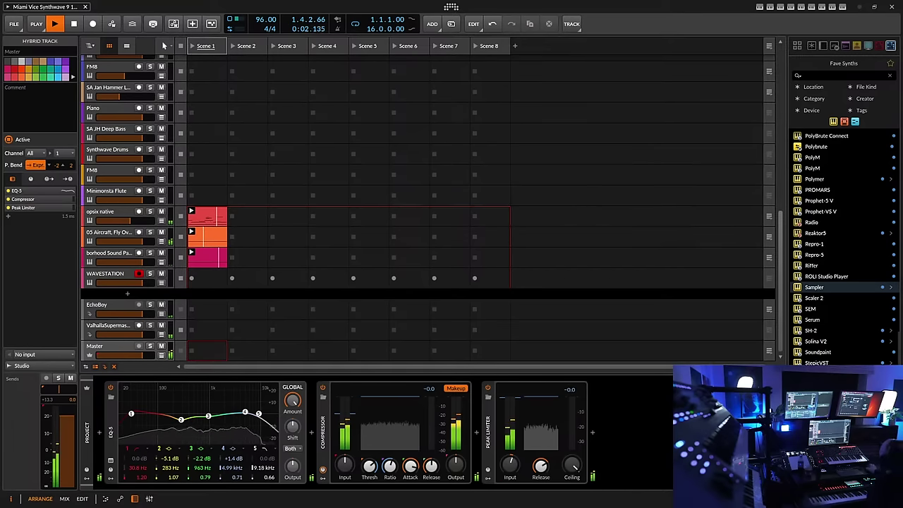
Set the Sampler's voice gain on the borhood Sound Part Two track to -24.5 dB and save the project
left_click(109, 237)
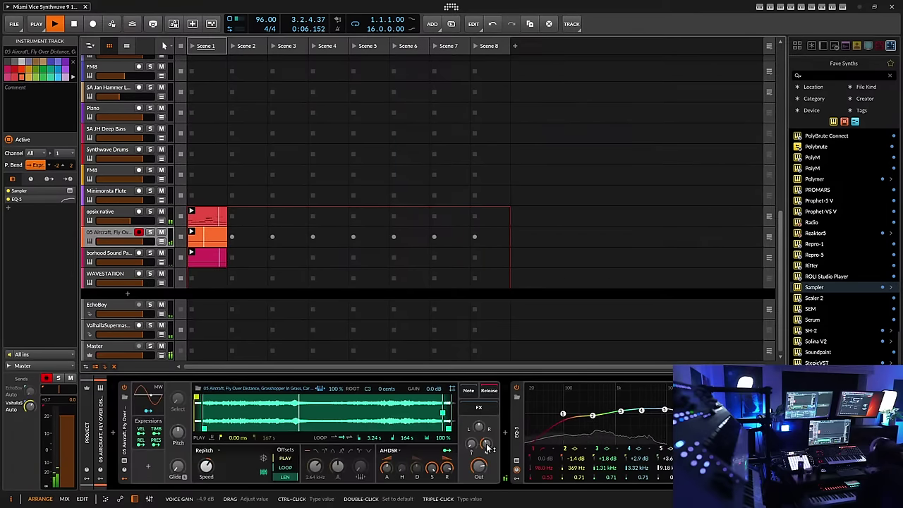
left_click(116, 254)
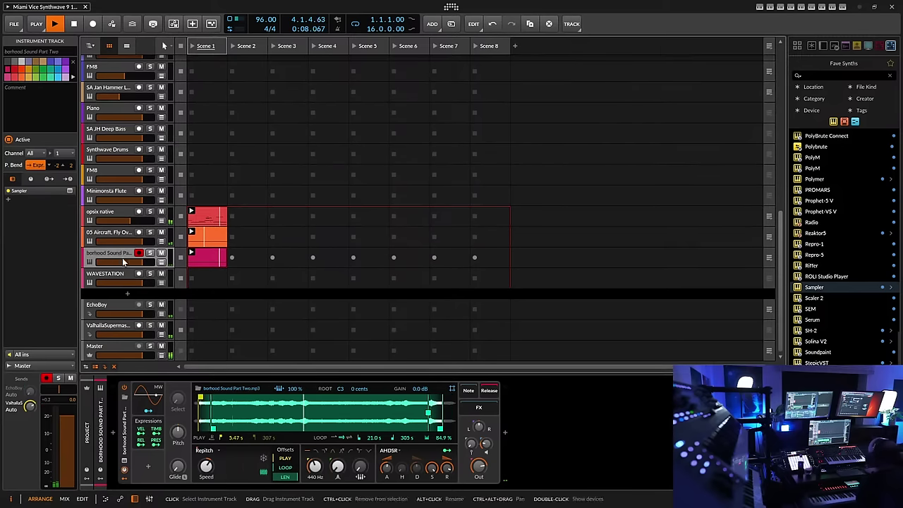
left_click_drag(488, 444, 488, 445)
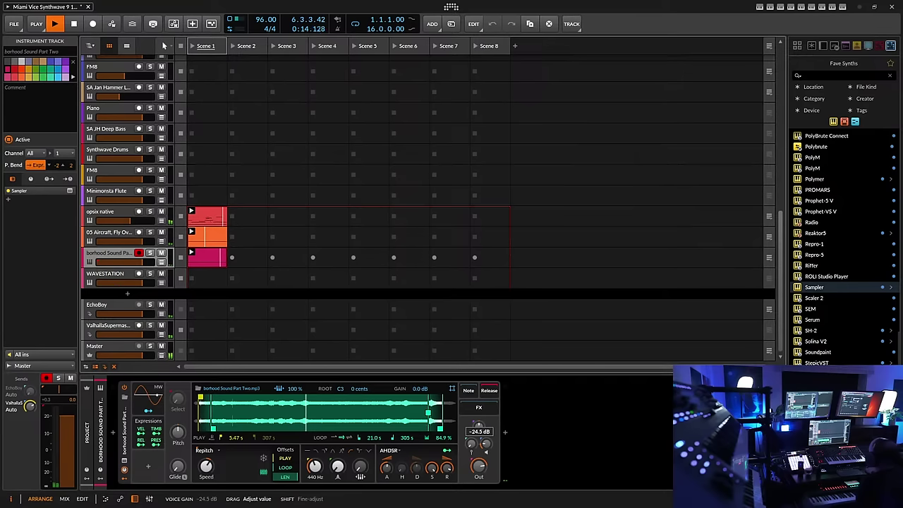
left_click_drag(488, 444, 488, 444)
left_click(13, 23)
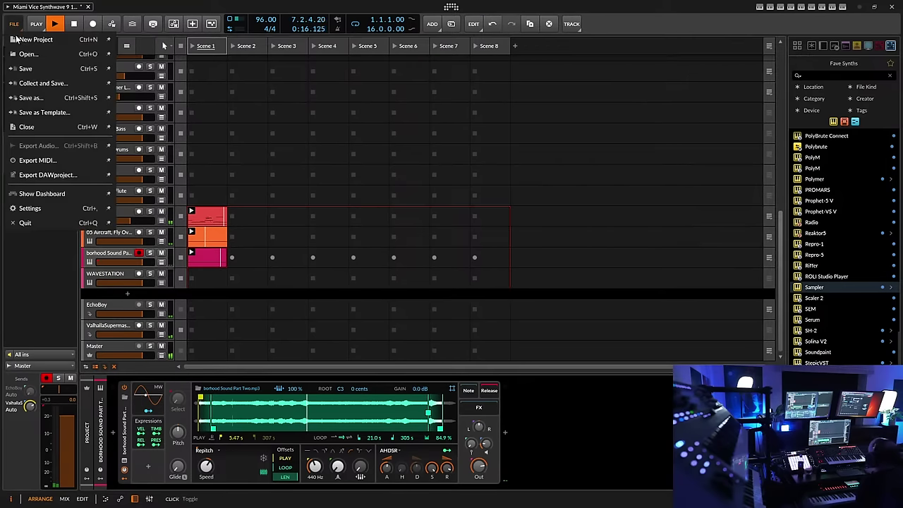
left_click(25, 68)
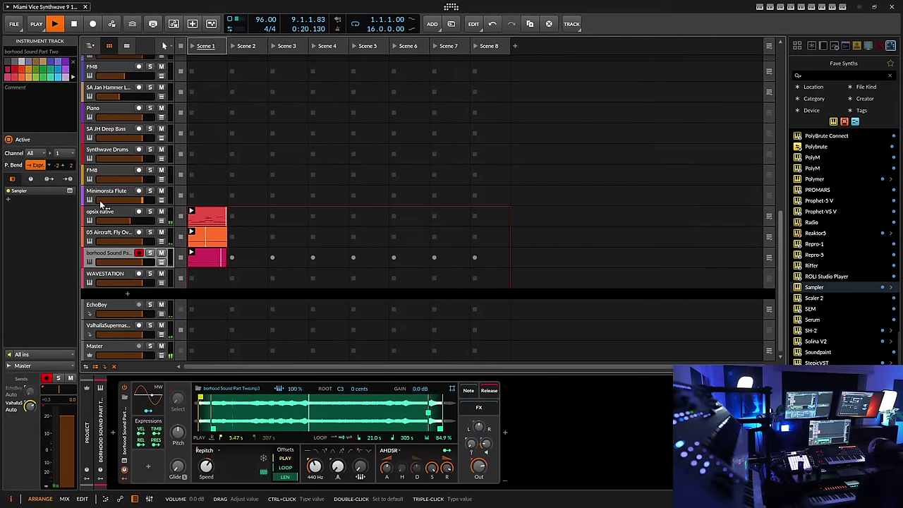
Show the child tracks of the Acoustic Guitar group and select its first SA Jan Hammer Acoustic Guitar track
scroll(101, 204, "up", 15)
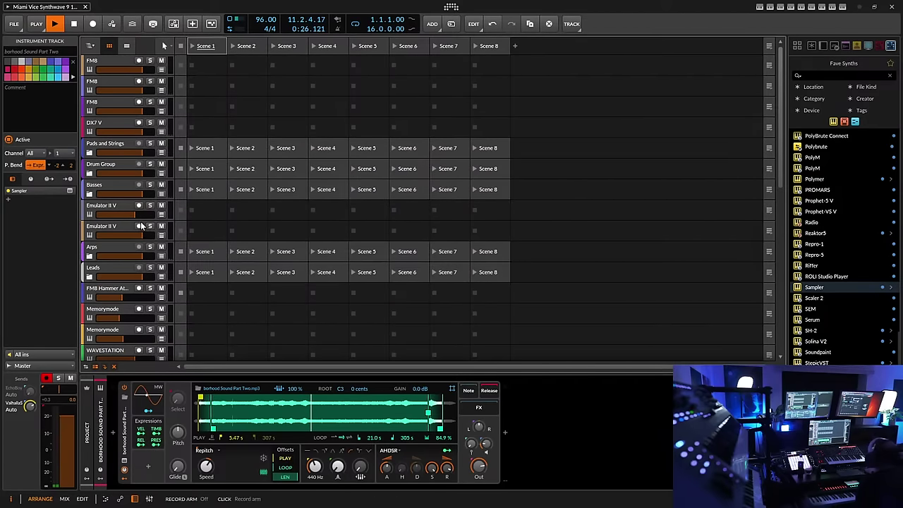
scroll(141, 221, "down", 5)
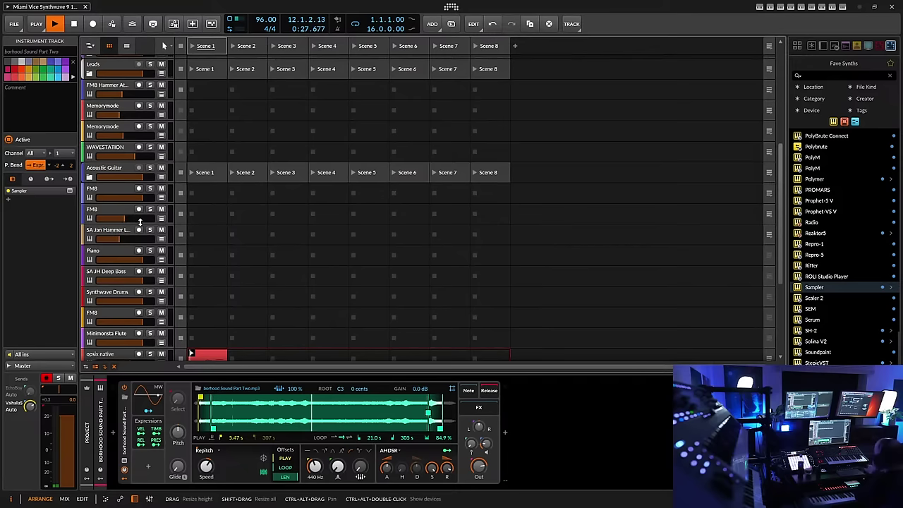
left_click(90, 177)
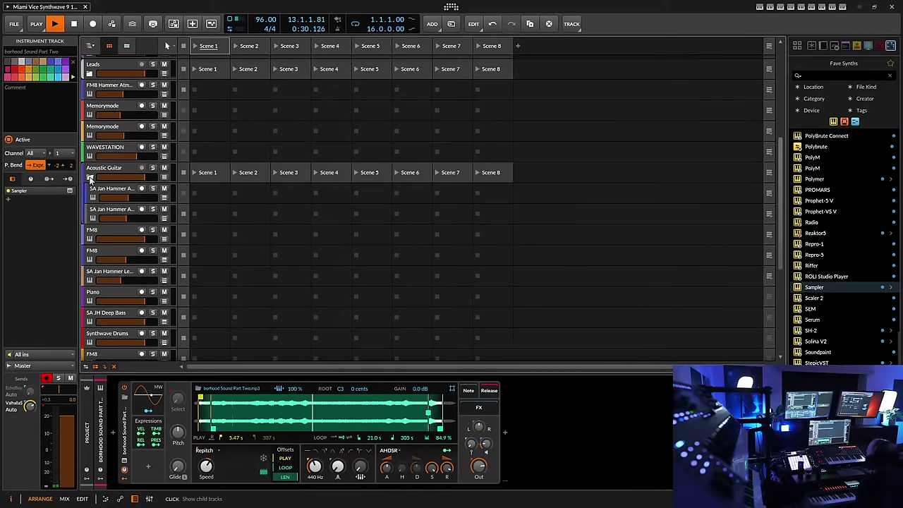
scroll(524, 265, "down", 3)
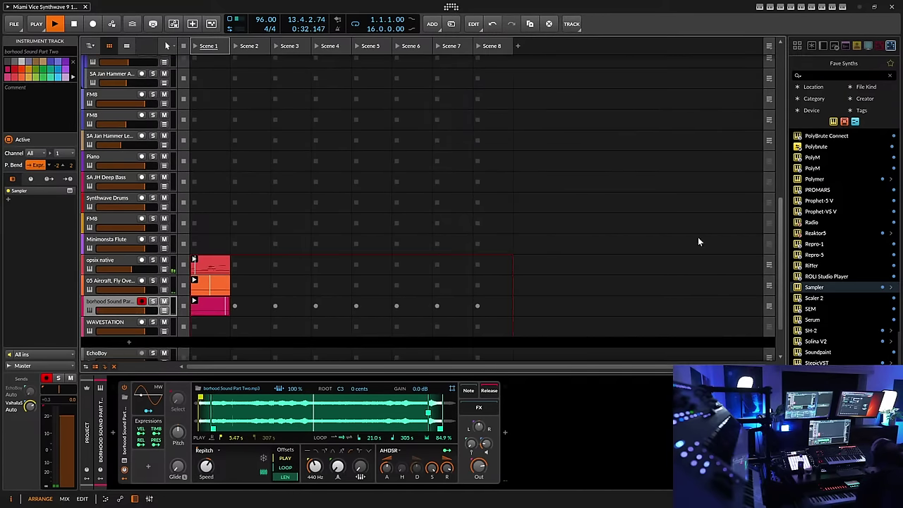
left_click_drag(898, 240, 901, 143)
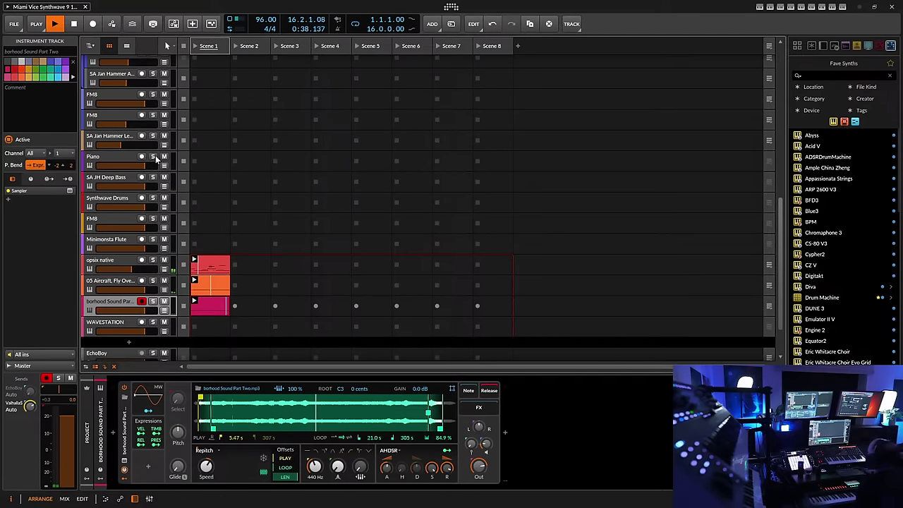
scroll(88, 143, "up", 3)
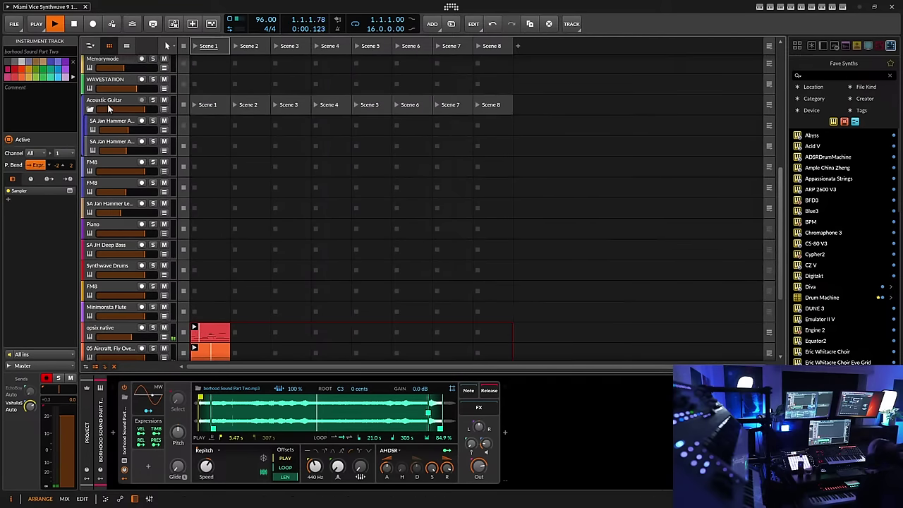
left_click(106, 122)
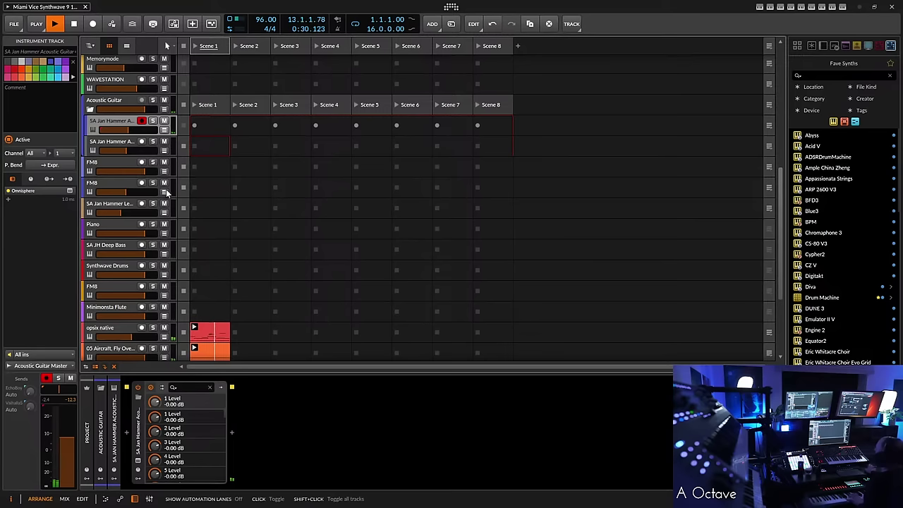
Select the second guitar track in the Acoustic Guitar group and show its Omnisphere plug-in's post-FX chain
scroll(165, 189, "up", 5)
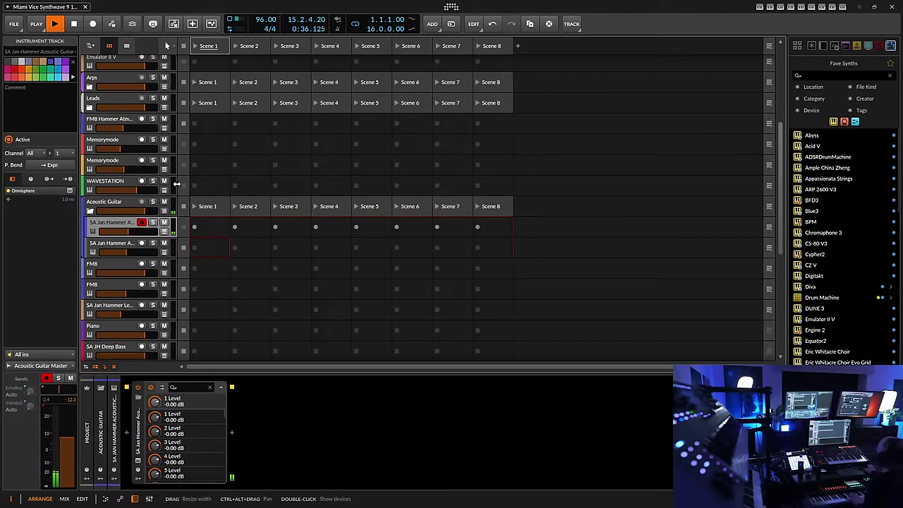
scroll(163, 166, "down", 2)
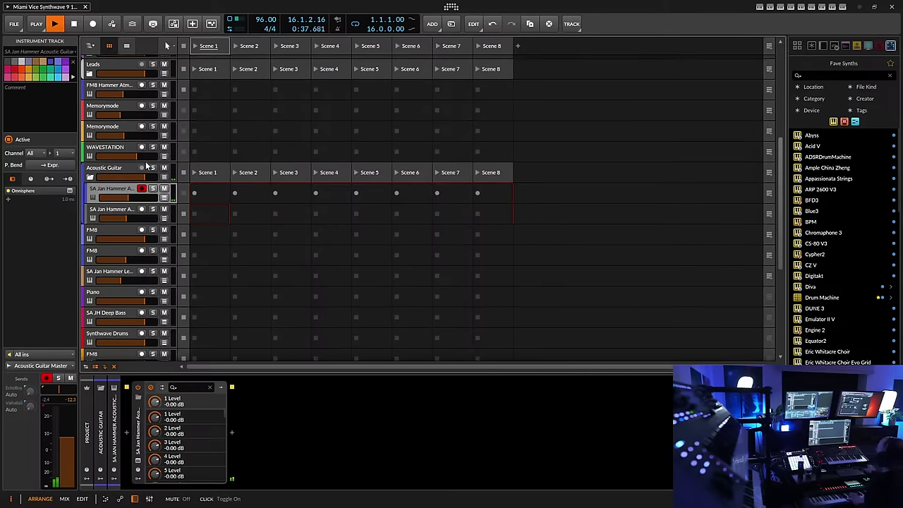
left_click(113, 212)
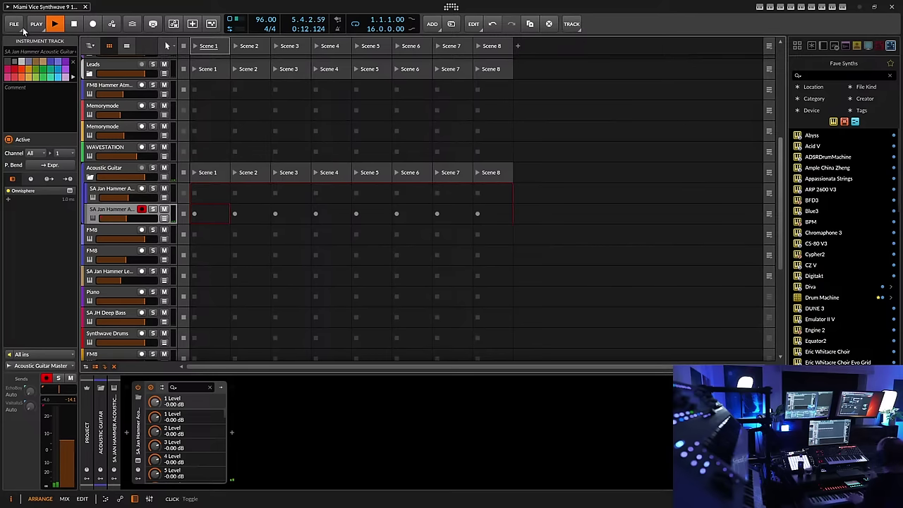
left_click(221, 388)
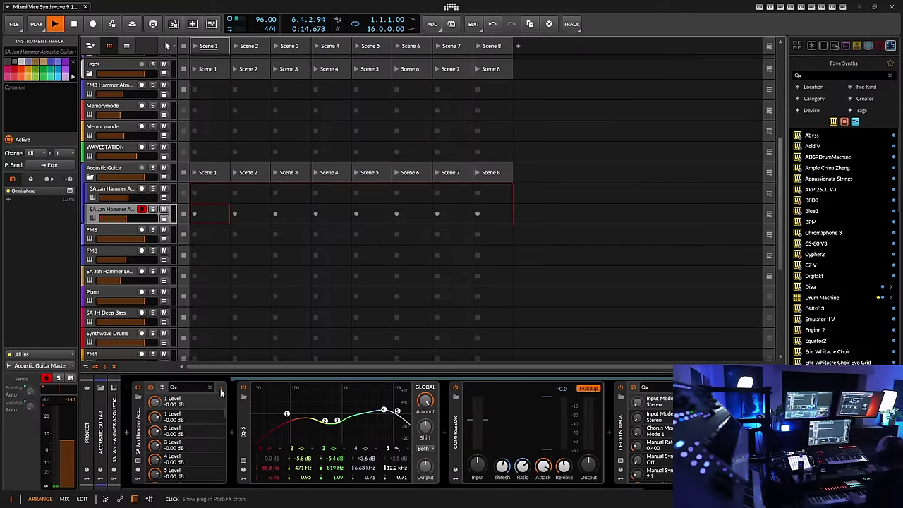
left_click(344, 487)
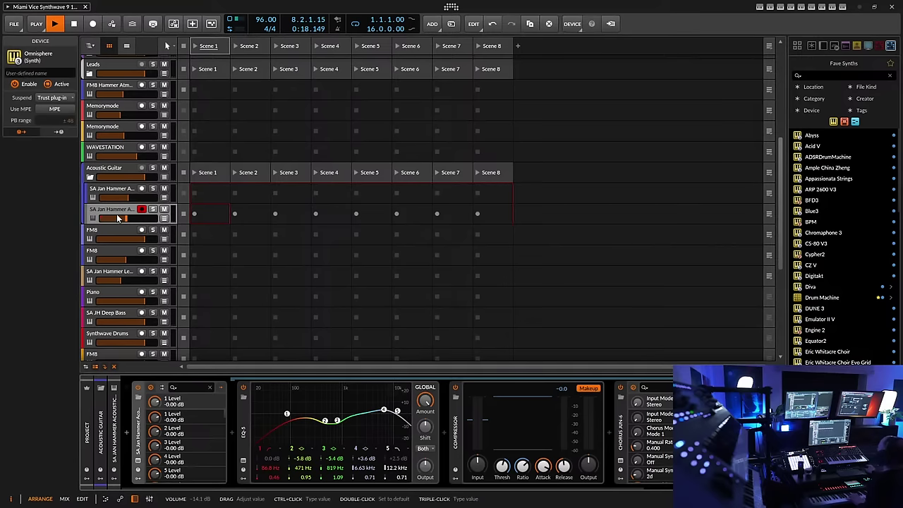
left_click(275, 473)
scroll(423, 452, "right", 5)
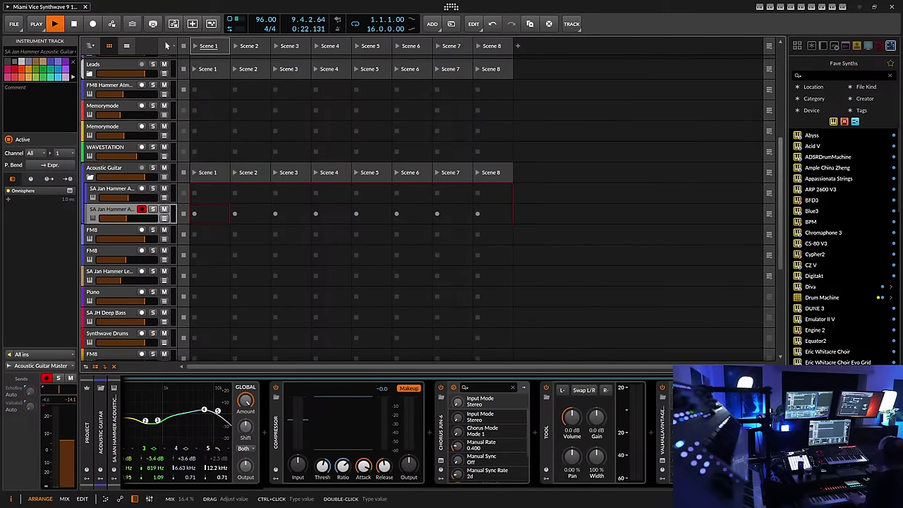
Insert ValhallaDelay from the favourite effects between Tool and ValhallaVintageVerb in the guitar's post-FX chain
left_click(650, 433)
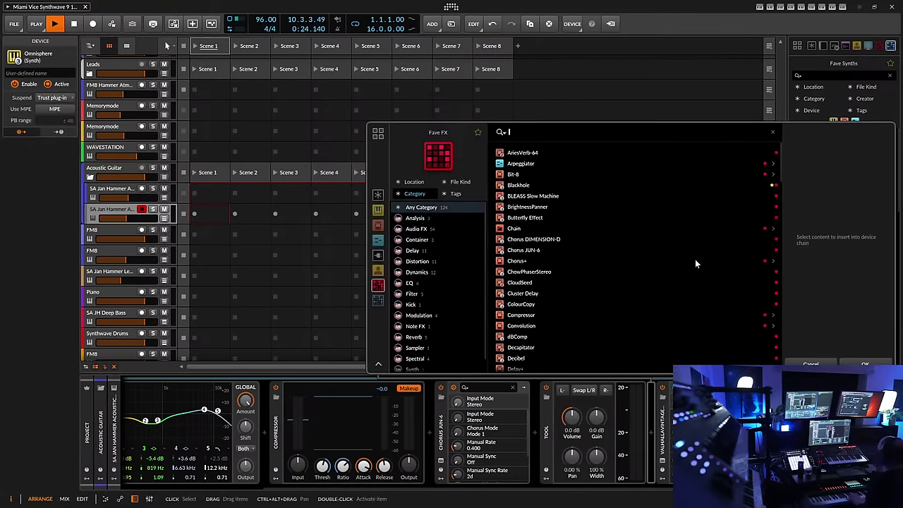
left_click_drag(779, 165, 779, 360)
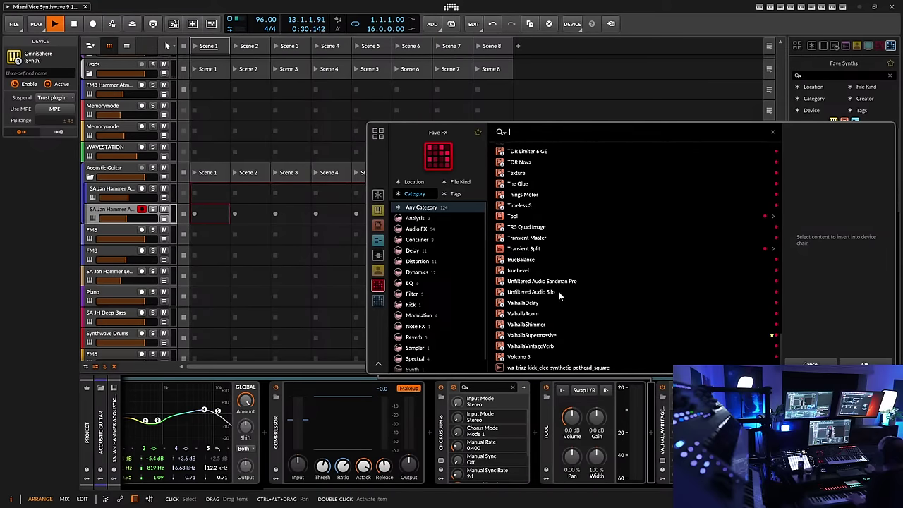
double_click(543, 304)
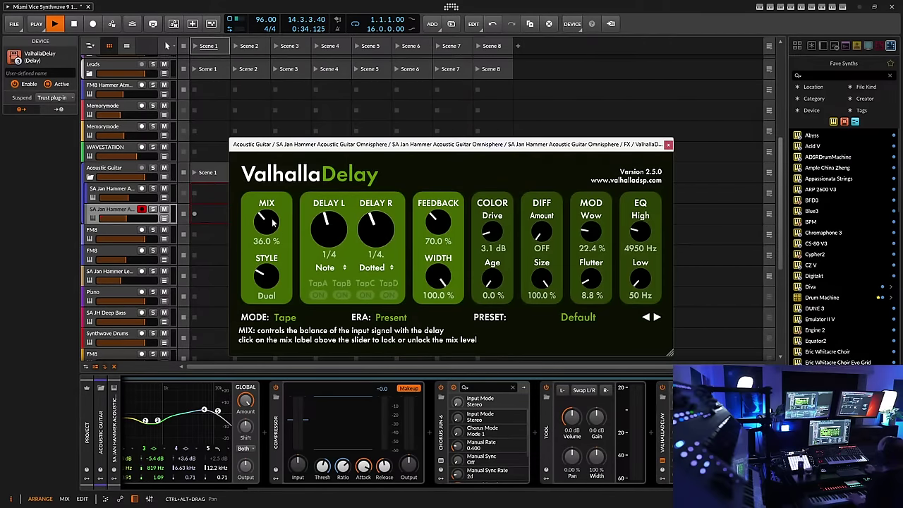
Set ValhallaDelay's mix to 26.0 % and its EQ low cut to 150 Hz, and close the plug-in window
left_click_drag(274, 225, 275, 236)
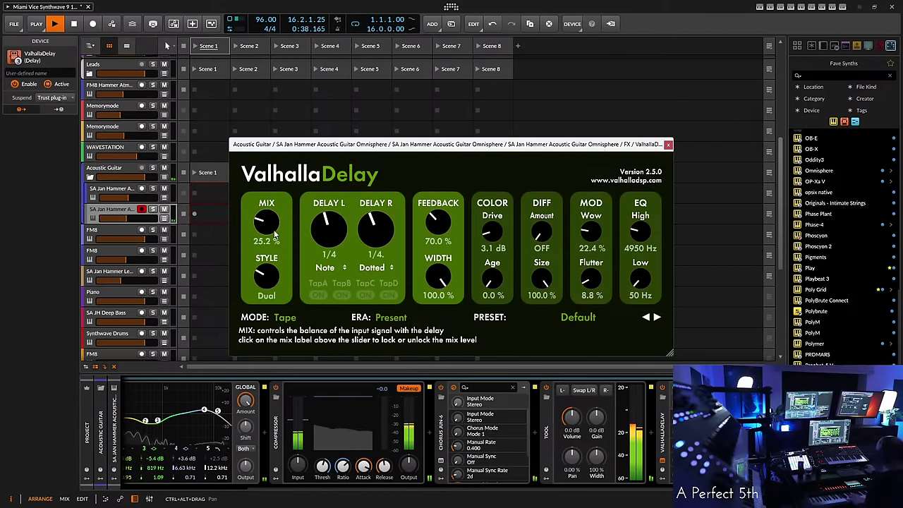
left_click_drag(275, 235, 275, 233)
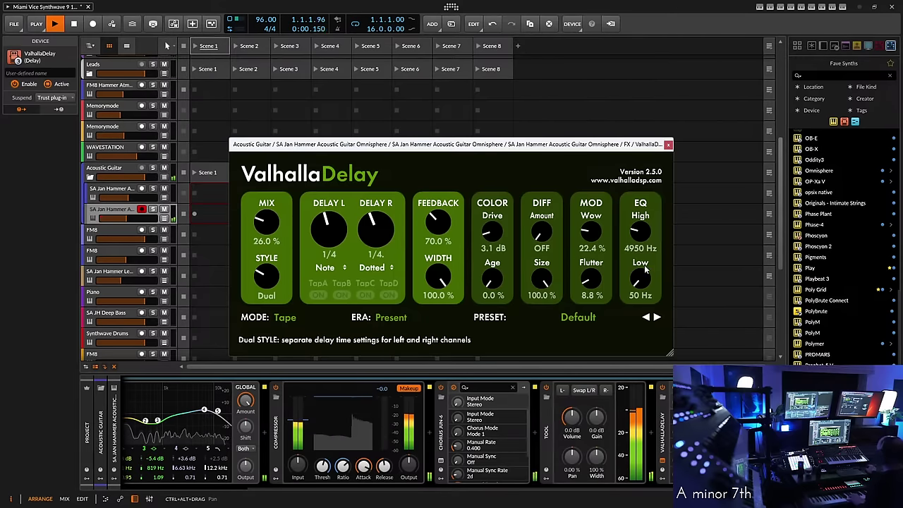
left_click_drag(646, 281, 647, 277)
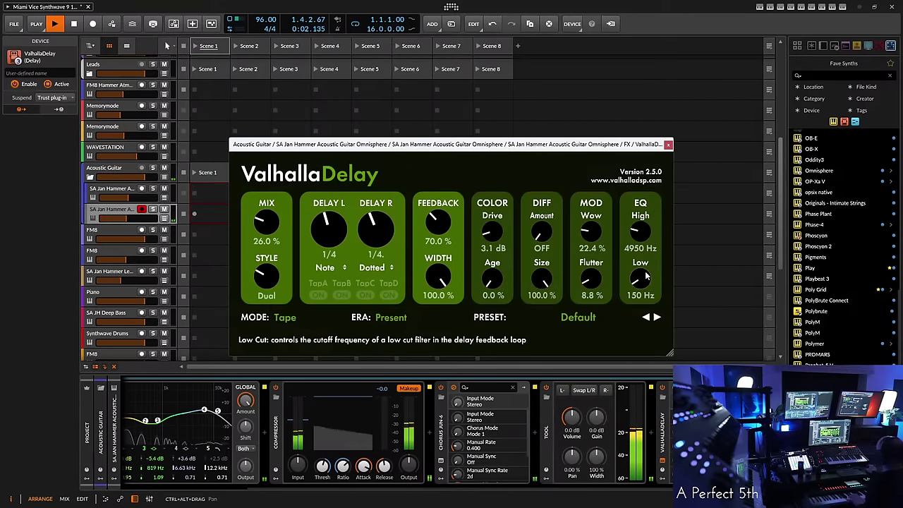
left_click(668, 144)
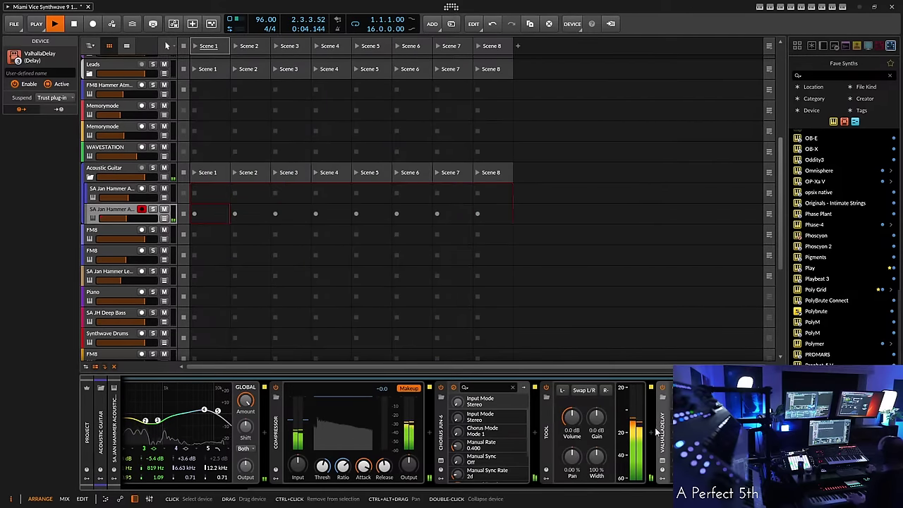
Set the Tool device's volume to -1.9 dB and the Chorus JUN-6 mix to 49.2 %
left_click_drag(571, 417, 571, 422)
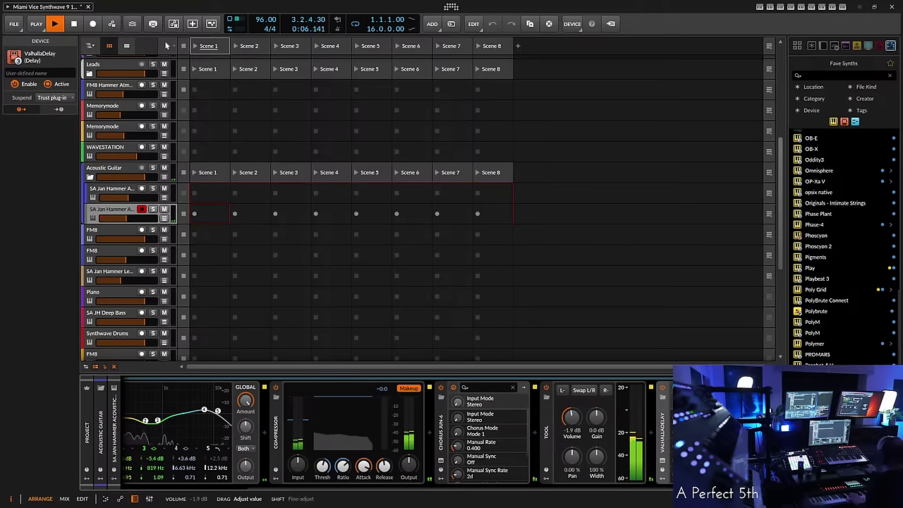
left_click(455, 428)
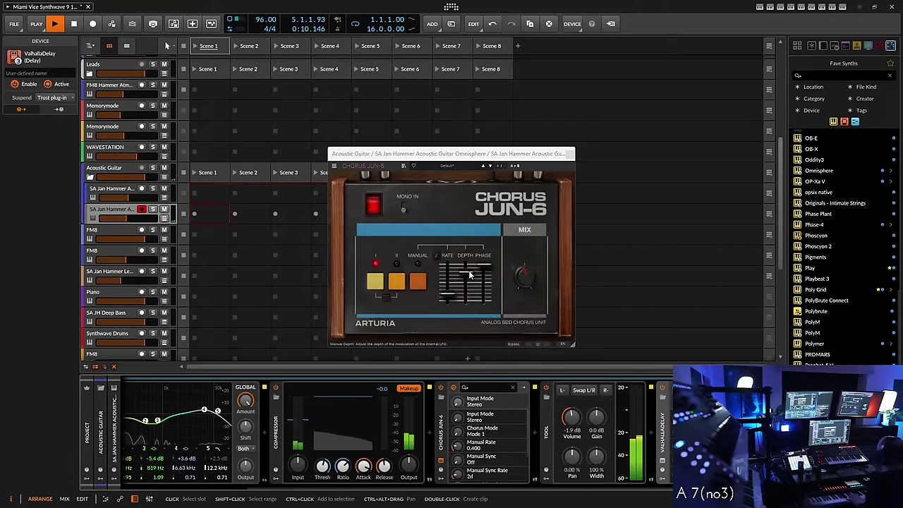
left_click_drag(524, 276, 523, 275)
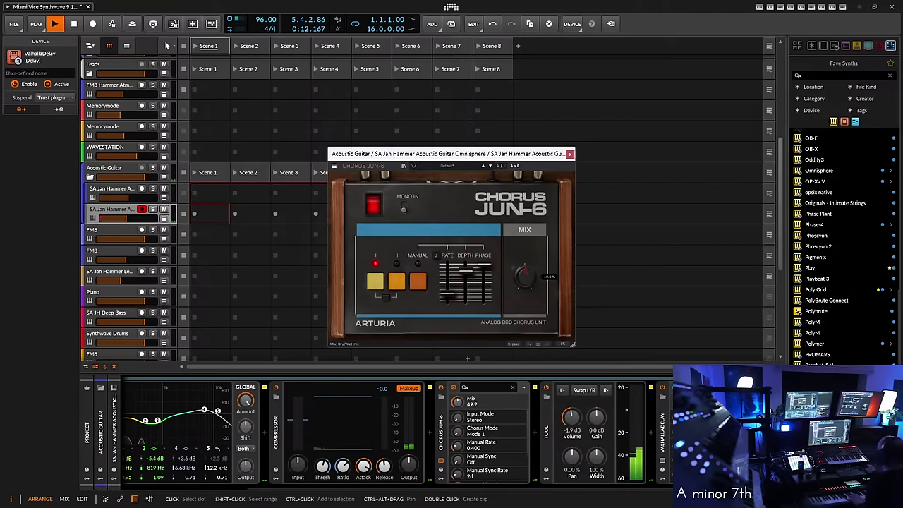
left_click(570, 154)
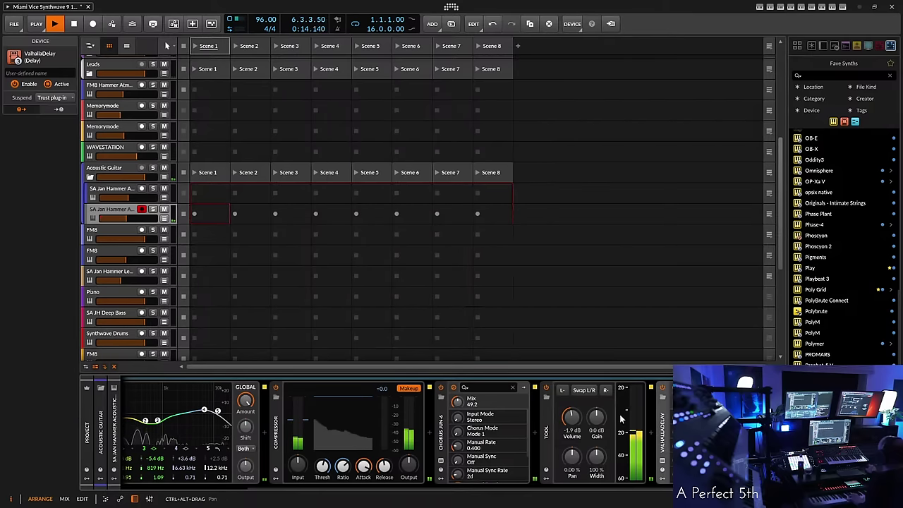
Set the mix of ValhallaVintageVerb in the guitar's post-FX chain to 38.0 % and close its window
scroll(598, 451, "right", 3)
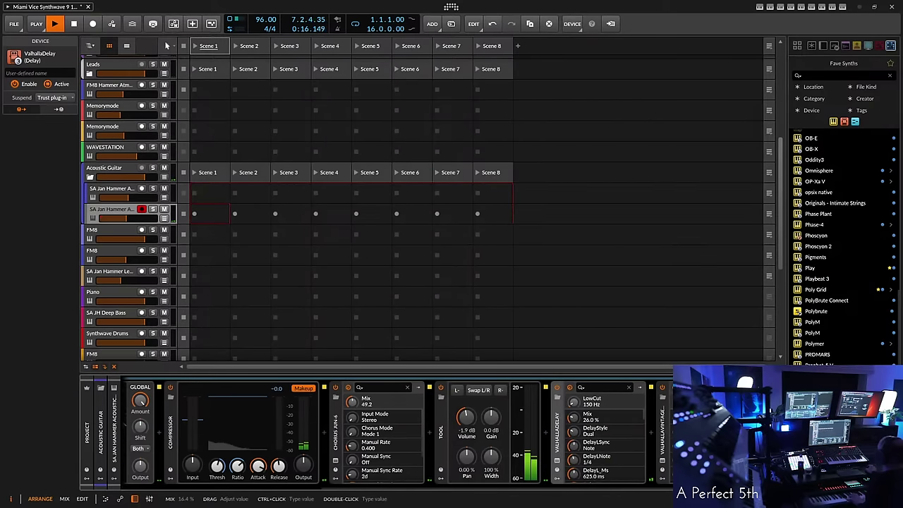
left_click(661, 460)
left_click_drag(261, 223, 272, 203)
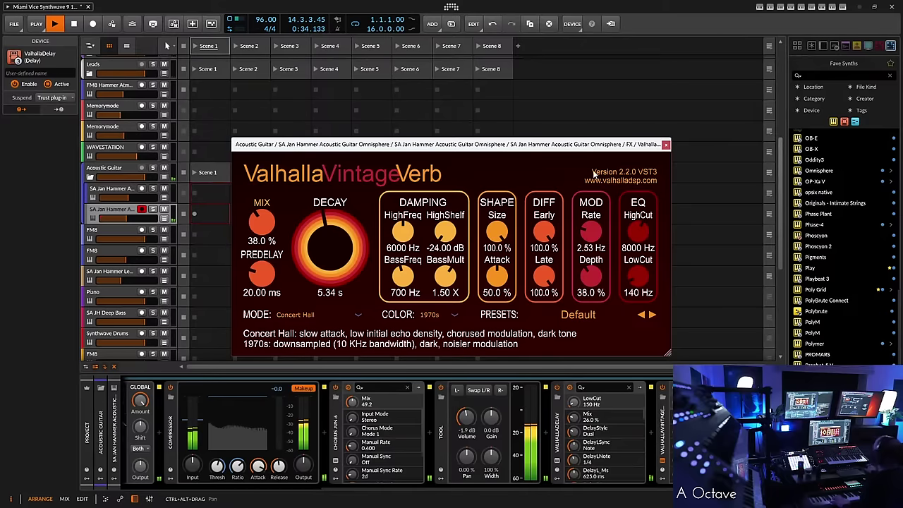
left_click(666, 145)
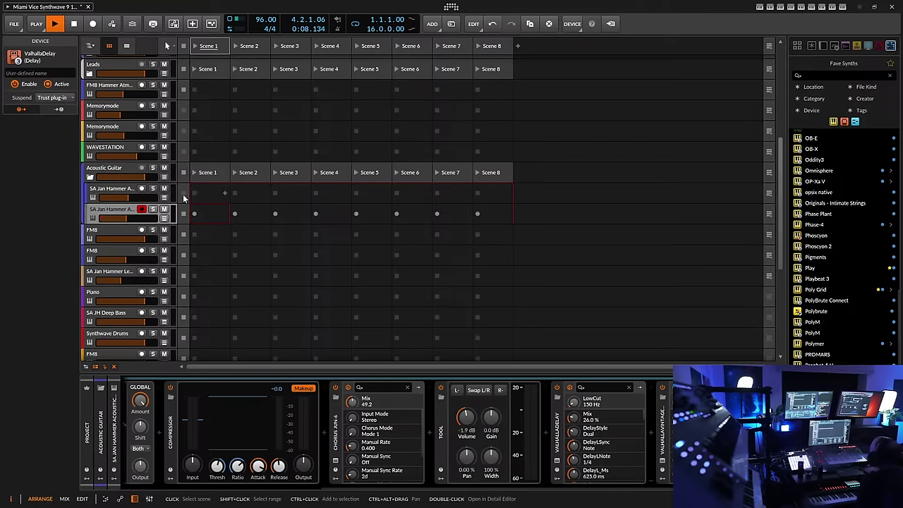
Set ValhallaShimmer's wetDry to 0.24 on the first FM8 track below the guitar group, and select the FM8 track beneath it
left_click(105, 233)
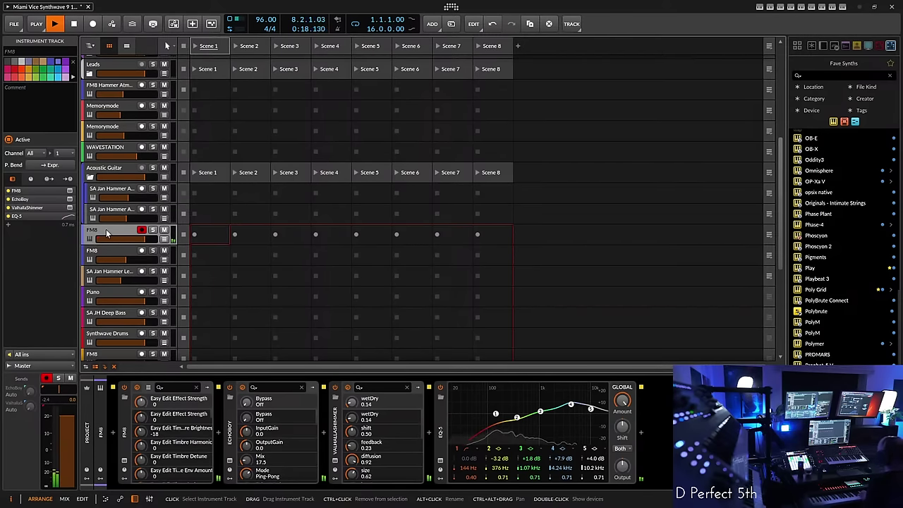
left_click_drag(381, 417, 358, 401)
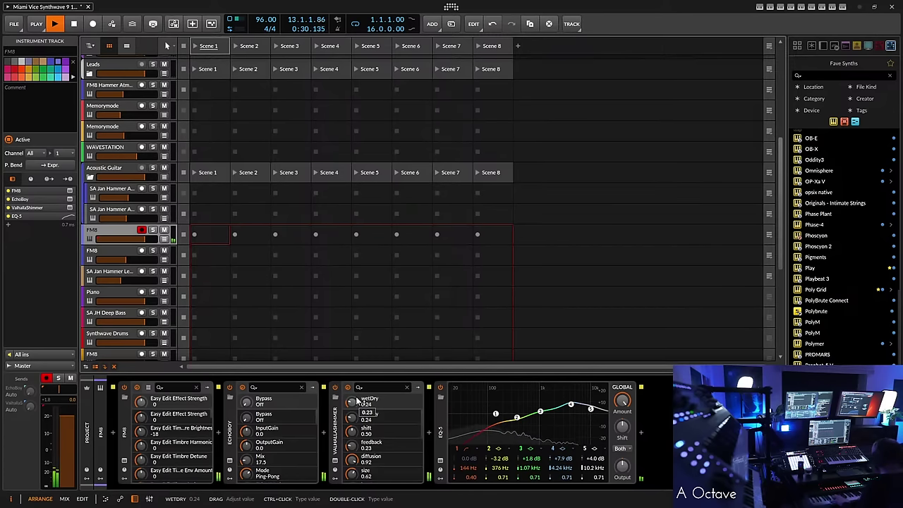
left_click(117, 250)
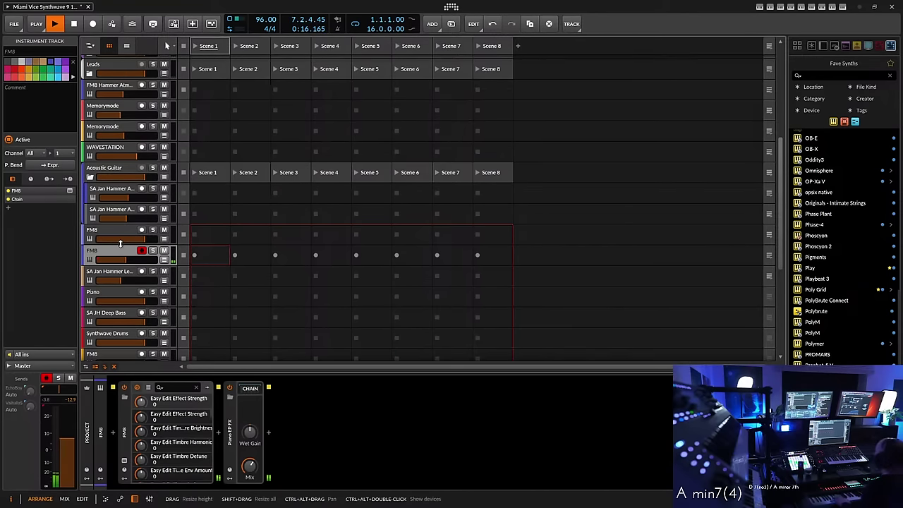
Expand the Piano EP FX chain on the selected FM8 track and look through the effects it contains
left_click(250, 388)
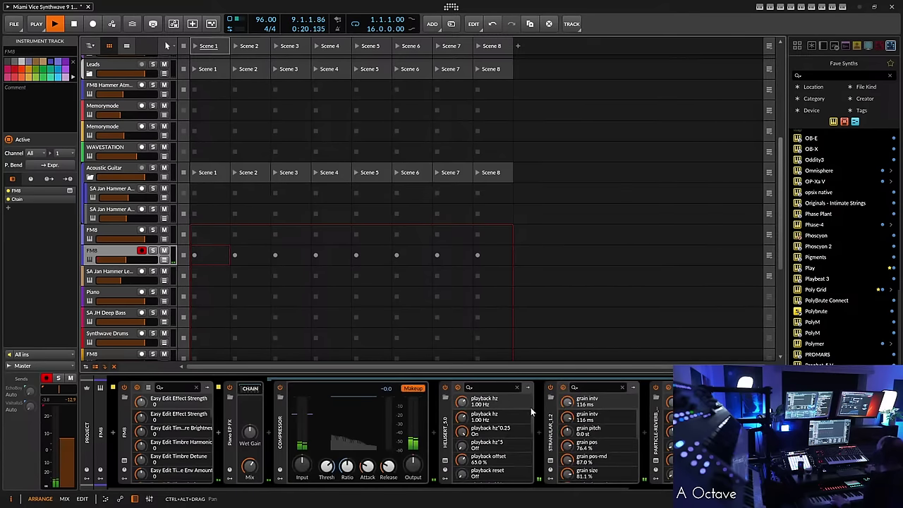
scroll(596, 485, "right", 3)
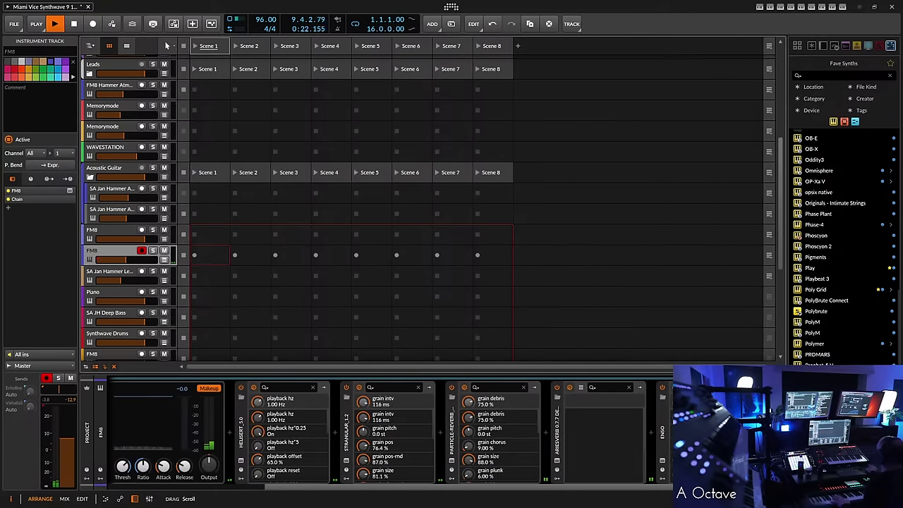
scroll(628, 487, "left", 3)
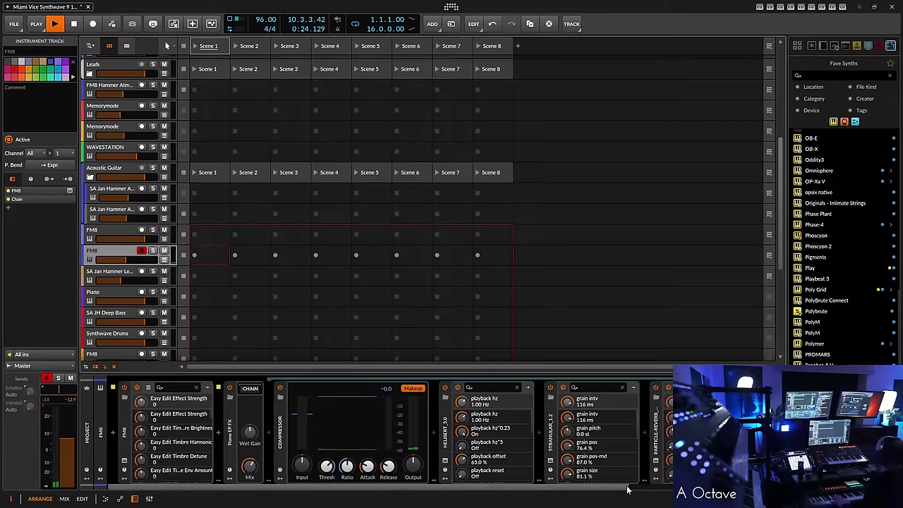
scroll(627, 486, "right", 3)
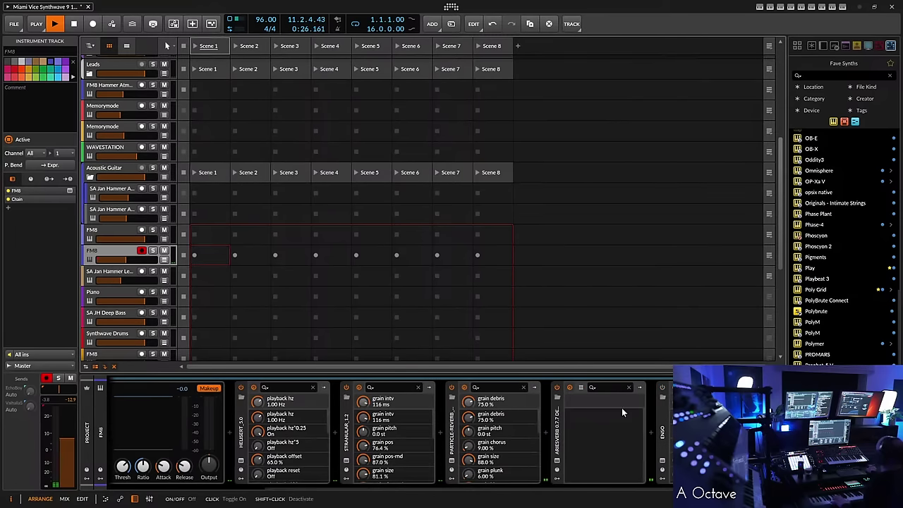
scroll(282, 487, "left", 3)
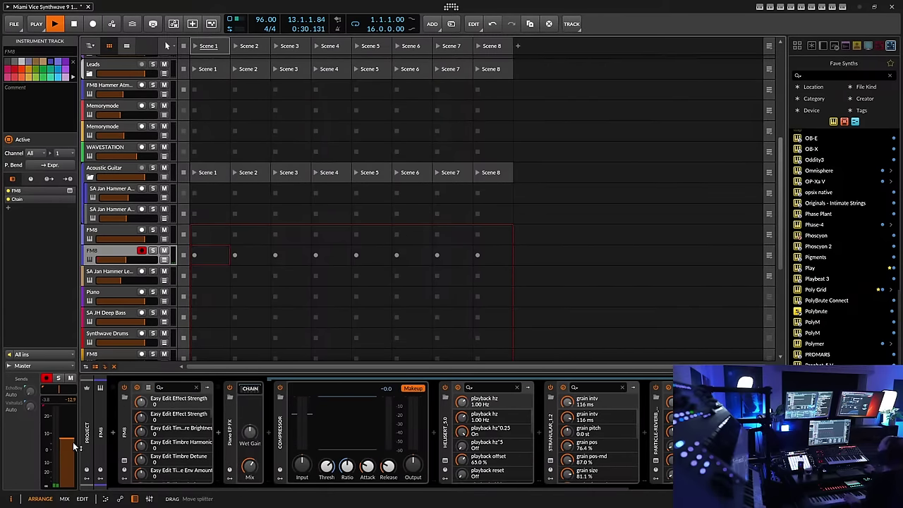
Insert the Chorus JUN-6 effect between FM8 and the Piano EP FX chain, and move its plug-in window aside
left_click(218, 435)
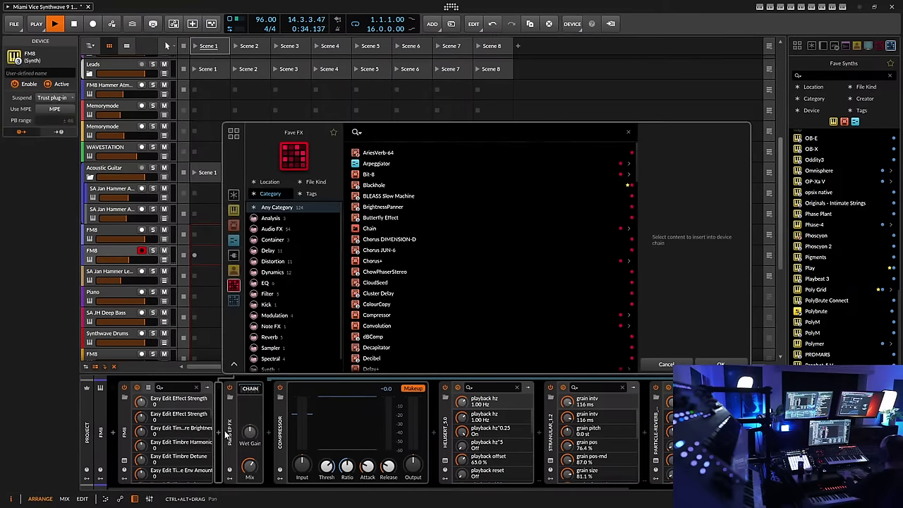
type("chorus")
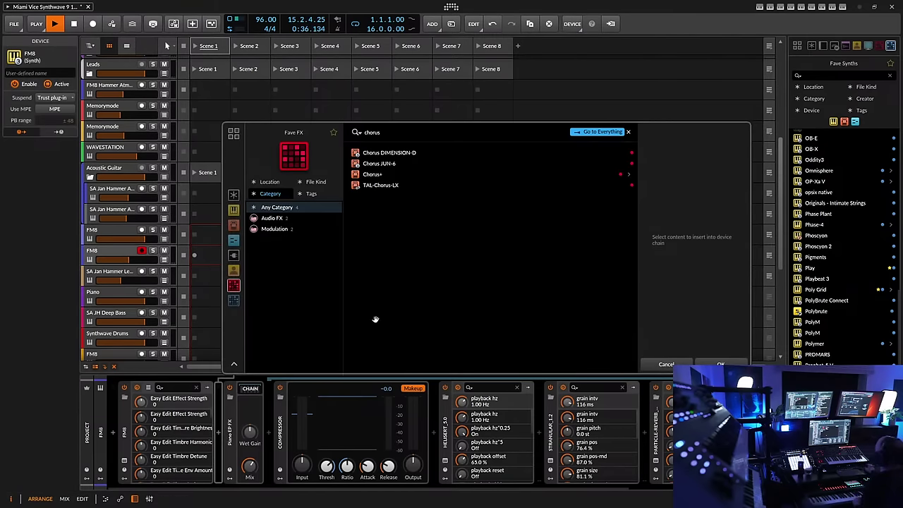
left_click(383, 163)
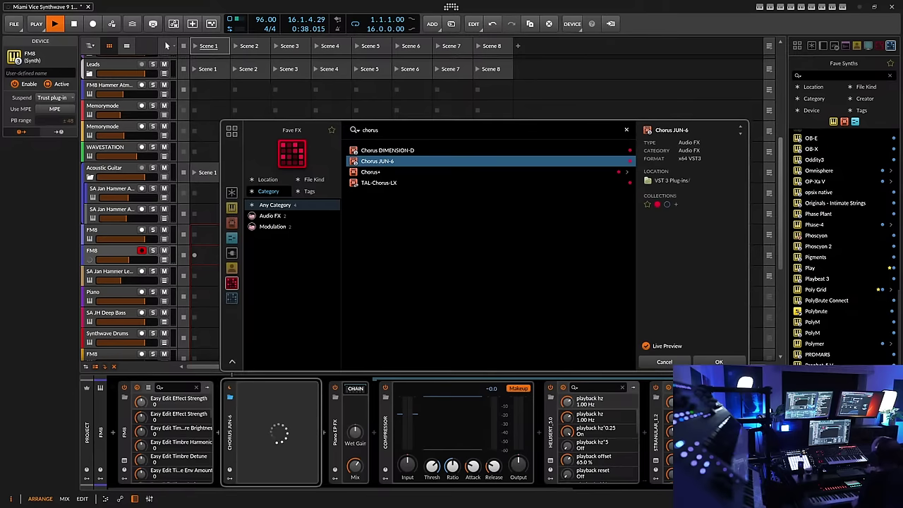
left_click(719, 361)
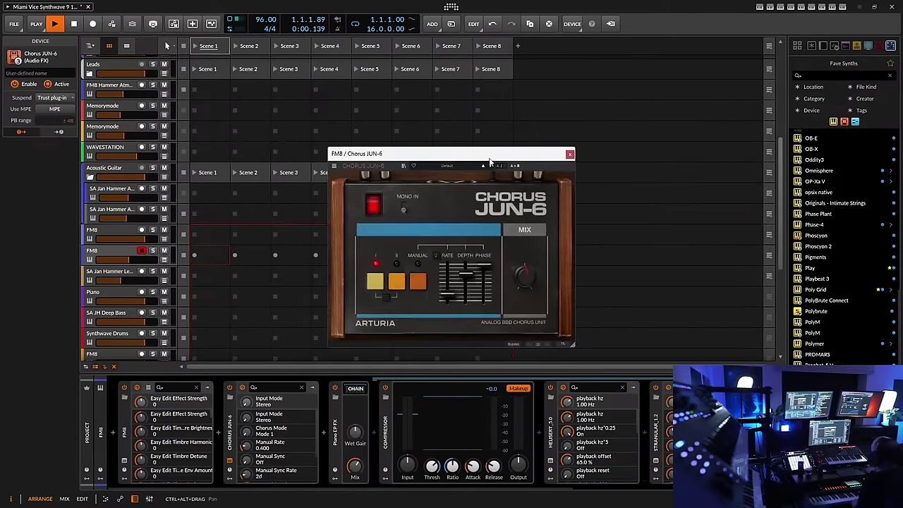
left_click_drag(483, 158, 431, 149)
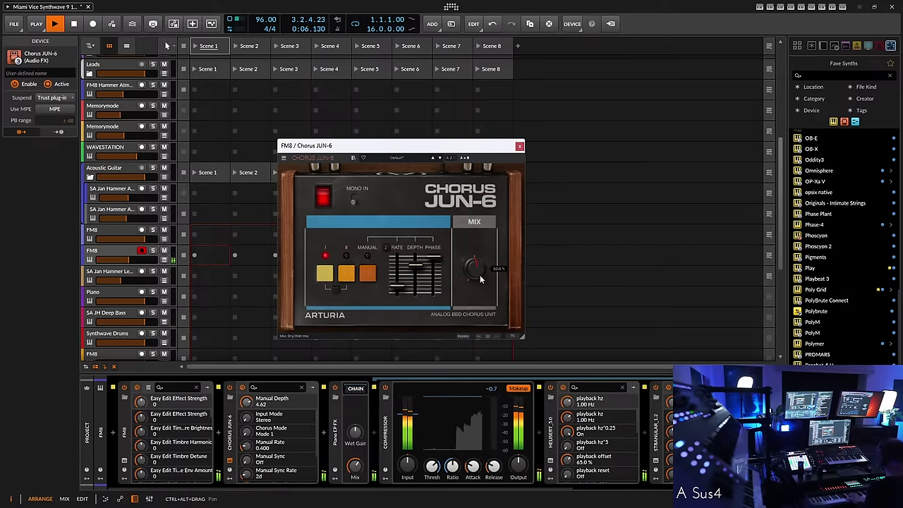
mouse_move(480, 279)
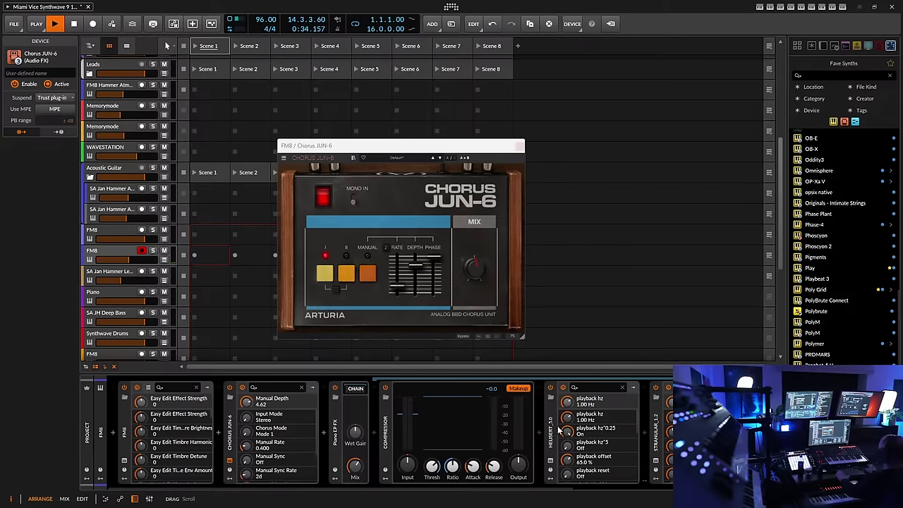
Check the dry and wet levels of AriesVerb 0.7.7 Demo inside the Piano EP FX chain, and close its window
scroll(560, 431, "down", 5)
scroll(560, 431, "down", 1)
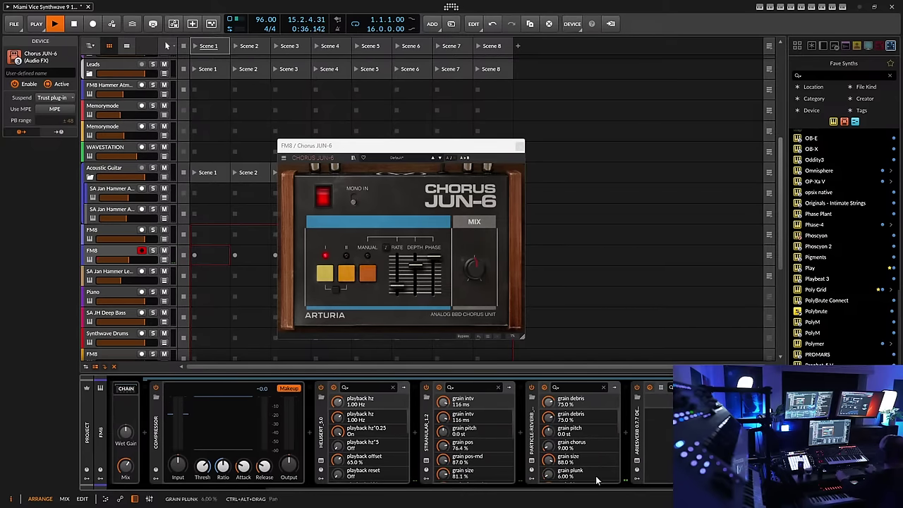
scroll(584, 491, "up", 1)
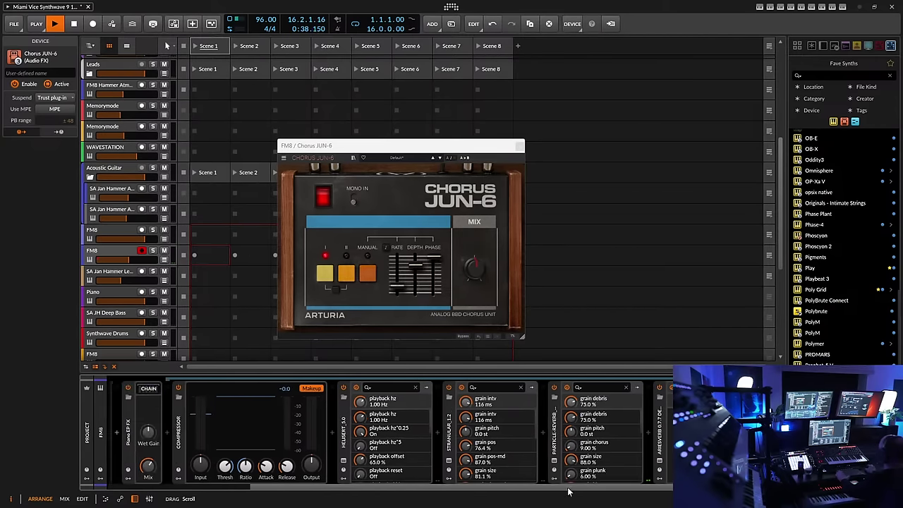
scroll(584, 486, "up", 1)
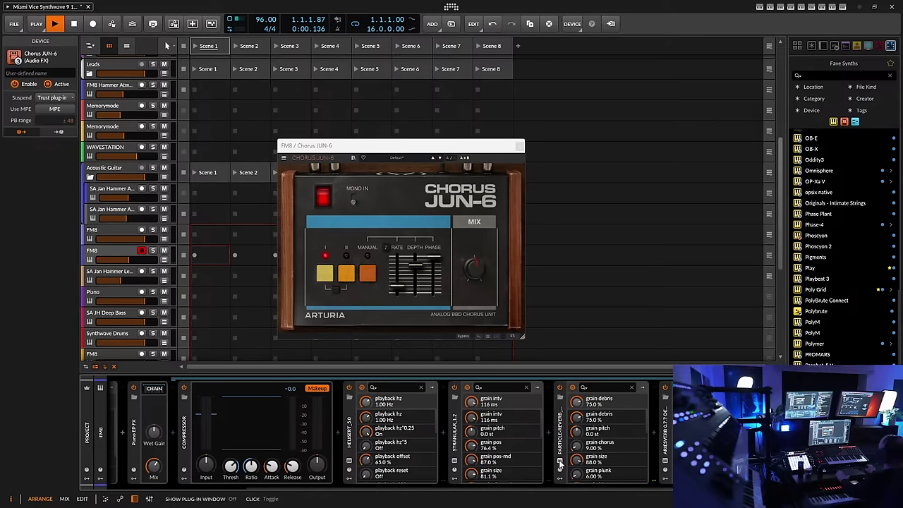
left_click(559, 464)
left_click(559, 464)
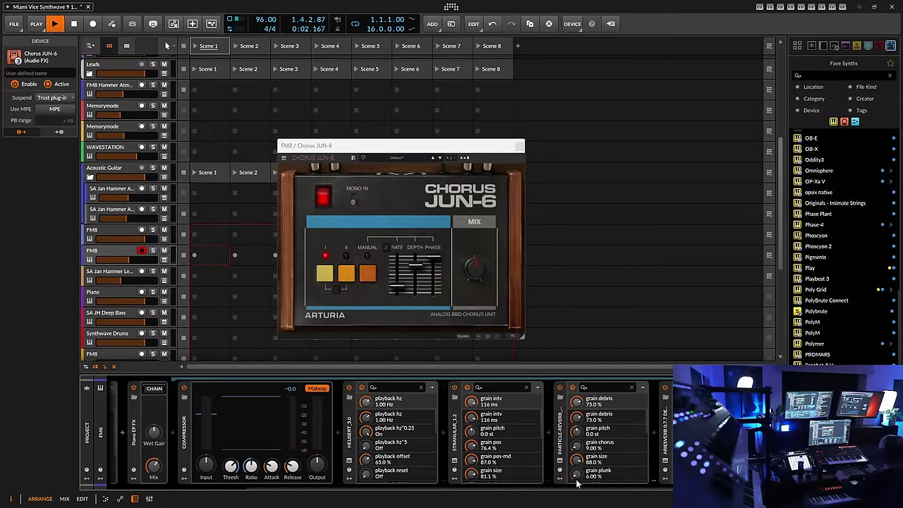
left_click(665, 464)
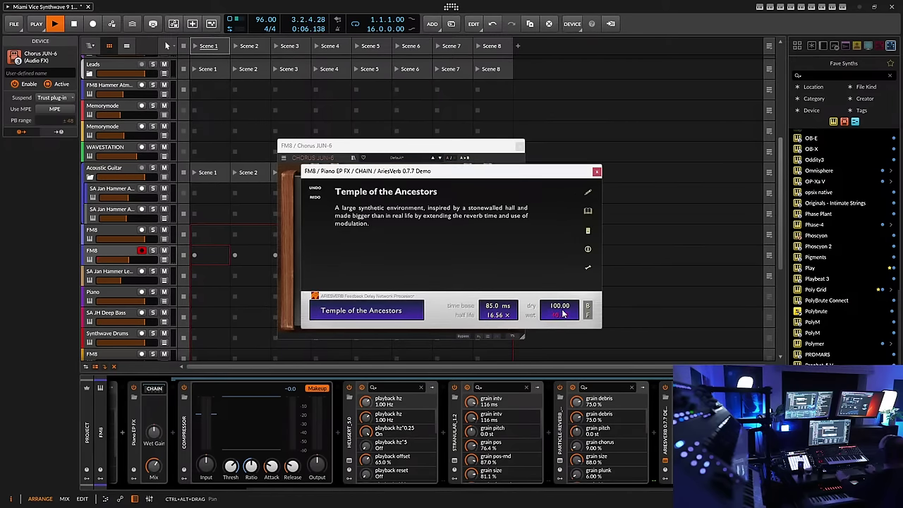
left_click(596, 172)
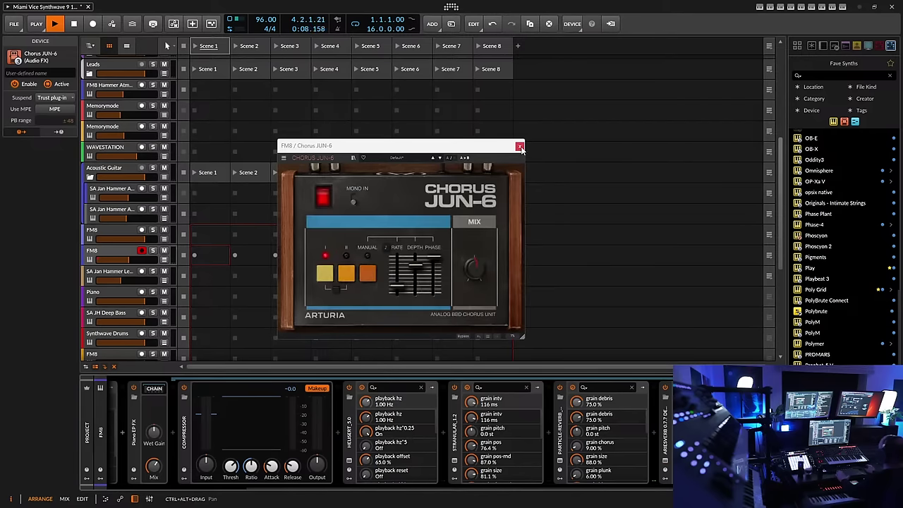
Save the project under its existing name
scroll(120, 291, "down", 5)
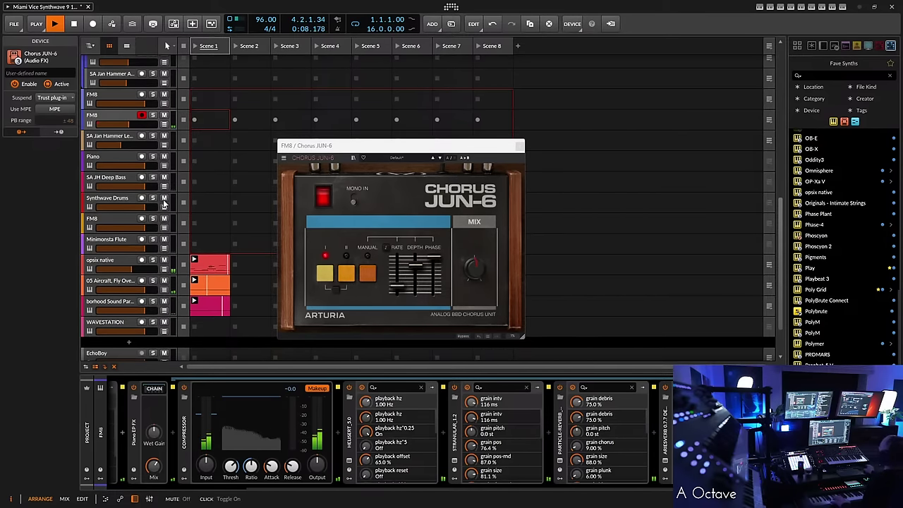
left_click(13, 23)
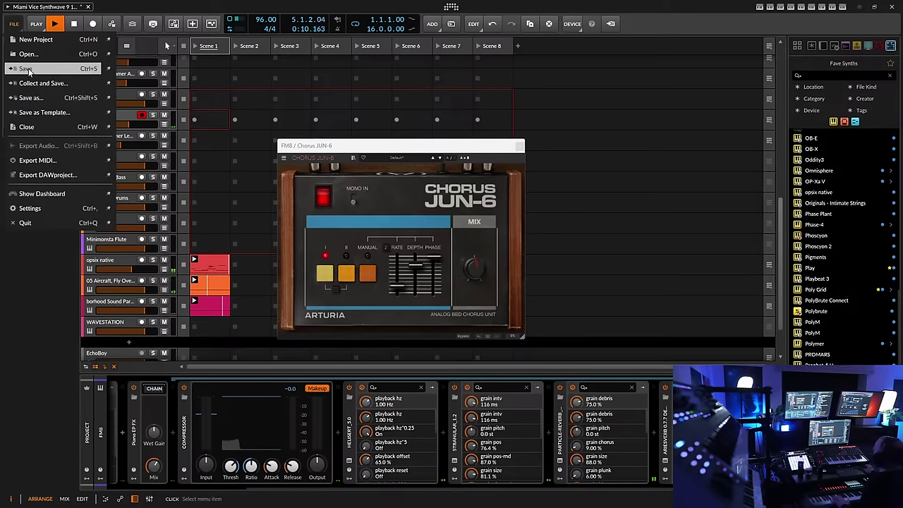
left_click(28, 68)
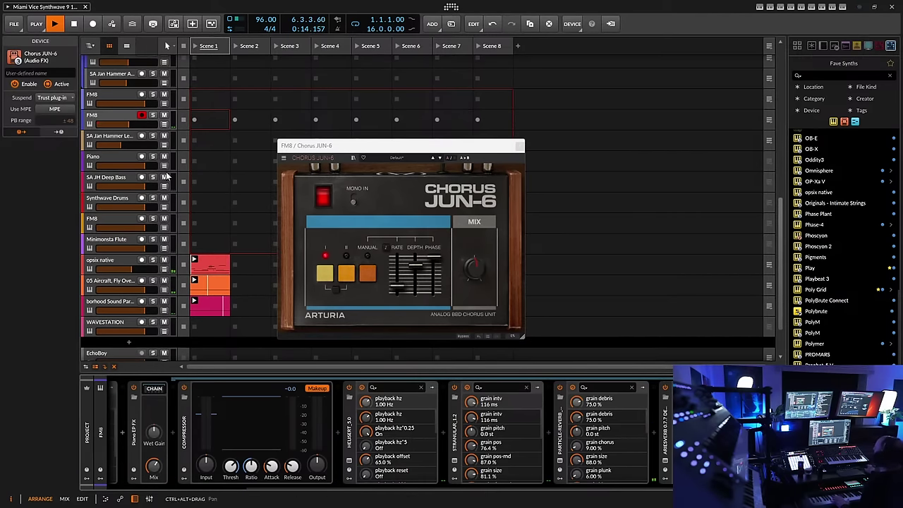
Audition the Piano track, close the Chorus JUN-6 window, and select the FM8 track below Synthwave Drums
left_click(111, 158)
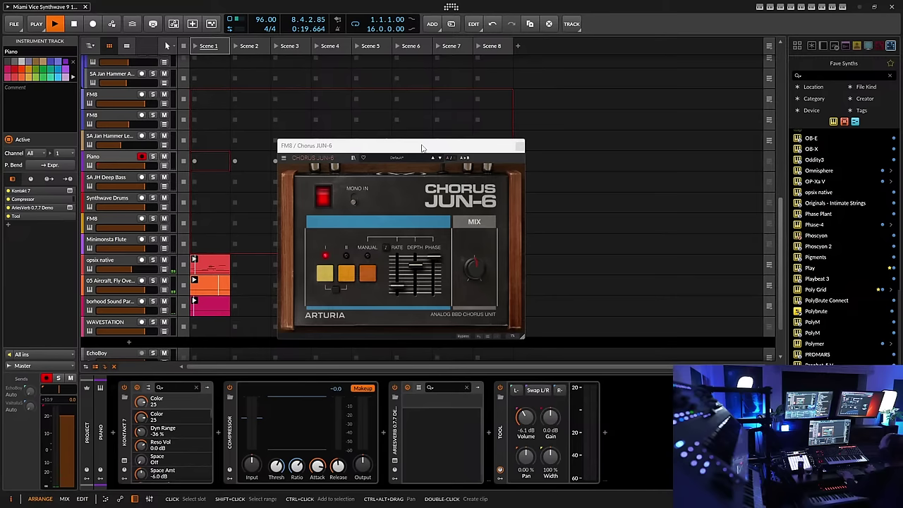
left_click(519, 145)
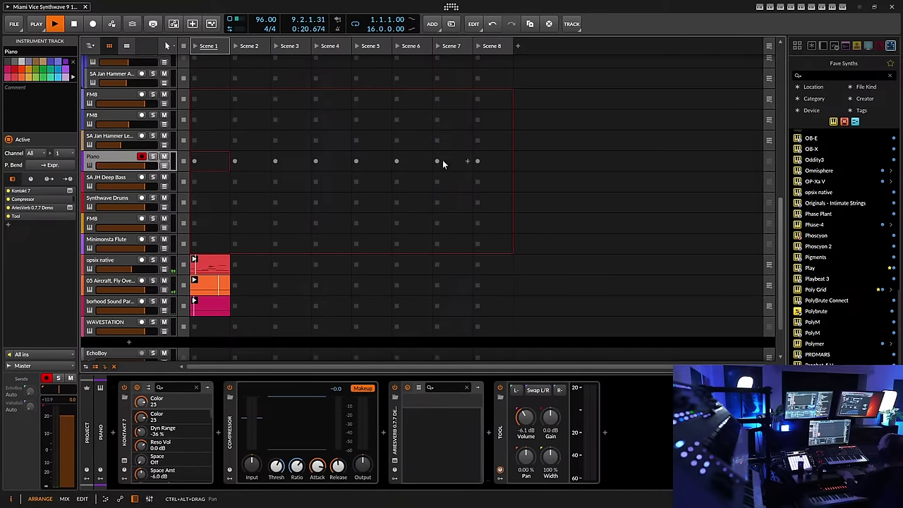
left_click(107, 224)
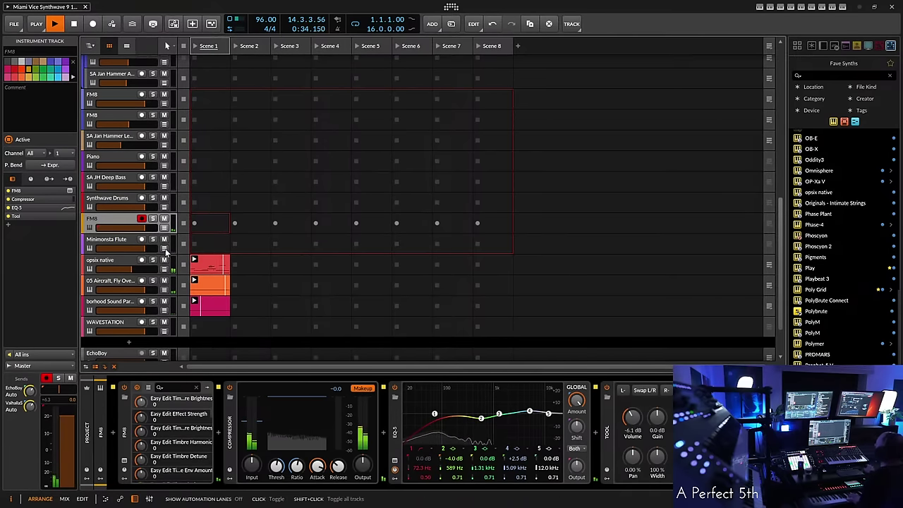
Audition the SA JH Deep Bass track, the Piano track and the FM8 track with Chorus JUN-6 in turn
scroll(119, 220, "up", 2)
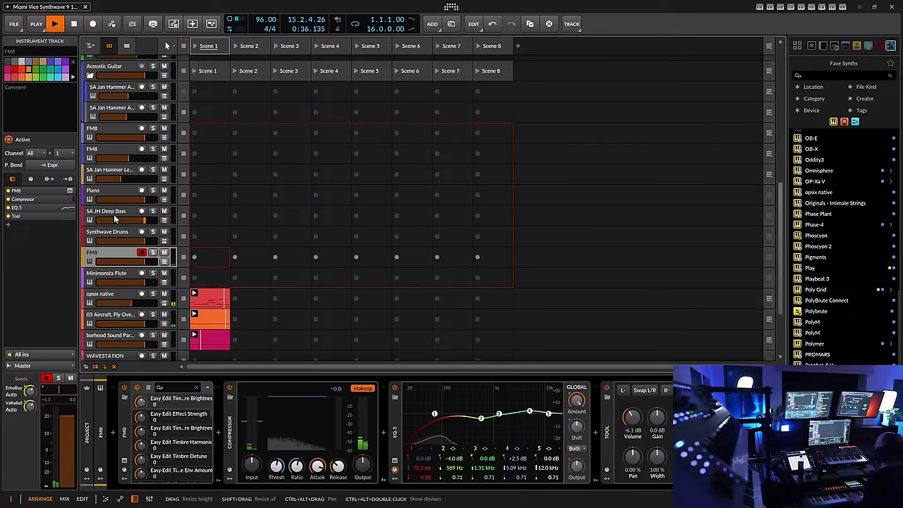
left_click(115, 212)
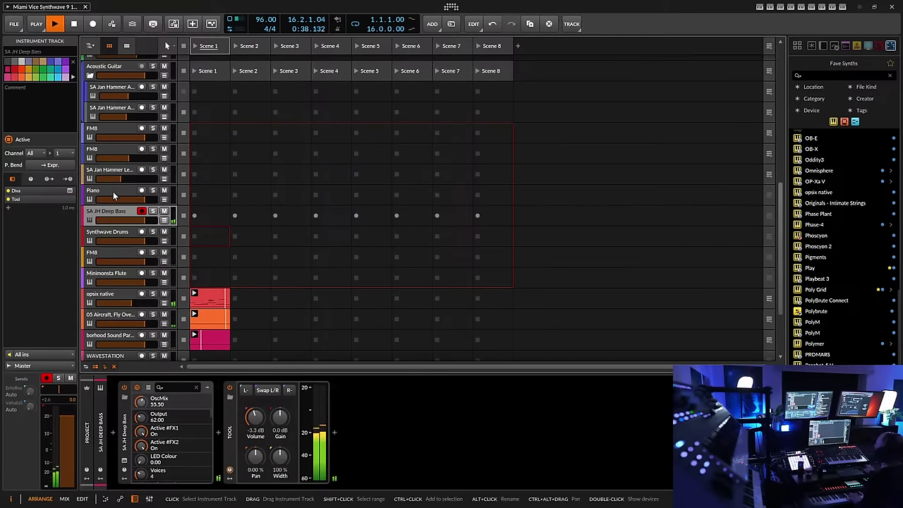
left_click(114, 196)
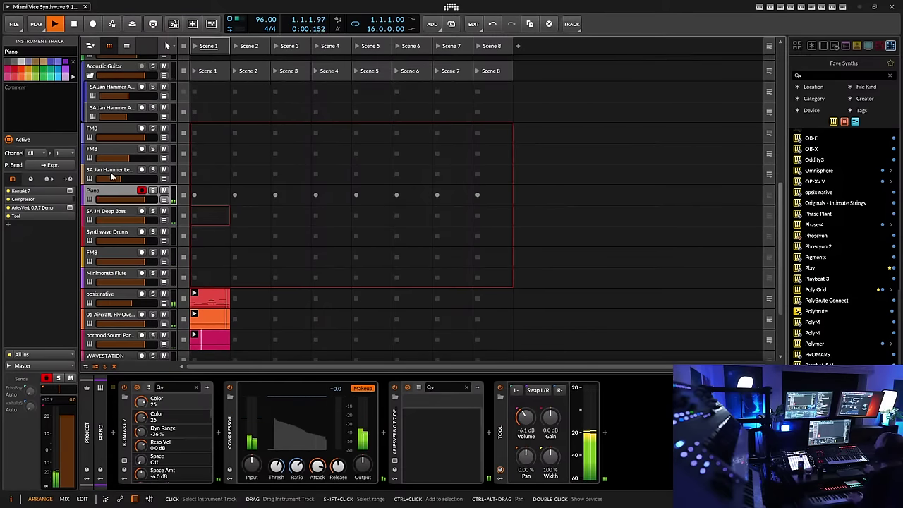
left_click(100, 157)
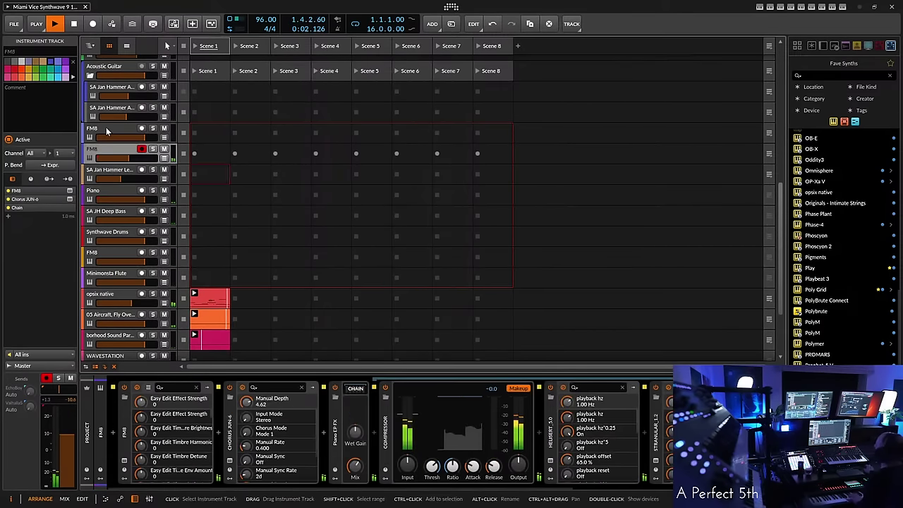
Audition both SA Jan Hammer guitar tracks in the Acoustic Guitar group and look through the upper one's post-FX chain
scroll(140, 176, "up", 6)
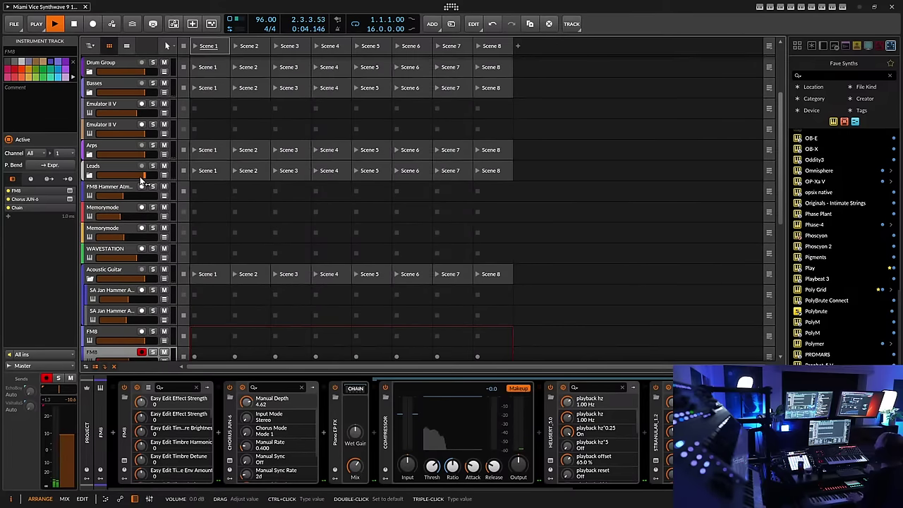
left_click(113, 316)
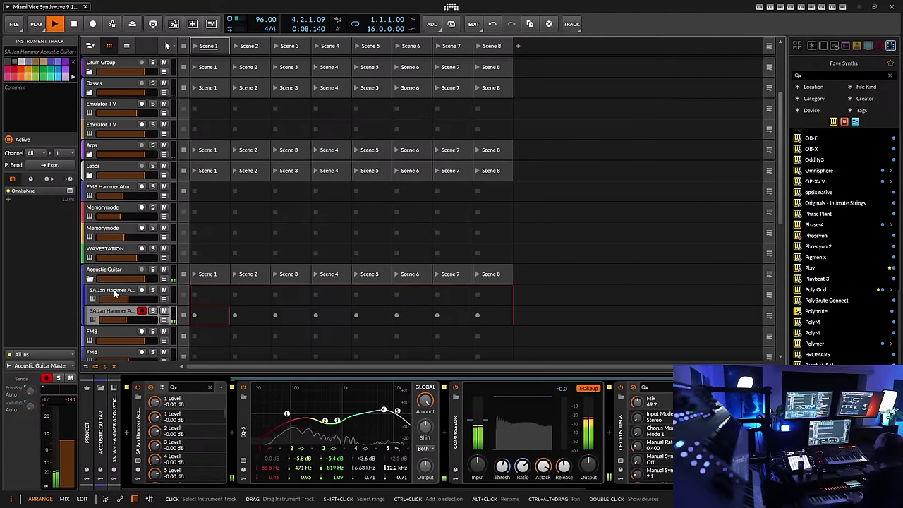
left_click(116, 293)
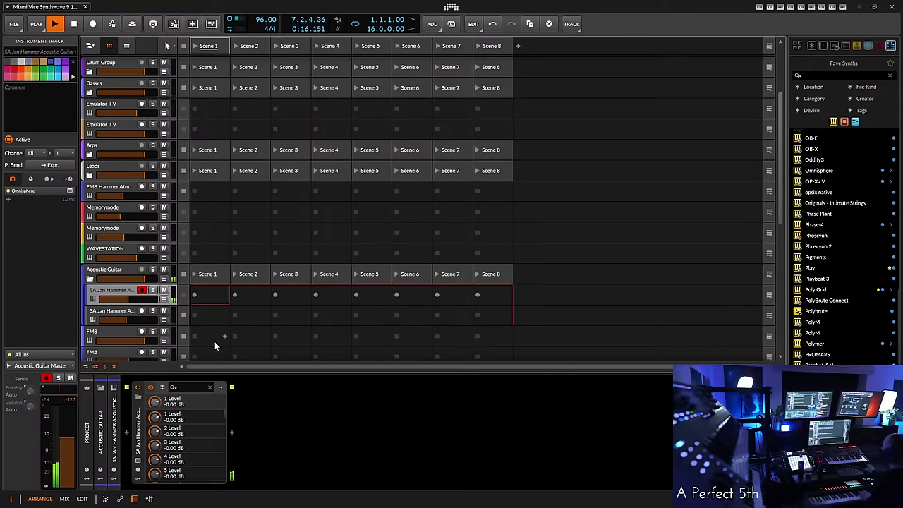
left_click(232, 386)
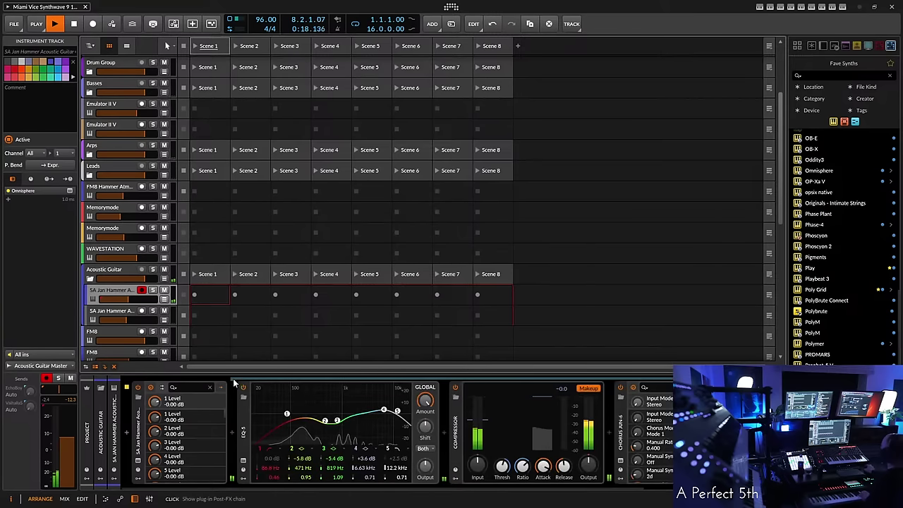
scroll(664, 494, "right", 3)
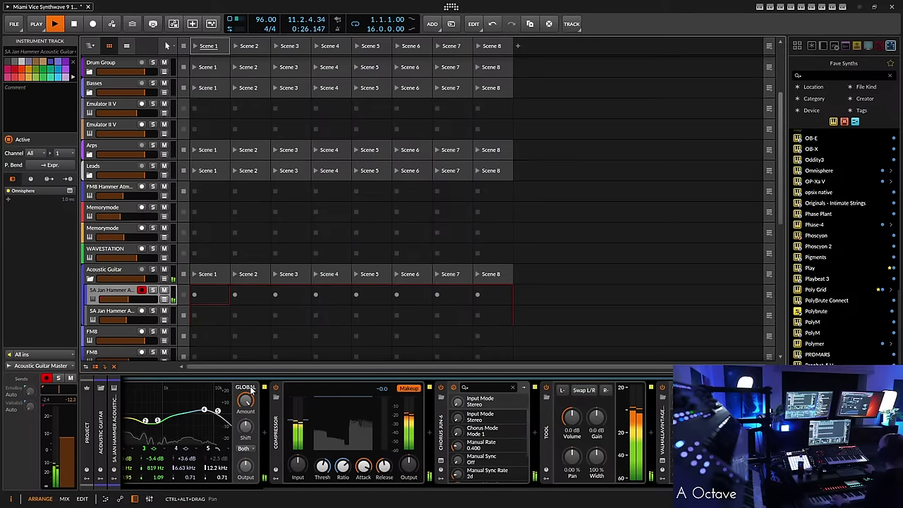
Select the lower SA Jan Hammer guitar track for recording and check the pre-roll and record quantization settings
left_click(154, 320)
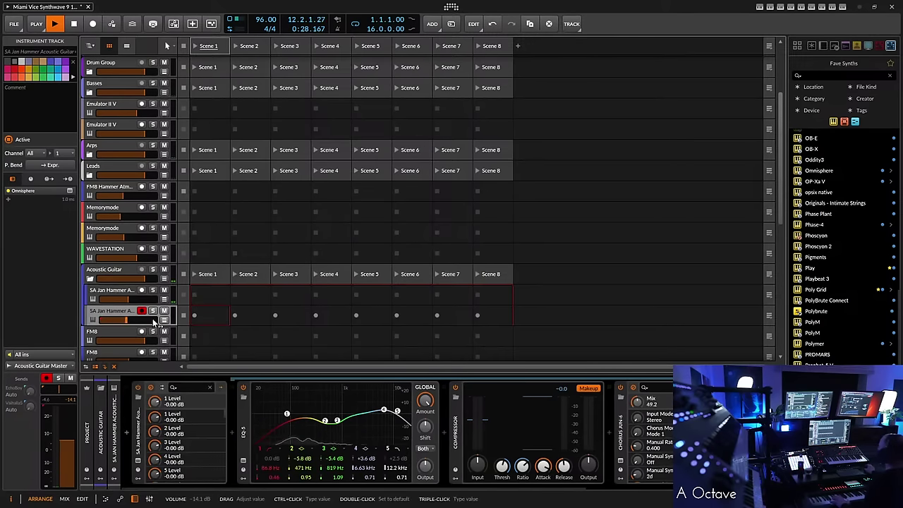
left_click(33, 23)
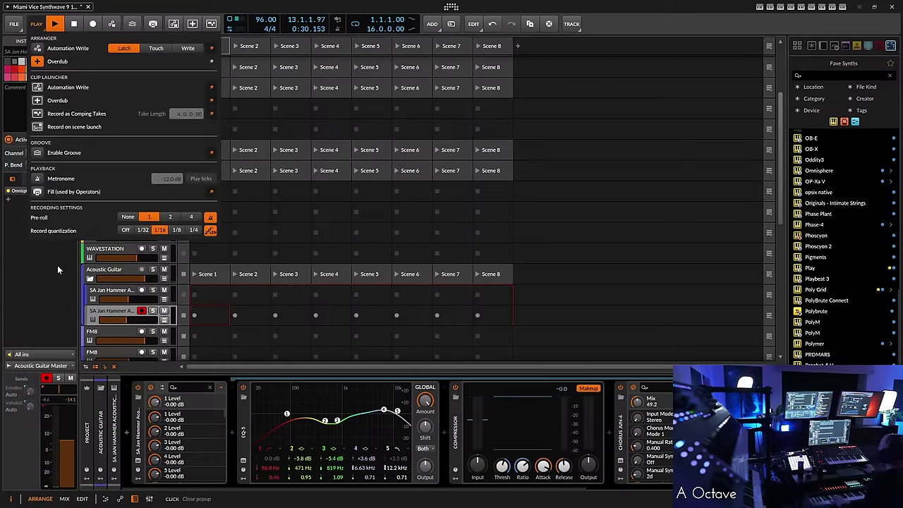
left_click(19, 301)
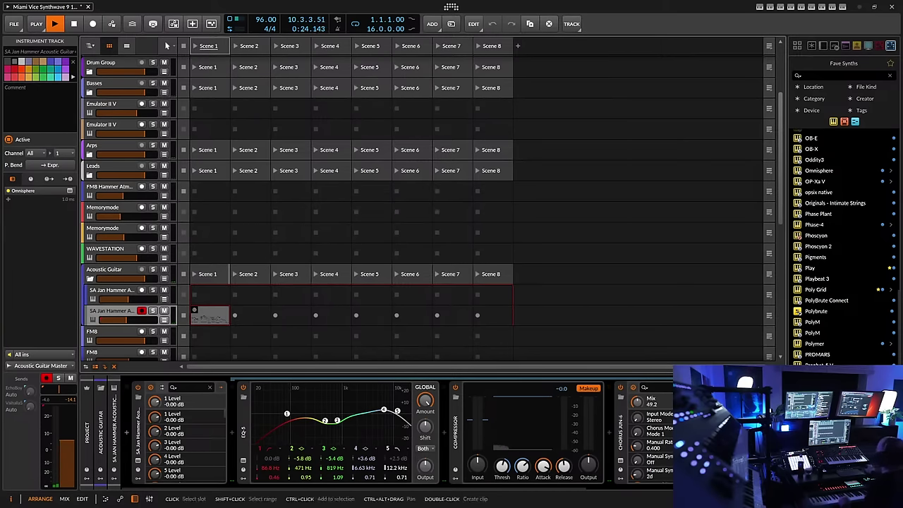
Launch the recorded guitar clip and add an opsix native instrument as a new track below WAVESTATION
left_click(194, 311)
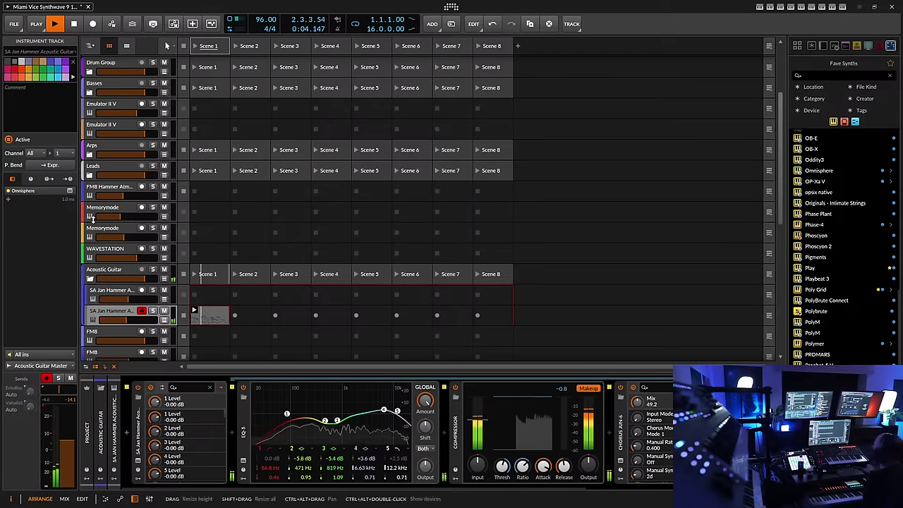
scroll(118, 212, "up", 3)
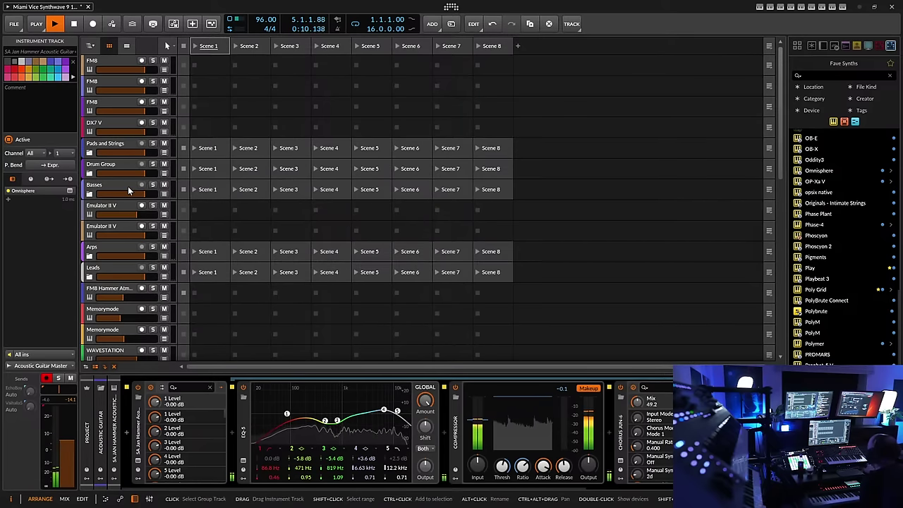
scroll(128, 186, "down", 10)
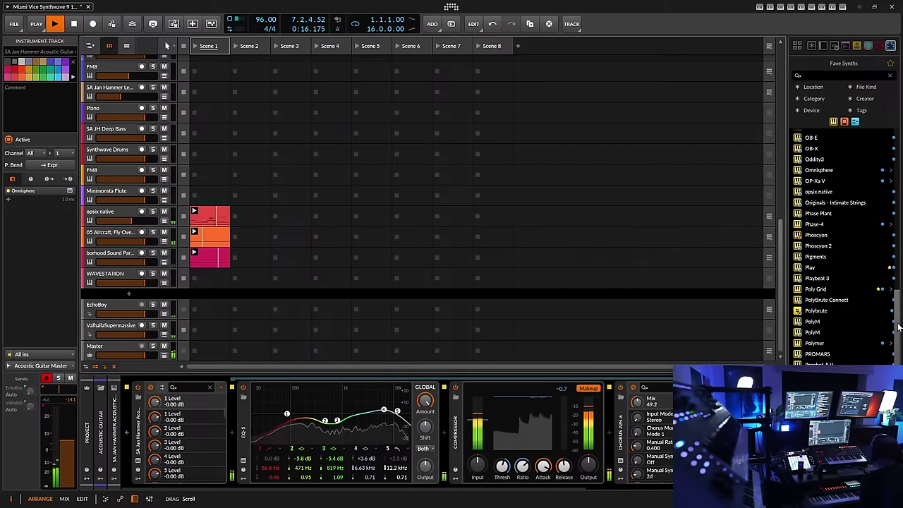
left_click_drag(899, 330, 876, 303)
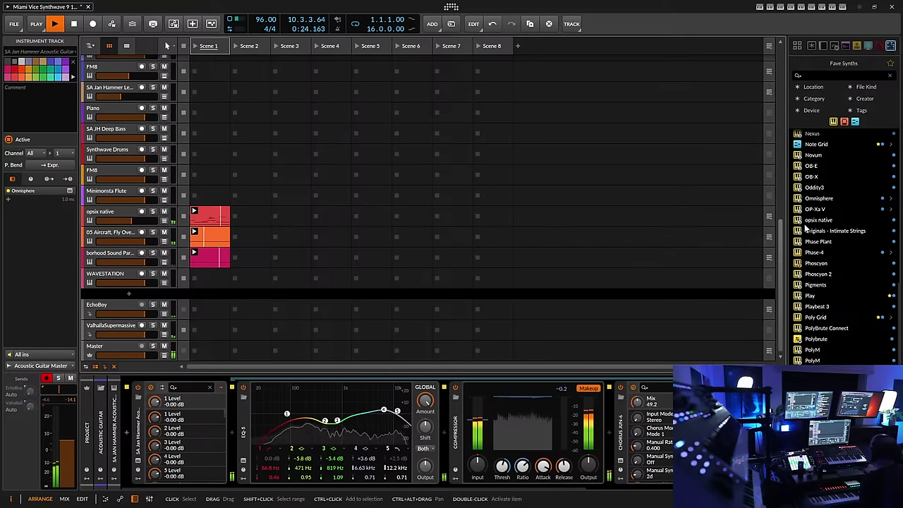
scroll(829, 226, "up", 2)
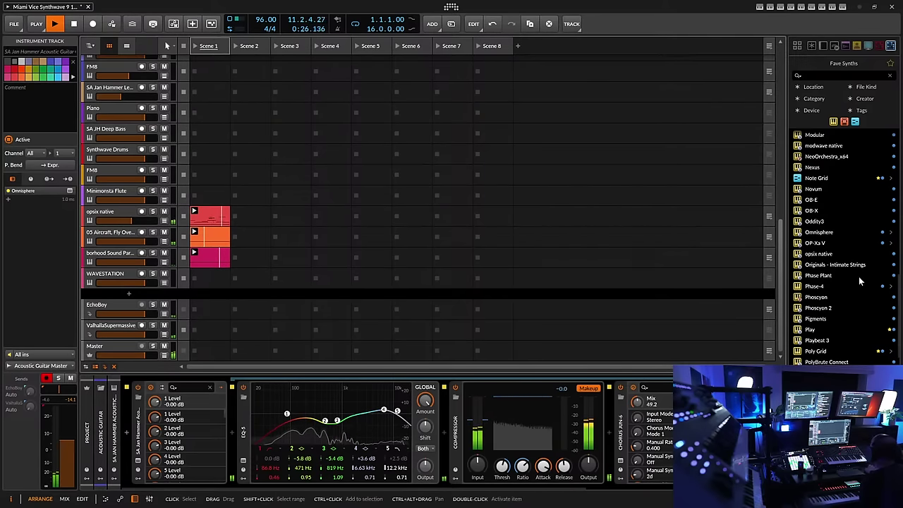
scroll(866, 292, "up", 1)
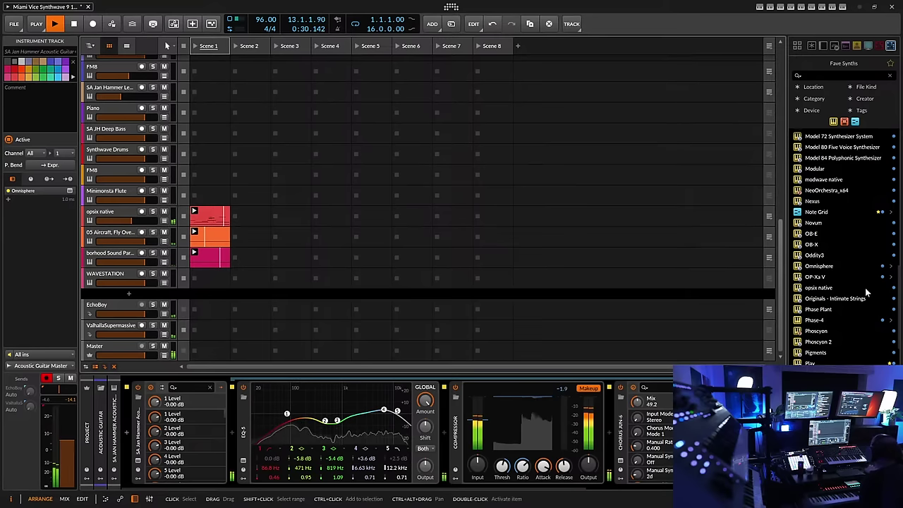
left_click_drag(865, 287, 260, 298)
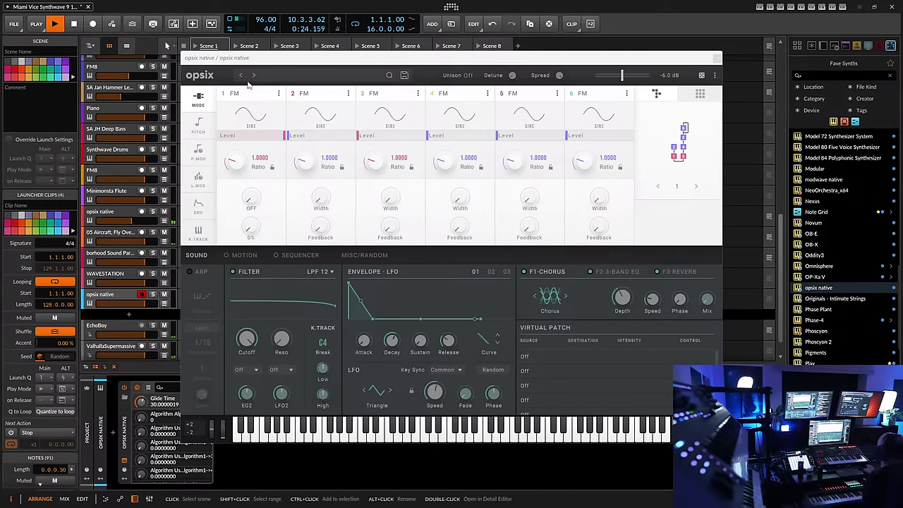
Load the user preset 258 SA Trident Key in opsix and raise the new track's volume to -6.6 dB
left_click(280, 75)
left_click(213, 241)
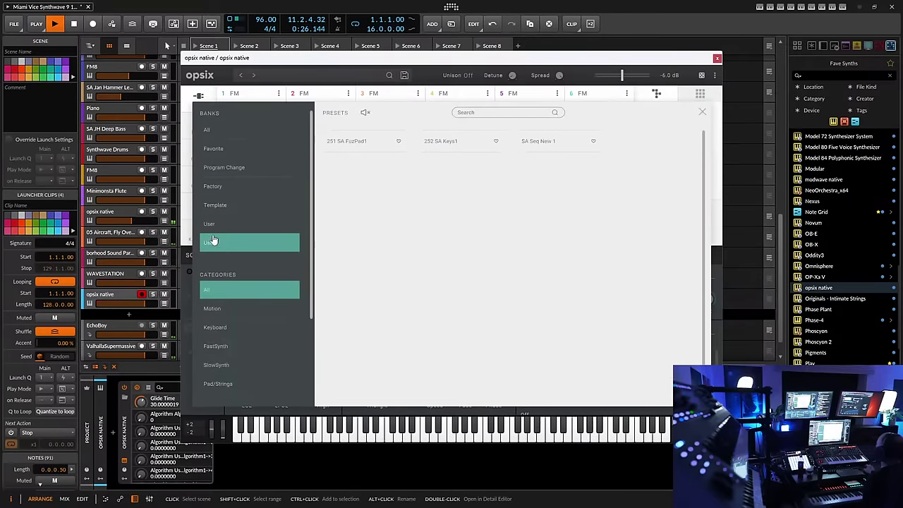
left_click(212, 224)
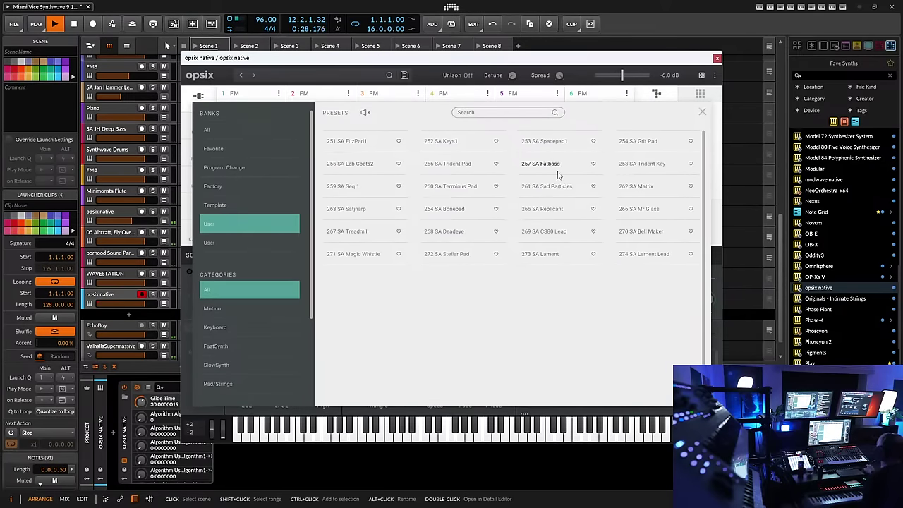
left_click(648, 164)
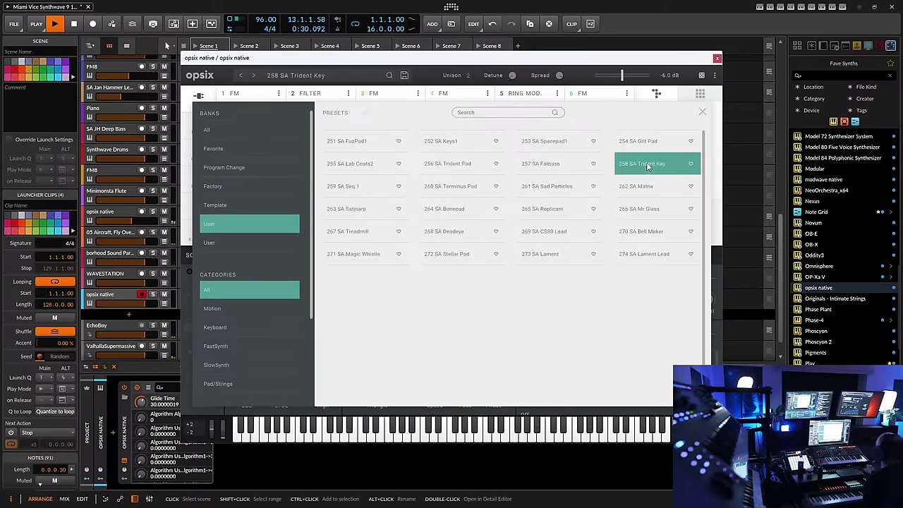
left_click(118, 297)
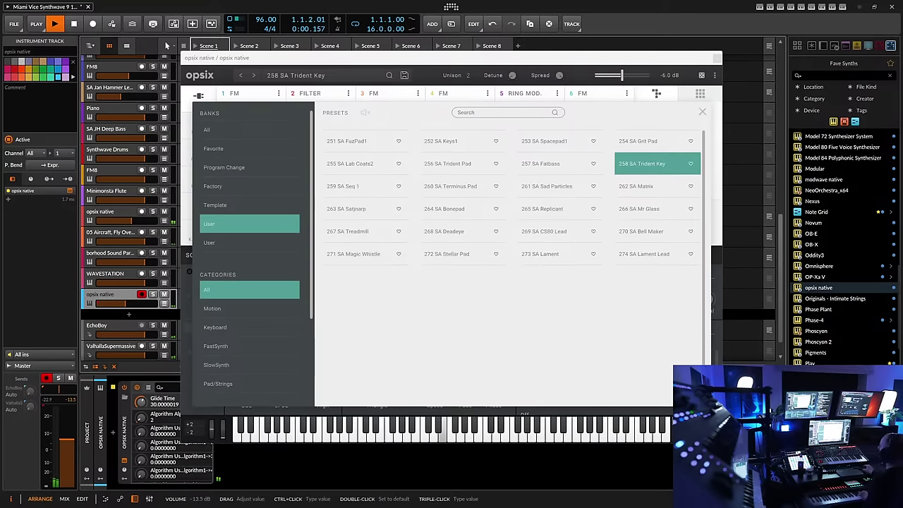
left_click_drag(66, 444, 62, 440)
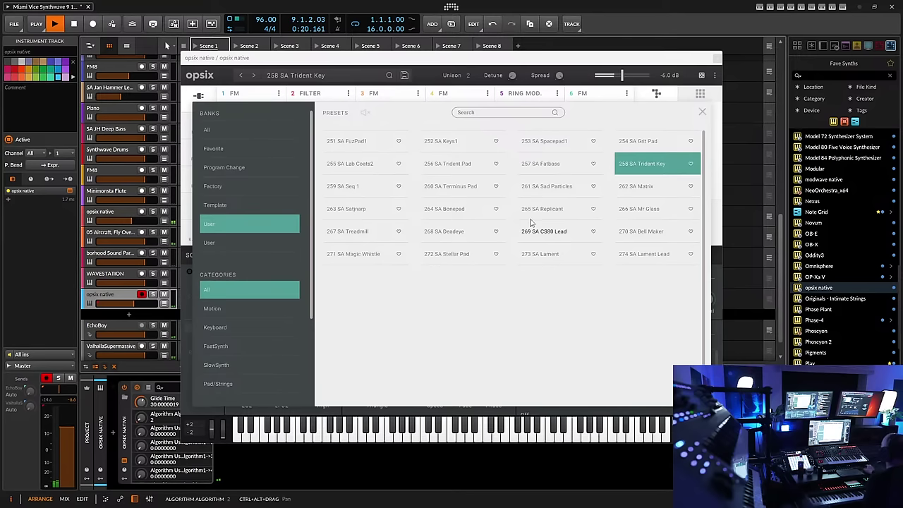
Audition 261 SA Sad Particles and 252 SA Keys1, load 271 SA Magic Whistle, and set the track's volume to -0.5 dB
left_click(559, 189)
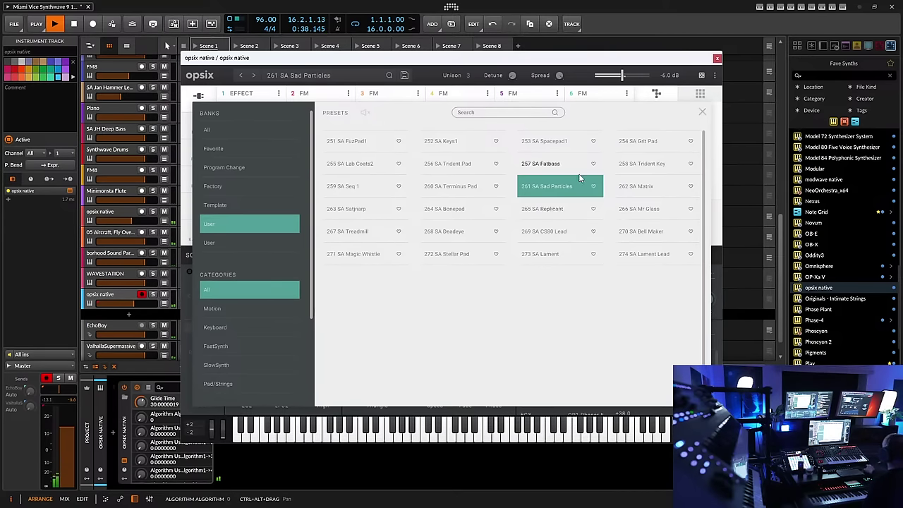
left_click(449, 140)
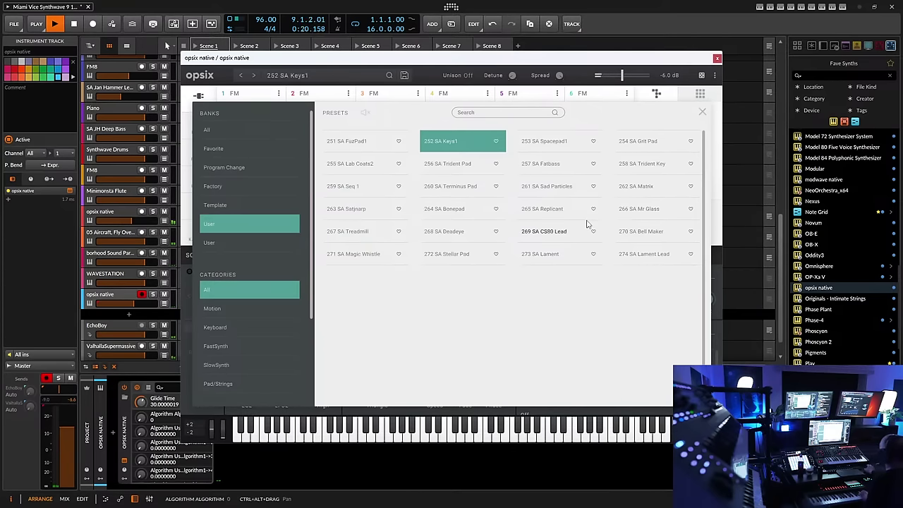
left_click(374, 254)
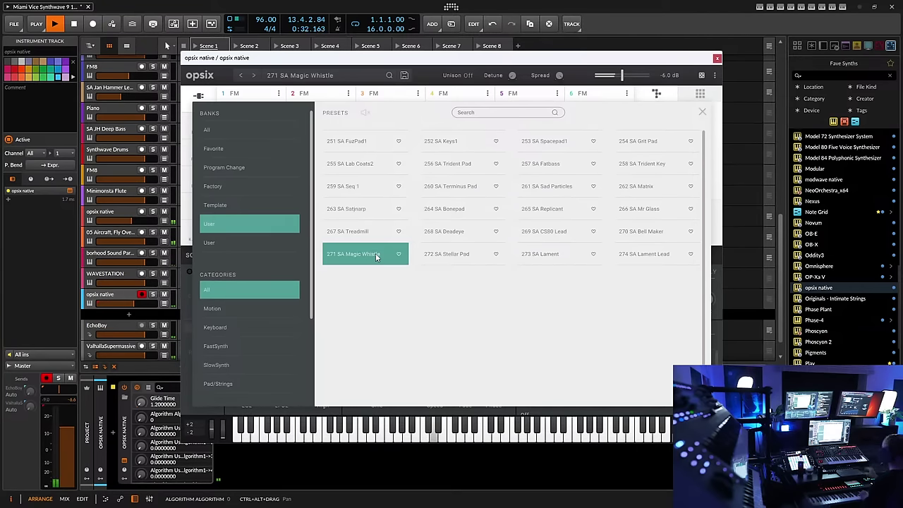
left_click_drag(70, 426, 70, 422)
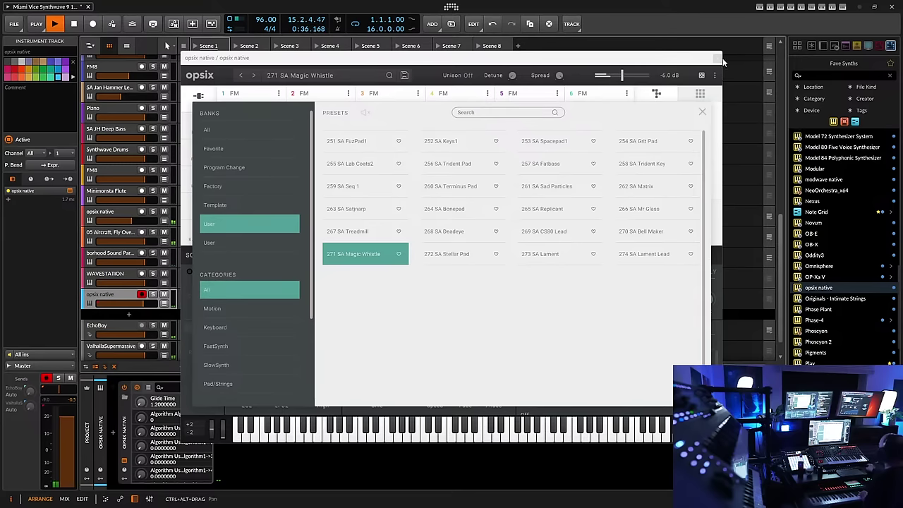
Close the opsix window and insert a Compressor after the instrument in the device chain
left_click(716, 58)
left_click(220, 431)
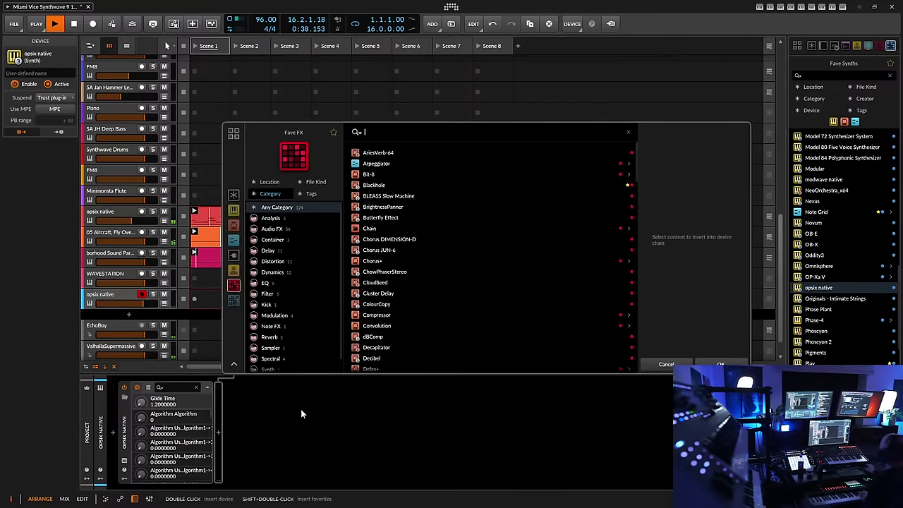
type("comp")
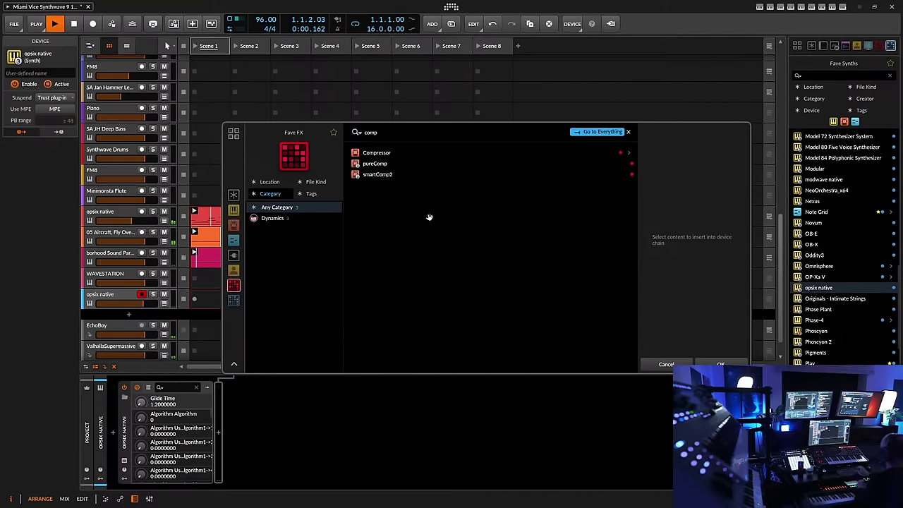
left_click(378, 153)
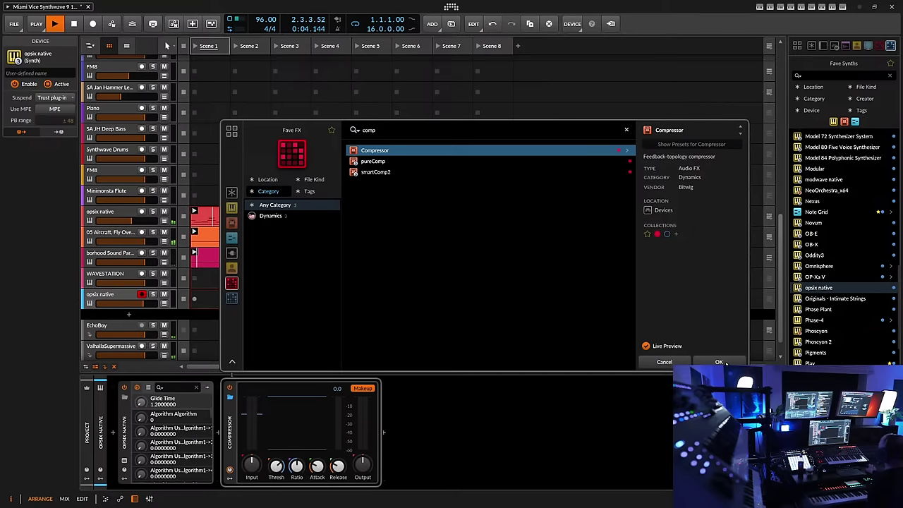
left_click(719, 362)
Select the new opsix native track and raise its EchoBoy and ValhallaSupermassive send levels
scroll(473, 264, "up", 5)
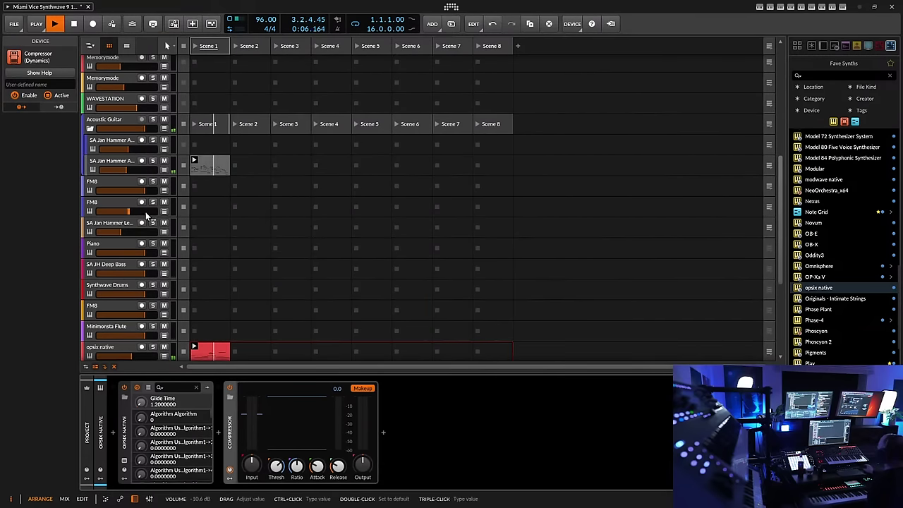
scroll(296, 303, "down", 4)
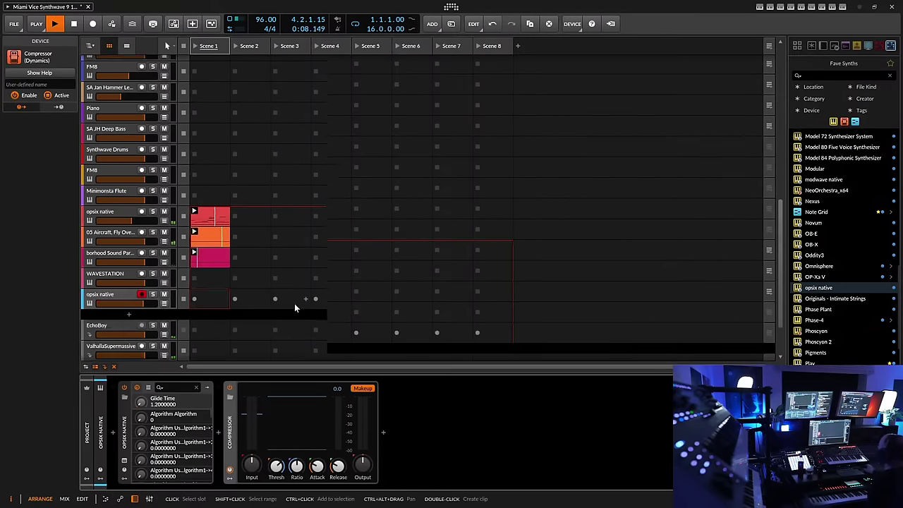
scroll(294, 303, "down", 1)
left_click(122, 276)
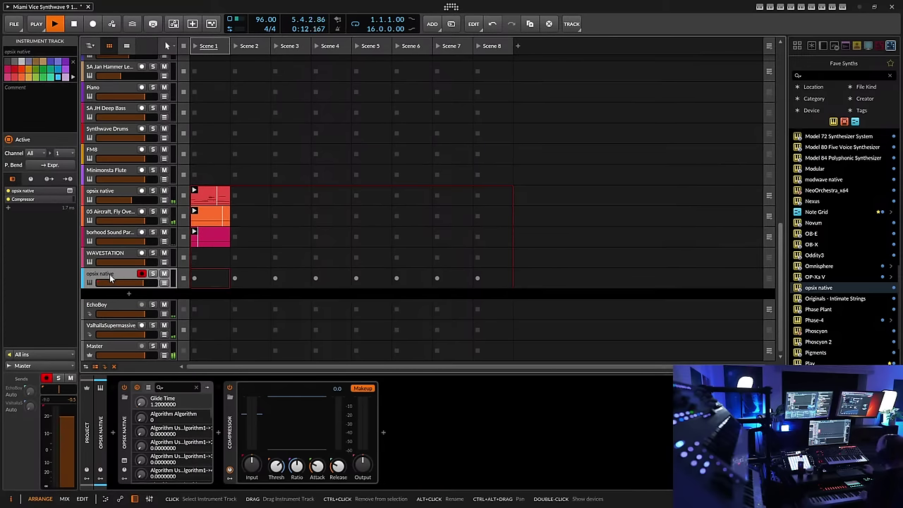
mouse_move(29, 386)
mouse_move(29, 386)
left_mouse_down()
mouse_move(29, 378)
mouse_move(29, 395)
left_mouse_up()
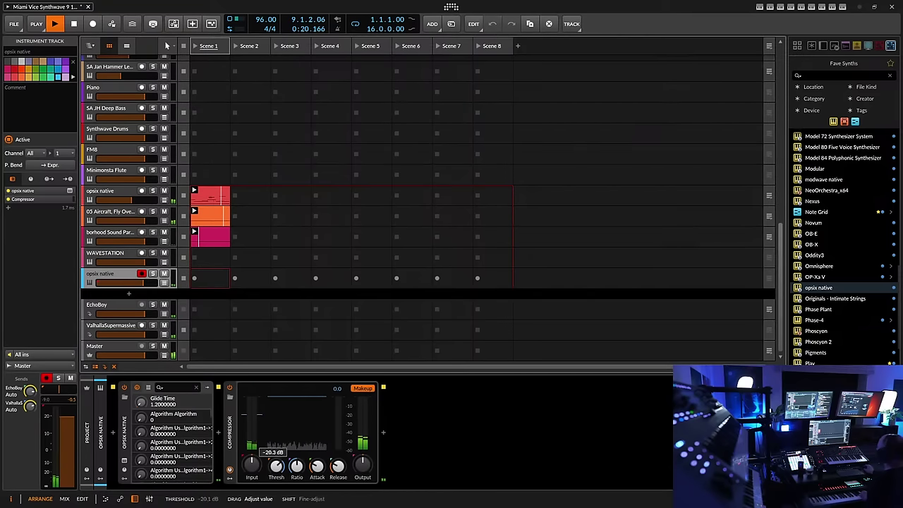
Set the compressor's threshold to -30.3 dB and record a clip in the new opsix track's Scene 1 slot
mouse_move(338, 465)
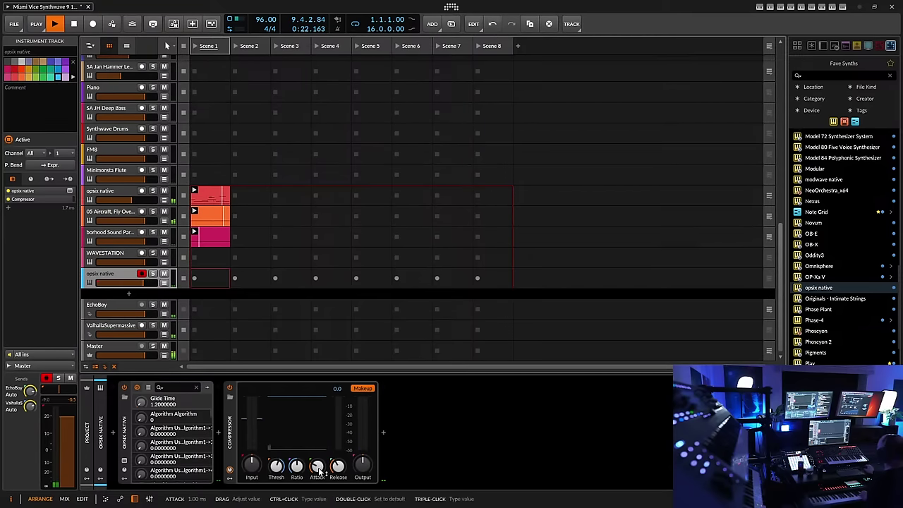
mouse_move(276, 466)
left_click_drag(276, 465, 277, 471)
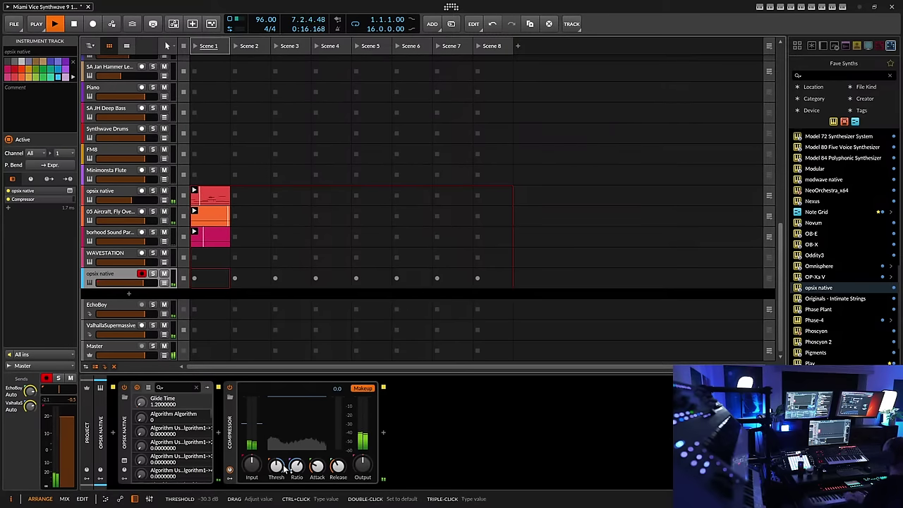
left_click(194, 279)
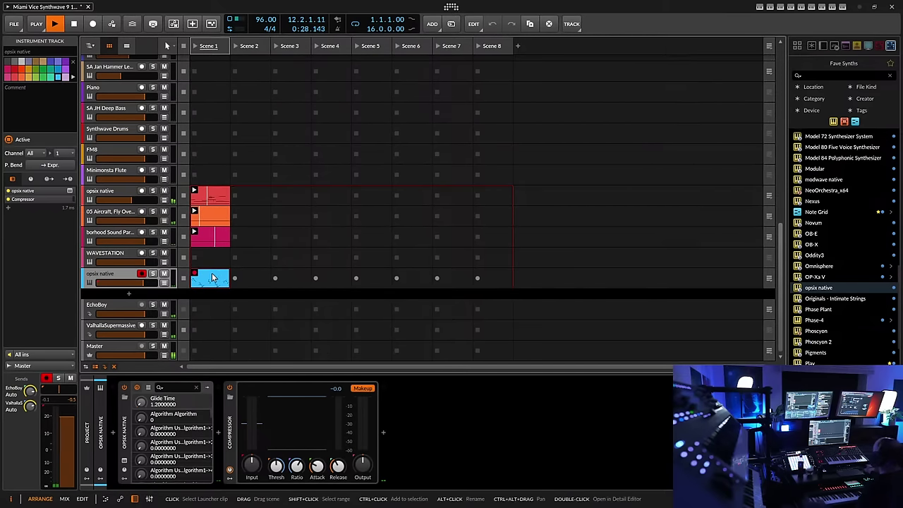
left_click(196, 276)
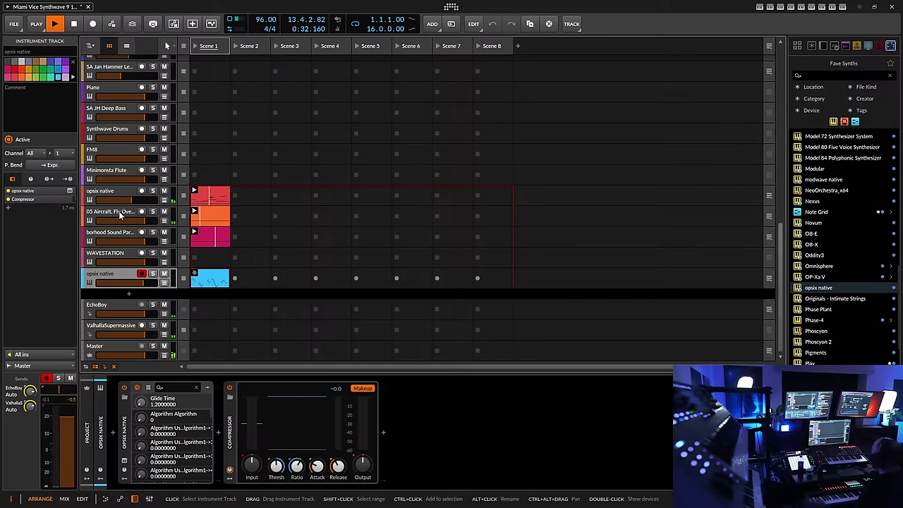
Delete the Scene 1 clip on the lower SA Jan Hammer guitar track and record a new one in its place
scroll(210, 141, "up", 5)
left_click_drag(210, 196, 211, 141)
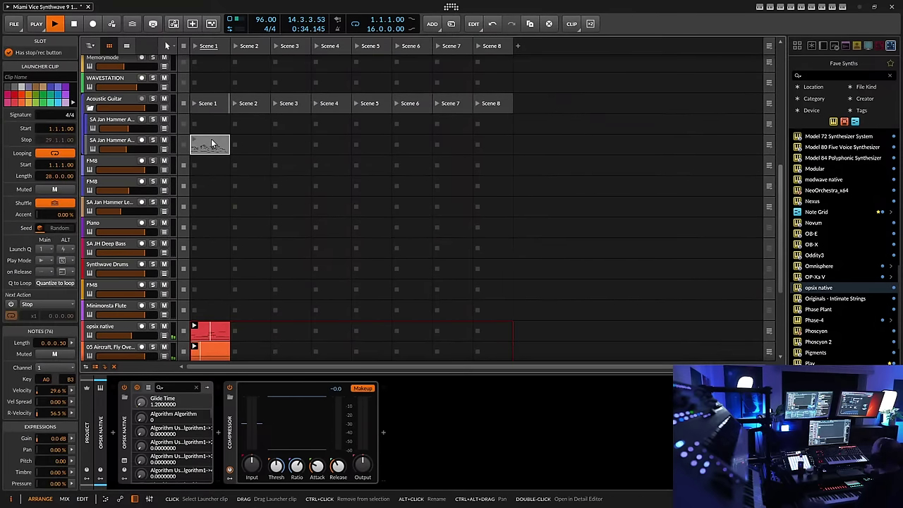
key("Delete")
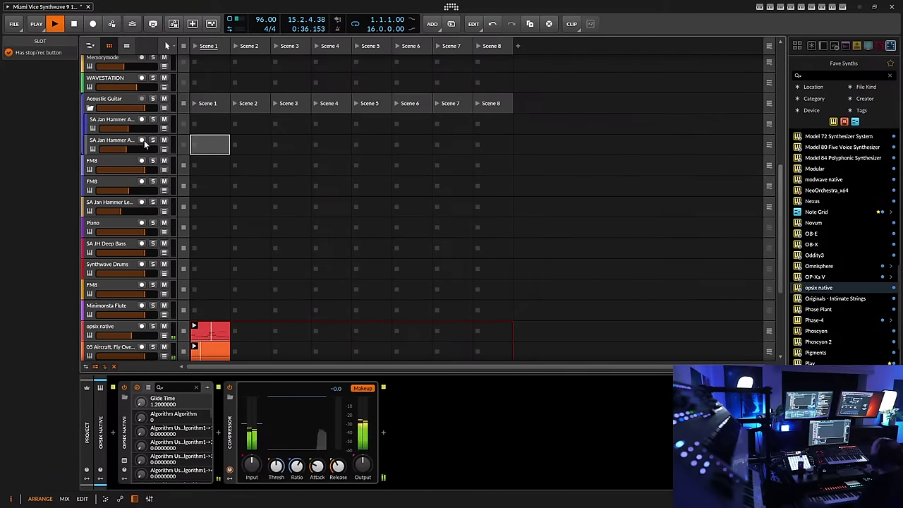
left_click(178, 147)
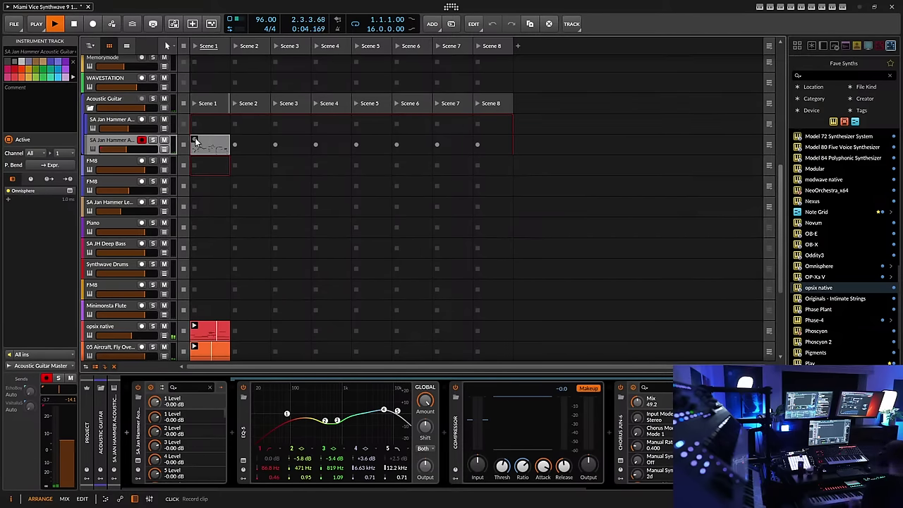
left_click(196, 141)
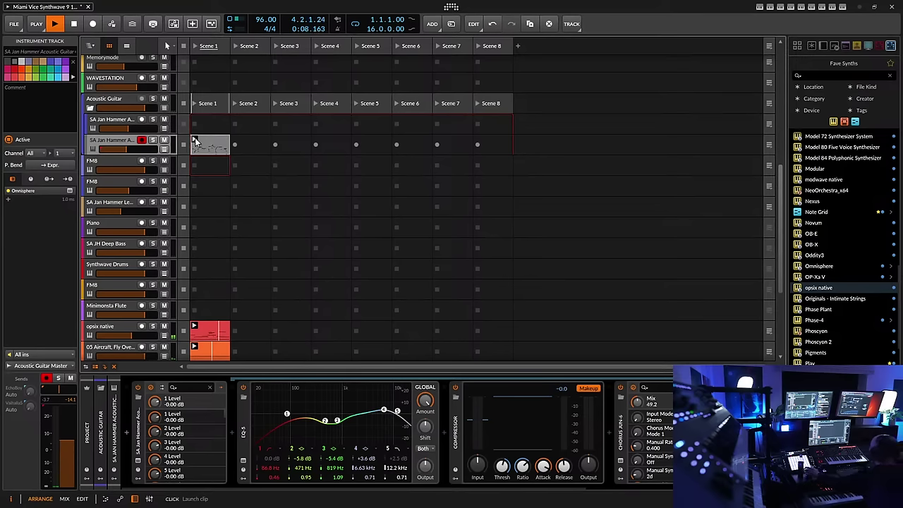
Set the new opsix native track's volume to -5.0 dB and save the project
scroll(130, 233, "down", 5)
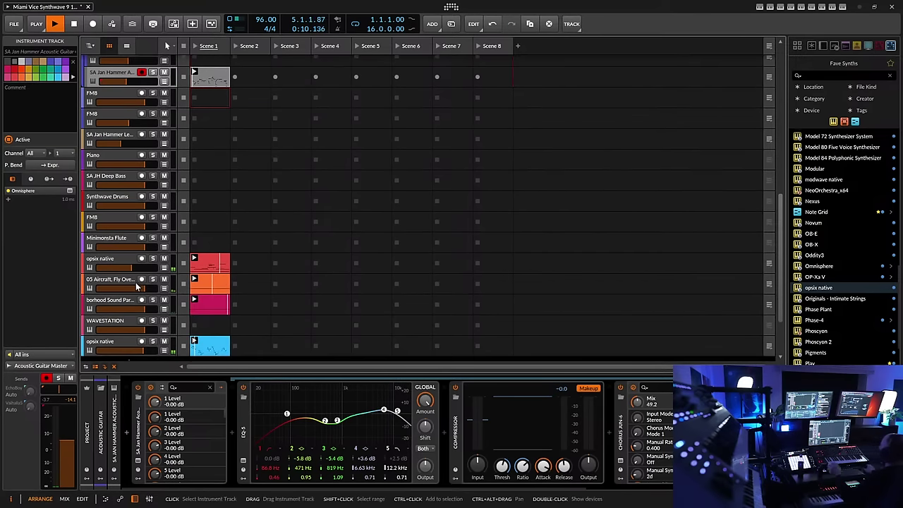
left_click(124, 306)
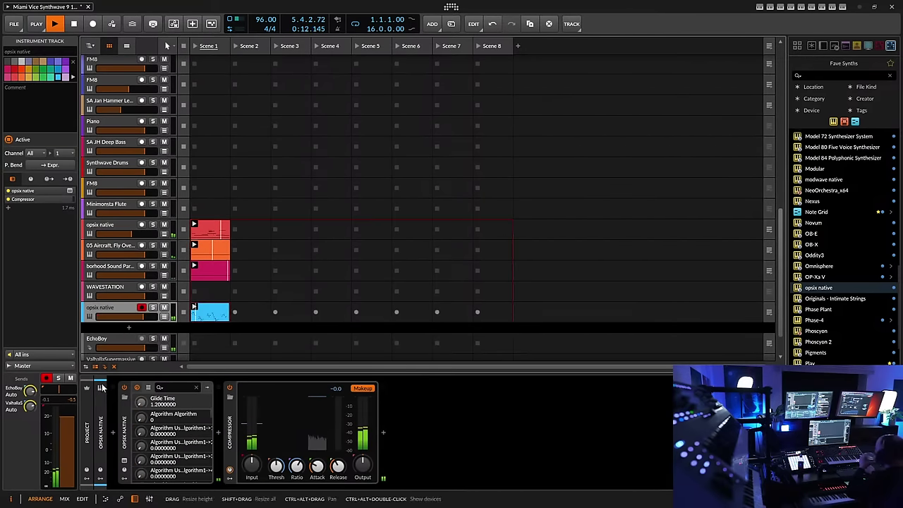
left_click_drag(72, 420, 71, 430)
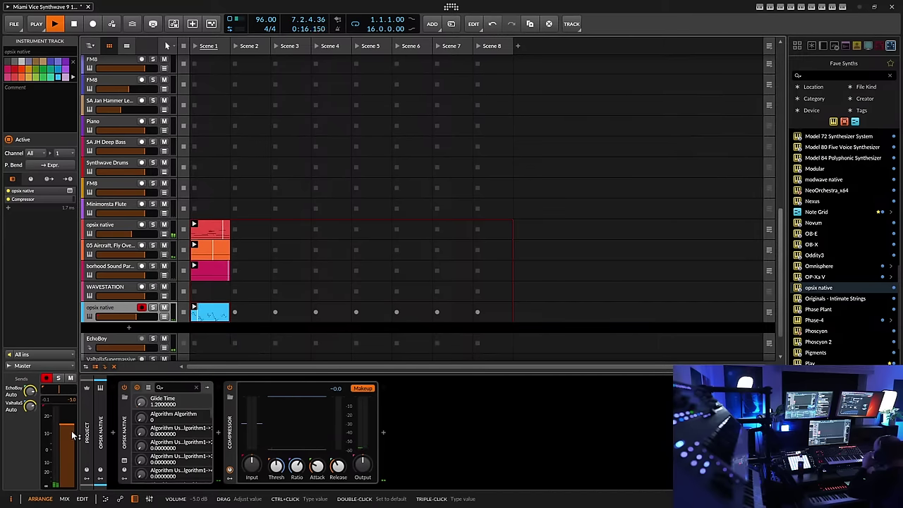
left_click(14, 24)
left_click(26, 68)
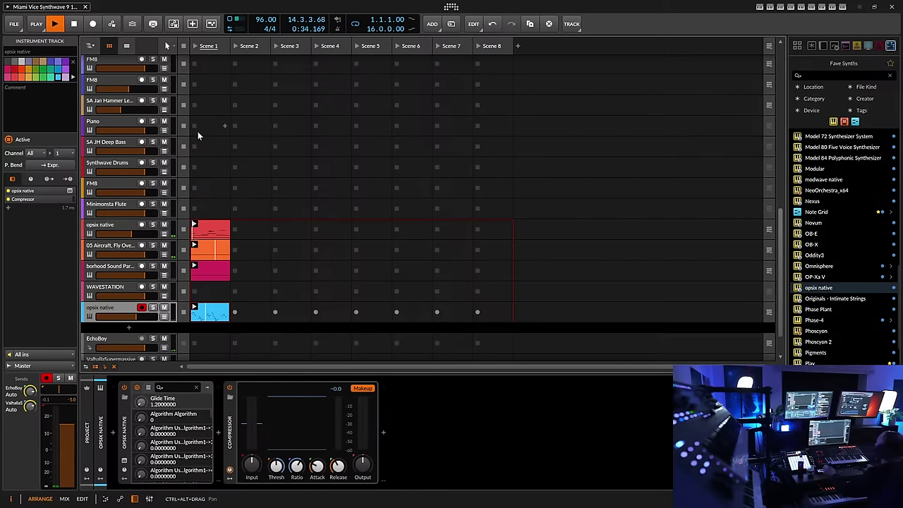
Collapse the Acoustic Guitar group and expand the Basses group to show its child tracks
scroll(132, 159, "up", 3)
scroll(132, 159, "up", 3)
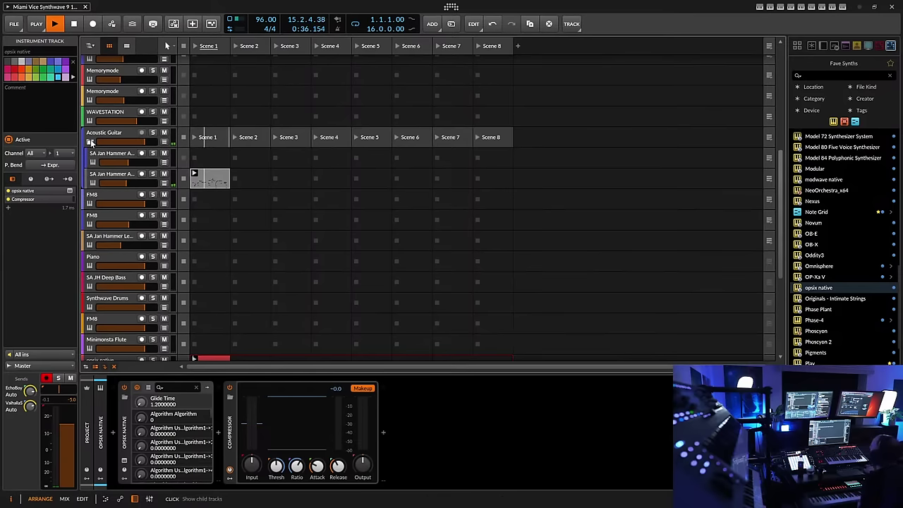
left_click(90, 143)
scroll(93, 127, "up", 5)
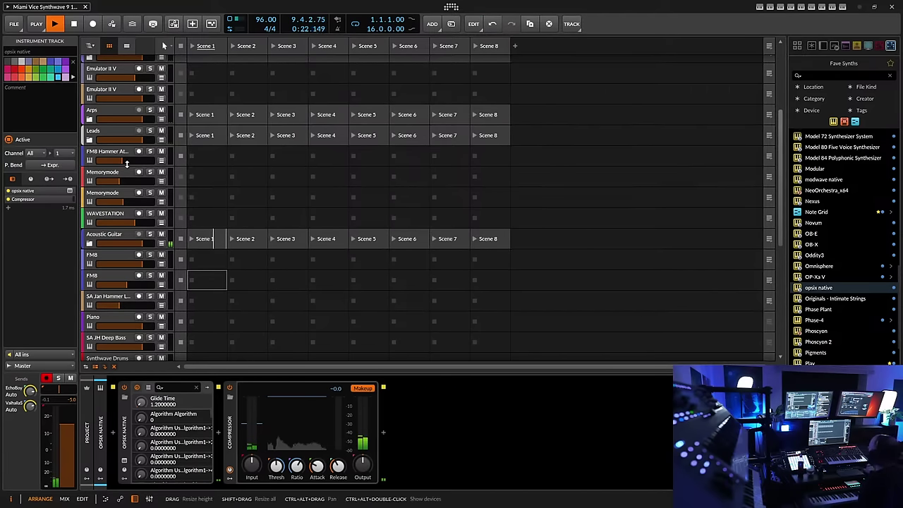
scroll(106, 166, "up", 3)
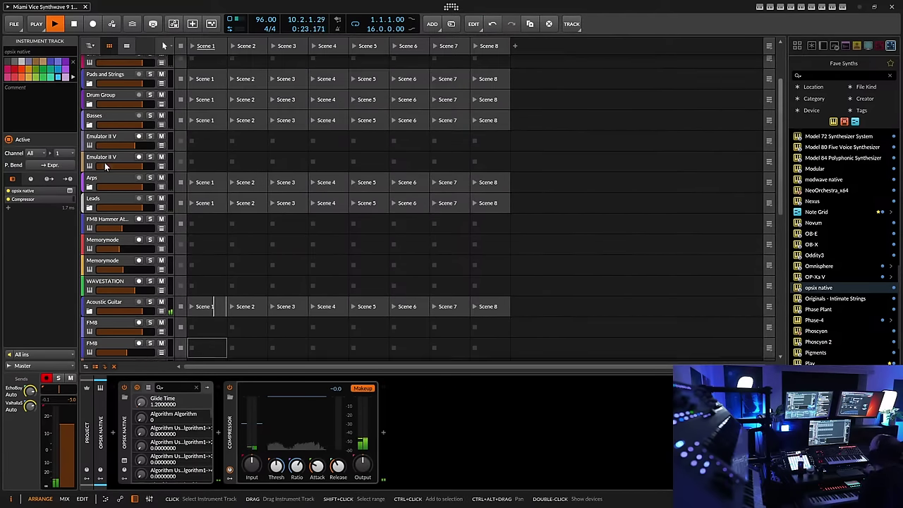
left_click(93, 118)
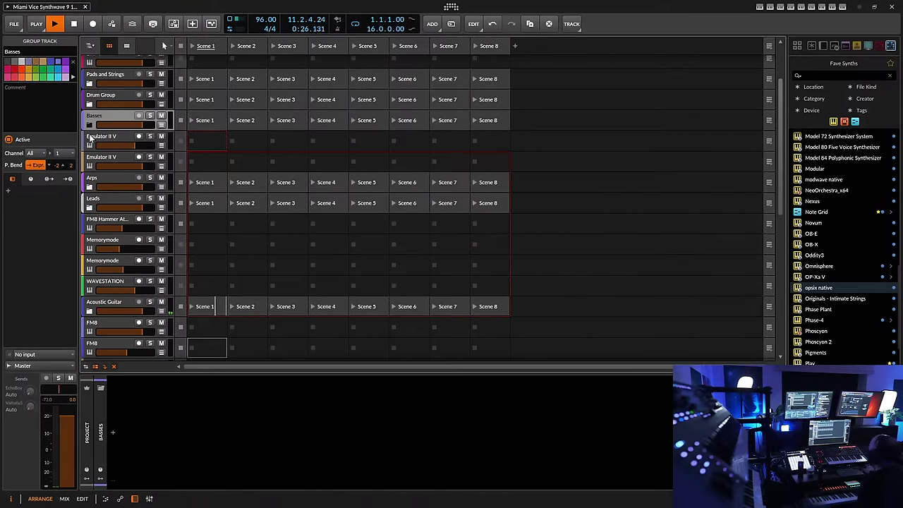
left_click(88, 125)
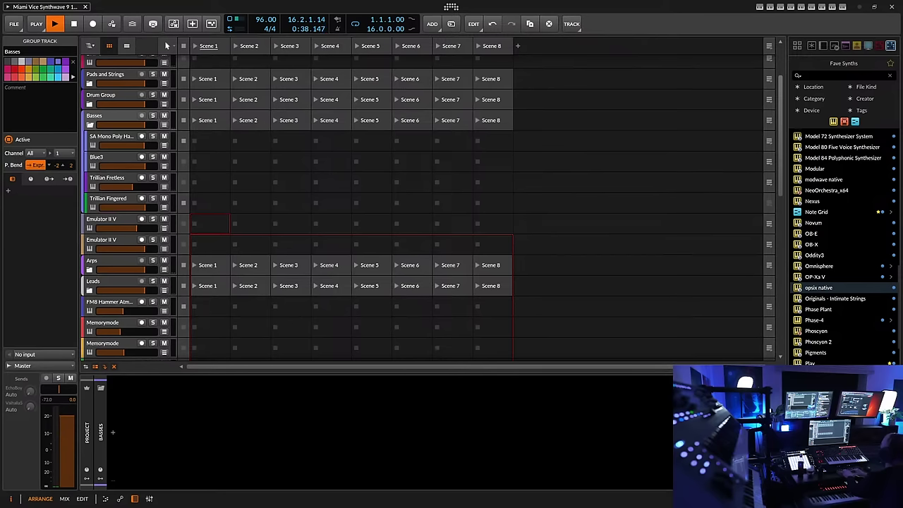
Select the Trillian Fretless track and record a clip in its Scene 1 slot, then set it playing
left_click(121, 179)
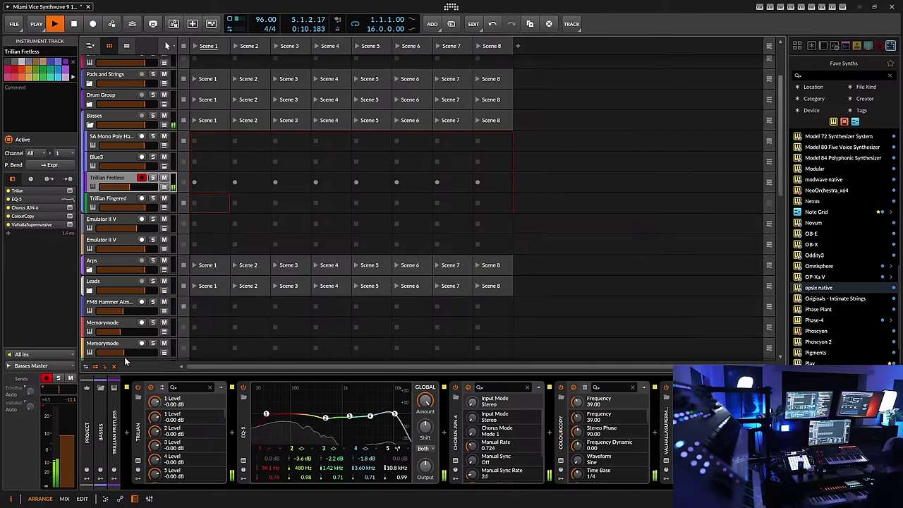
left_click(195, 183)
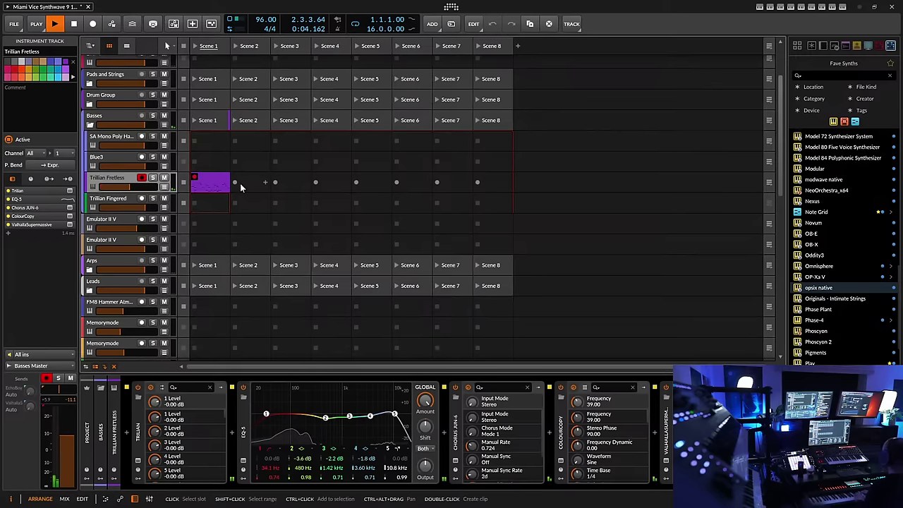
left_click(195, 180)
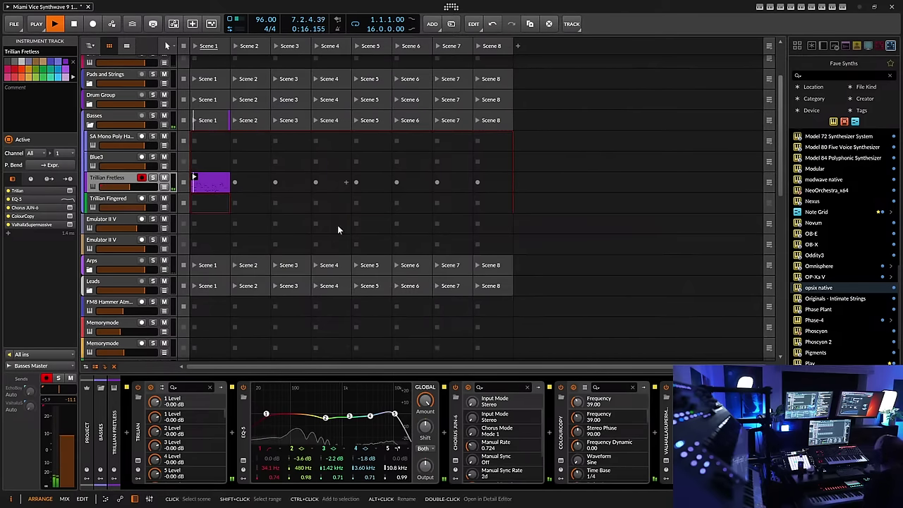
Move band 1 of the Trillian Fretless EQ-5 to 45.3 Hz and save the project
left_click_drag(268, 413, 274, 418)
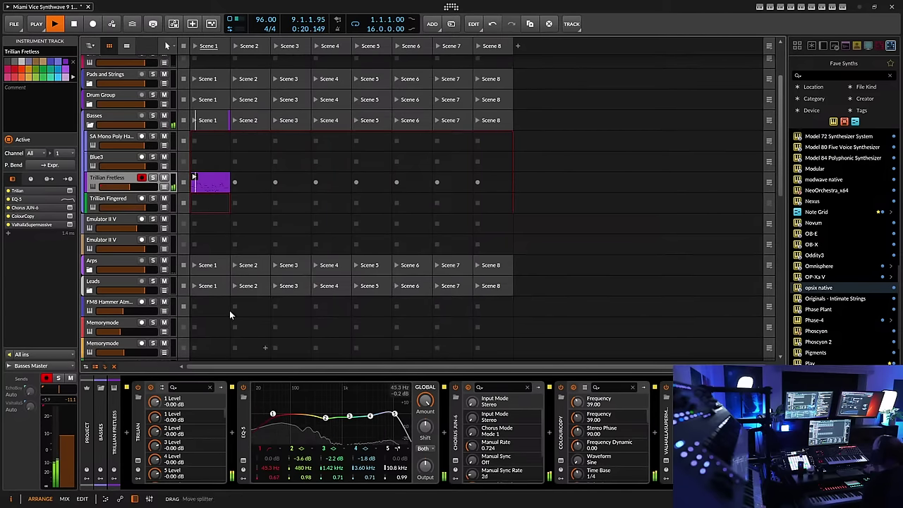
left_click(13, 23)
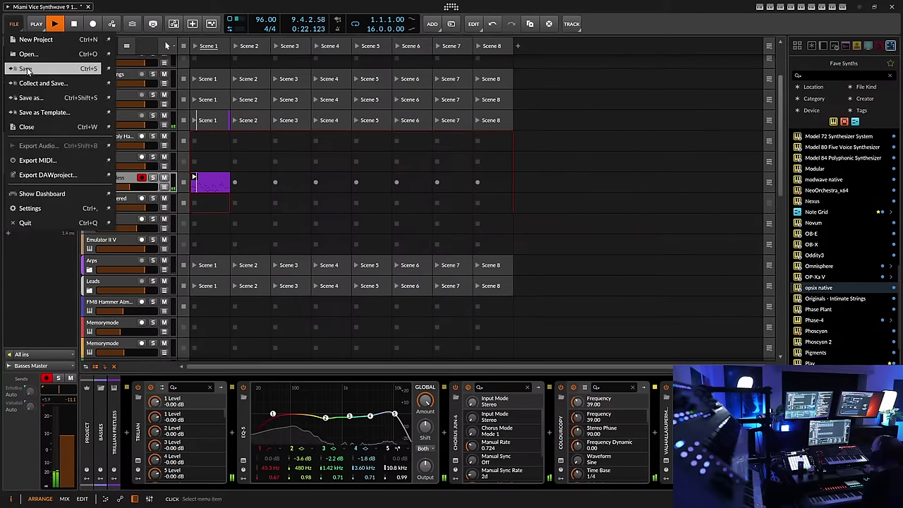
left_click(194, 224)
Look through the track list and audition the first three FM8 tracks above DX7 V one after another
scroll(134, 210, "down", 5)
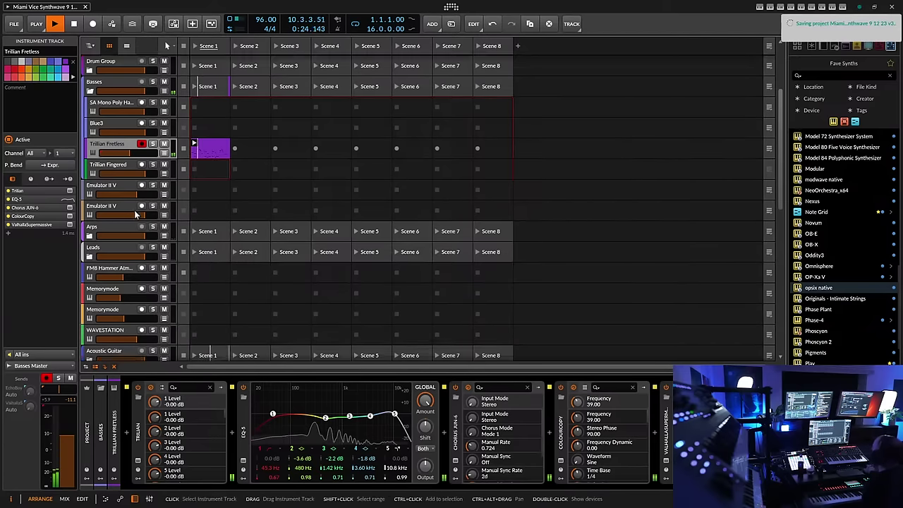
scroll(133, 212, "down", 8)
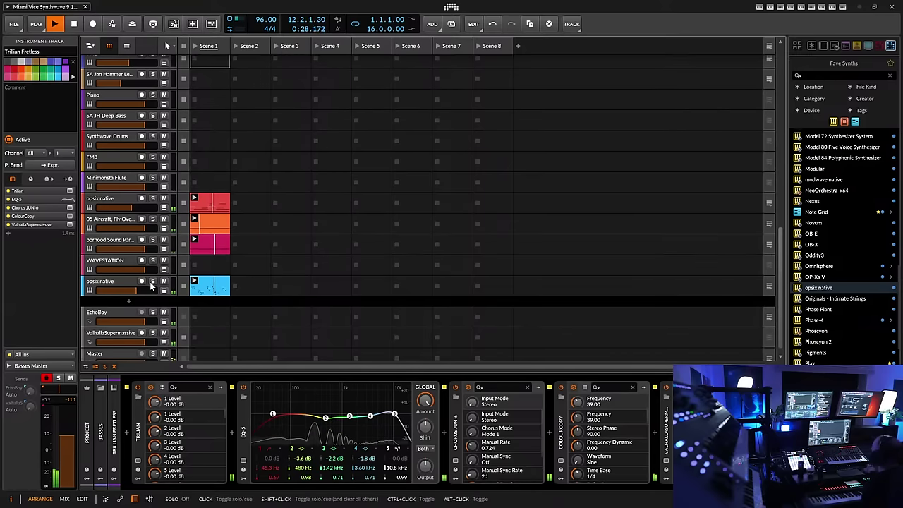
scroll(134, 266, "up", 1)
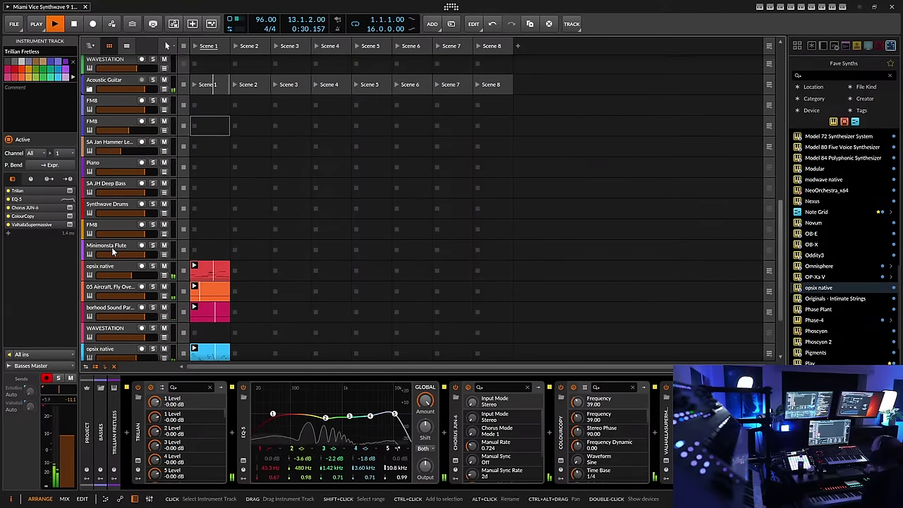
scroll(113, 248, "up", 2)
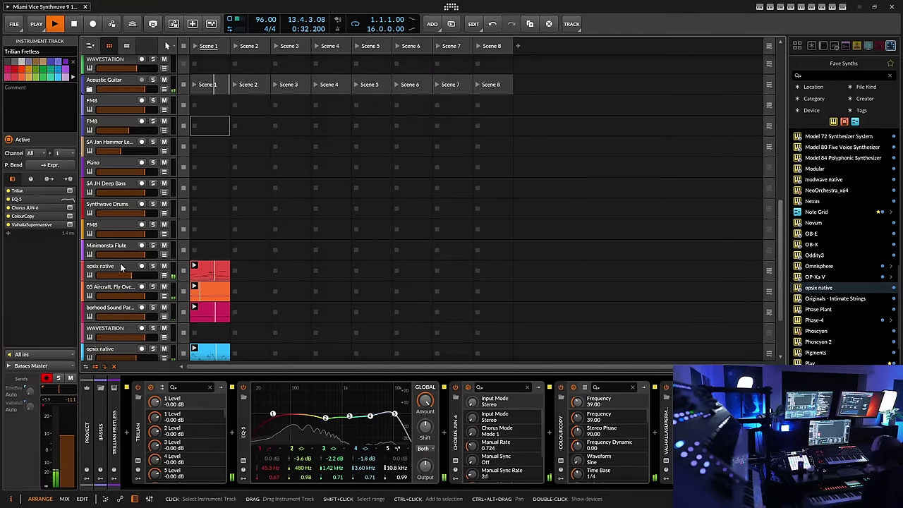
scroll(106, 259, "up", 10)
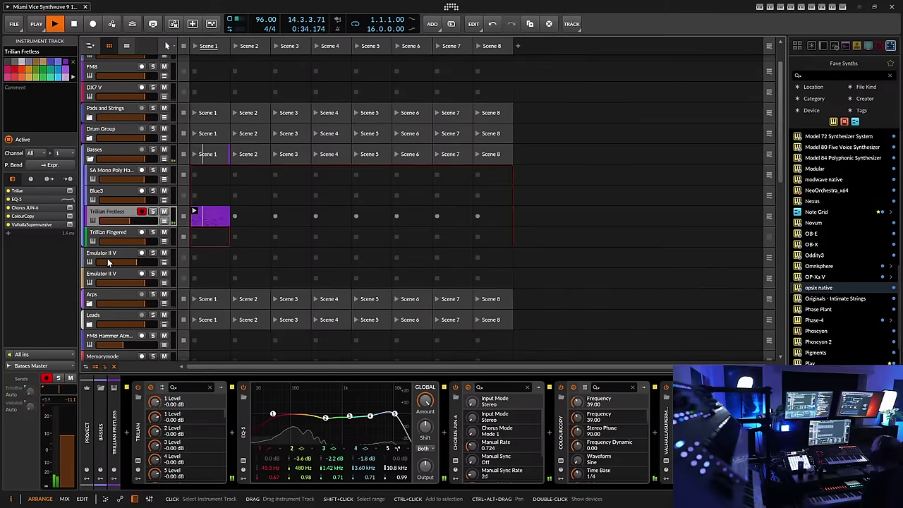
left_click(111, 67)
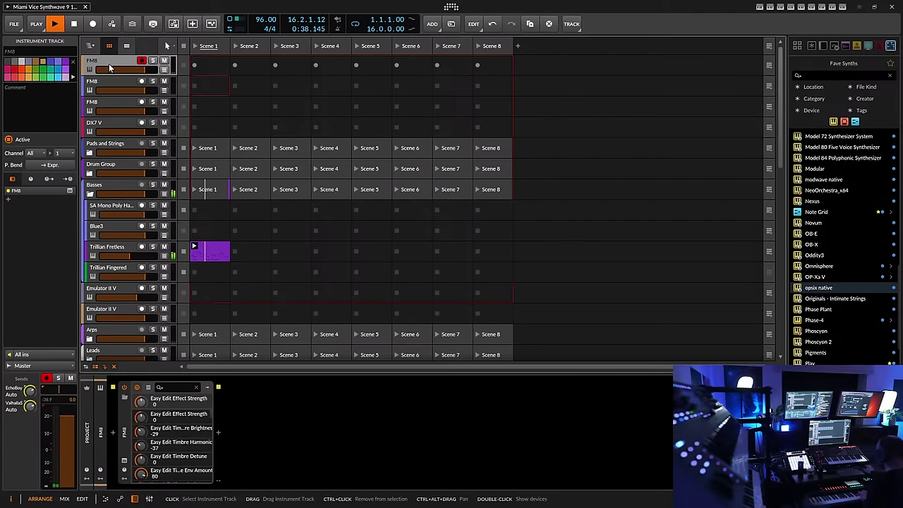
left_click(111, 82)
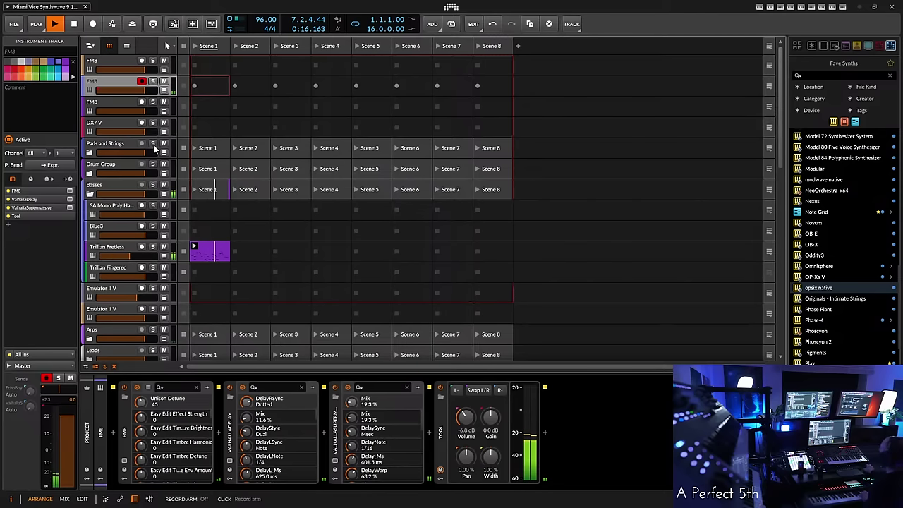
left_click(116, 102)
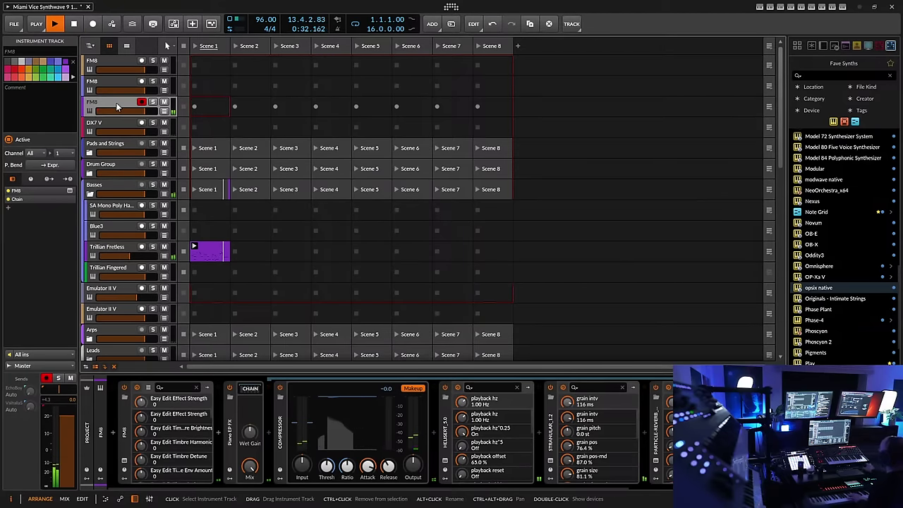
Collapse the Basses group and audition the FM8 track directly below the Acoustic Guitar group
left_click(90, 194)
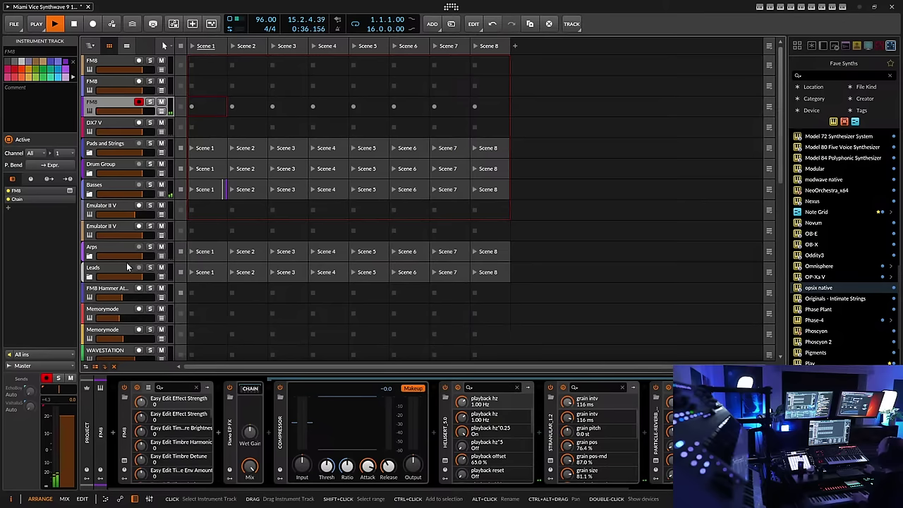
scroll(132, 262, "down", 3)
scroll(134, 275, "down", 3)
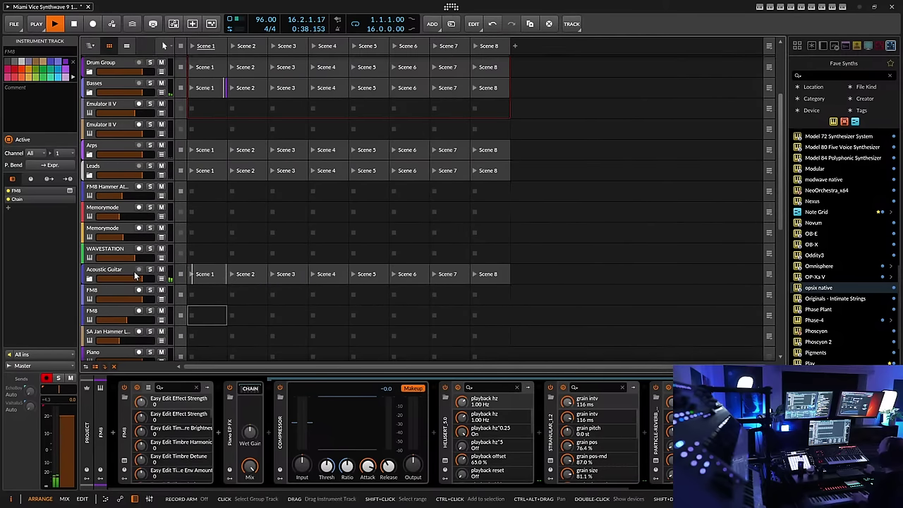
left_click(116, 261)
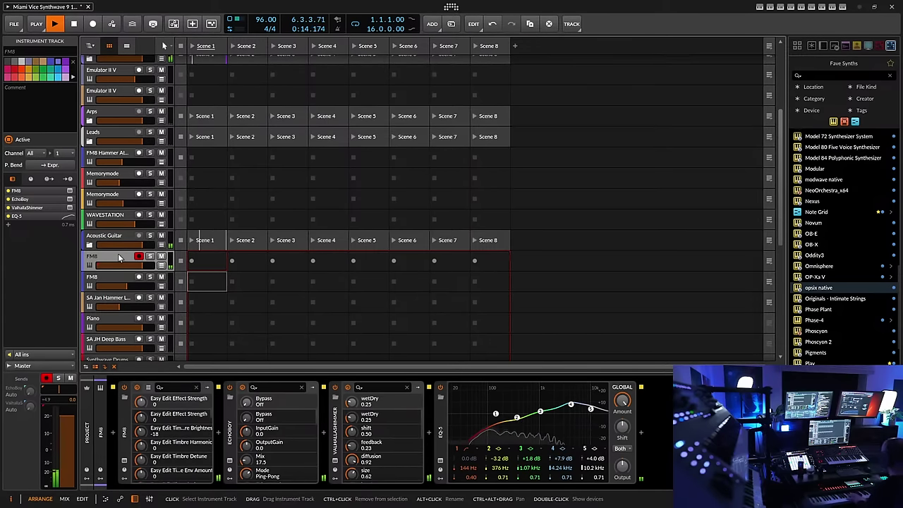
Select the second FM8 track below Acoustic Guitar and record a playing clip in its Scene 1 slot
left_click(113, 279)
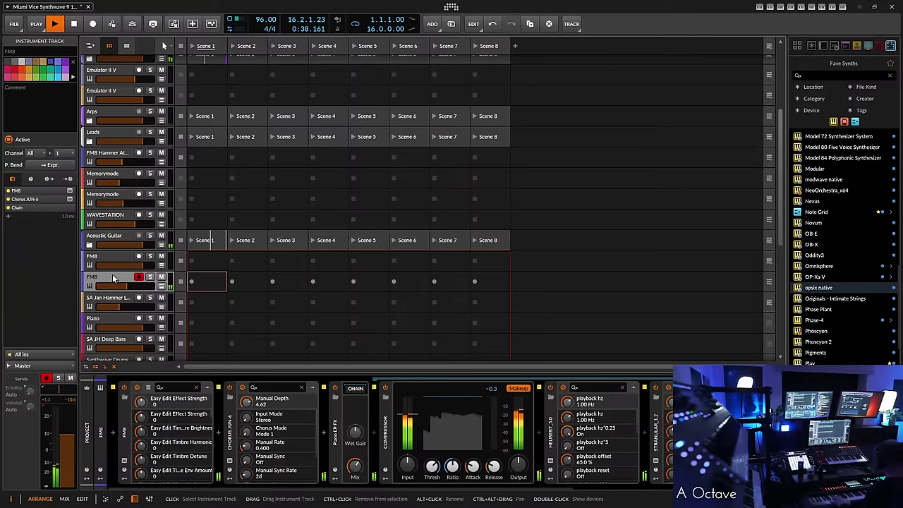
left_click(201, 289)
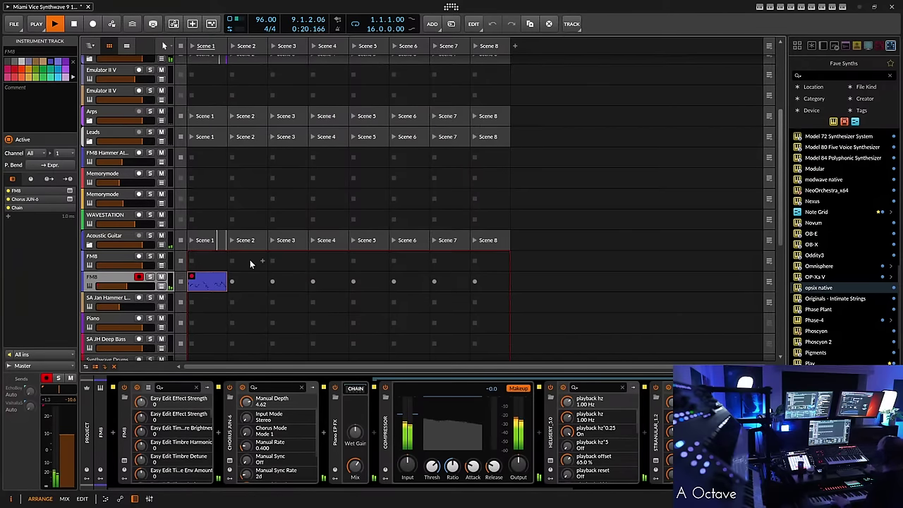
left_click(192, 277)
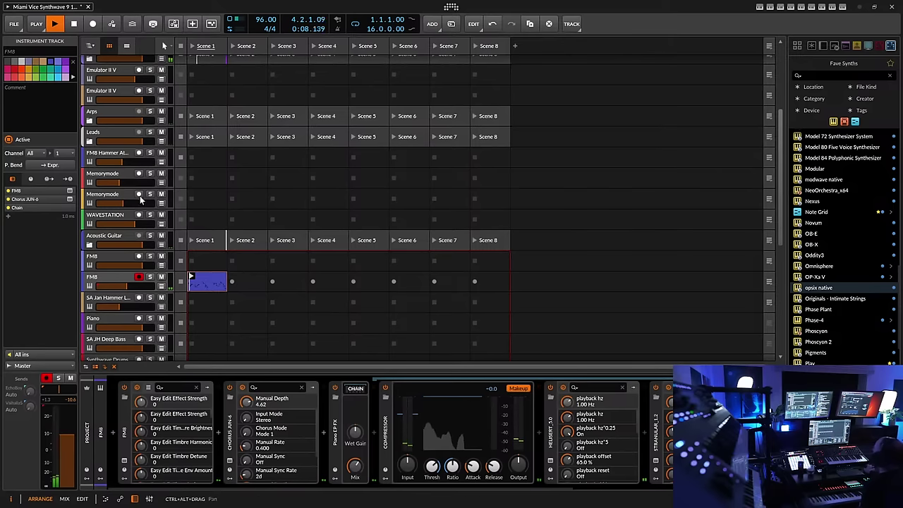
Audition the FM8 Hammer Atmo Guitar track and the upper FM8 track below Acoustic Guitar, and look over the tracks beneath
left_click(117, 156)
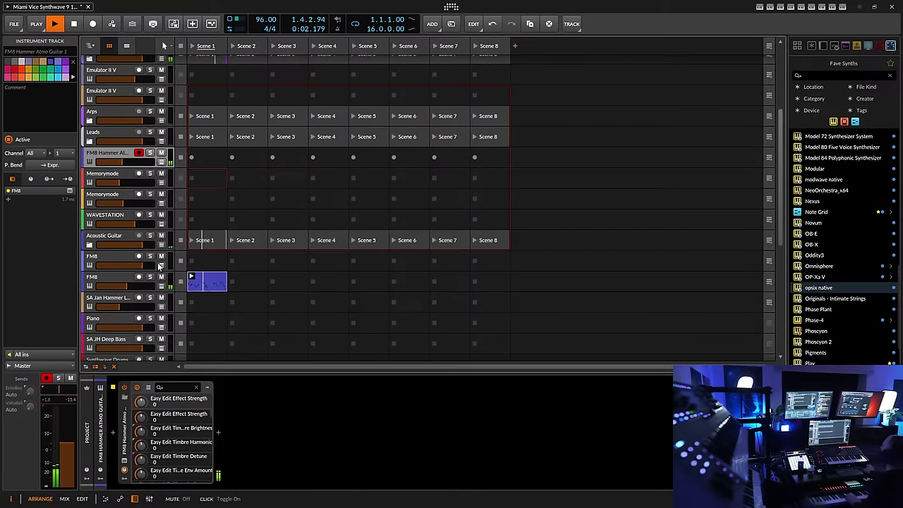
left_click(108, 258)
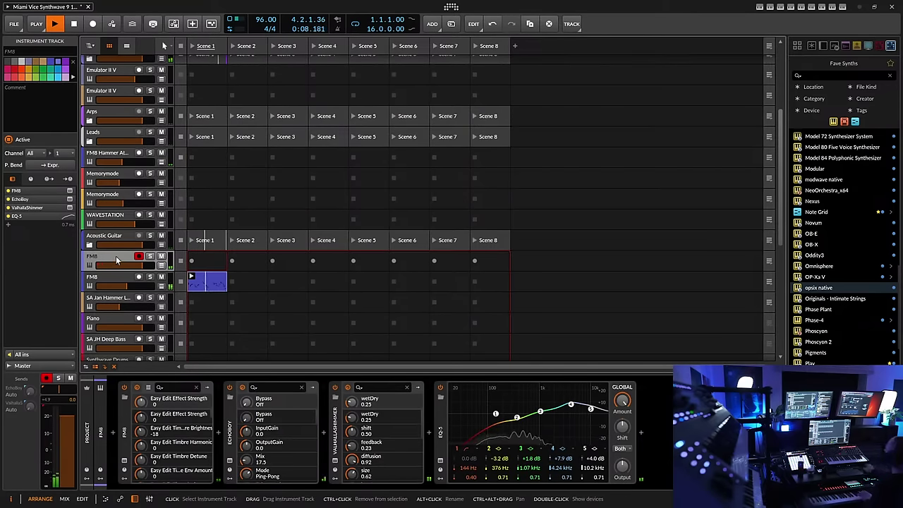
scroll(120, 261, "down", 3)
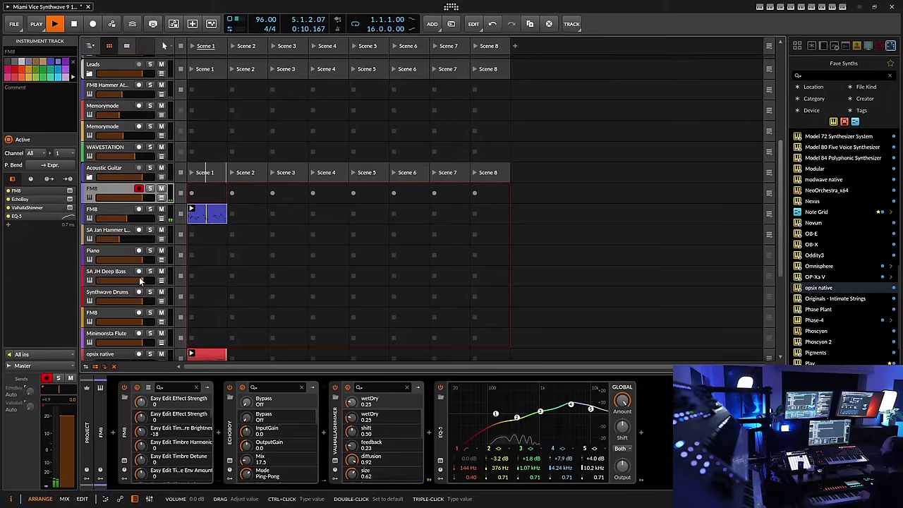
scroll(139, 277, "down", 6)
Expand the Leads group and audition the Heavy Guit FADE MW track
scroll(139, 276, "up", 8)
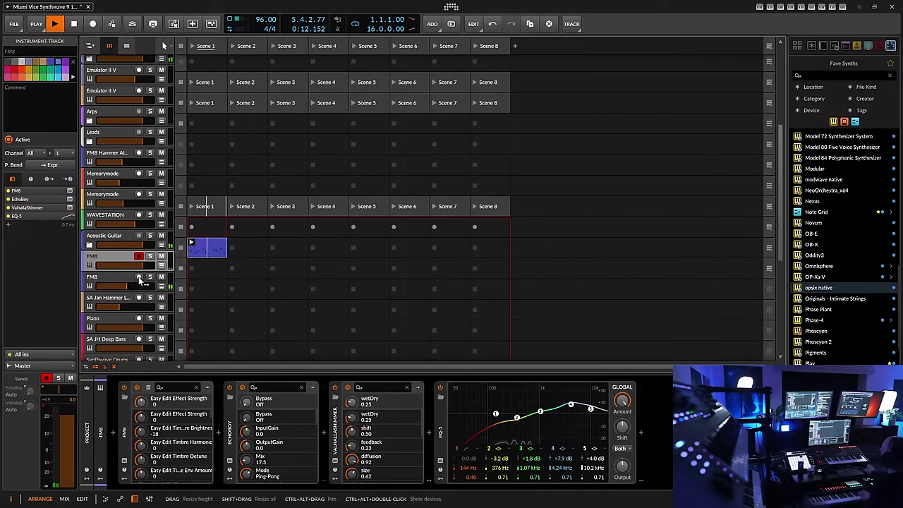
scroll(139, 279, "up", 5)
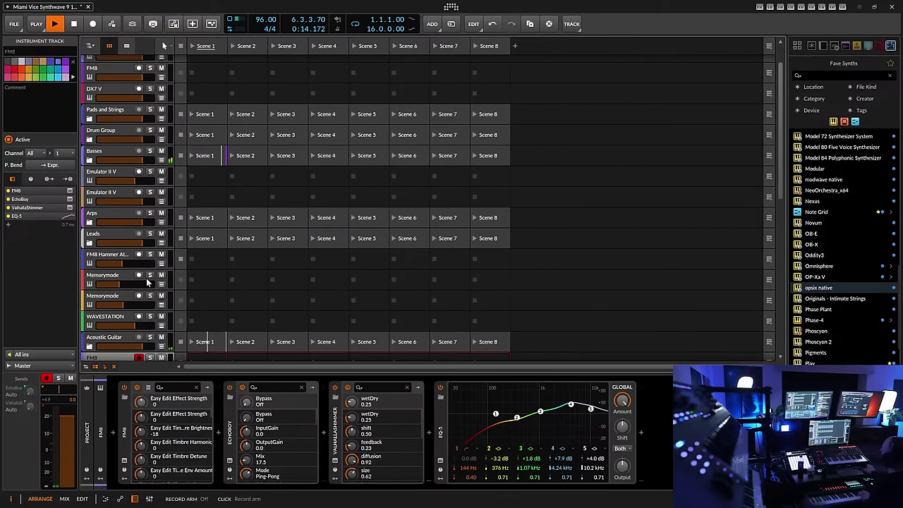
left_click(90, 243)
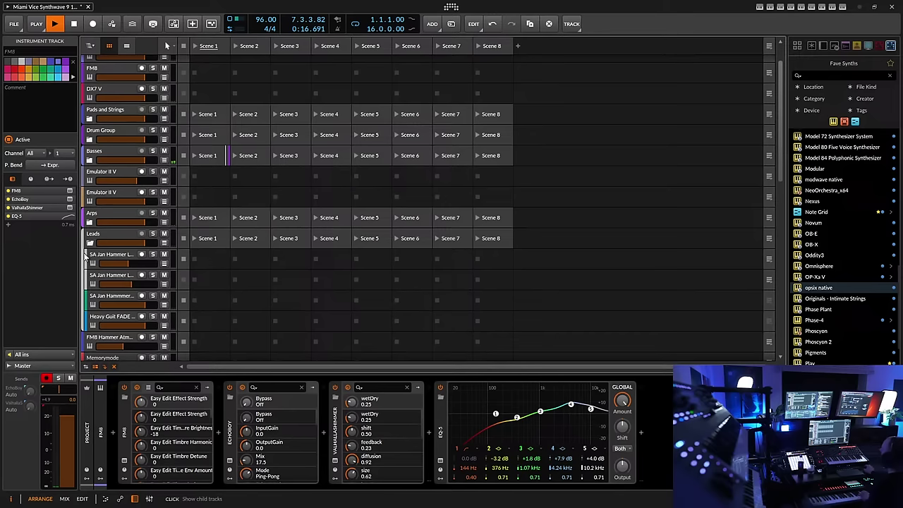
left_click(112, 323)
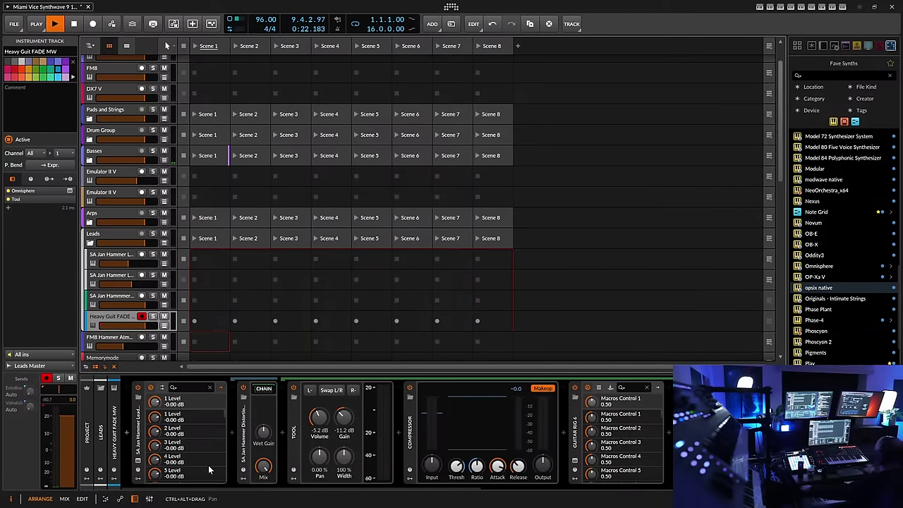
left_click_drag(212, 486, 151, 498)
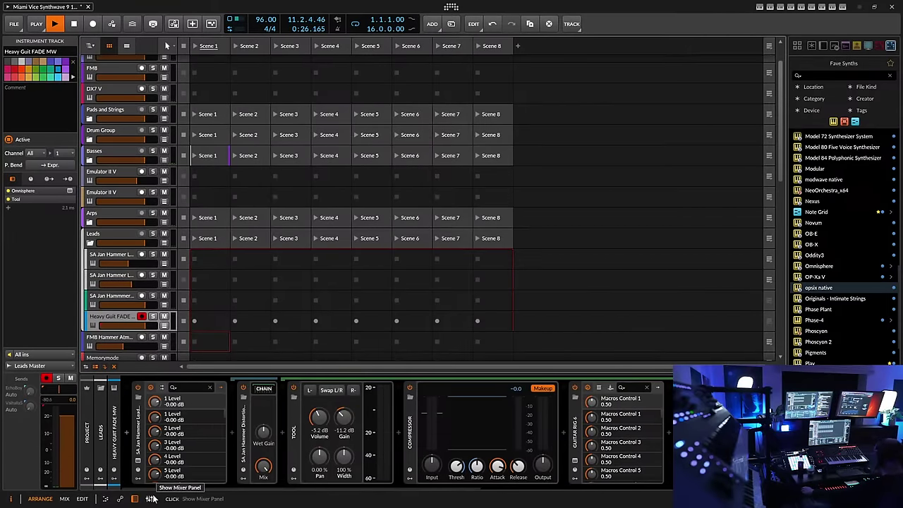
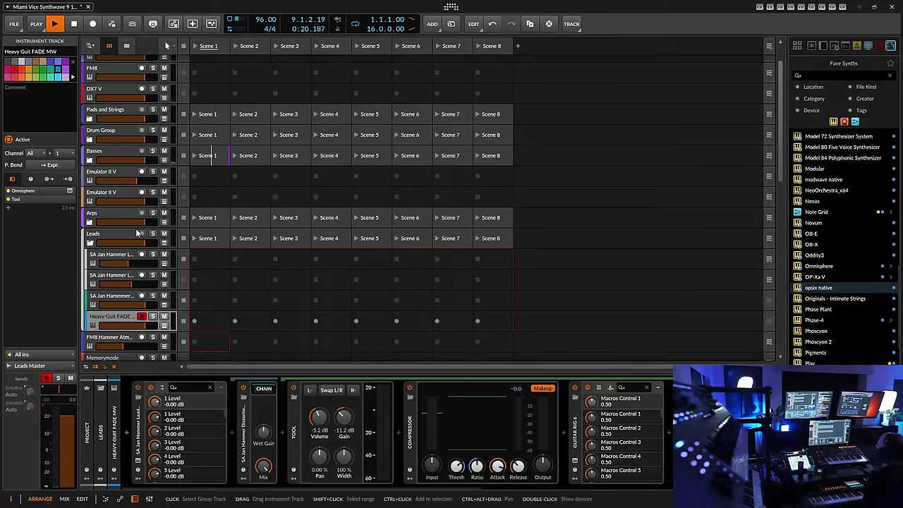
Expand the Basses group again and select the Trillian Fretless track
left_click(111, 153)
left_click(90, 159)
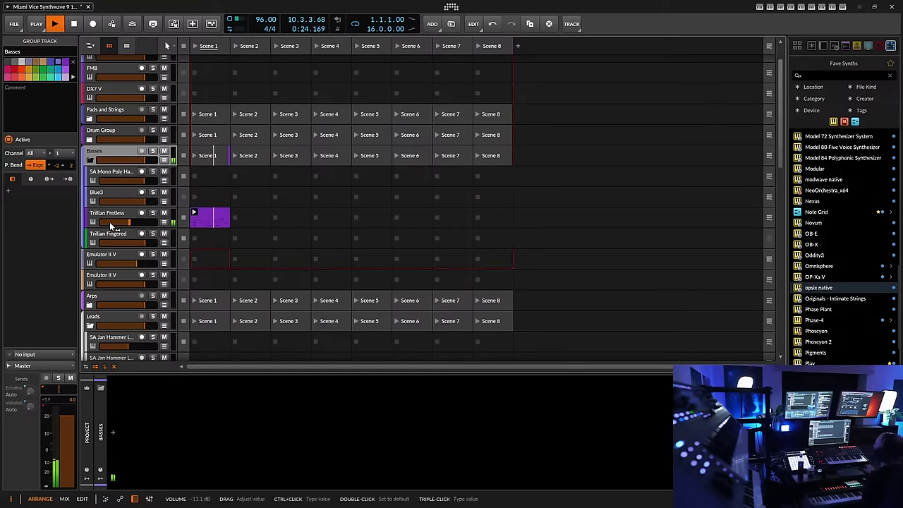
left_click(111, 218)
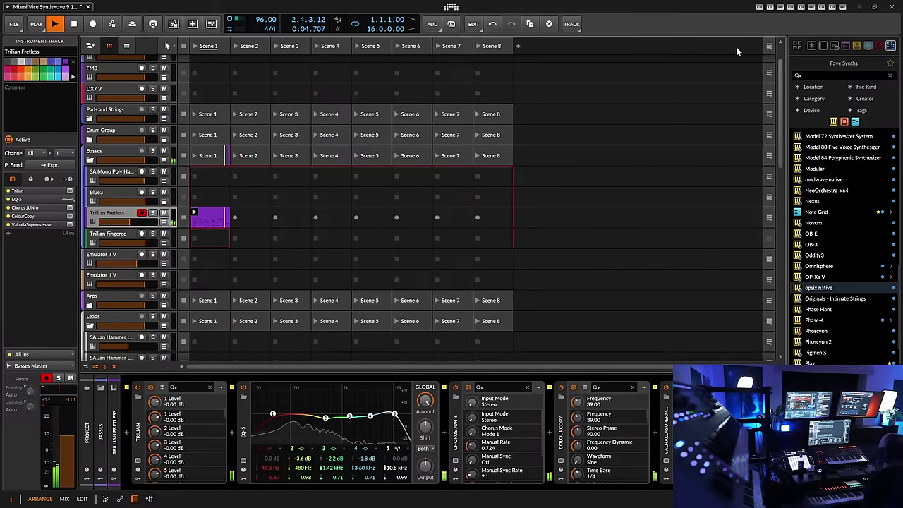
Stop the playing Scene 1 clip on the second FM8 track below Acoustic Guitar
left_click(732, 49)
scroll(167, 176, "down", 10)
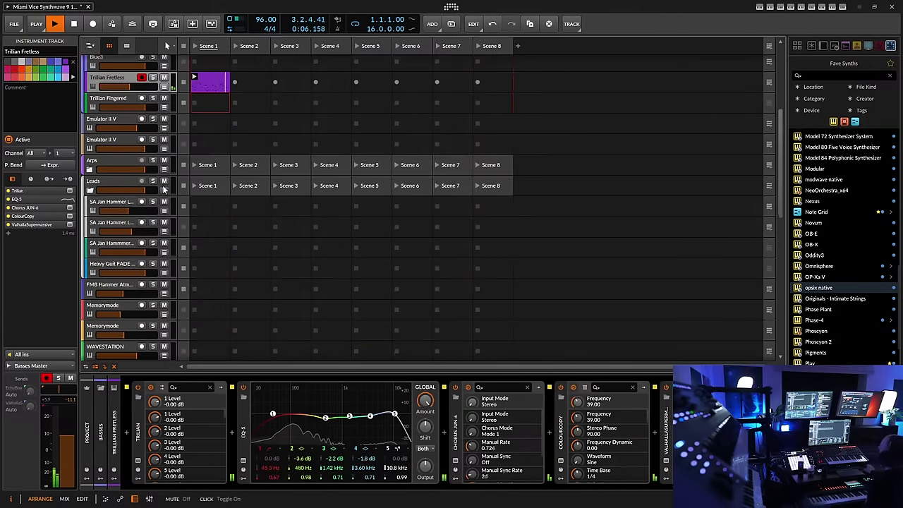
scroll(176, 233, "down", 3)
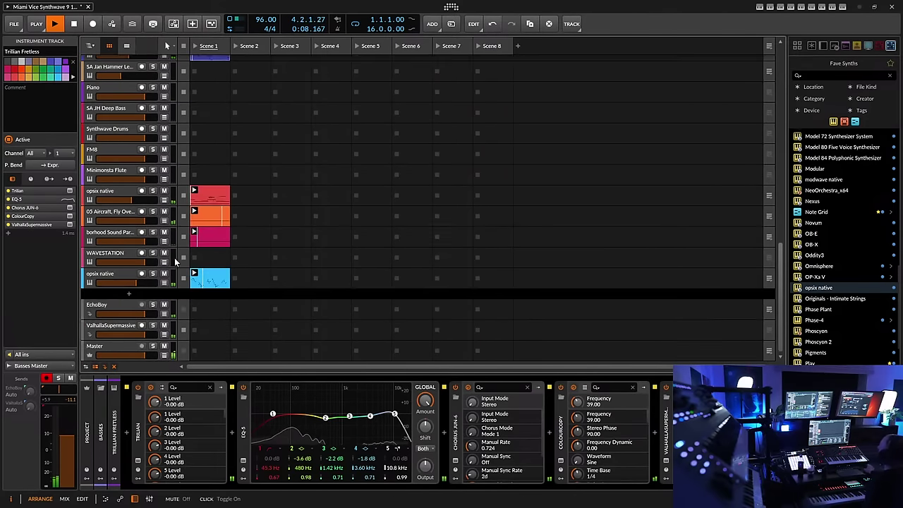
scroll(190, 212, "up", 5)
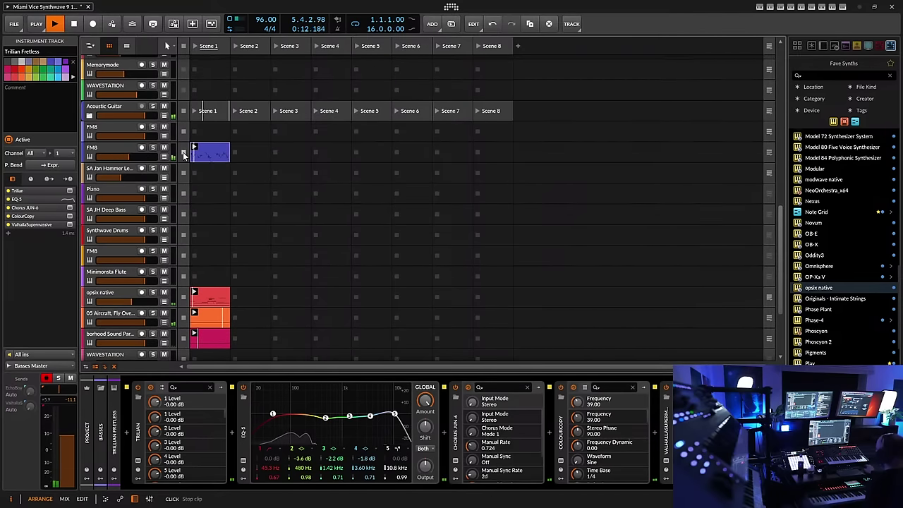
left_click(183, 155)
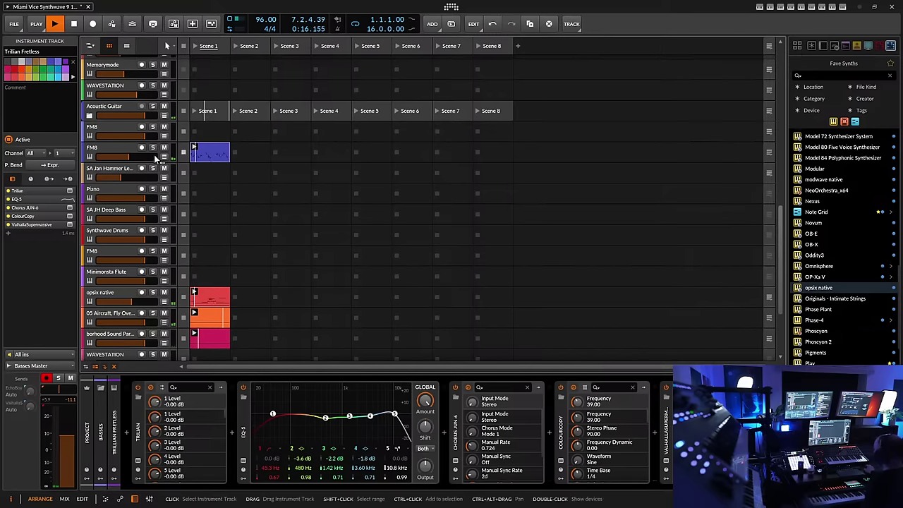
Stop the clip inside the Acoustic Guitar group, collapse the group, and stop the lowest opsix native track's clip
left_click(89, 116)
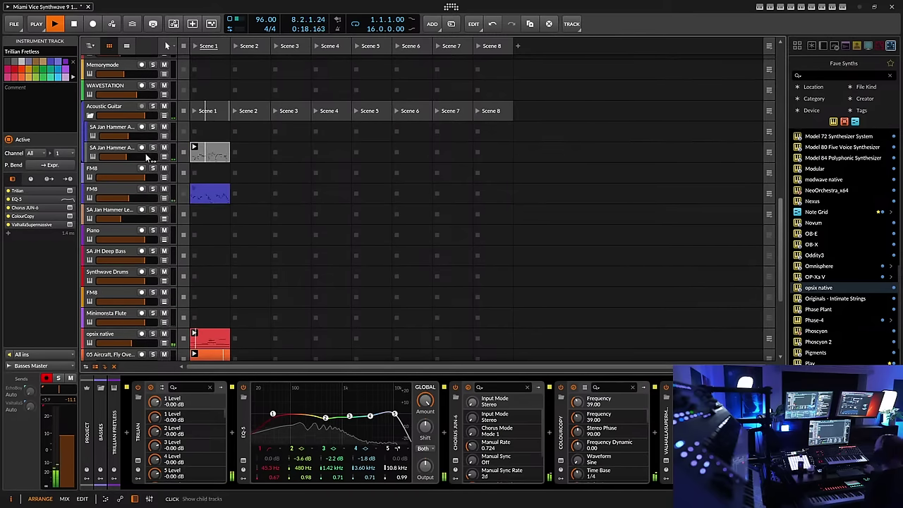
left_click(90, 117)
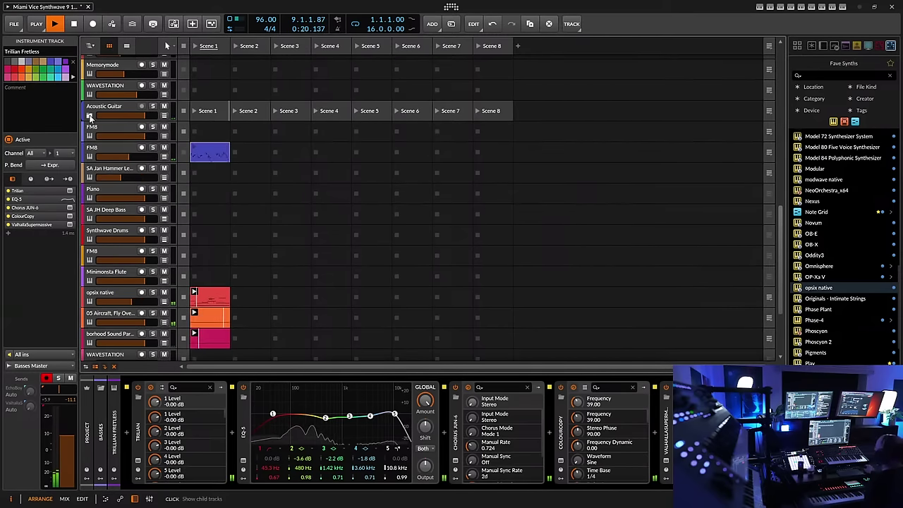
scroll(140, 278, "down", 3)
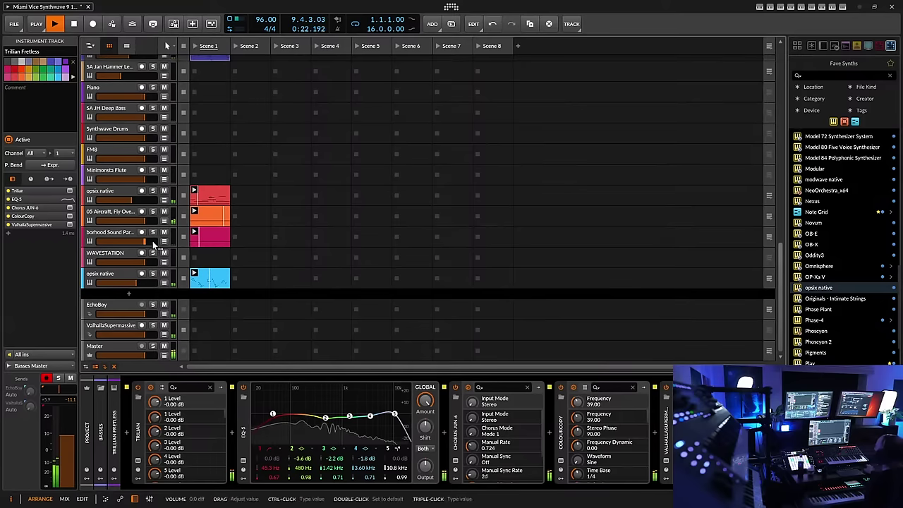
left_click(182, 281)
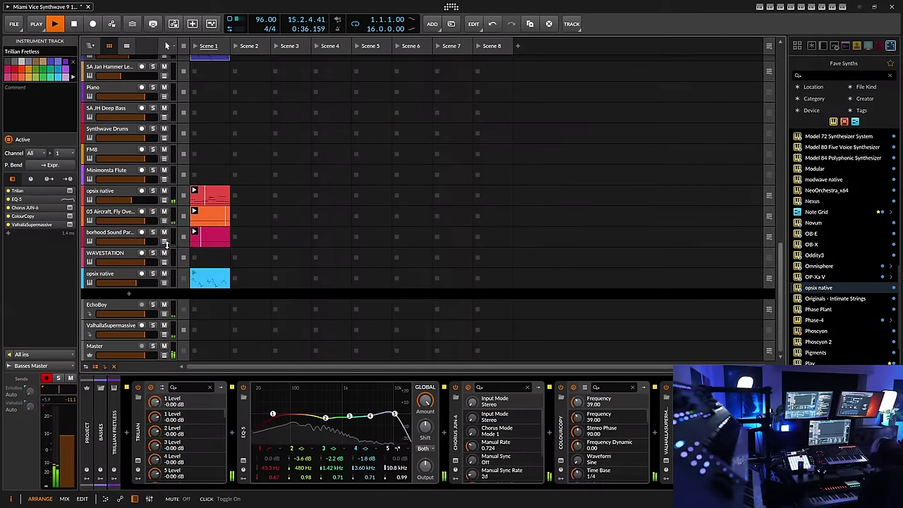
Collapse the Leads group and save the project
scroll(112, 246, "up", 10)
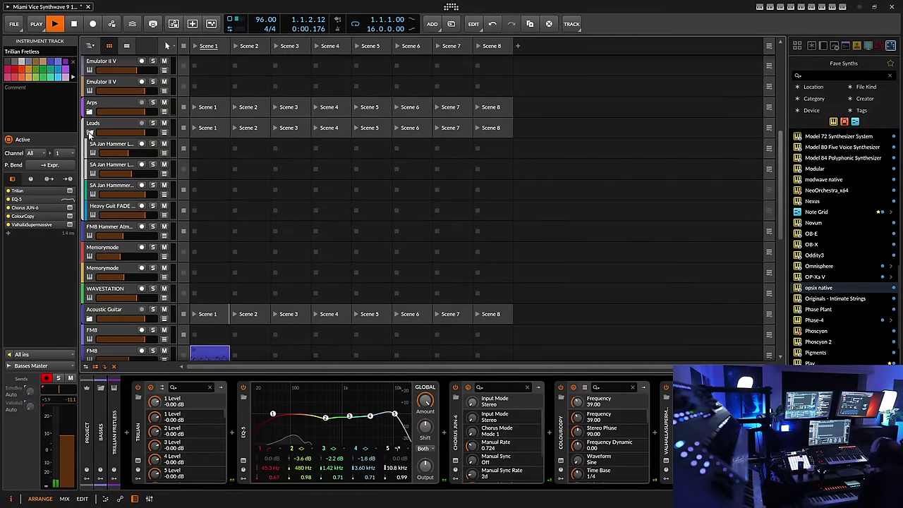
scroll(102, 229, "down", 3)
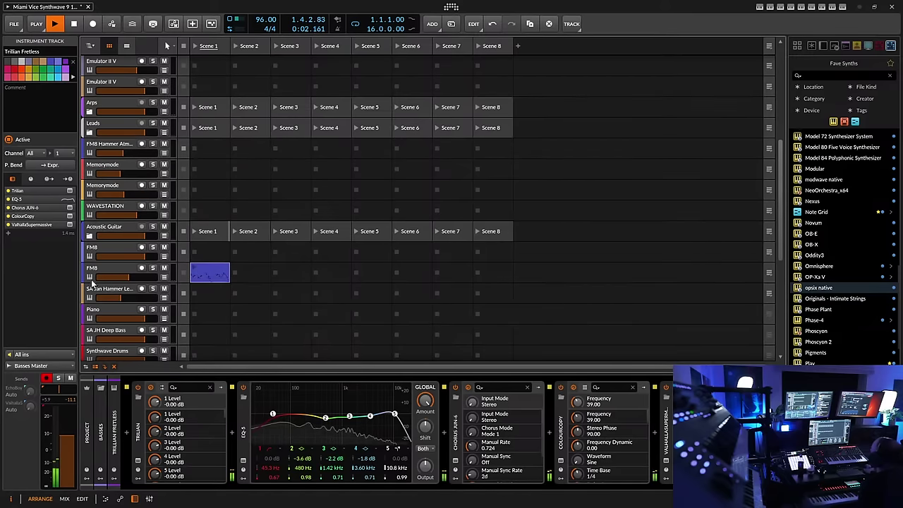
scroll(108, 219, "down", 3)
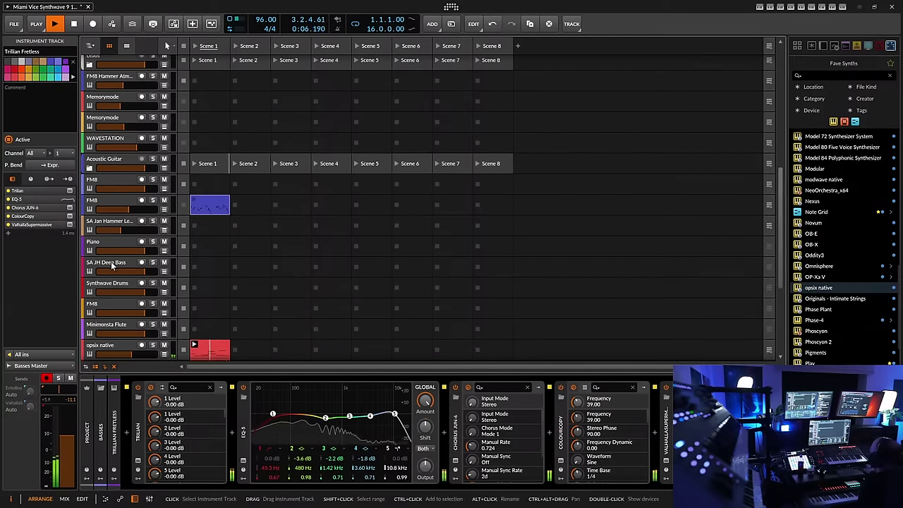
scroll(112, 262, "down", 4)
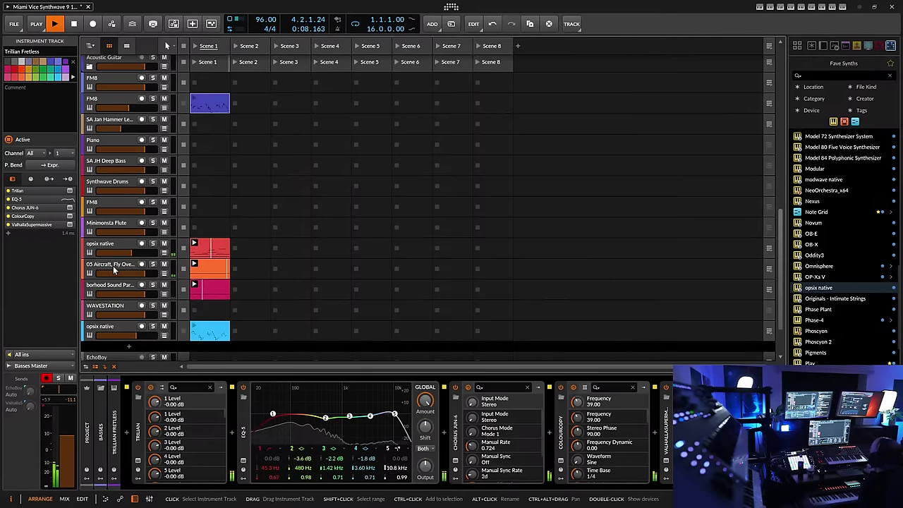
scroll(112, 254, "up", 10)
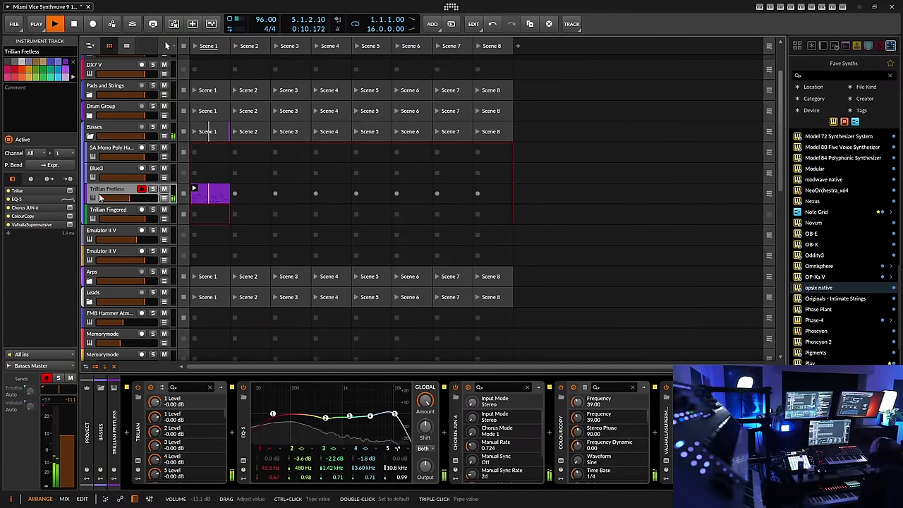
left_click(14, 24)
left_click(27, 83)
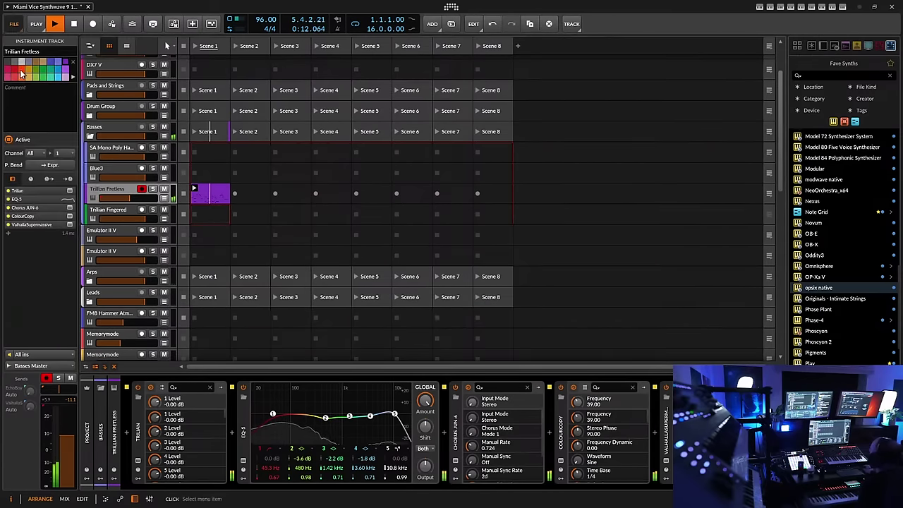
Stop the Trillian Fretless clip and save the project as a new version, Miami Vice Synthwave 9 12 23 v4
left_click(184, 194)
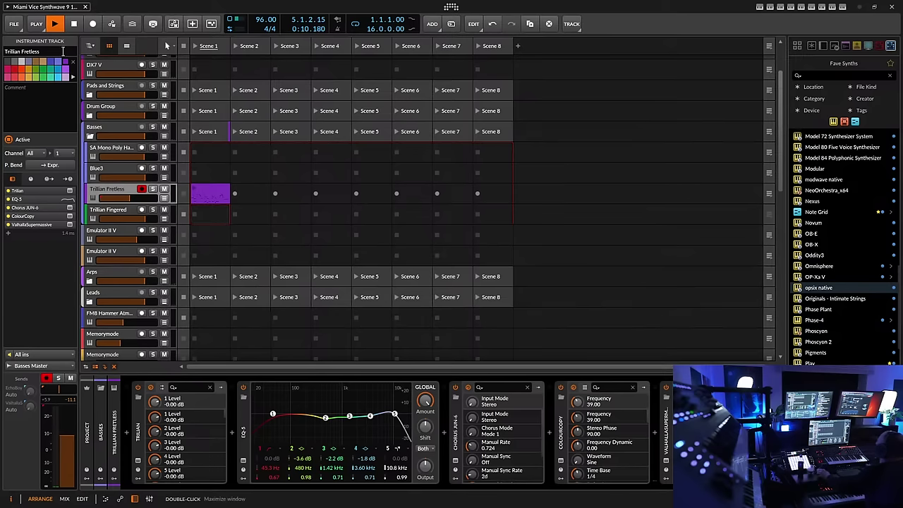
scroll(209, 218, "up", 3)
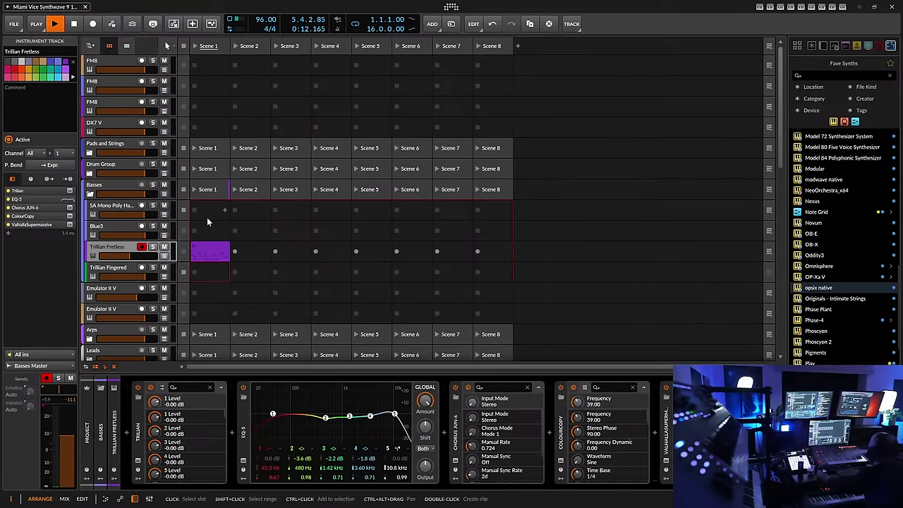
left_click(14, 24)
left_click(30, 96)
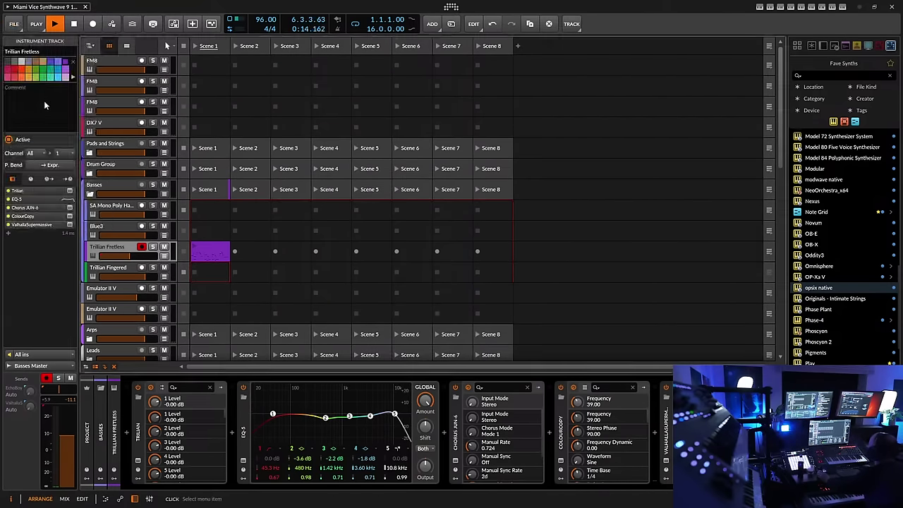
left_click(147, 206)
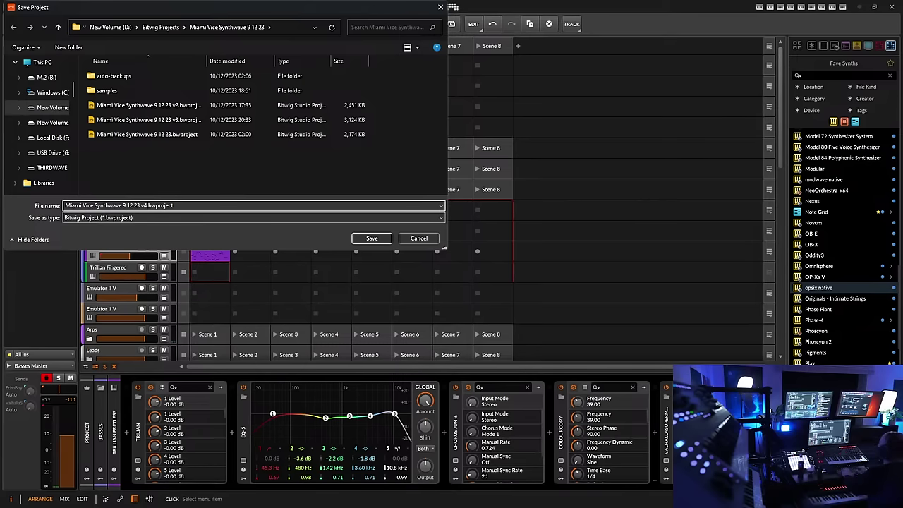
left_click(371, 237)
Delete the Scene 1 clip from the lowest opsix native track, below WAVESTATION
scroll(215, 297, "down", 5)
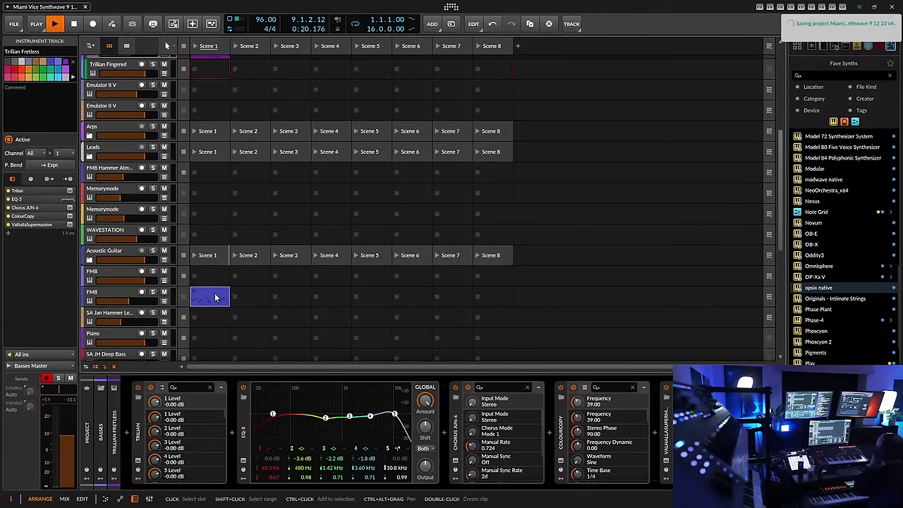
scroll(215, 296, "down", 5)
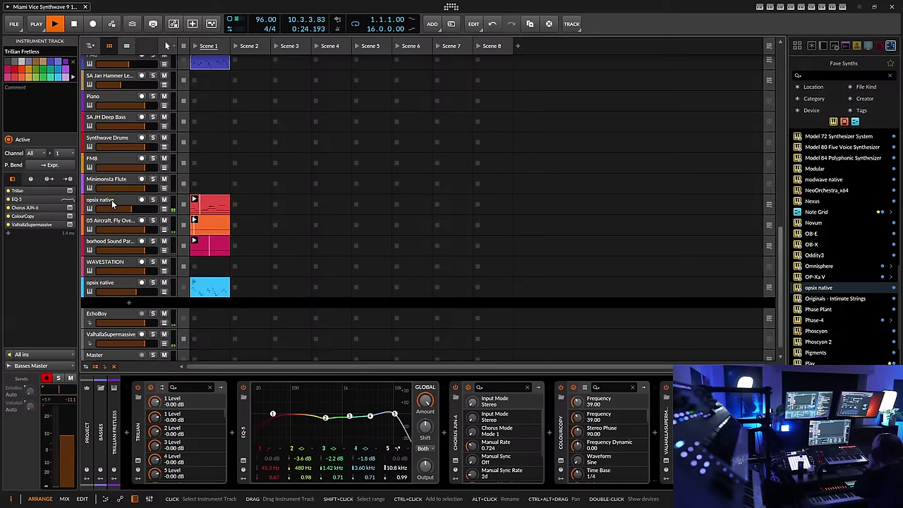
scroll(115, 217, "up", 4)
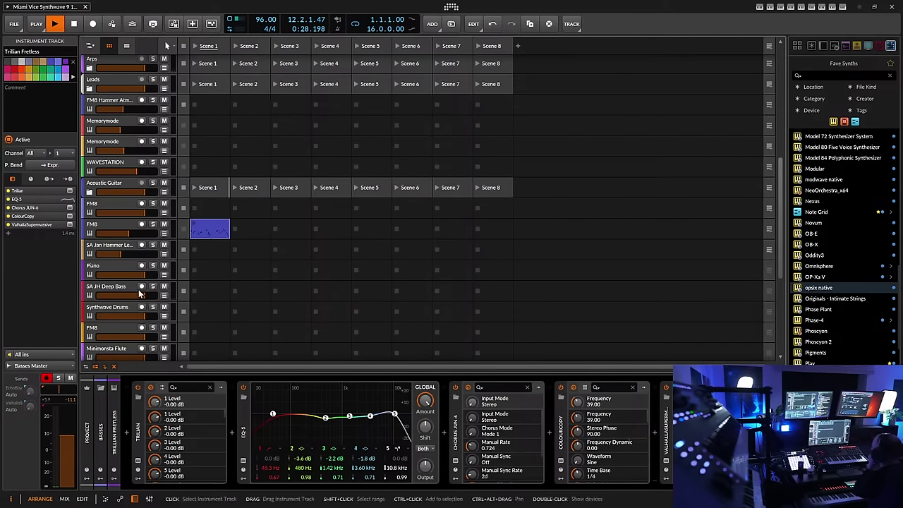
scroll(139, 281, "down", 4)
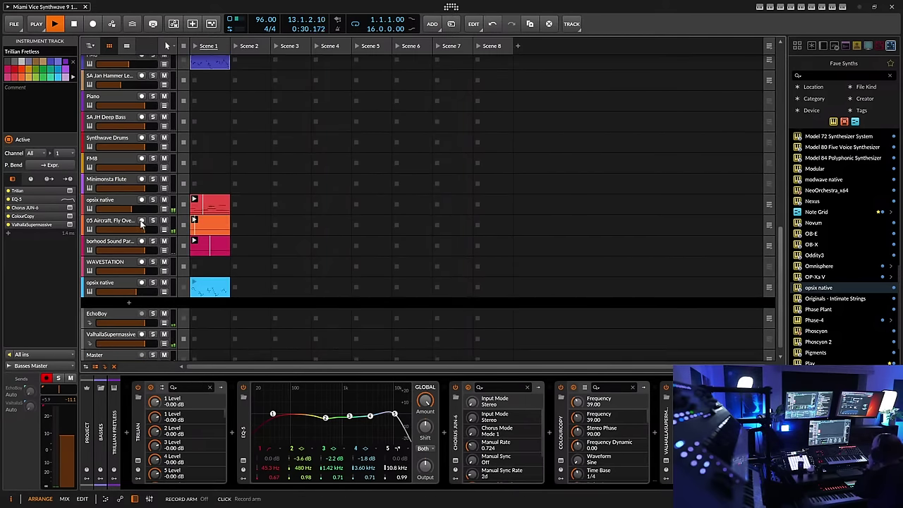
left_click(208, 285)
key("Delete")
Delete the Scene 1 clips from the second FM8 track below Acoustic Guitar and from the Trillian Fretless track
scroll(217, 281, "up", 3)
scroll(218, 281, "up", 3)
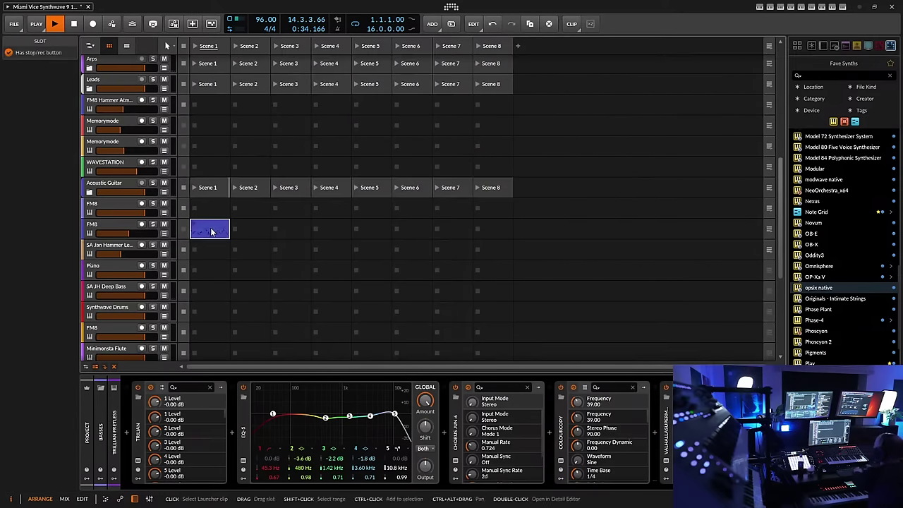
left_click(211, 228)
scroll(215, 254, "up", 3)
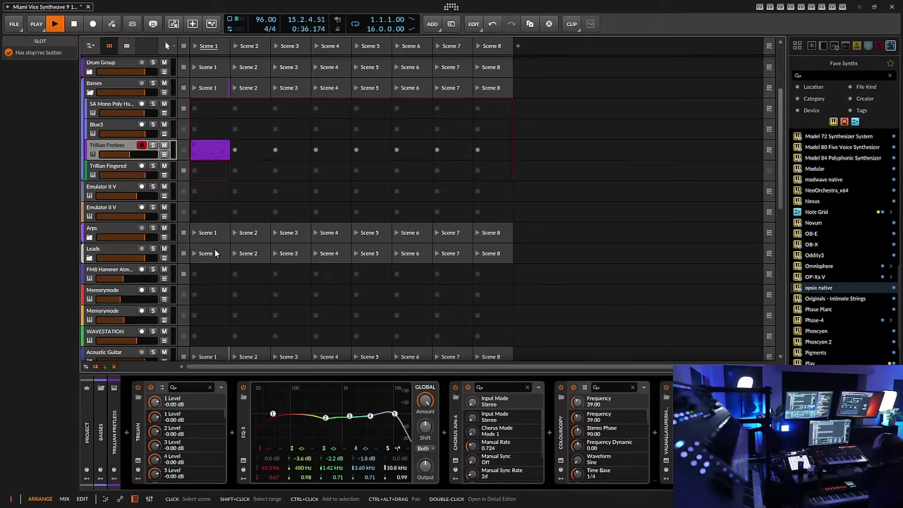
scroll(215, 254, "up", 3)
left_click(215, 252)
key("Delete")
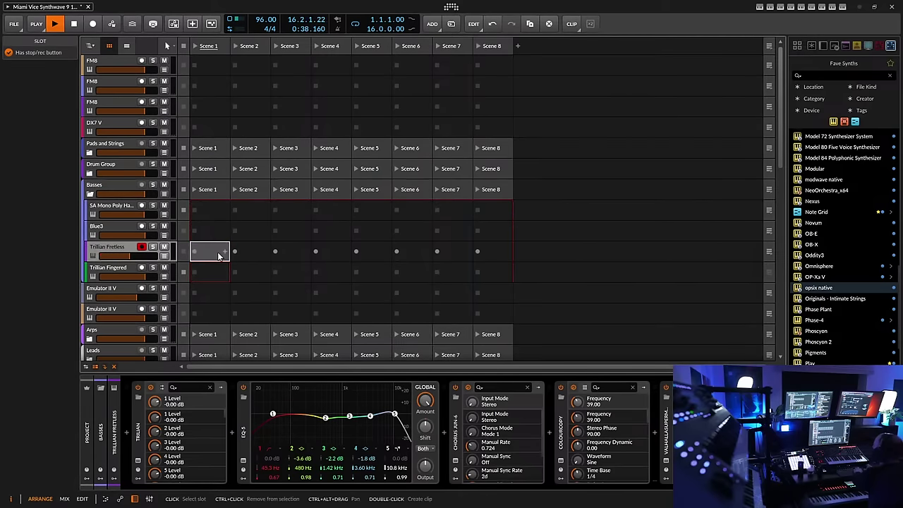
Expand the Acoustic Guitar group and delete the Scene 1 clip from its second SA Jan Hammer track
scroll(205, 256, "down", 4)
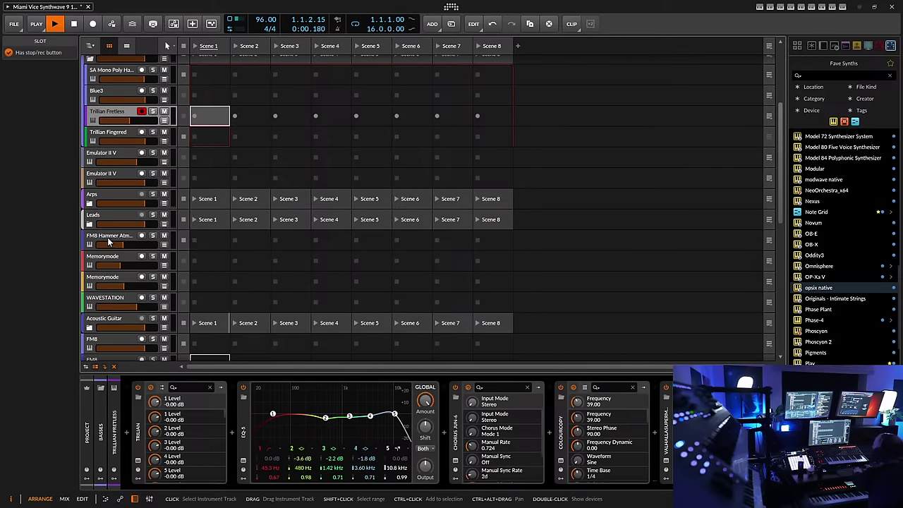
scroll(92, 212, "down", 4)
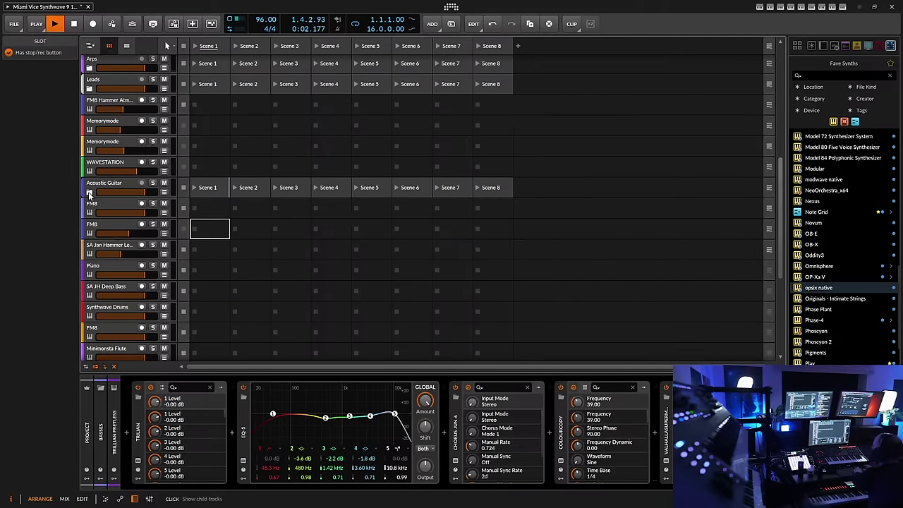
left_click(88, 193)
left_click(202, 226)
key("Delete")
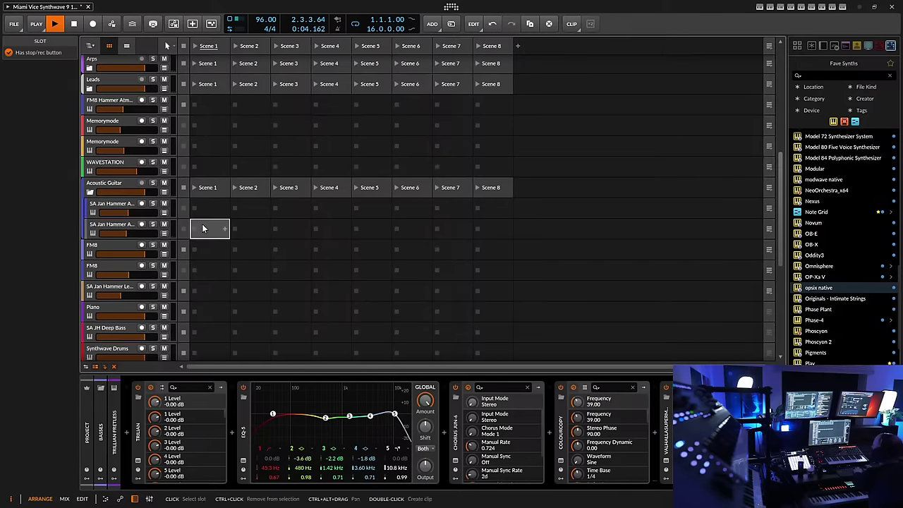
Collapse the Basses group and save the project
scroll(203, 237, "down", 6)
scroll(202, 239, "up", 5)
scroll(139, 270, "up", 5)
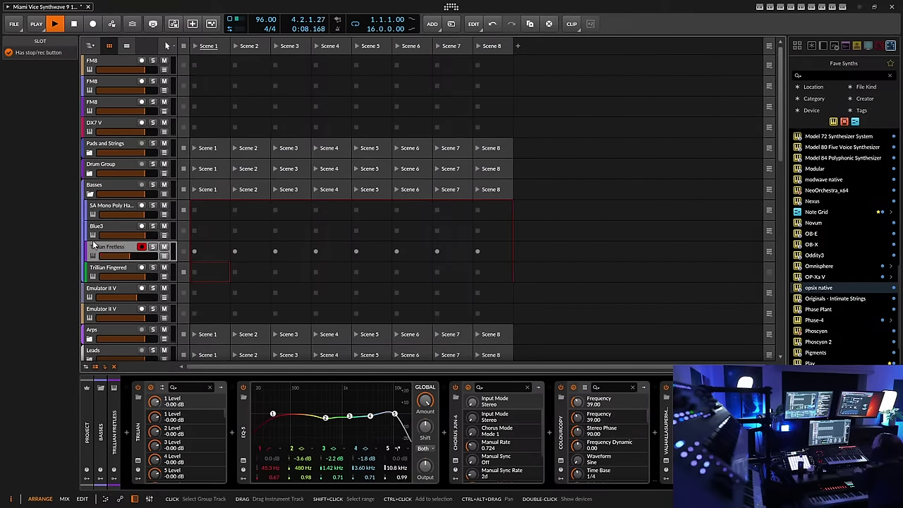
left_click(89, 194)
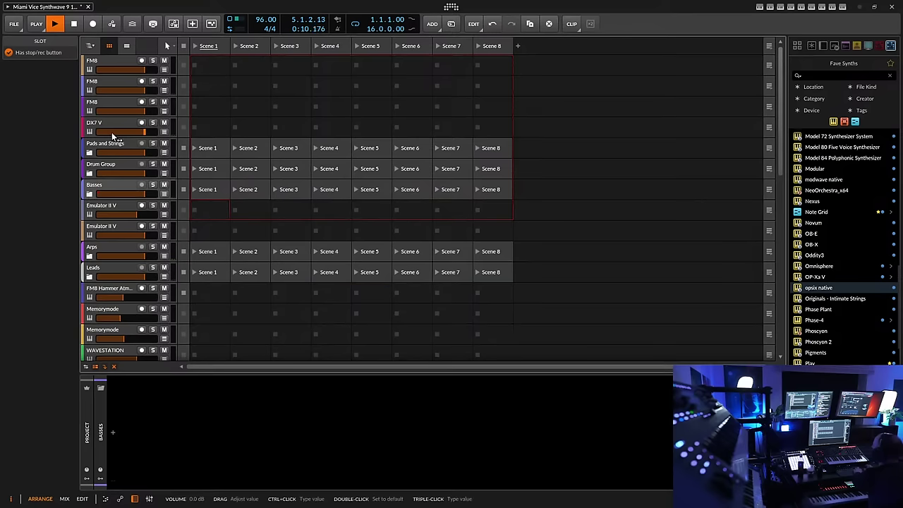
left_click(13, 23)
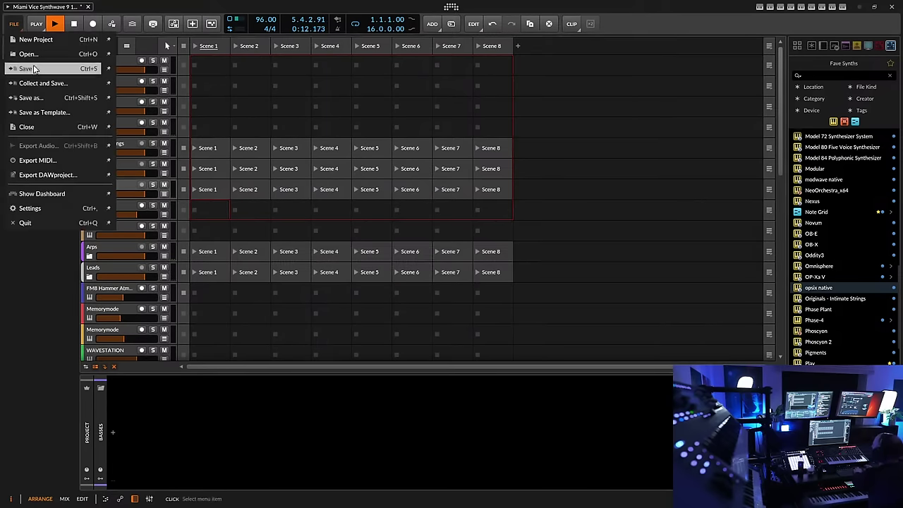
left_click(28, 66)
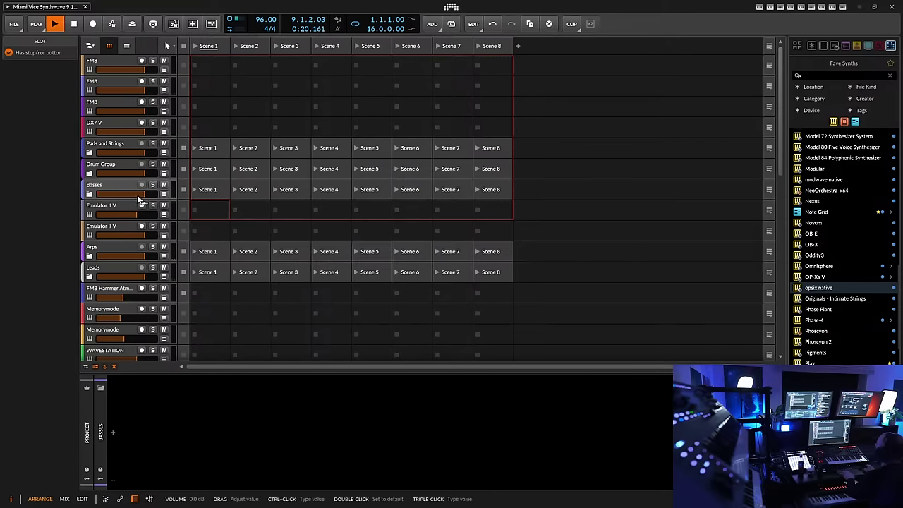
Audition the two Emulator II V tracks below the Basses group
left_click(119, 208)
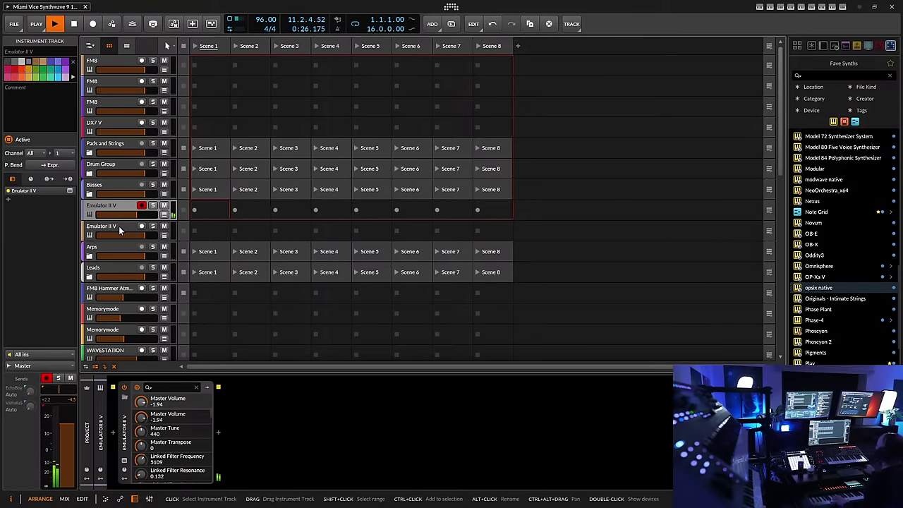
left_click(118, 227)
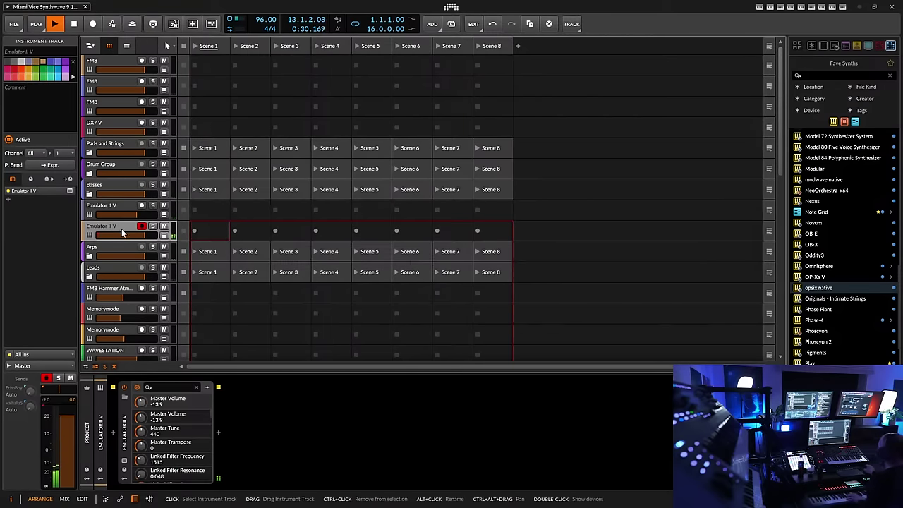
scroll(123, 232, "down", 5)
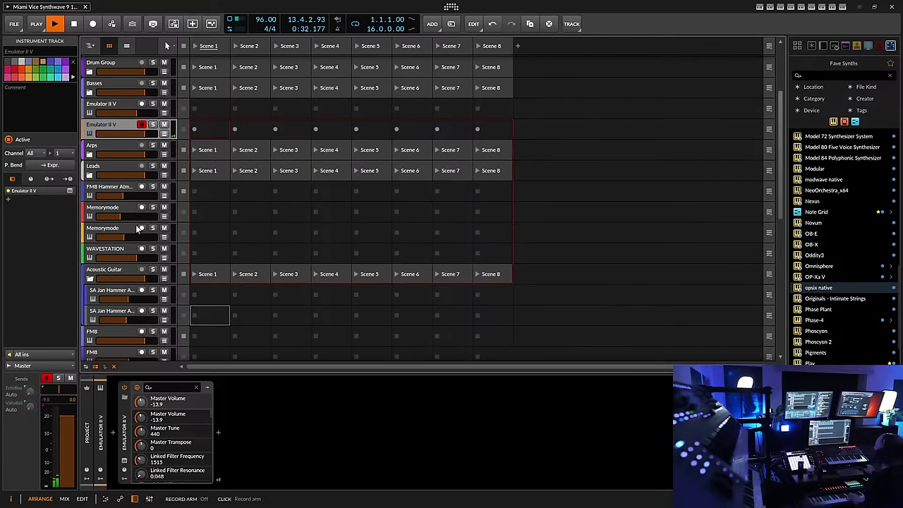
Select the green WAVESTATION track above the Acoustic Guitar group and set the project tempo to 80 BPM
left_click(113, 251)
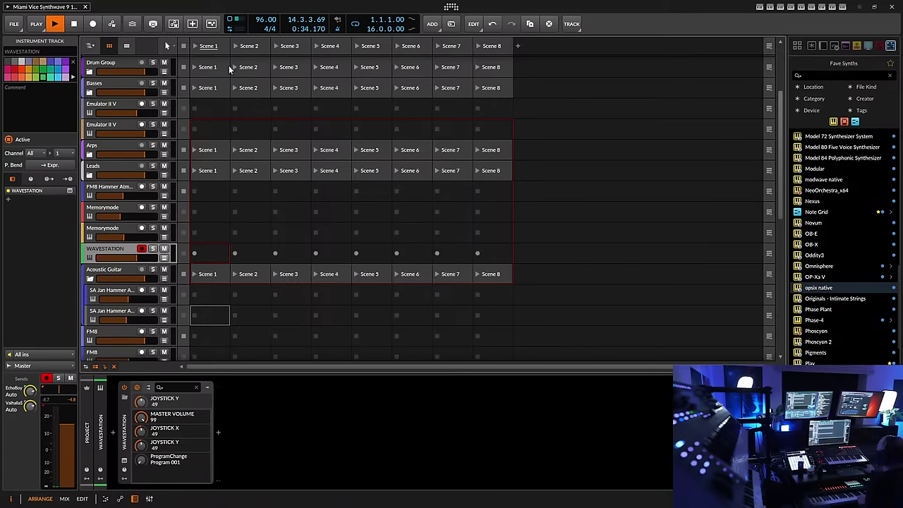
left_click_drag(261, 24, 261, 30)
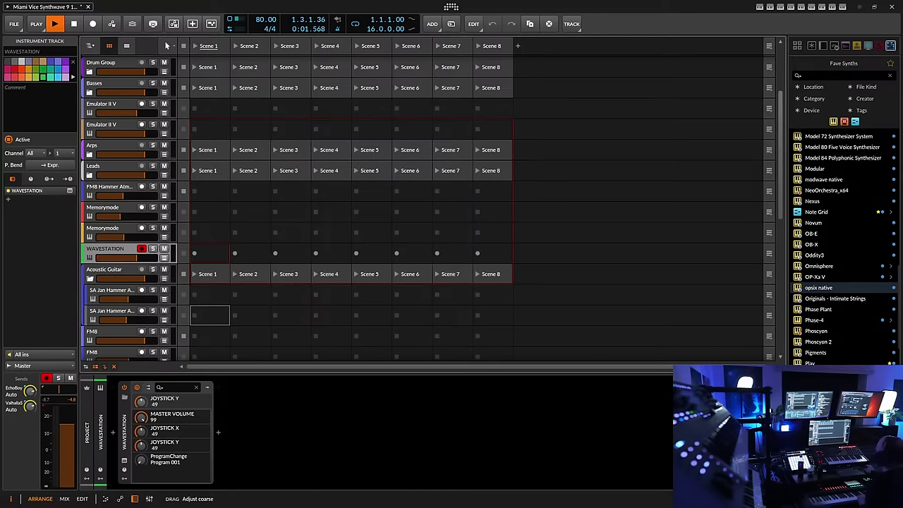
left_click_drag(265, 24, 265, 20)
left_click(193, 253)
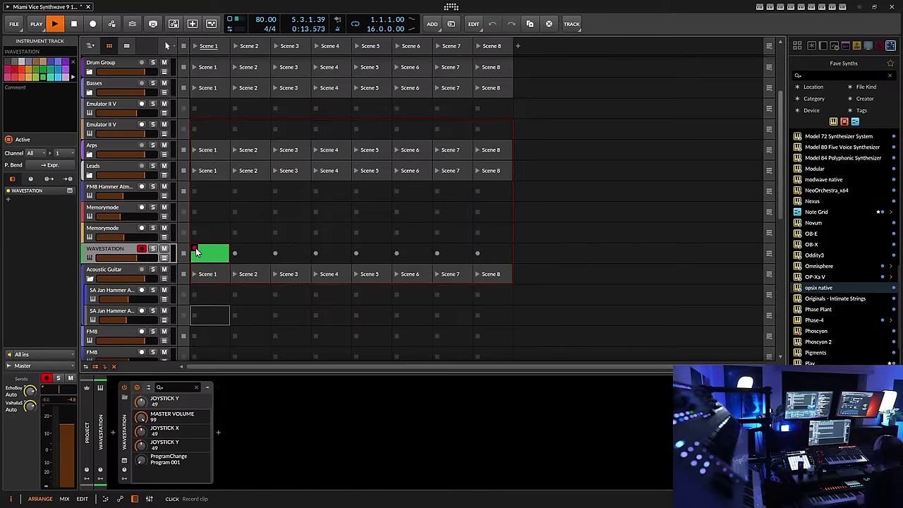
left_click(204, 252)
key("Delete")
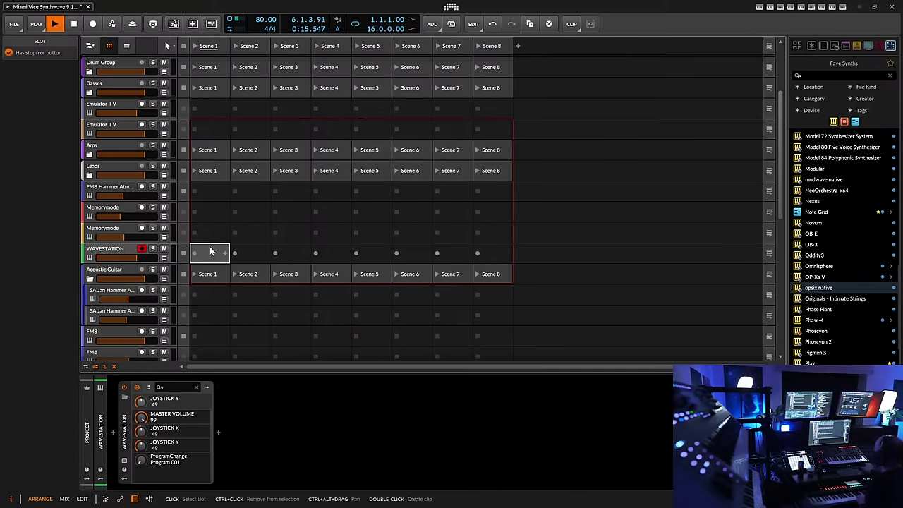
Record a note clip into Scene 1 of the green WAVESTATION track and start its playback
left_click(36, 23)
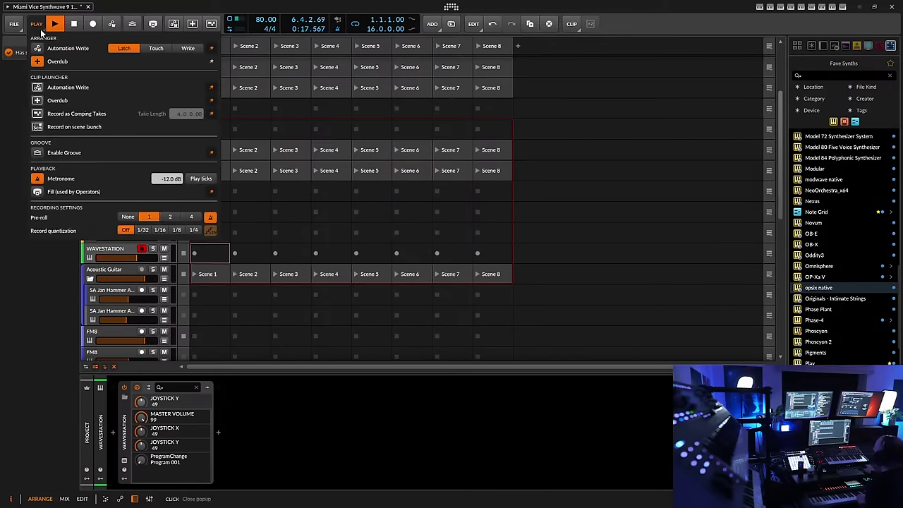
left_click(194, 253)
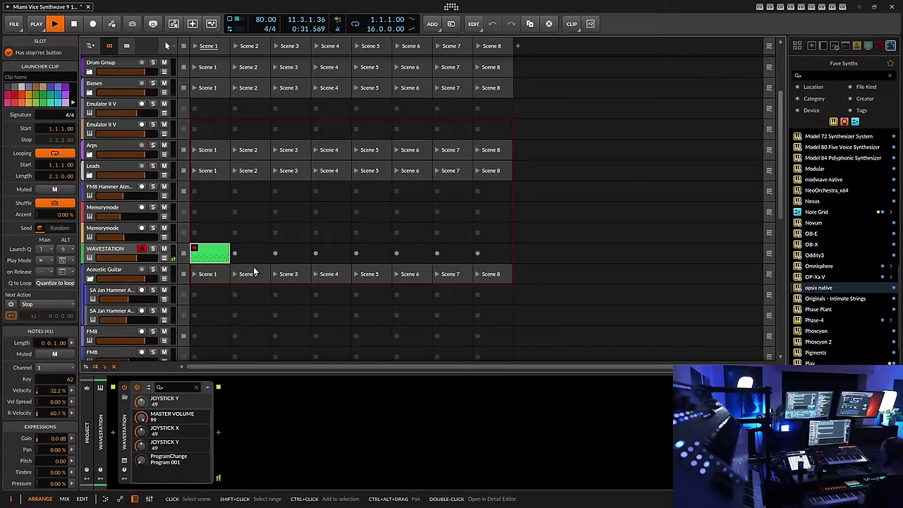
left_click(194, 251)
Set the green WAVESTATION clip's loop length to two bars and consolidate the clip
double_click(208, 254)
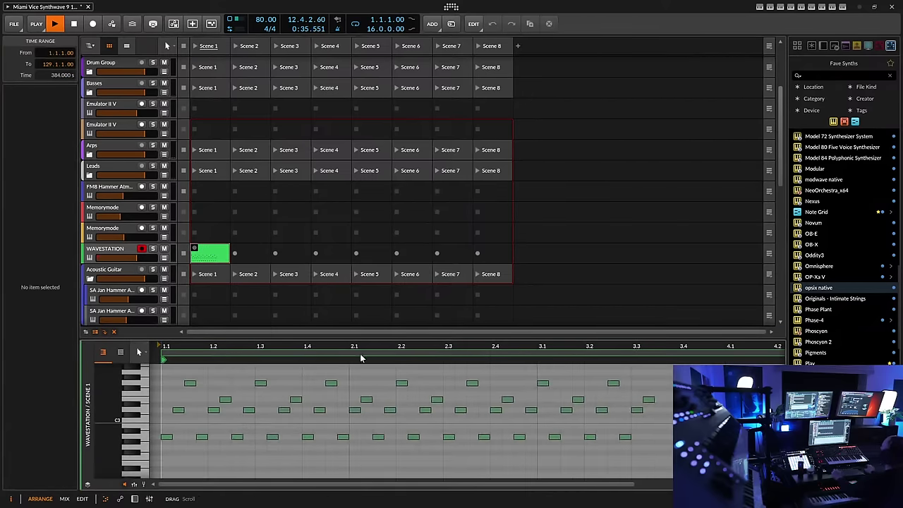
key("minus")
key("minus")
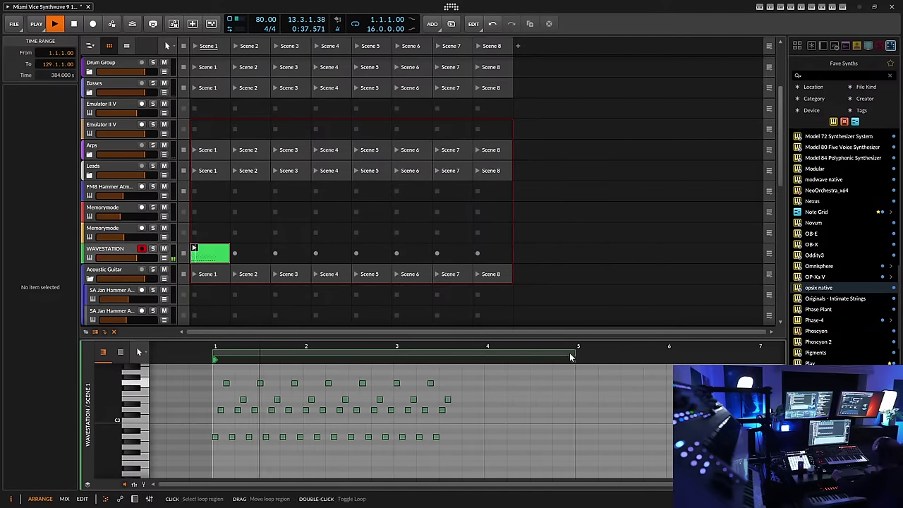
left_click_drag(570, 357, 393, 360)
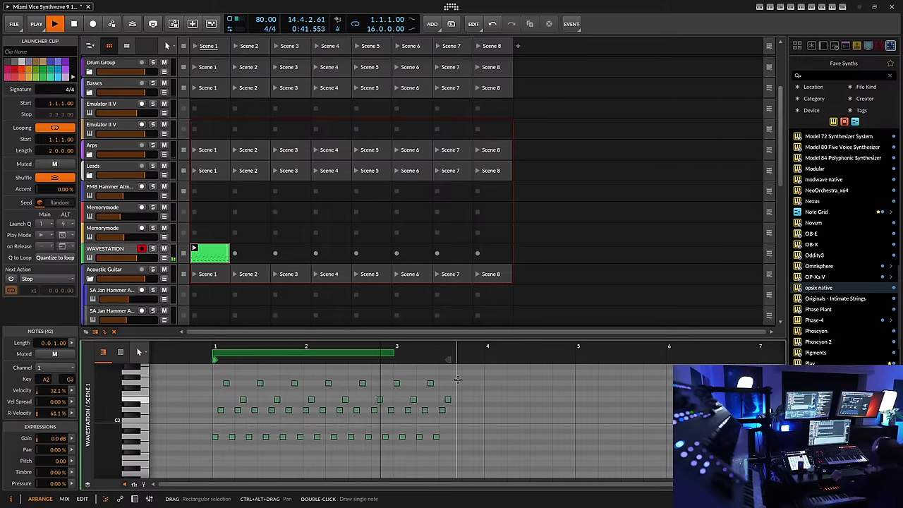
key("d")
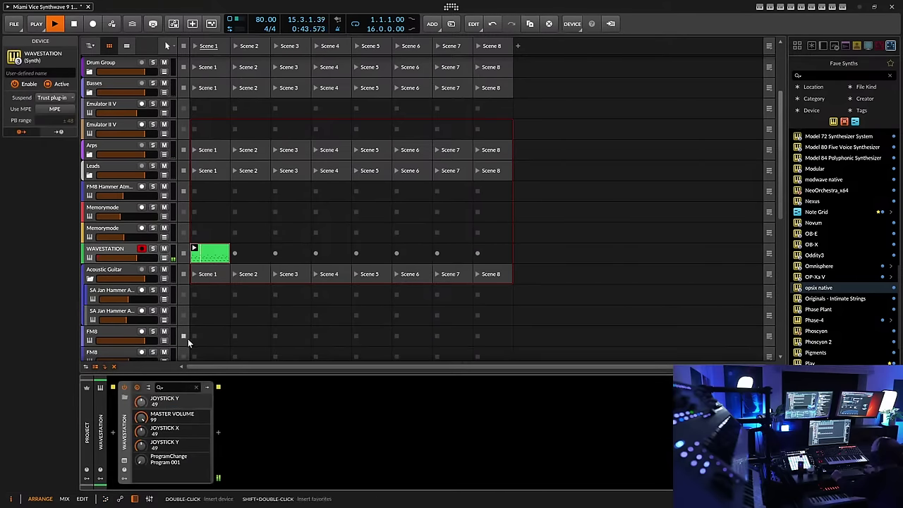
right_click(211, 253)
left_click(237, 238)
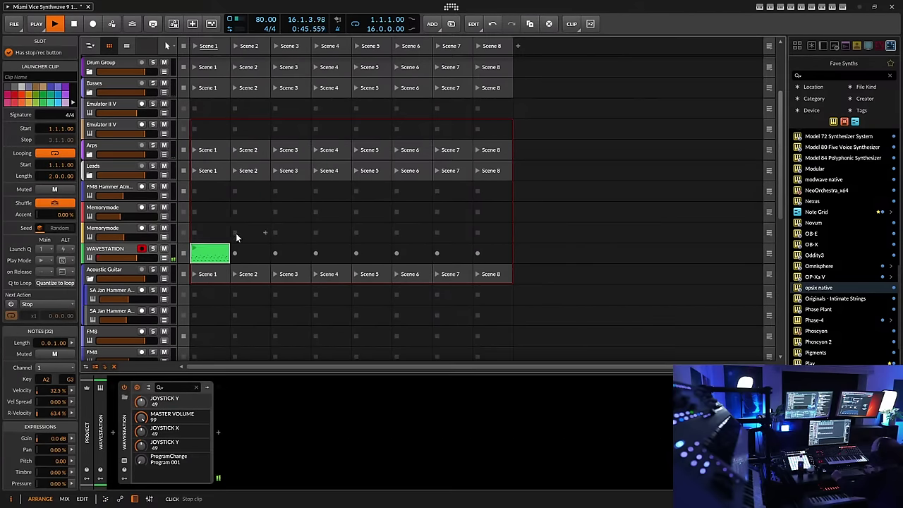
Launch the green WAVESTATION track's Scene 1 clip and add an EQ-5 after its synth
left_click(100, 409)
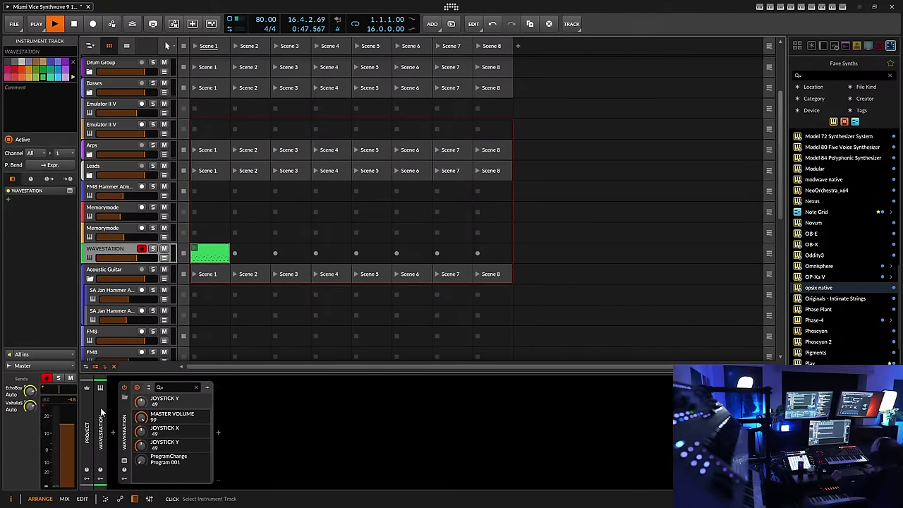
left_click(194, 250)
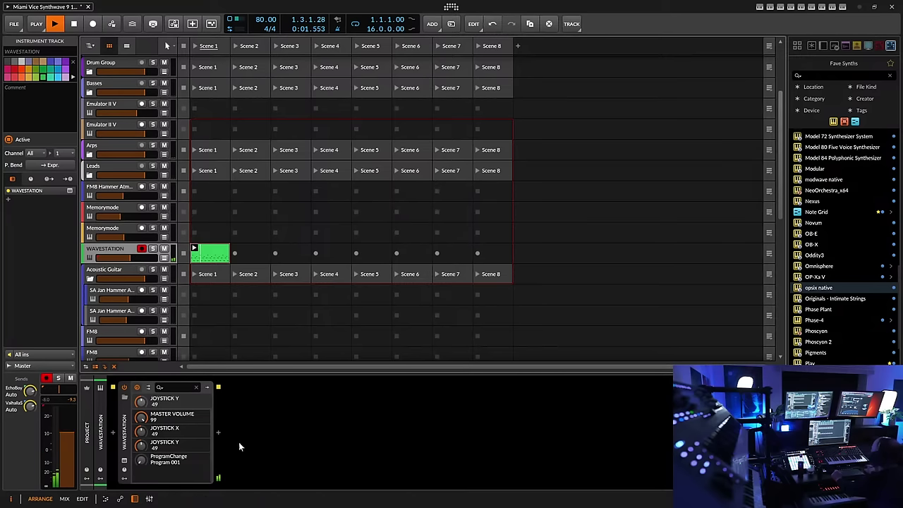
left_click(218, 432)
scroll(394, 315, "down", 10)
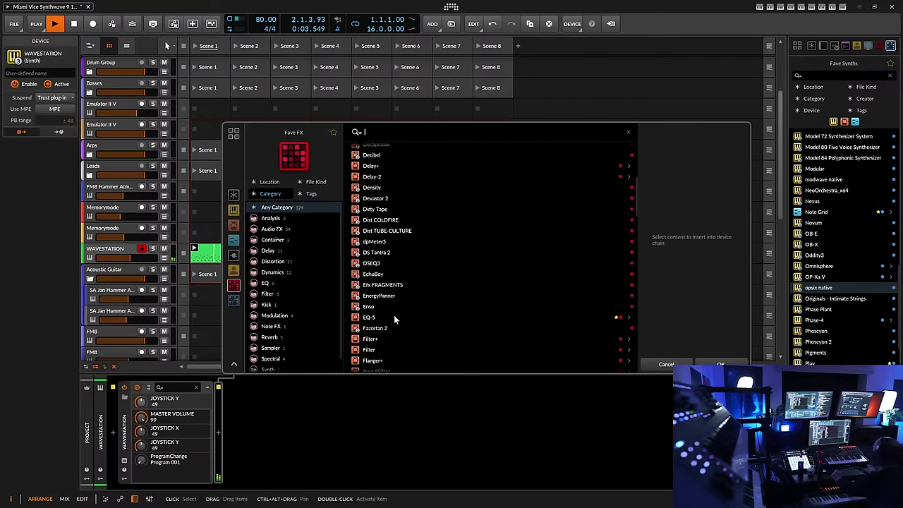
left_click(368, 318)
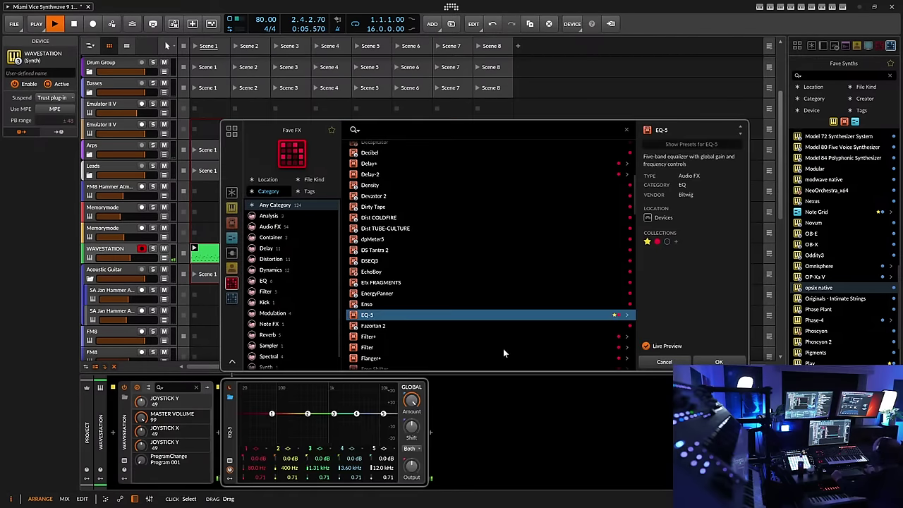
key("Return")
Make band 1 of the EQ-5 a 2-pole high-pass at about 353 Hz and save the project
left_click(276, 449)
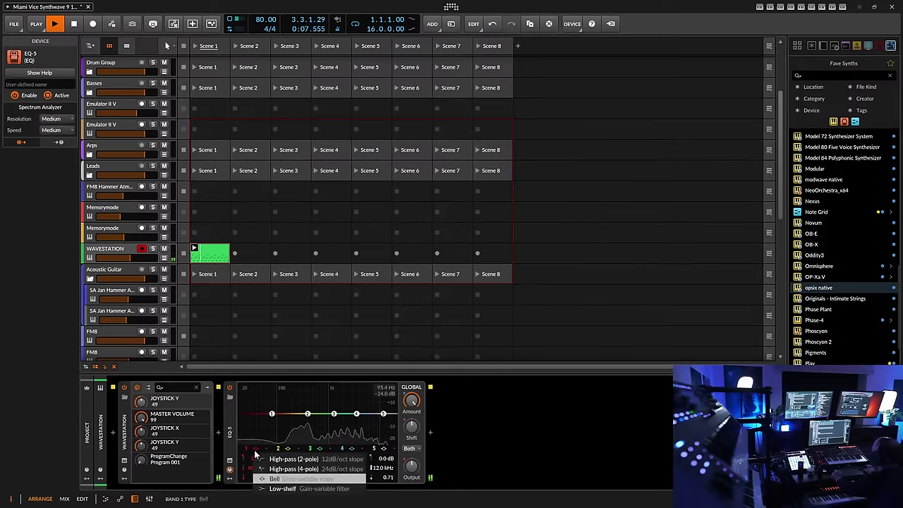
left_click(303, 458)
left_click_drag(276, 424, 307, 428)
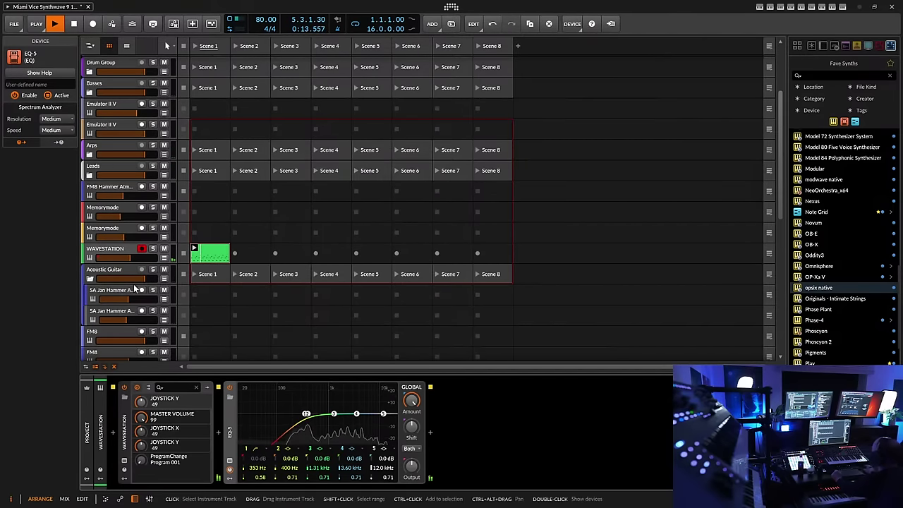
left_click(14, 24)
left_click(32, 69)
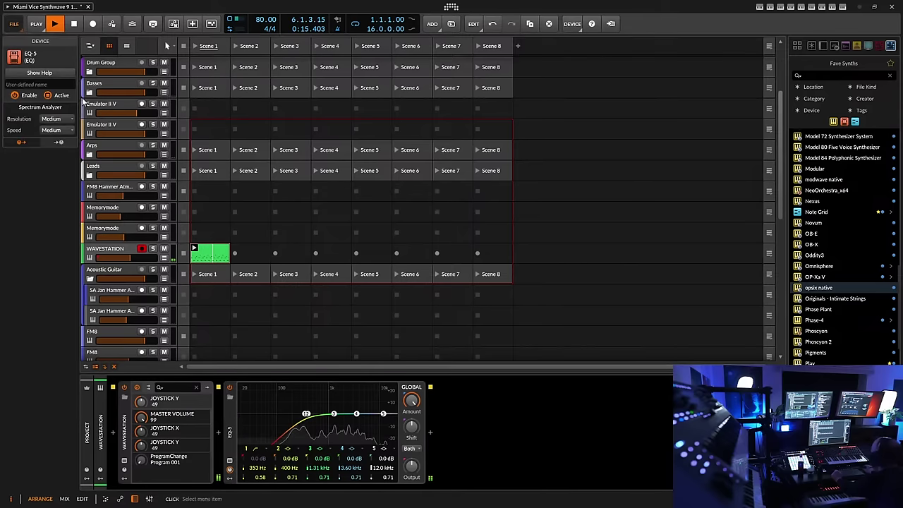
Expand the Arps group and record a clip into Scene 1 of its WAVESTATION track
left_click(91, 155)
left_click(113, 177)
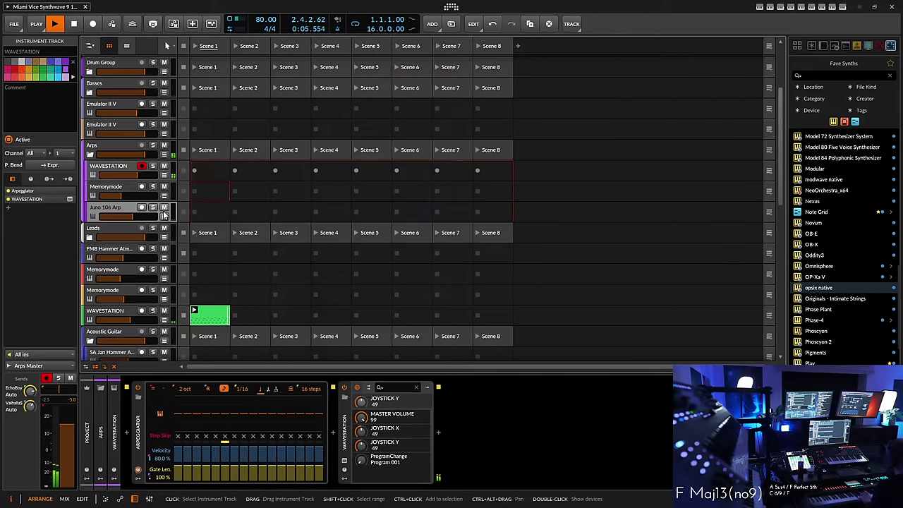
left_click(196, 172)
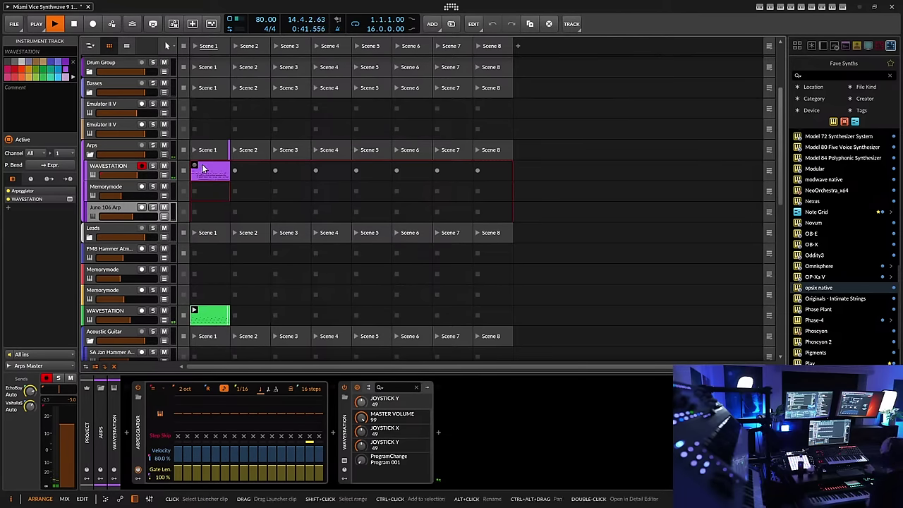
Set the Arps WAVESTATION clip's loop to start at 3.1.1 with a length of five bars
double_click(211, 173)
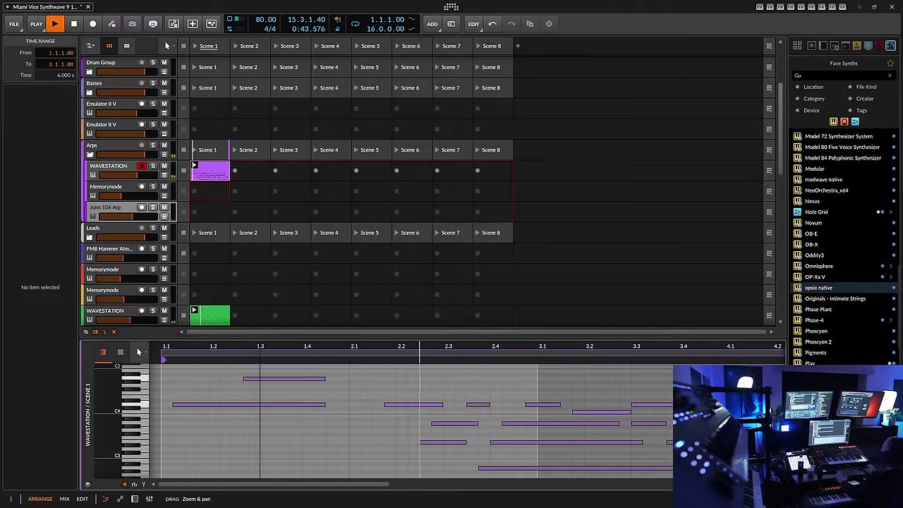
left_click_drag(337, 349, 339, 355)
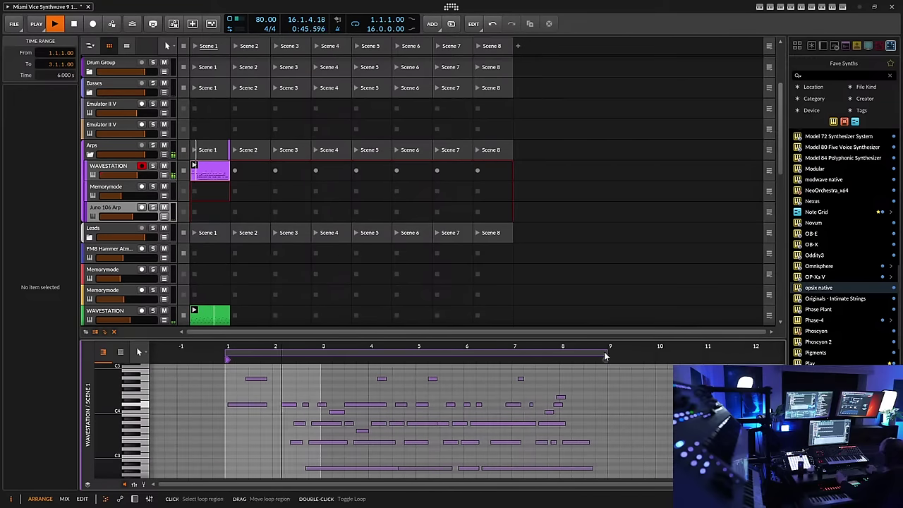
left_click_drag(605, 356, 561, 362)
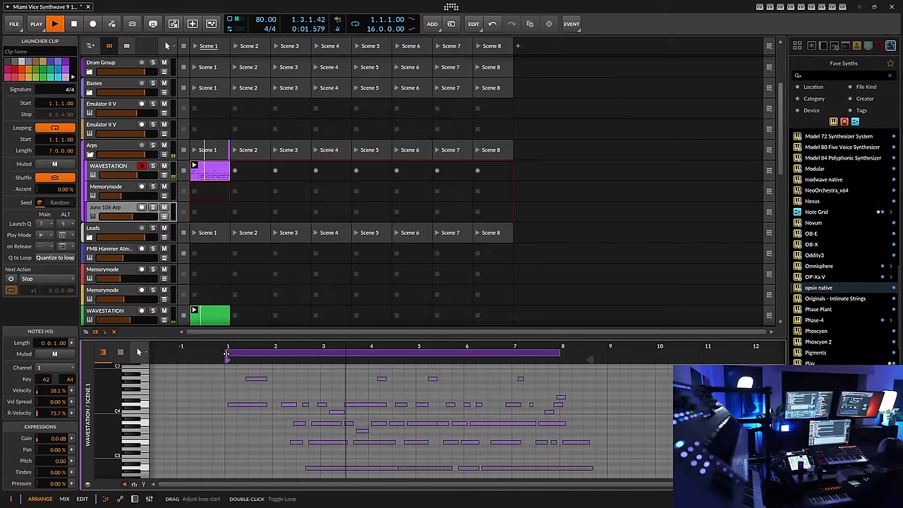
left_click_drag(228, 356, 326, 374)
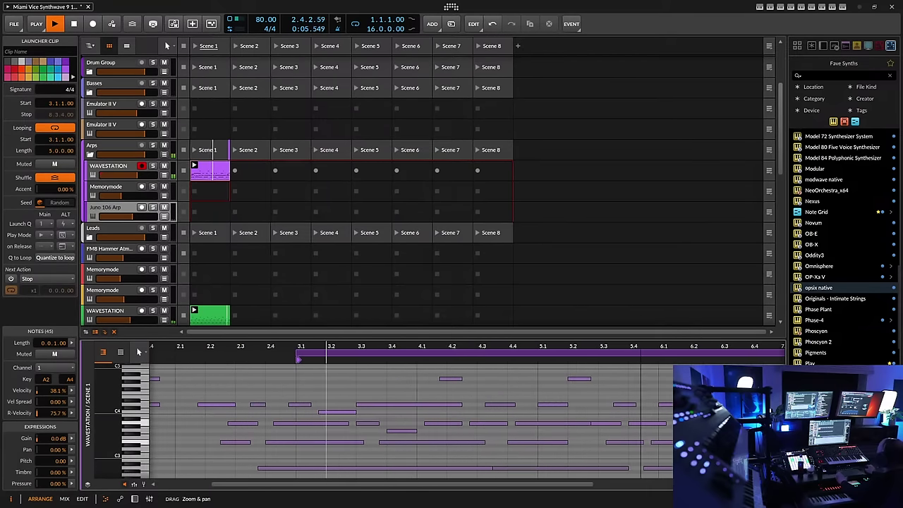
Trim the starts of the notes crossing the loop start, including D4 and A2, to 3.1.1
left_click(291, 404)
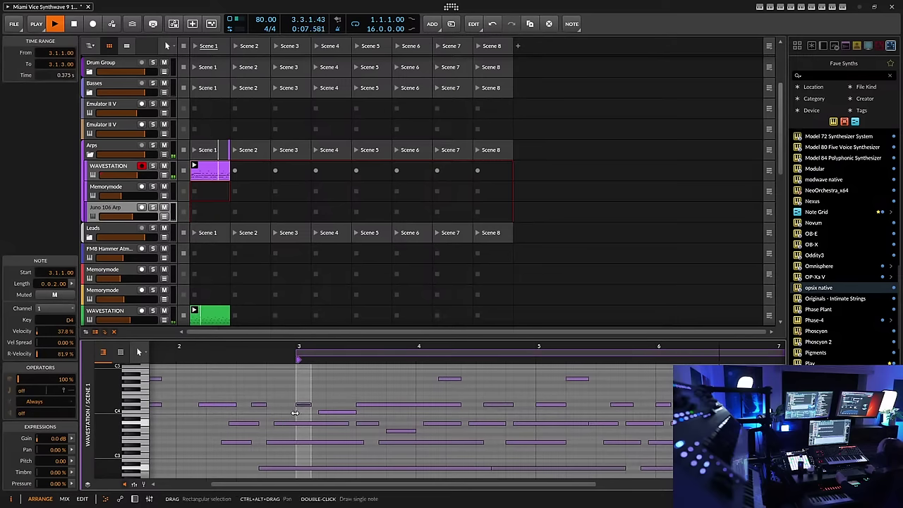
left_click_drag(275, 422, 296, 470)
left_click(277, 469)
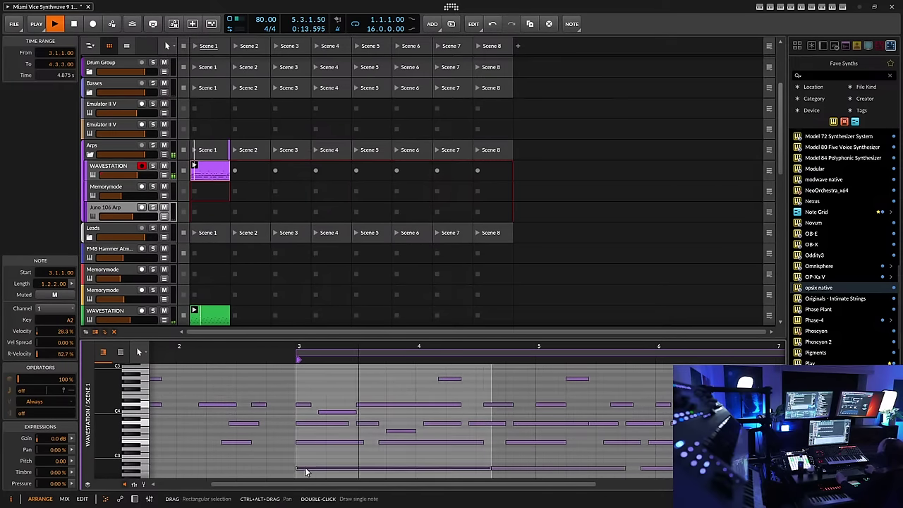
scroll(309, 455, "down", 3)
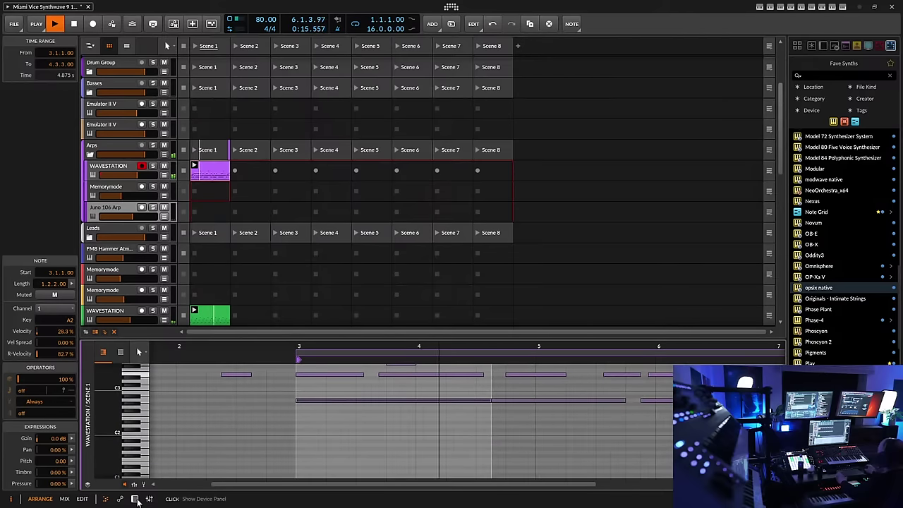
Consolidate the Arps WAVESTATION clip and lower that track's volume to about -8.5 dB
left_click(134, 498)
left_click(210, 170)
right_click(210, 170)
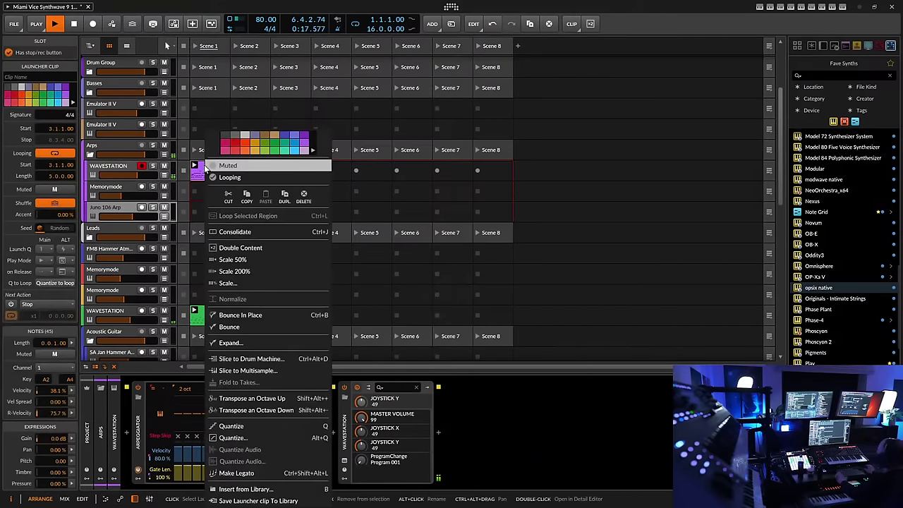
left_click(236, 232)
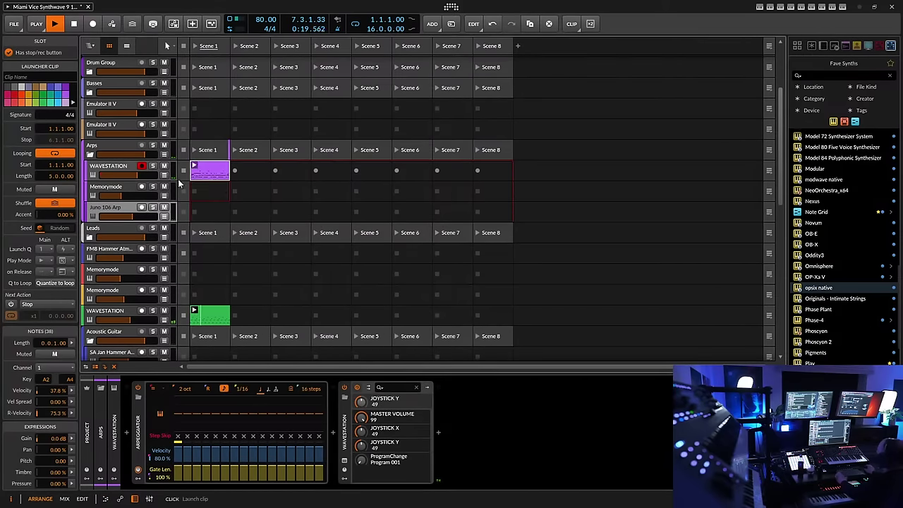
left_click(121, 167)
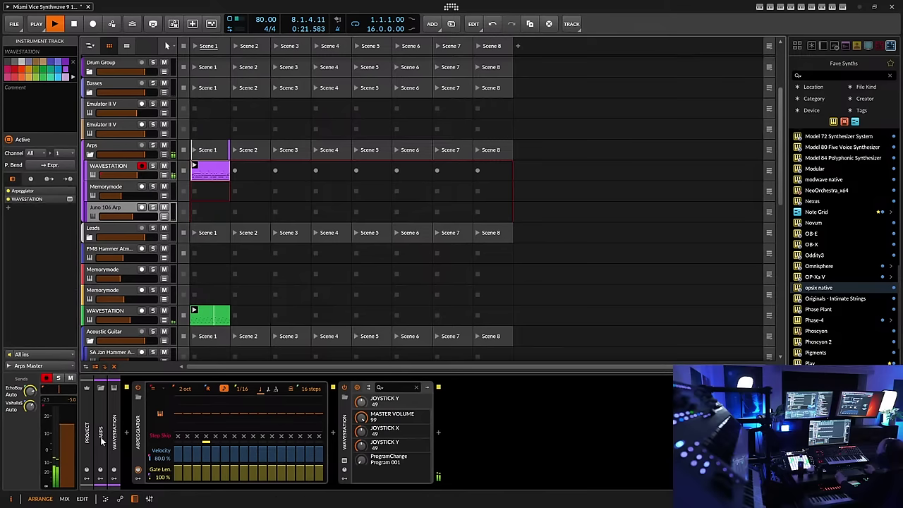
left_click_drag(67, 425, 67, 430)
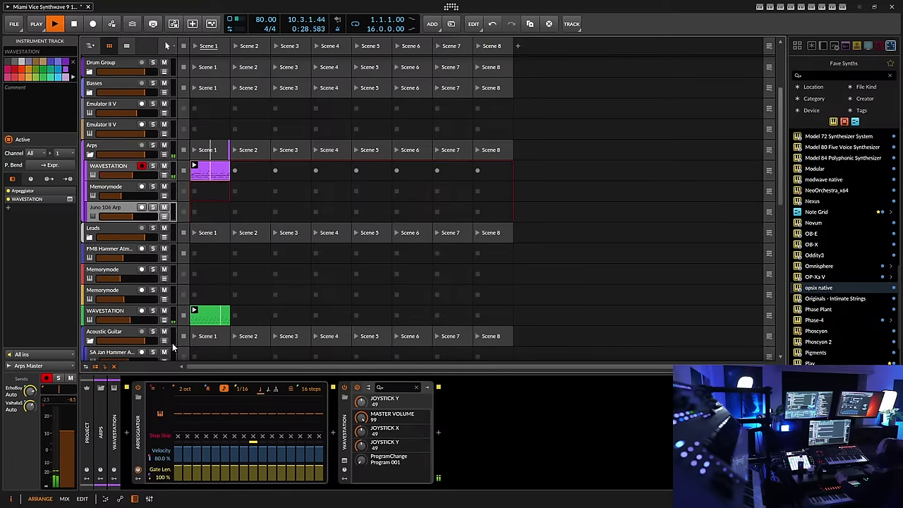
Audition the green WAVESTATION, Juno 106 Arp and second Emulator II V tracks, and collapse the Arps group
left_click(121, 314)
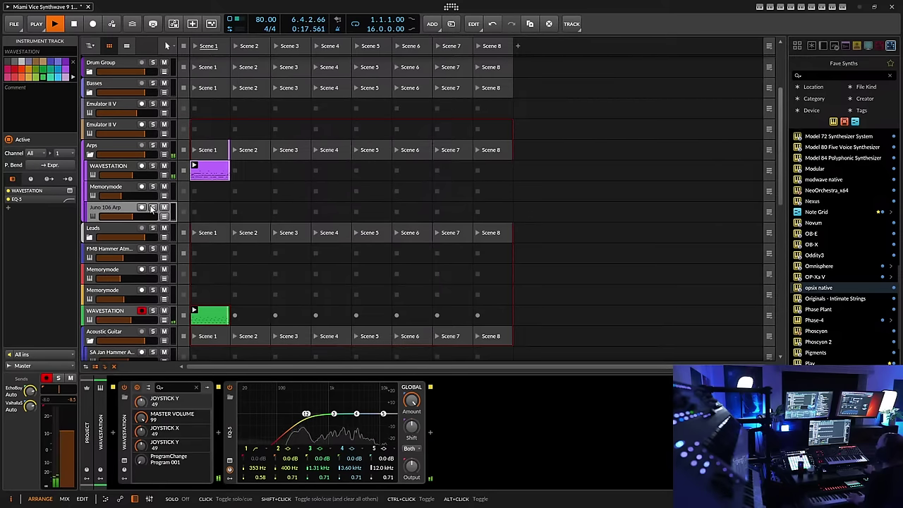
left_click(120, 215)
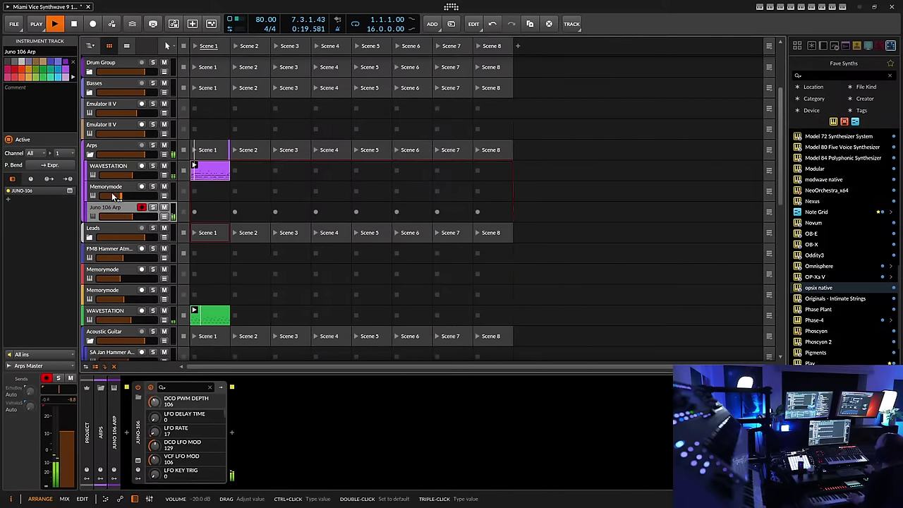
left_click(113, 125)
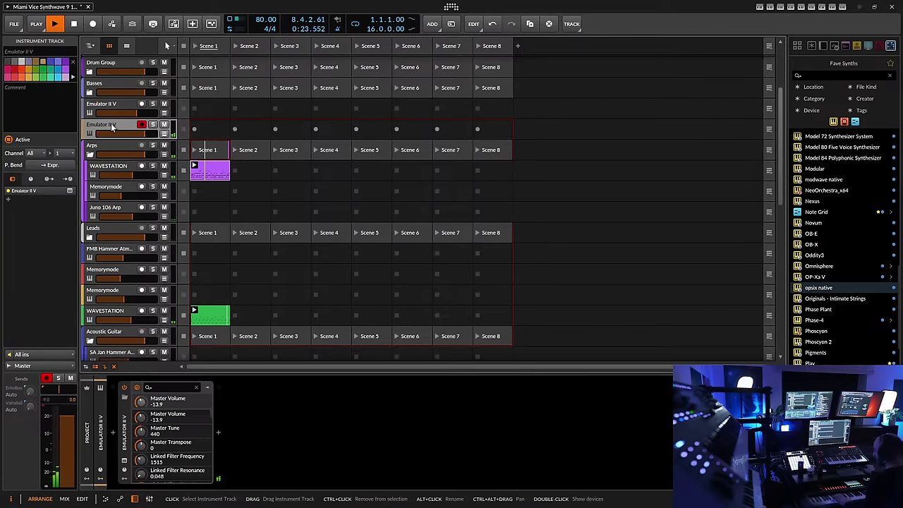
left_click(89, 154)
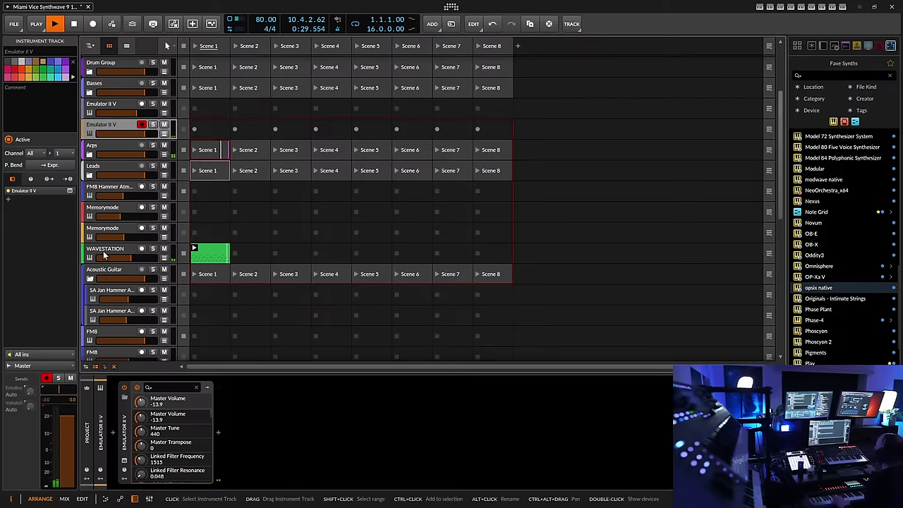
Audition the second Memorymode track and the two FM8 tracks below the Acoustic Guitar group
left_click(105, 231)
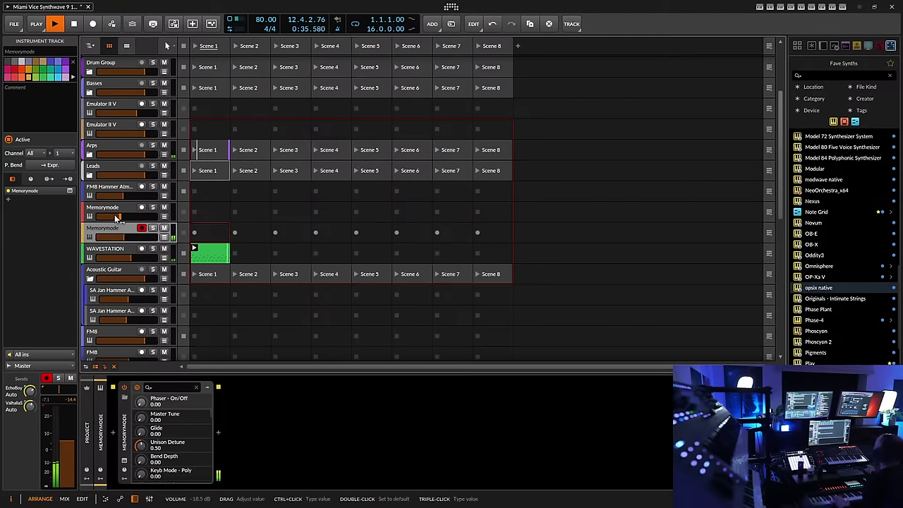
scroll(115, 218, "down", 3)
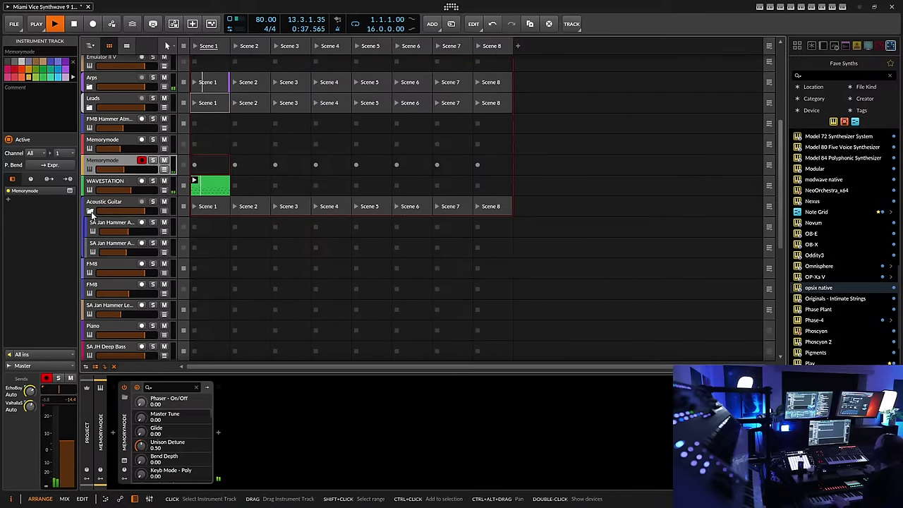
scroll(97, 237, "down", 3)
left_click(110, 205)
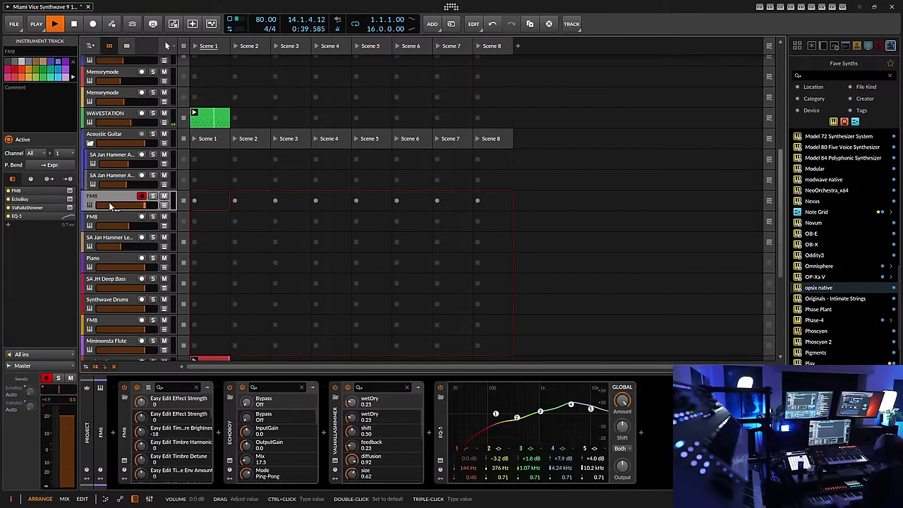
left_click(113, 222)
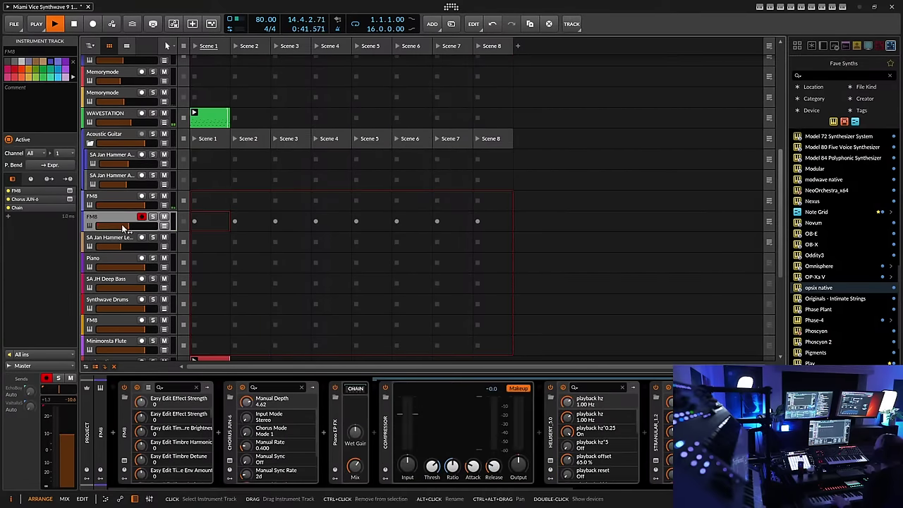
Record a bass clip into the Scene 1 slot of the SA JH Deep Bass track and loop it
left_click(113, 280)
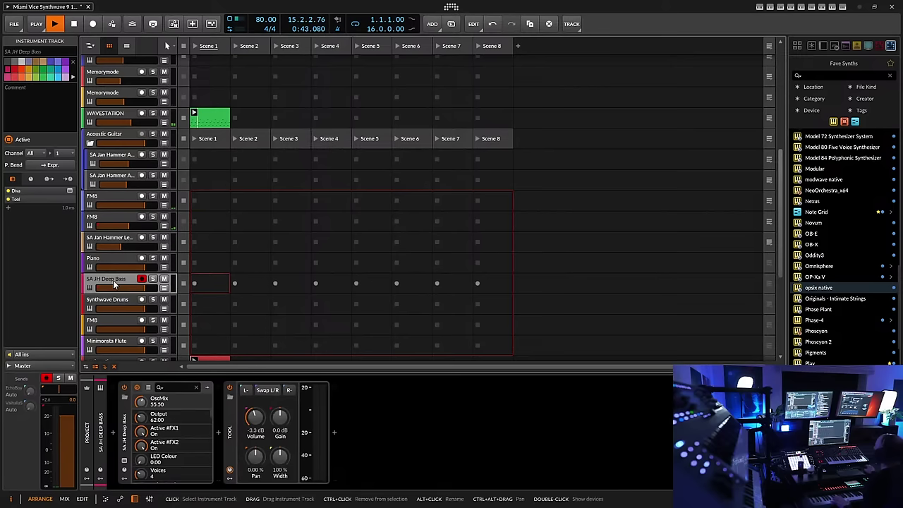
left_click(195, 284)
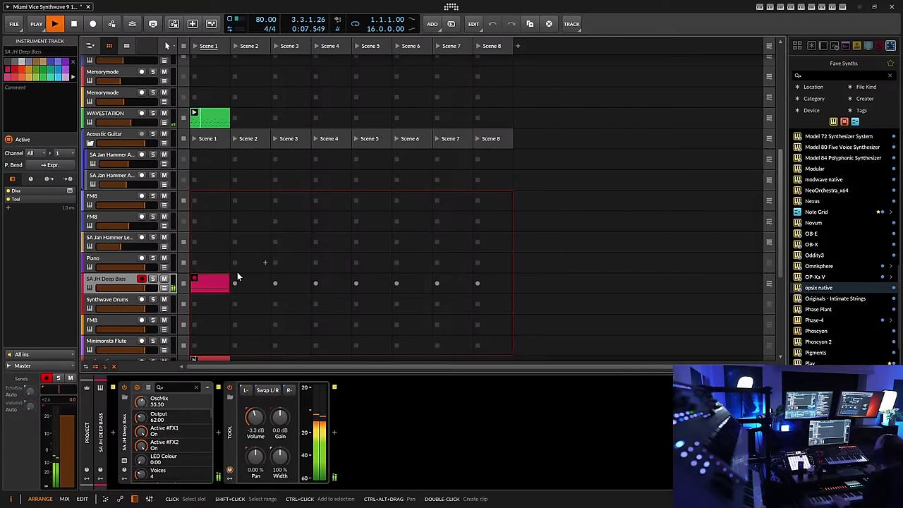
left_click(195, 282)
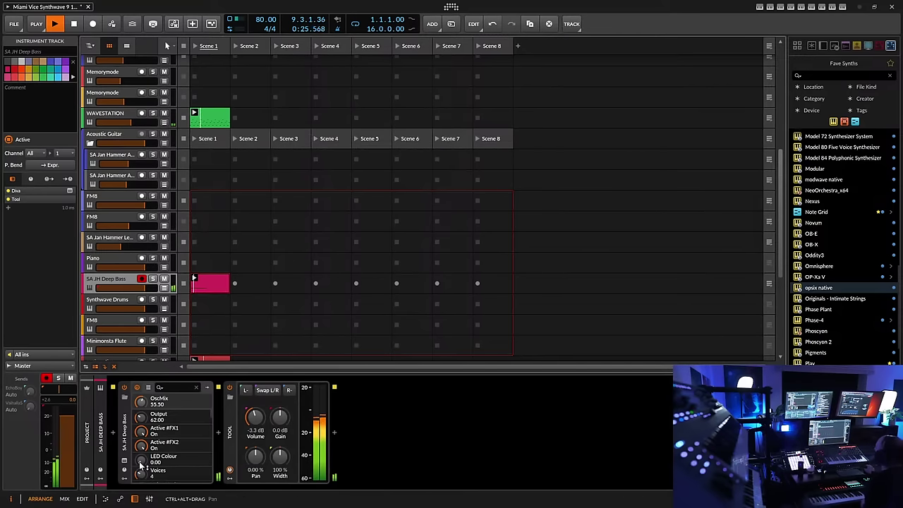
Set the filter cutoff frequency of the Deep Bass Diva synth to 47 and close its window
left_click(137, 387)
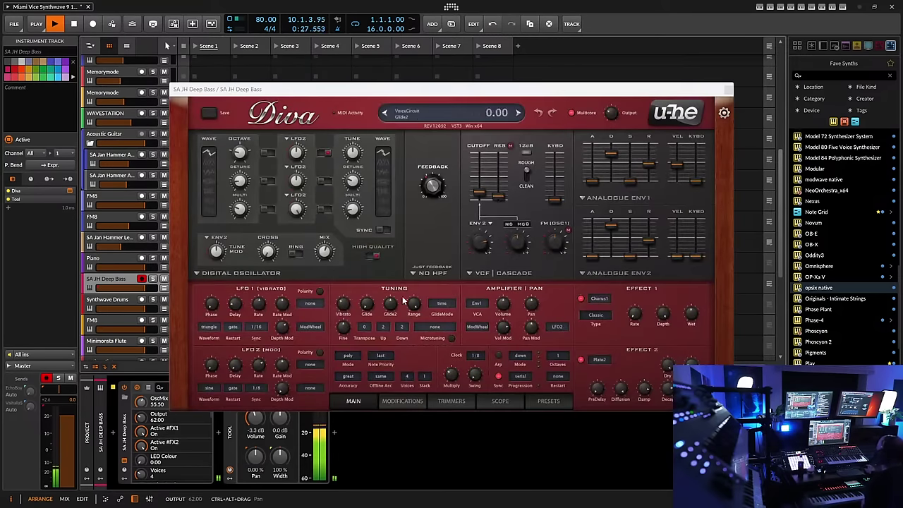
left_click_drag(483, 196, 480, 198)
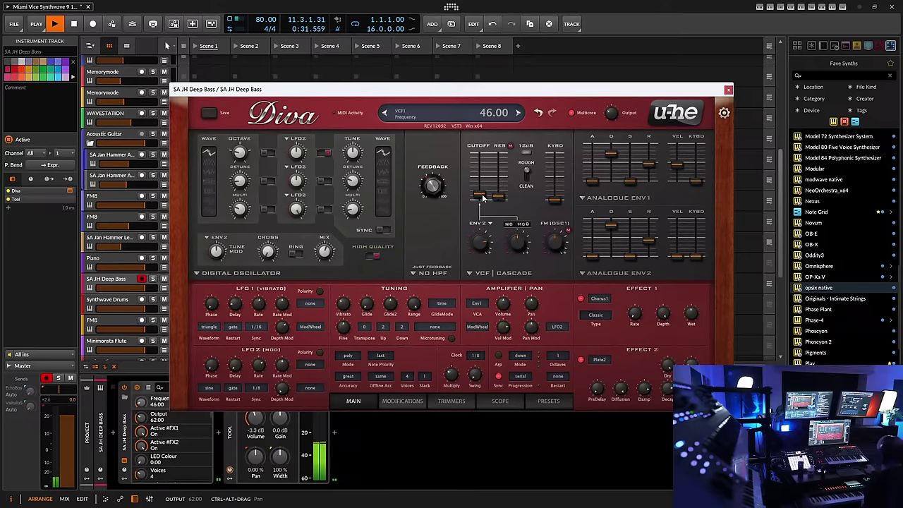
left_click(727, 90)
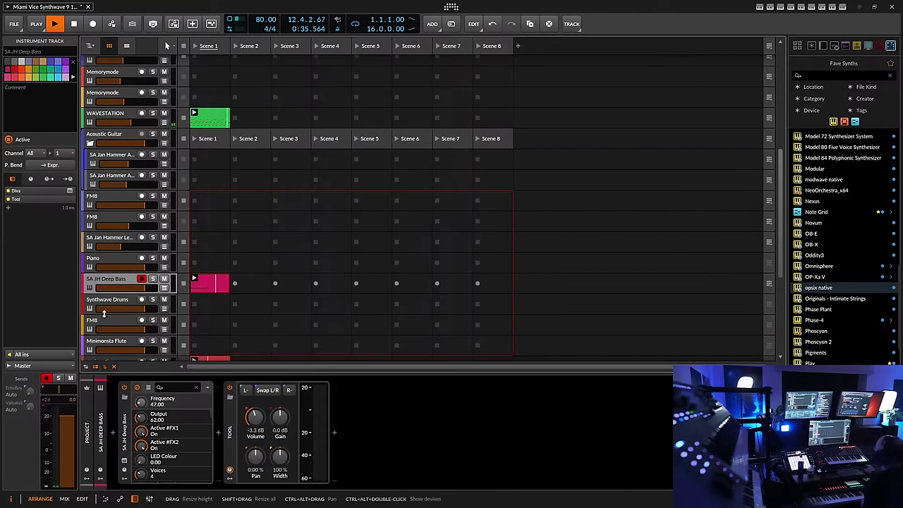
Audition the FM8 track below Synthwave Drums and save the project
scroll(103, 310, "down", 1)
left_click(103, 288)
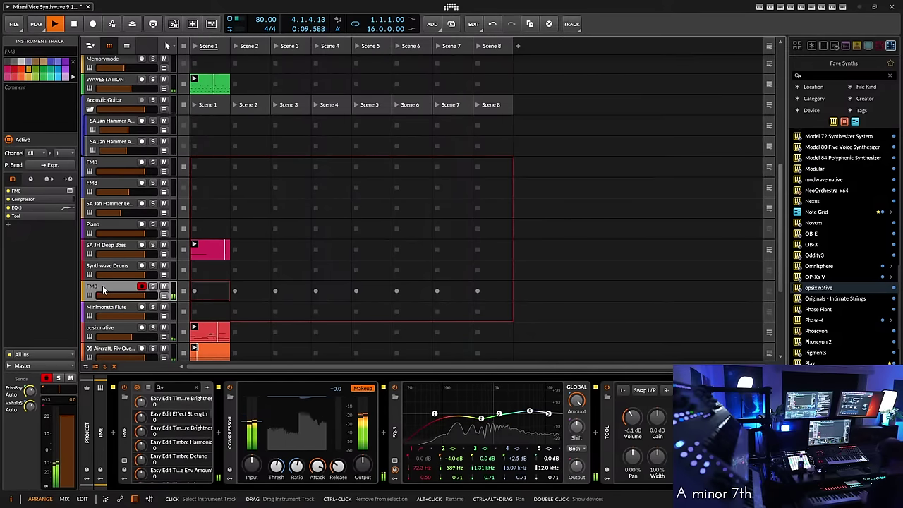
left_click(141, 287)
scroll(141, 287, "down", 2)
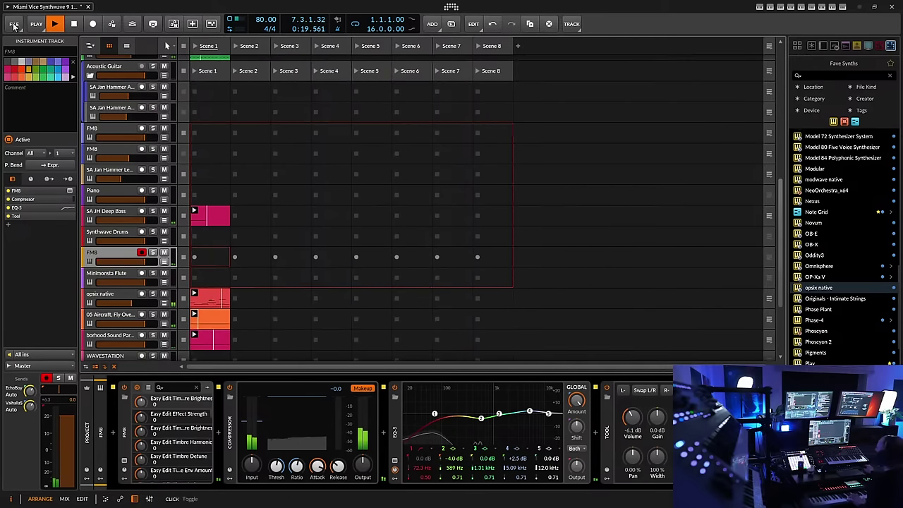
left_click(14, 26)
left_click(38, 67)
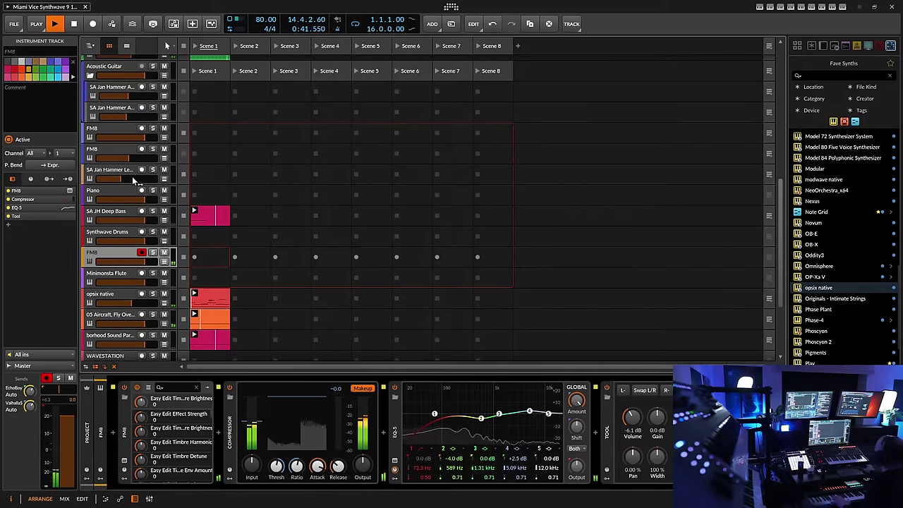
Audition the first SA Jan Hammer acoustic guitar track and record a clip into its Scene 1 slot
scroll(141, 214, "down", 3)
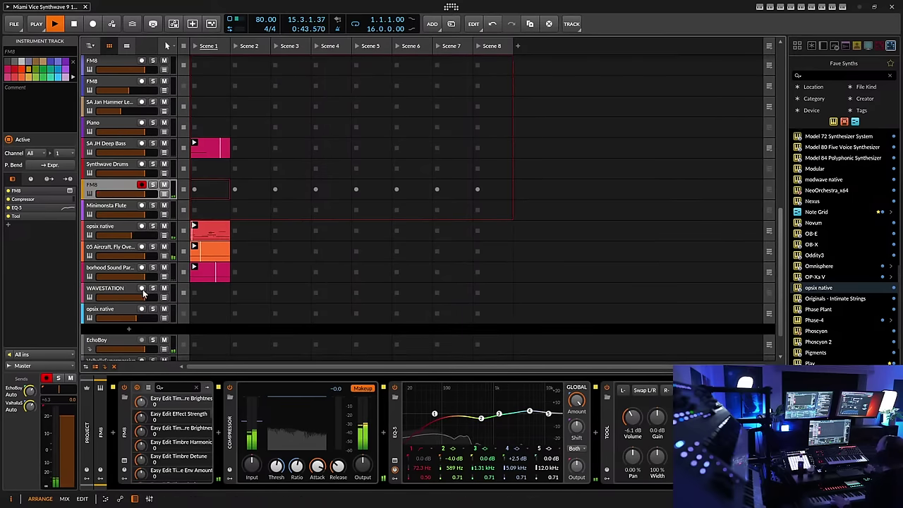
scroll(145, 253, "up", 8)
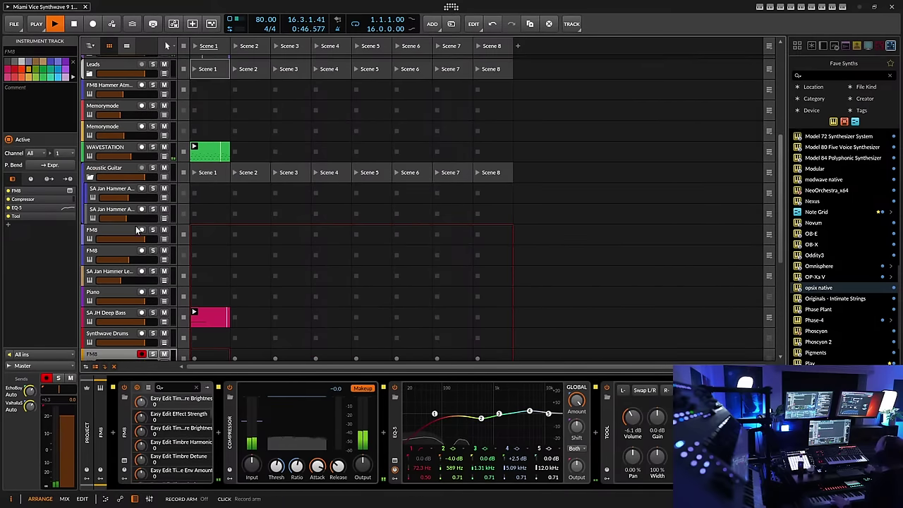
left_click(120, 192)
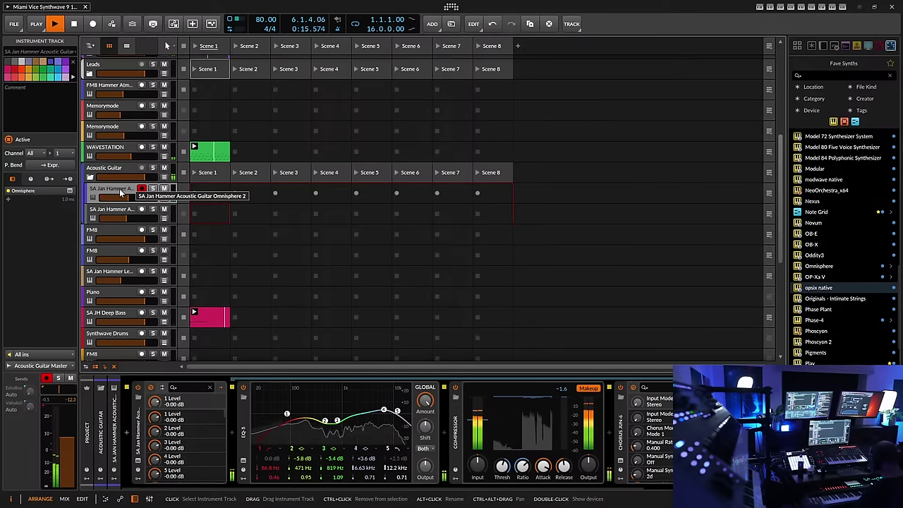
left_click(35, 26)
left_click(34, 275)
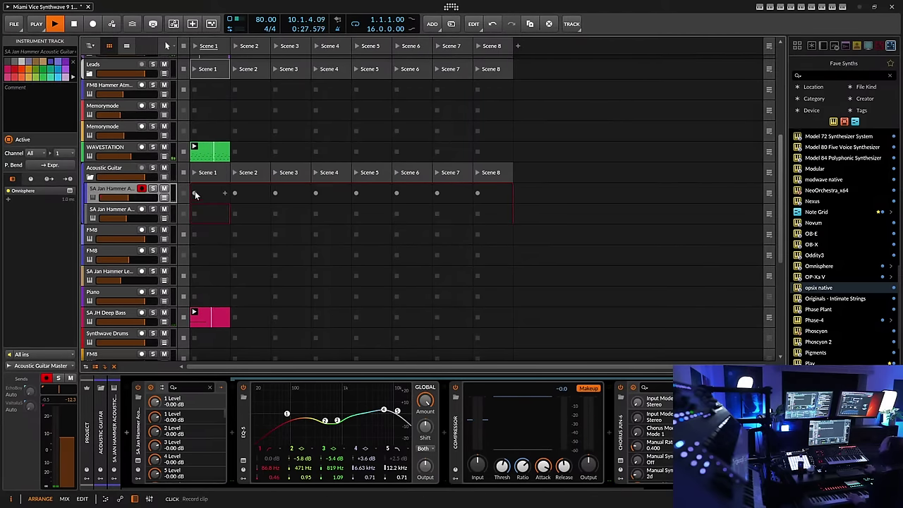
left_click(194, 193)
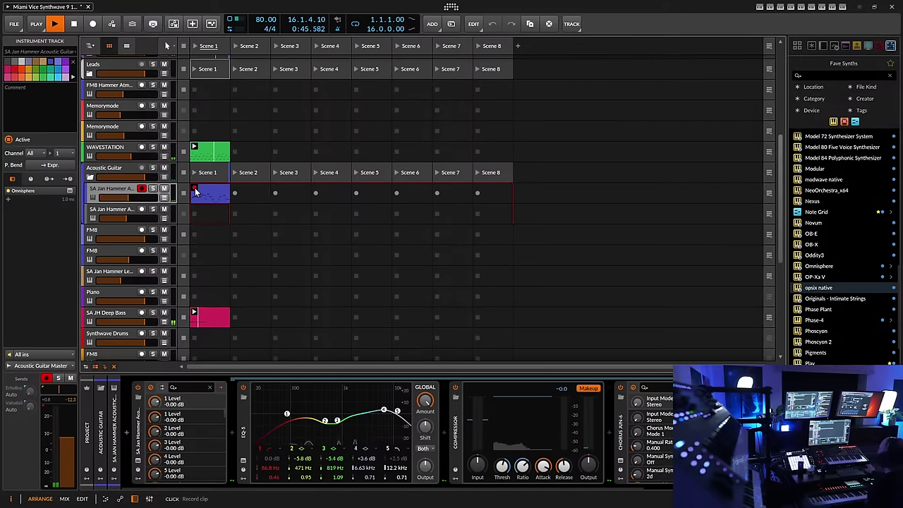
Select the first FM8 track below the acoustic guitars and collapse the Acoustic Guitar group
left_click(106, 232)
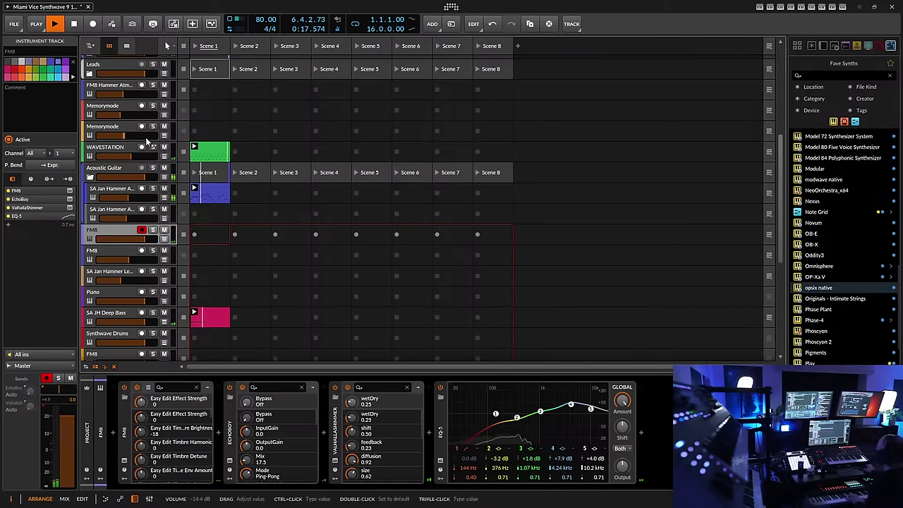
left_click(90, 178)
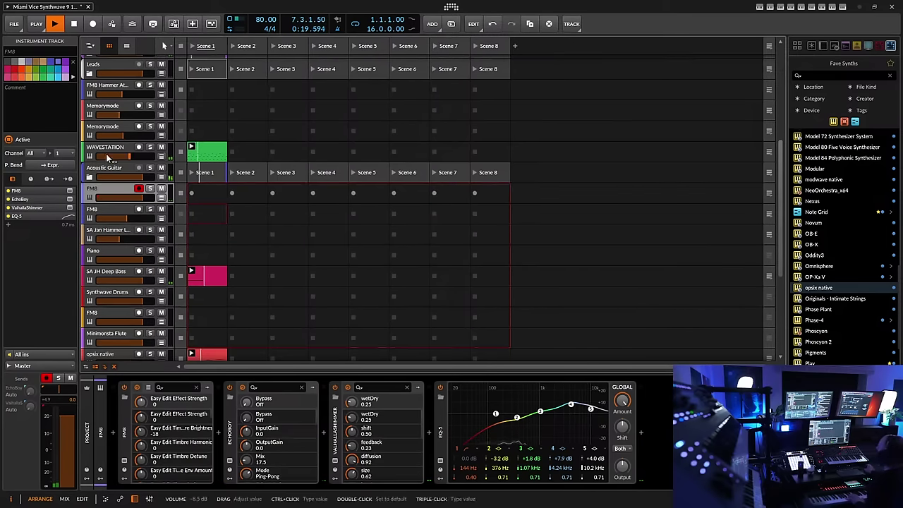
Expand the Basses group and audition its Trillian Fretless and Trillian Fingered tracks
scroll(107, 158, "up", 3)
scroll(107, 158, "up", 3)
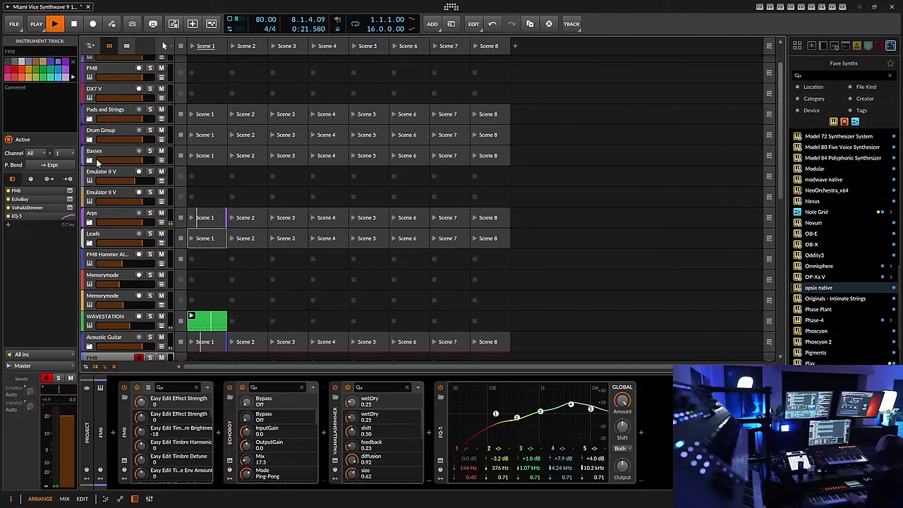
left_click(92, 161)
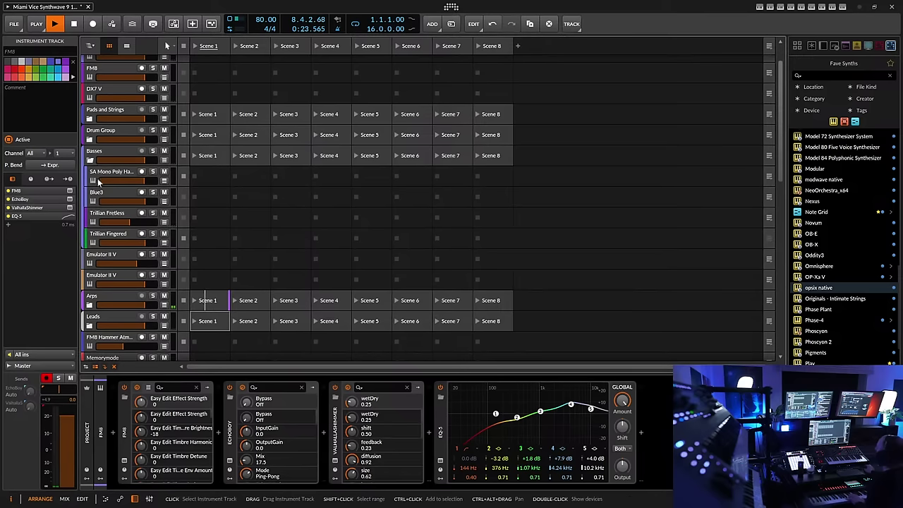
left_click(111, 220)
left_click(111, 235)
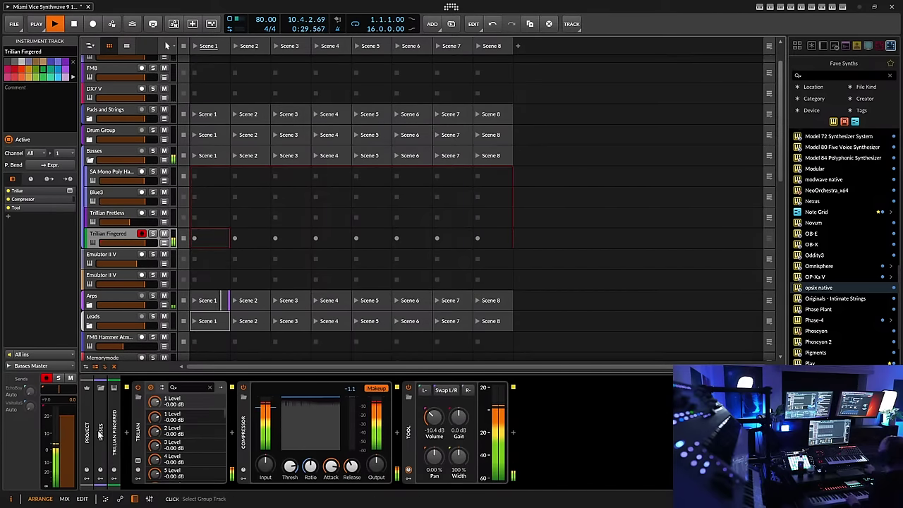
Lower the Trillian Fingered track's Tool volume to about -20.8 dB and record a clip into its Scene 1 slot
left_click_drag(434, 418, 434, 441)
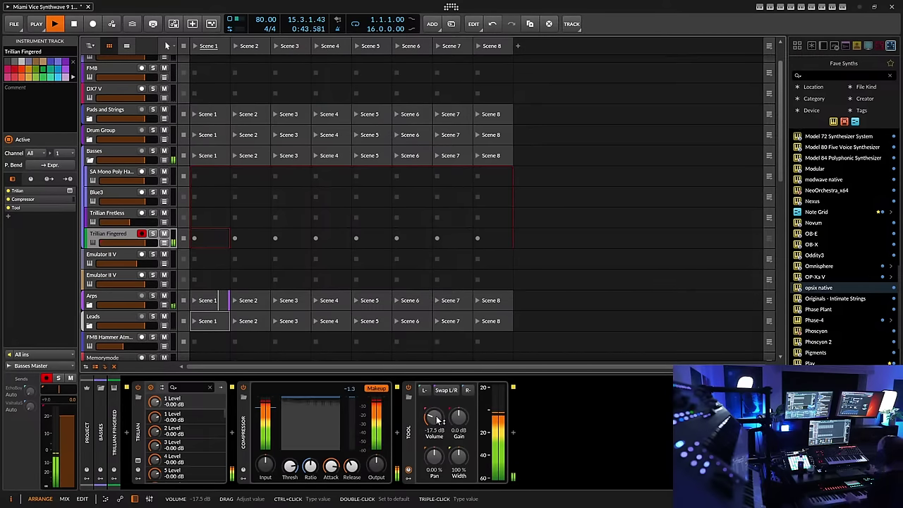
mouse_move(437, 420)
left_mouse_down()
mouse_move(437, 430)
mouse_move(437, 421)
left_mouse_up()
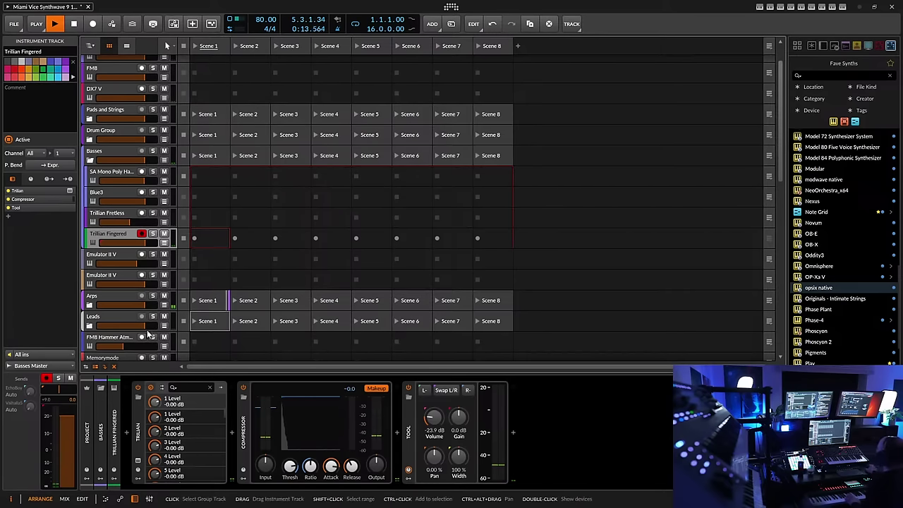
left_click_drag(433, 417, 434, 413)
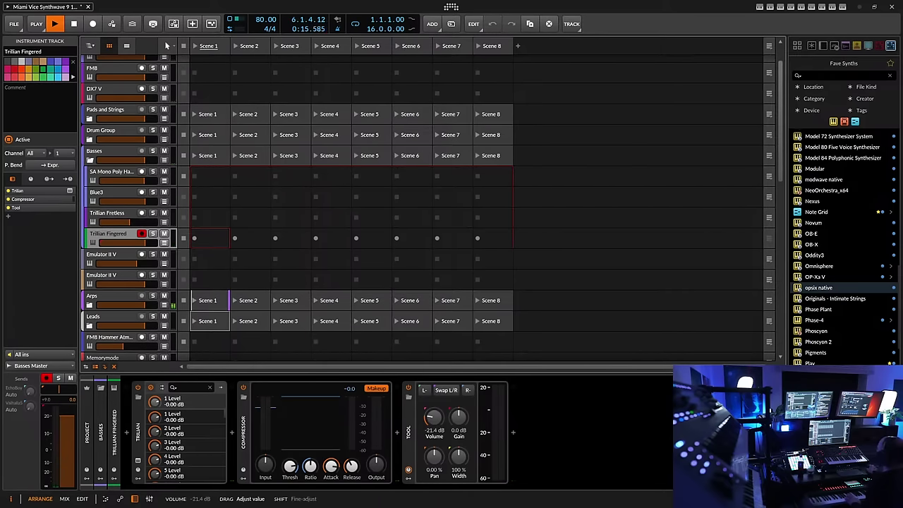
left_click(195, 240)
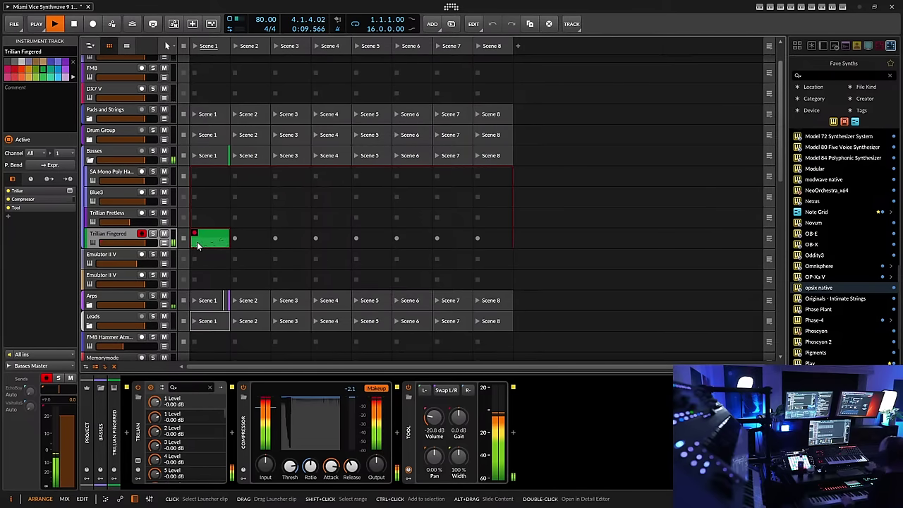
left_click(196, 245)
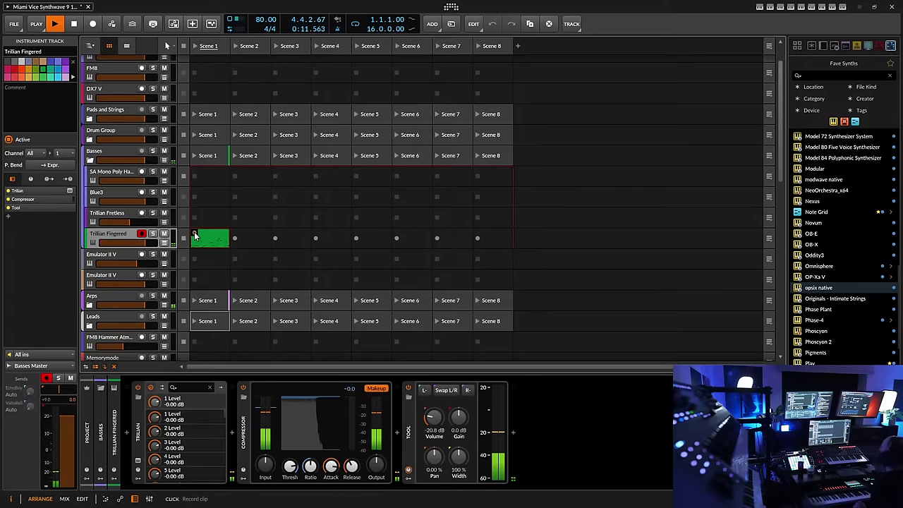
Save the project and collapse the Basses group
left_click(14, 23)
left_click(25, 68)
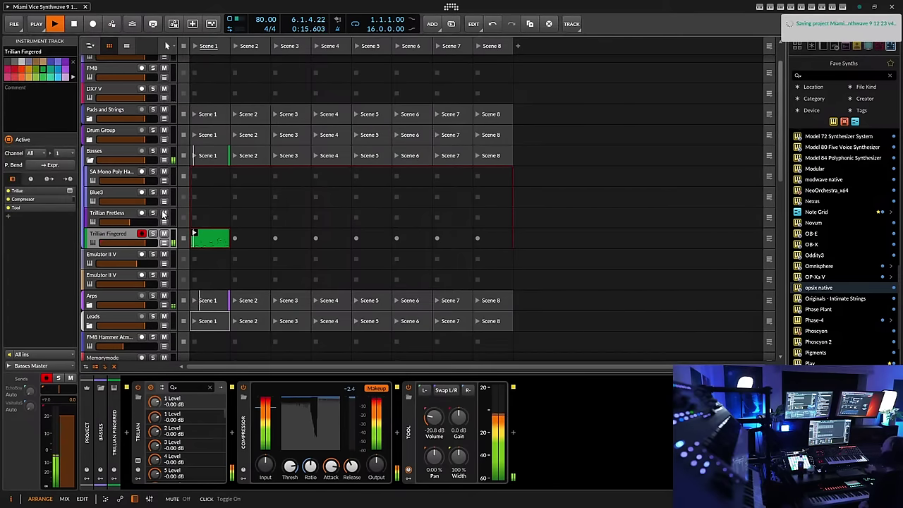
left_click(90, 160)
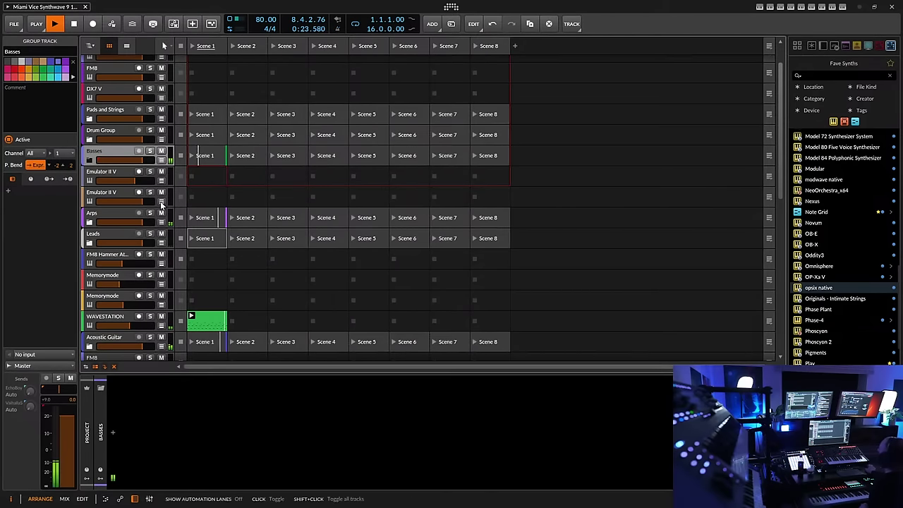
Audition the first FM8 track below the Acoustic Guitar group and look through the track list for another instrument
scroll(141, 215, "down", 3)
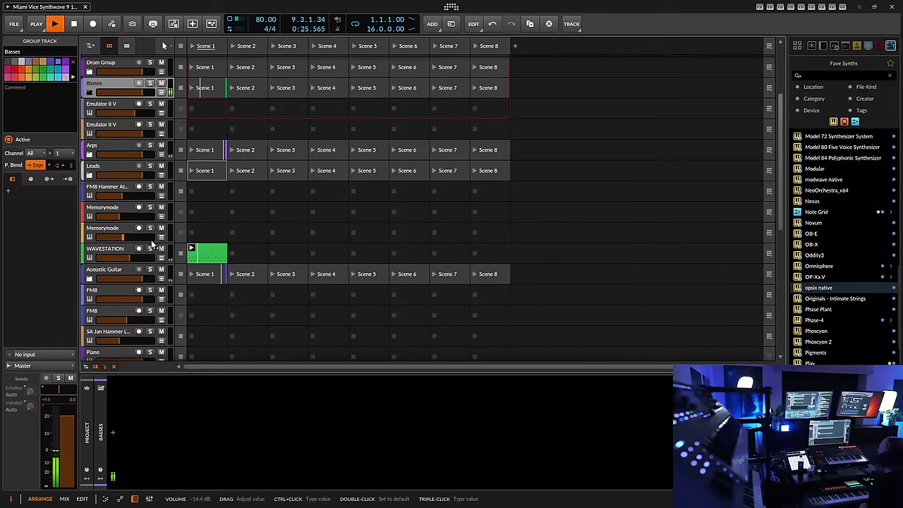
scroll(136, 288, "down", 2)
scroll(136, 288, "down", 2)
left_click(107, 224)
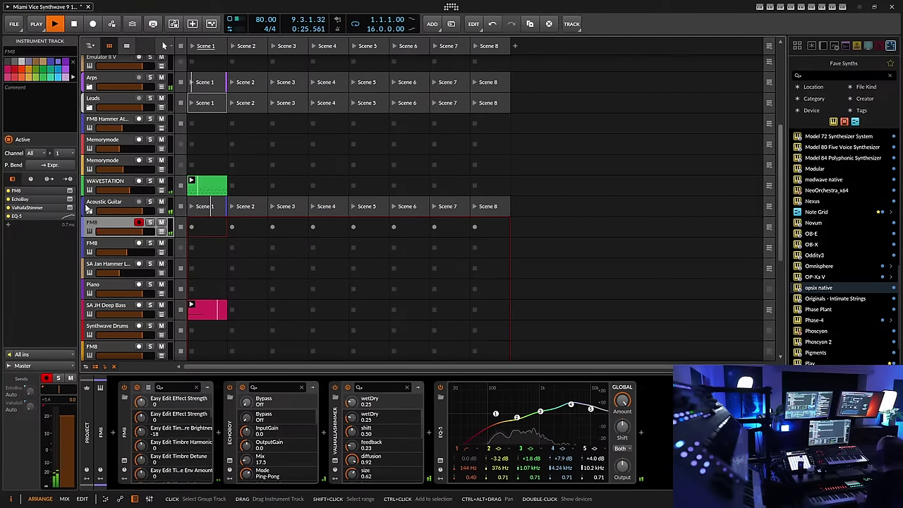
scroll(141, 282, "down", 4)
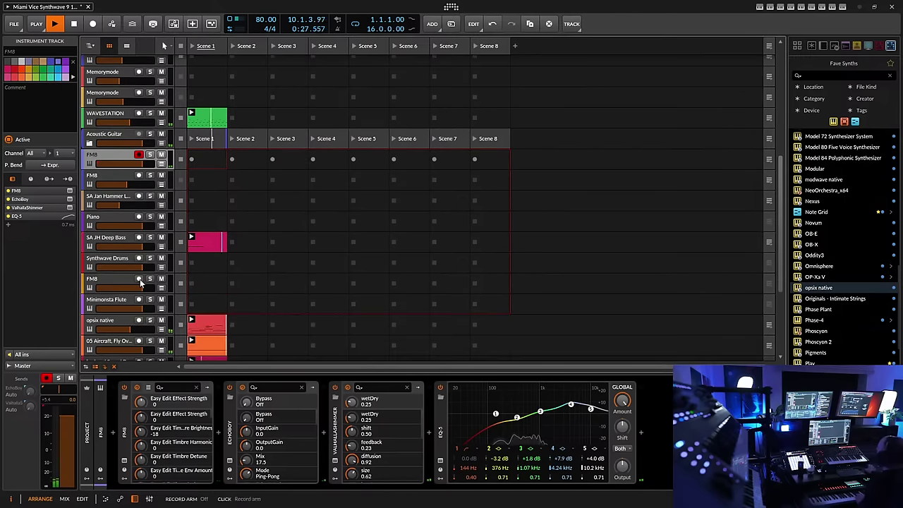
scroll(141, 282, "up", 8)
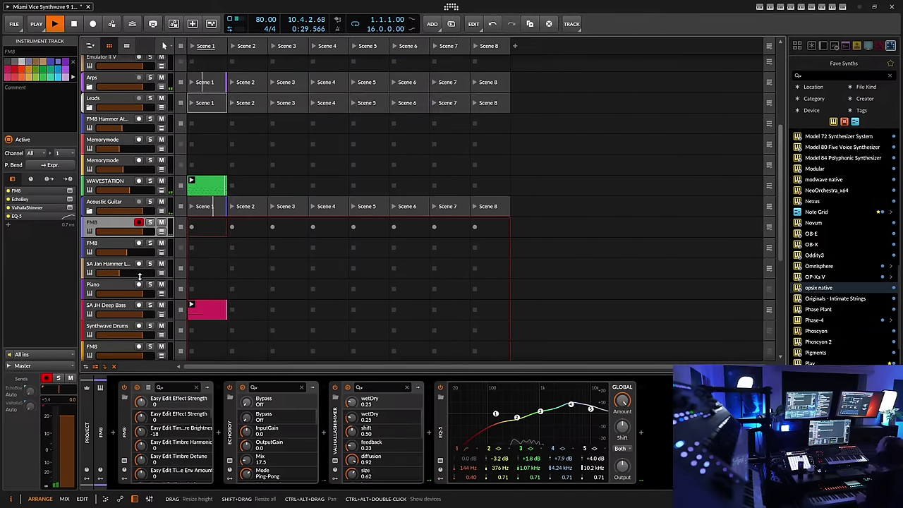
scroll(139, 279, "up", 1)
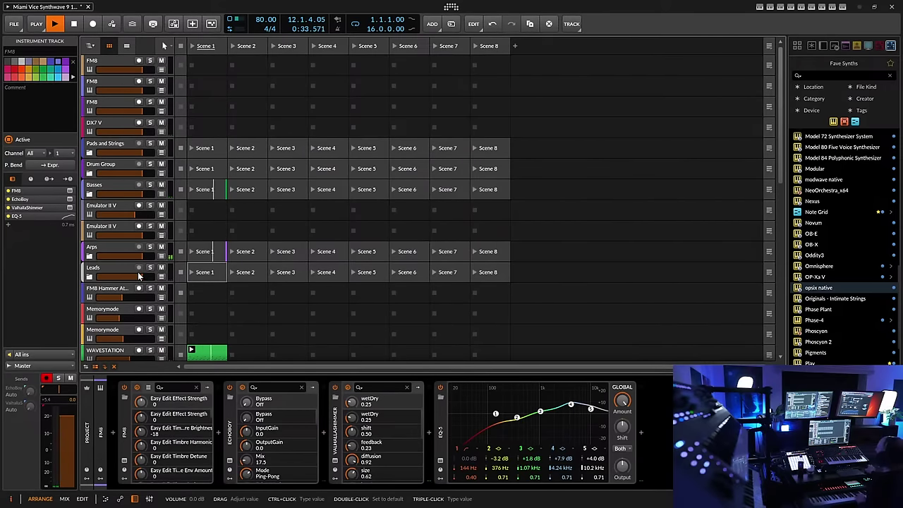
Audition the FM8, Minimonsta Flute and second WAVESTATION tracks in the lower part of the track list
scroll(139, 277, "down", 3)
scroll(139, 279, "up", 3)
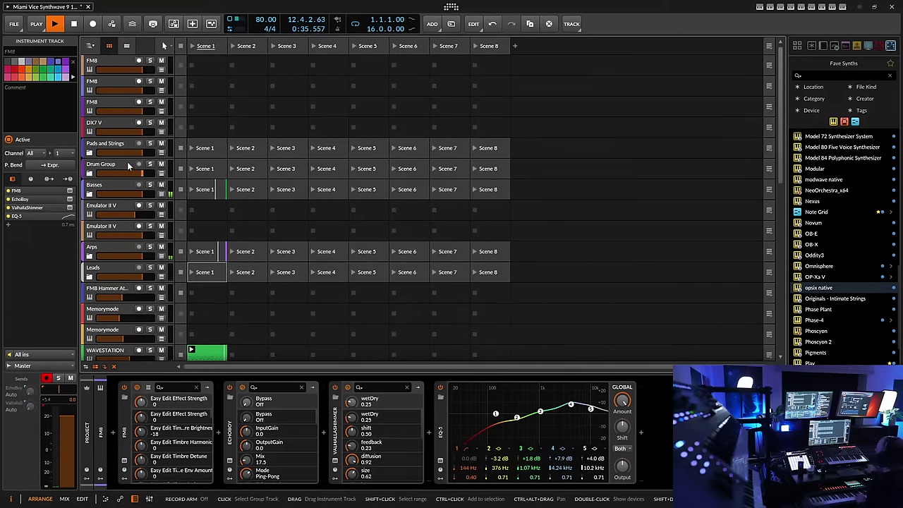
scroll(118, 270, "down", 6)
scroll(117, 271, "down", 3)
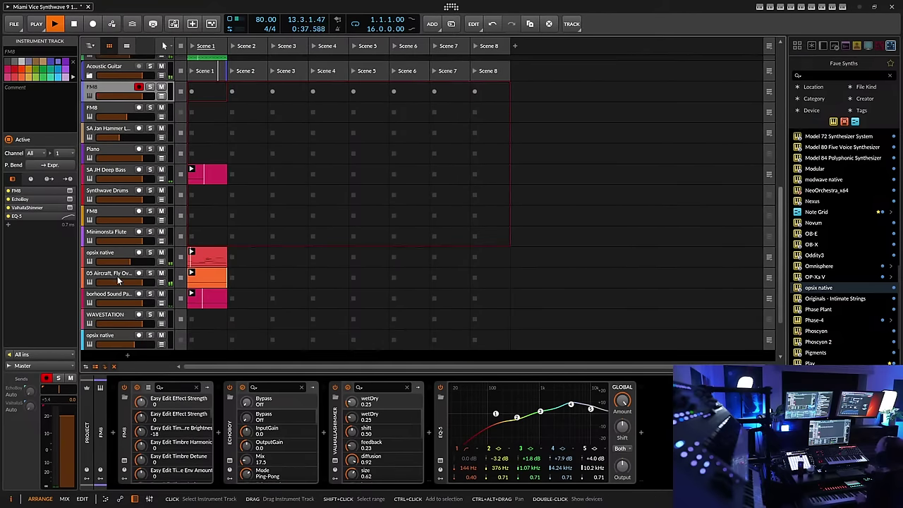
left_click(117, 213)
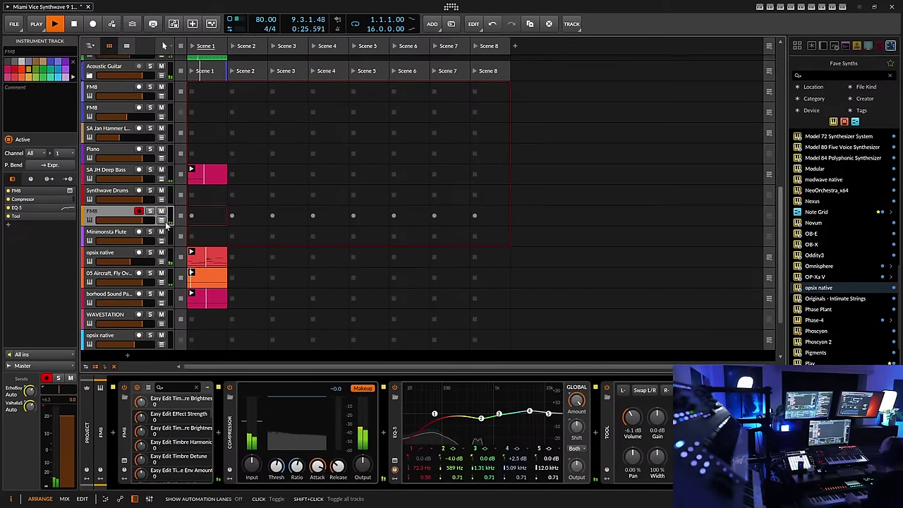
left_click(118, 239)
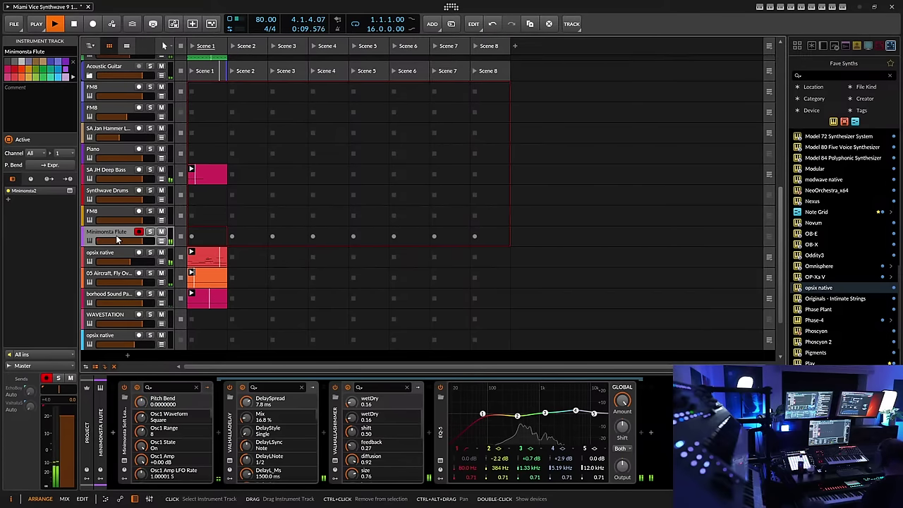
scroll(141, 272, "down", 2)
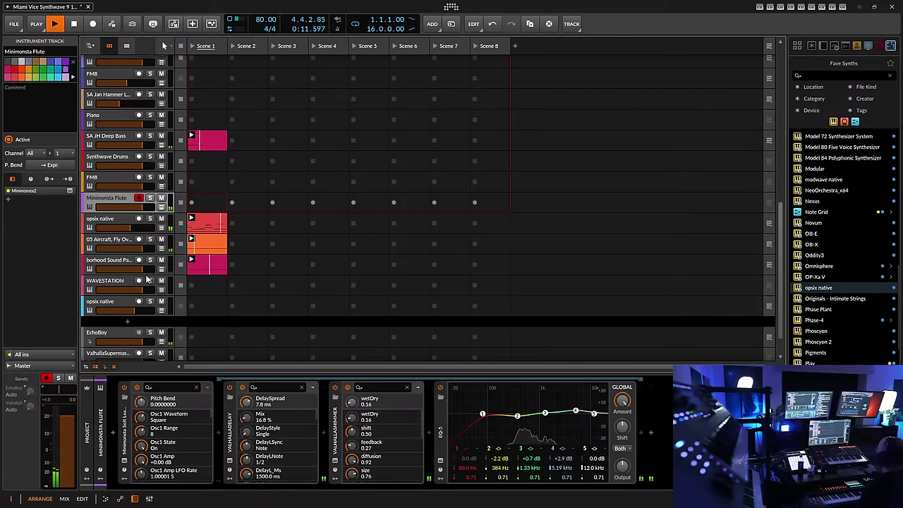
left_click(116, 282)
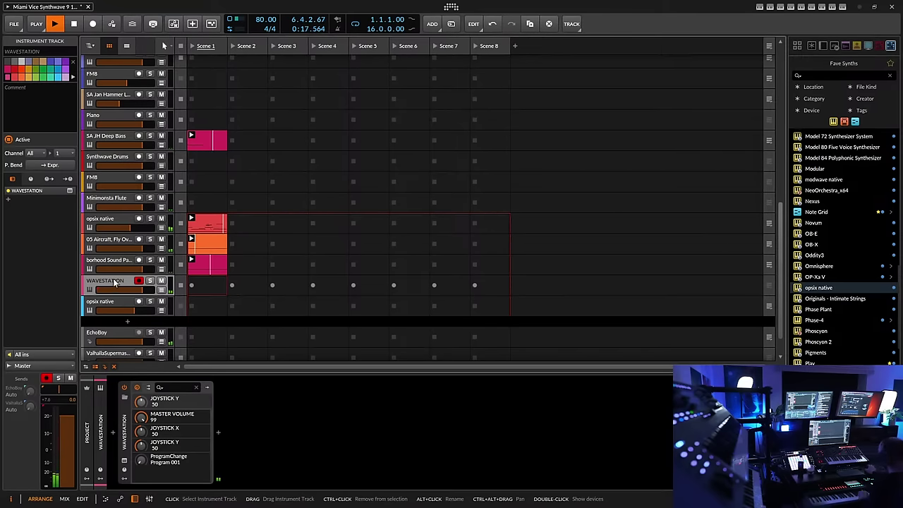
Expand the Pads and Strings group and audition its Fairlight Vox track
scroll(125, 278, "up", 3)
scroll(127, 270, "up", 10)
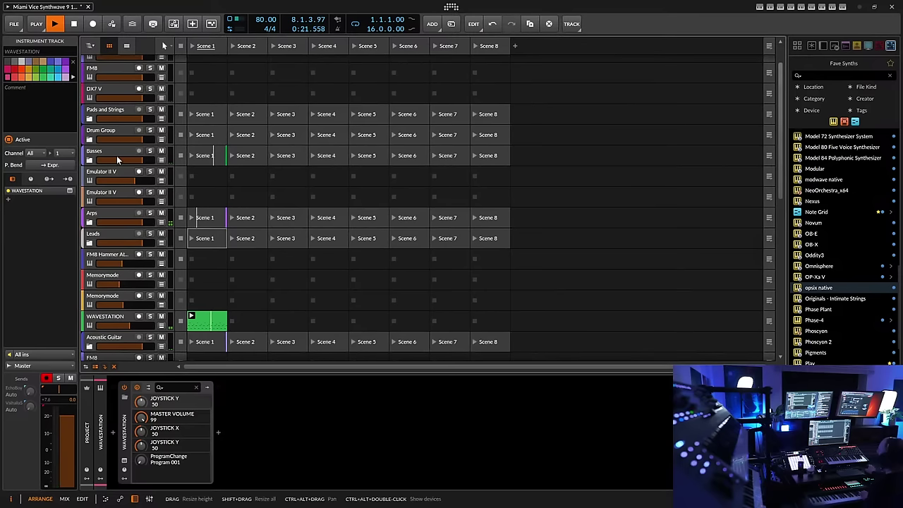
left_click(89, 119)
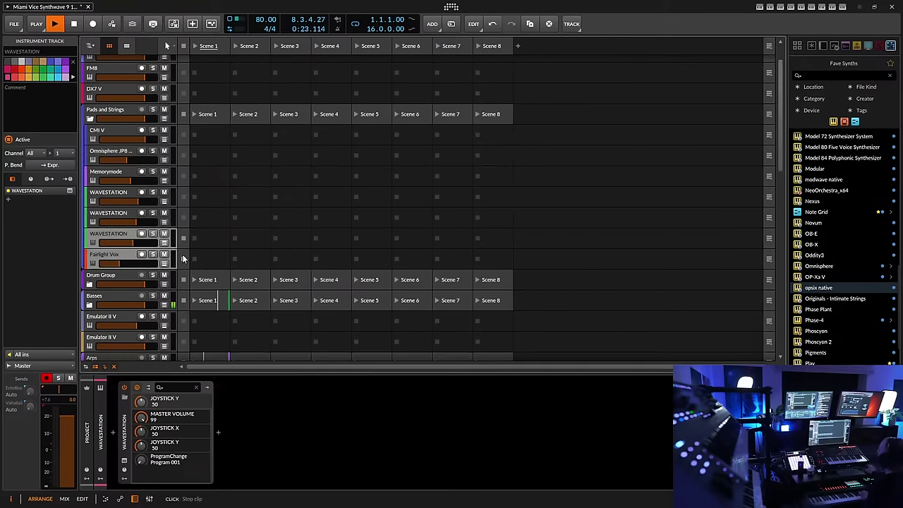
left_click(123, 256)
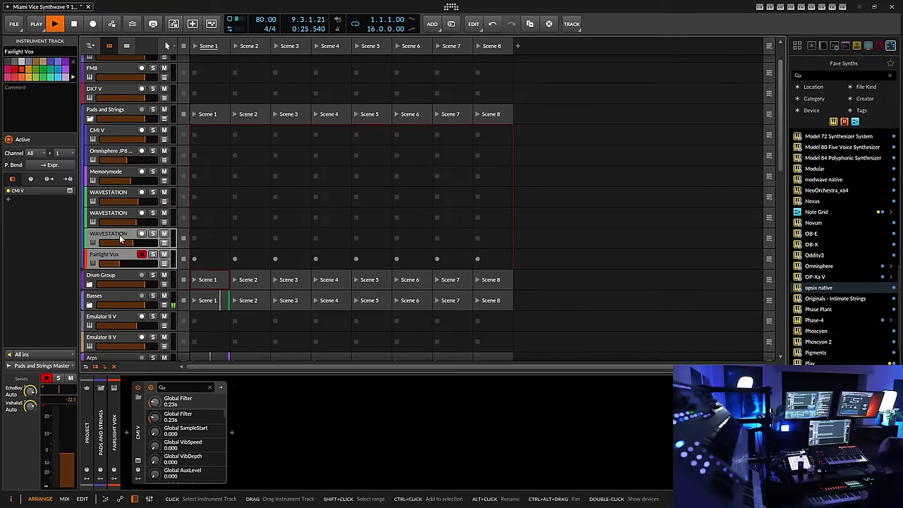
left_click(124, 255)
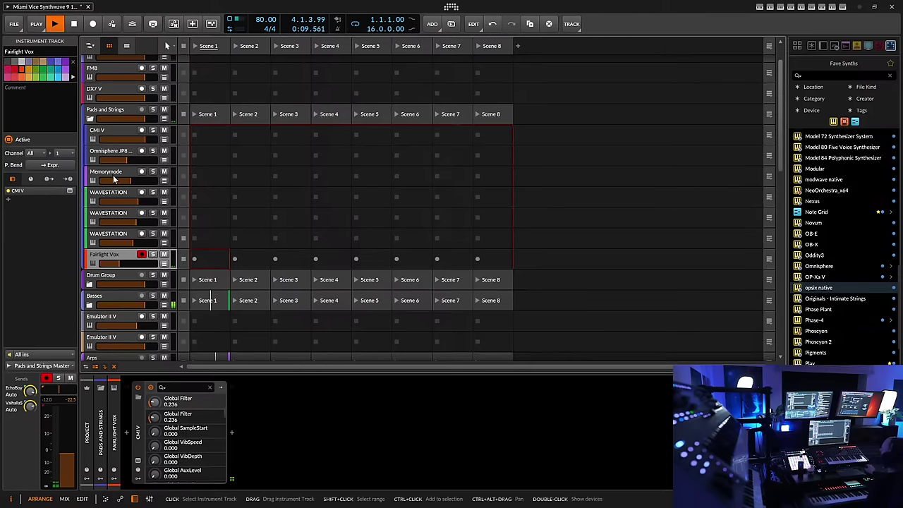
Record a clip into the Scene 1 slot of the WAVESTATION track directly above Fairlight Vox
left_click(111, 236)
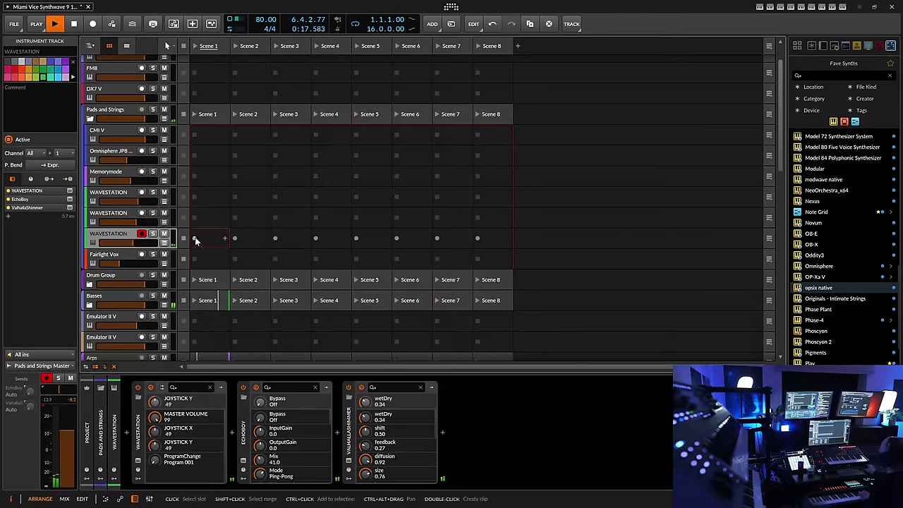
left_click(195, 239)
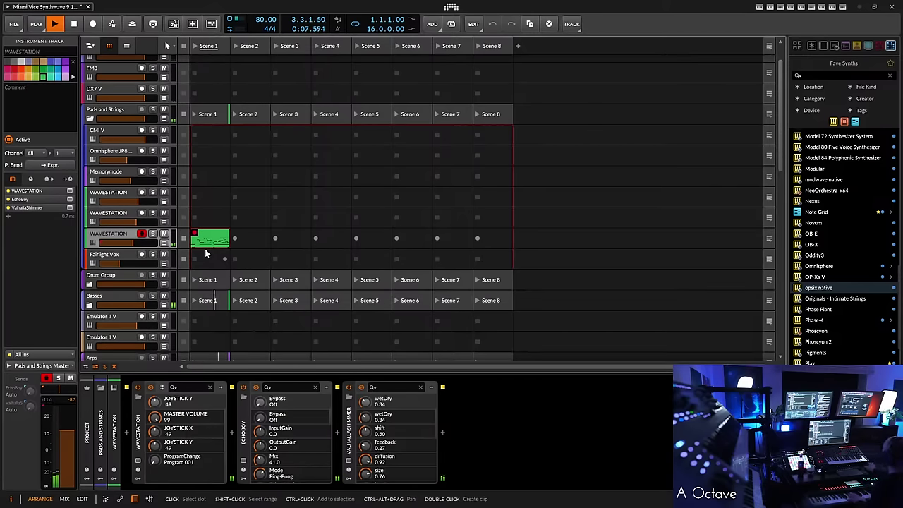
Audition the other two WAVESTATION tracks and the Omnisphere JP8 Pad track in the Pads and Strings group
left_click(118, 215)
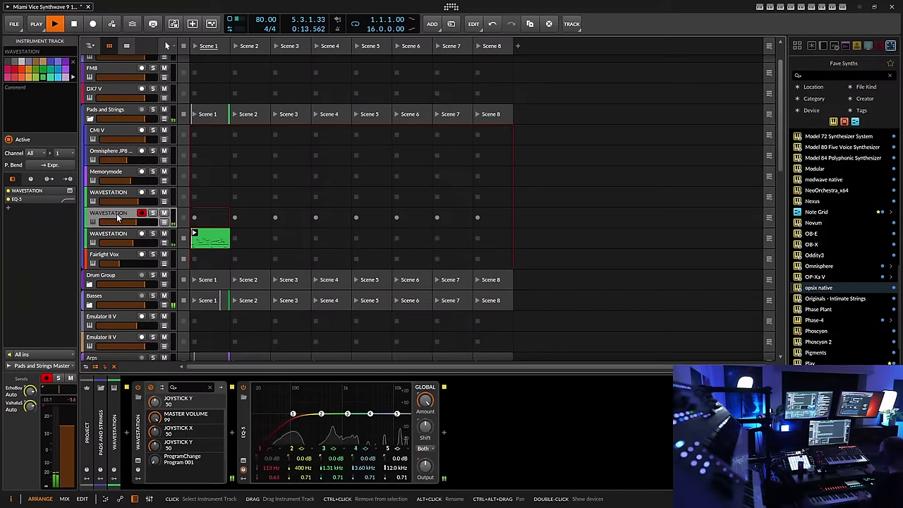
left_click(122, 194)
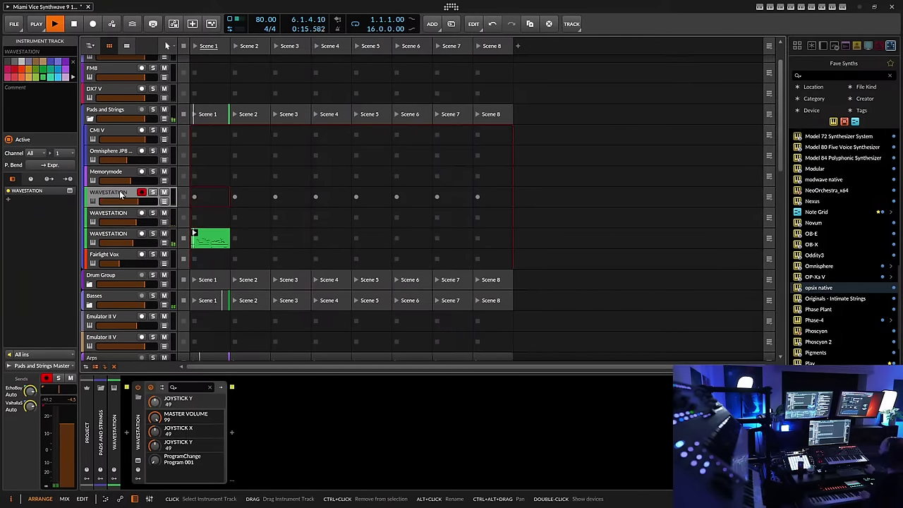
left_click(111, 153)
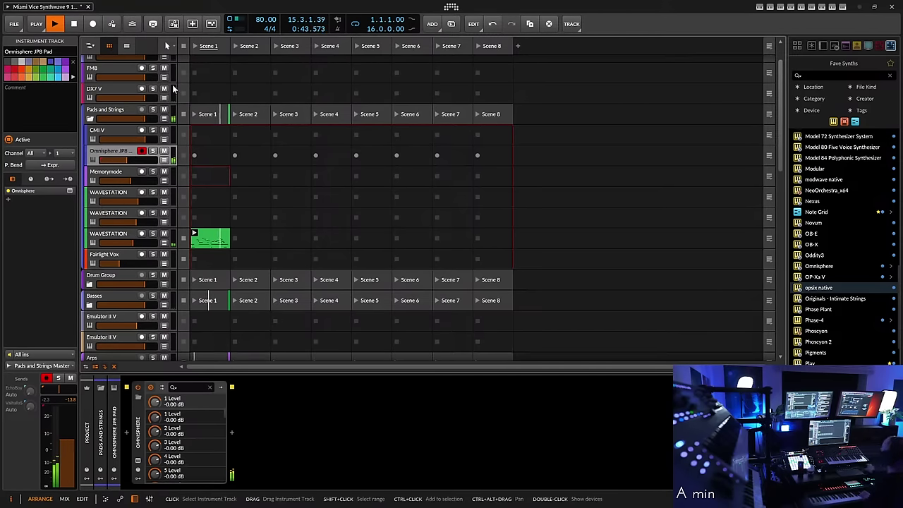
Expand the Basses group and open the Trillian Fingered Scene 1 clip to examine its notes and loop length
scroll(141, 261, "down", 4)
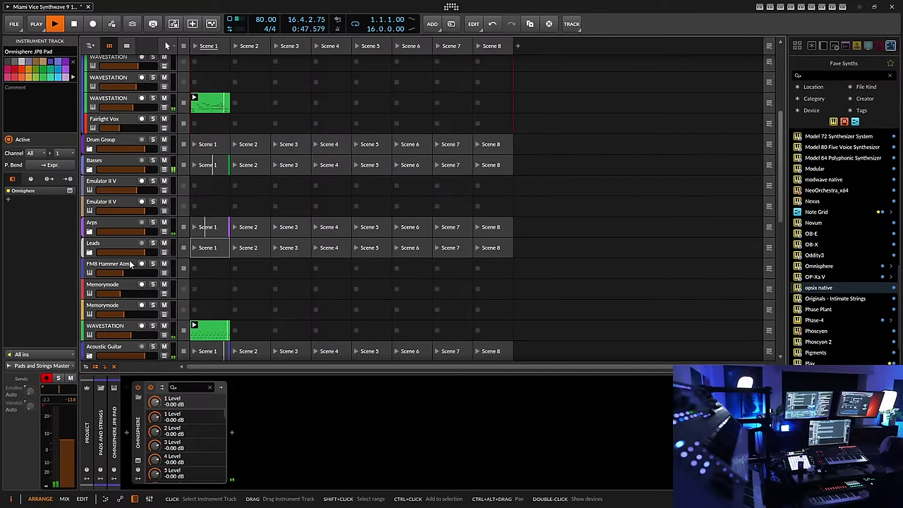
scroll(127, 263, "down", 5)
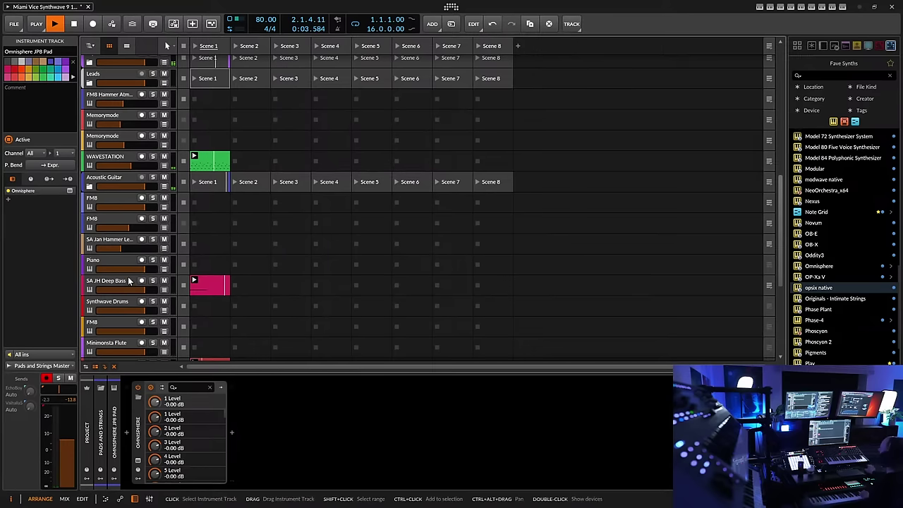
scroll(128, 280, "down", 5)
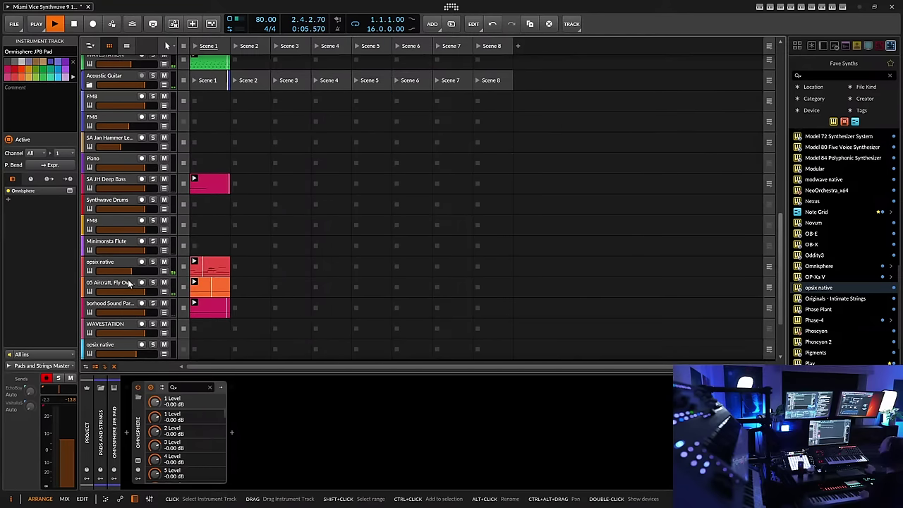
scroll(128, 282, "up", 10)
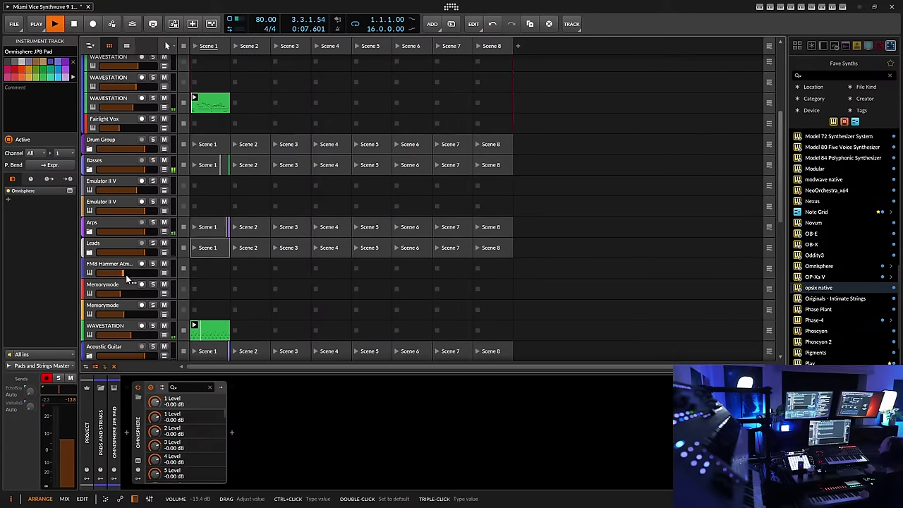
left_click(91, 170)
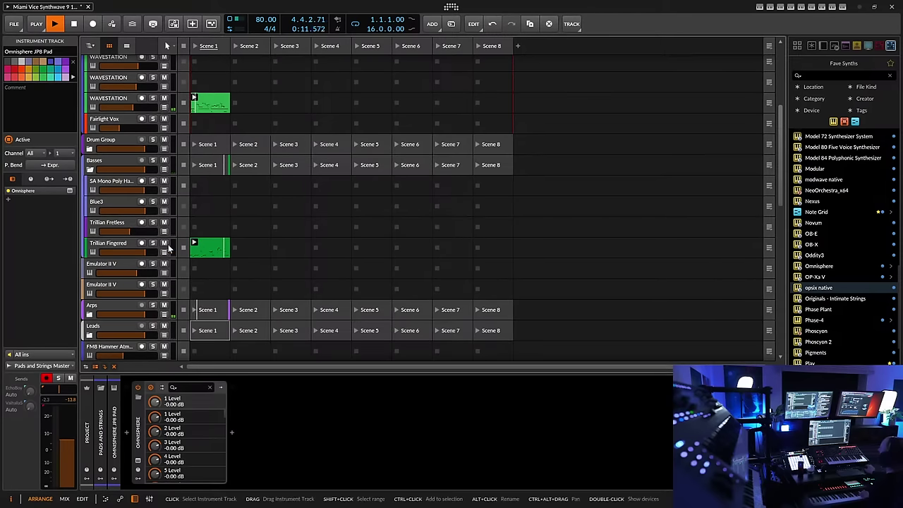
double_click(212, 247)
left_click_drag(303, 346, 292, 268)
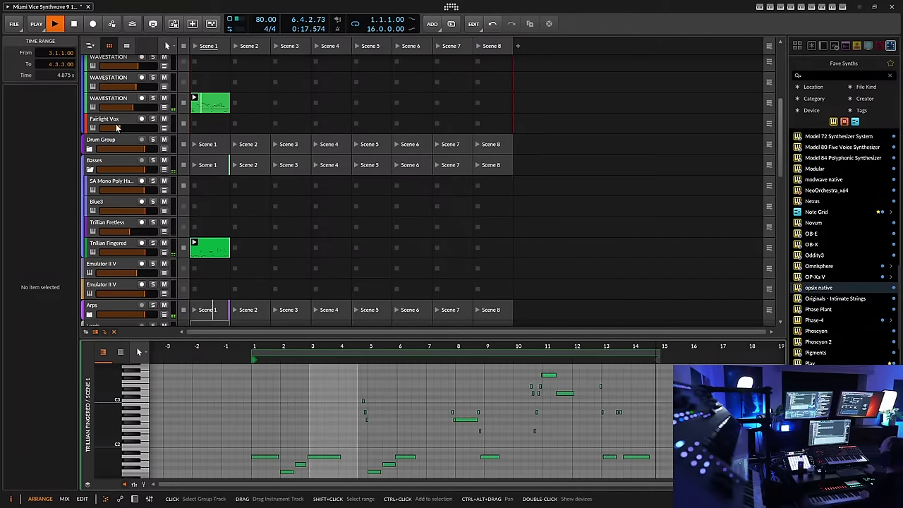
Create a clip in the Omnisphere JP8 Pad track's Scene 1 slot, set its loop length to 14 bars and show the track's devices again
scroll(121, 179, "up", 3)
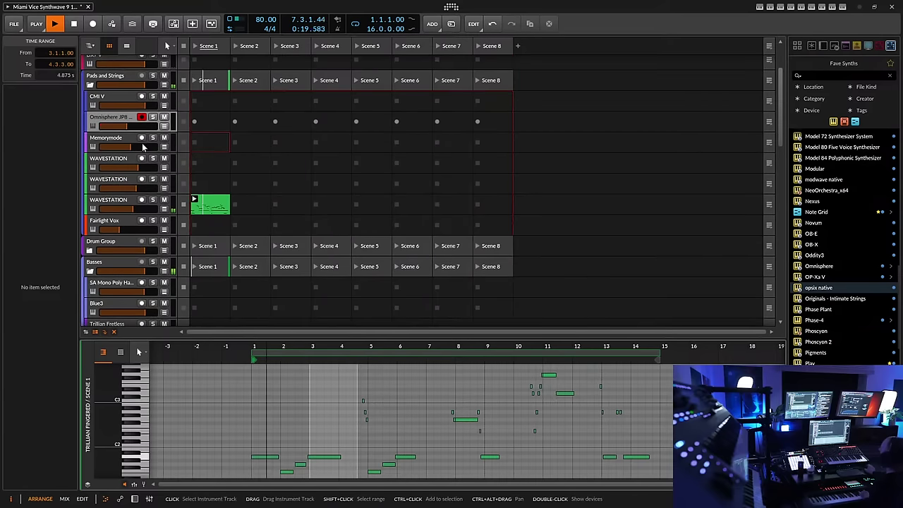
left_click(195, 123)
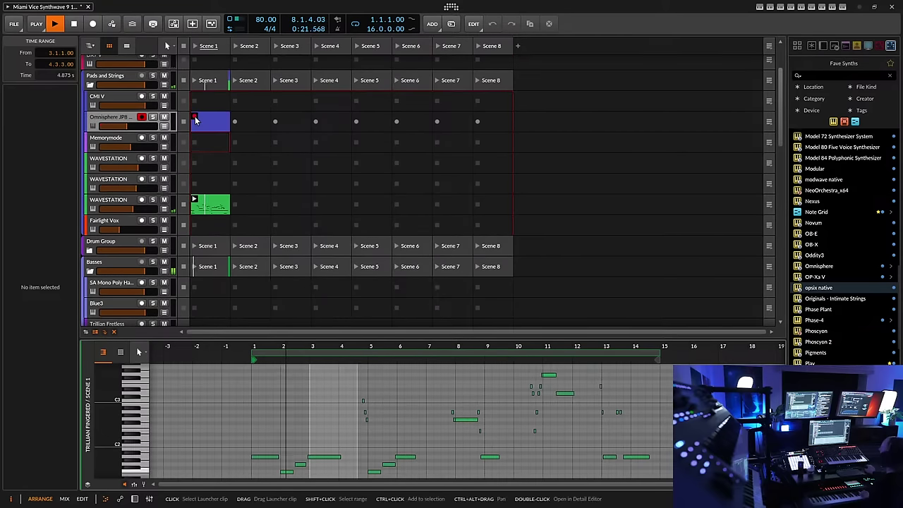
left_click(215, 122)
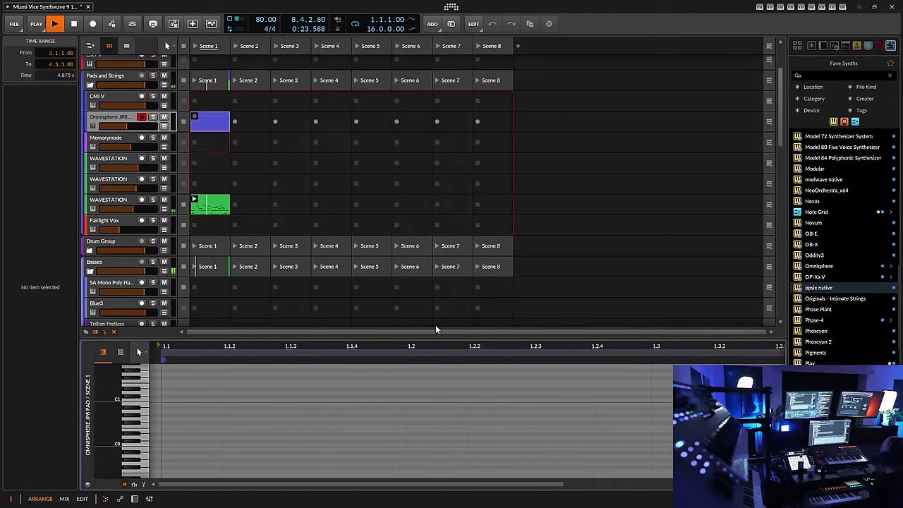
left_click_drag(632, 347, 775, 355)
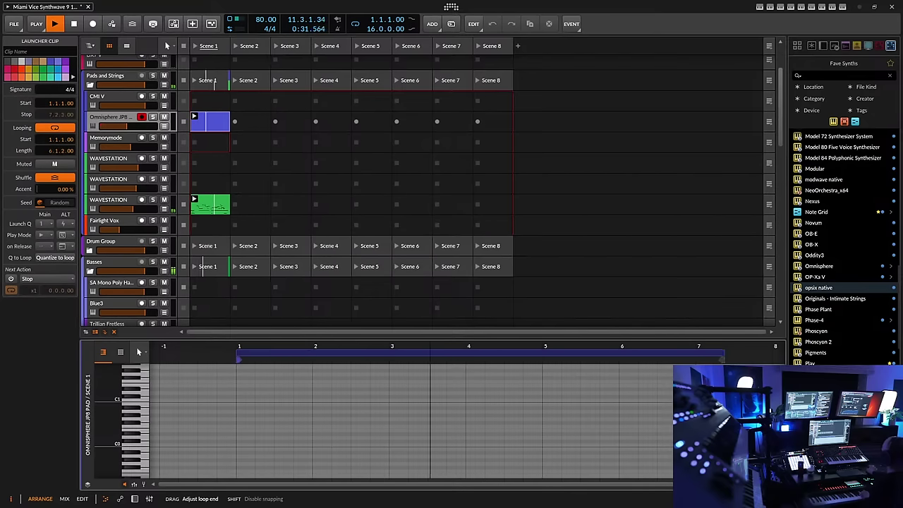
left_click_drag(321, 346, 421, 354)
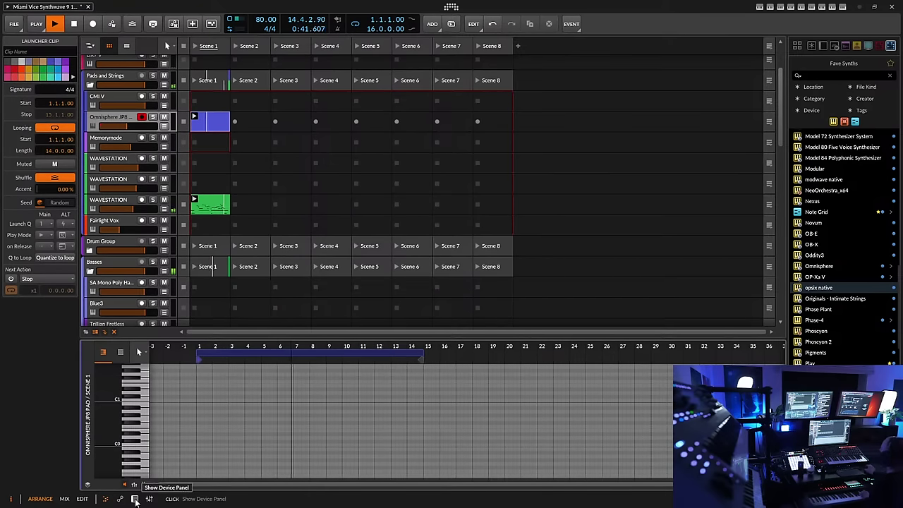
left_click(134, 498)
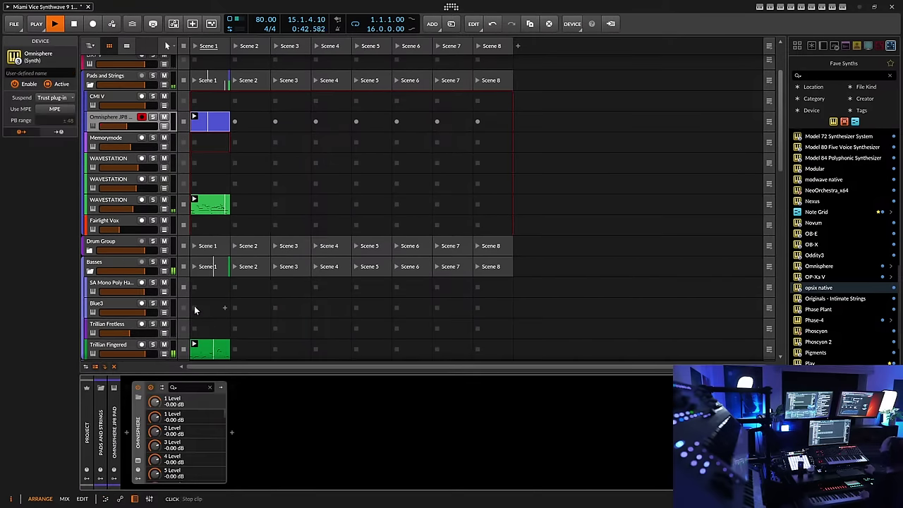
left_click(118, 121)
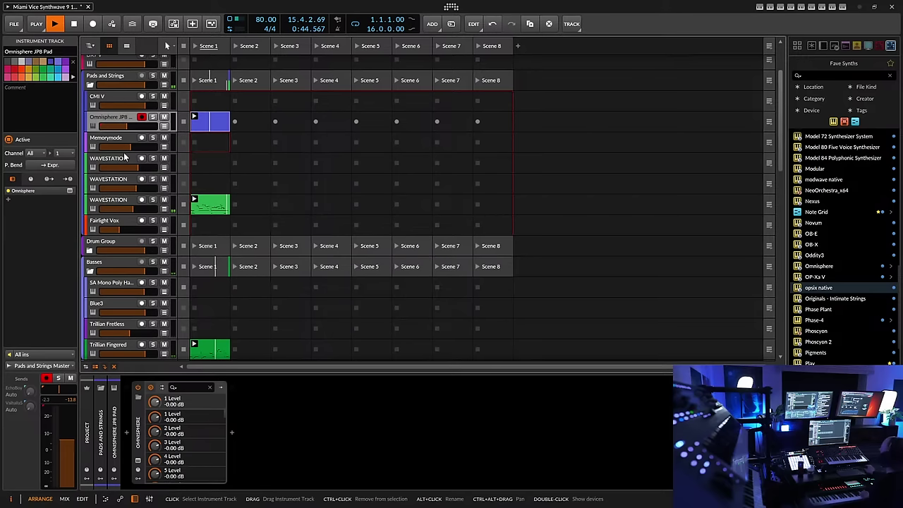
Copy the empty Omnisphere JP8 Pad clip into the Fairlight Vox track's Scene 1 slot
left_click(219, 121)
double_click(209, 219)
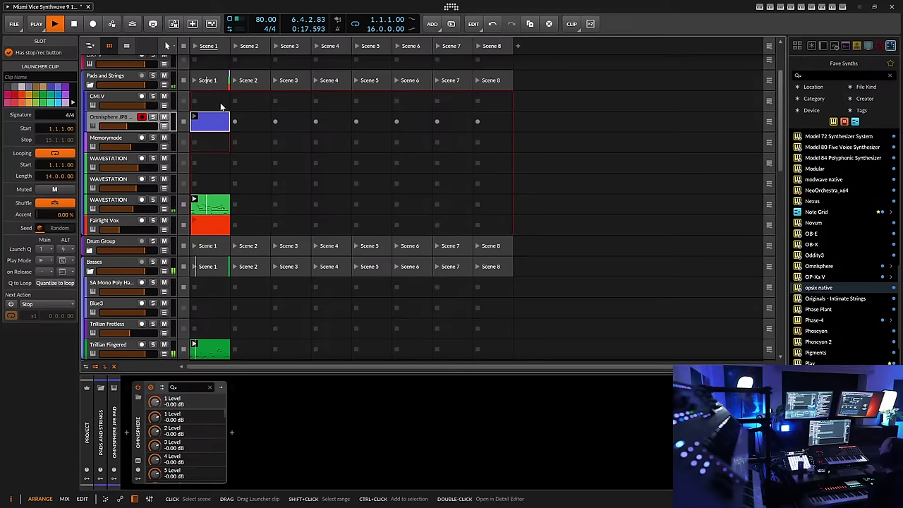
Launch Scene 1 and overdub a pad part into the playing Omnisphere JP8 Pad clip, ending with overdub switched off
scroll(216, 215, "down", 2)
scroll(216, 220, "up", 2)
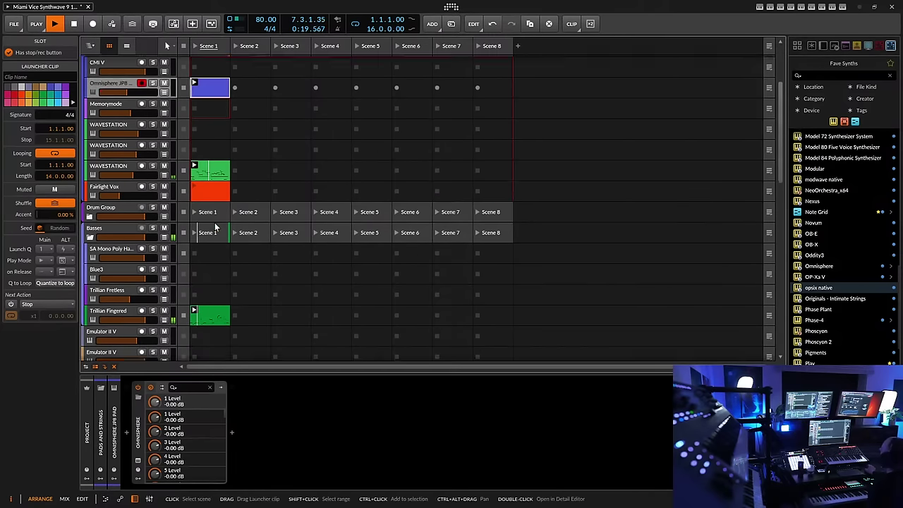
left_click(195, 45)
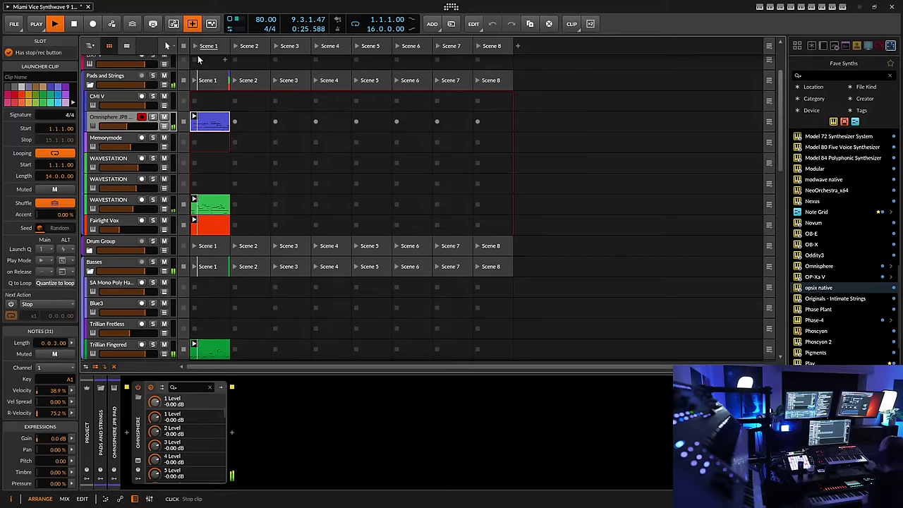
left_click(191, 26)
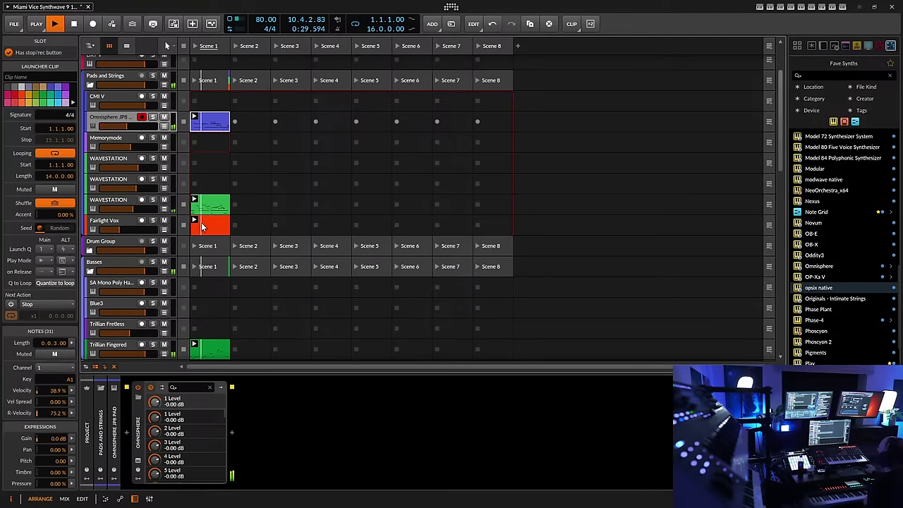
Select the Fairlight Vox track and overdub a vox part into its playing Scene 1 clip, ending with overdub switched off
left_click(124, 225)
left_click(117, 220)
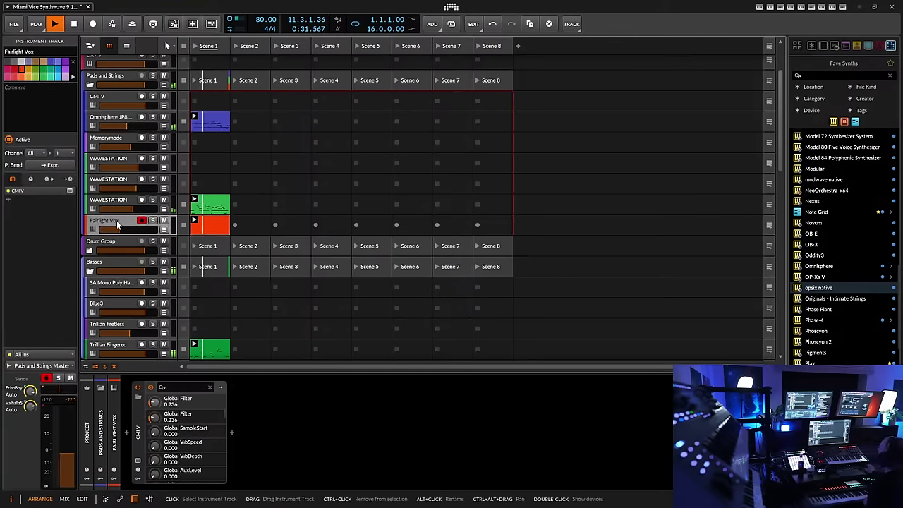
left_click(192, 23)
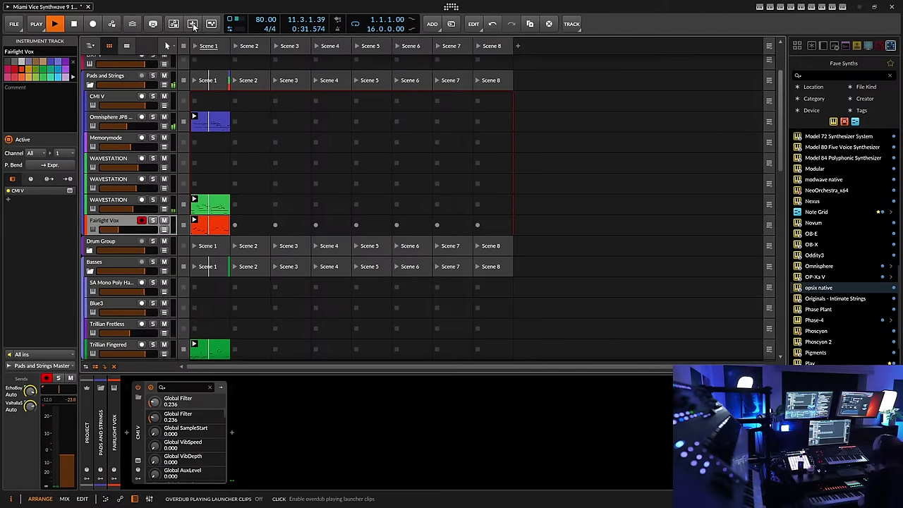
Save the project and collapse the Pads and Strings group
left_click(13, 23)
left_click(27, 69)
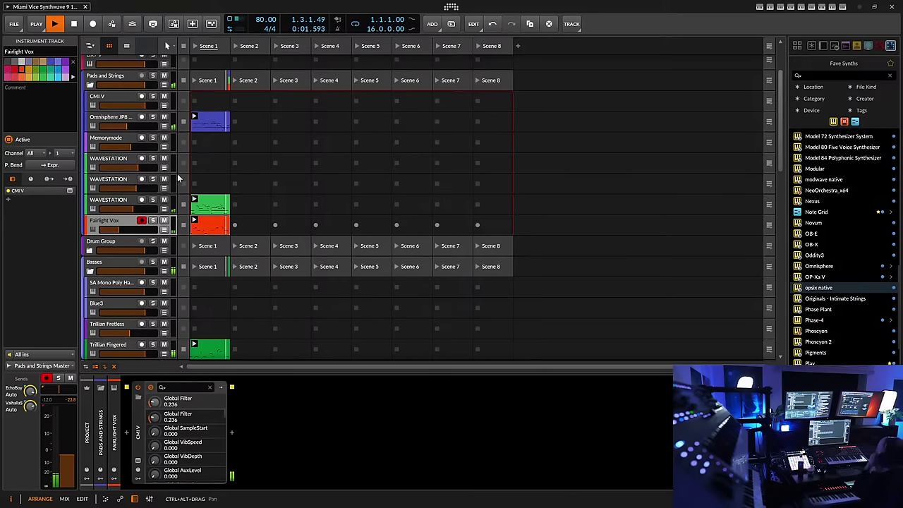
key("Left")
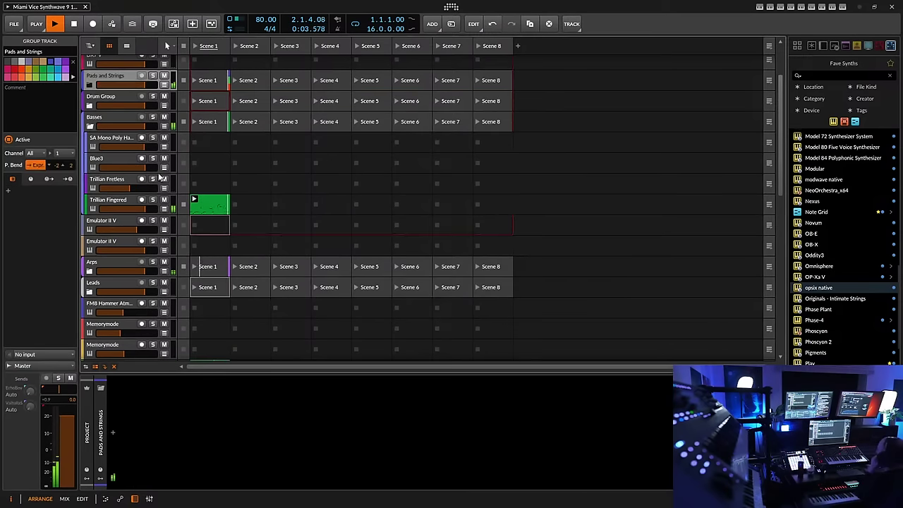
Audition the DX7 V track and the FM8 track directly above it as candidate instruments
scroll(161, 179, "up", 3)
left_click(103, 127)
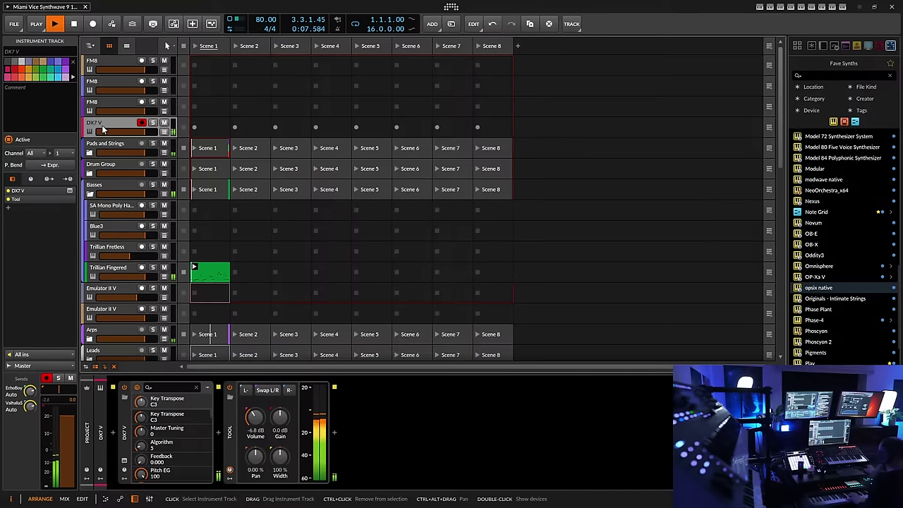
left_click(111, 102)
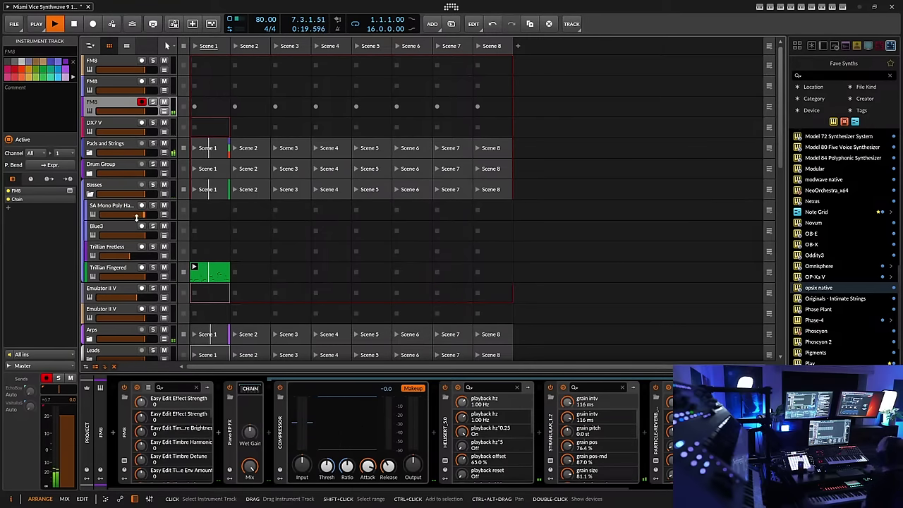
Record a 14-bar looping clip in the Piano track's Scene 1 slot and open it in the note editor
scroll(170, 266, "down", 6)
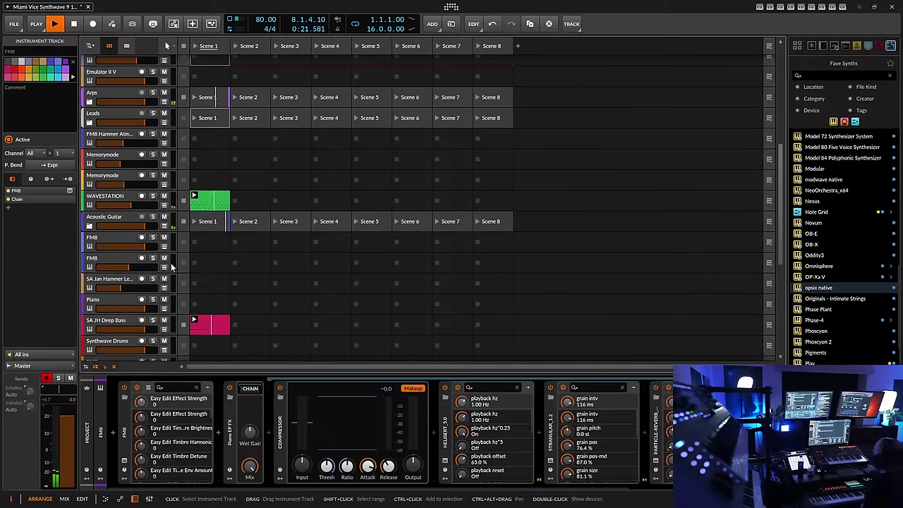
scroll(171, 266, "down", 3)
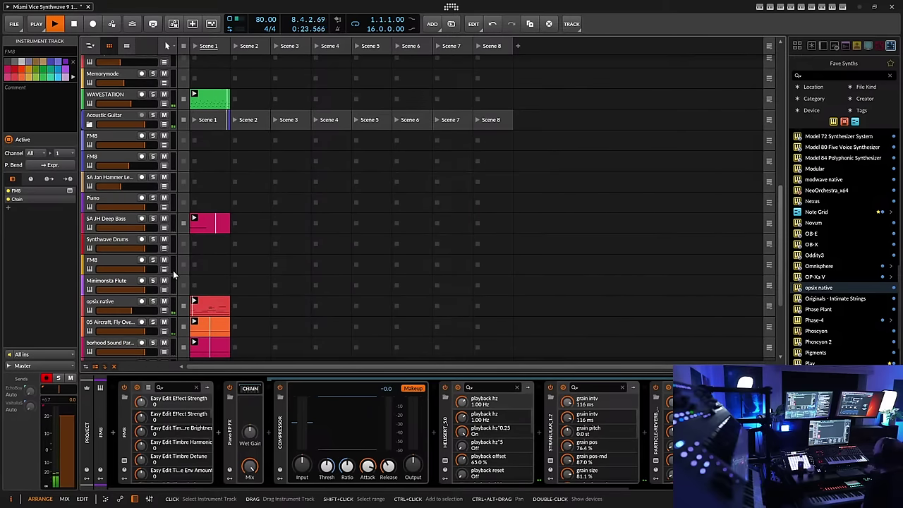
left_click(120, 198)
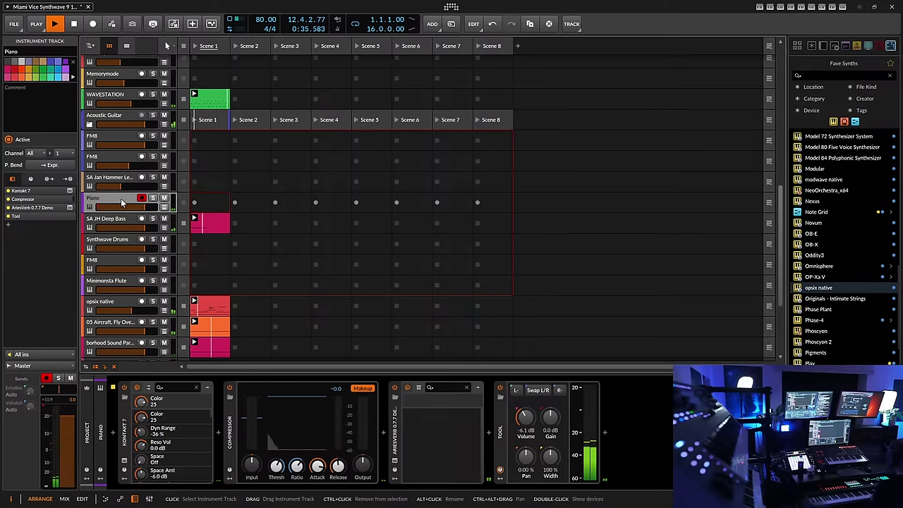
left_click(195, 202)
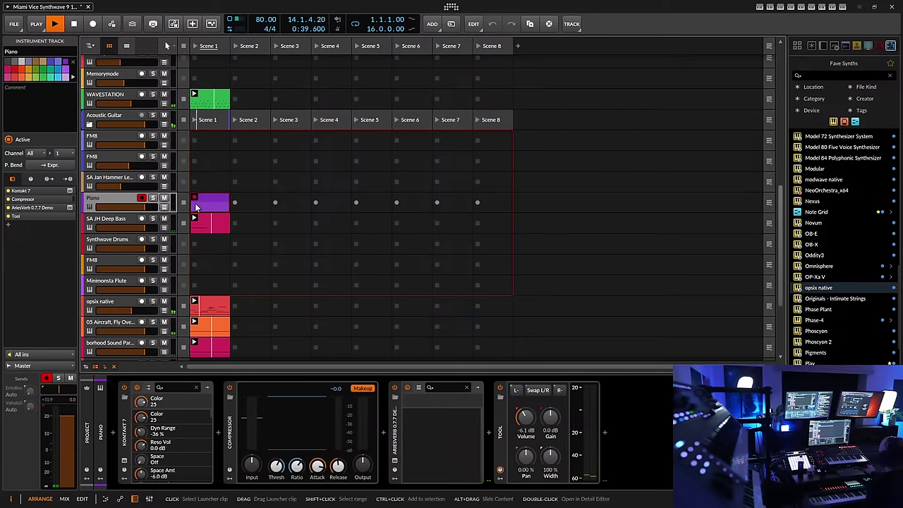
double_click(196, 205)
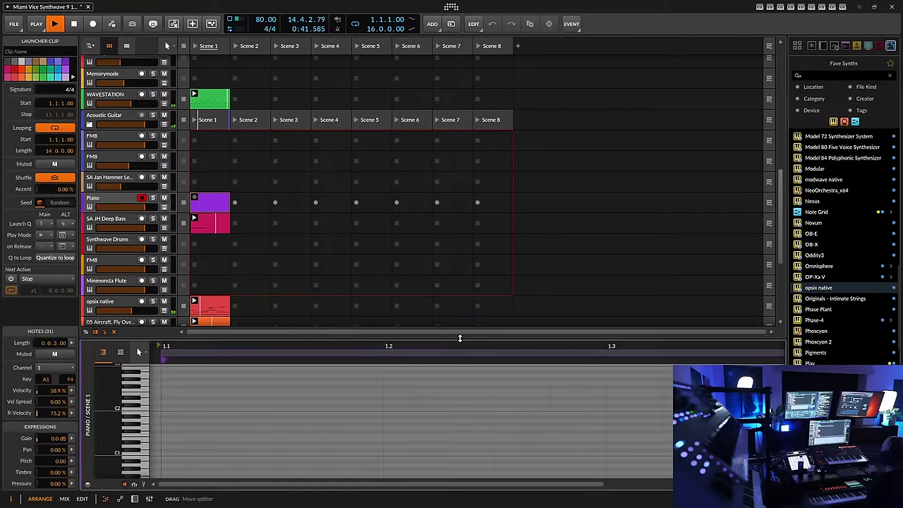
left_click_drag(462, 347, 736, 356)
left_click_drag(592, 347, 361, 353)
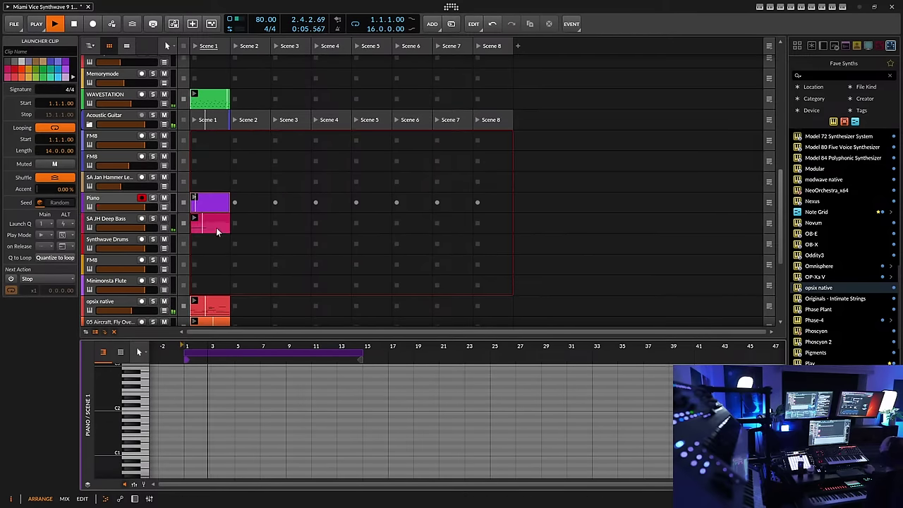
Overdub a piano part into the Piano track's playing Scene 1 clip and switch launcher overdub off
left_click(118, 201)
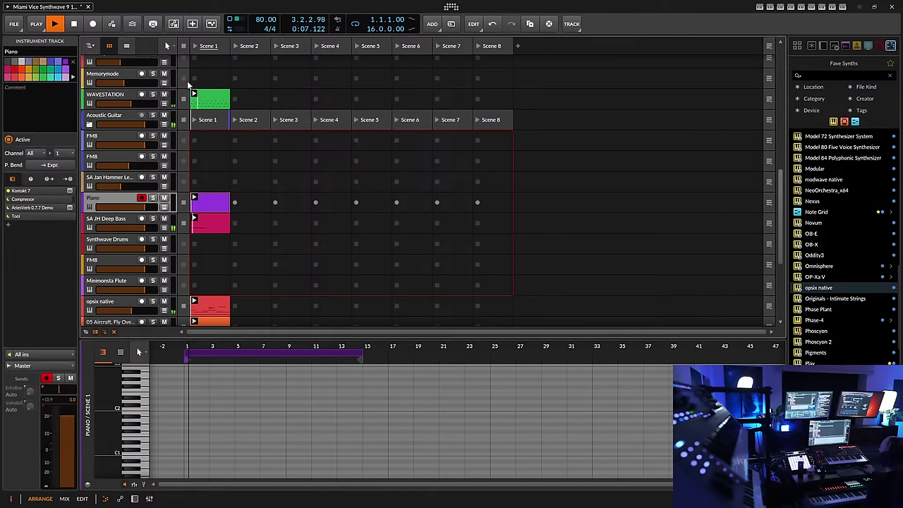
left_click(195, 25)
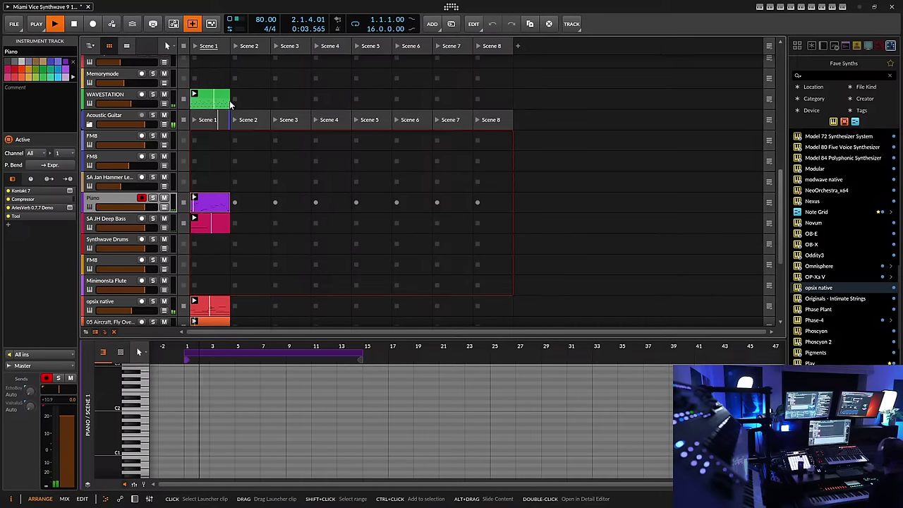
left_click(192, 24)
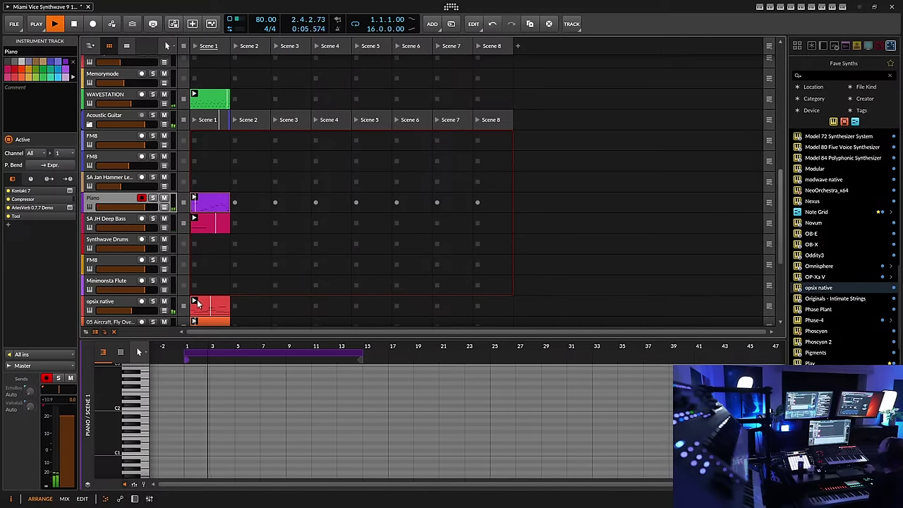
Lower the Tool device's volume on the Piano track to -8.2 dB and save the project
double_click(122, 201)
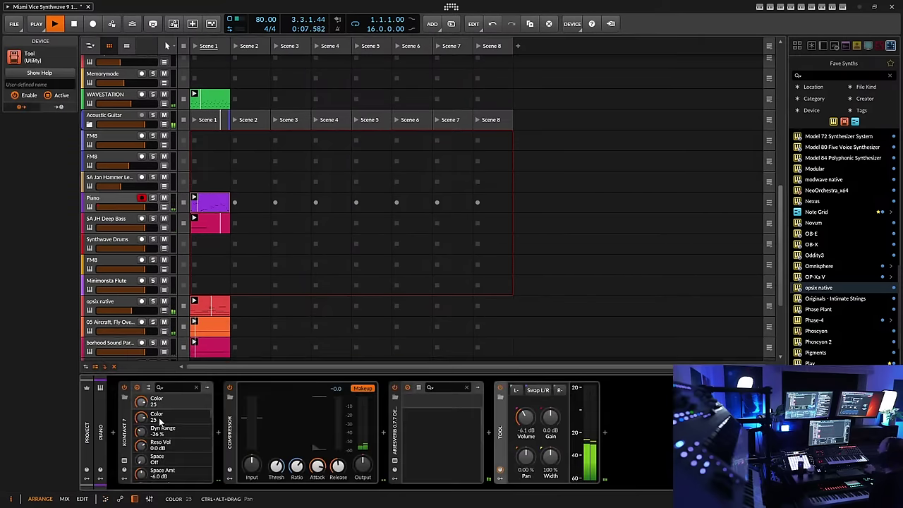
left_click(122, 202)
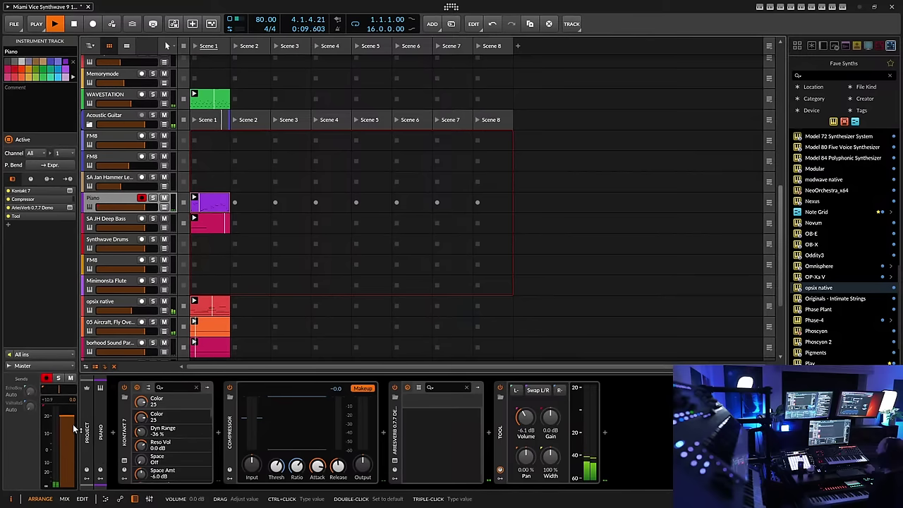
left_click_drag(525, 417, 525, 430)
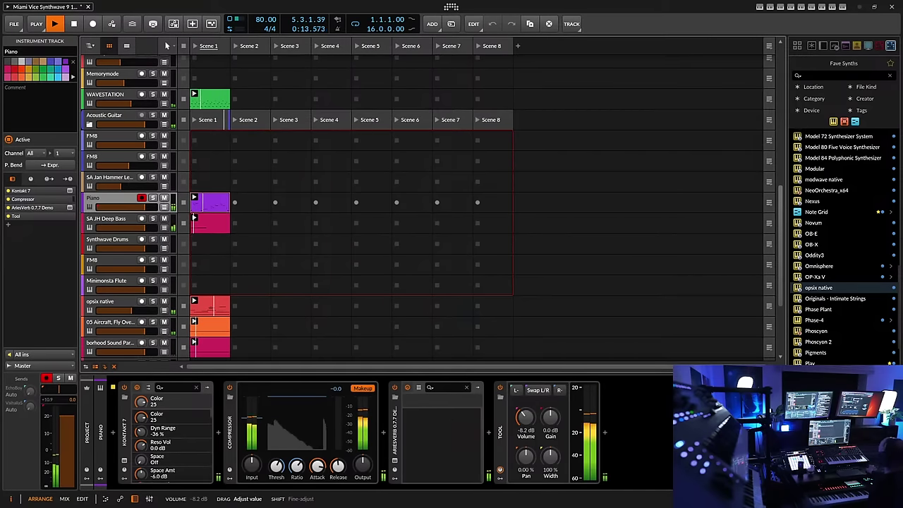
left_click(13, 23)
left_click(26, 68)
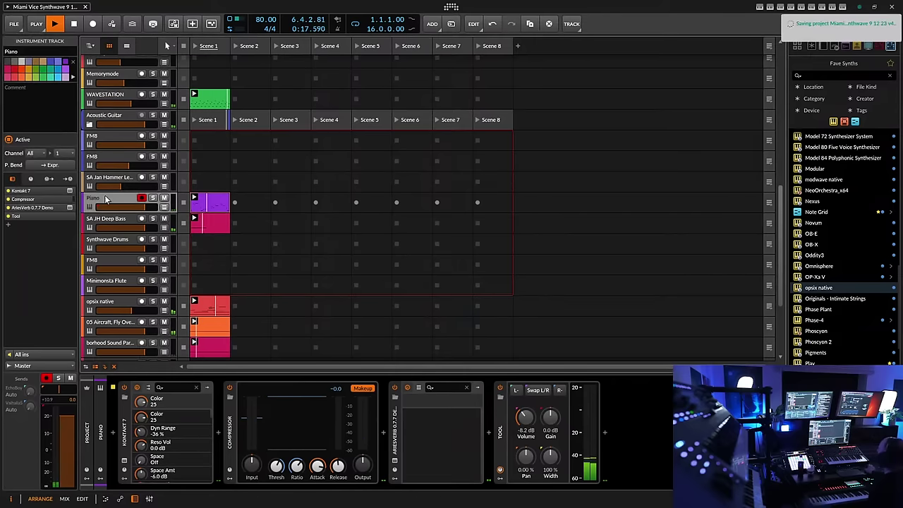
Expand the Drum Group, record a Scene 1 clip on the Amb Drums + Extra Snares track, and open it for note editing
scroll(107, 198, "up", 3)
scroll(108, 198, "up", 5)
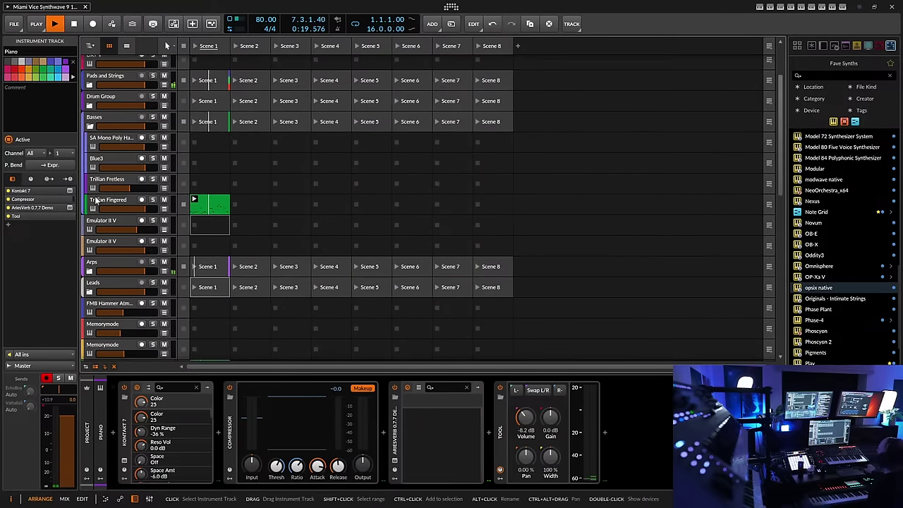
left_click(90, 174)
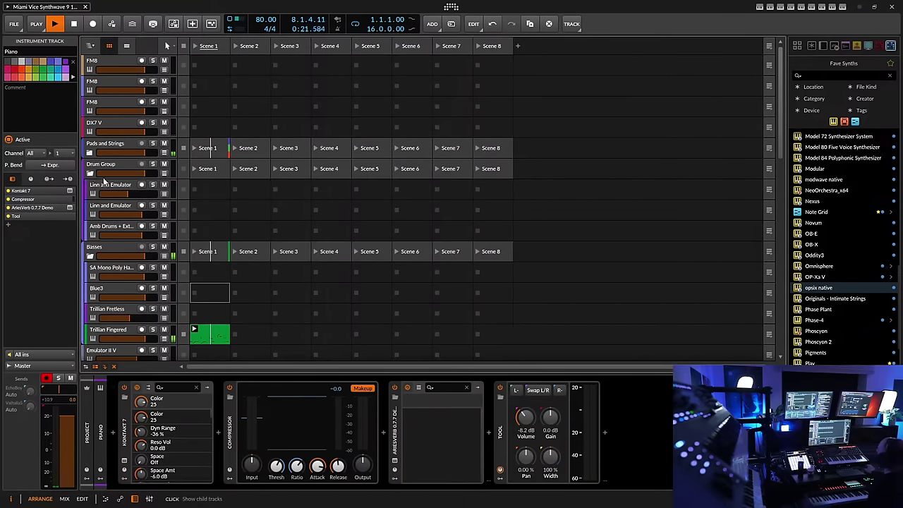
left_click(103, 228)
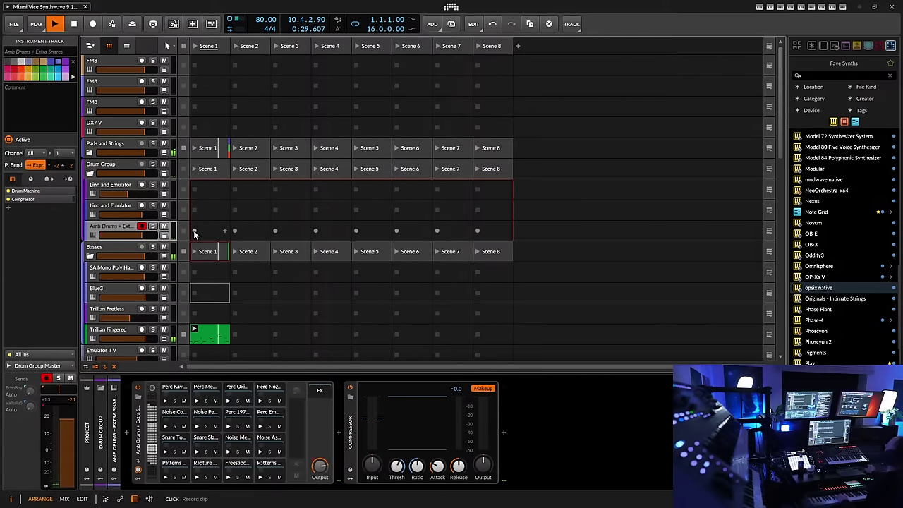
left_click(194, 230)
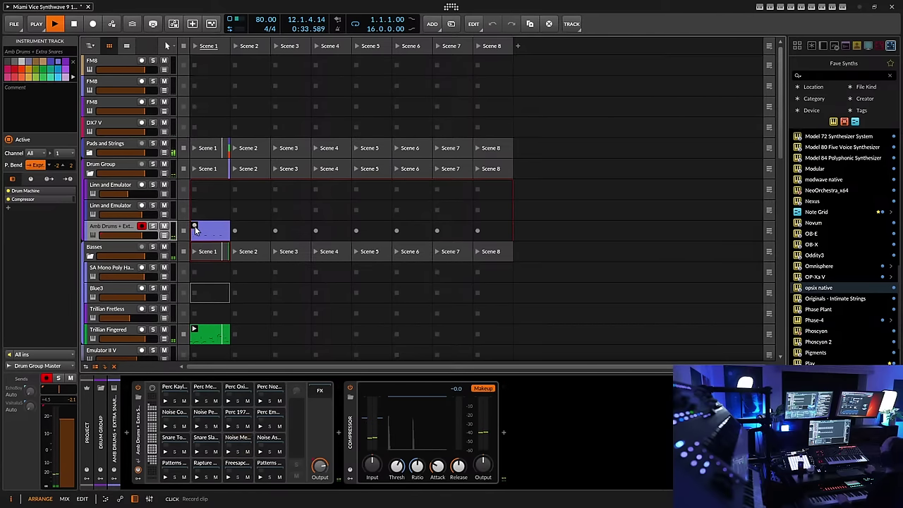
double_click(196, 229)
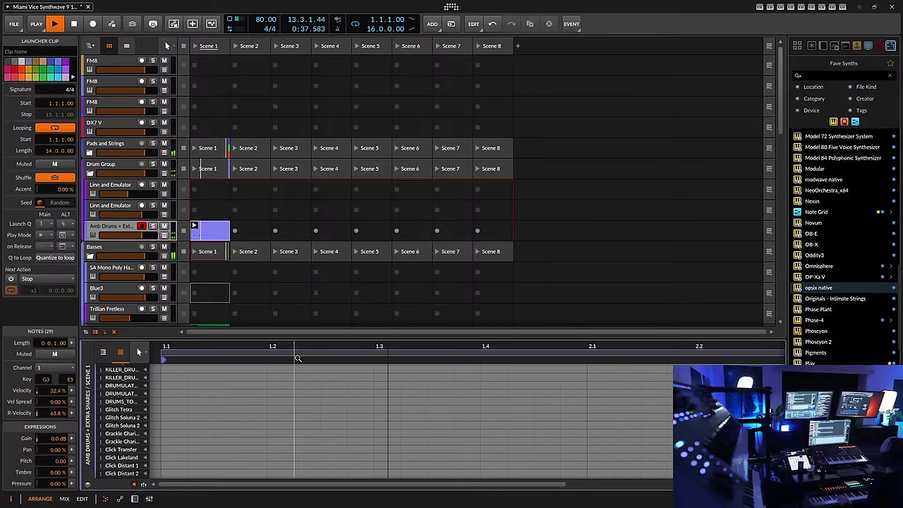
Move the fourth F#1 note of the Amb Drums clip to 1.4.4.00
scroll(299, 362, "down", 5)
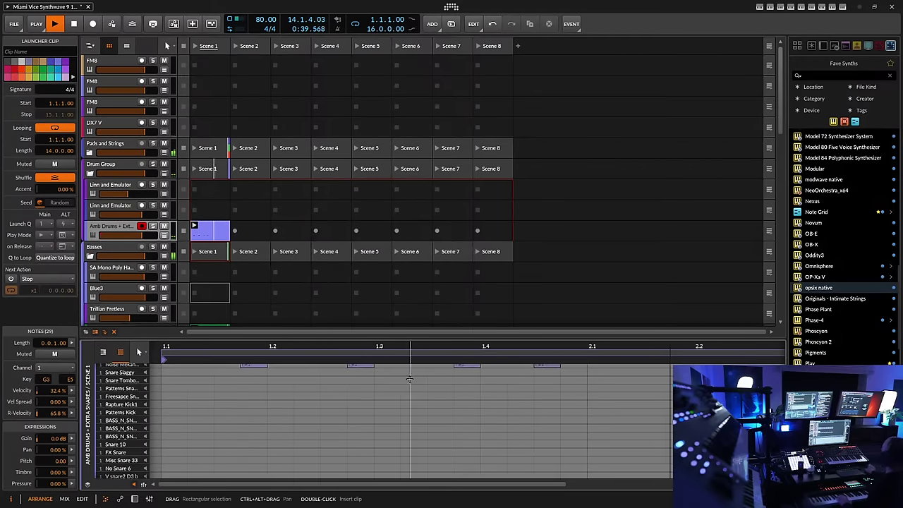
scroll(337, 395, "up", 3)
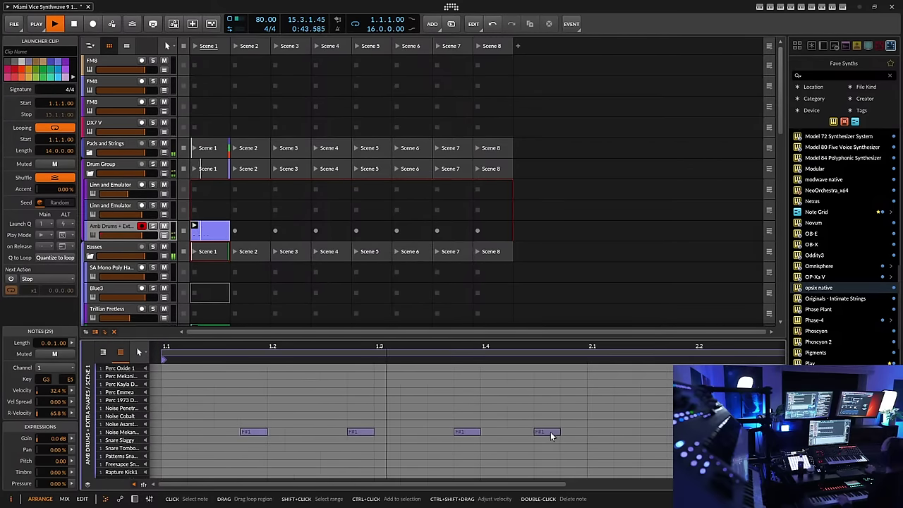
left_click_drag(551, 435, 578, 435)
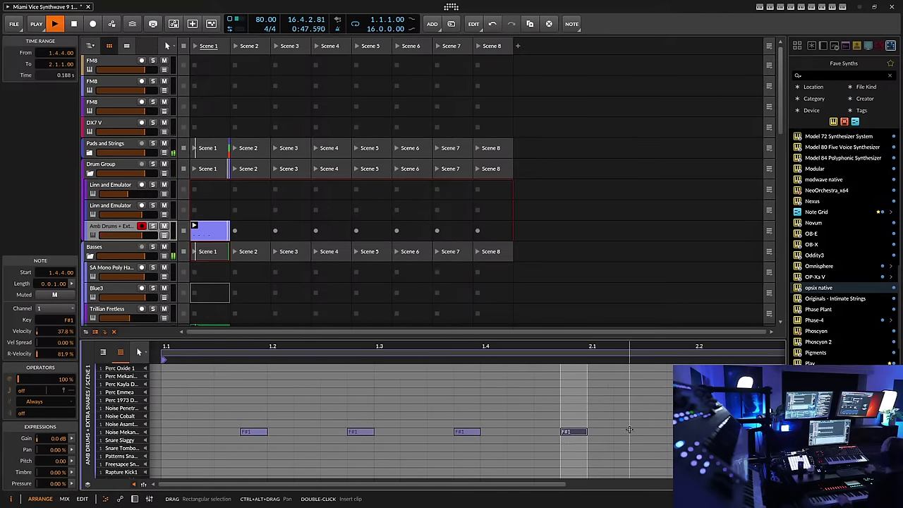
Arrange the F#1 notes on the third sixteenth of every beat, repeating the pattern across bars 1 and 2
left_click(652, 403)
left_click_drag(652, 403, 648, 426)
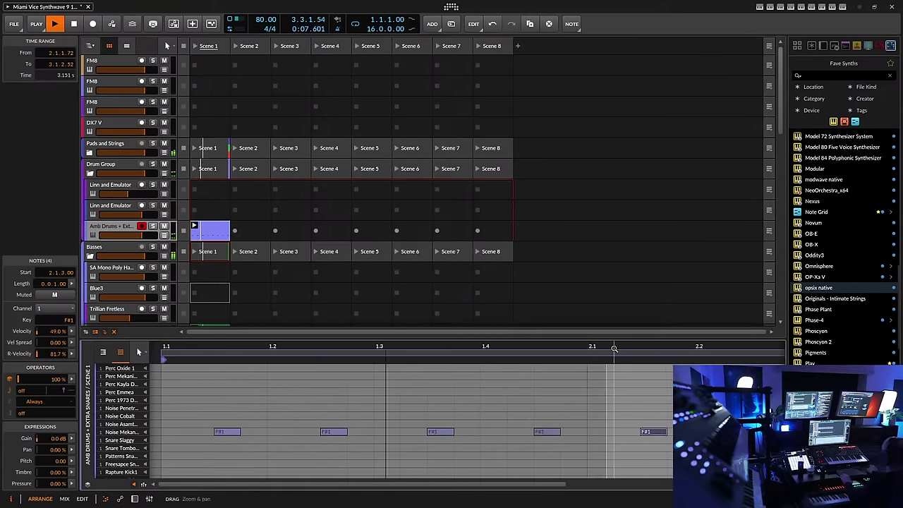
left_click_drag(616, 353, 452, 371)
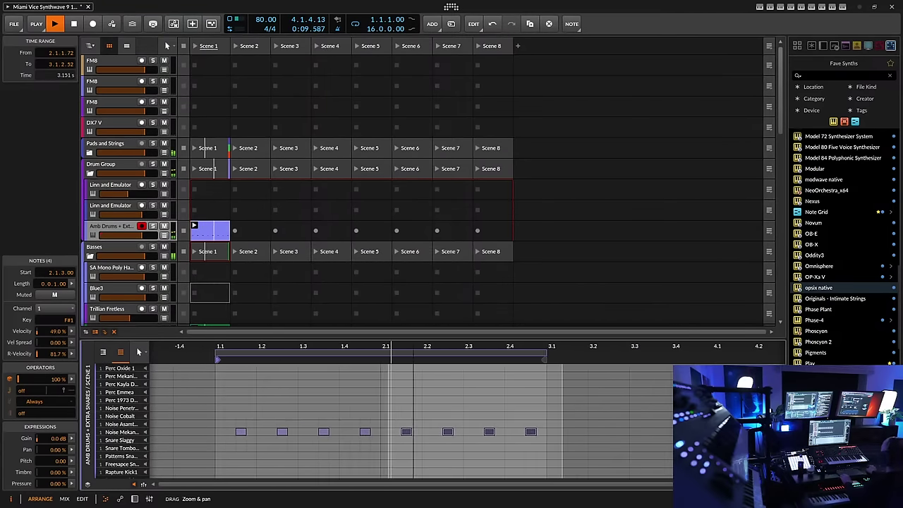
Adjust the envelope attack of the Noise Mekanix 1 pad's Sampler and set its decay time to 42.7 ms
left_click(135, 499)
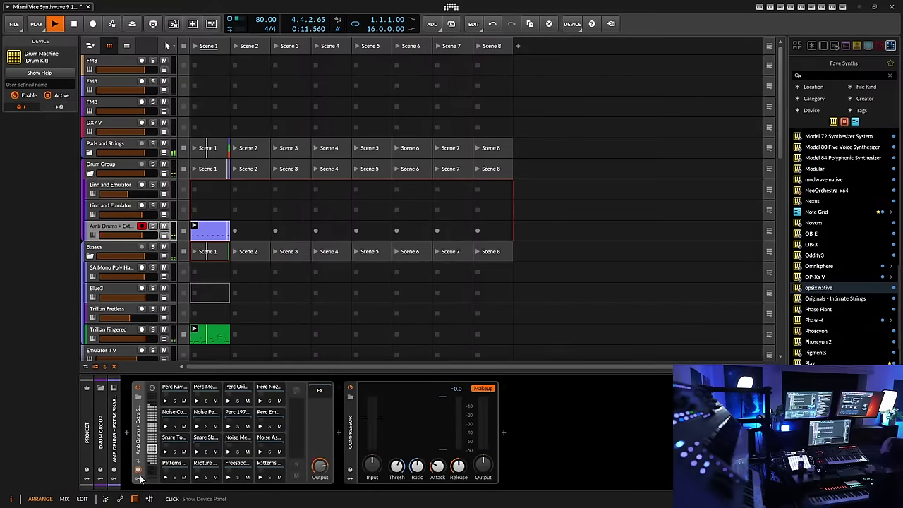
left_click(237, 437)
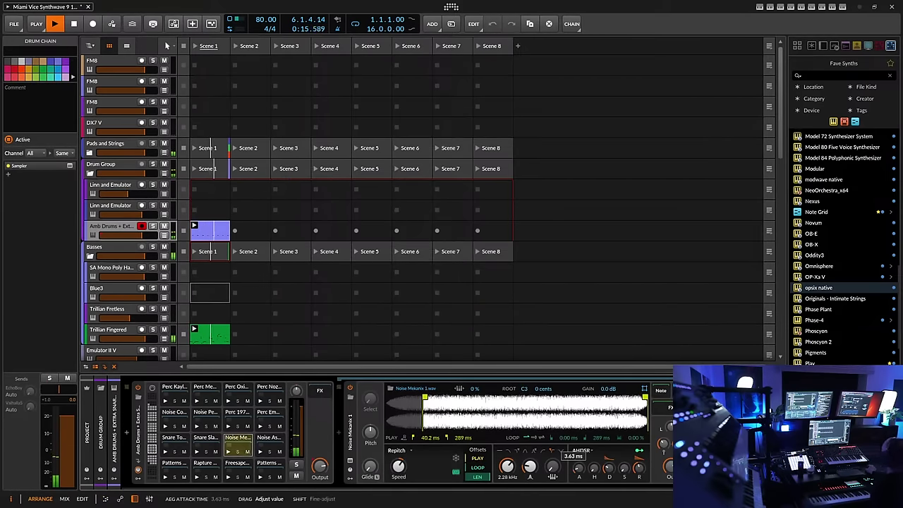
left_click_drag(579, 467, 578, 461)
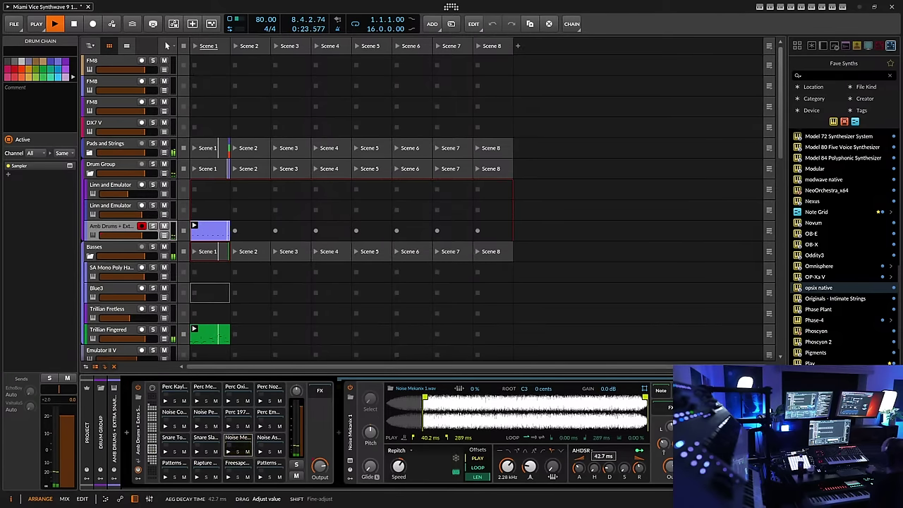
Add the EchoBoy delay to the Noise Mekanix 1 pad's device chain and move its plug-in window clear of the lower tracks
left_click(319, 389)
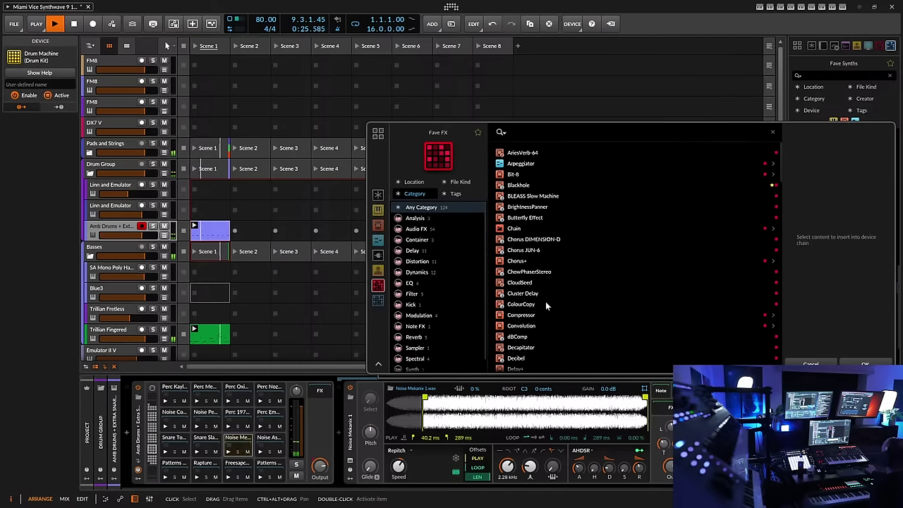
scroll(544, 303, "down", 7)
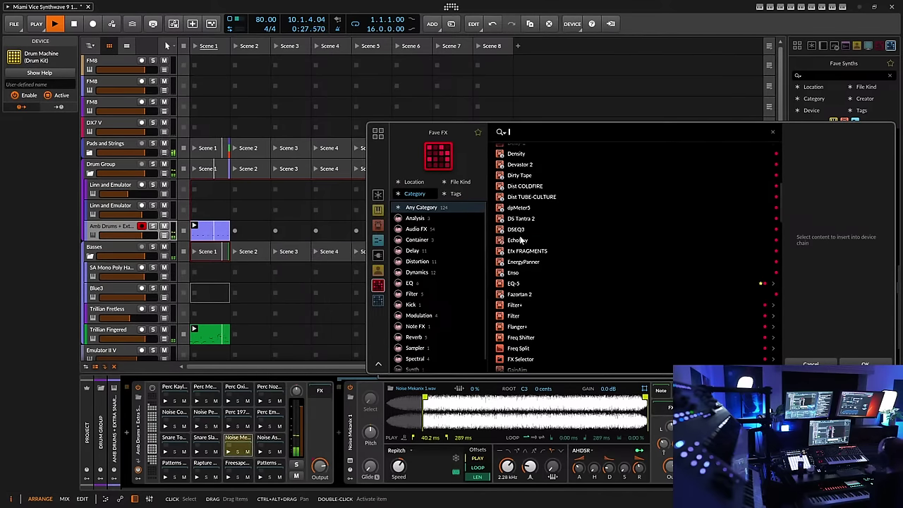
left_click(519, 240)
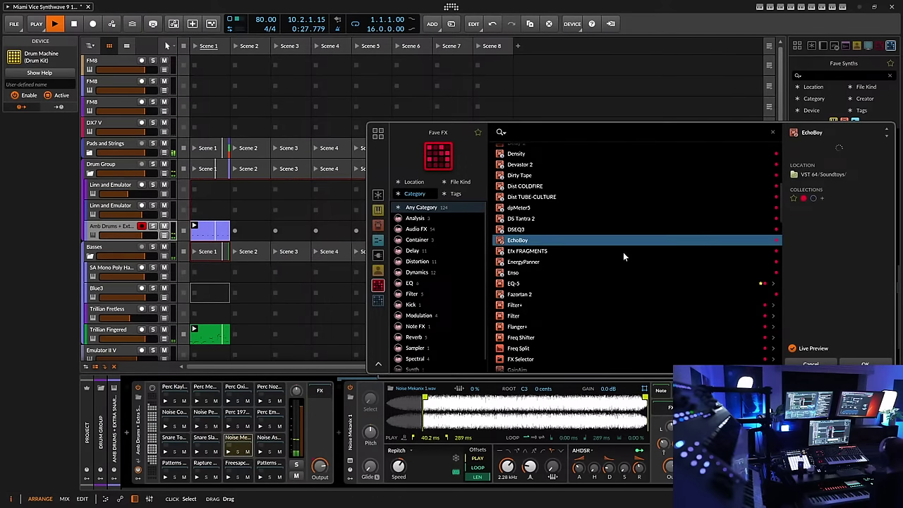
left_click(865, 362)
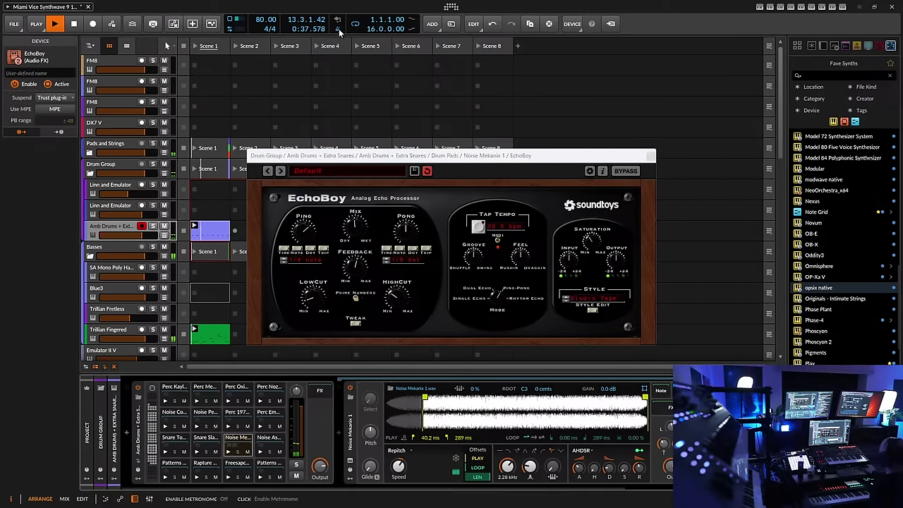
left_click_drag(437, 149, 394, 84)
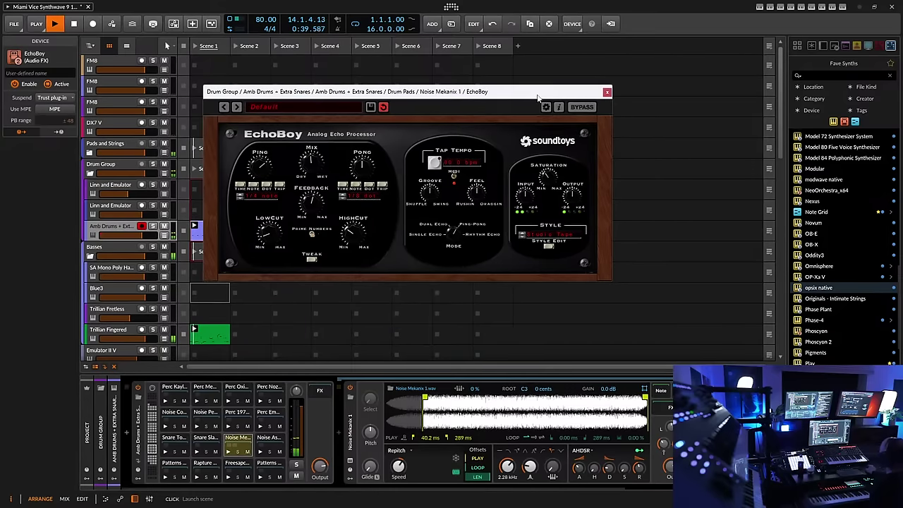
Lower the Amb Drums + Extra Snares track's volume to -5.6 dB and overdub Linn drum hits on every beat into its Scene 1 clip
left_click(606, 92)
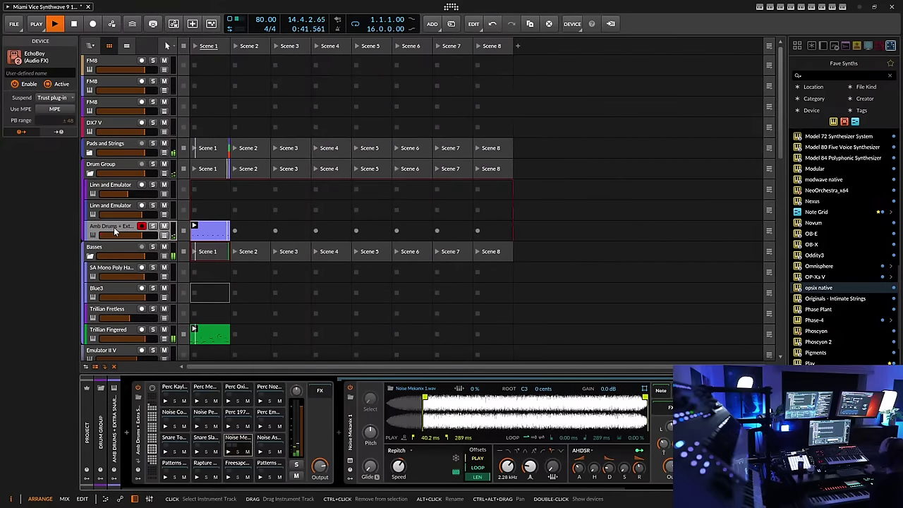
left_click(86, 427)
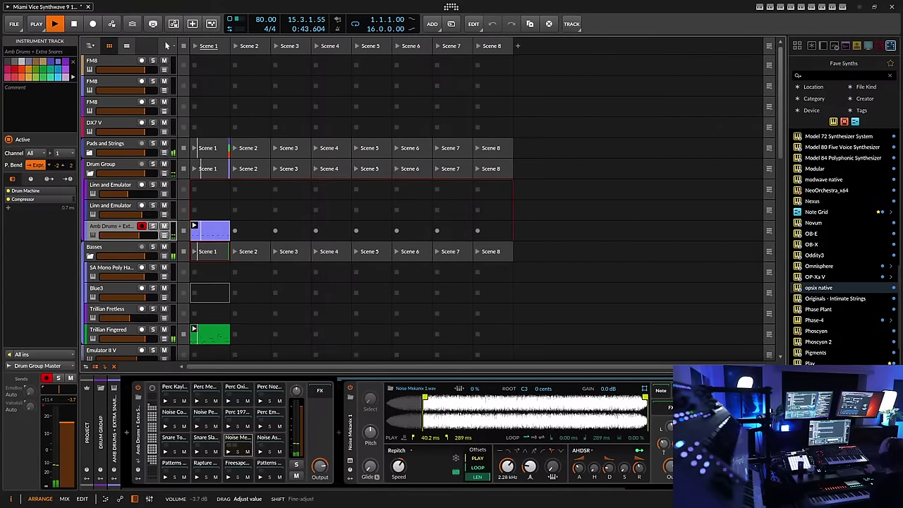
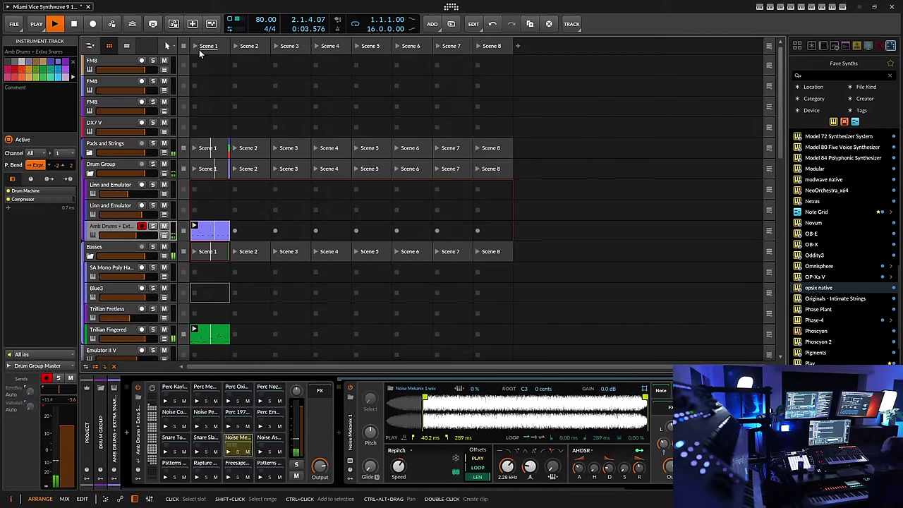
left_click(192, 25)
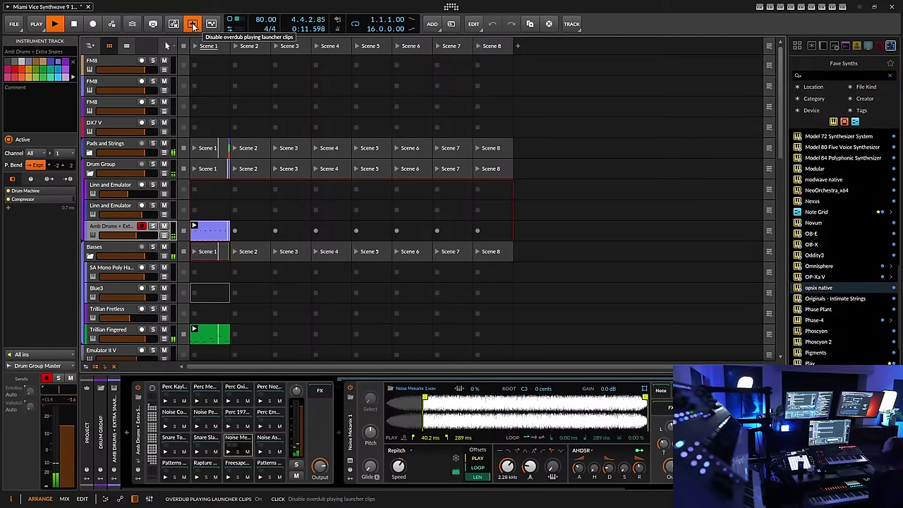
left_click(192, 25)
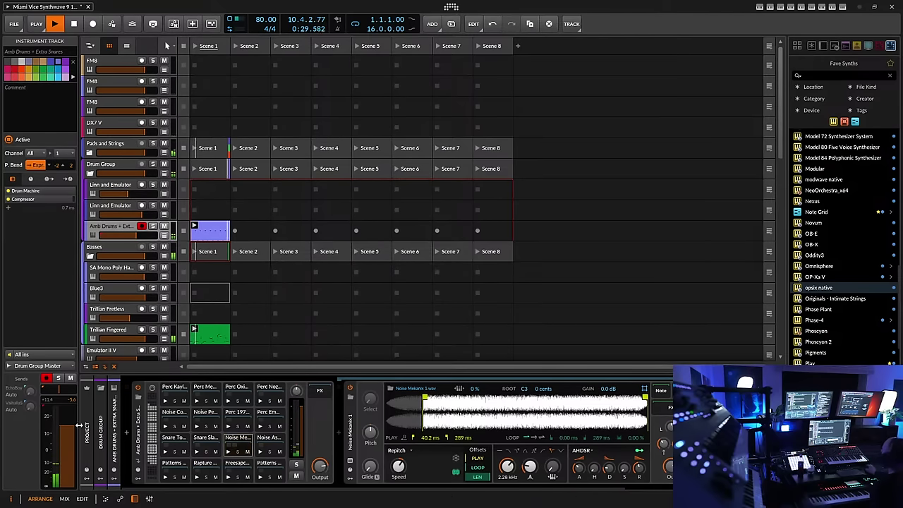
On the first BASIC_LINN pad's Sampler, set the sample start to 8.68 ms and sustain to 0%, and adjust the envelope decay
scroll(169, 471, "down", 2)
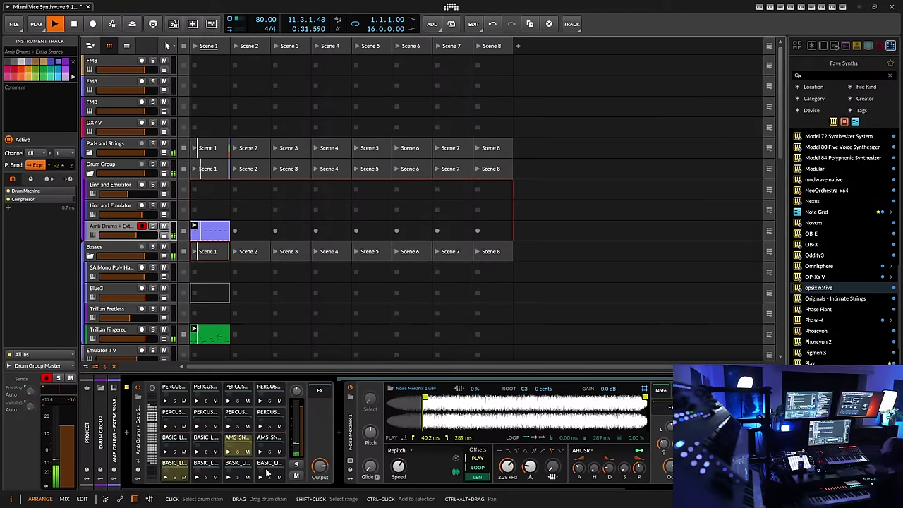
left_click(169, 471)
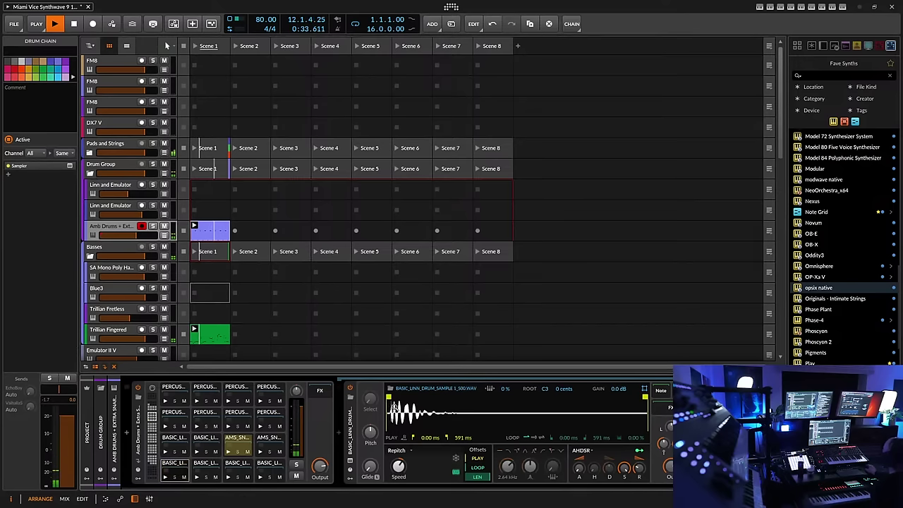
left_click_drag(389, 398, 393, 399)
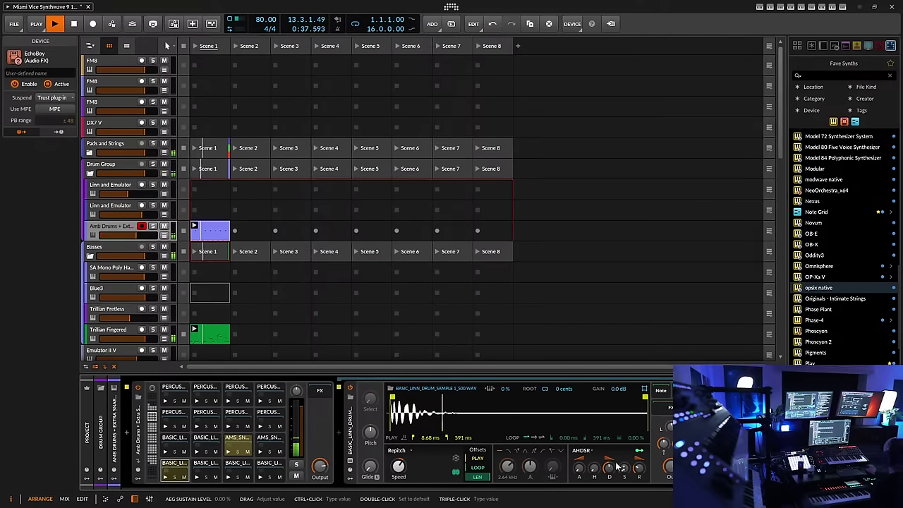
left_click_drag(609, 468, 609, 462)
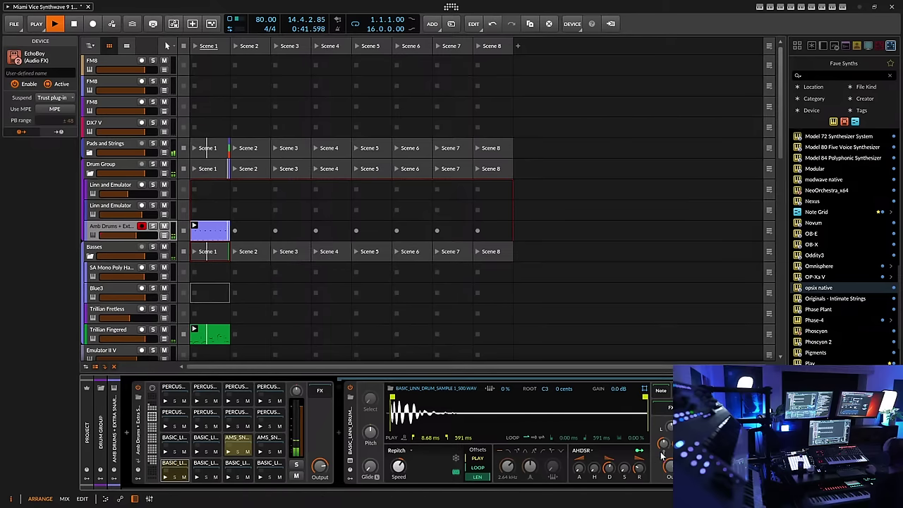
left_click_drag(663, 443, 663, 442)
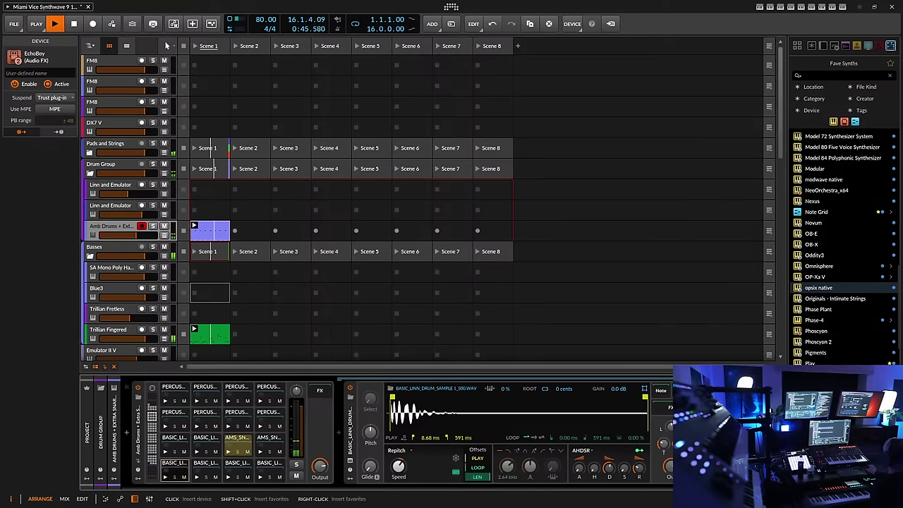
Insert the EQ-5 equalizer from the Fave FX collection into the Linn drum pad's effects chain
left_click(671, 423)
scroll(536, 275, "down", 12)
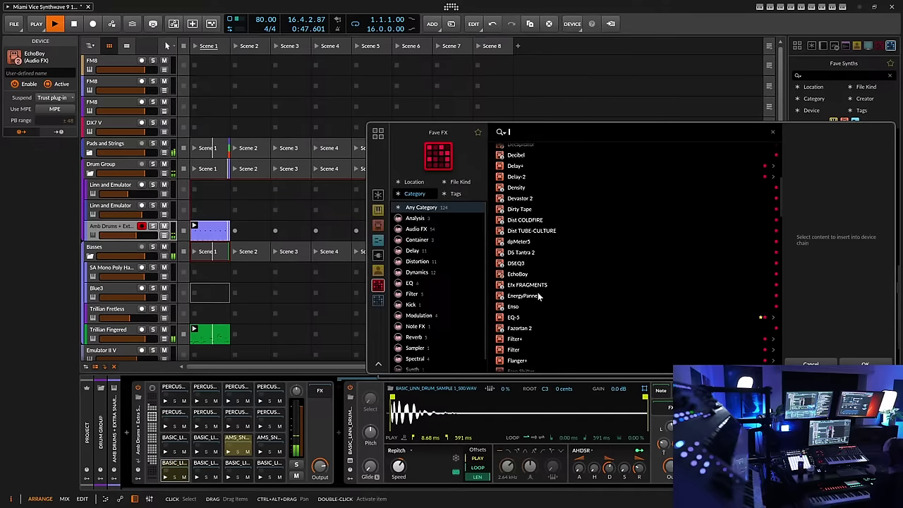
left_click(513, 249)
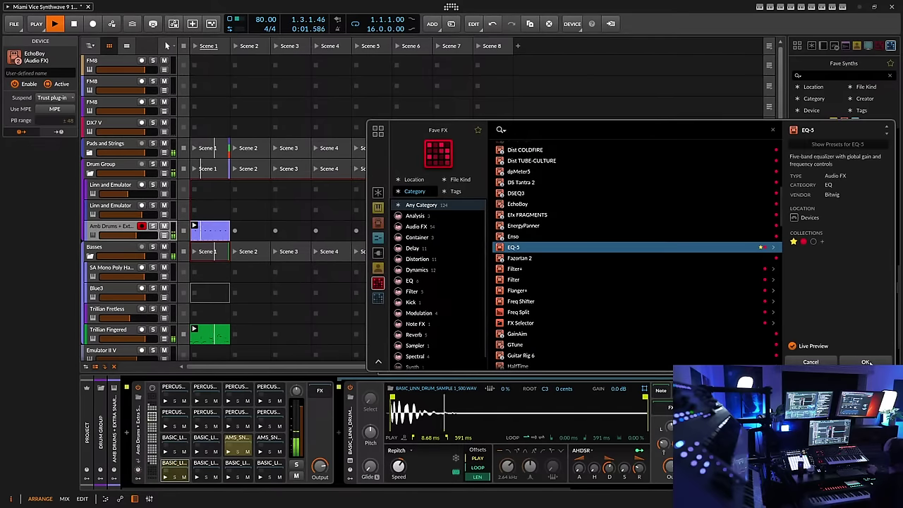
double_click(513, 249)
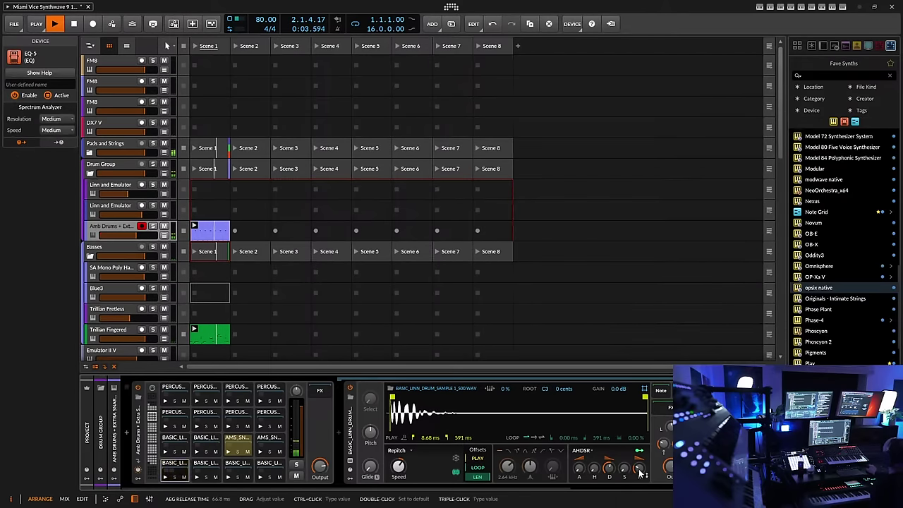
Make band 1 of the Linn pad's EQ-5 a low-cut filter at 44.4 Hz
scroll(594, 456, "right", 4)
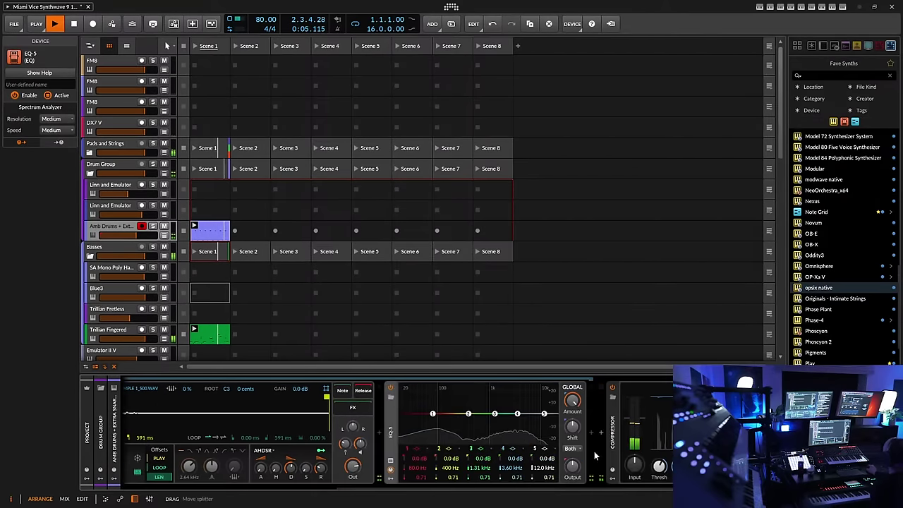
left_click(418, 448)
left_click(434, 457)
left_click_drag(433, 419, 420, 379)
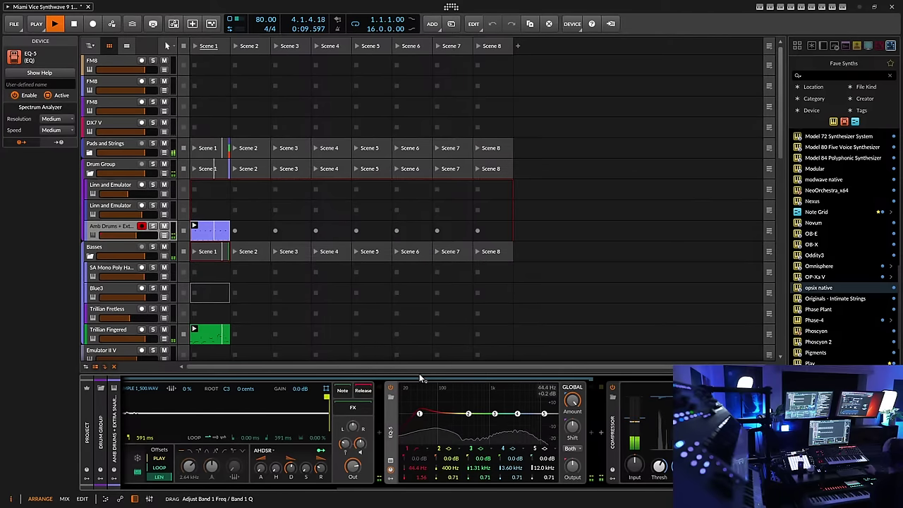
Cut EQ-5 band 2 by 6.5 dB at 277 Hz with a Q of 0.94, and band 3 by 4.7 dB at 983 Hz
scroll(464, 430, "up", 2)
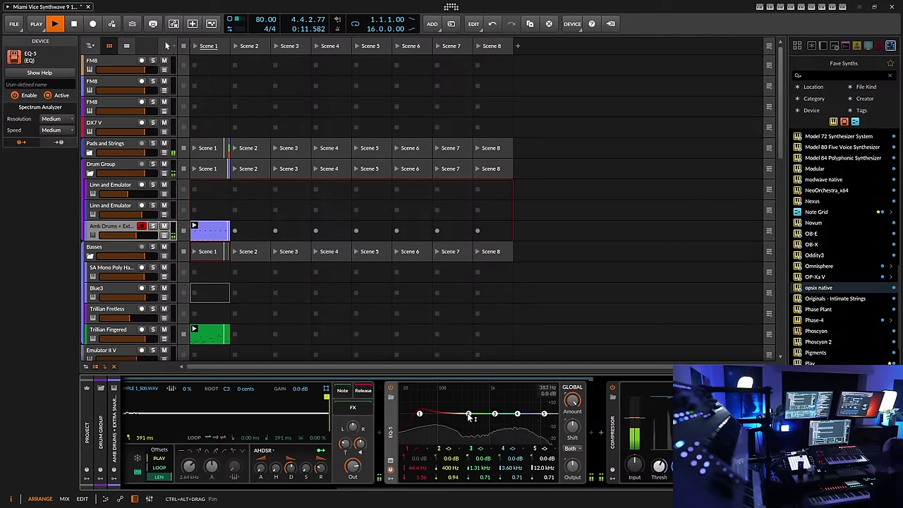
left_click_drag(468, 413, 488, 420)
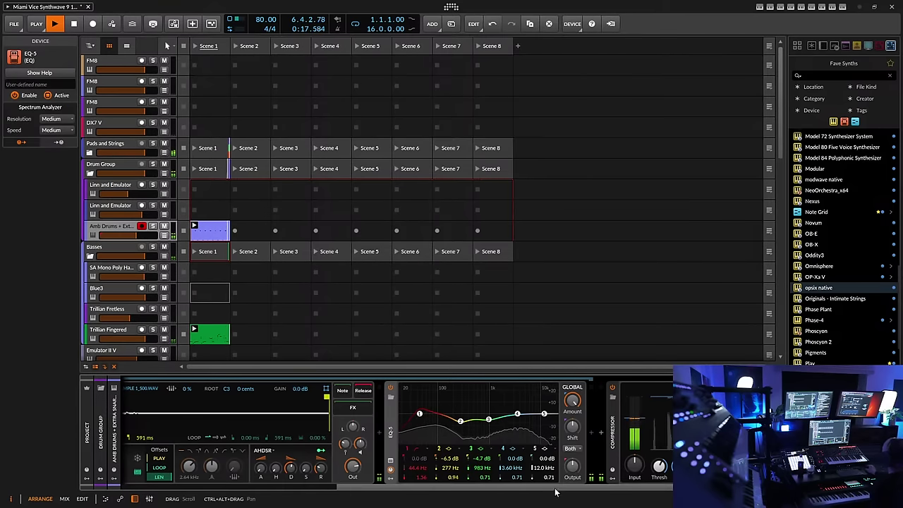
scroll(353, 434, "up", 5)
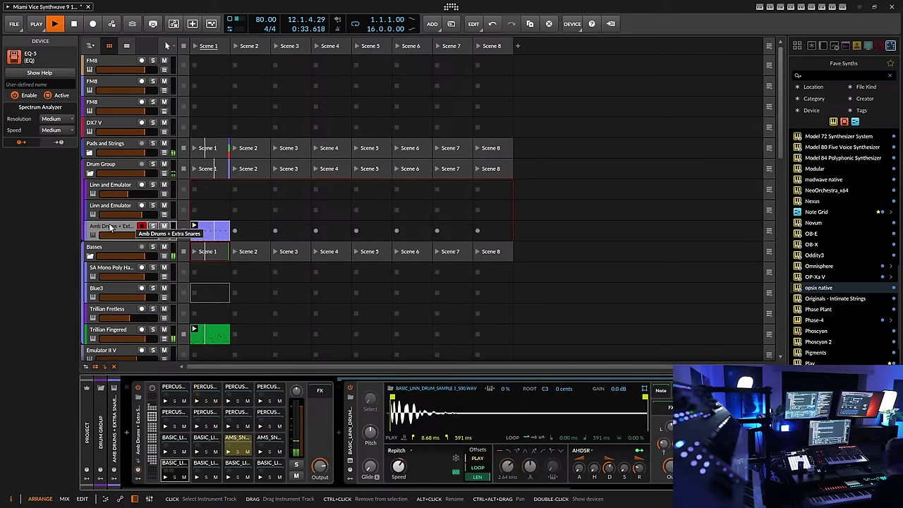
Overdub another layer of percussion hits into the playing Amb Drums + Extra Snares clip and select the clip
left_click(193, 23)
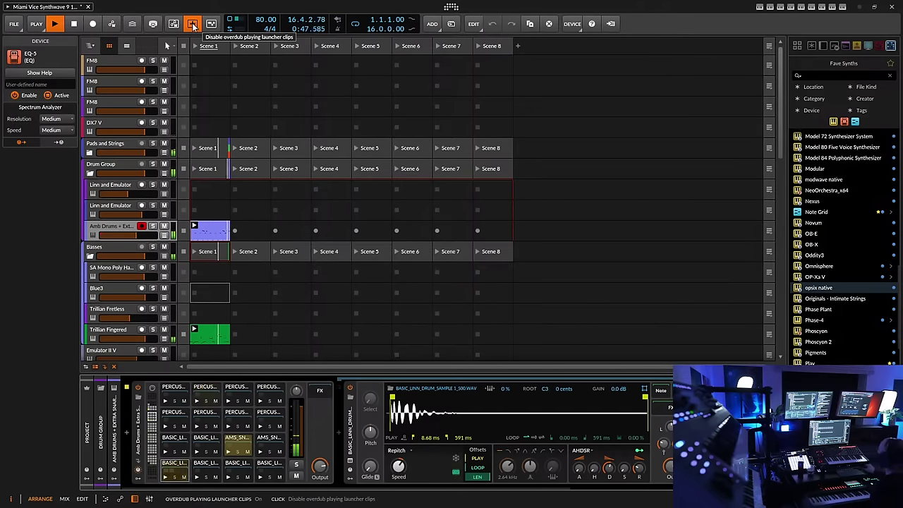
left_click(192, 25)
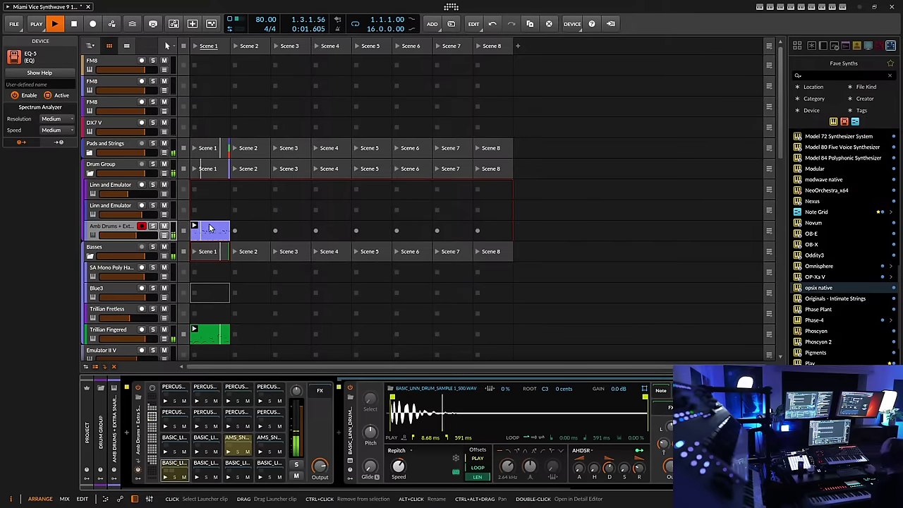
right_click(213, 230)
left_click(240, 247)
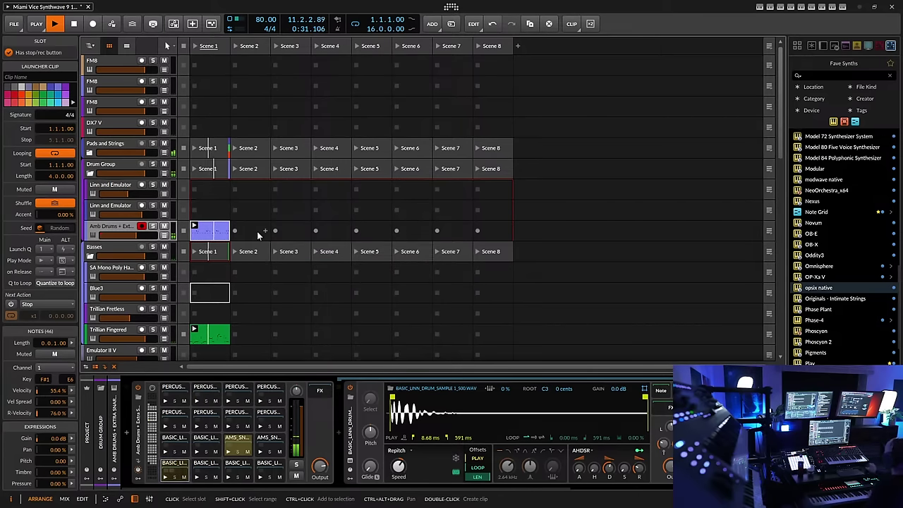
Add a few more drum hits to the Amb Drums + Extra Snares clip in two further overdub passes
left_click(194, 24)
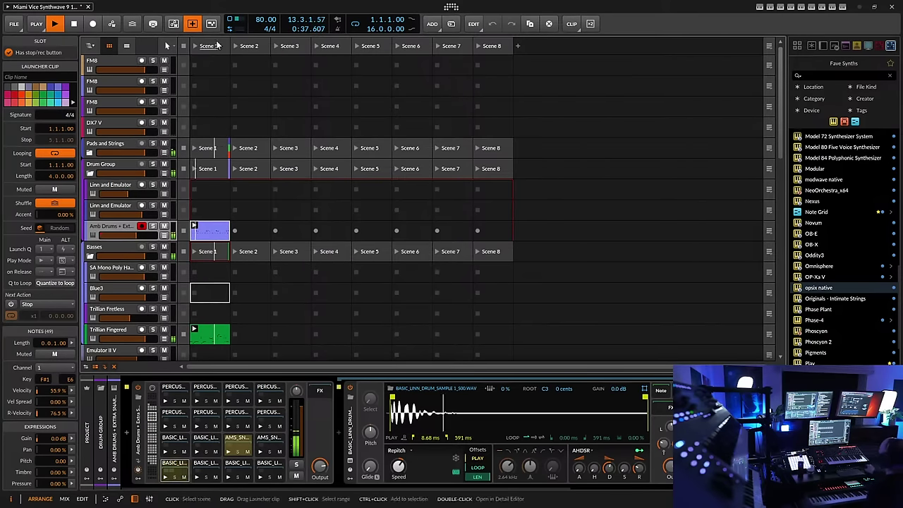
left_click(194, 26)
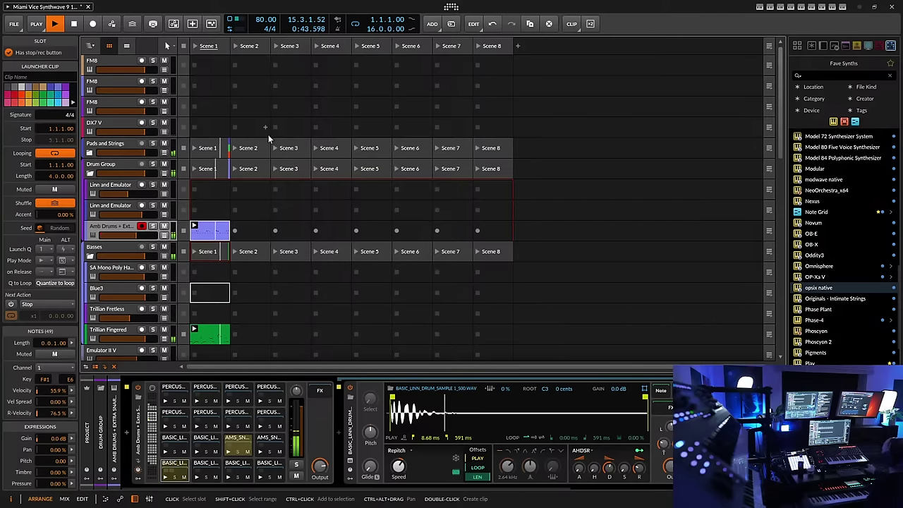
left_click(194, 24)
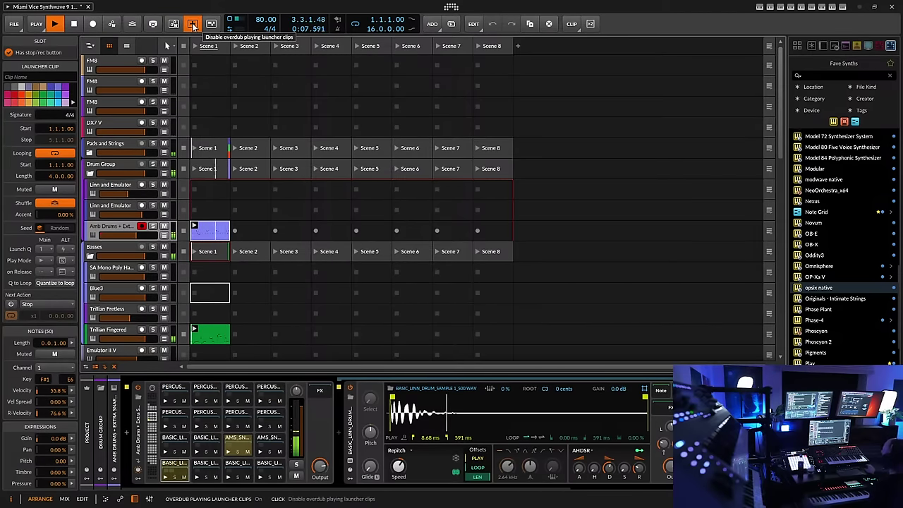
left_click(193, 25)
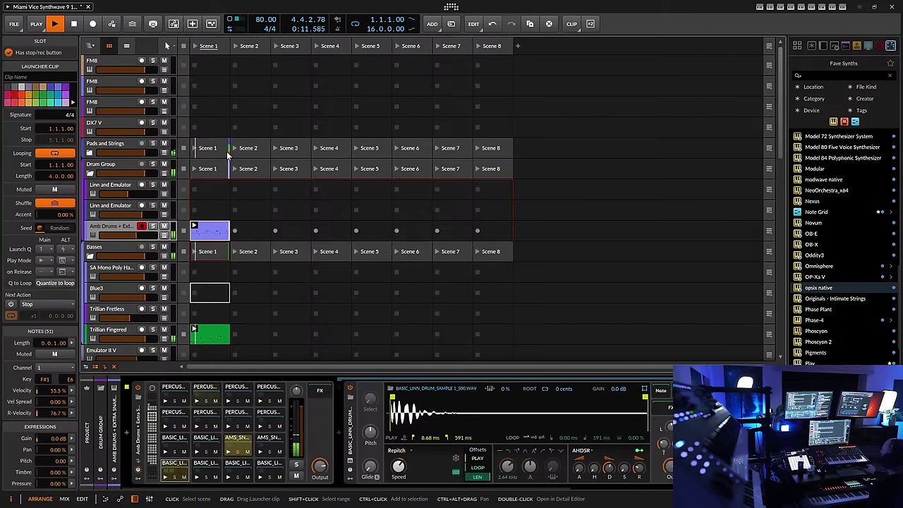
Open the Amb Drums clip's notes, select the three stacked KILLER_DRU notes on beat 1.1, and return to the device chain
double_click(209, 224)
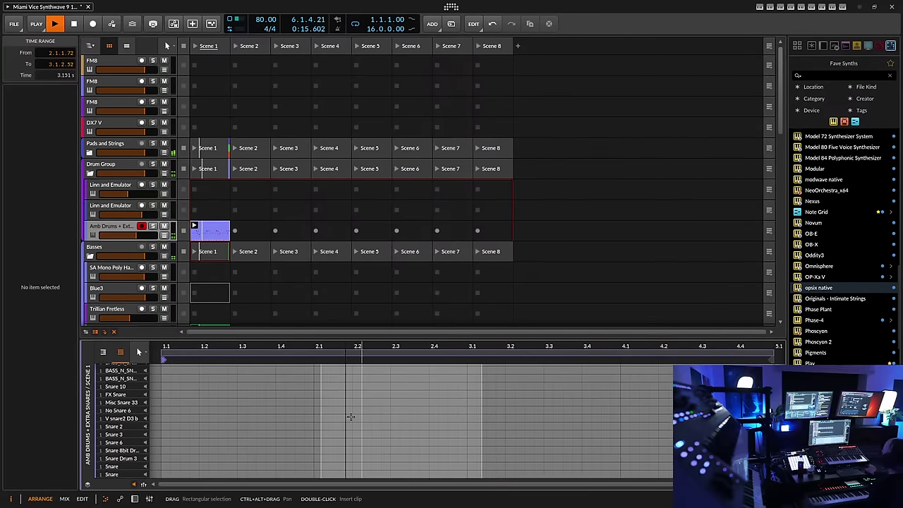
scroll(225, 420, "down", 10)
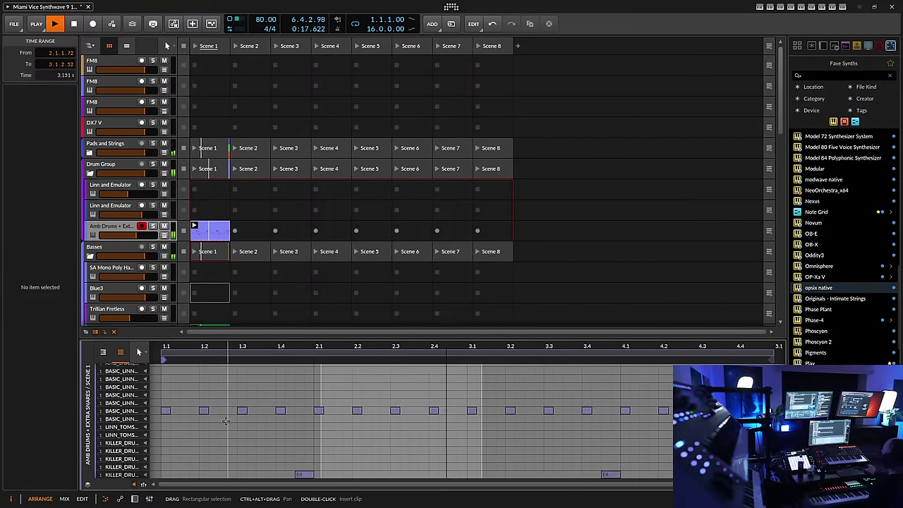
scroll(225, 420, "down", 3)
scroll(181, 392, "down", 4)
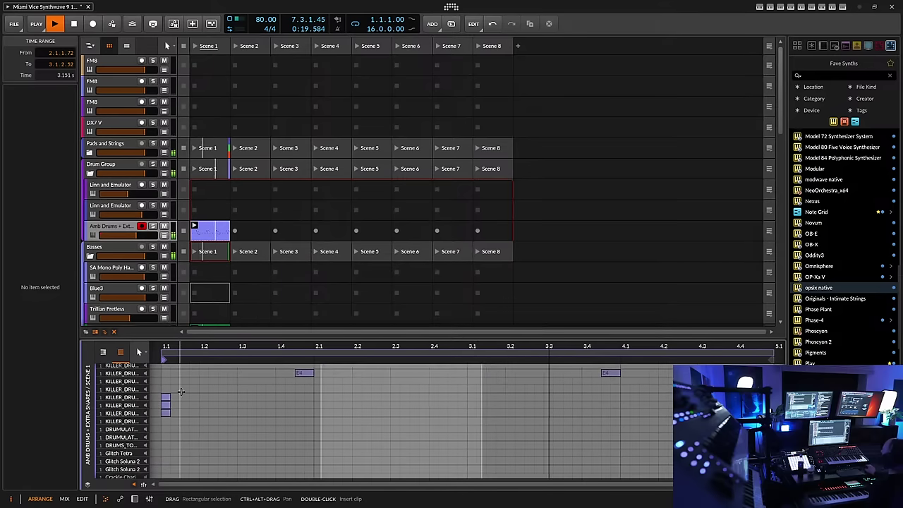
left_click_drag(181, 391, 158, 431)
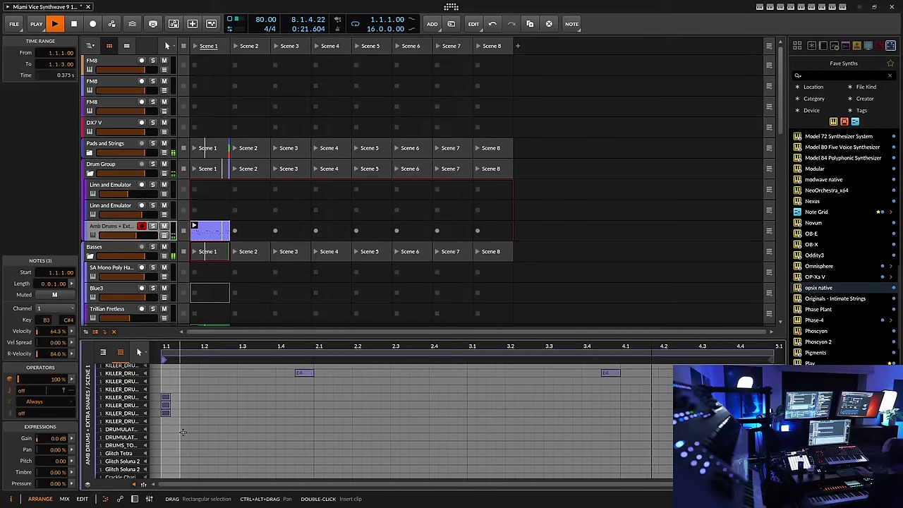
left_click(182, 431)
key("d")
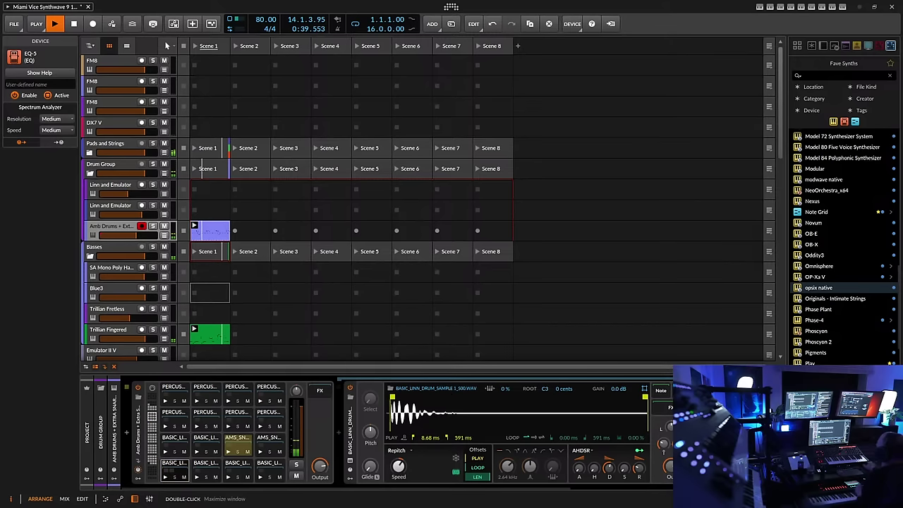
Save the project and dismiss the MIDI Output Error notification
left_click(13, 23)
left_click(35, 68)
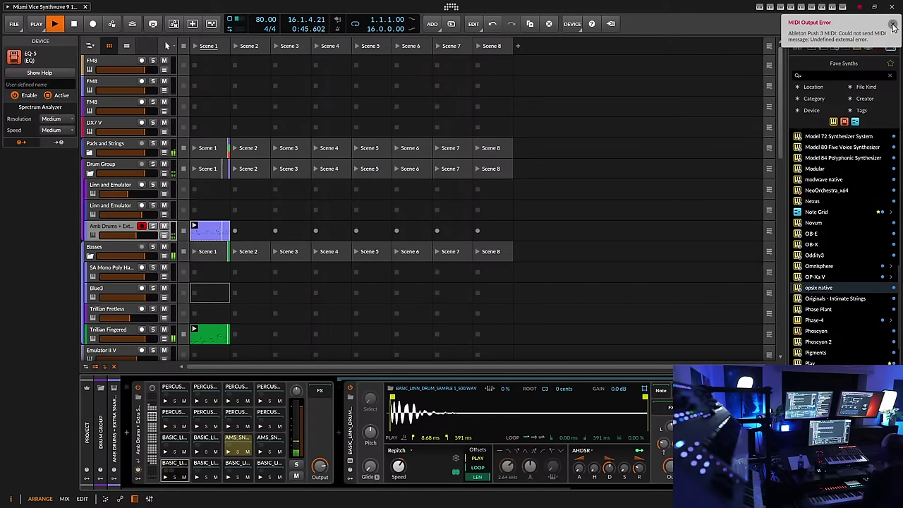
left_click(892, 26)
Set the Amb Drums + Extra Snares track's volume to -4.5 dB and review the Linn pad's EQ-5 settings
left_click(108, 229)
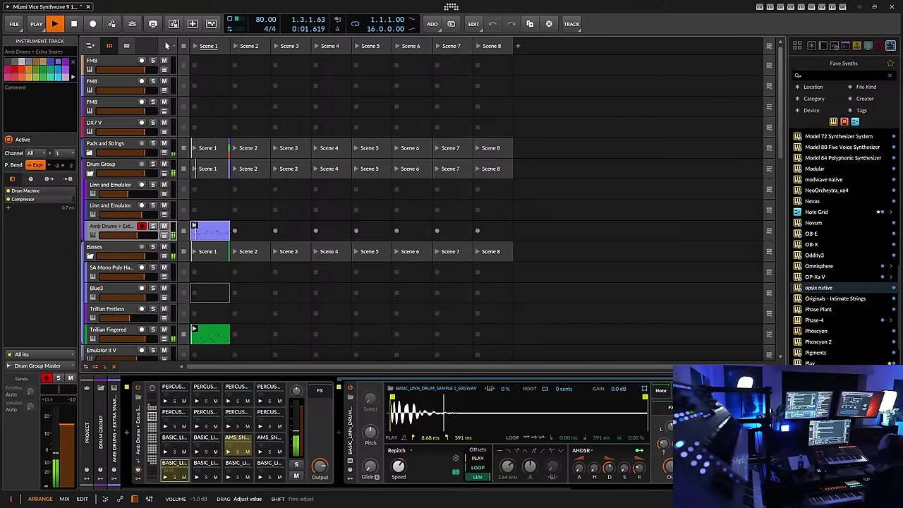
left_click_drag(70, 432, 72, 437)
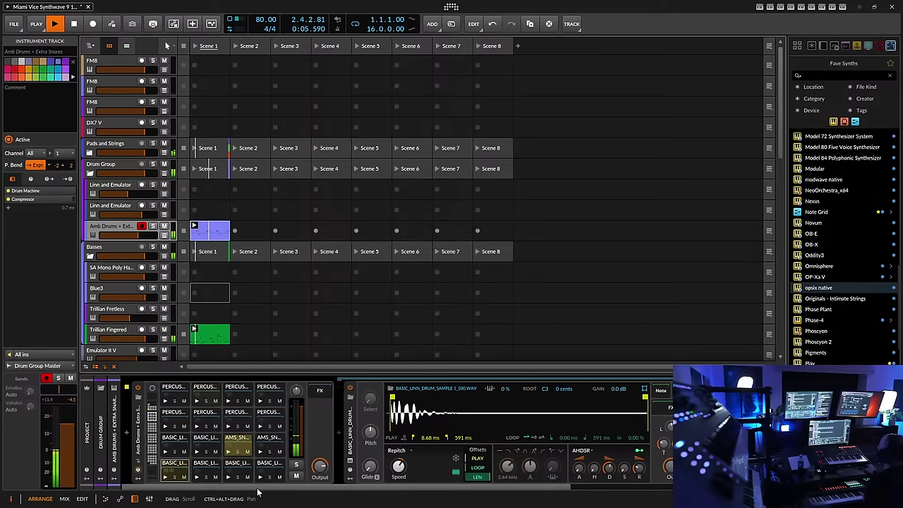
left_click_drag(256, 488, 513, 491)
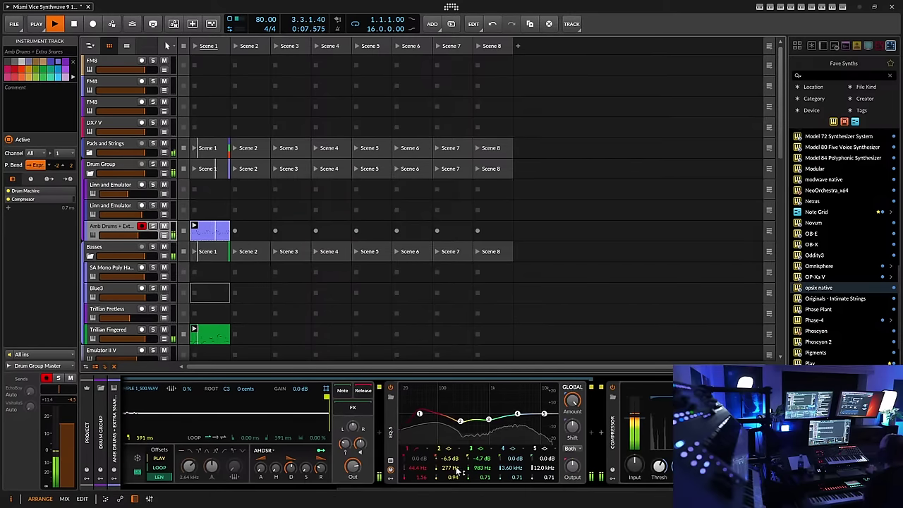
left_click_drag(419, 489, 169, 488)
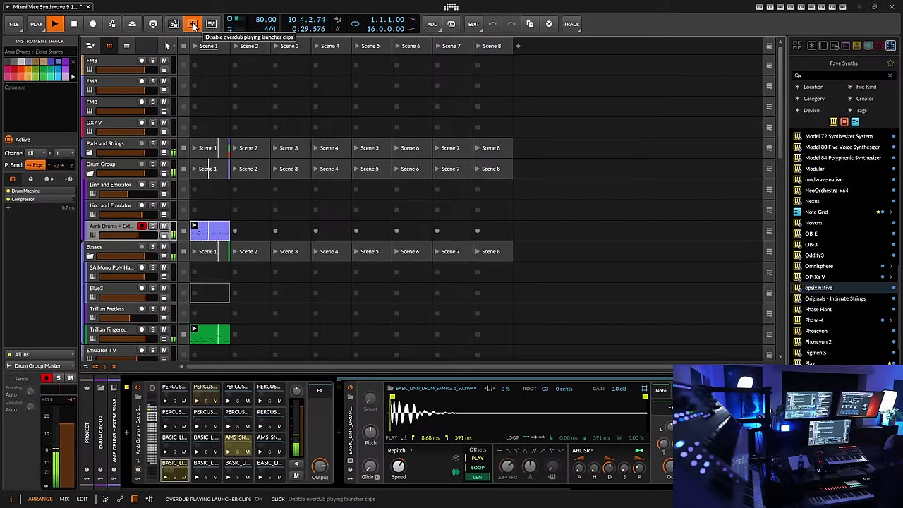
Run another overdub pass on the Amb Drums + Extra Snares clip and turn clip overdubbing off
left_click(193, 25)
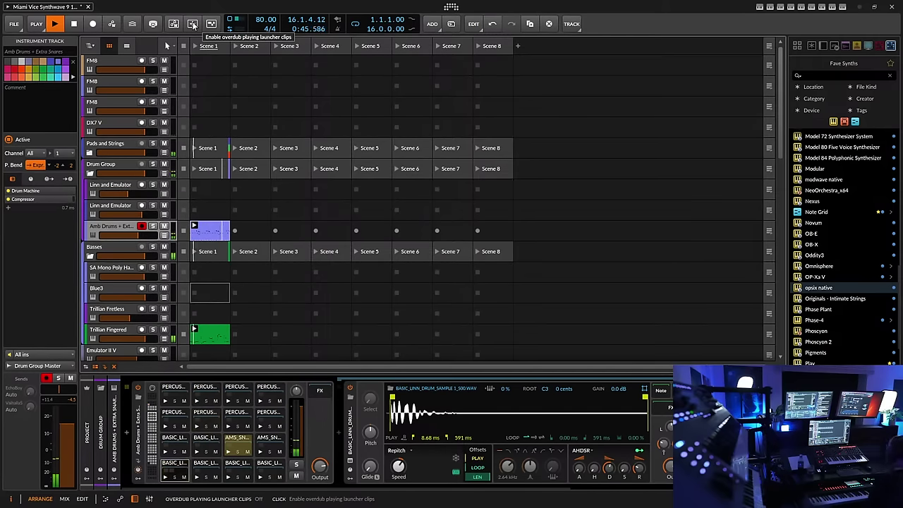
left_click(192, 23)
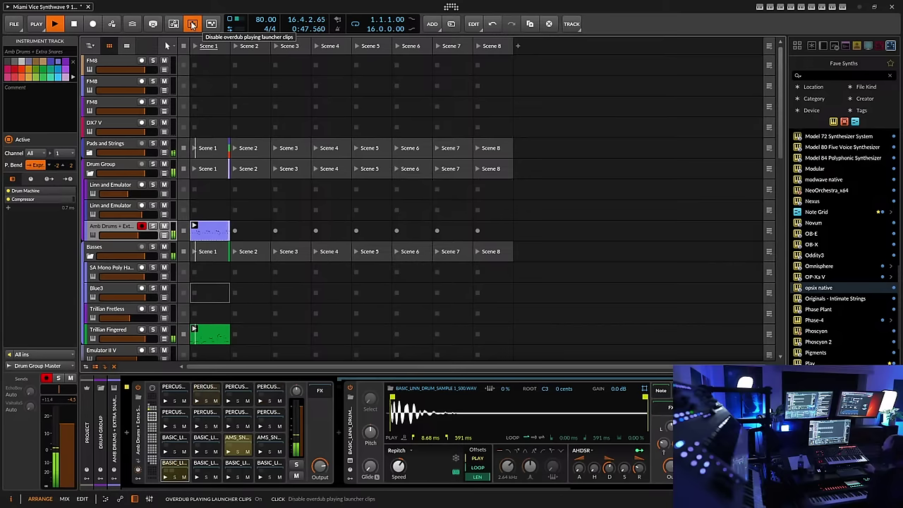
left_click(192, 24)
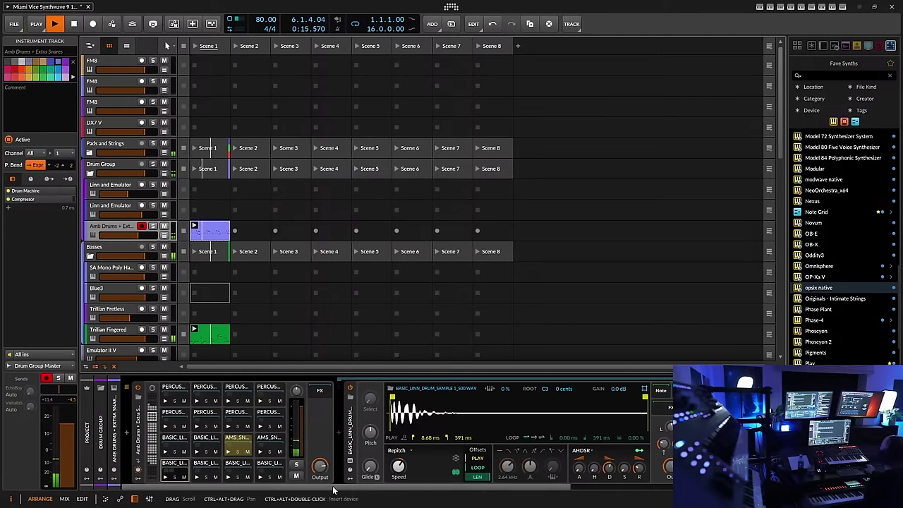
Try adding ValhallaDelay after the EQ-5 in the Linn drum pad's device chain
scroll(248, 435, "down", 5)
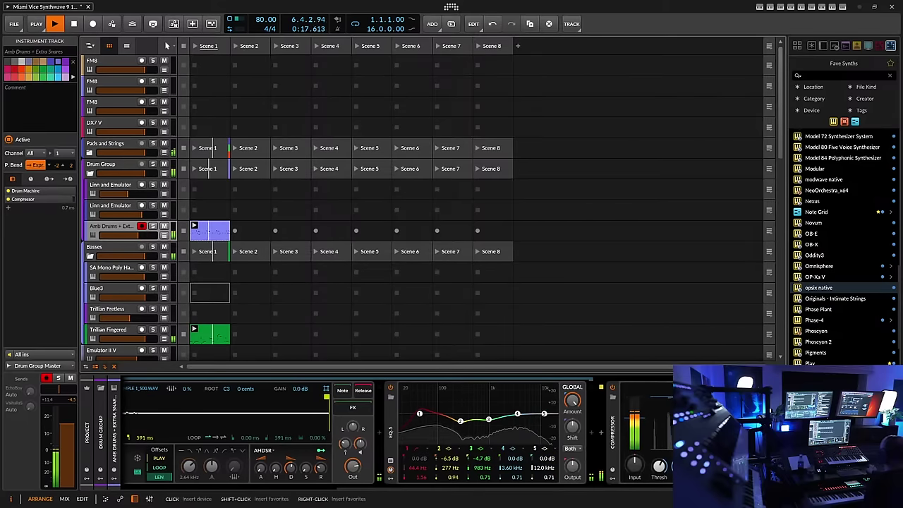
left_click(602, 432)
left_click_drag(778, 160, 725, 357)
left_click(514, 303)
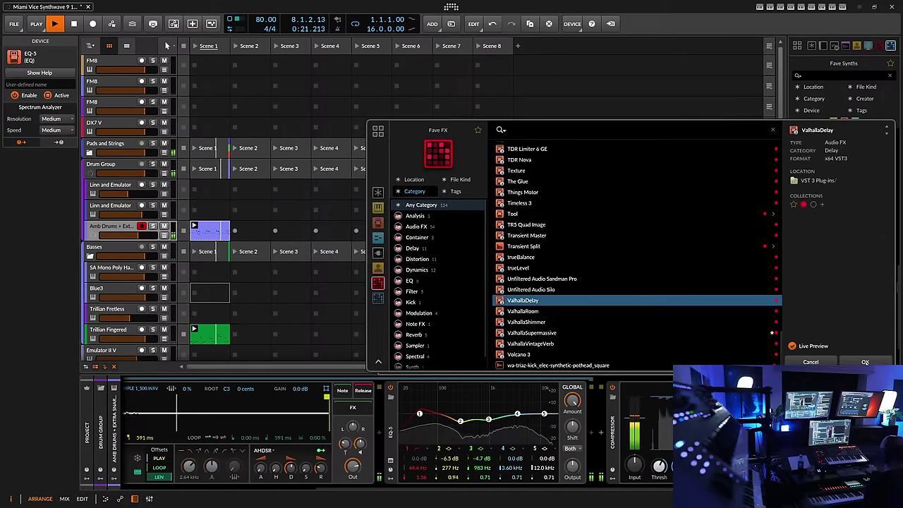
left_click(864, 362)
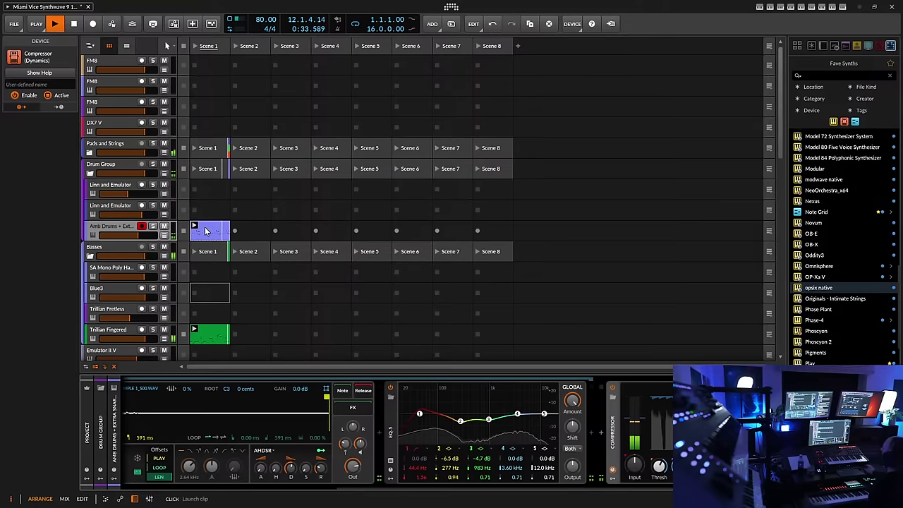
Open the BASIC_LINN_DRUM_SAMPLE 18 pad of the Amb Drums drum machine and insert EchoBoy after its Sampler
left_click(209, 292)
scroll(151, 437, "left", 5)
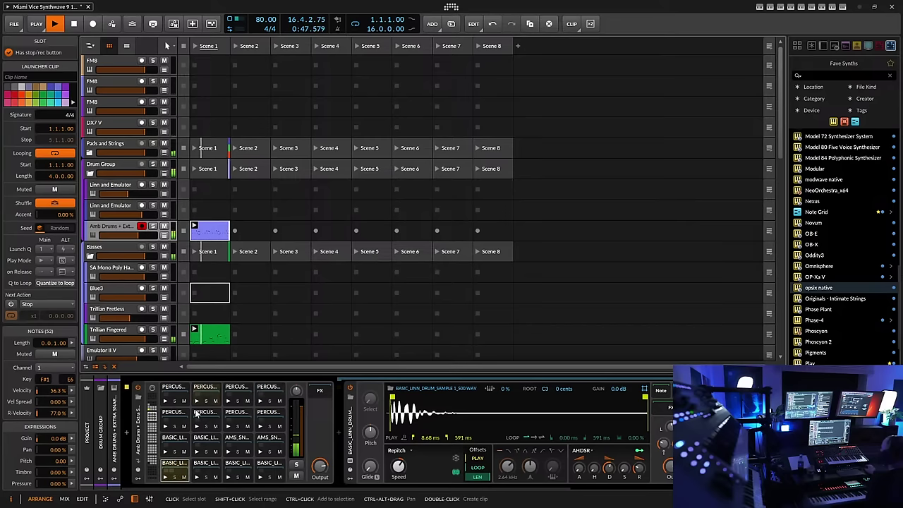
scroll(196, 414, "down", 4)
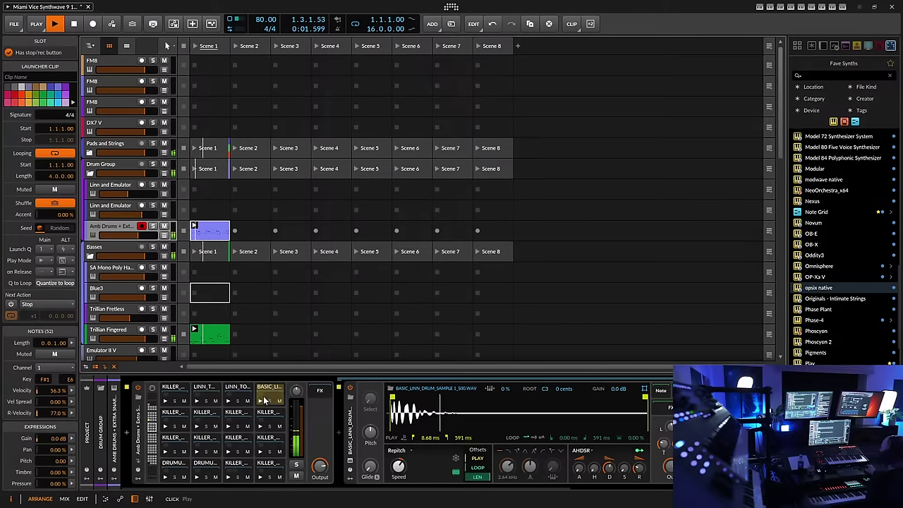
left_click(264, 401)
left_click_drag(423, 486, 576, 499)
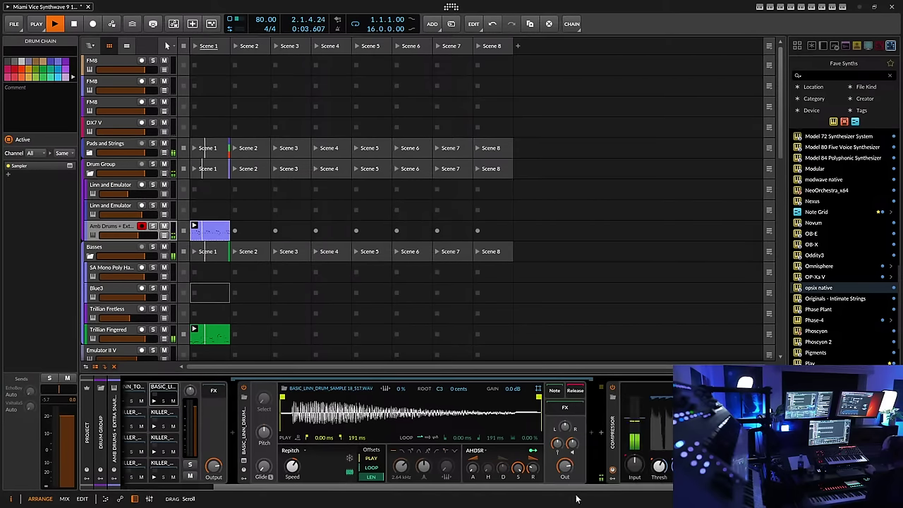
left_click(600, 431)
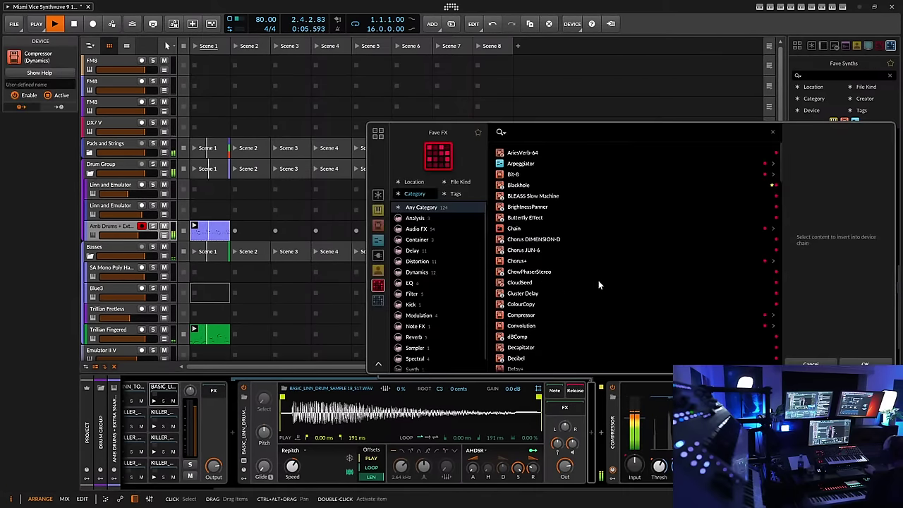
scroll(598, 285, "down", 3)
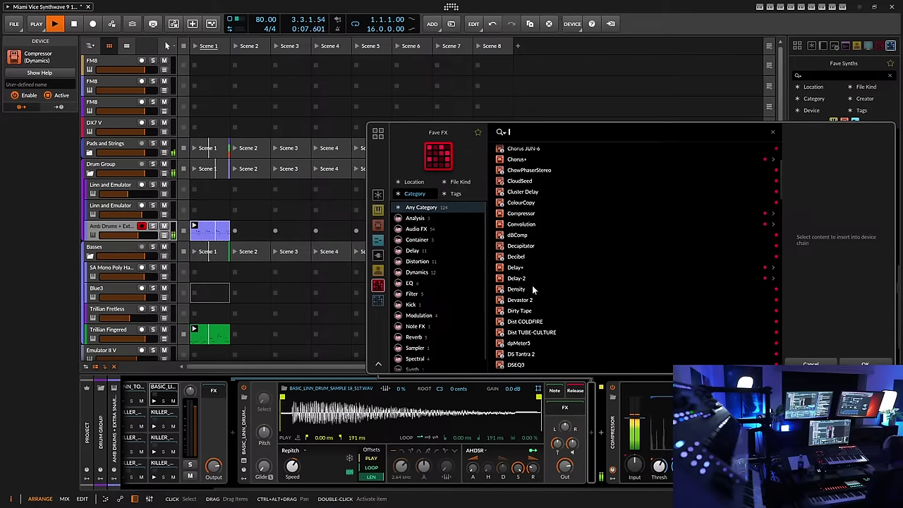
scroll(553, 311, "down", 3)
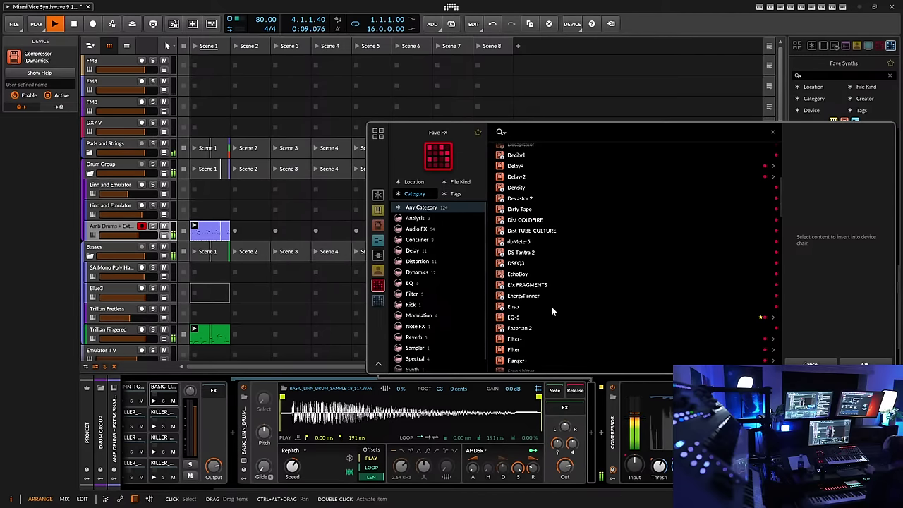
left_click(543, 271)
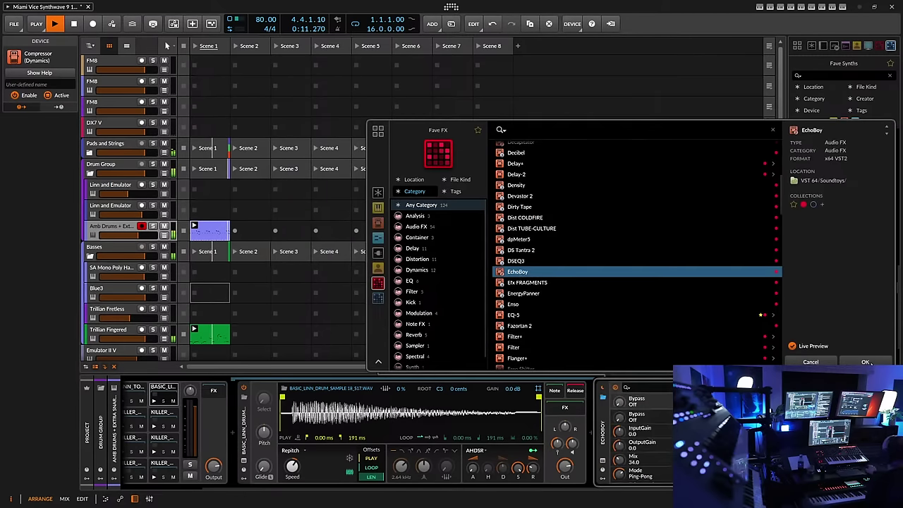
left_click(865, 362)
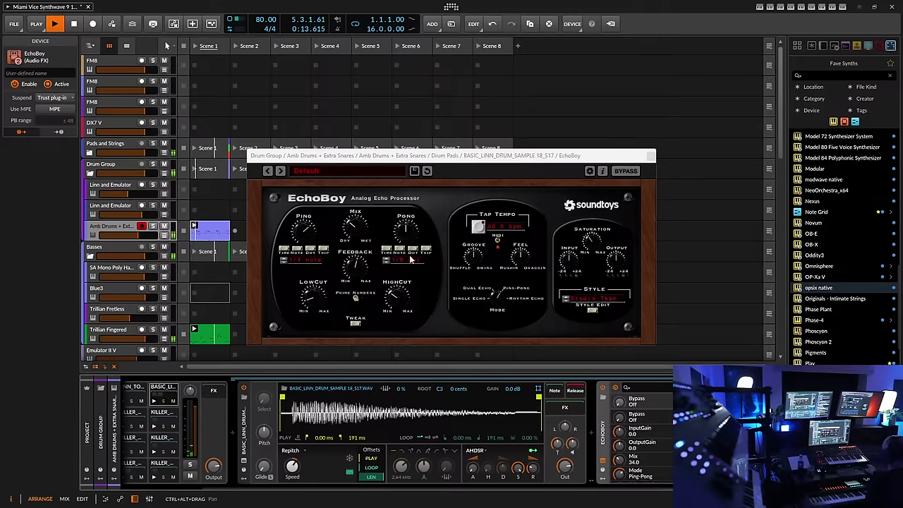
Set EchoBoy's Ping to 1/8th, mix to 24, low cut to 0.40 and high cut to 0.22, and move the sample start to 8.78 ms
left_click(286, 266)
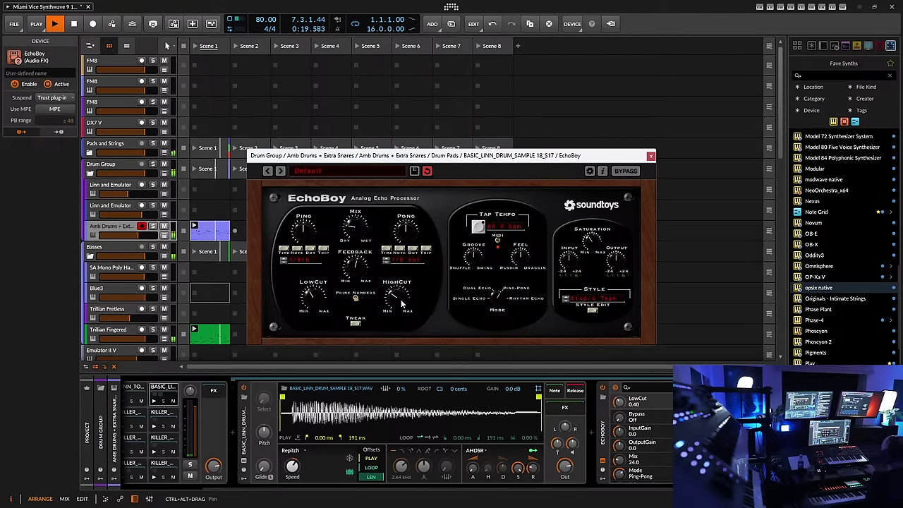
left_click(650, 156)
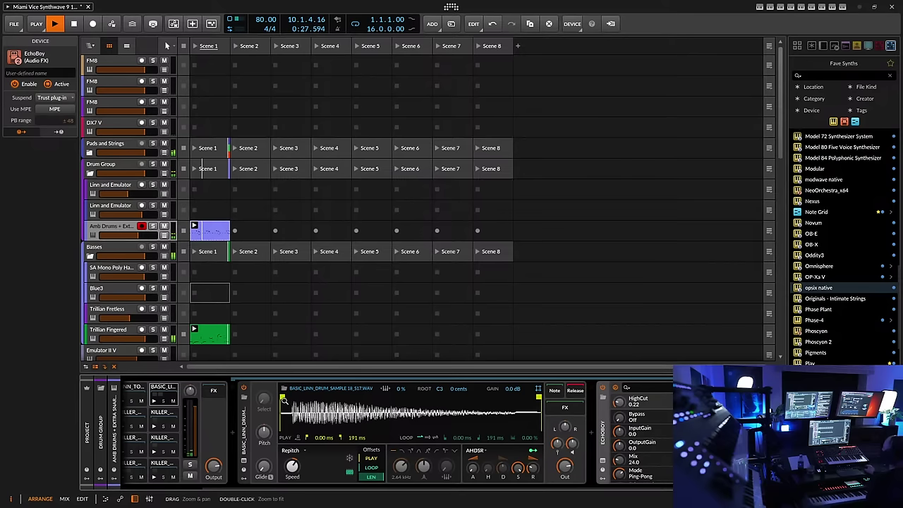
left_click_drag(283, 399, 293, 399)
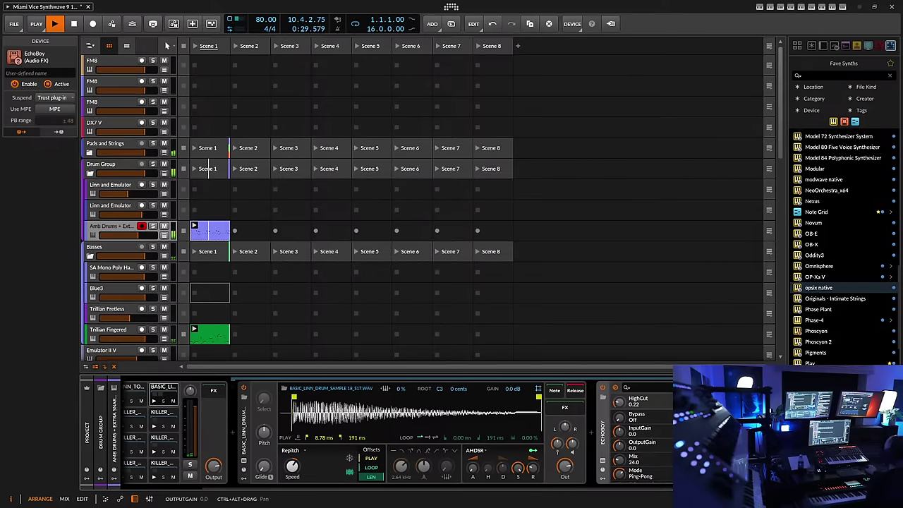
Insert the ValhallaRoom reverb after EchoBoy in the Linn pad's device chain
left_click(671, 423)
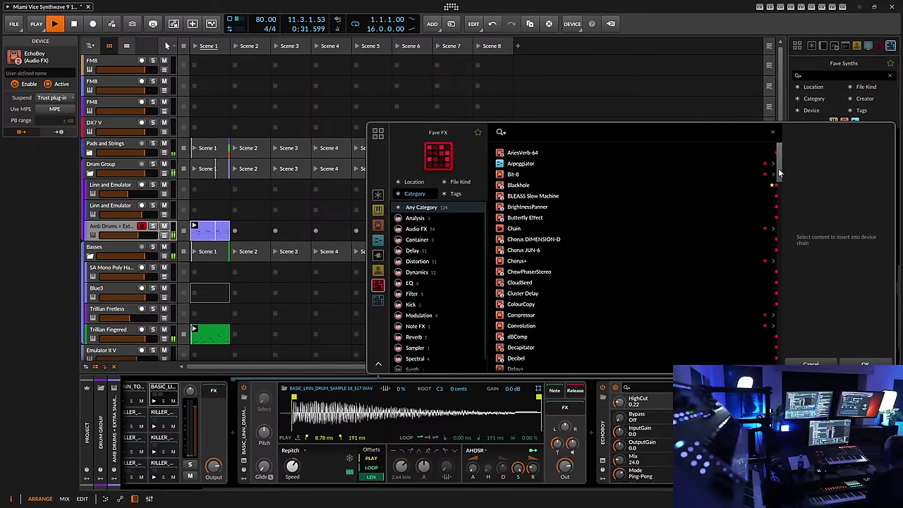
left_click_drag(778, 168, 784, 364)
left_click(574, 313)
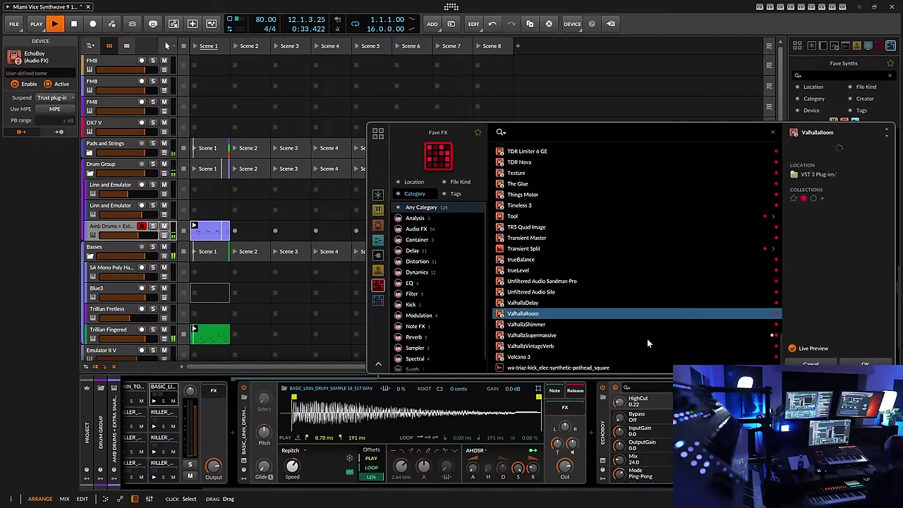
left_click(864, 362)
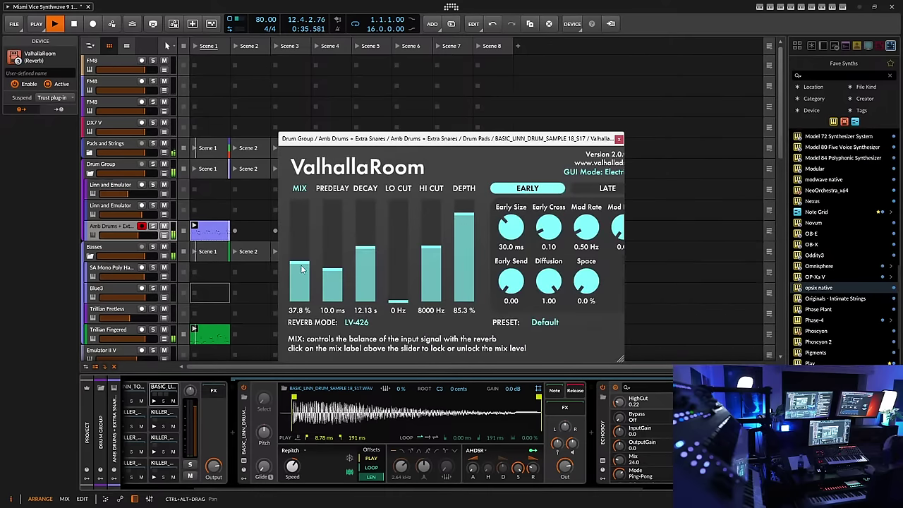
Set ValhallaRoom to Large Chamber with a 2.87 s decay and 18% mix, and lower the Sampler's output to -4.9 dB
left_click_drag(301, 269, 301, 280)
left_click(356, 321)
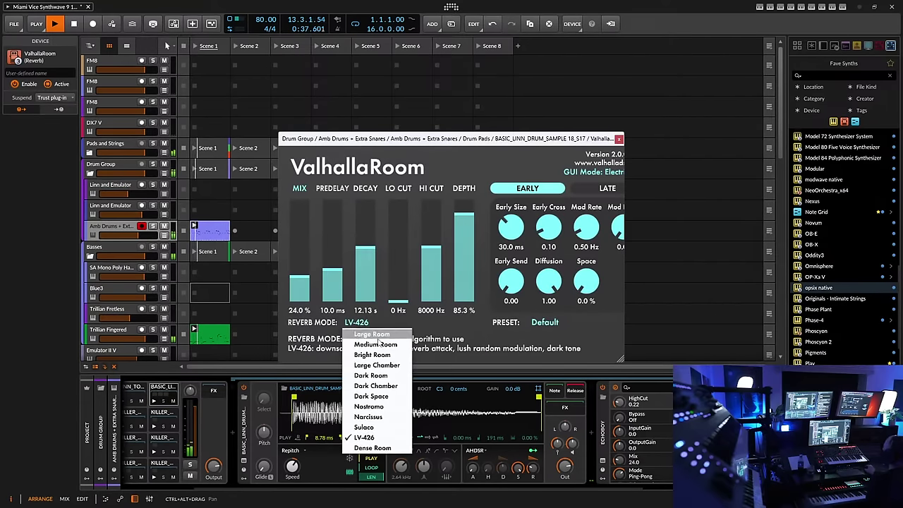
left_click(377, 364)
left_click_drag(365, 249, 370, 270)
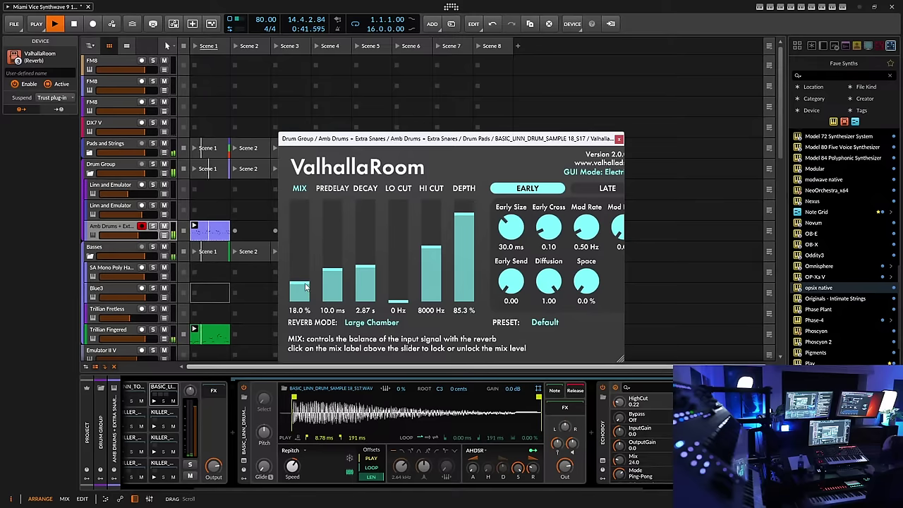
left_click(618, 138)
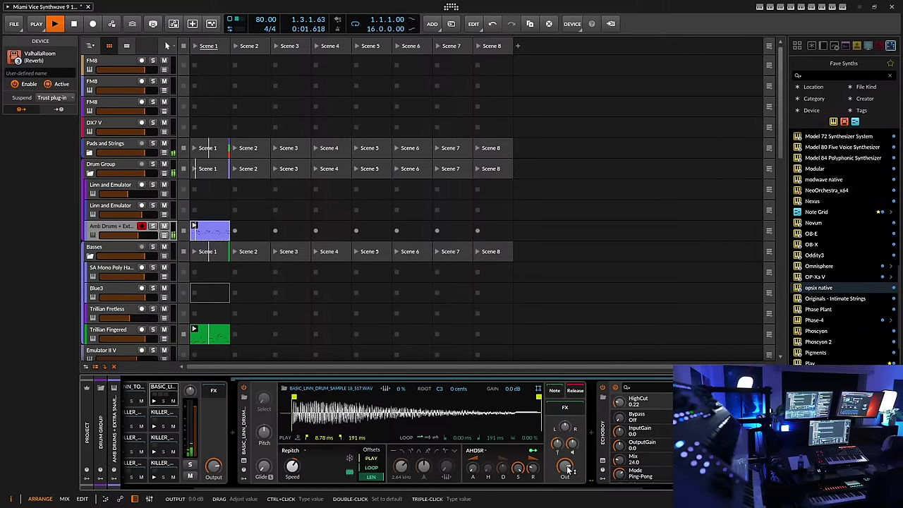
left_click_drag(568, 469, 567, 467)
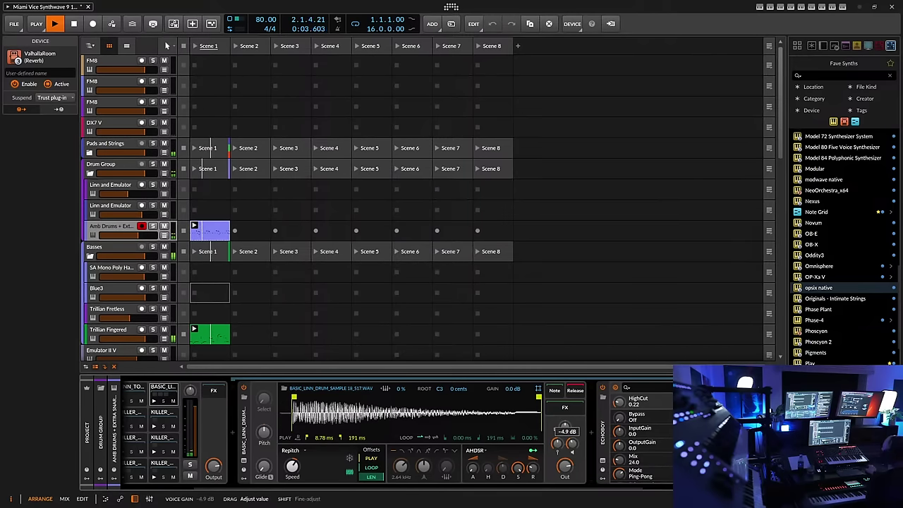
Collapse the Drum Group and select the Minimonsta Flute track to try out its sound
left_click(89, 173)
scroll(137, 219, "down", 7)
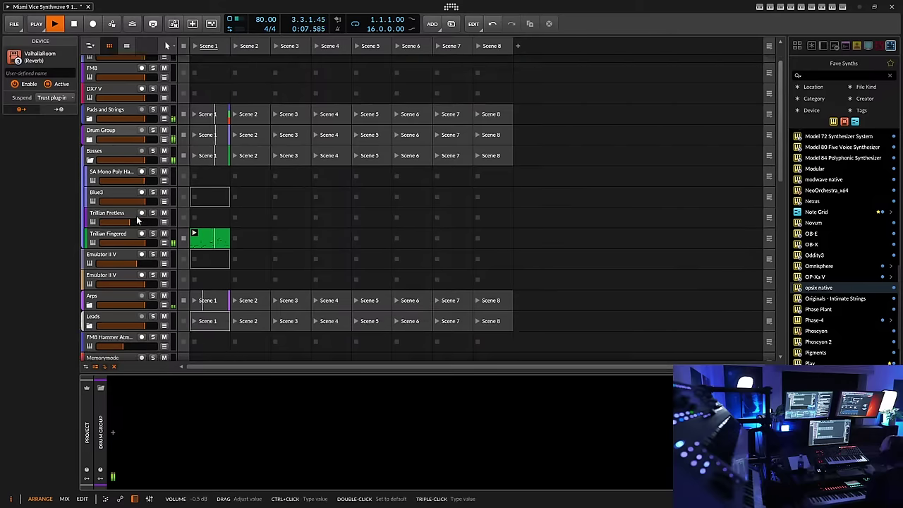
scroll(134, 239, "down", 6)
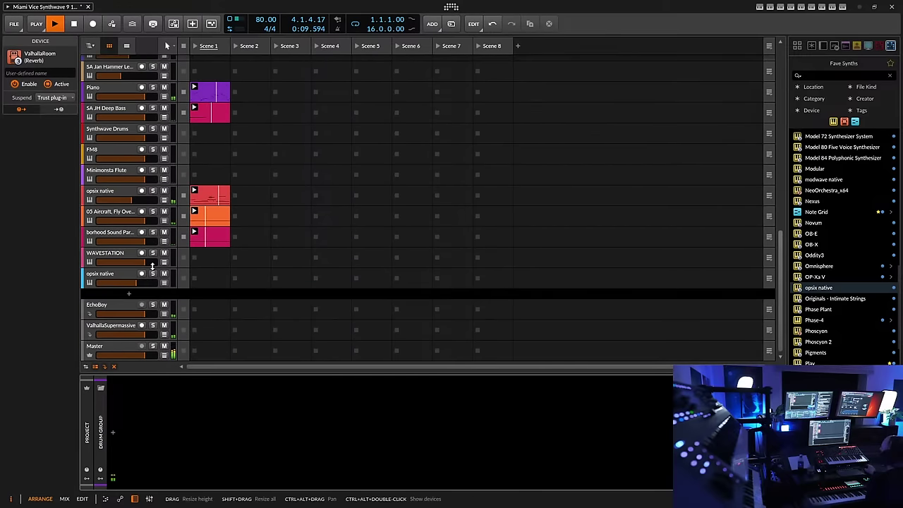
scroll(128, 261, "up", 1)
scroll(125, 261, "up", 1)
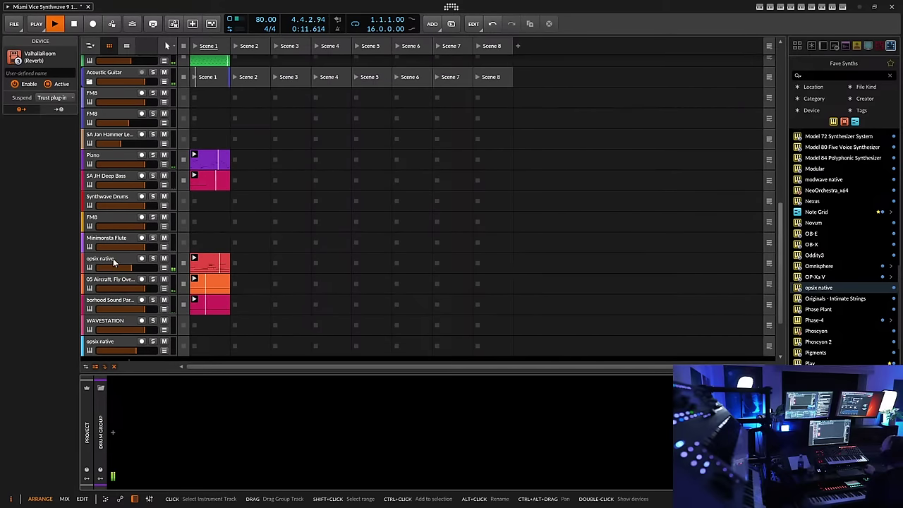
left_click(113, 240)
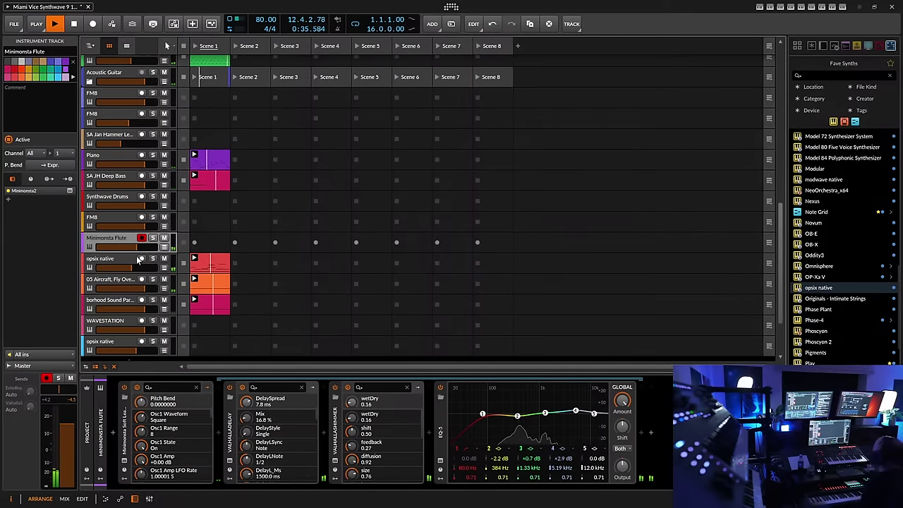
Select the FM8 track above Minimonsta Flute and record a new clip in its Scene 1 slot
left_click(121, 221)
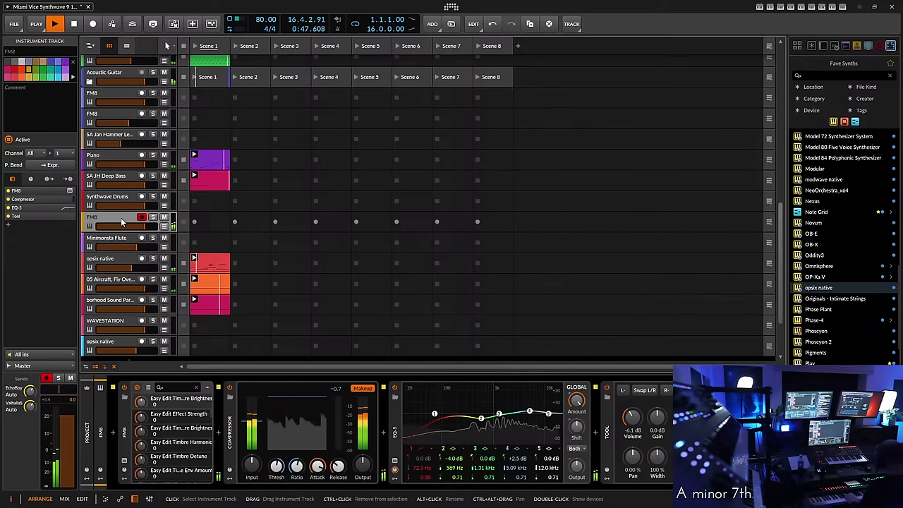
left_click(196, 224)
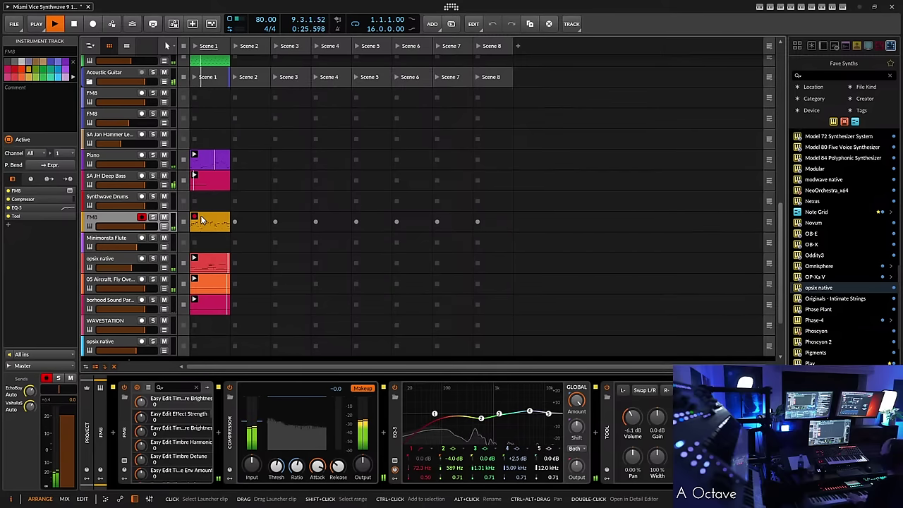
Move the newly recorded FM8 track up to directly below the Leads group
scroll(139, 156, "up", 5)
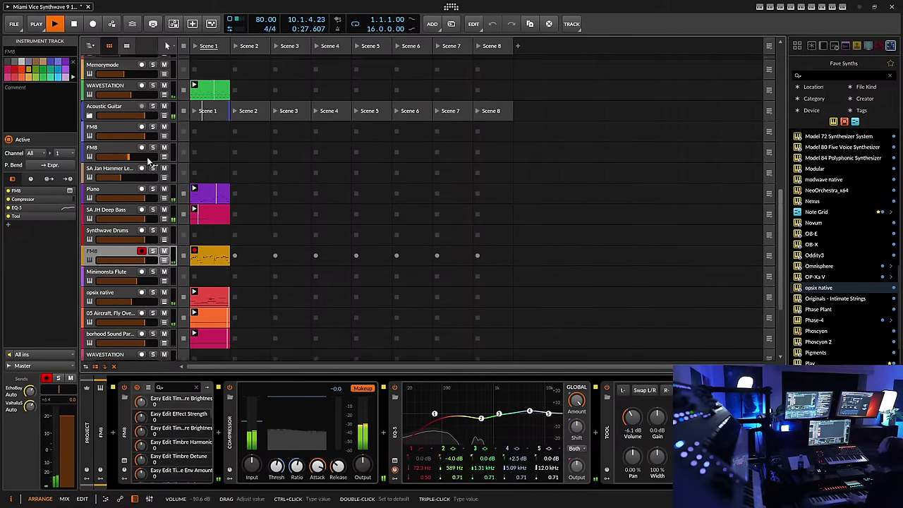
scroll(140, 157, "up", 3)
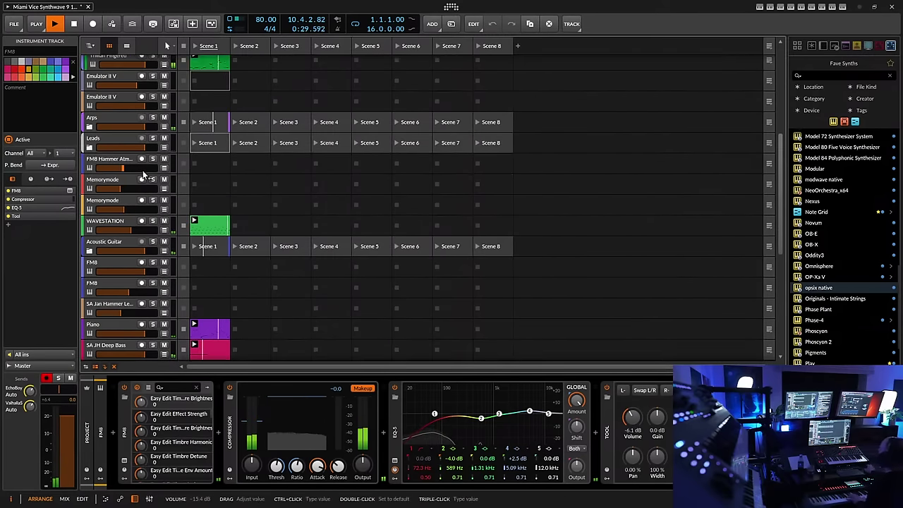
scroll(125, 189, "up", 3)
scroll(126, 185, "up", 2)
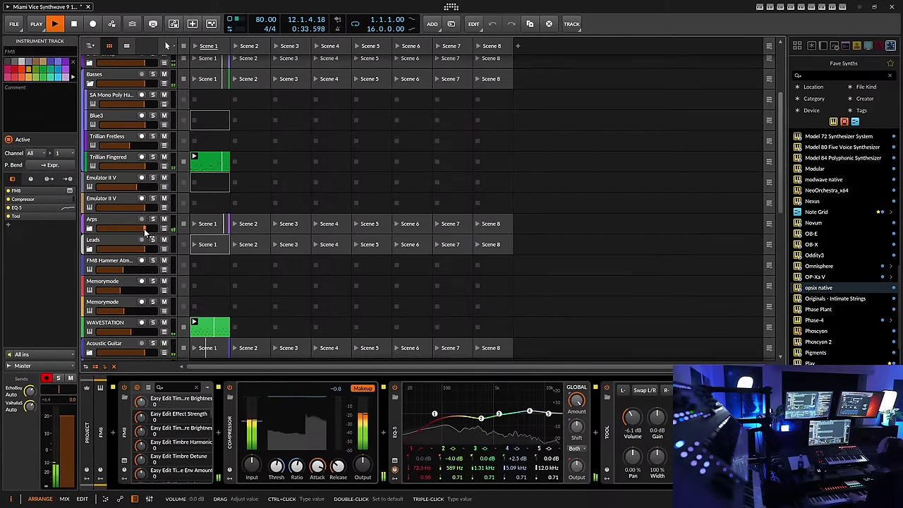
scroll(132, 268, "down", 8)
left_click_drag(128, 321, 127, 103)
scroll(190, 192, "up", 5)
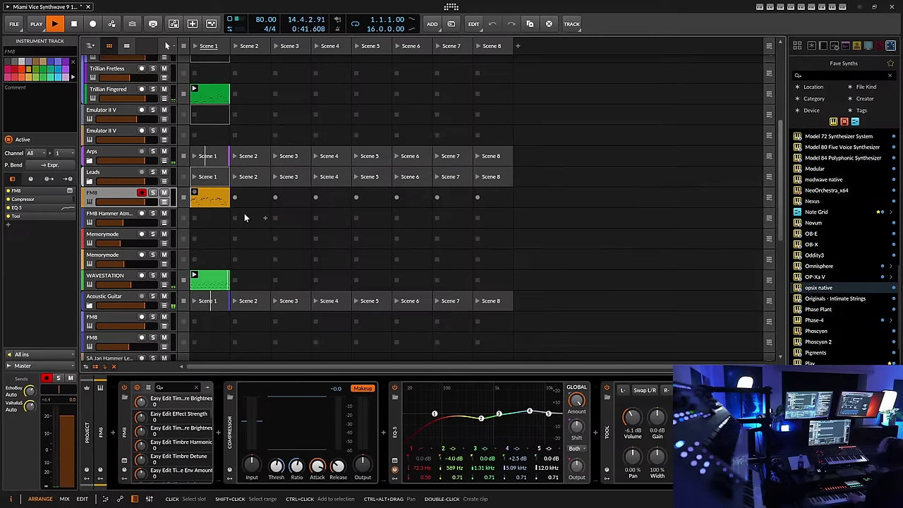
Save the project and lower the Tool volume on the FM8 track below the Leads group to -10.8 dB
left_click(13, 24)
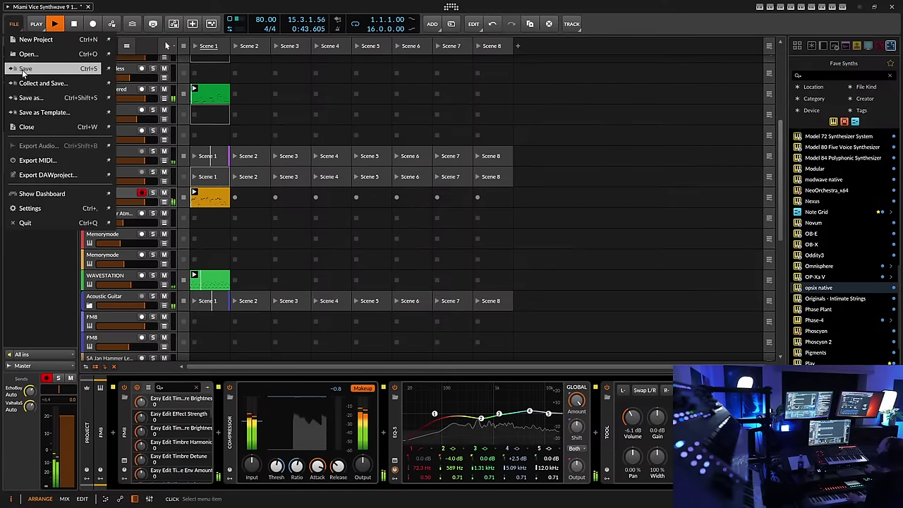
left_click(25, 69)
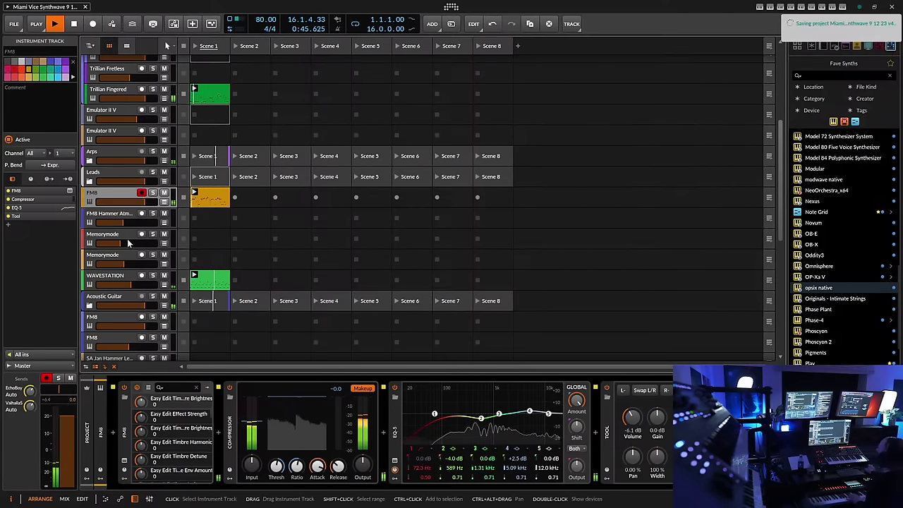
scroll(130, 239, "up", 1)
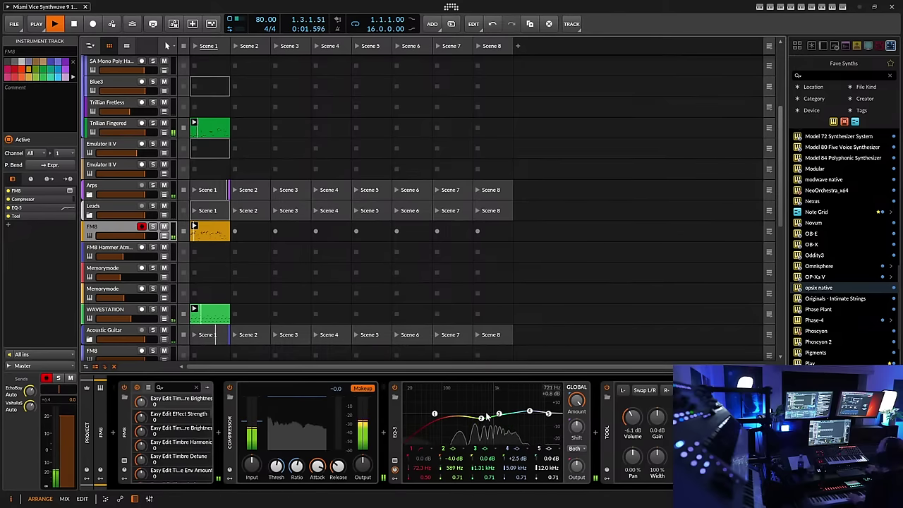
left_click_drag(632, 418, 632, 438)
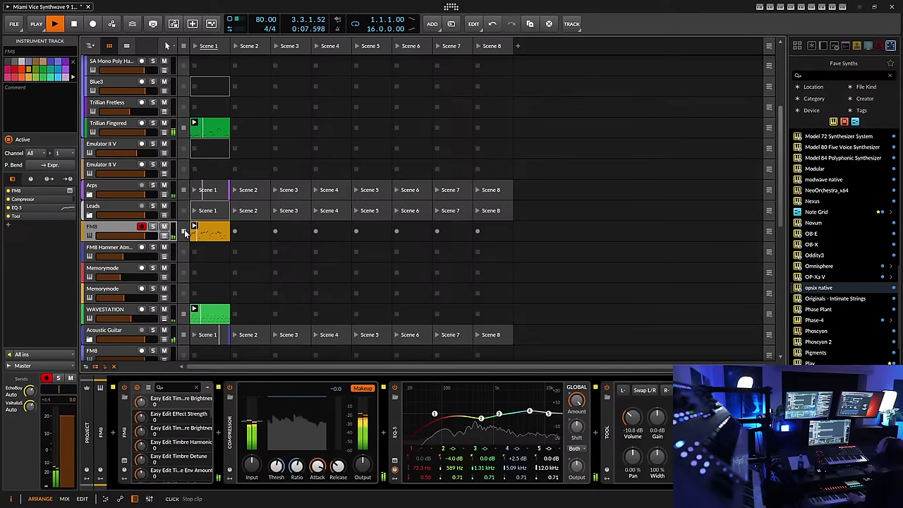
Expand the Acoustic Guitar group and select its second SA Jan Hammer track
scroll(153, 240, "down", 5)
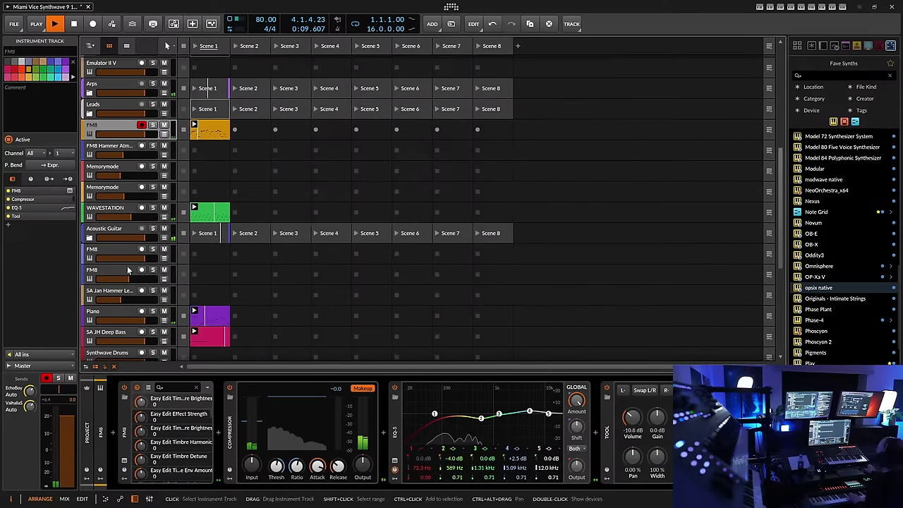
scroll(127, 268, "down", 3)
scroll(125, 265, "up", 5)
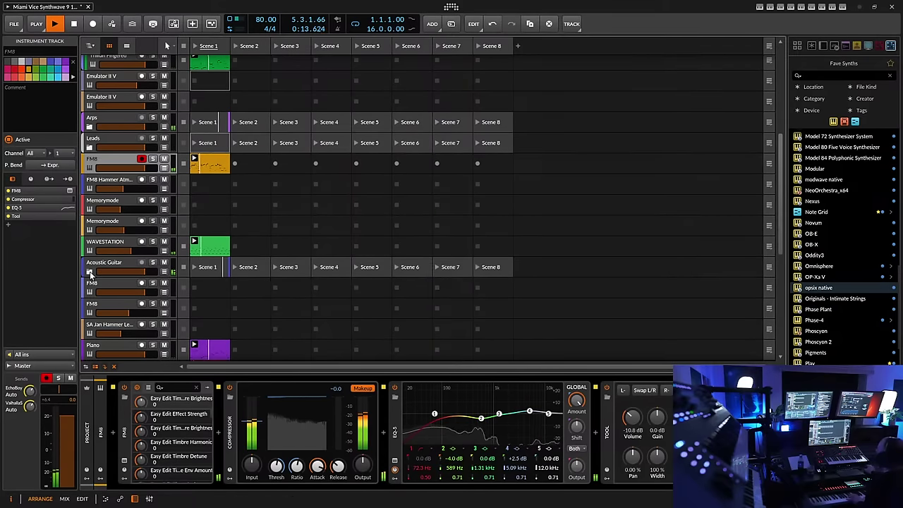
left_click(89, 271)
left_click(119, 305)
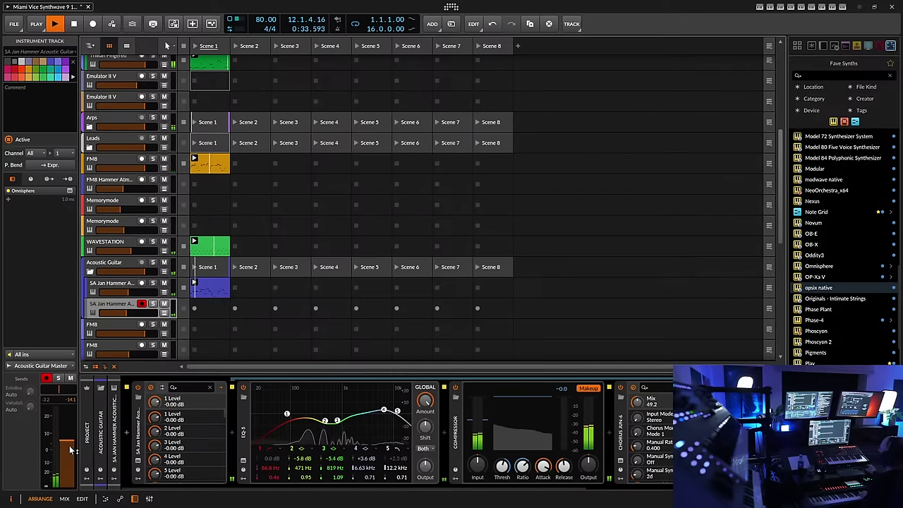
Set the second acoustic guitar track's volume to -10.9 dB and record a new clip in its Scene 1 slot
left_click_drag(69, 445, 69, 435)
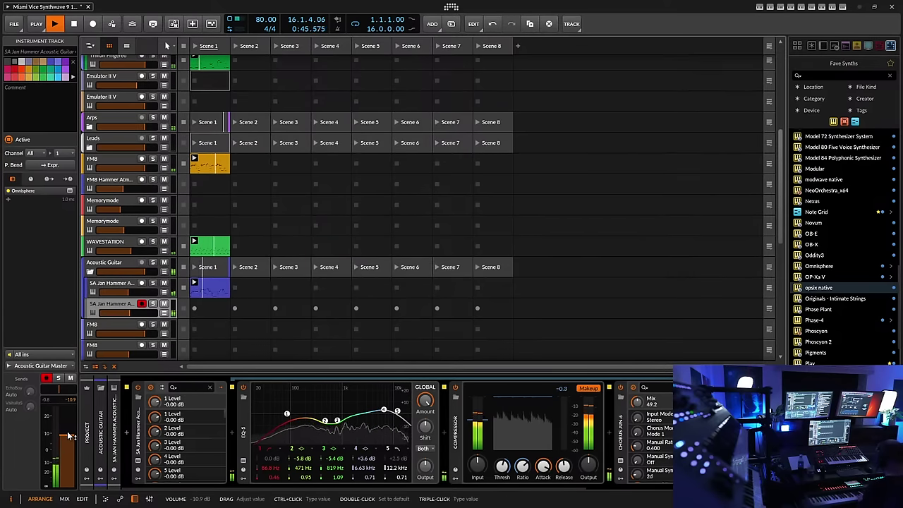
left_click(195, 311)
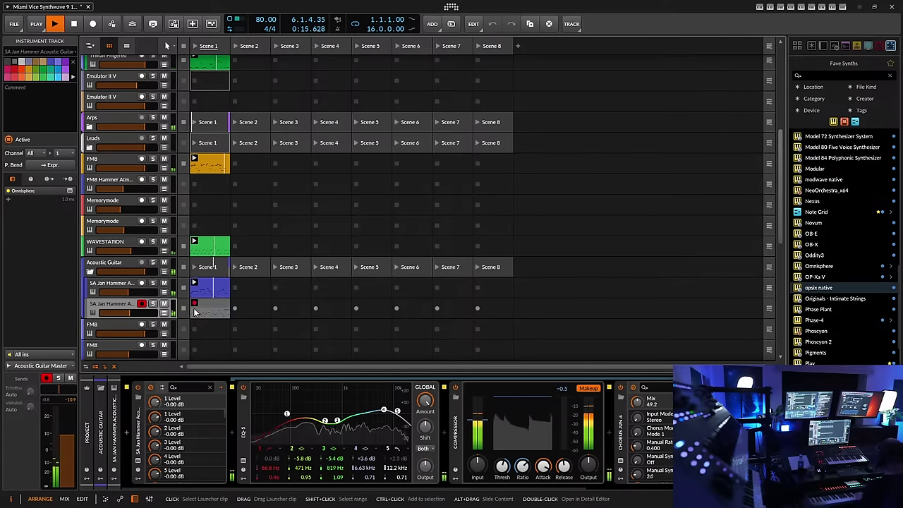
left_click(191, 308)
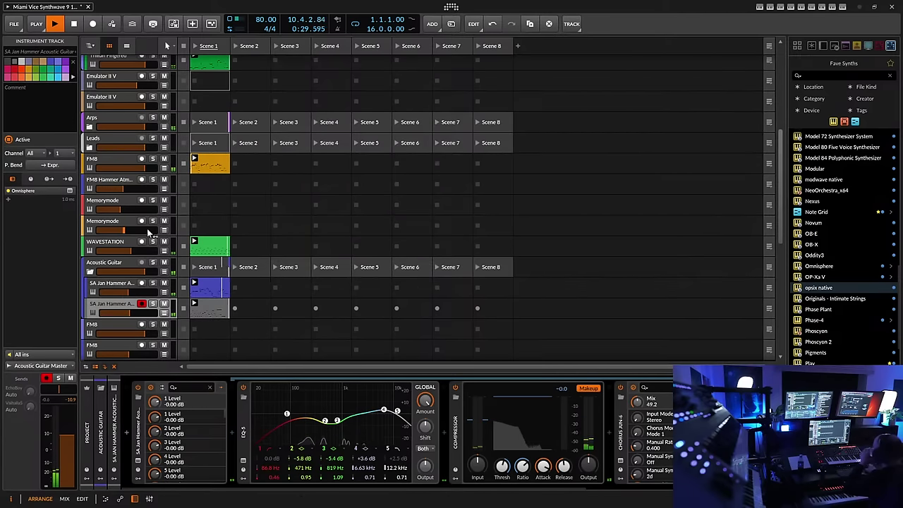
Try out both Memorymode tracks with the synth window open, raising the upper one's volume to -10.3 dB
left_click(113, 203)
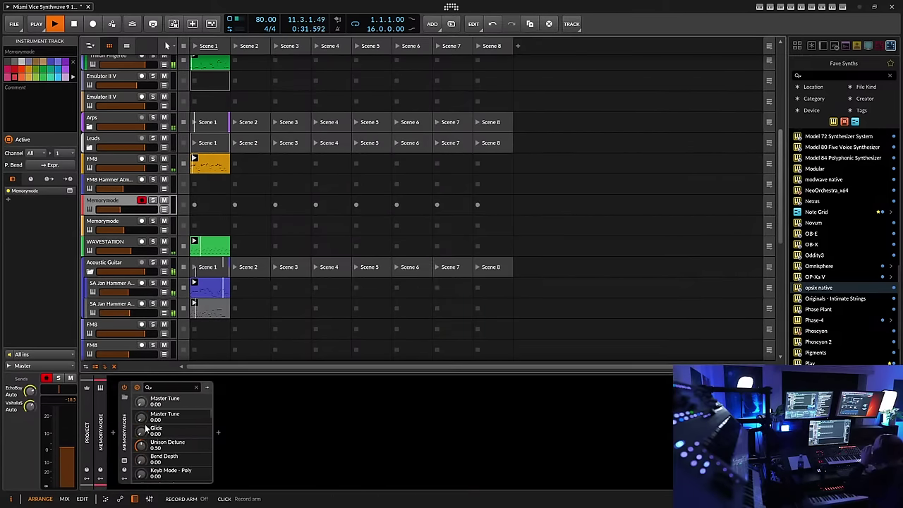
left_click(125, 459)
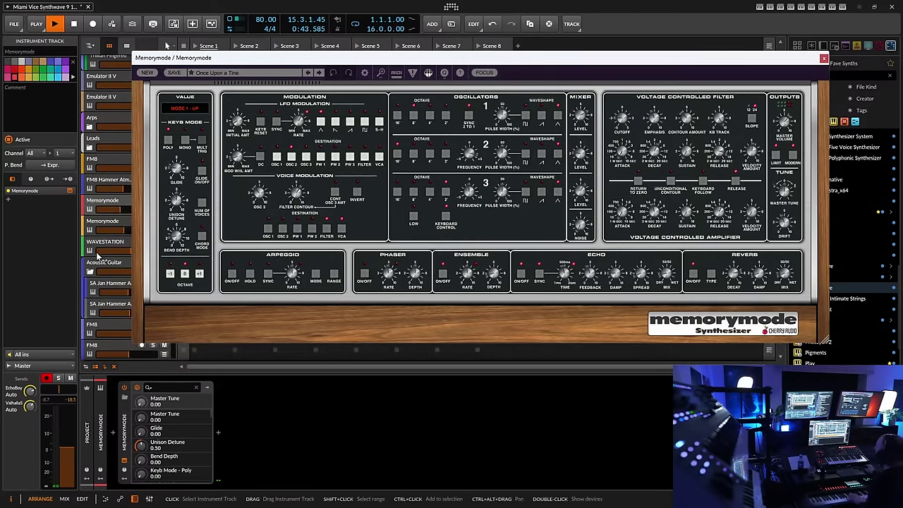
left_click(105, 203)
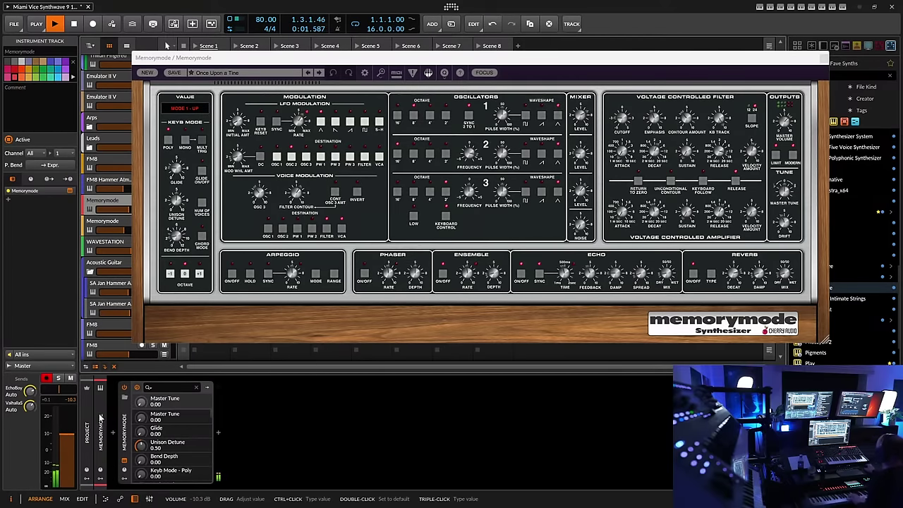
left_click(121, 224)
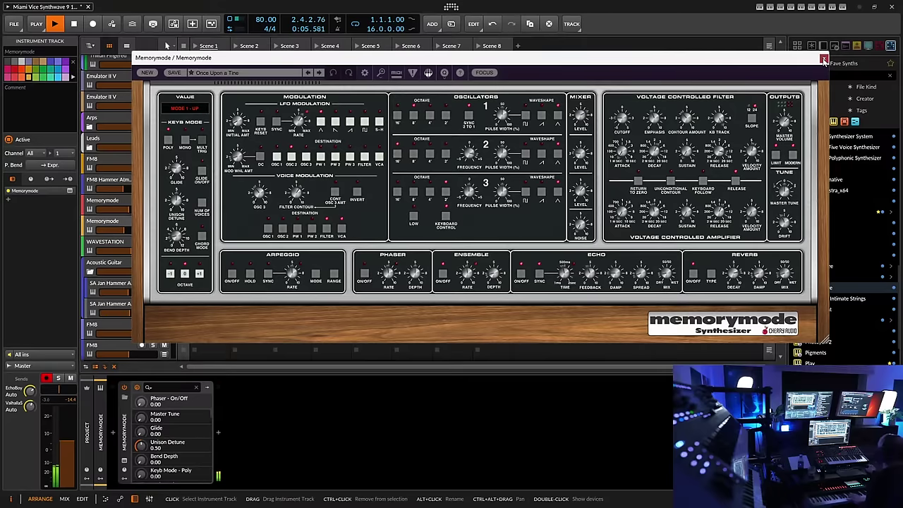
left_click(821, 60)
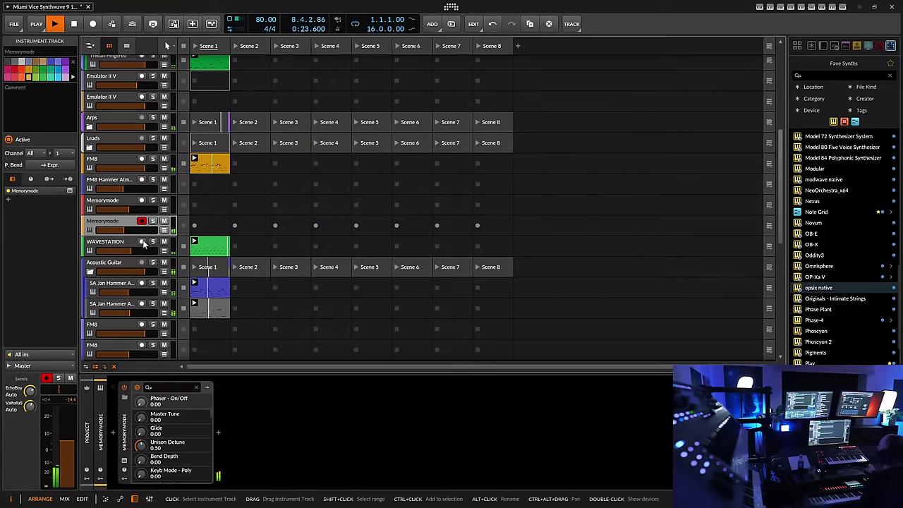
Record a new Scene 1 clip on the Heavy Guit FADE MW track in the Leads group and save the project
scroll(137, 233, "up", 3)
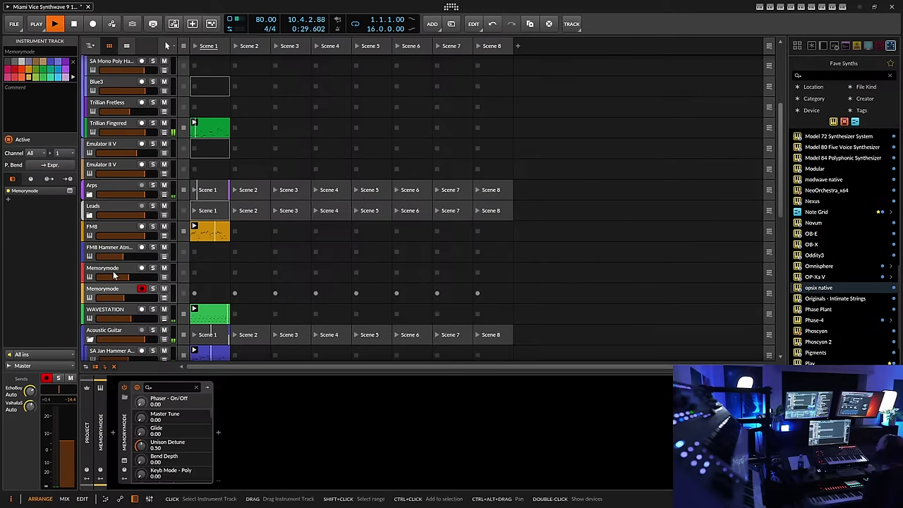
left_click(90, 215)
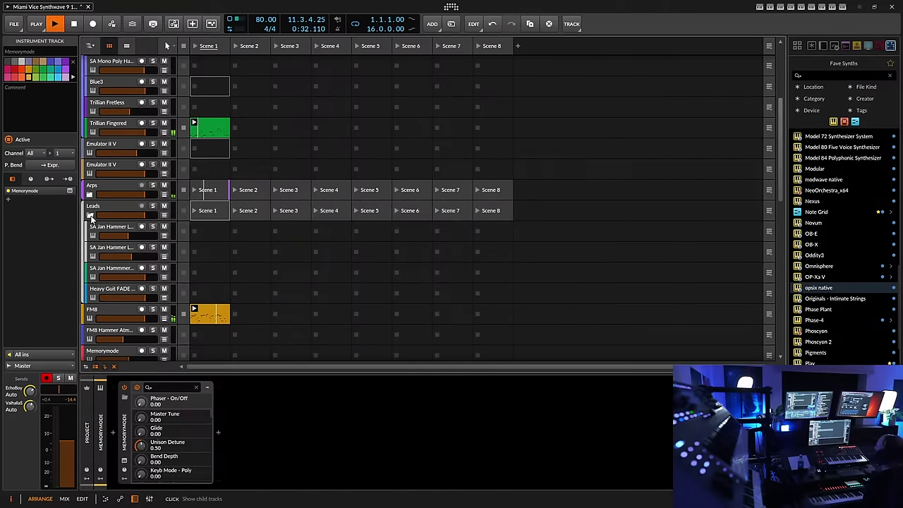
left_click(117, 295)
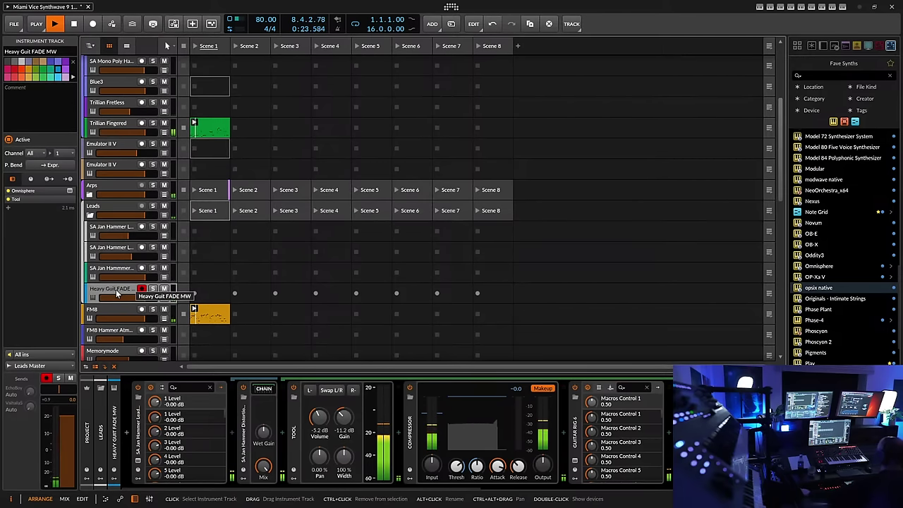
left_click(195, 293)
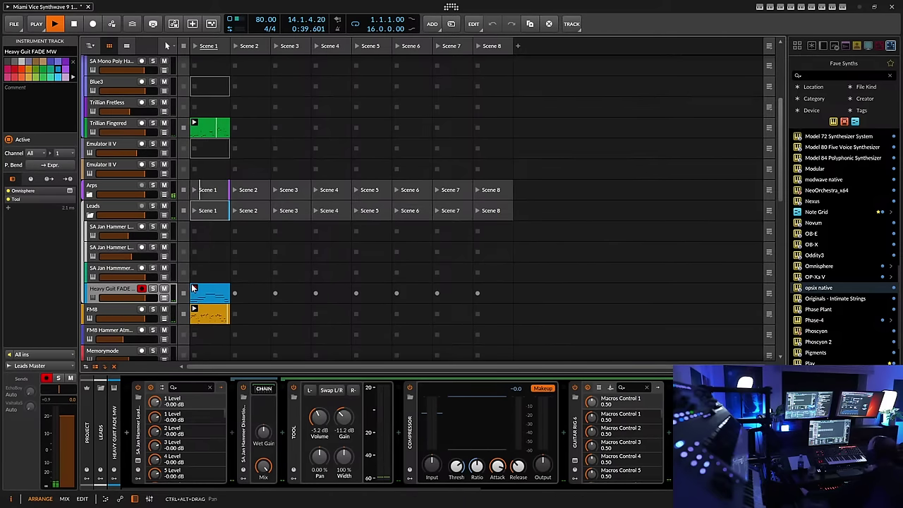
left_click(14, 25)
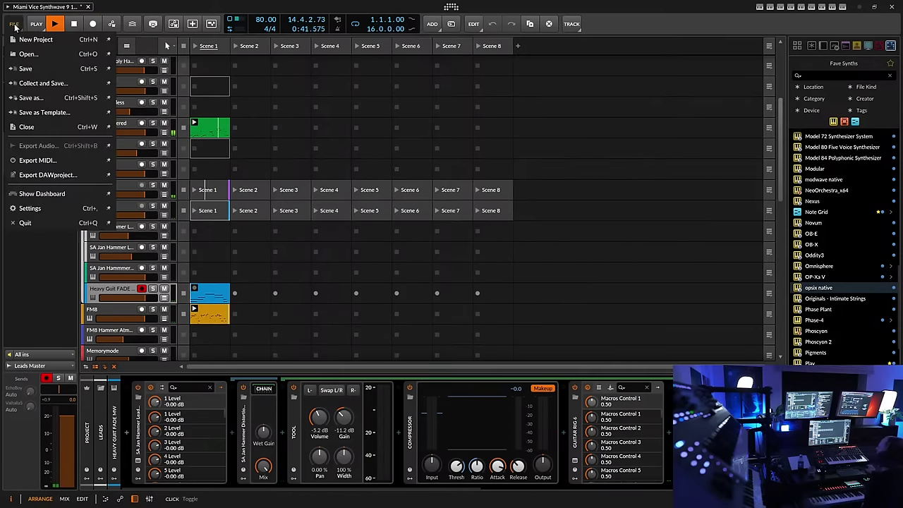
left_click(25, 68)
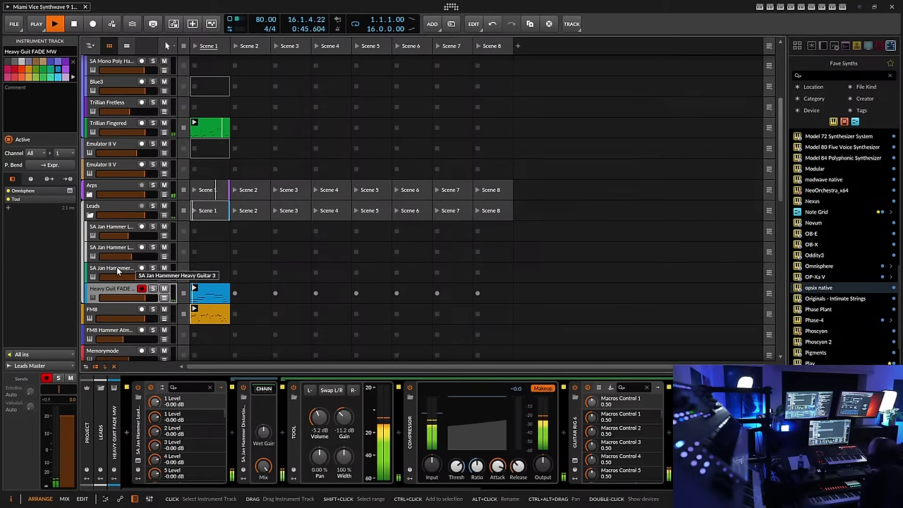
Try out the SA Jan Hammer Heavy Guitar 3, Lead Guitar 5 and Lead Guitar 4 sounds in the Leads group
left_click(117, 270)
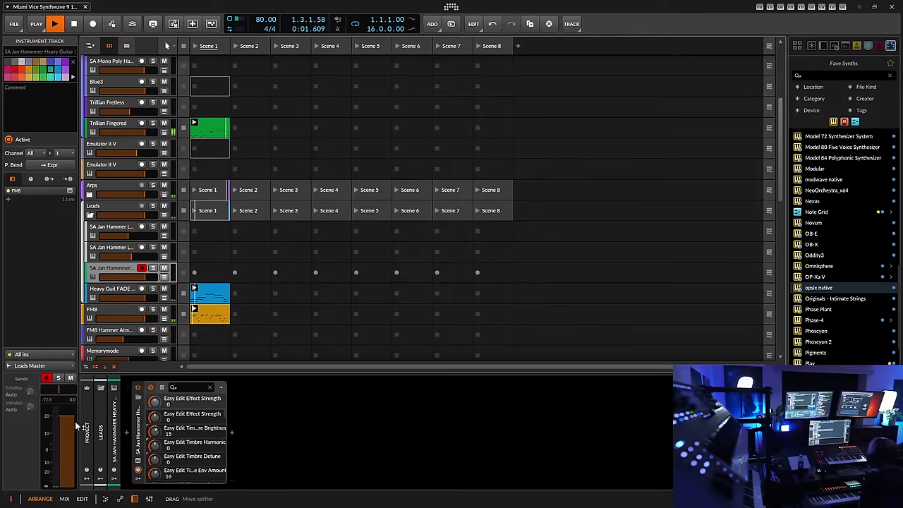
left_click(112, 227)
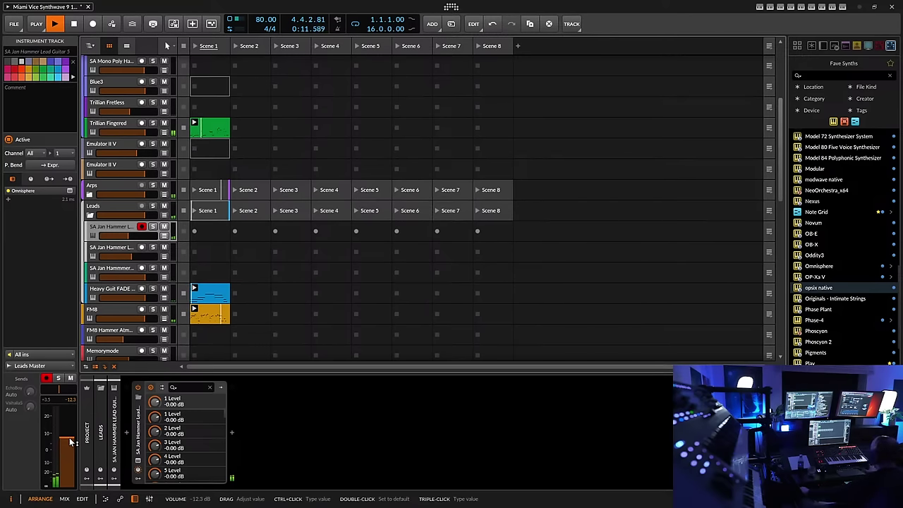
left_click(122, 248)
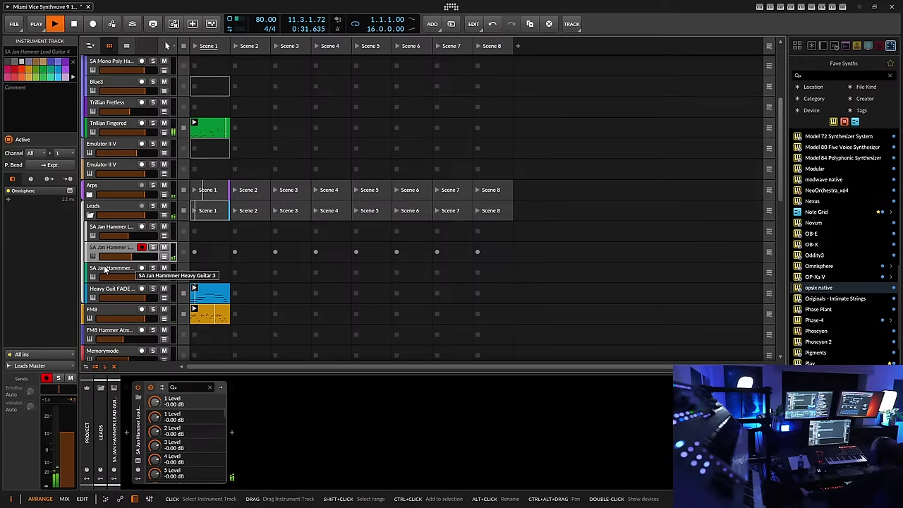
Set the volume of the SA Jan Hammmer Heavy Guitar 3 track to -3.7 dB
left_click(122, 270)
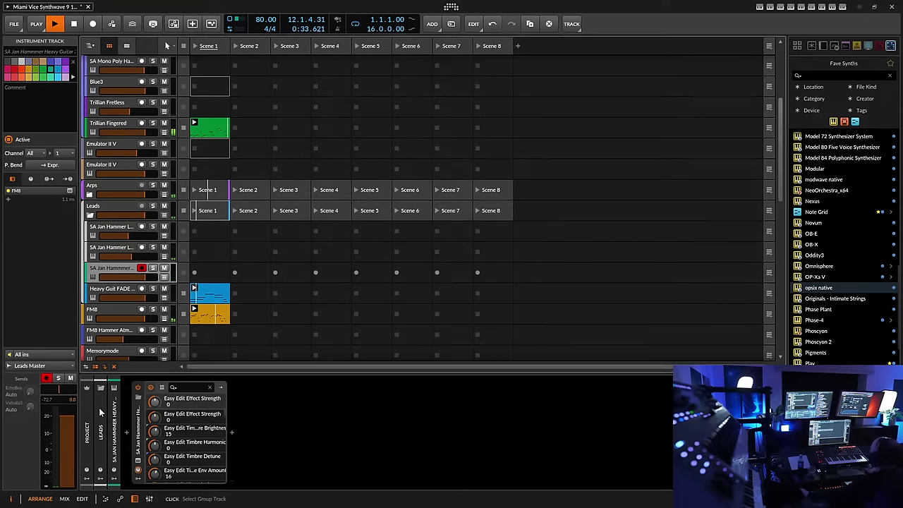
left_click_drag(67, 420, 67, 430)
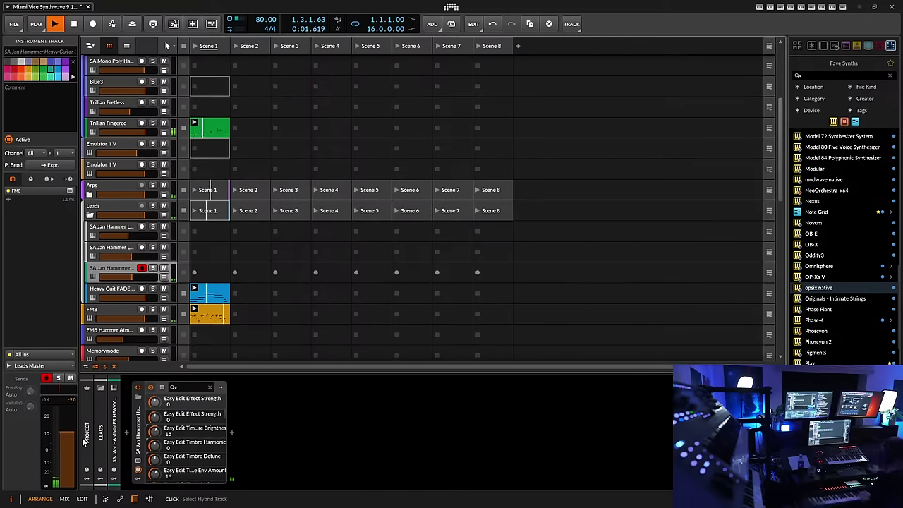
mouse_move(74, 434)
left_mouse_down()
mouse_move(74, 424)
mouse_move(69, 429)
left_mouse_up()
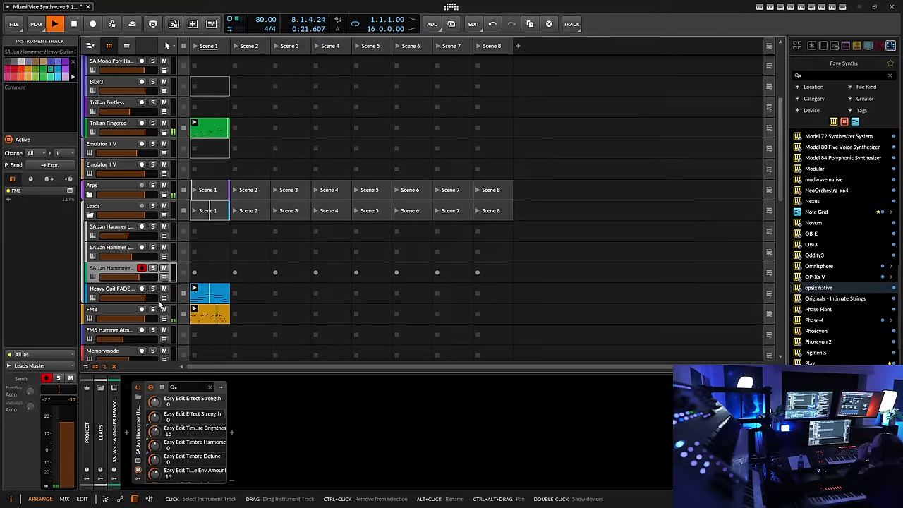
Expand the Drum Group and overdub additional hits into the Scene 1 clip of Amb Drums + Extra Snares
scroll(131, 285, "up", 2)
scroll(130, 278, "up", 5)
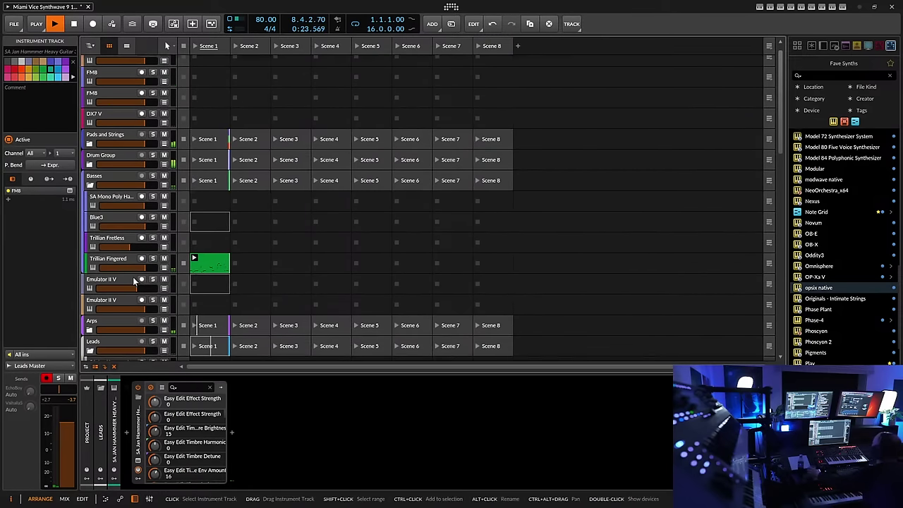
scroll(132, 276, "up", 1)
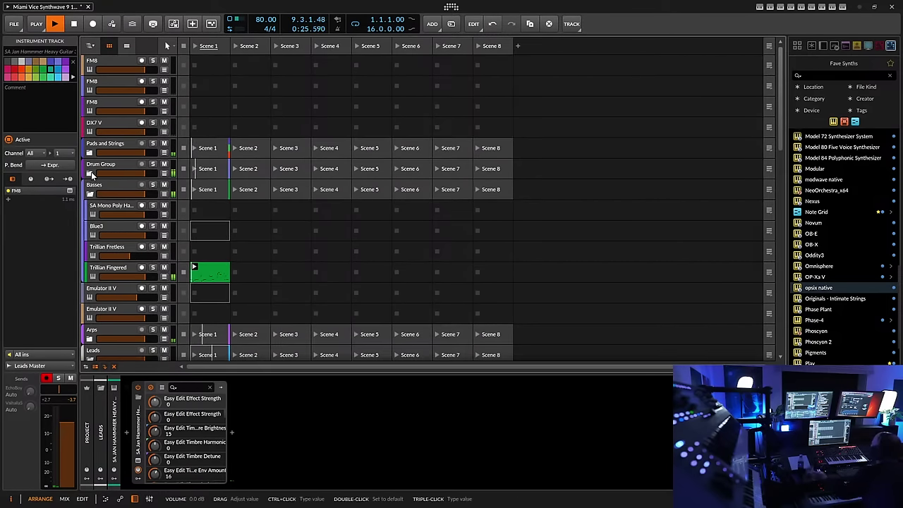
left_click(90, 173)
left_click(113, 227)
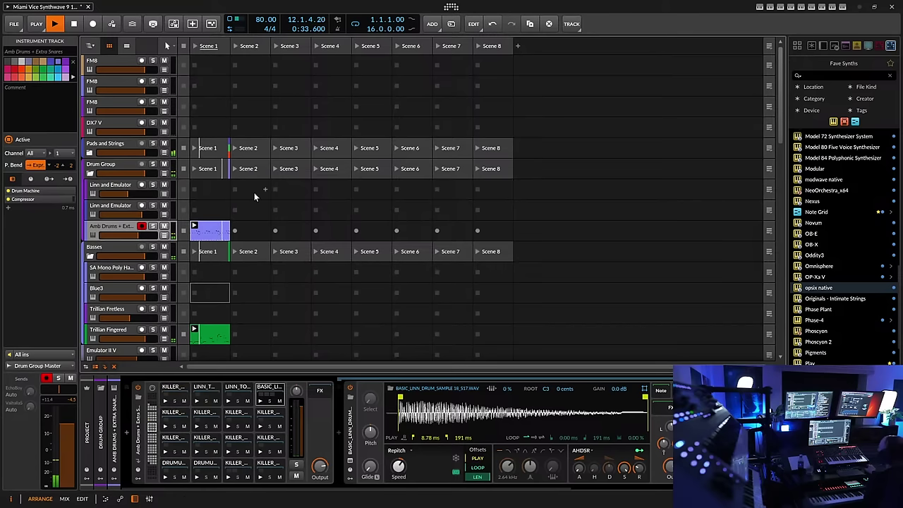
left_click(192, 24)
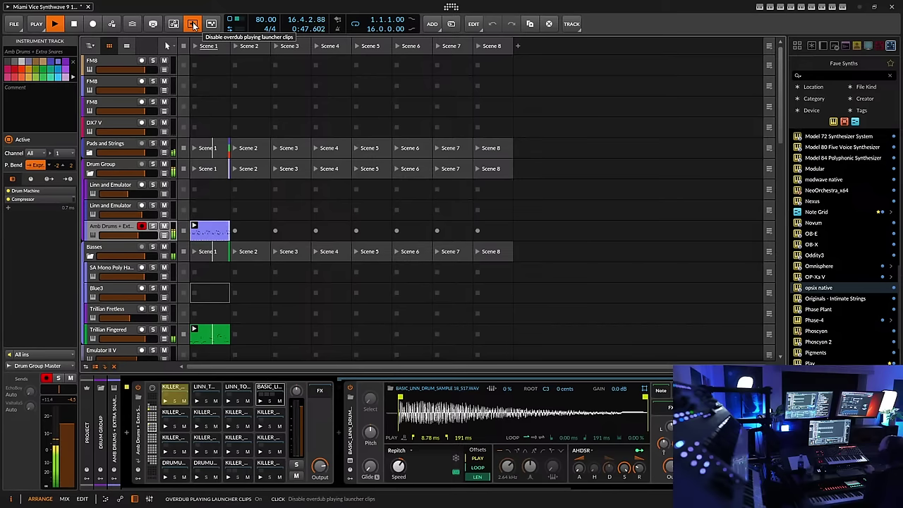
left_click(192, 23)
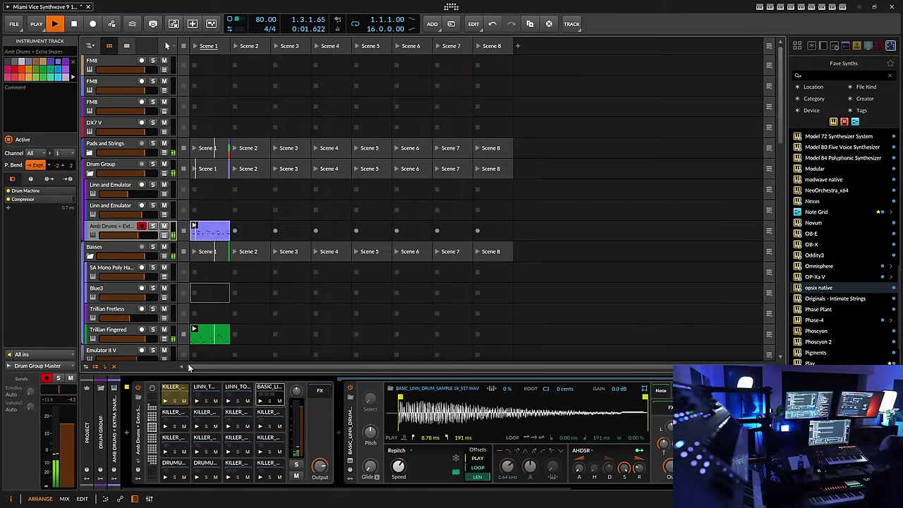
Shape the first KILLER_DRUMS pad's amplitude envelope by lowering sustain, setting decay to 861 ms and adjusting release
left_click(180, 397)
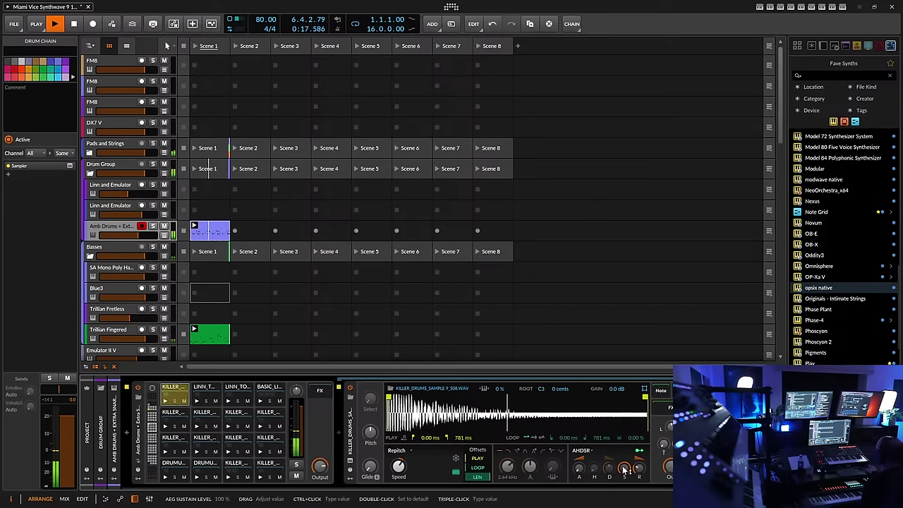
mouse_move(620, 463)
left_mouse_down()
mouse_move(620, 494)
mouse_move(608, 462)
left_mouse_up()
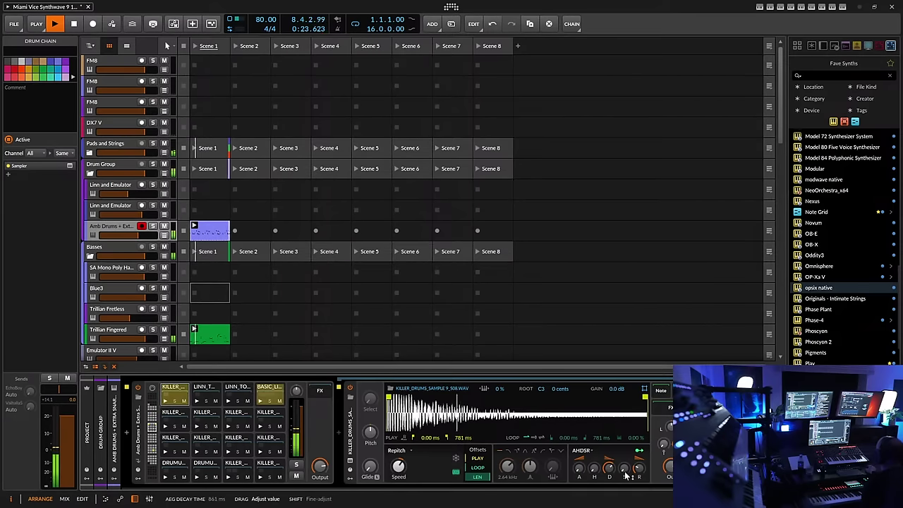
left_click_drag(638, 467, 609, 452)
key("b")
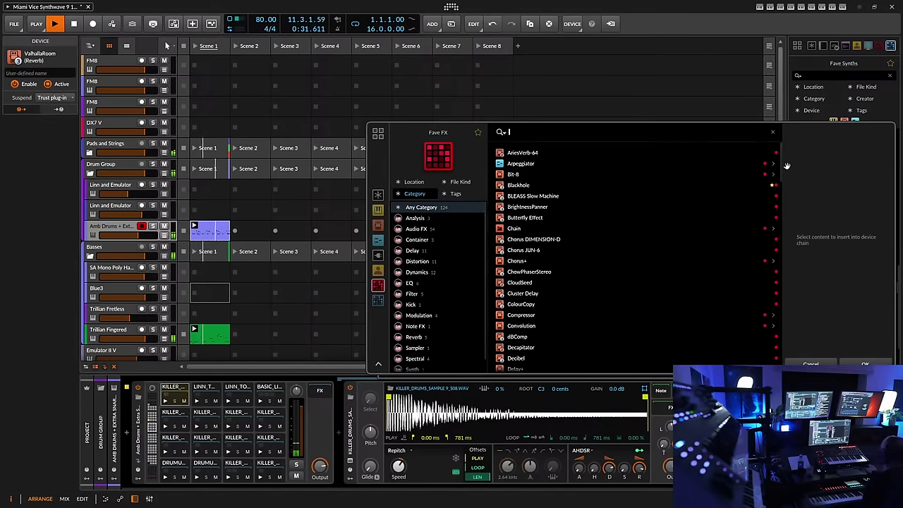
left_click_drag(781, 157, 804, 346)
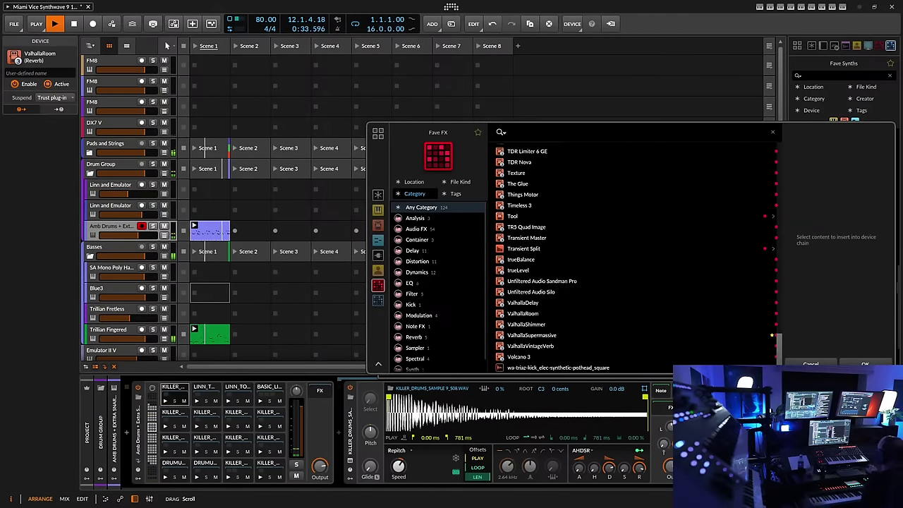
left_click(523, 303)
double_click(524, 306)
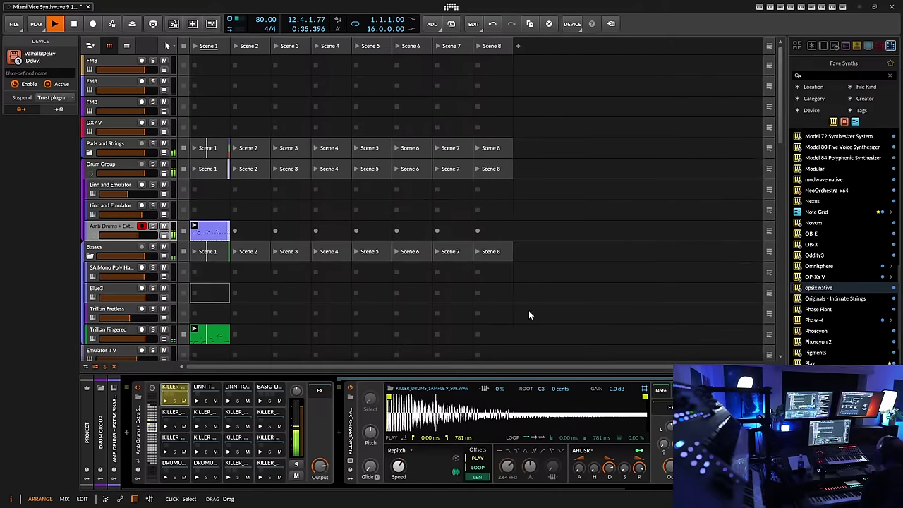
left_click(668, 146)
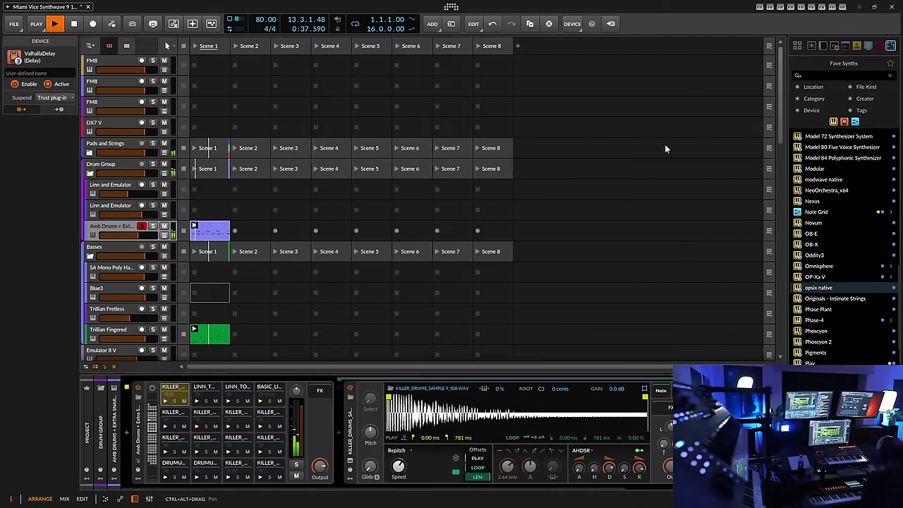
right_click(712, 423)
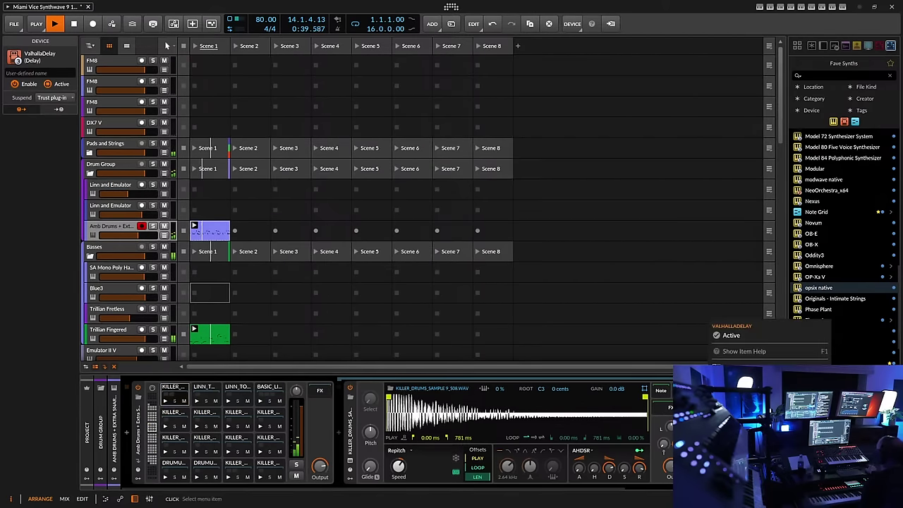
key("Escape")
Insert the ValhallaRoom reverb after the Sampler on the first KILLER_DRUMS pad
left_click(493, 416)
left_click(338, 432)
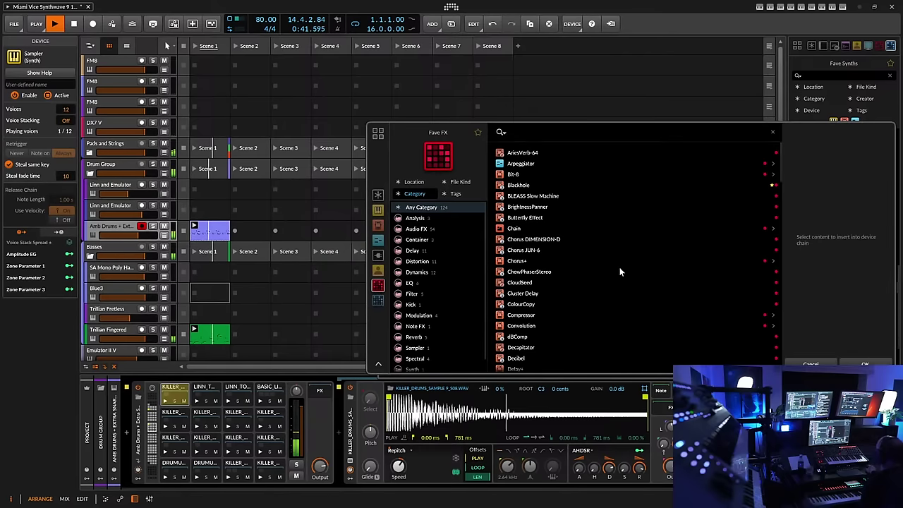
scroll(640, 279, "down", 15)
scroll(635, 306, "down", 12)
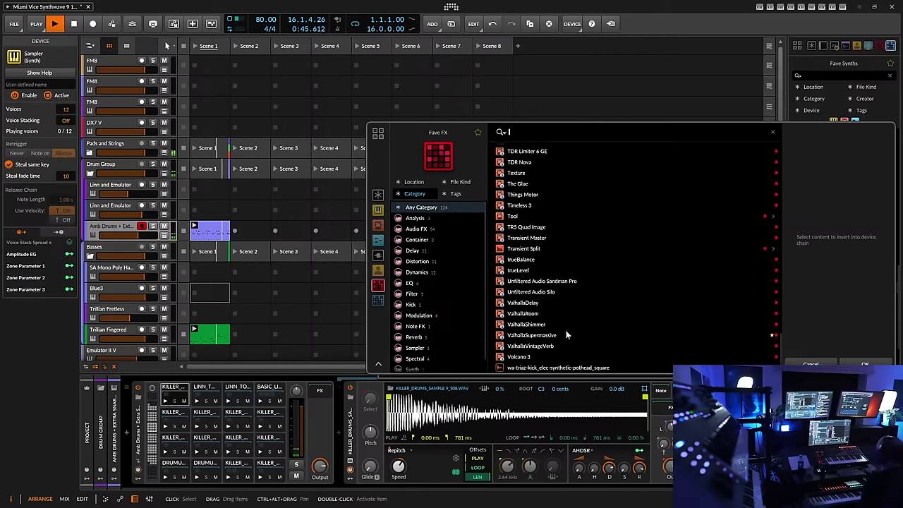
left_click(518, 314)
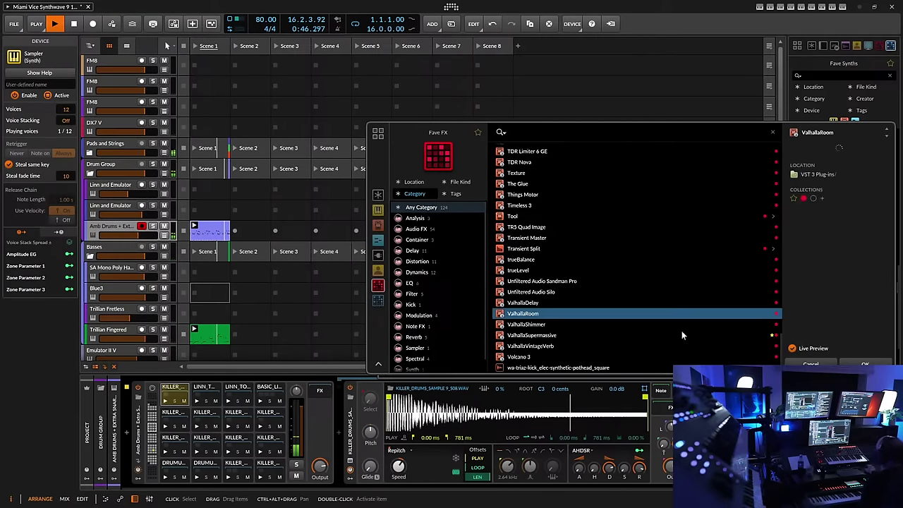
left_click(864, 362)
Switch ValhallaRoom to Large Chamber with decay 1.99 s, mix 18.0 % and predelay 16.5 ms
left_click(356, 321)
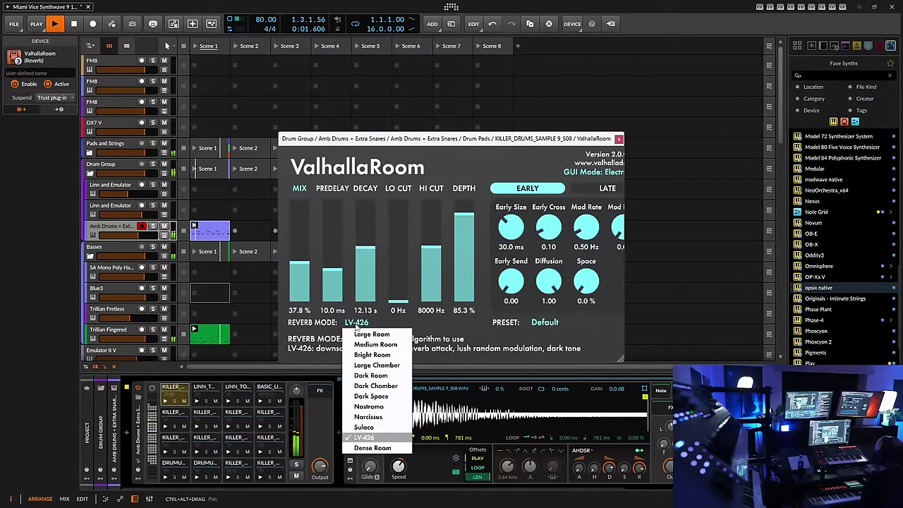
left_click(375, 365)
left_click_drag(365, 250, 365, 267)
left_click_drag(299, 266, 300, 289)
left_click_drag(329, 277, 364, 268)
Set the reverb's hi cut to 6210 Hz, lo cut to 90 Hz, depth to 66.8 % and mix to 10.1 %, and close its window
left_click_drag(431, 246, 434, 263)
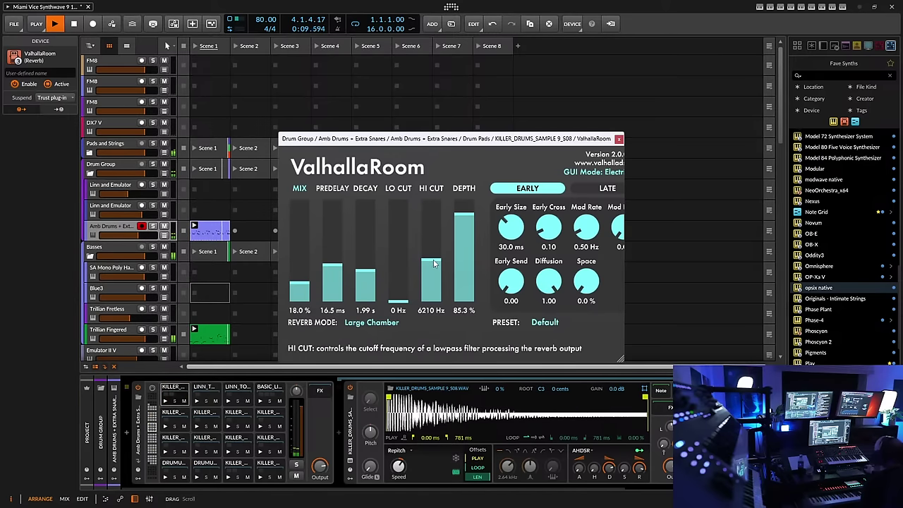
left_click_drag(398, 302, 397, 269)
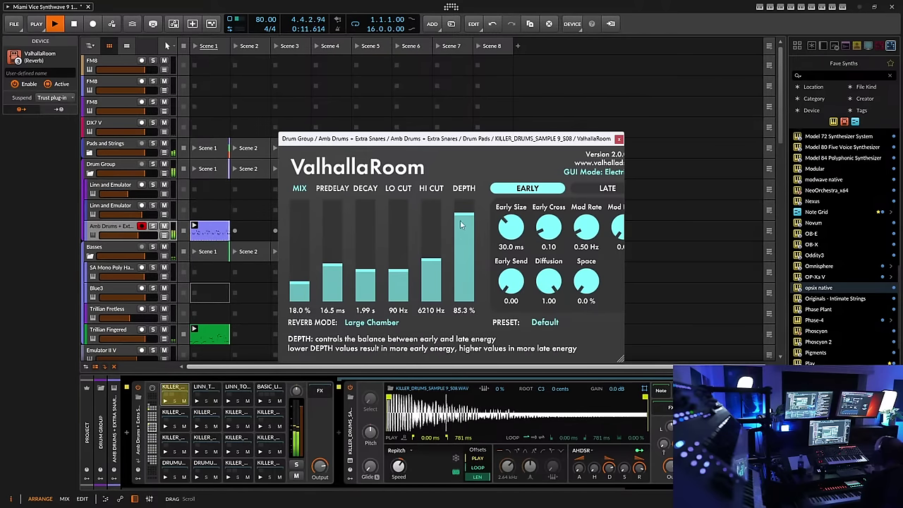
left_click_drag(459, 224, 460, 243)
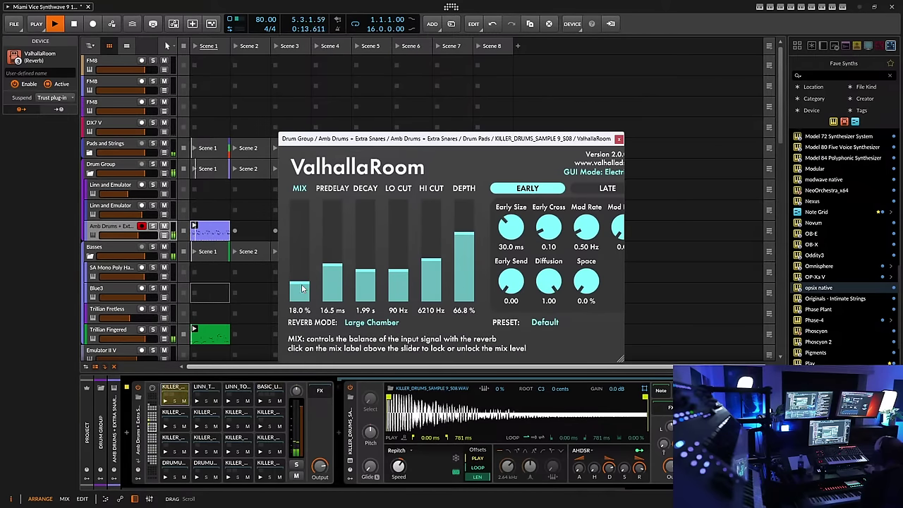
left_click_drag(301, 287, 299, 295)
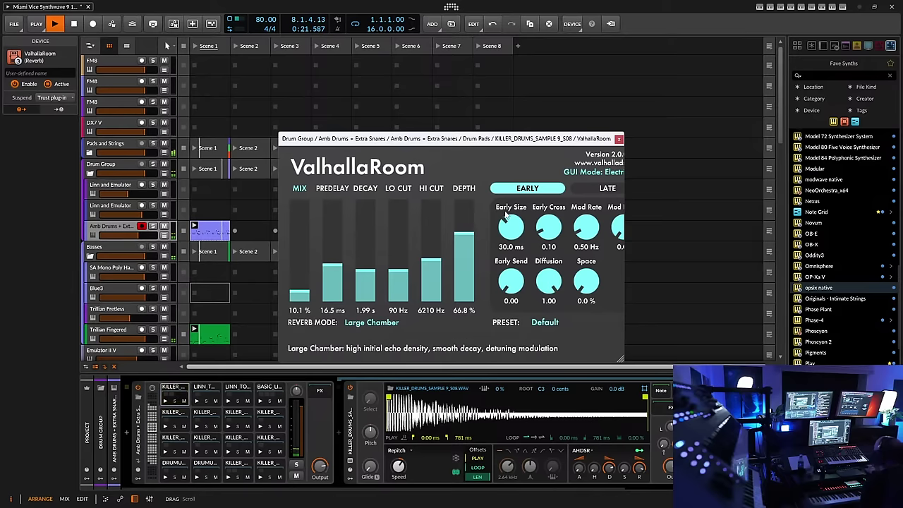
left_click(618, 138)
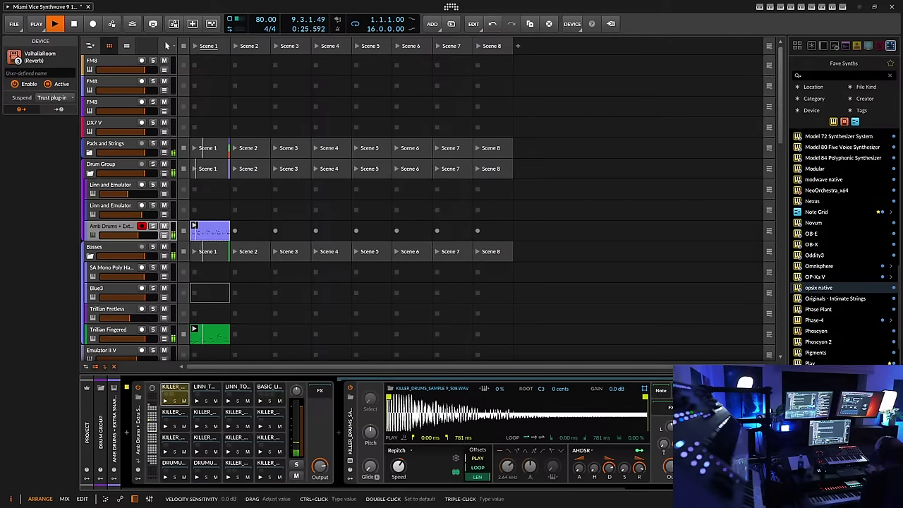
Adjust the KILLER_DRUMS pad's voice gain to about -16.1 dB and lower the mix to 7.10 %
mouse_move(664, 443)
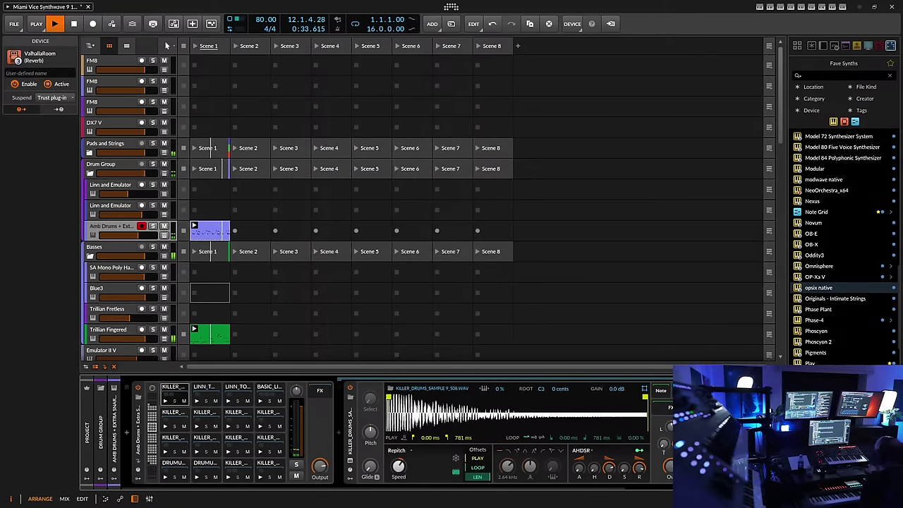
left_click(664, 444)
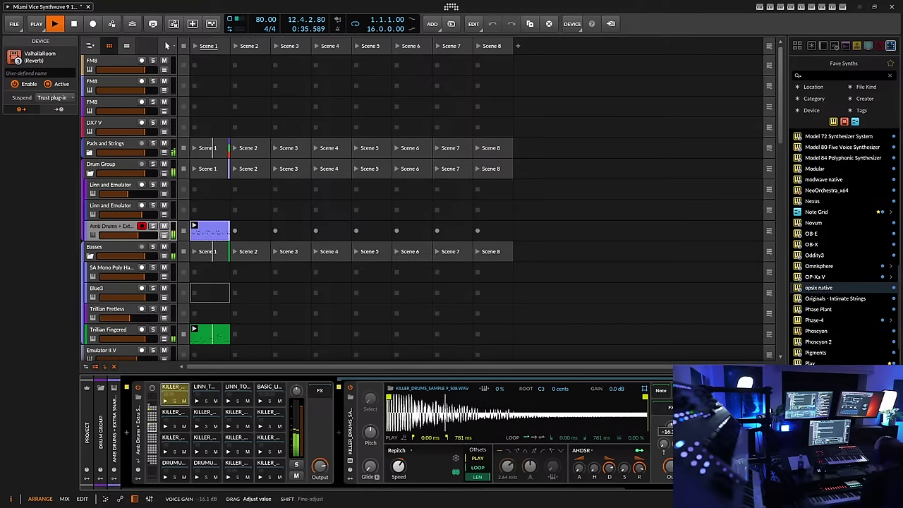
left_click_drag(664, 444, 665, 447)
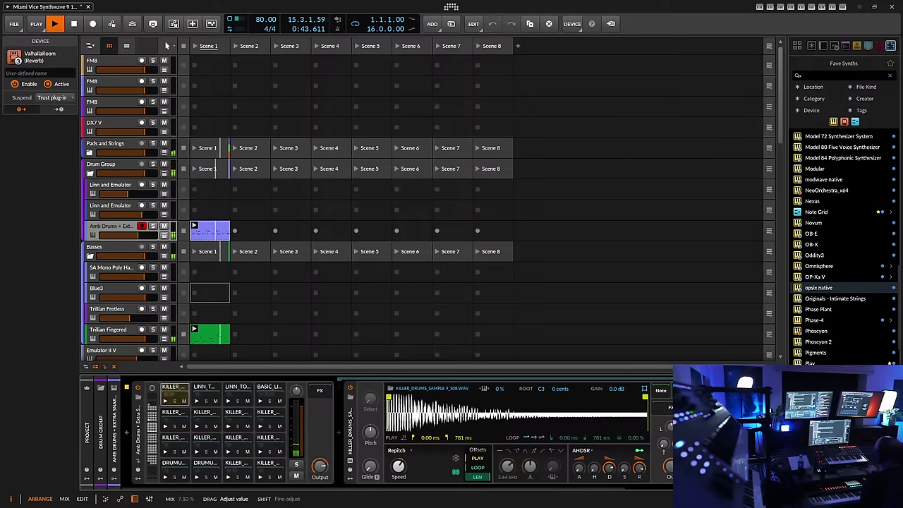
Try out the Heavy Guit FADE MW and SA Jan Hammmer Heavy Guitar tracks in the Leads group over the playing clips
scroll(191, 294, "down", 5)
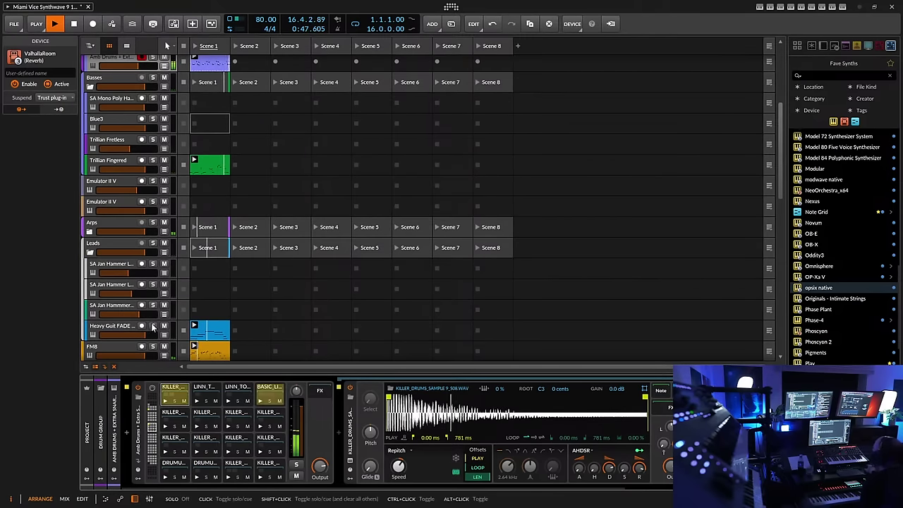
scroll(141, 314, "down", 1)
left_click(118, 296)
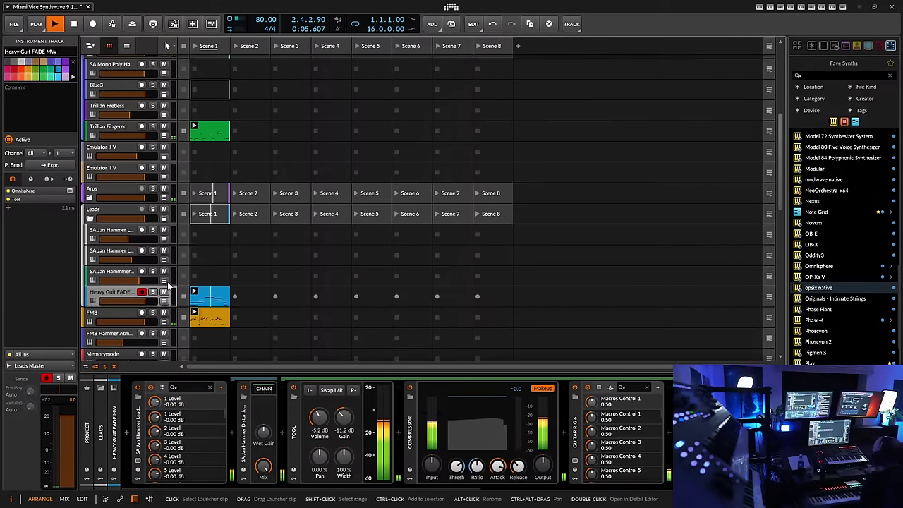
left_click(111, 275)
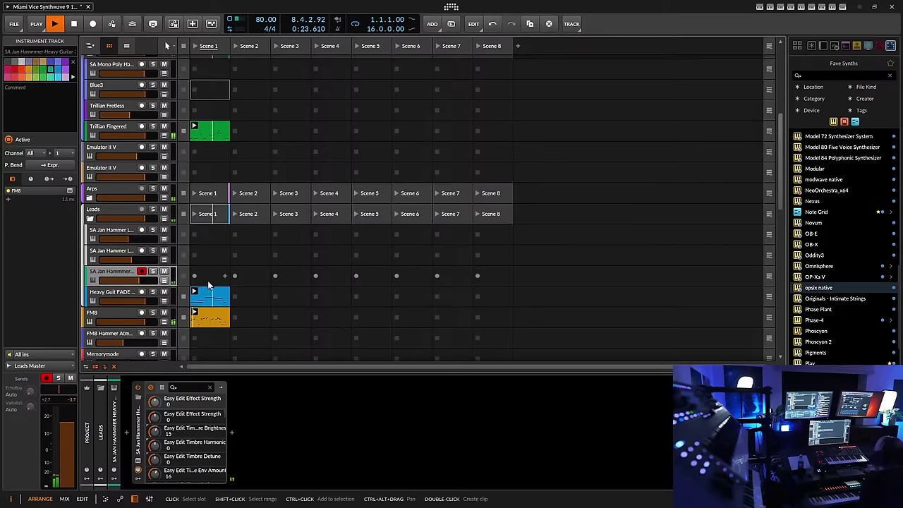
Save the project and collapse the Basses group
scroll(208, 284, "down", 4)
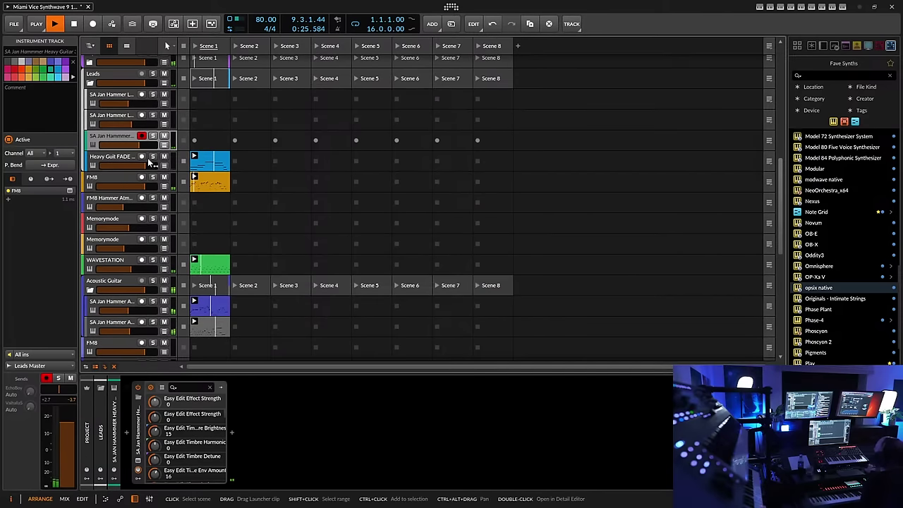
left_click(13, 23)
left_click(28, 69)
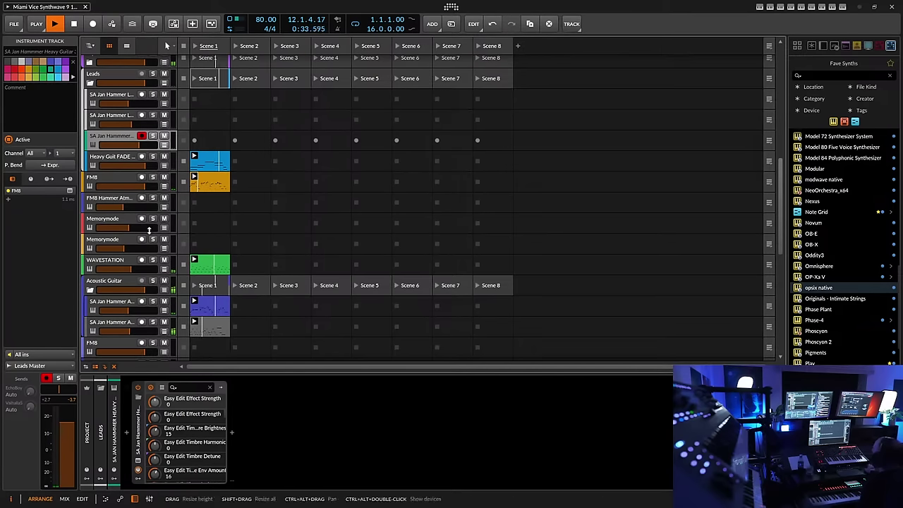
scroll(149, 226, "up", 6)
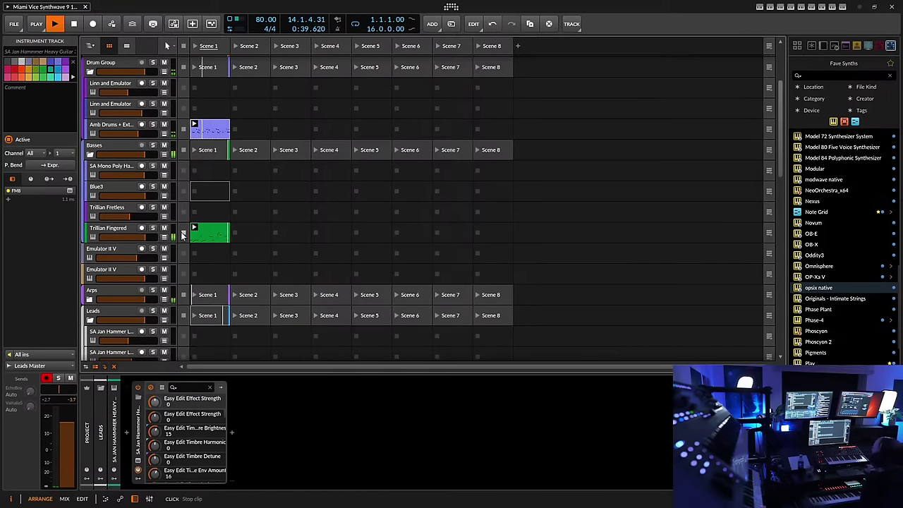
left_click(89, 154)
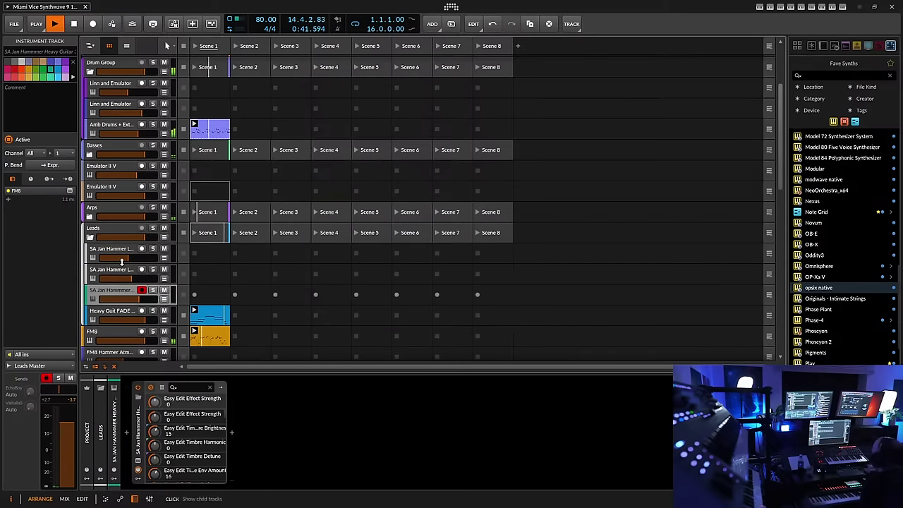
left_click(14, 23)
left_click(93, 121)
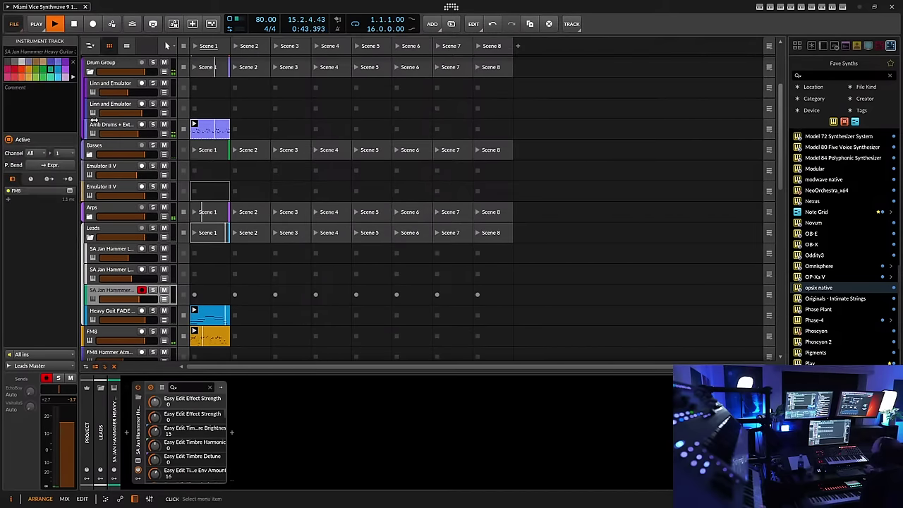
Stop the playing clips in the Drum Group, Basses and Leads groups
scroll(179, 266, "down", 5)
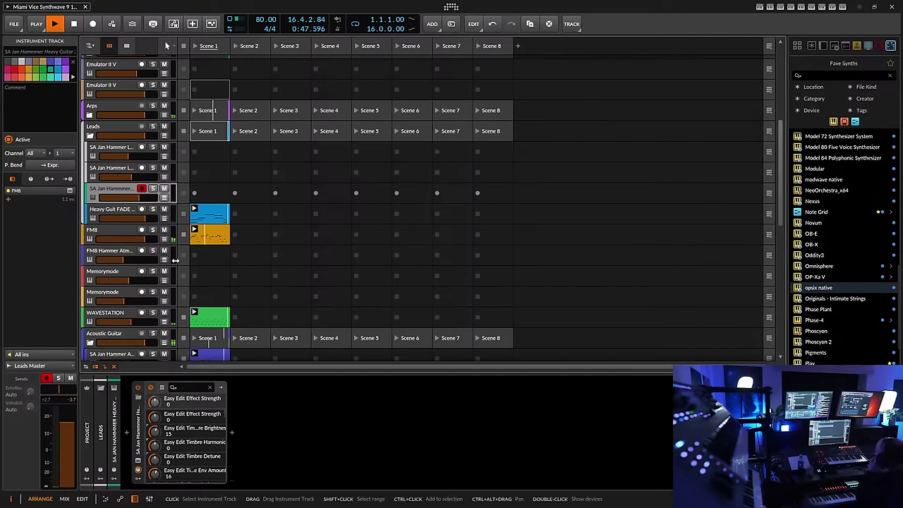
scroll(180, 257, "up", 8)
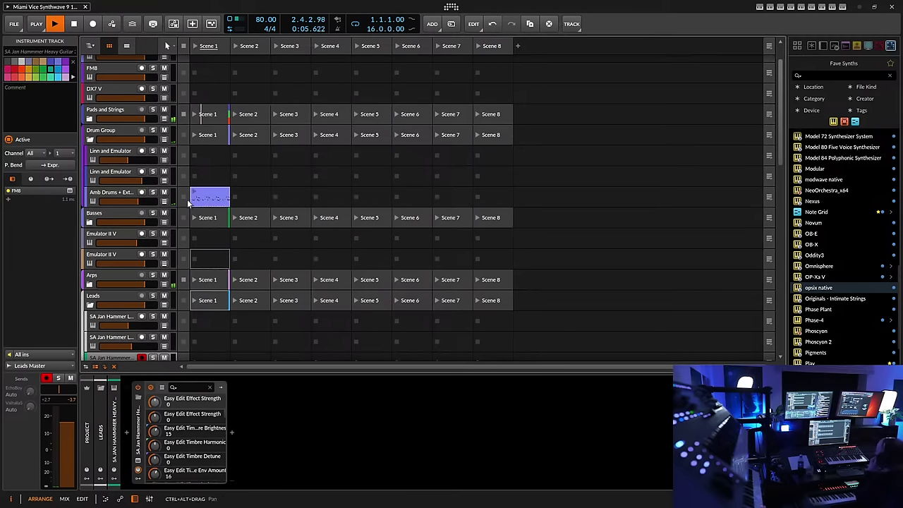
scroll(144, 208, "up", 2)
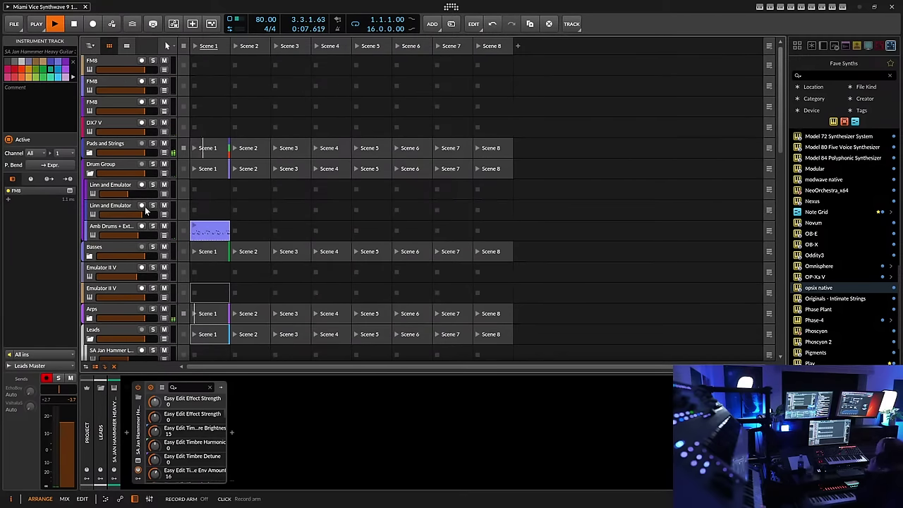
scroll(145, 208, "down", 8)
scroll(142, 204, "down", 6)
scroll(140, 201, "up", 8)
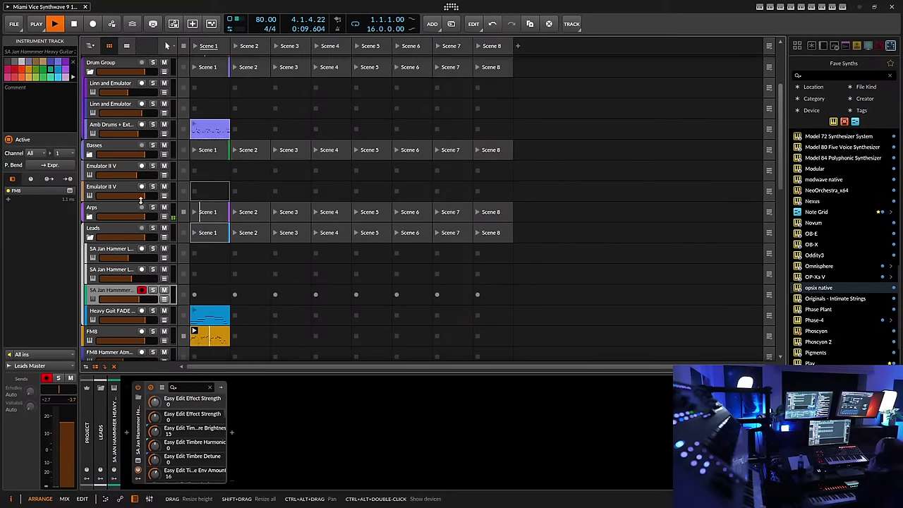
Expand the Arps group and stop its WAVESTATION clip
scroll(141, 201, "up", 4)
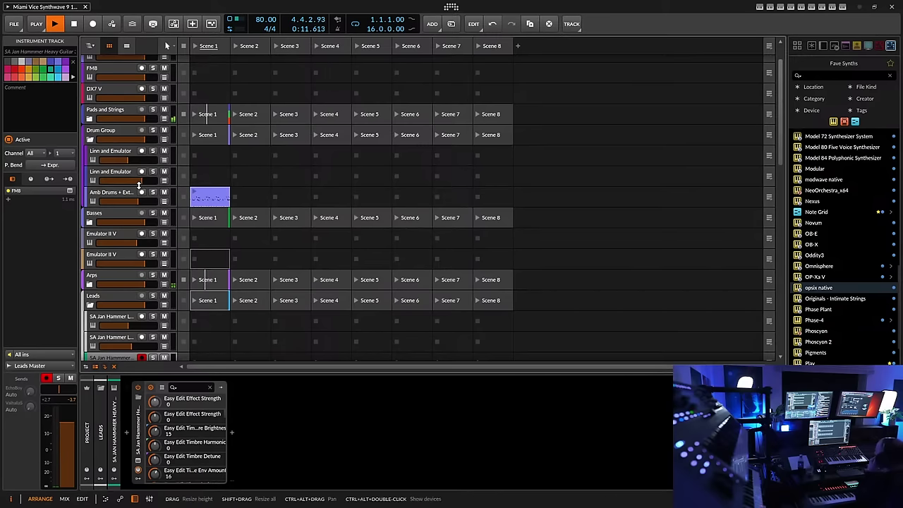
left_click(90, 284)
scroll(113, 275, "down", 6)
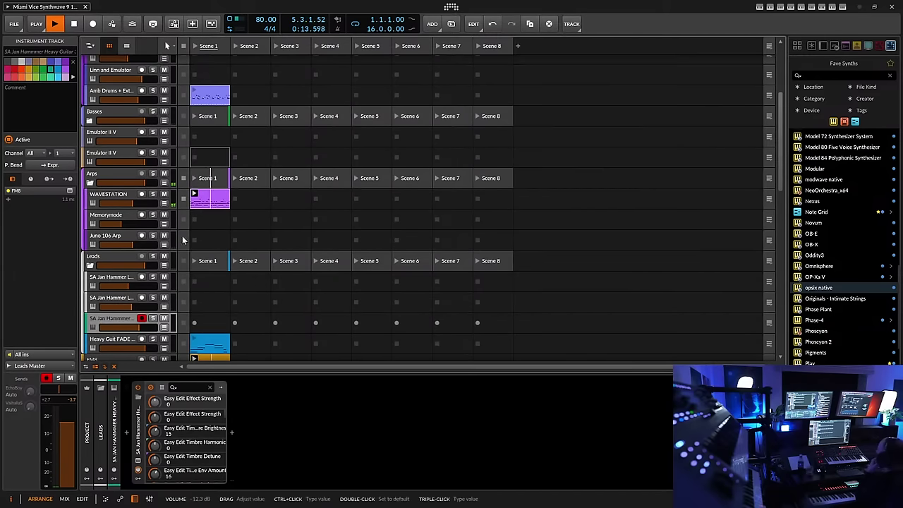
left_click(183, 198)
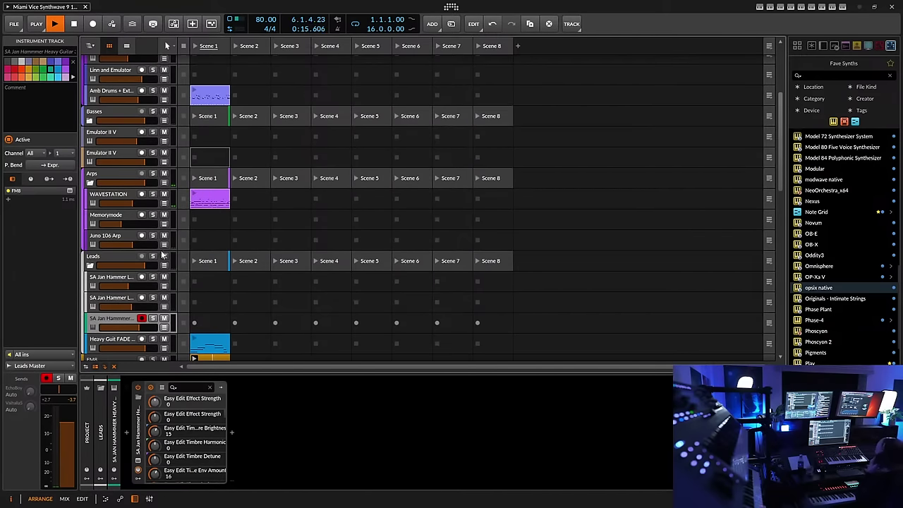
Stop the clip on the second SA Jan Hammer track in the Acoustic Guitar group
scroll(160, 247, "down", 10)
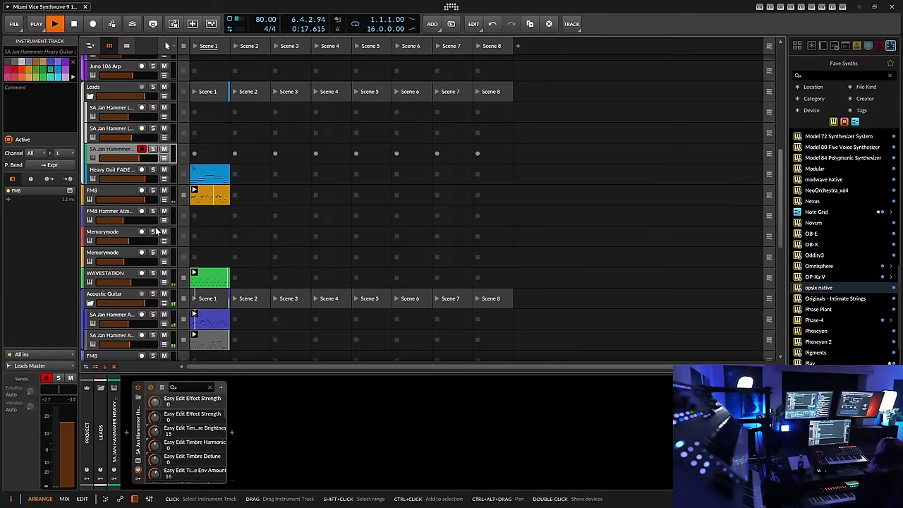
scroll(155, 229, "down", 4)
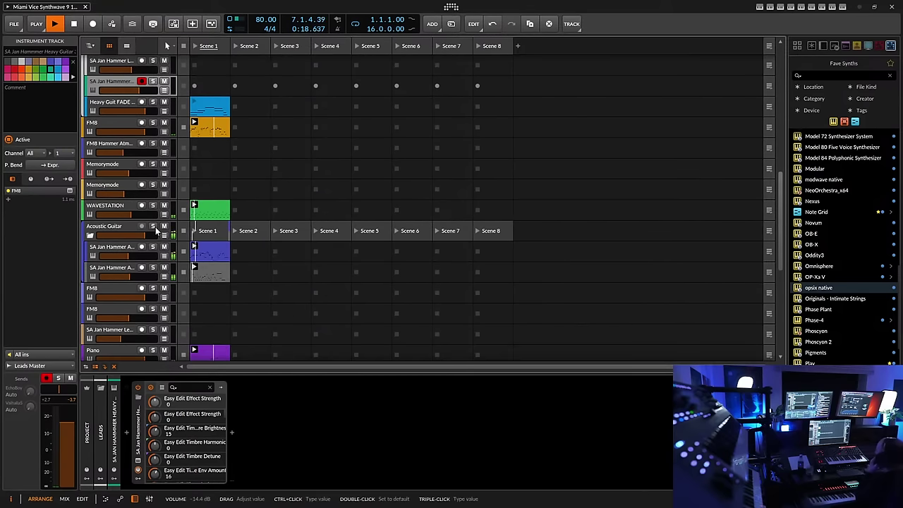
left_click(183, 271)
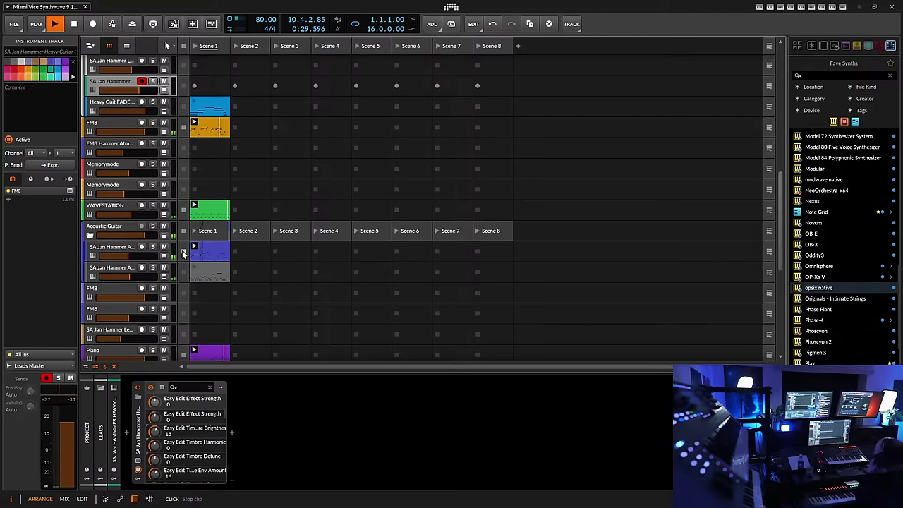
Select the Piano track and stop its playing clip
scroll(175, 253, "down", 3)
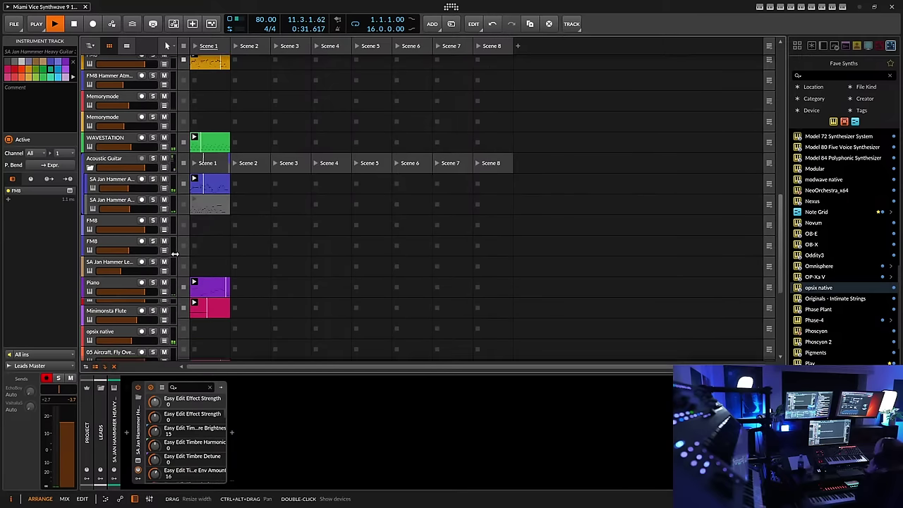
scroll(175, 255, "up", 10)
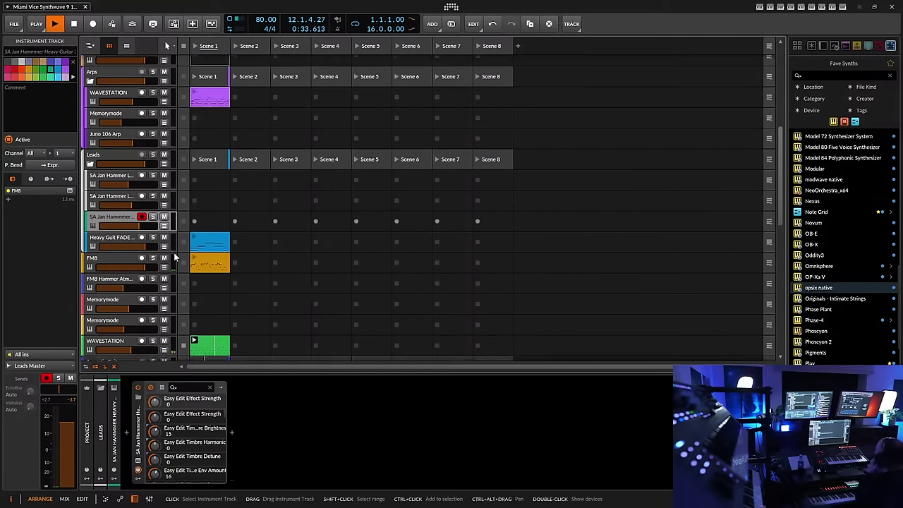
scroll(175, 258, "up", 12)
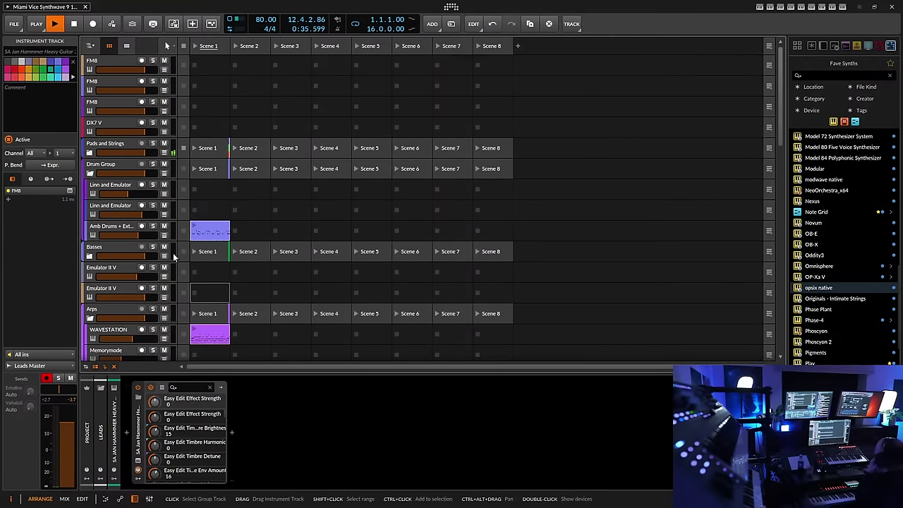
scroll(174, 257, "down", 15)
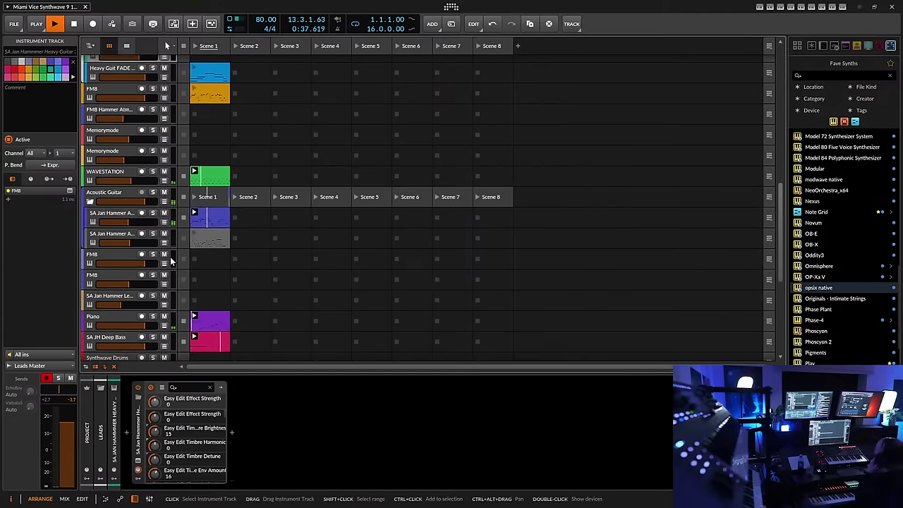
scroll(169, 261, "down", 10)
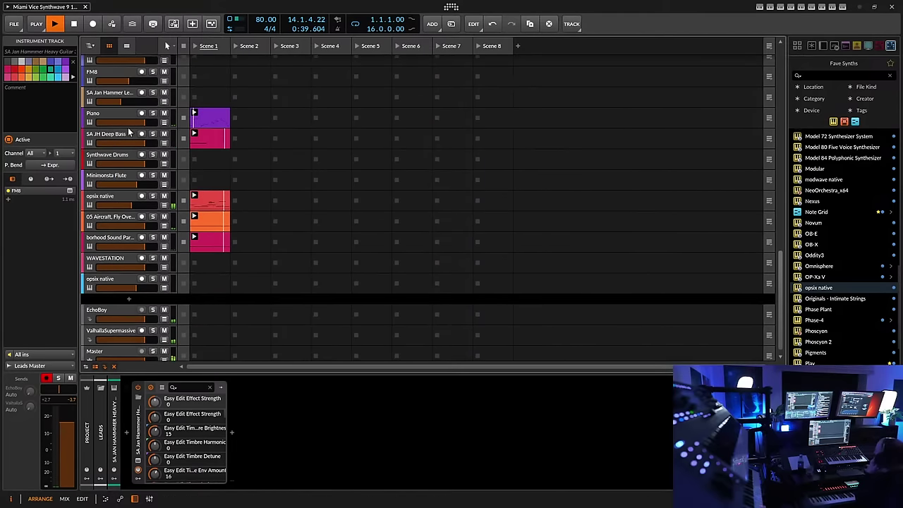
left_click(112, 114)
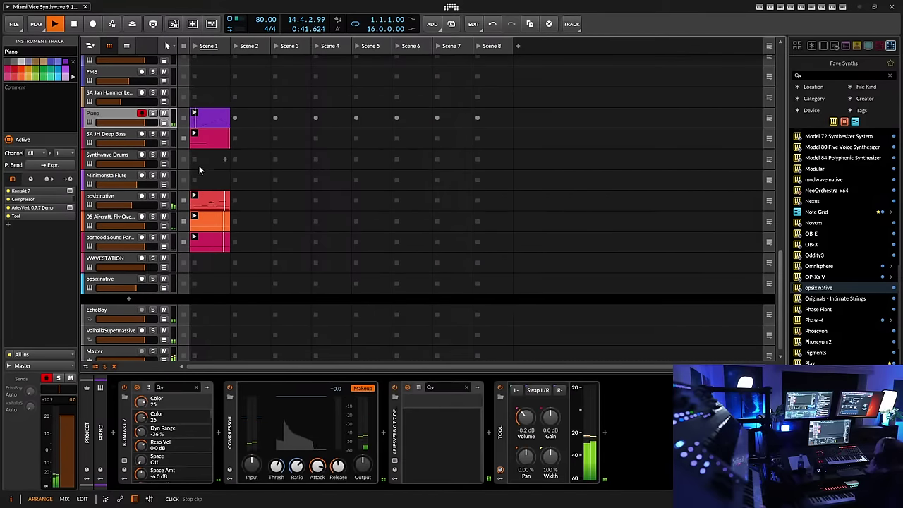
left_click(194, 134)
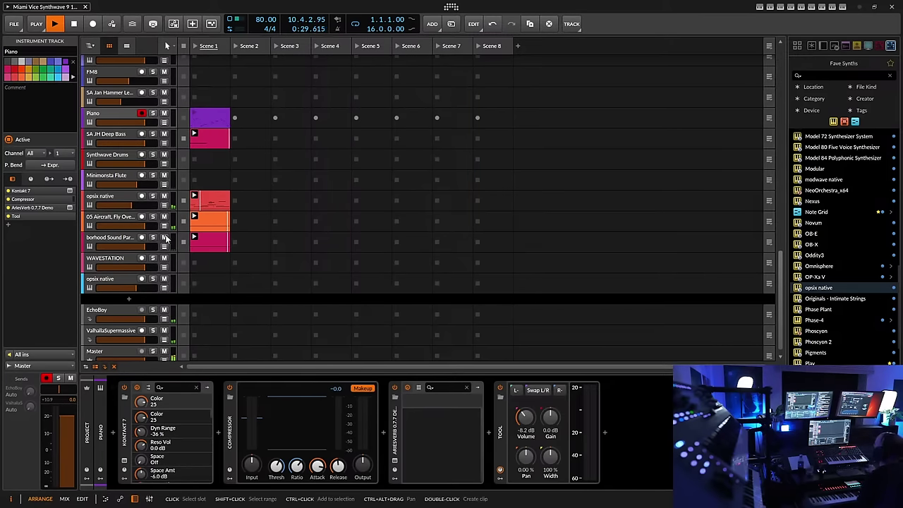
Stop the SA JH Deep Bass clip and the clip on the first SA Jan Hammer track in the Acoustic Guitar group
scroll(176, 222, "up", 3)
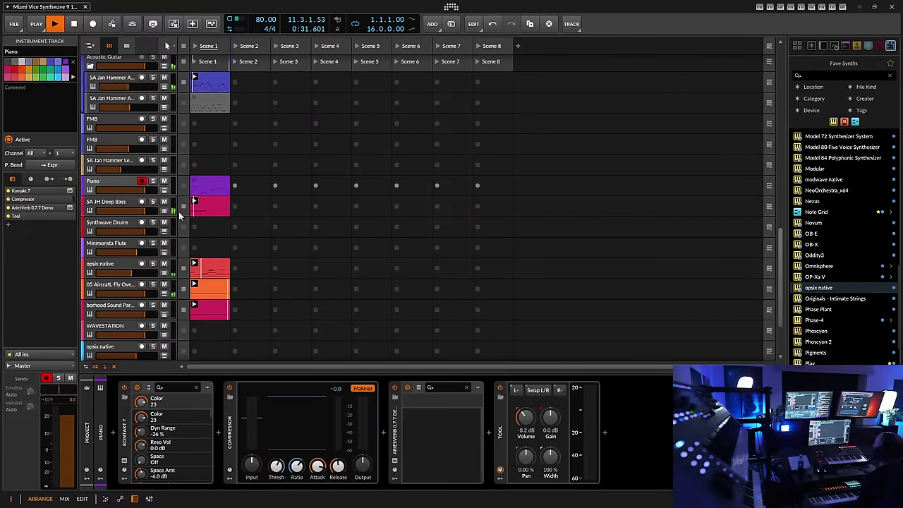
scroll(141, 240, "up", 3)
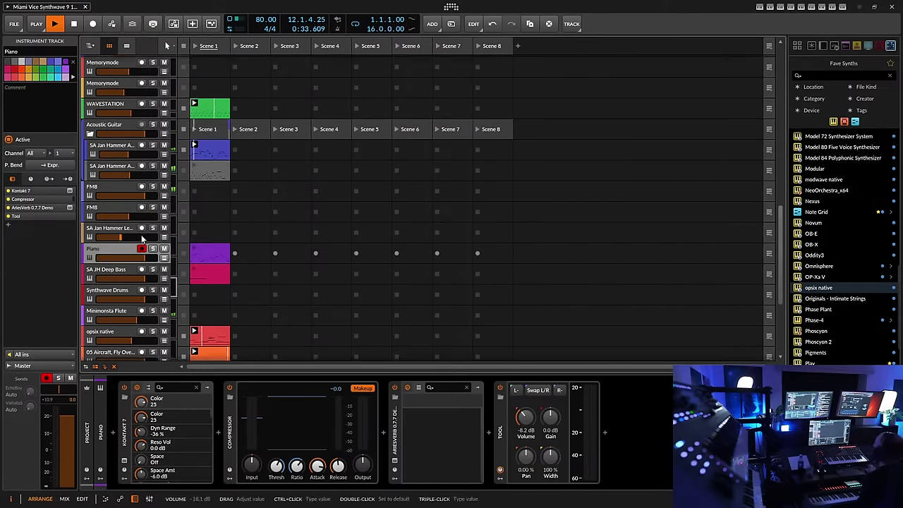
scroll(141, 240, "up", 3)
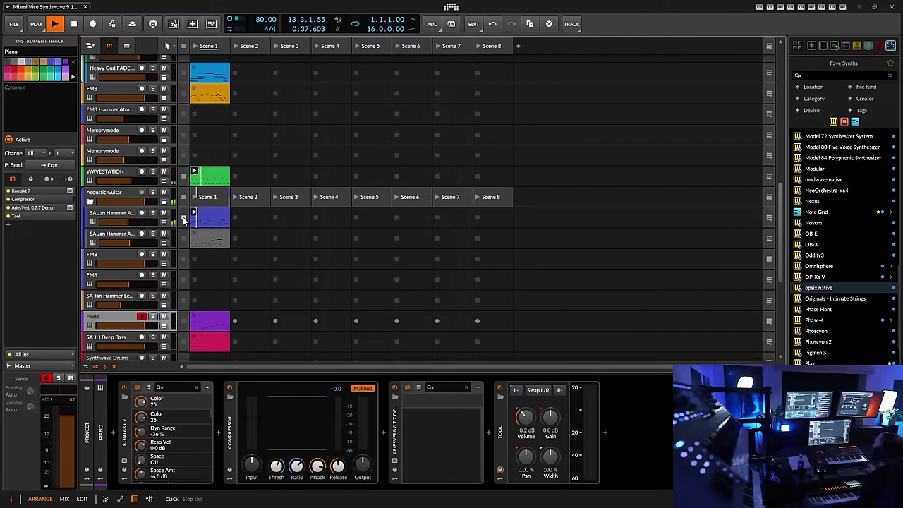
scroll(128, 231, "up", 5)
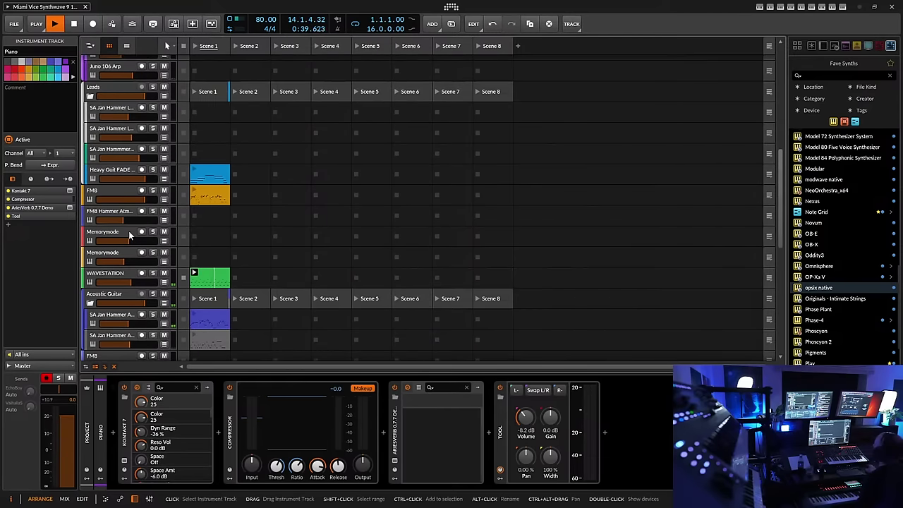
Expand the Basses group to show its child tracks
scroll(129, 230, "up", 6)
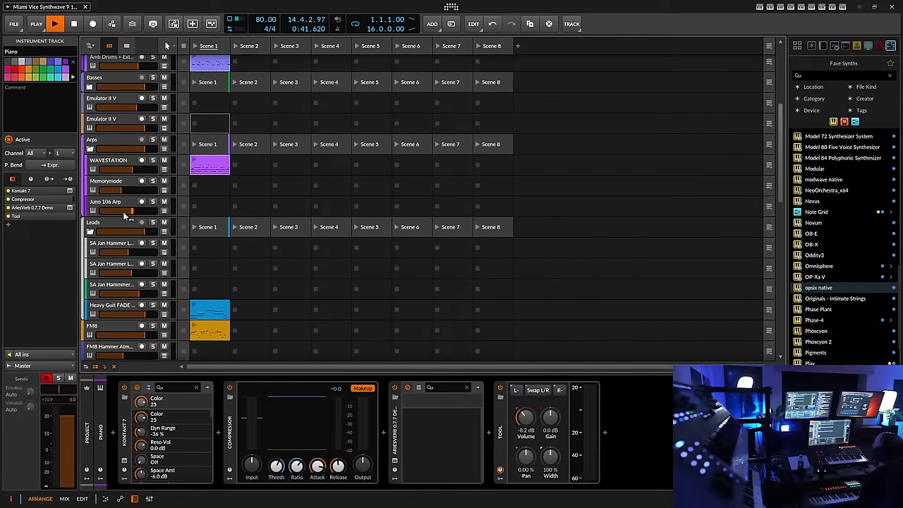
scroll(126, 219, "up", 6)
left_click(90, 223)
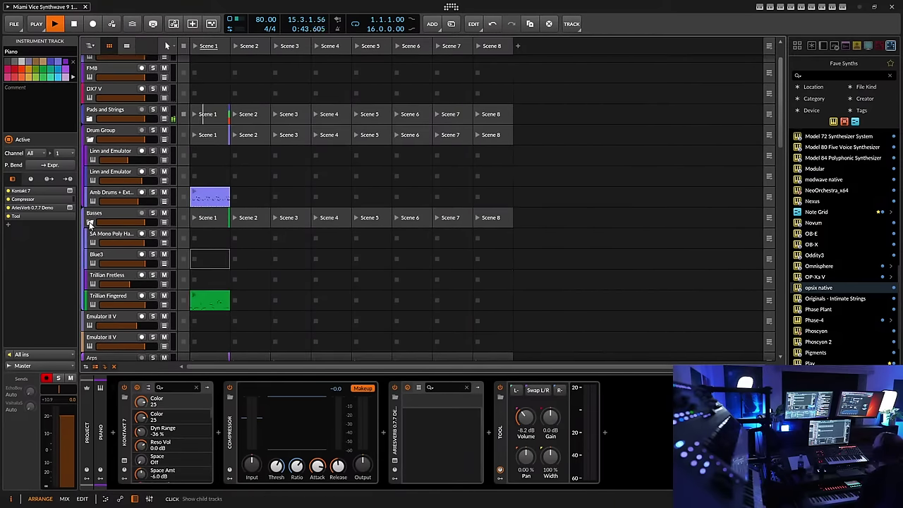
Expand the Pads and Strings group and stop its Fairlight Vox and Omnisphere JP8 clips
scroll(150, 283, "down", 6)
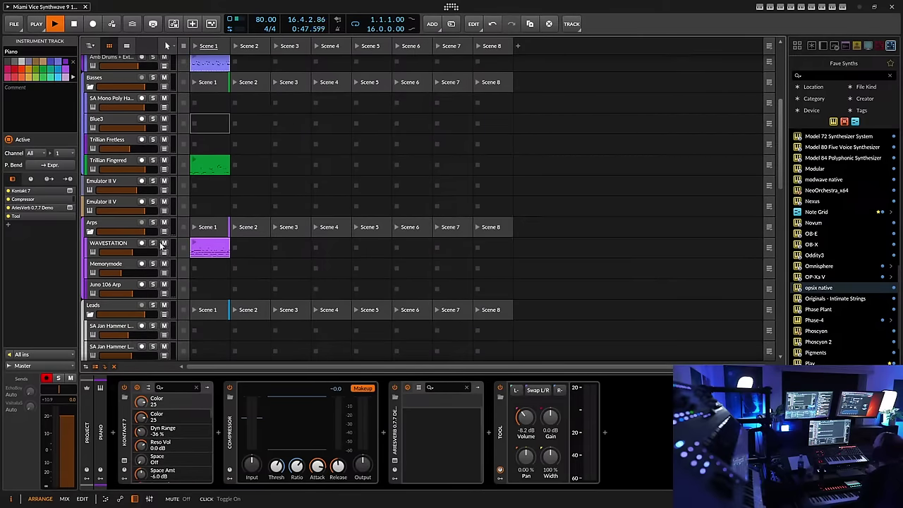
scroll(137, 233, "up", 5)
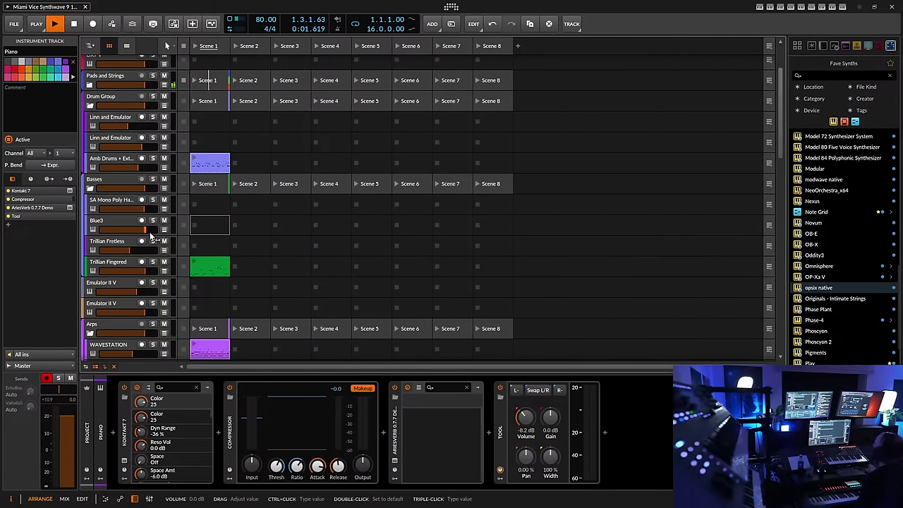
scroll(150, 237, "up", 3)
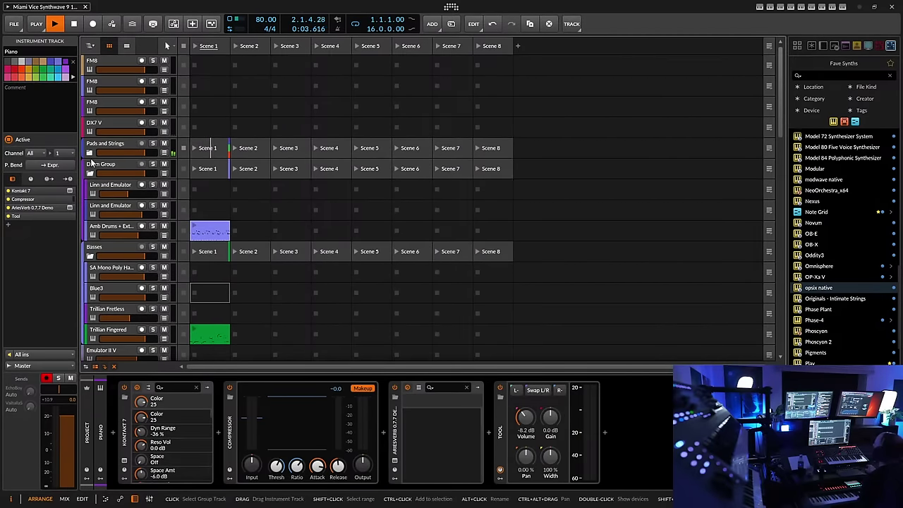
scroll(103, 197, "down", 3)
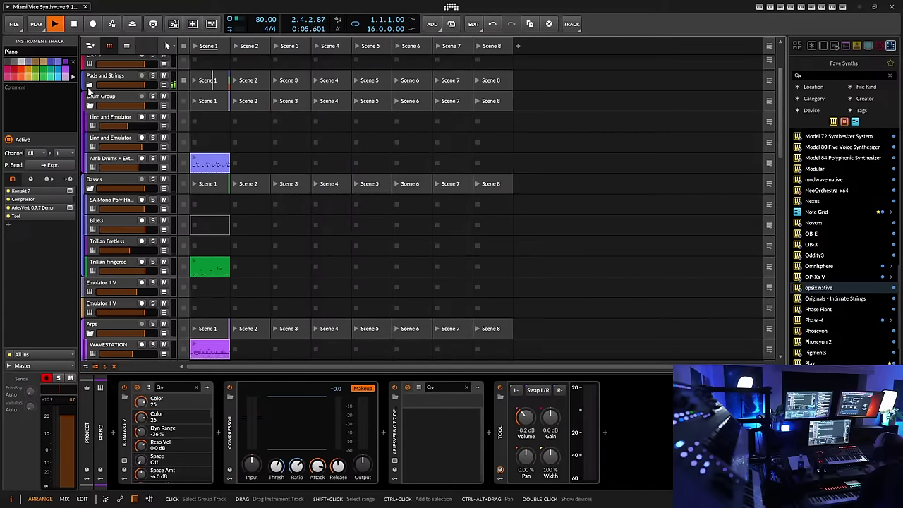
left_click(90, 85)
left_click(184, 227)
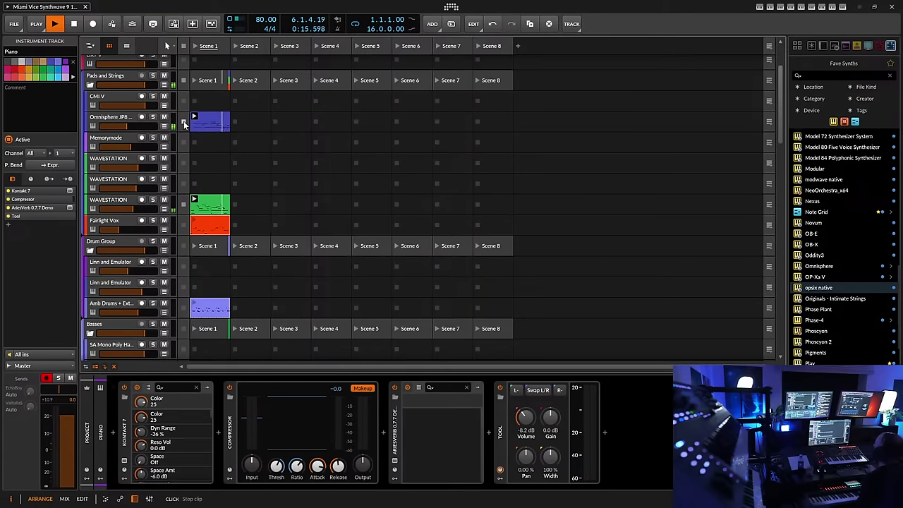
left_click(185, 123)
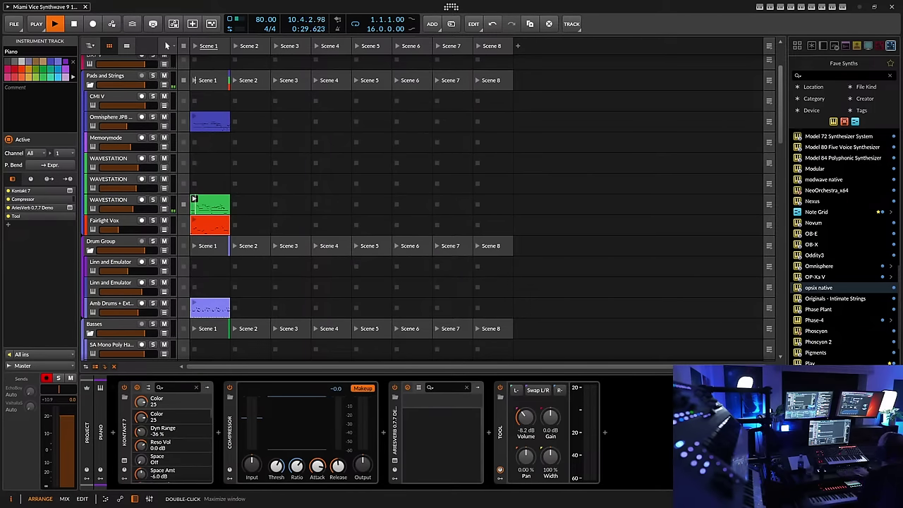
Stop the WAVESTATION clip above the Acoustic Guitar group and the WAVESTATION clip in the Pads and Strings group
scroll(128, 302, "down", 5)
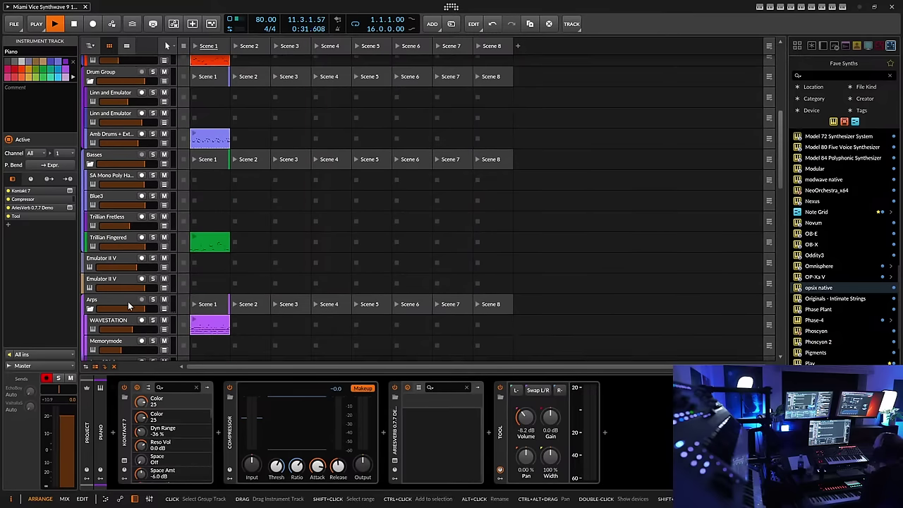
scroll(128, 303, "down", 8)
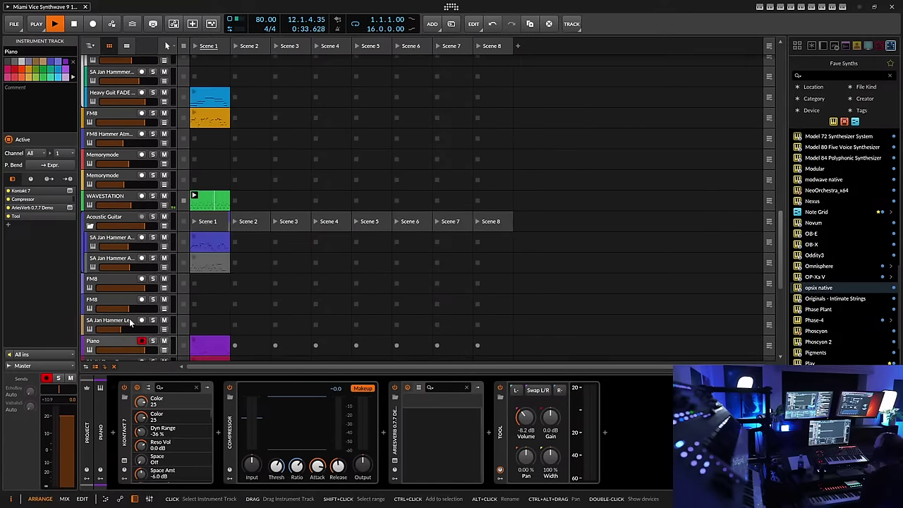
scroll(134, 315, "down", 4)
scroll(139, 309, "up", 3)
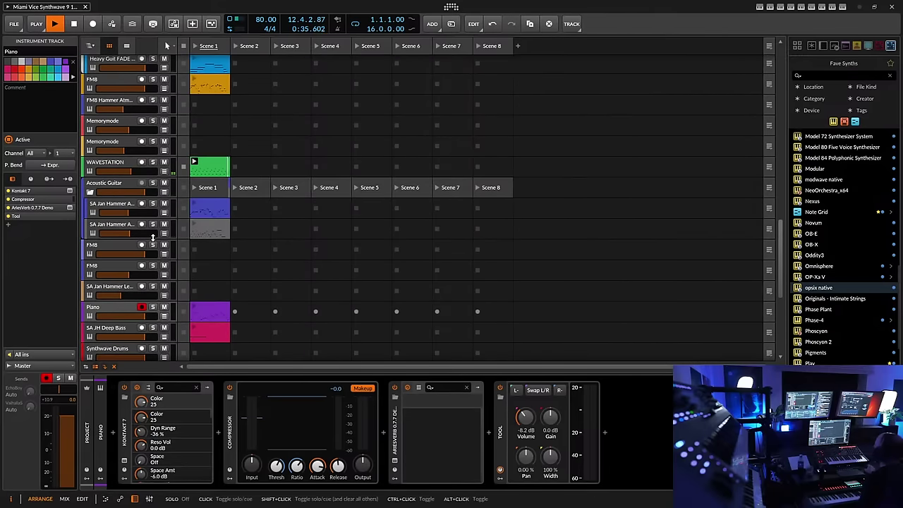
scroll(177, 274, "down", 4)
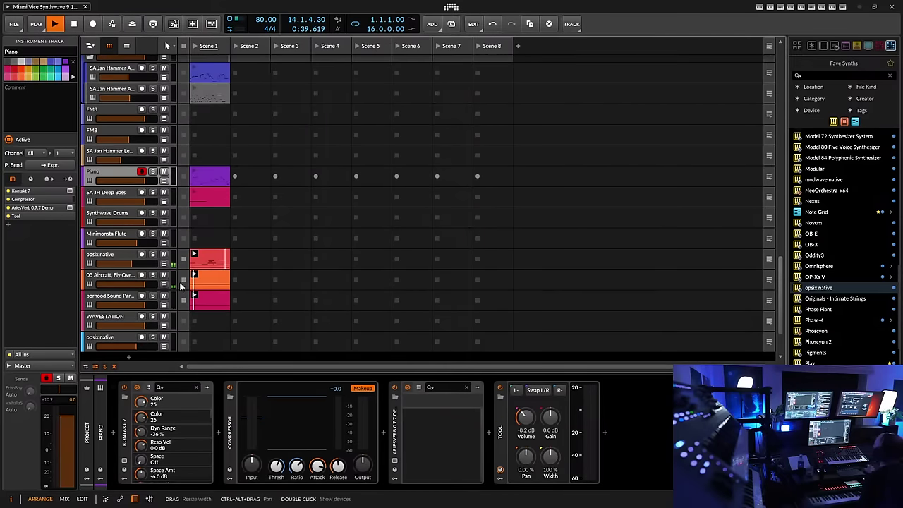
scroll(179, 282, "down", 2)
scroll(166, 280, "up", 8)
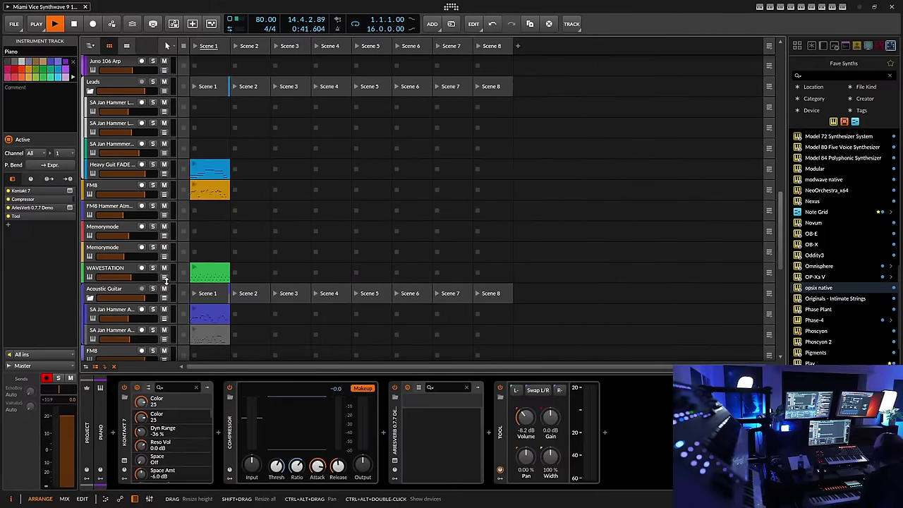
scroll(166, 281, "up", 8)
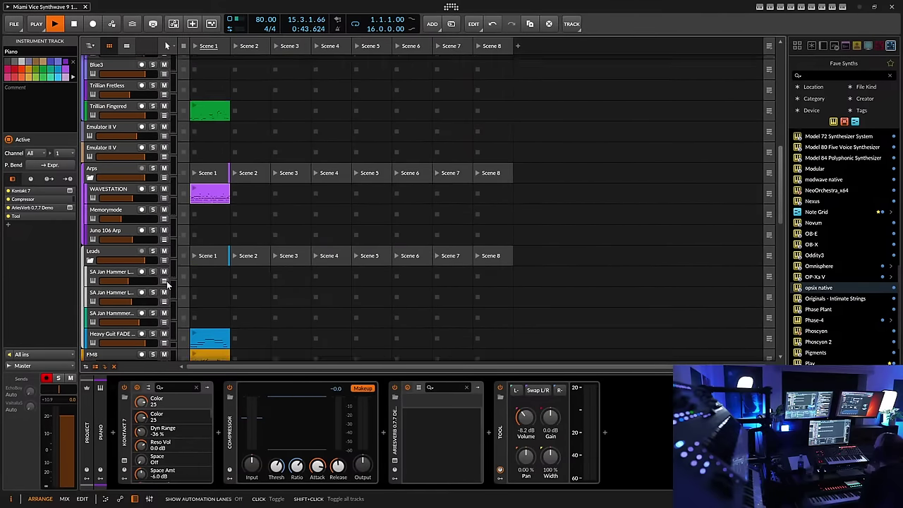
scroll(167, 281, "up", 4)
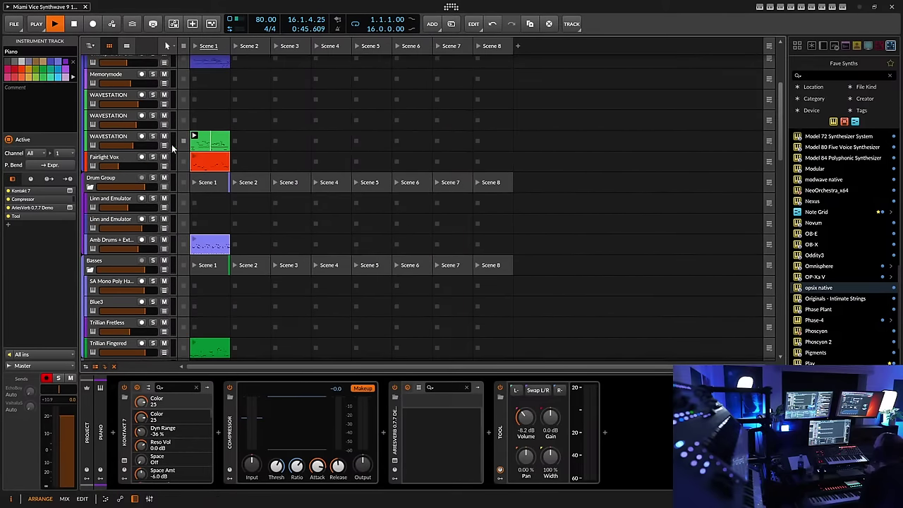
scroll(167, 246, "up", 4)
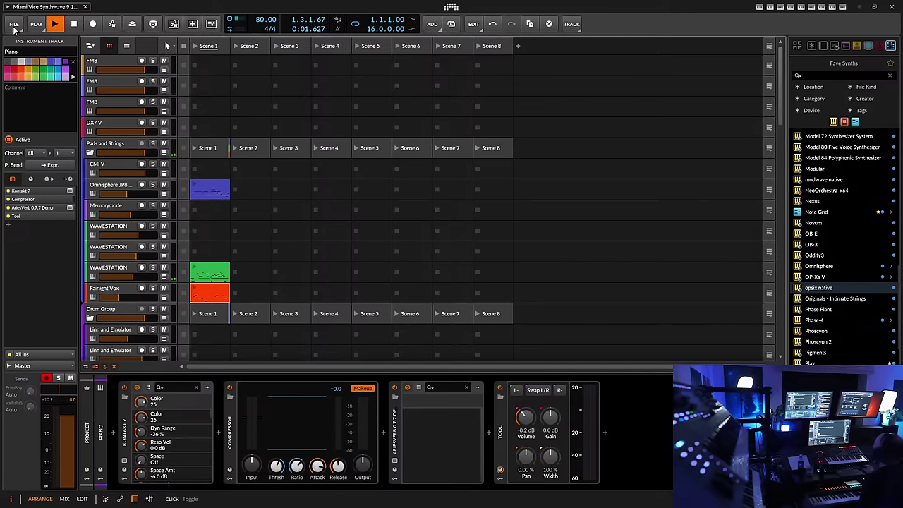
Save the project as a new version named "Miami Vice Synthwave 9 12 23 v5.bwproject"
left_click(14, 24)
left_click(28, 67)
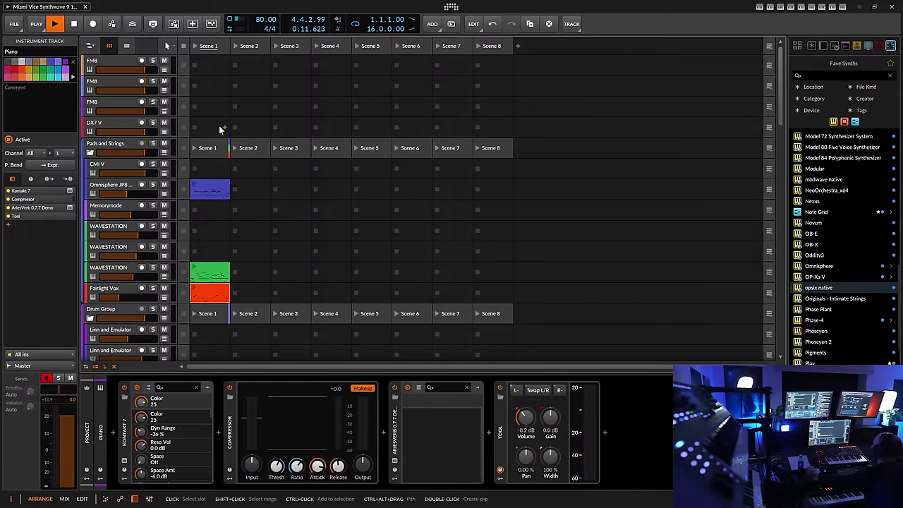
left_click(25, 26)
left_click(29, 83)
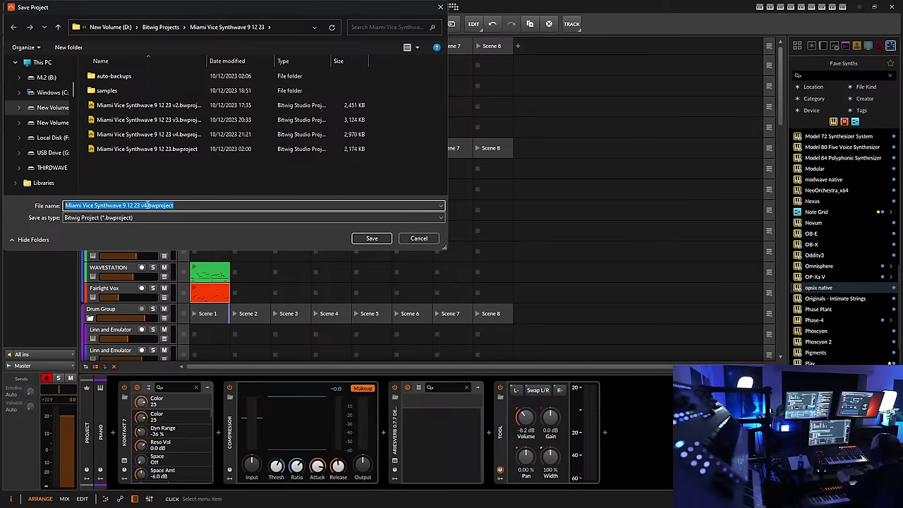
left_click(147, 206)
key("BackSpace")
type("5")
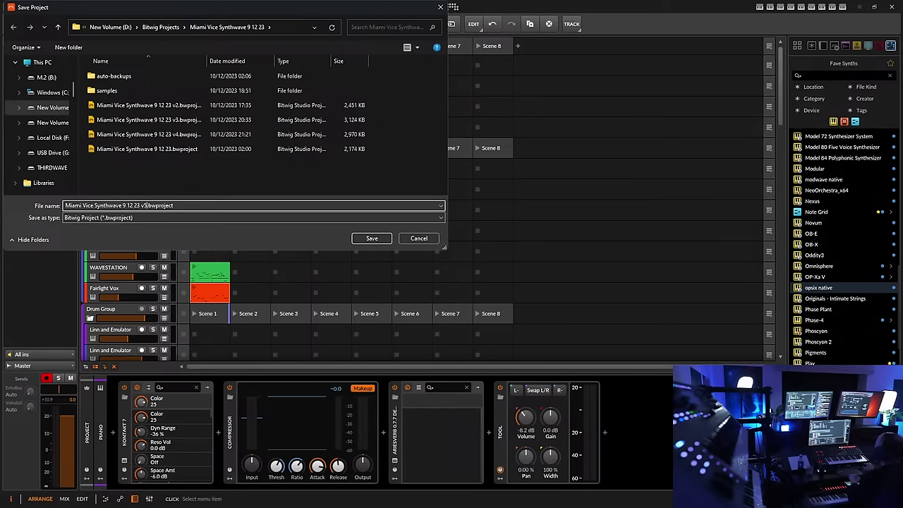
left_click(371, 239)
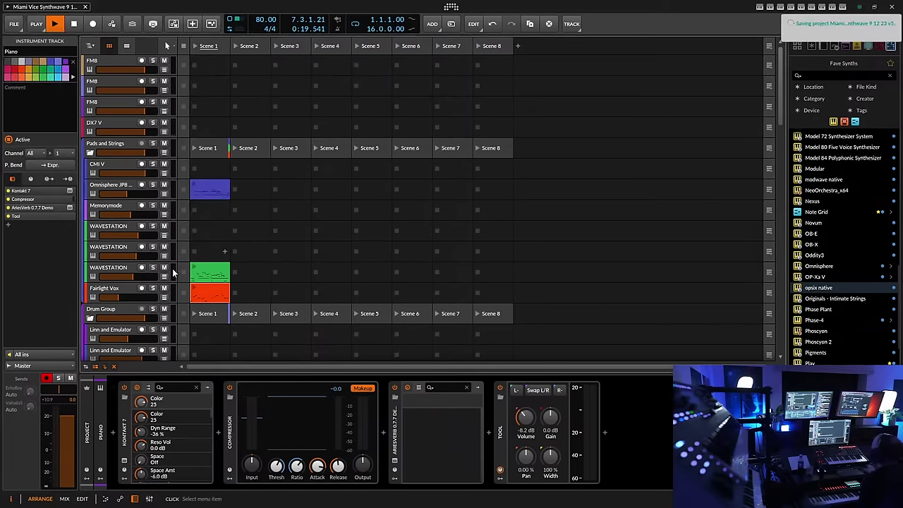
Stop the clip on the opsix native track below Minimonsta Flute and select that clip
scroll(173, 276, "down", 6)
scroll(168, 280, "down", 10)
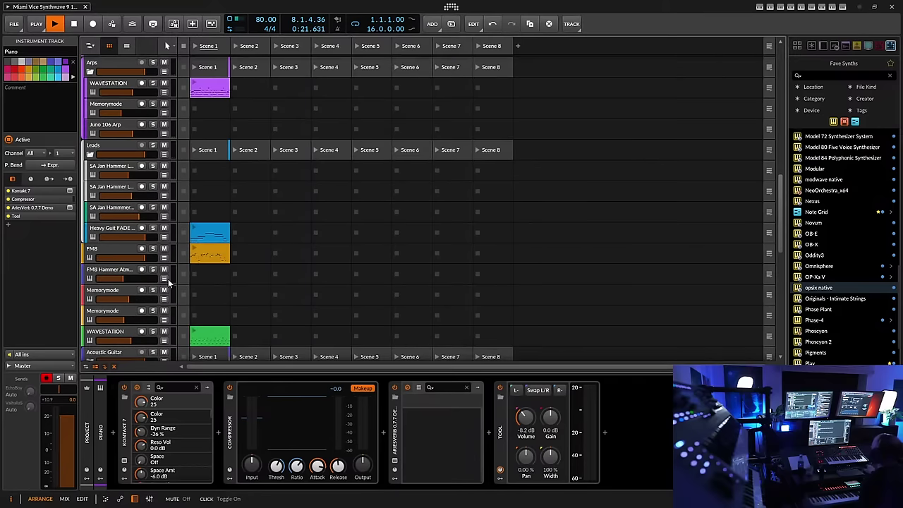
scroll(167, 283, "down", 5)
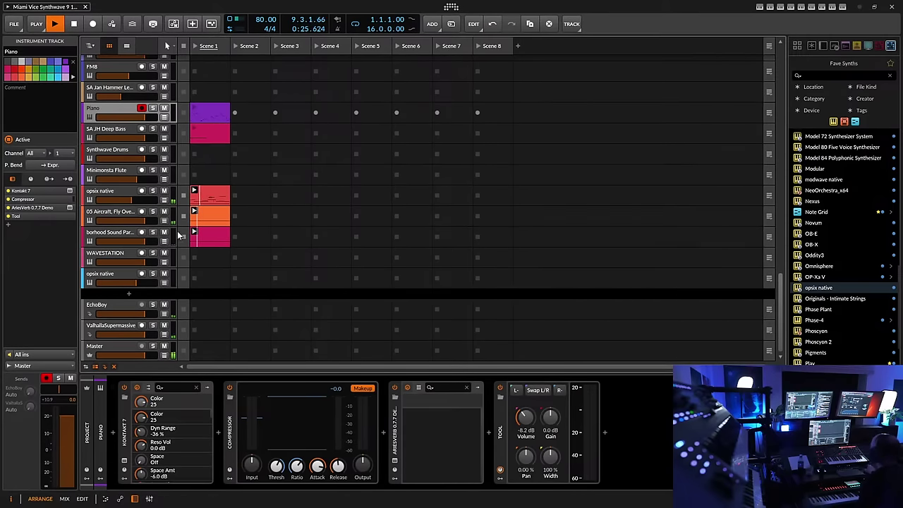
left_click(131, 193)
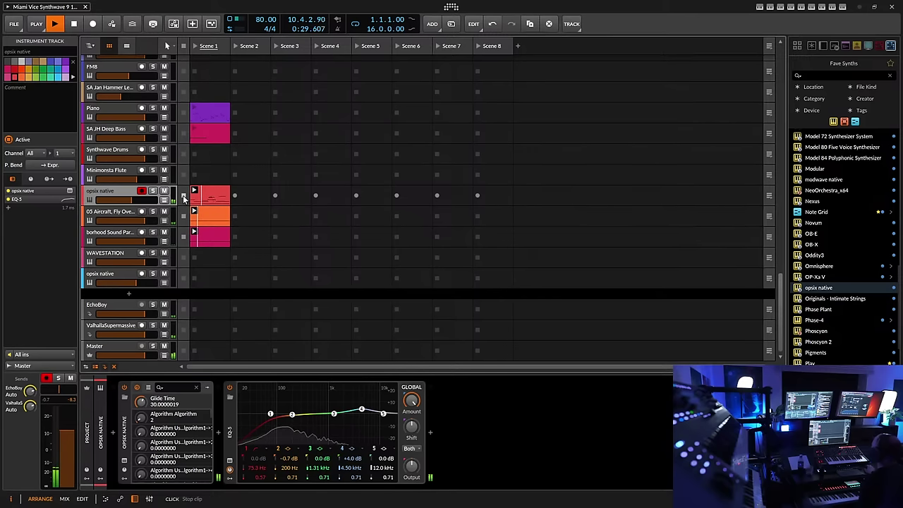
left_click(185, 197)
left_click(210, 195)
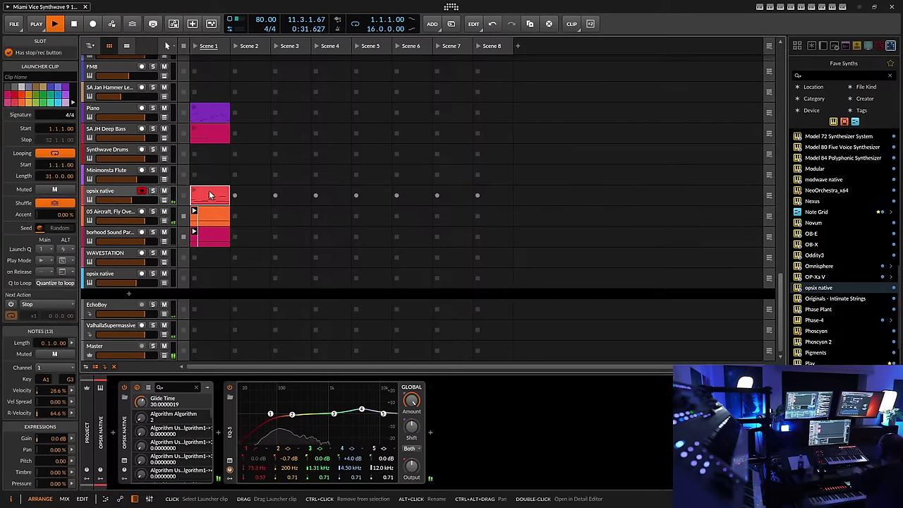
Delete the clip on the opsix native track below Minimonsta Flute and select the FM8 track directly below the Acoustic Guitar group
key("Delete")
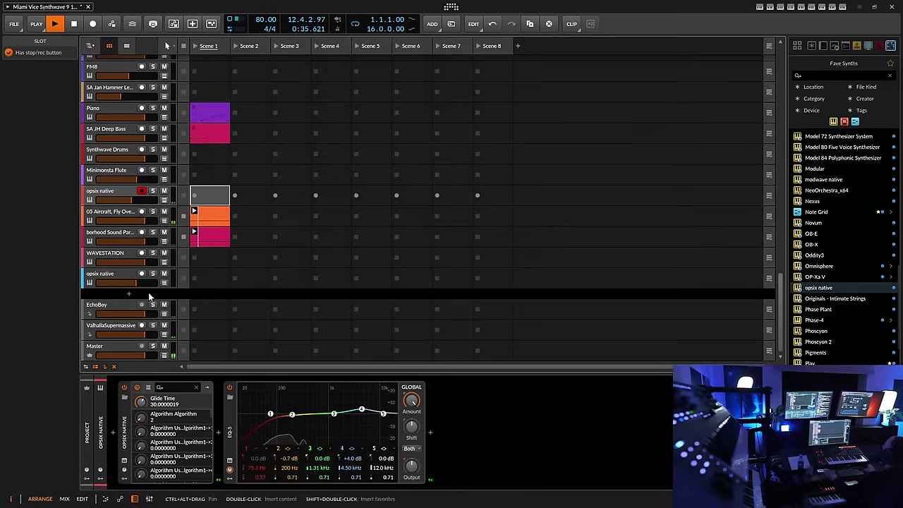
scroll(153, 279, "up", 3)
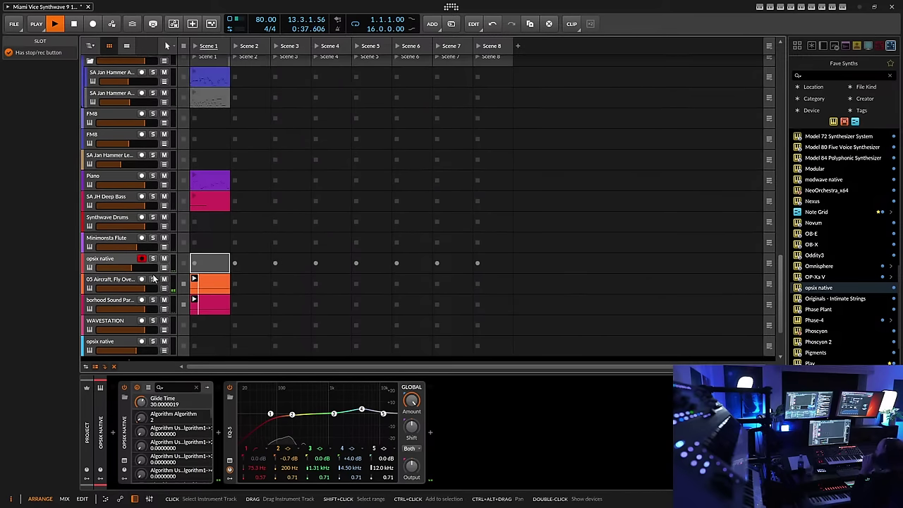
left_click(124, 114)
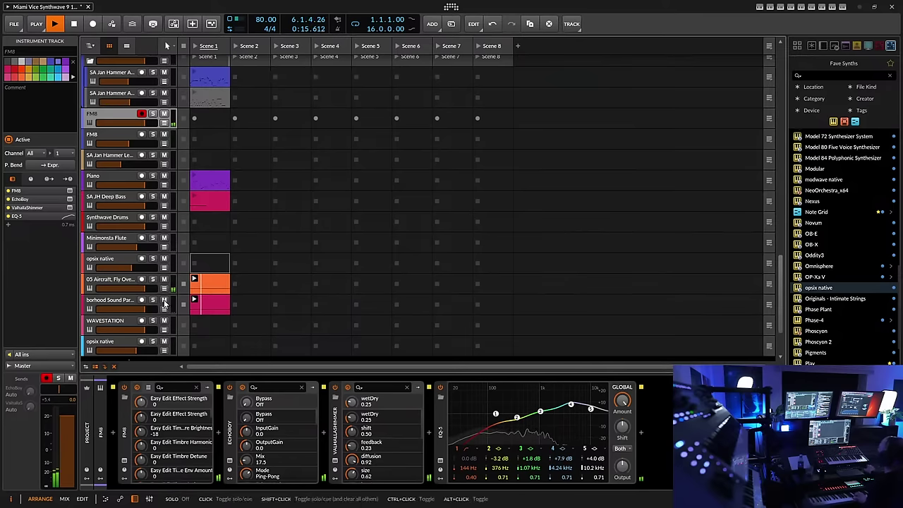
Load the user preset 258 SA Trident Key in the opsix native instrument on the track below Minimonsta Flute
scroll(169, 300, "down", 2)
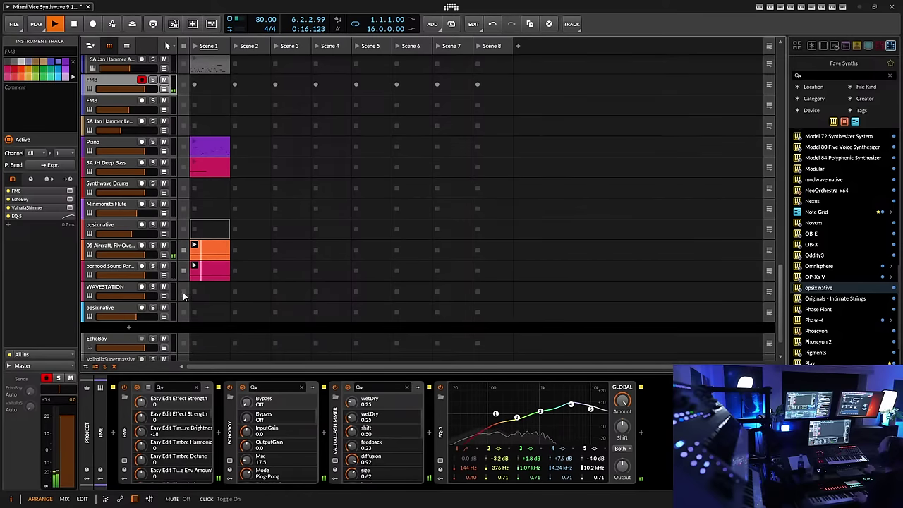
left_click(106, 227)
left_click(124, 461)
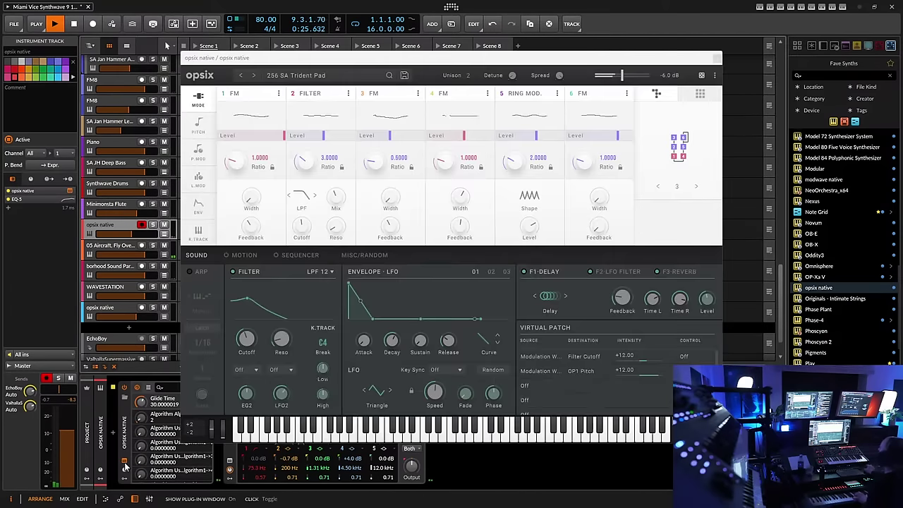
left_click(276, 76)
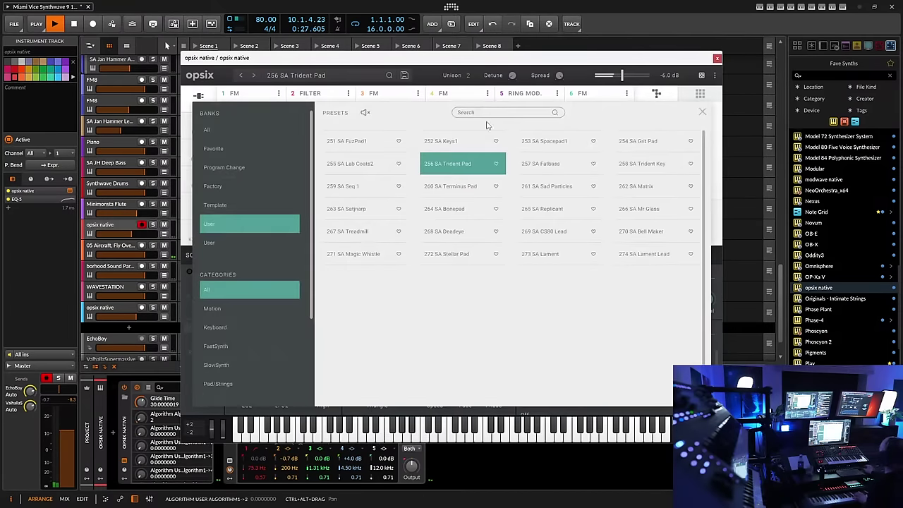
left_click(645, 168)
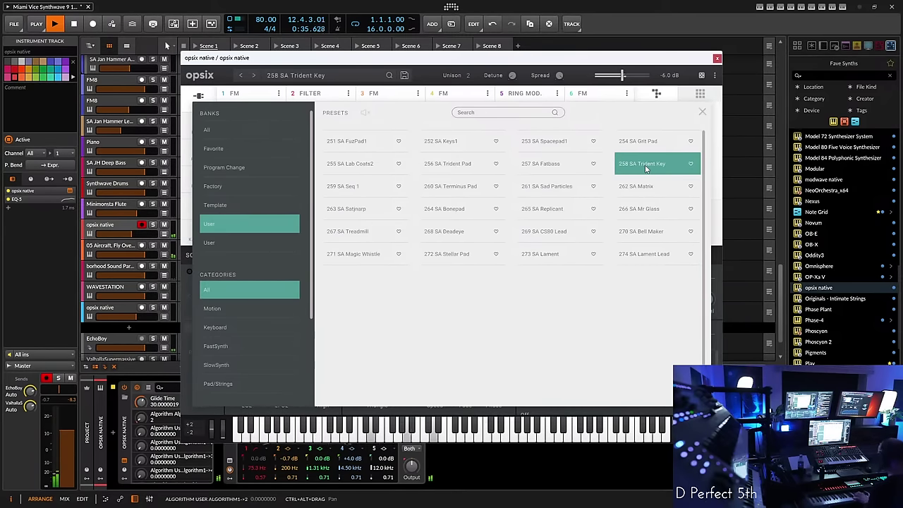
left_click(717, 60)
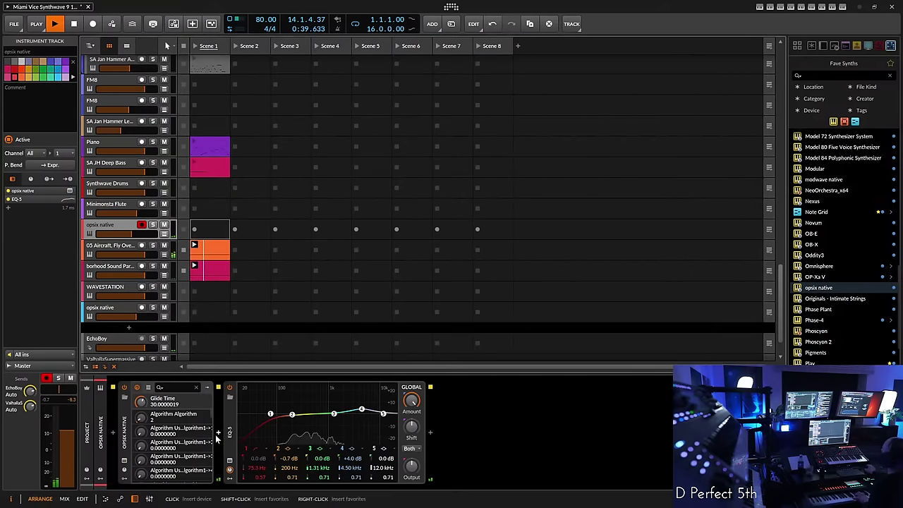
Insert a Compressor between the opsix native instrument and the EQ-5 in the track's device chain
left_click(219, 436)
type("comp")
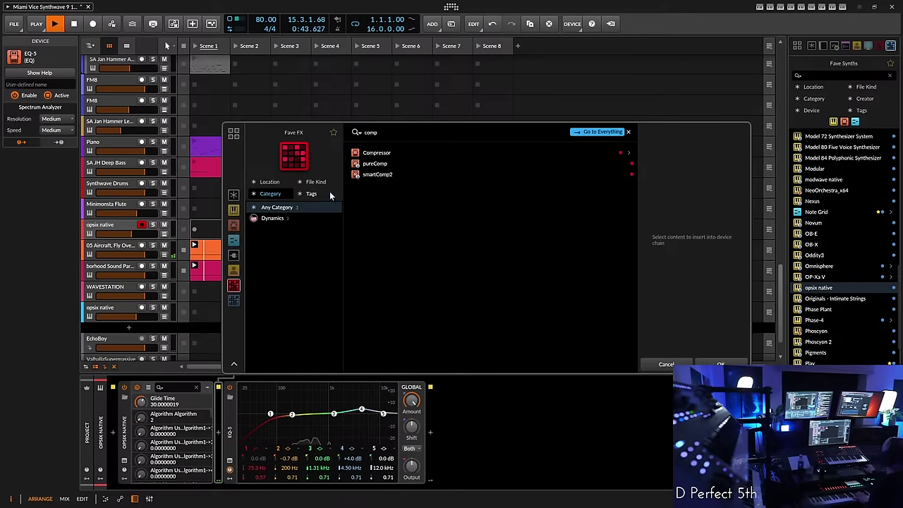
left_click(373, 151)
key("Return")
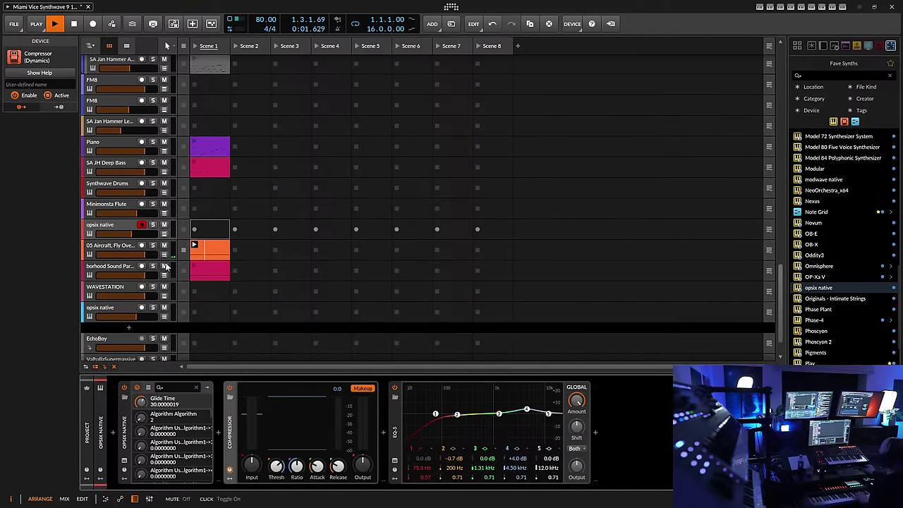
Adjust the threshold and release of the opsix native track's Compressor, first lowering the threshold to about -28.4 dB
left_click_drag(276, 465, 275, 477)
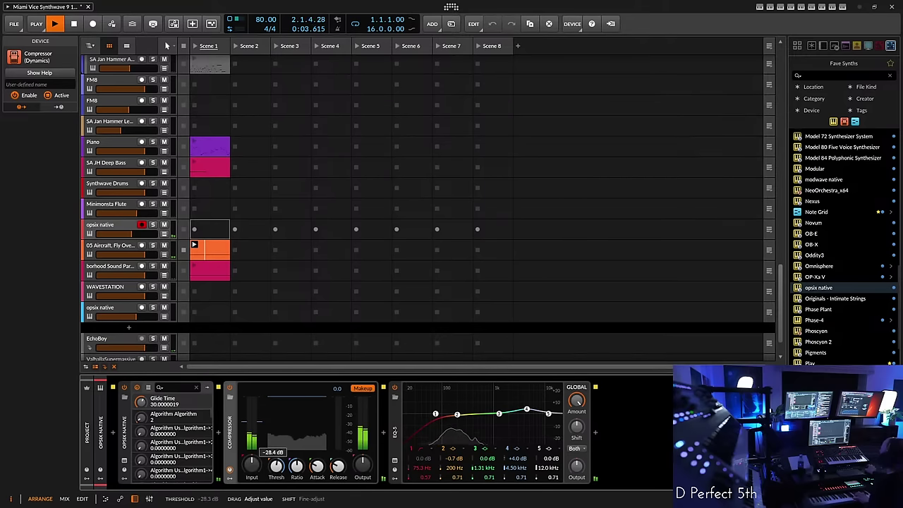
left_click_drag(337, 465, 338, 460)
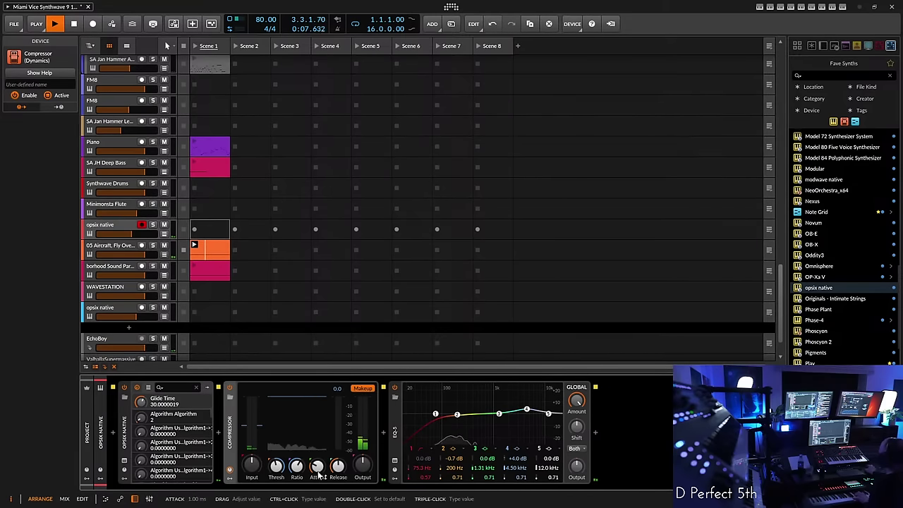
left_click_drag(276, 465, 281, 468)
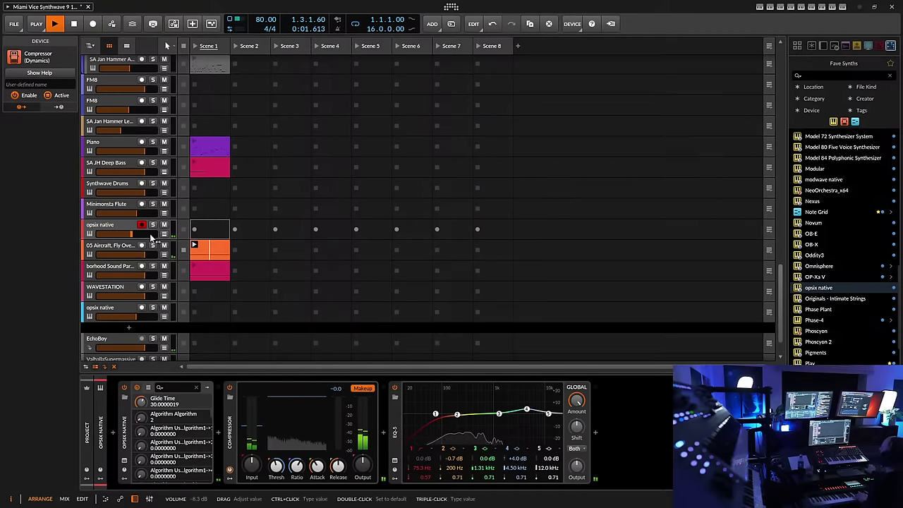
Delete the Scene 1 clips on the Piano and SA JH Deep Bass tracks
left_click(109, 145)
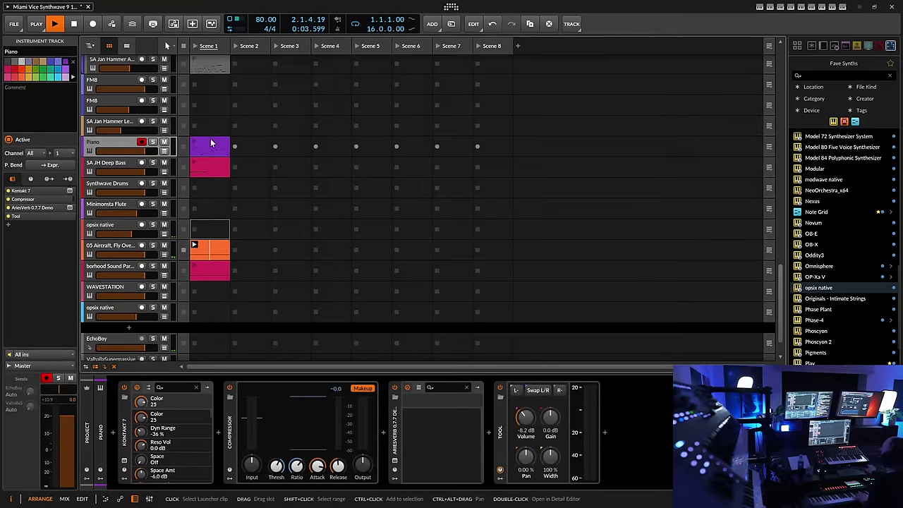
left_click(211, 144)
key("Delete")
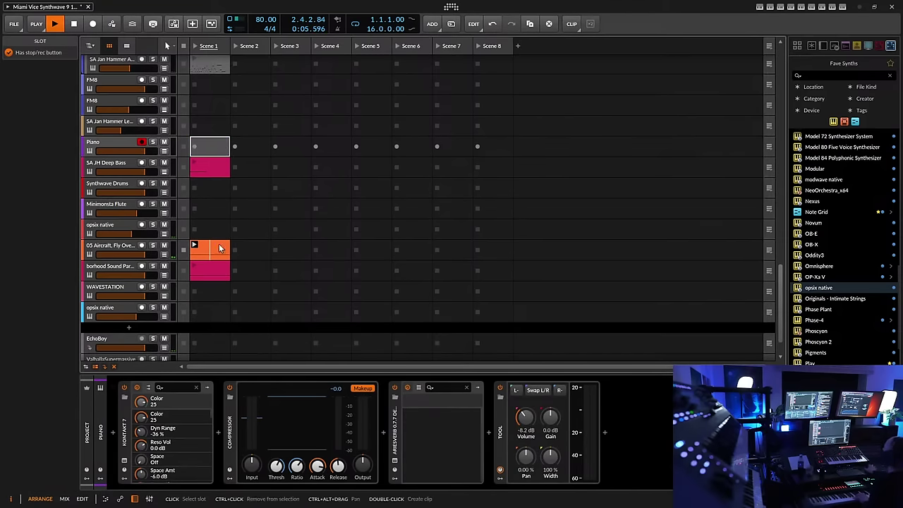
left_click(217, 161)
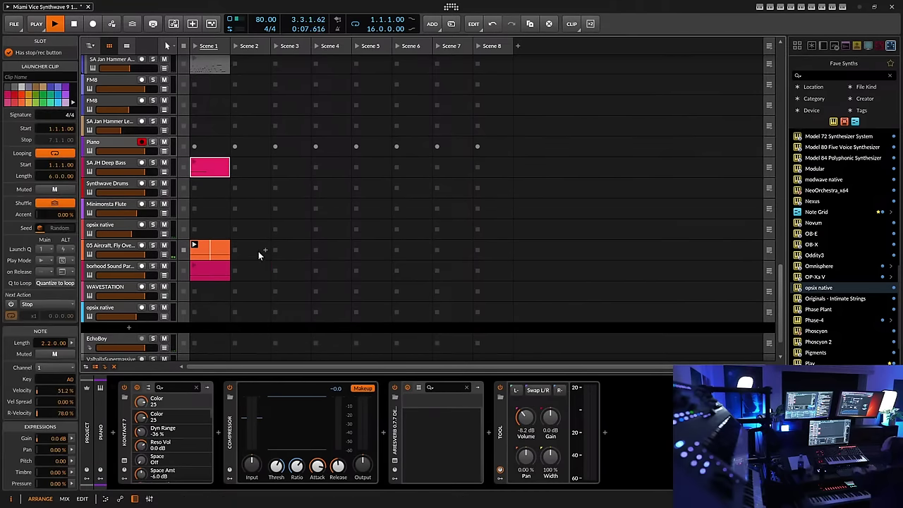
key("Delete")
Delete both clips in the Acoustic Guitar group and the WAVESTATION clip just above that group
scroll(219, 238, "up", 5)
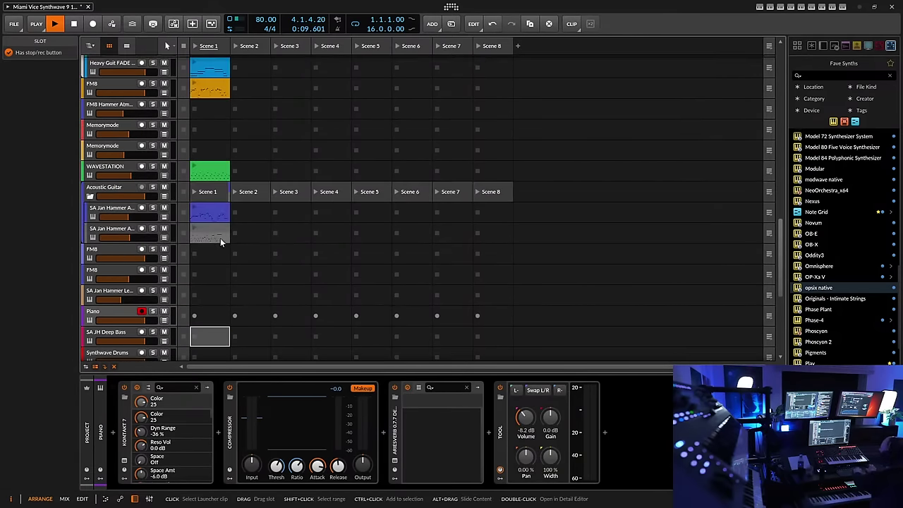
left_click(220, 238)
key("Delete")
left_click(208, 206)
key("Delete")
left_click(209, 167)
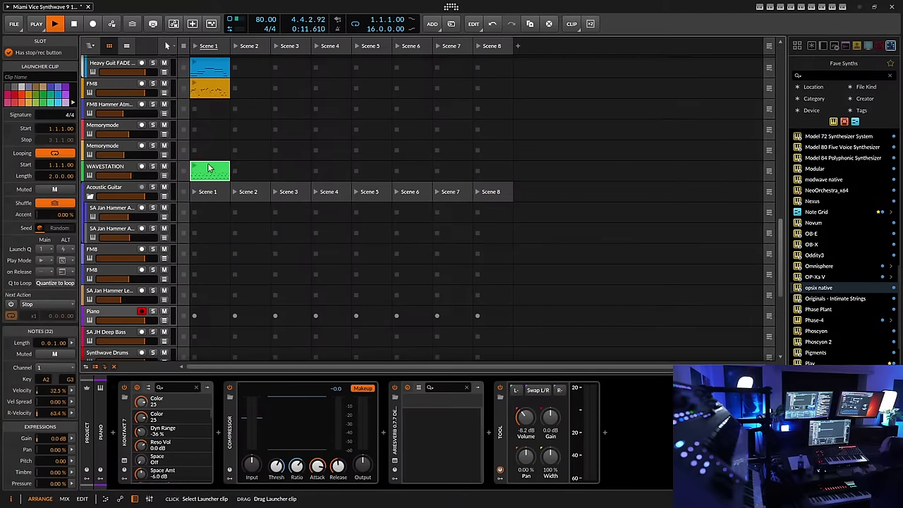
key("Delete")
Delete the Scene 1 clips on the Heavy Guit FADE track and the FM8 track below it
scroll(209, 169, "up", 3)
left_click(209, 189)
key("Delete")
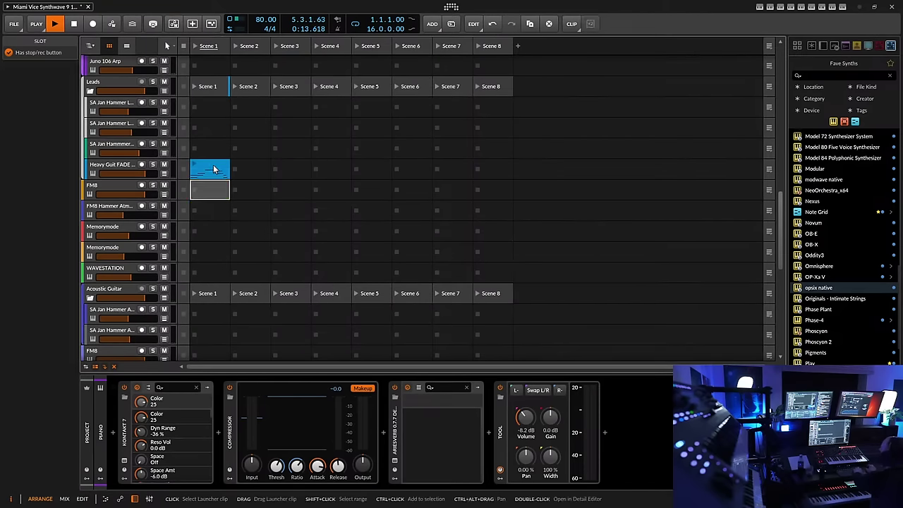
left_click(214, 170)
key("Delete")
Delete the WAVESTATION clip in the Arps group, the Trillian Fingered clip in Basses, and the Amb Drums clip in the Drum Group
scroll(205, 228, "up", 8)
left_click(212, 330)
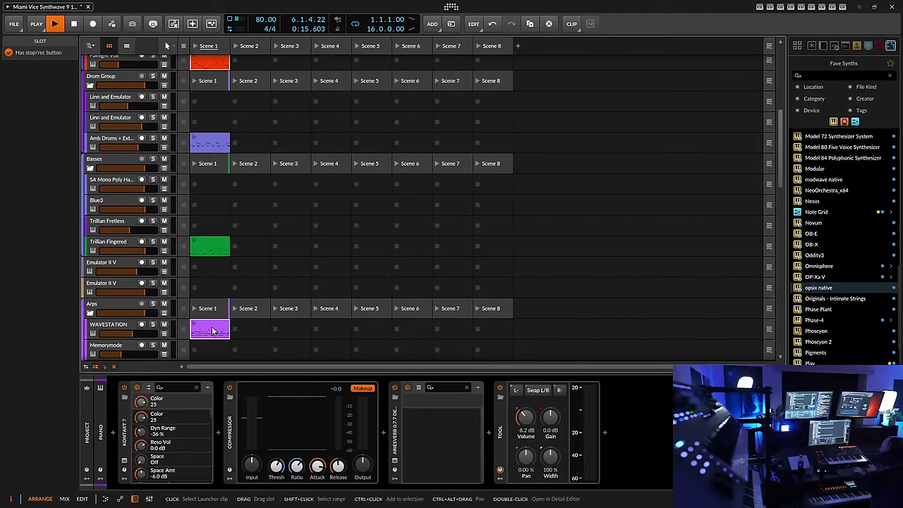
key("Delete")
left_click(210, 246)
key("Delete")
left_click(209, 144)
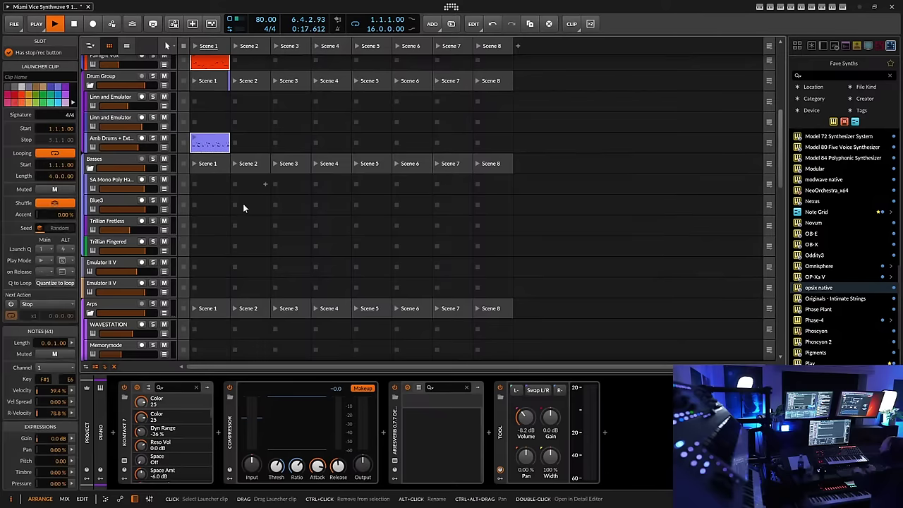
key("Delete")
Delete the Fairlight Vox, WAVESTATION and Omnisphere JP8 clips in the Pads and Strings group
scroll(243, 204, "up", 4)
left_click(209, 195)
key("Delete")
left_click(209, 174)
key("Delete")
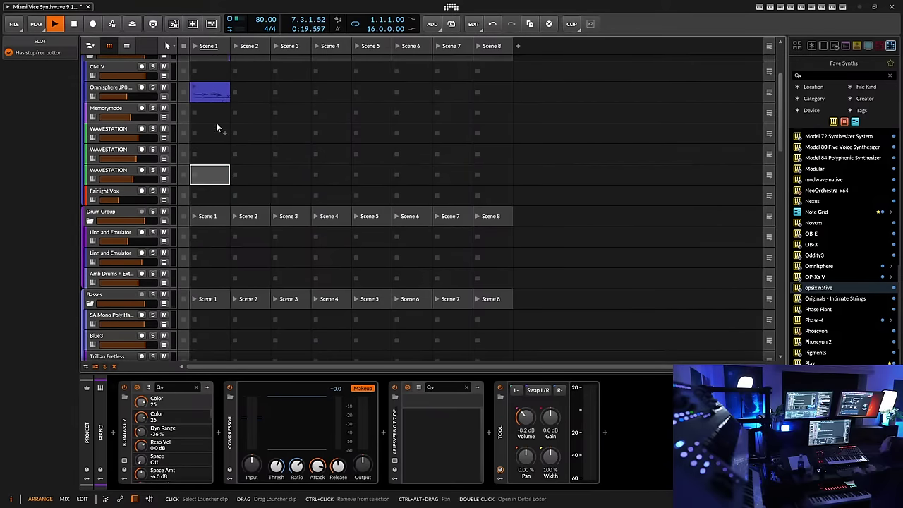
left_click(210, 92)
key("Delete")
Audition the three FM8 tracks above DX7 V in turn, arming the lowest WAVESTATION track in Pads and Strings to layer with the third
scroll(207, 194, "up", 4)
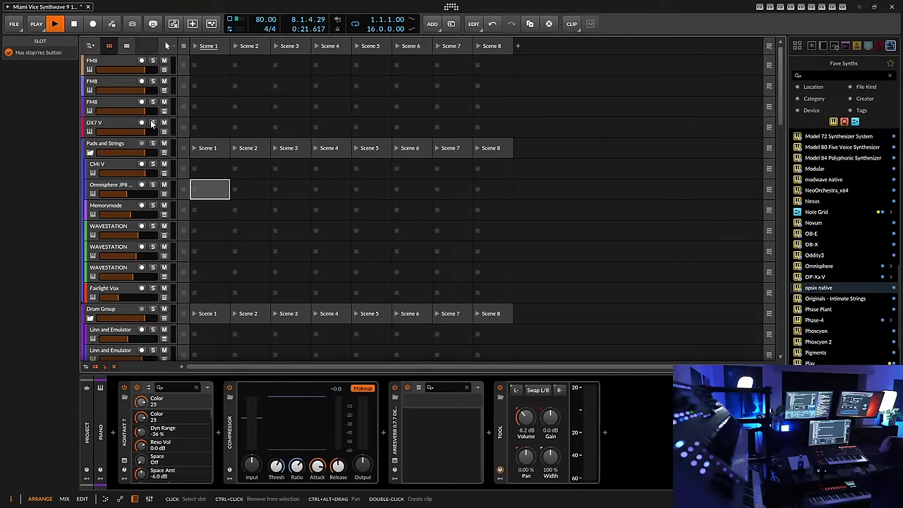
left_click(105, 65)
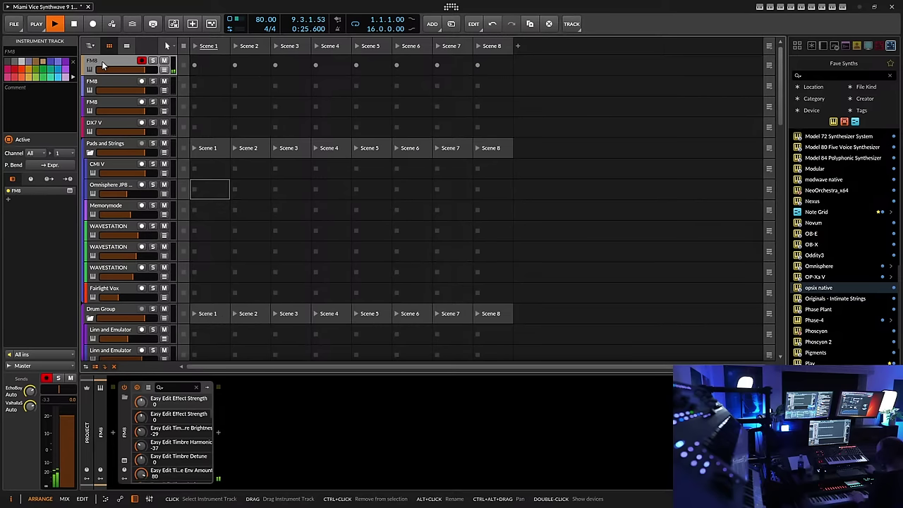
left_click(111, 79)
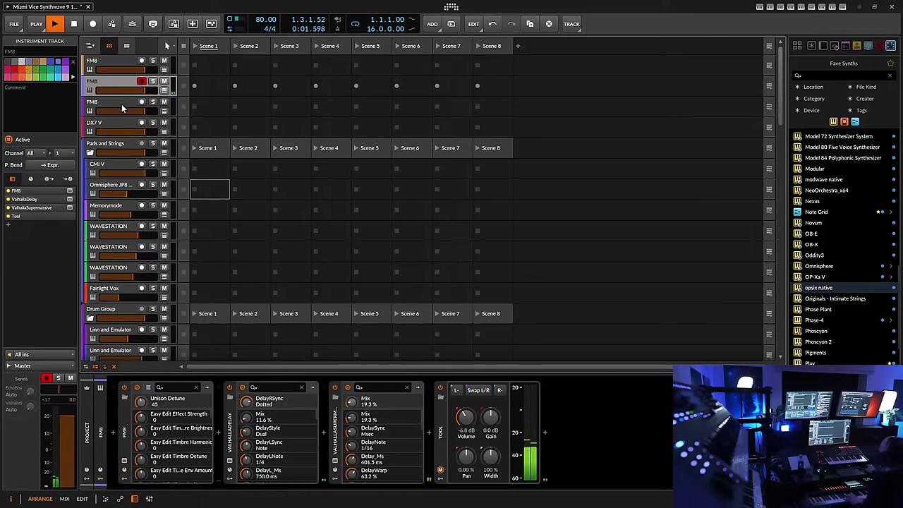
left_click(121, 102)
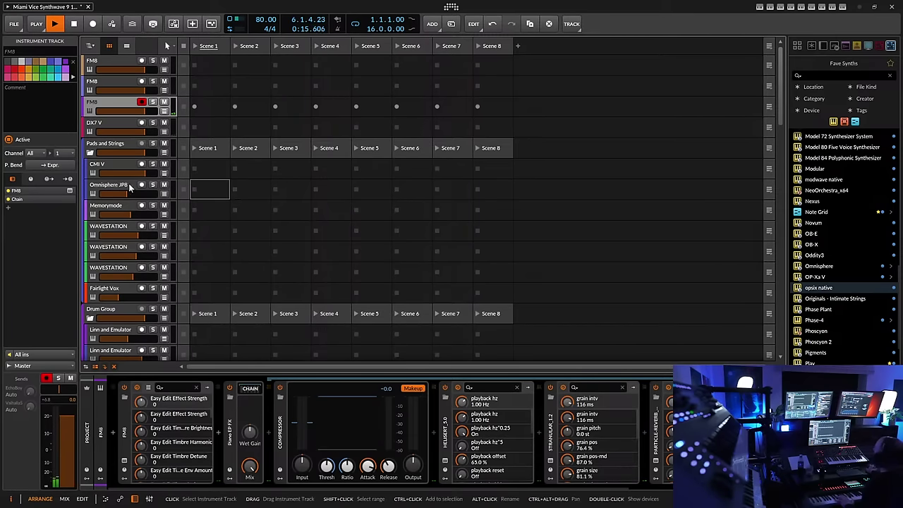
left_click(142, 268)
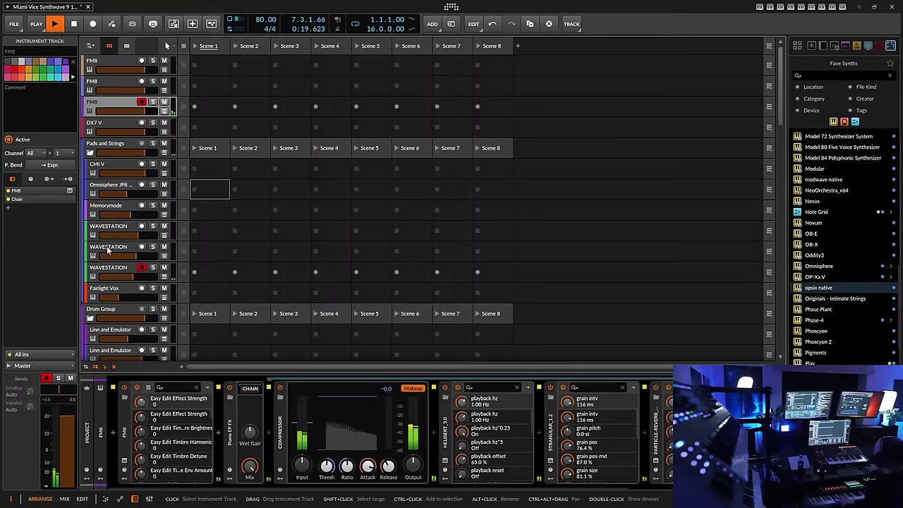
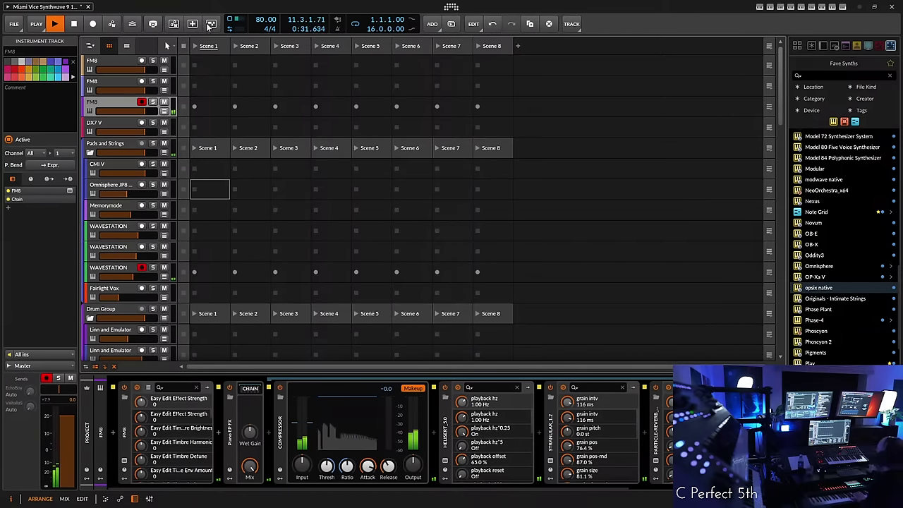
Check the DSP Performance Graph while auditioning the Omnisphere JP8 Pad track, and close the graph
left_click(234, 23)
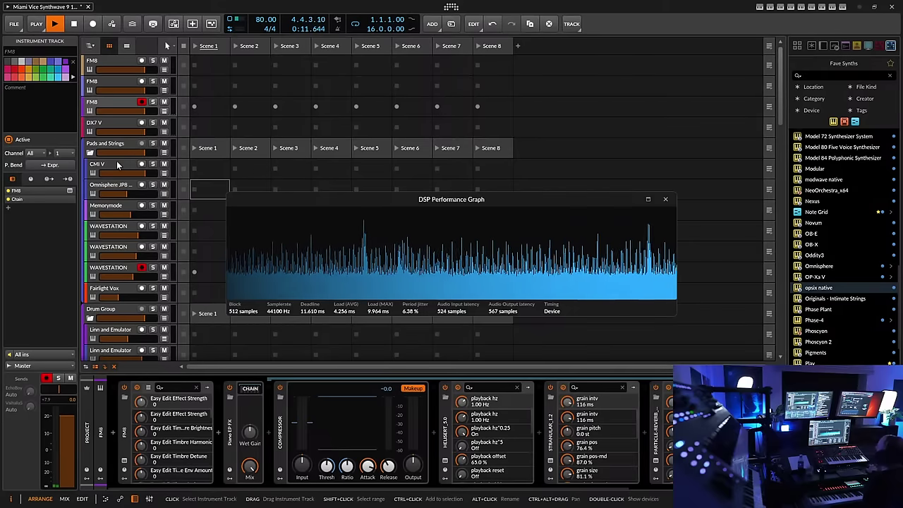
left_click(122, 185)
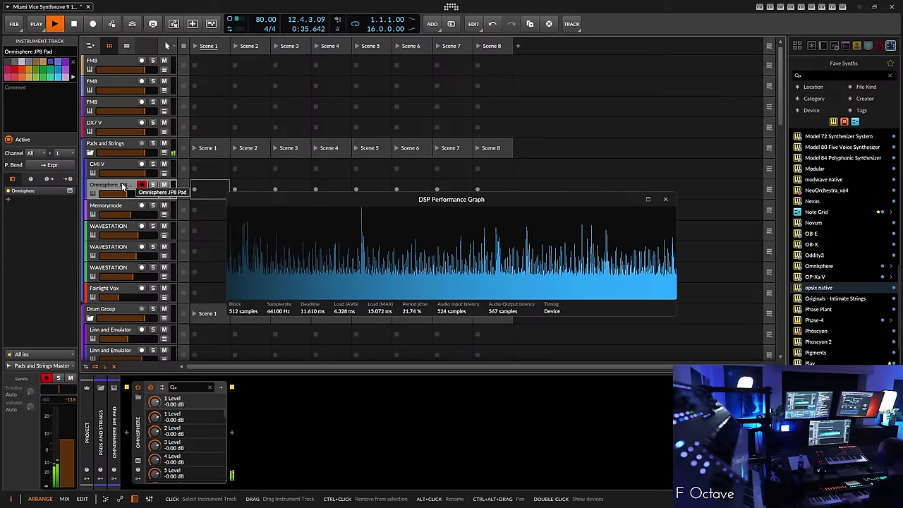
left_click(664, 199)
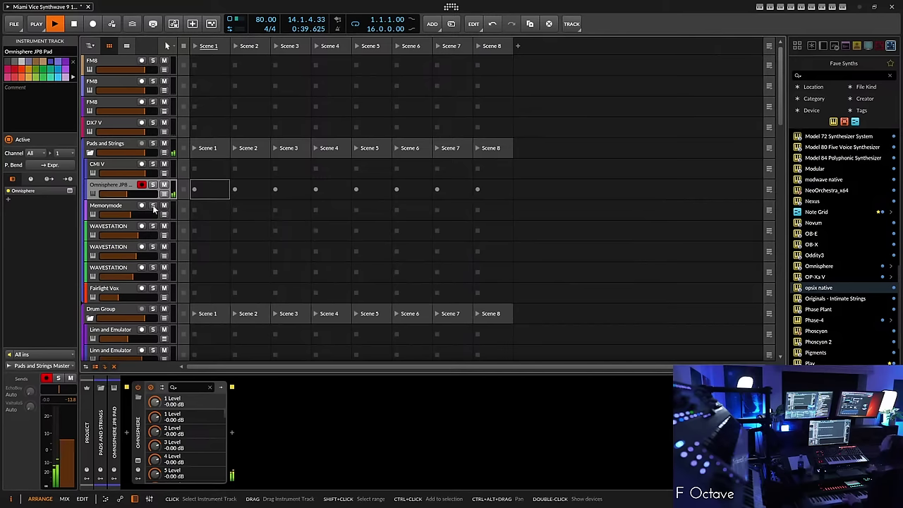
Arm the Memorymode track in Pads and Strings, and set the tempo to 92 BPM and record quantization to 1/8
left_click(118, 205)
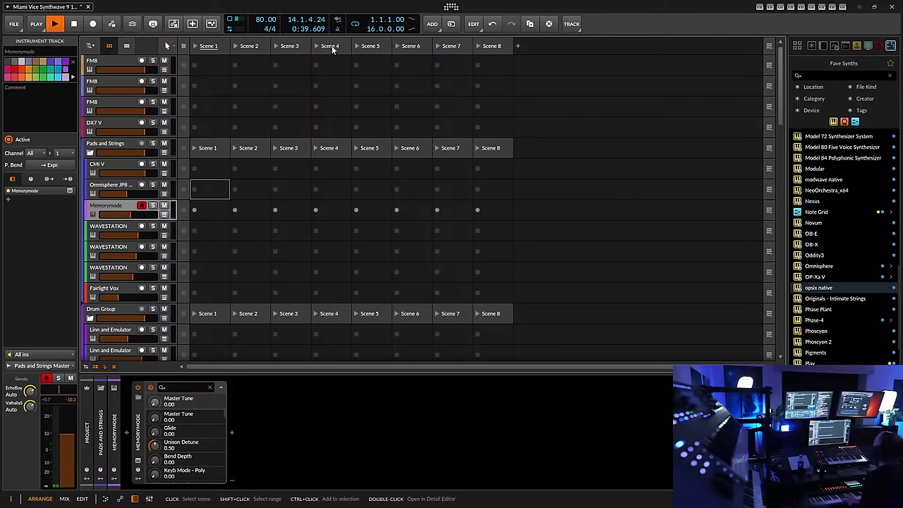
left_click_drag(265, 24, 265, 19)
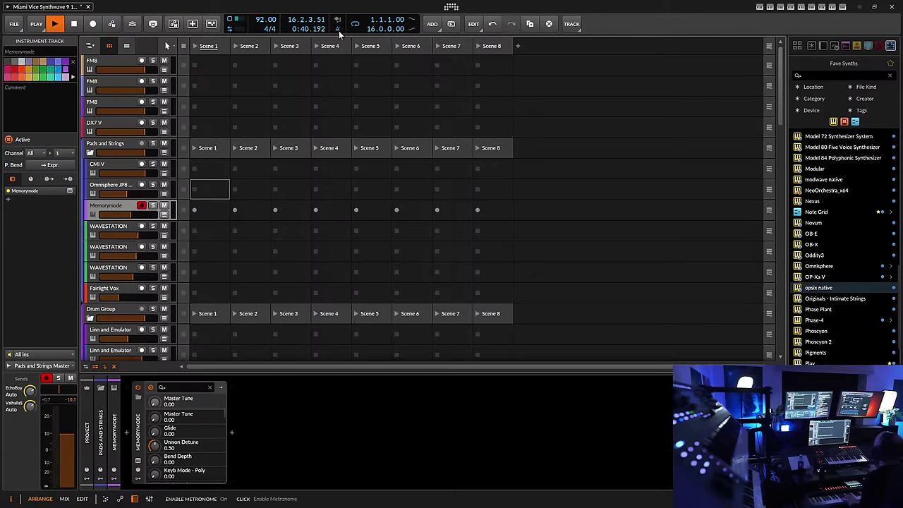
left_click(35, 24)
left_click(178, 231)
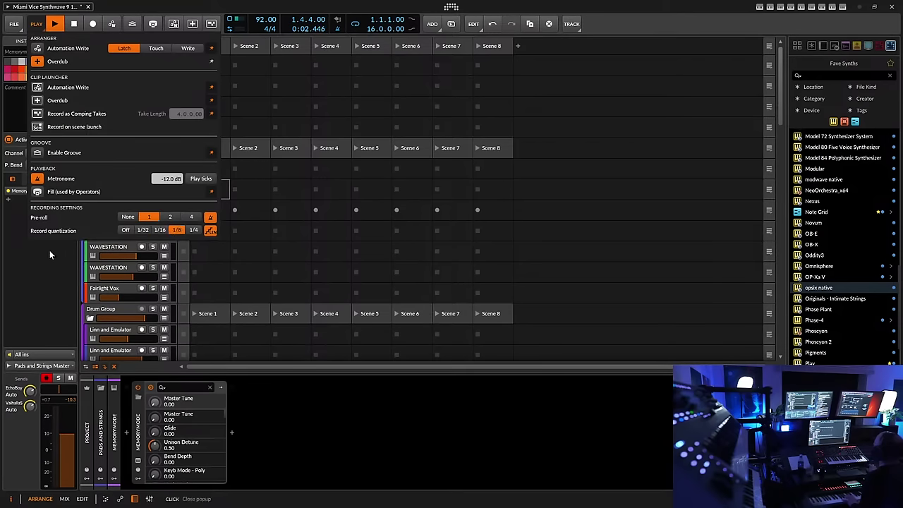
Record a Memorymode chord clip into Scene 1, loop it, and save the project
left_click(193, 212)
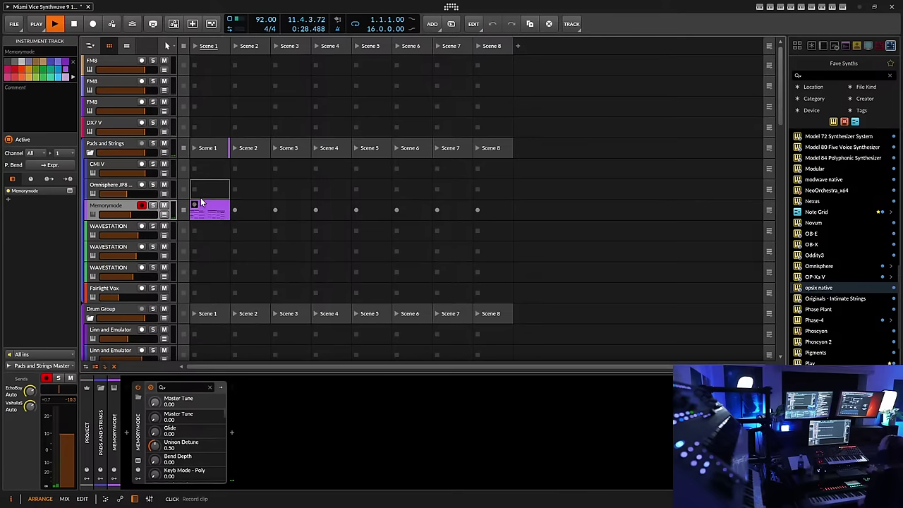
left_click(201, 202)
left_click(14, 24)
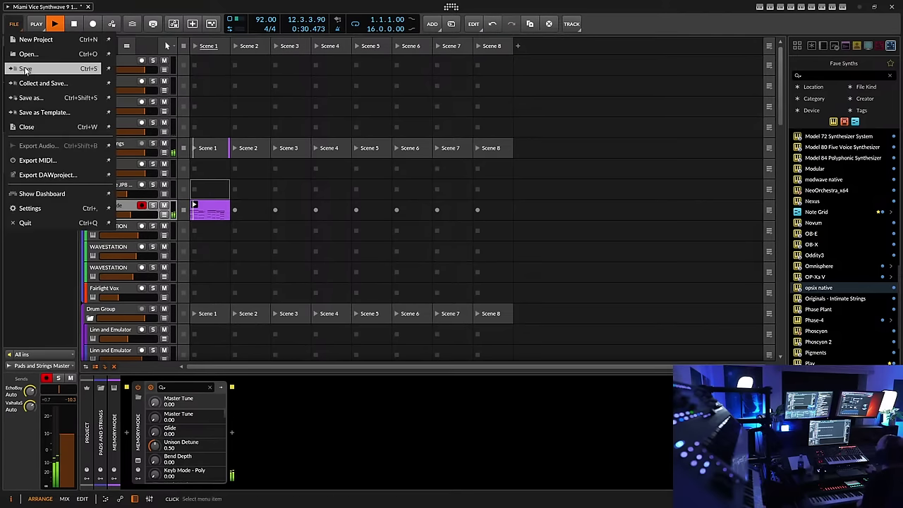
left_click(25, 69)
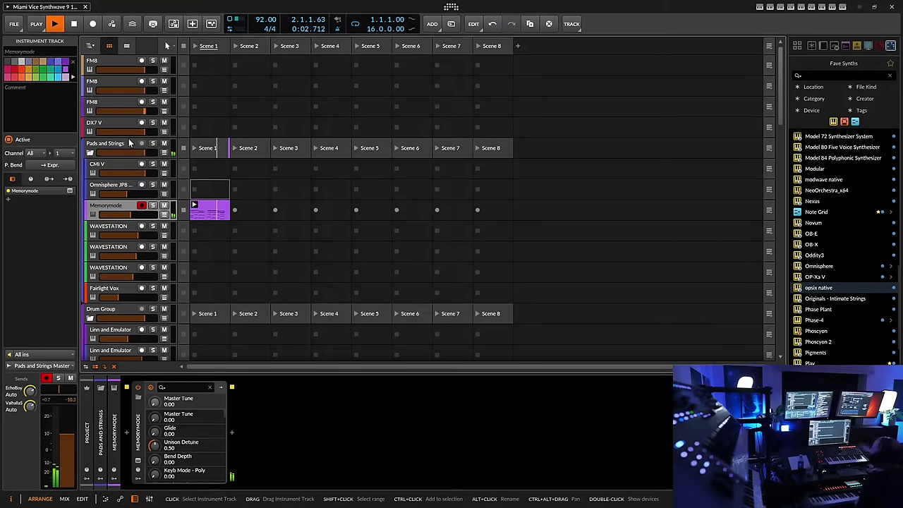
Copy the Memorymode clip to Scene 1 of the lowest WAVESTATION track, launch it, and arm the third FM8 track to play over it
left_click(212, 209)
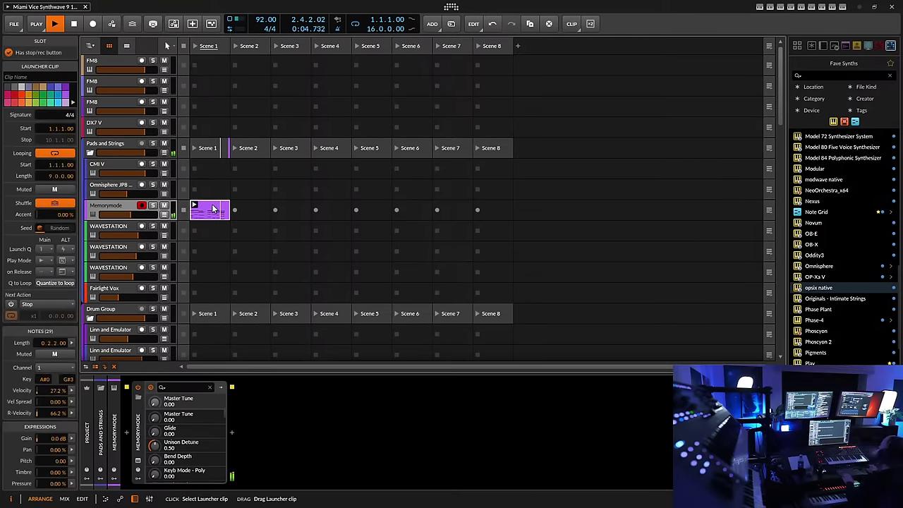
left_click_drag(212, 208, 197, 271)
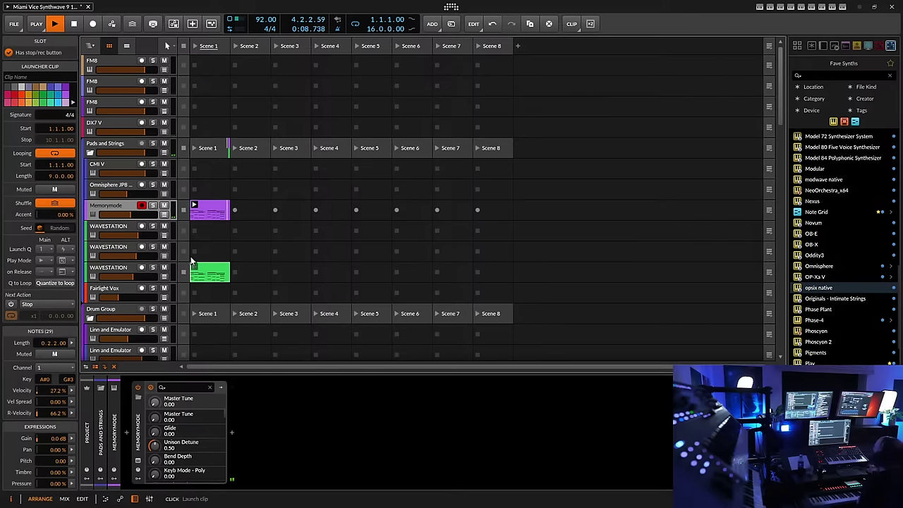
left_click(193, 267)
left_click(110, 102)
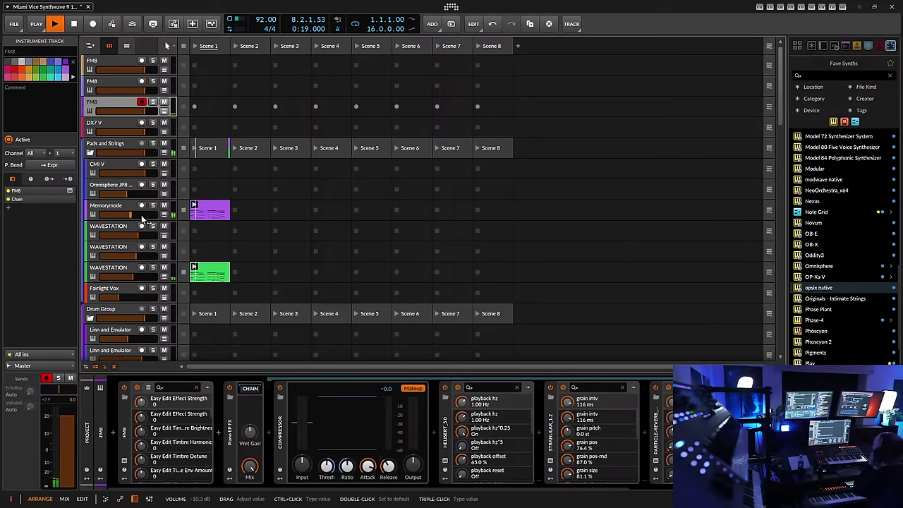
Record a drum clip into Scene 1 of the Amb Drums + Extra Snares track and loop it
scroll(143, 218, "down", 3)
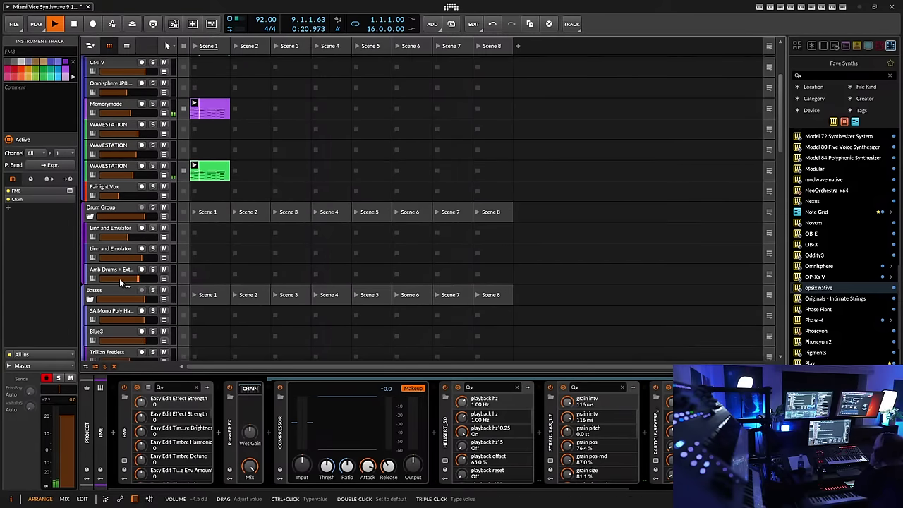
left_click(112, 272)
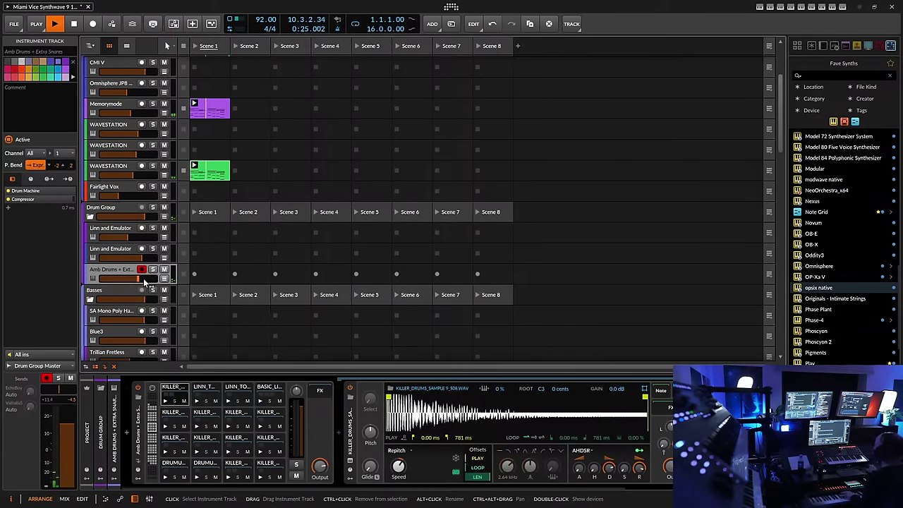
left_click(195, 274)
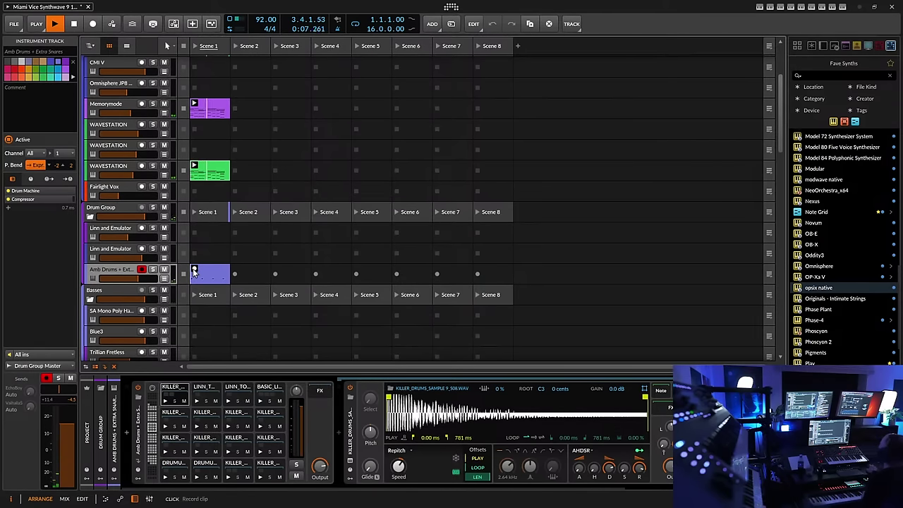
left_click(194, 271)
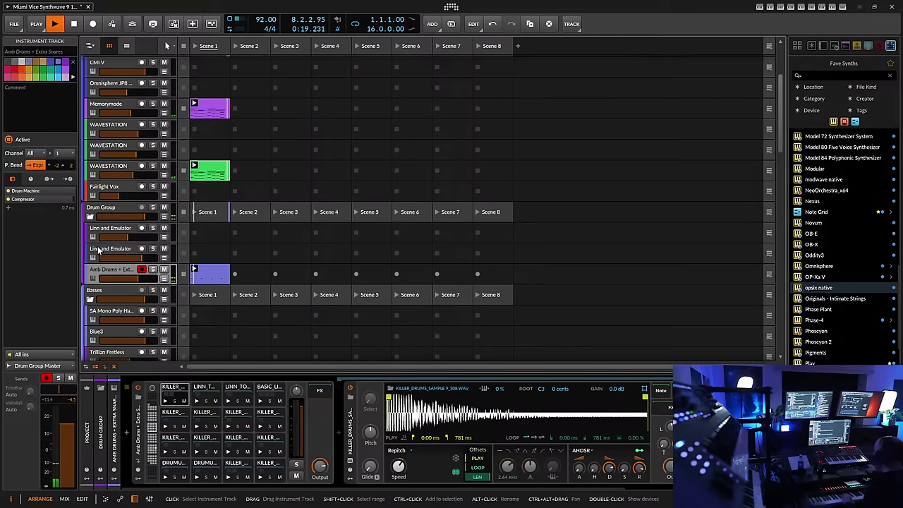
Overdub further drum hits into the playing Amb Drums clip in several passes, switching launcher overdub off after each
left_click(191, 25)
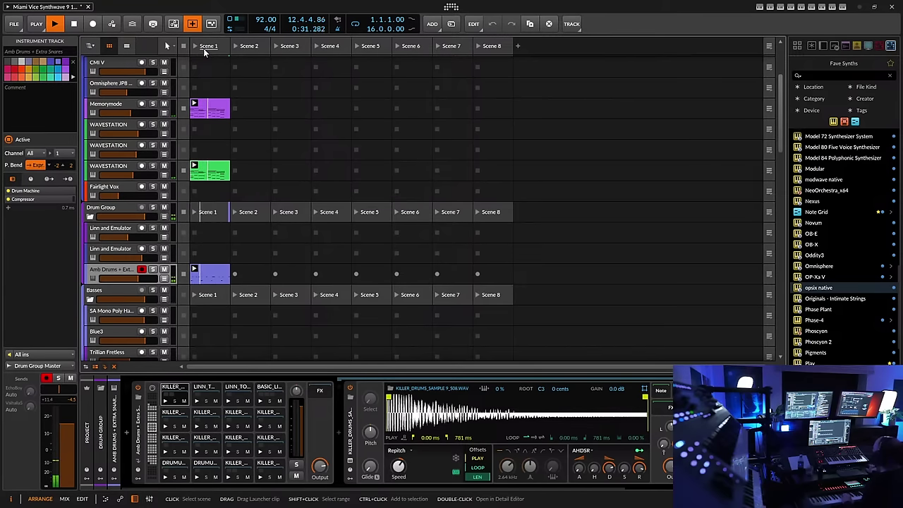
left_click(193, 25)
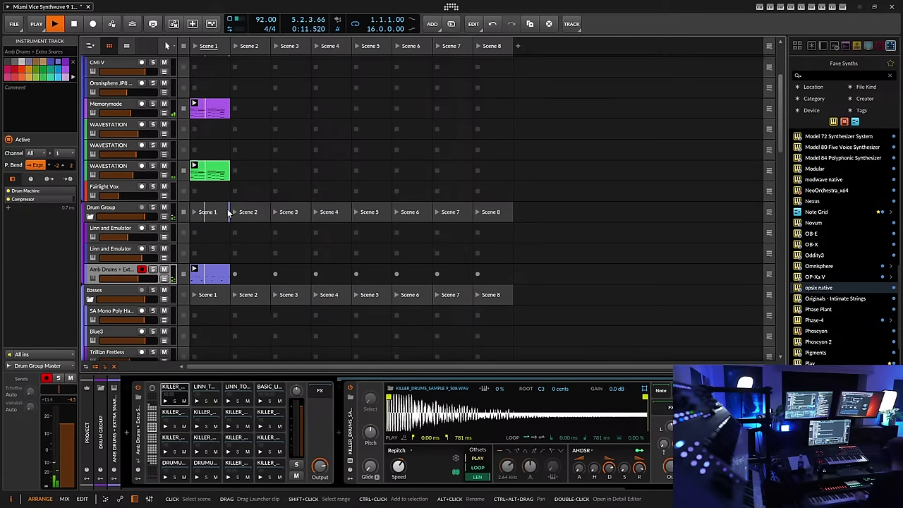
left_click(194, 24)
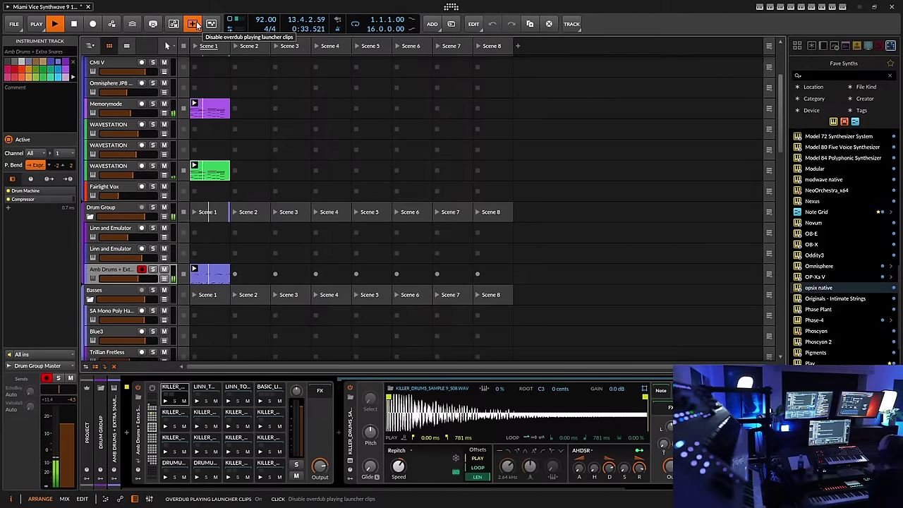
left_click(194, 24)
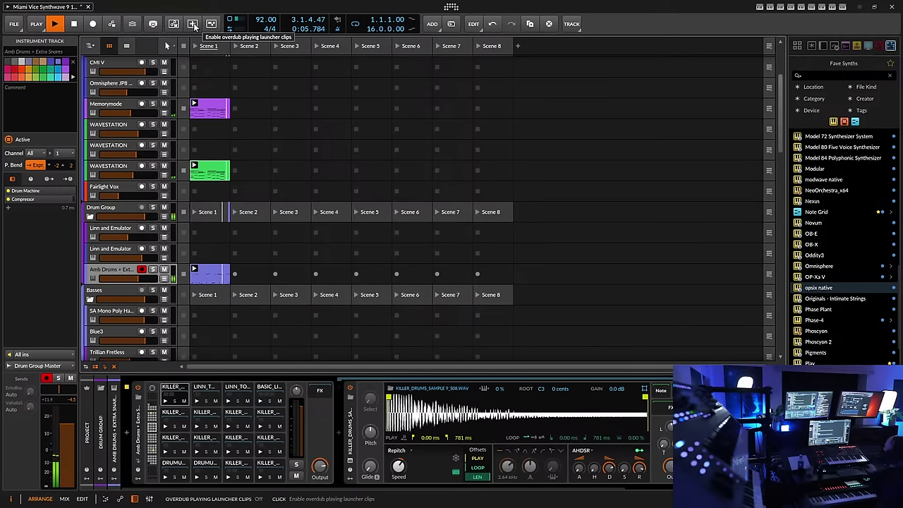
left_click(193, 24)
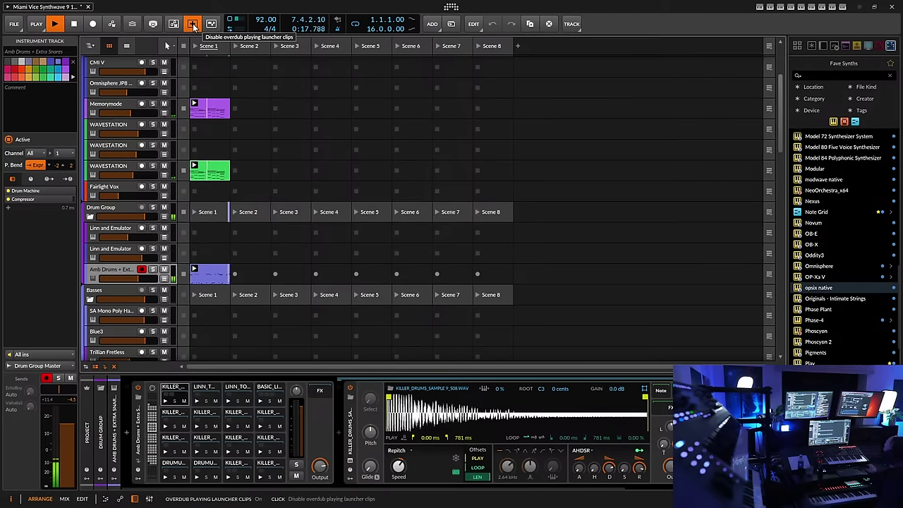
left_click(192, 24)
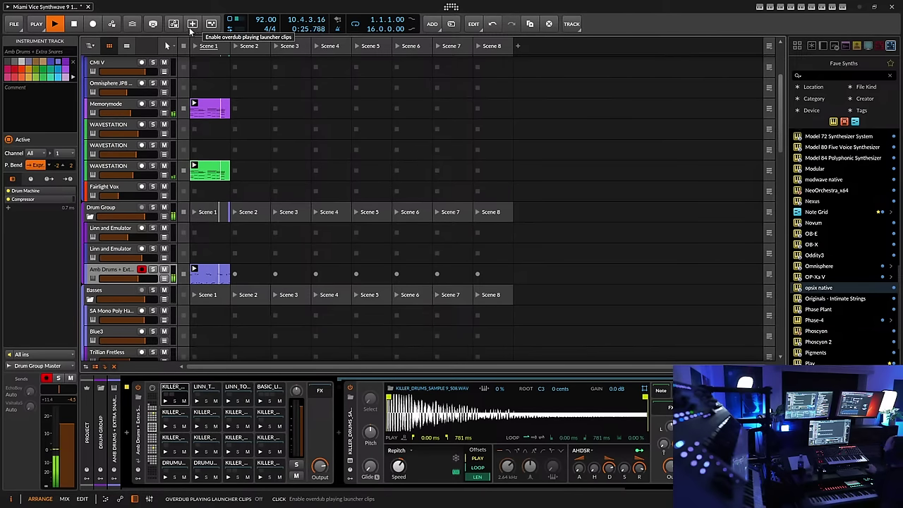
left_click(192, 25)
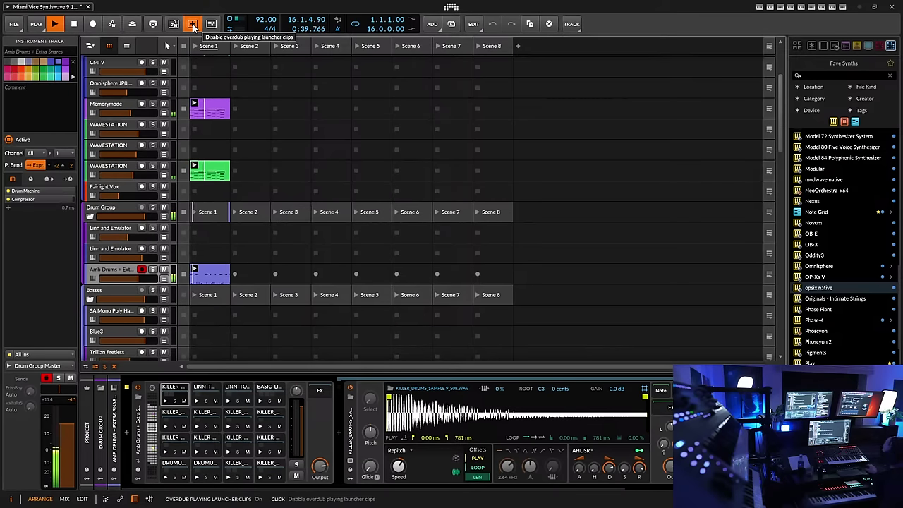
left_click(193, 26)
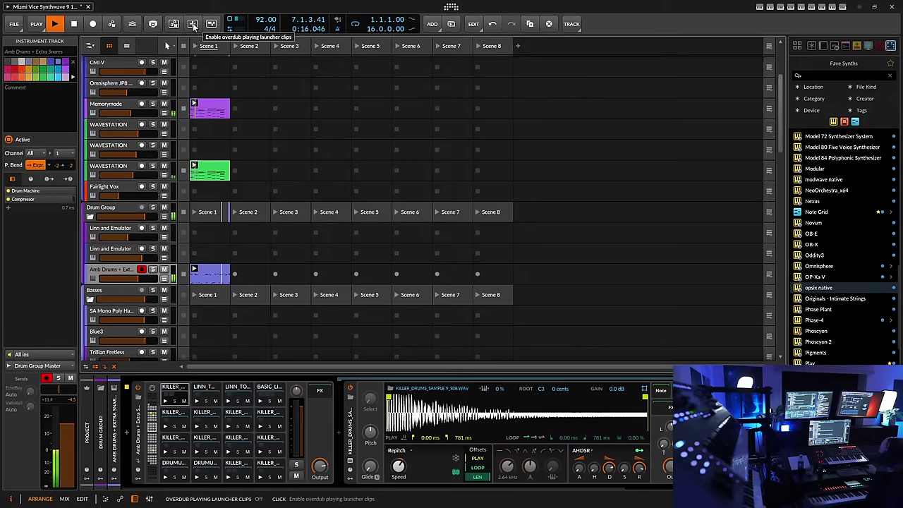
left_click(193, 24)
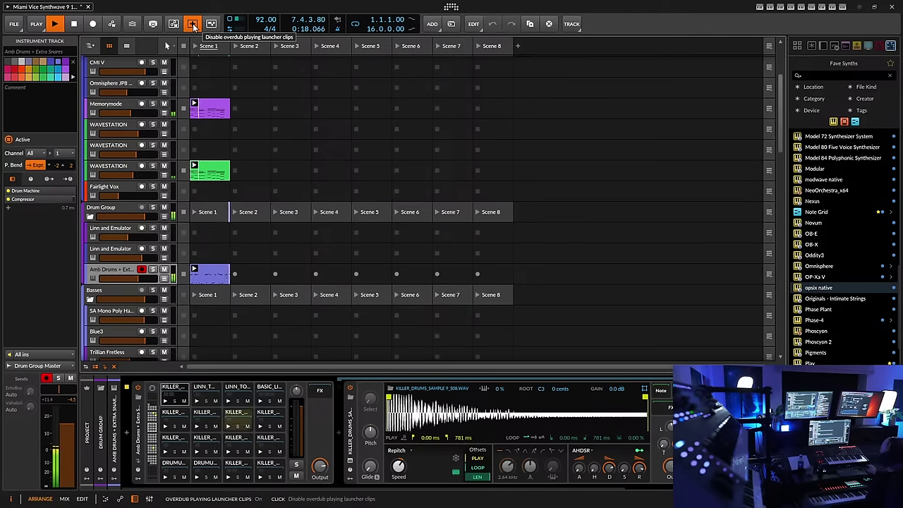
left_click(192, 25)
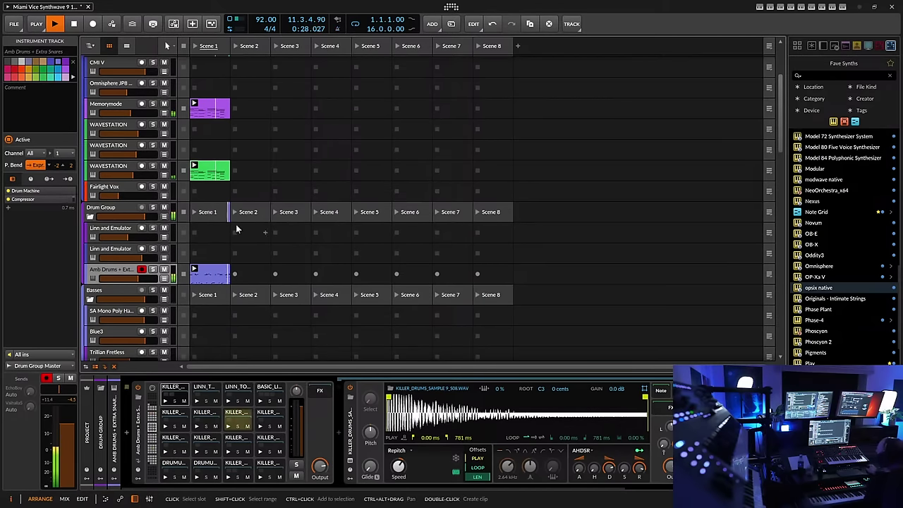
Record a Fairlight Vox clip into Scene 1, with the Memorymode clip's notes open for reference
left_click(119, 187)
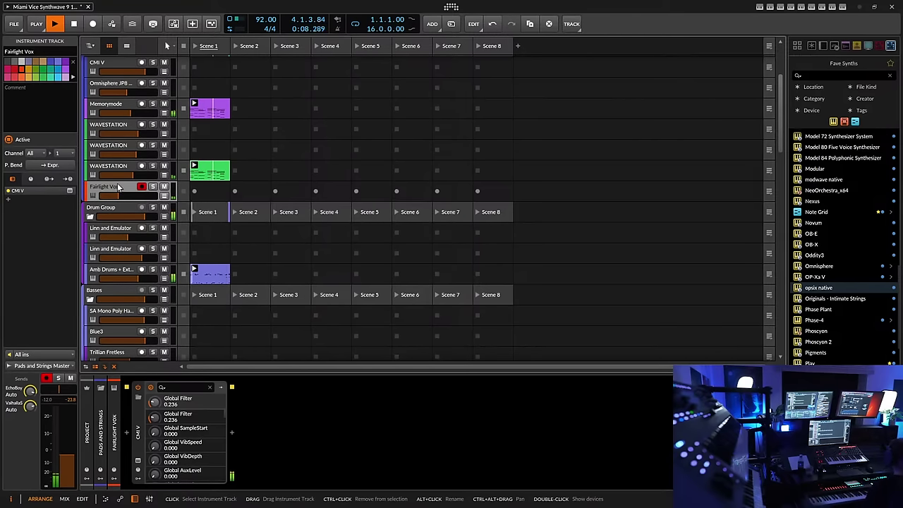
left_click(193, 25)
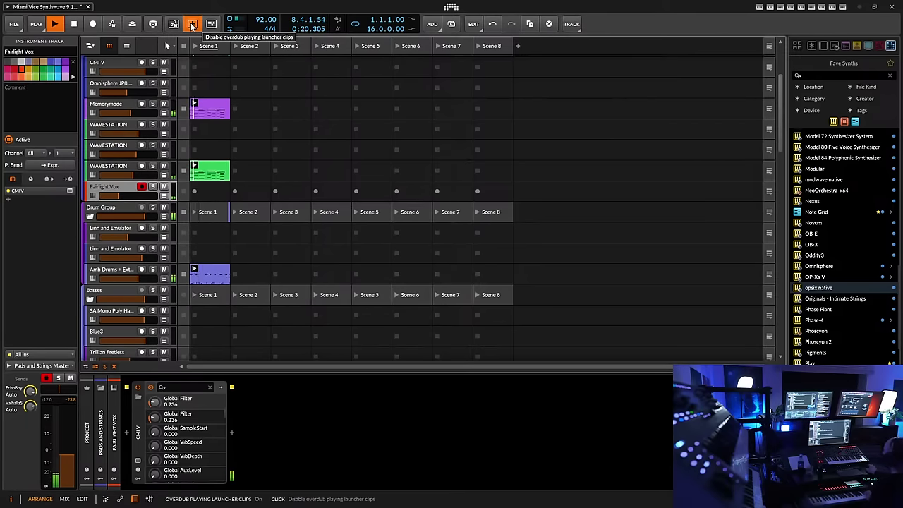
left_click(192, 25)
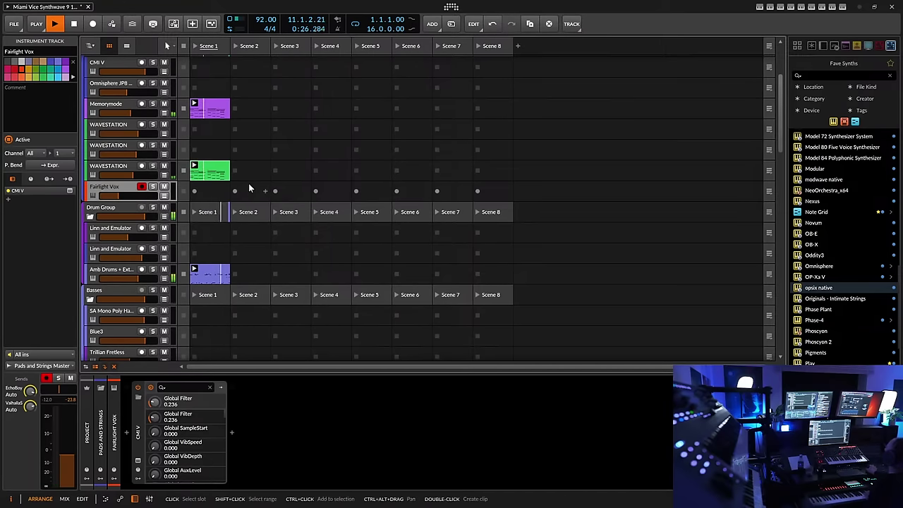
double_click(215, 106)
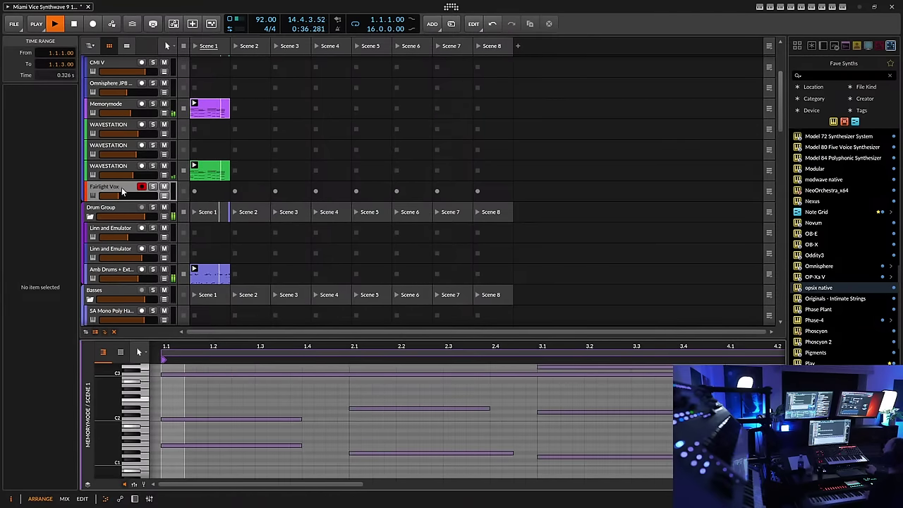
left_click(199, 191)
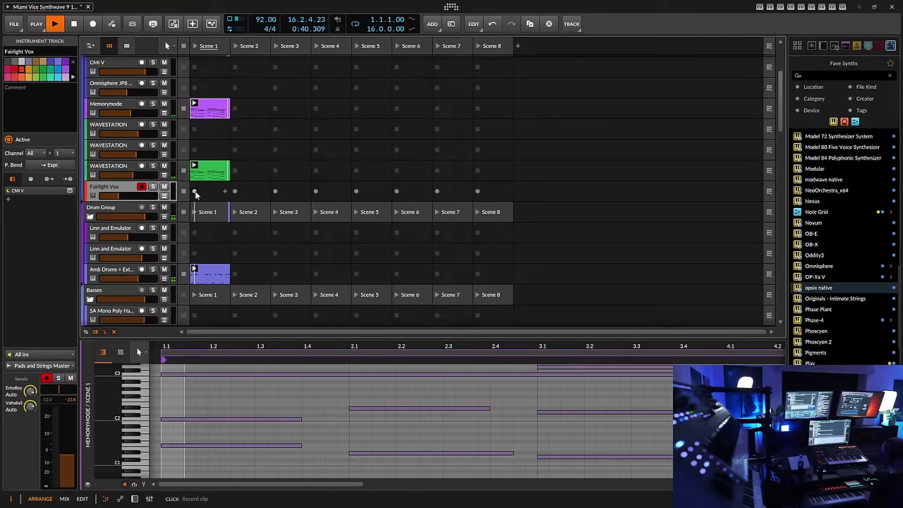
left_click(194, 190)
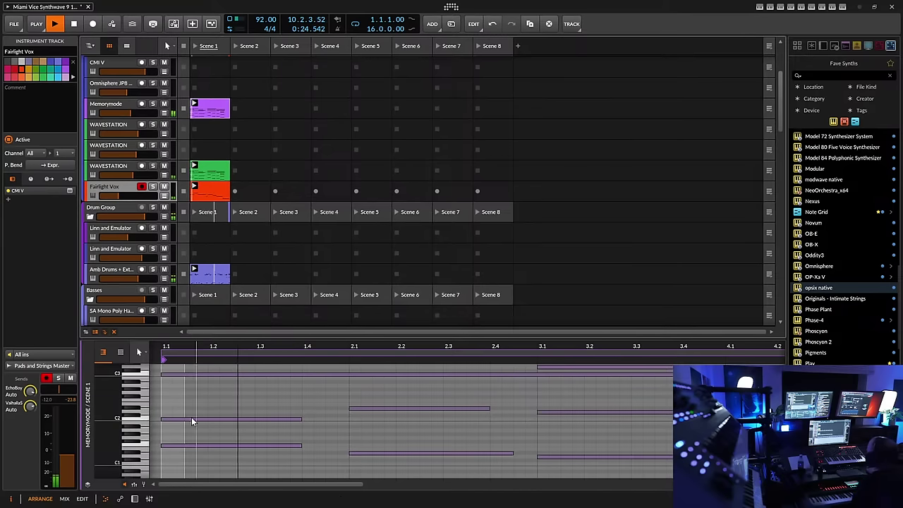
Show the device chain and audition the Trillian Fretless and Trillian Fingered basses over the playing clips
left_click(134, 499)
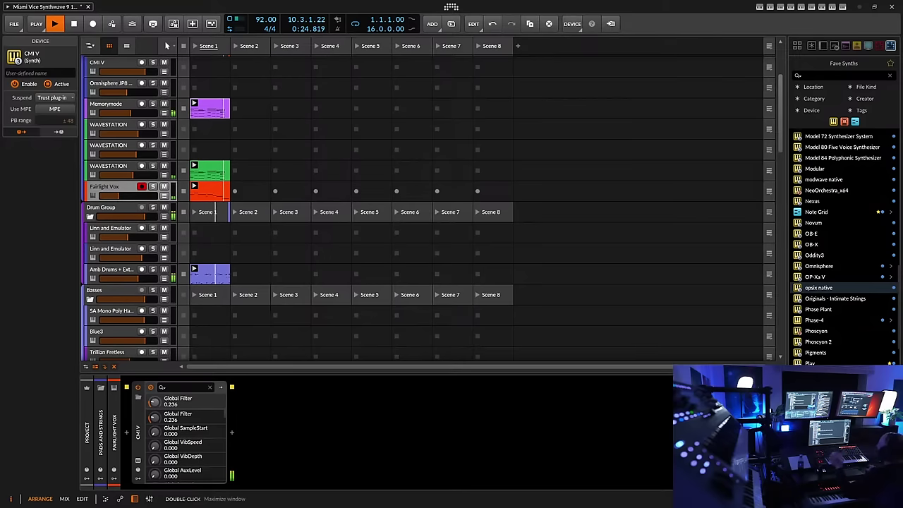
scroll(141, 226, "down", 3)
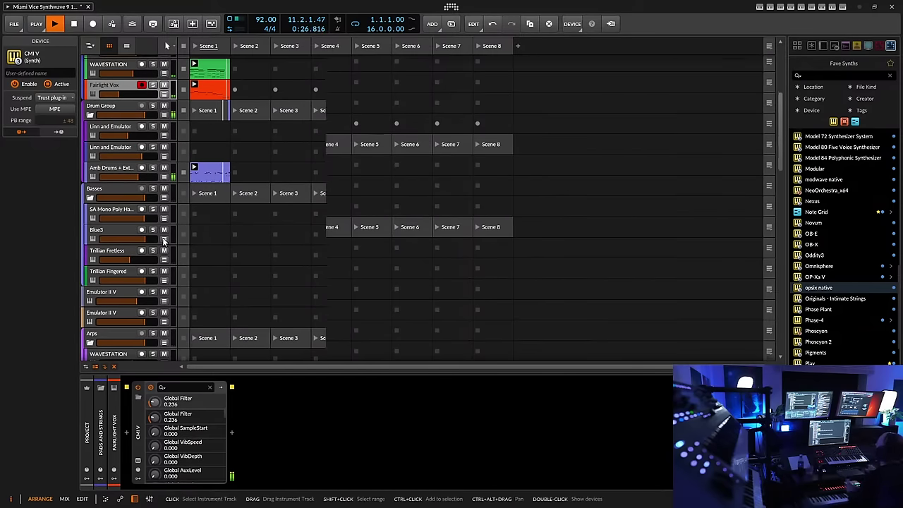
left_click(108, 256)
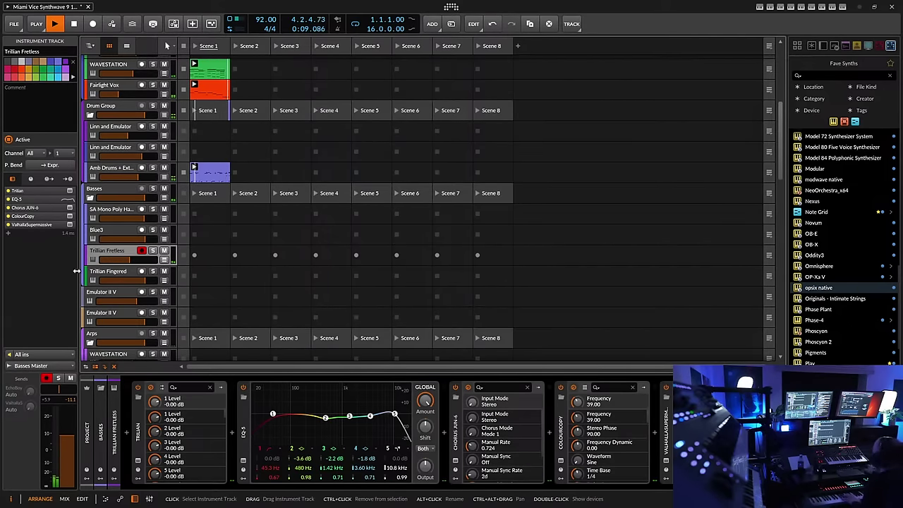
left_click(120, 273)
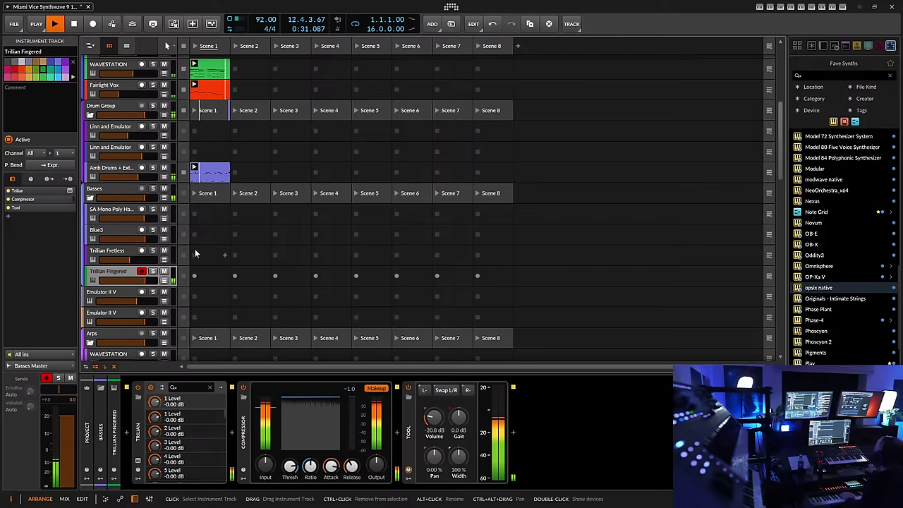
Audition the third FM8 track over the loop and save the project
scroll(139, 132, "up", 4)
scroll(122, 96, "up", 1)
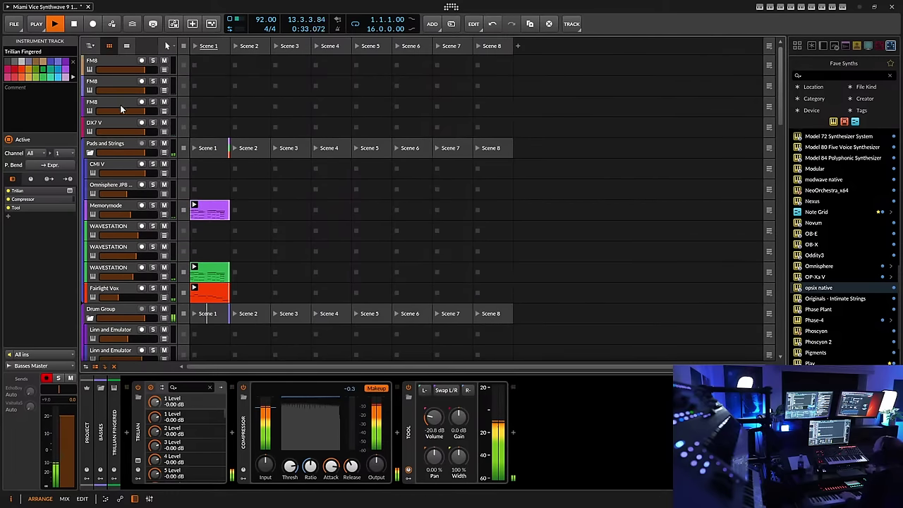
left_click(122, 101)
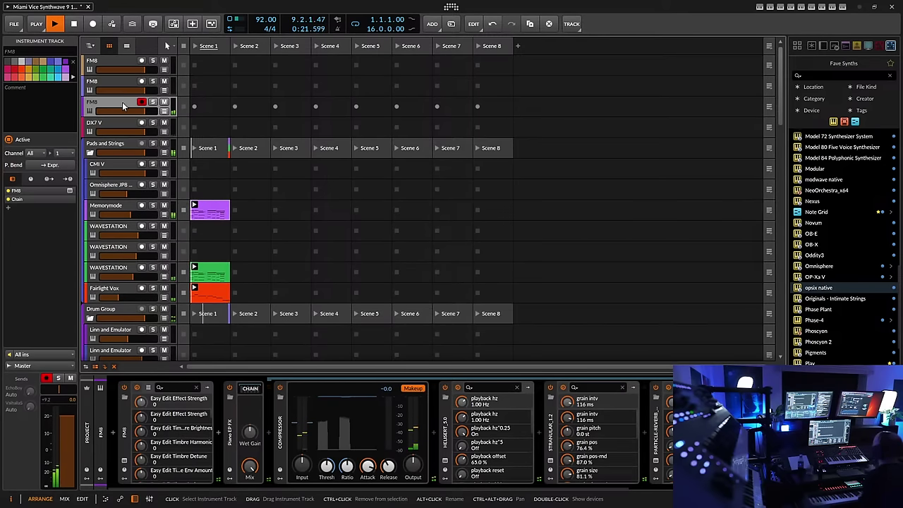
left_click(13, 24)
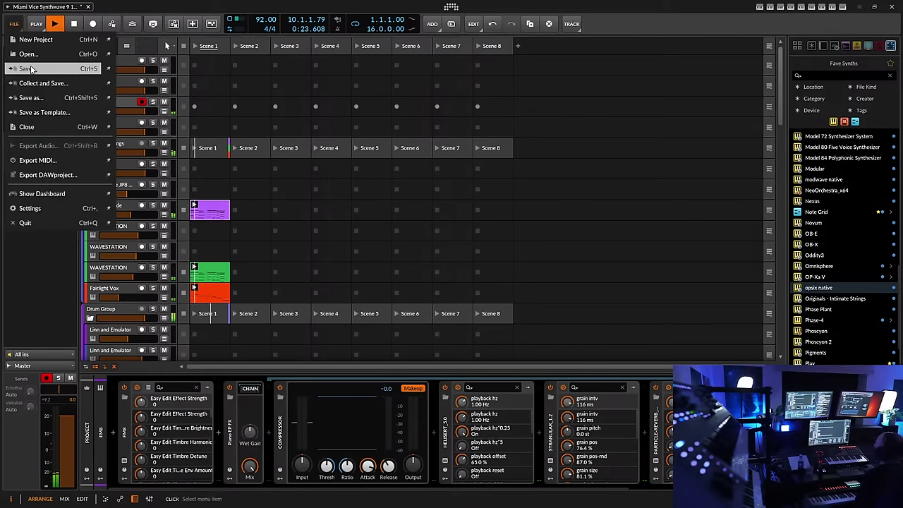
left_click(24, 67)
Arm the SA Jan Hammmer Heavy Guitar 3 track in the Leads group to play over the loop
scroll(259, 244, "down", 5)
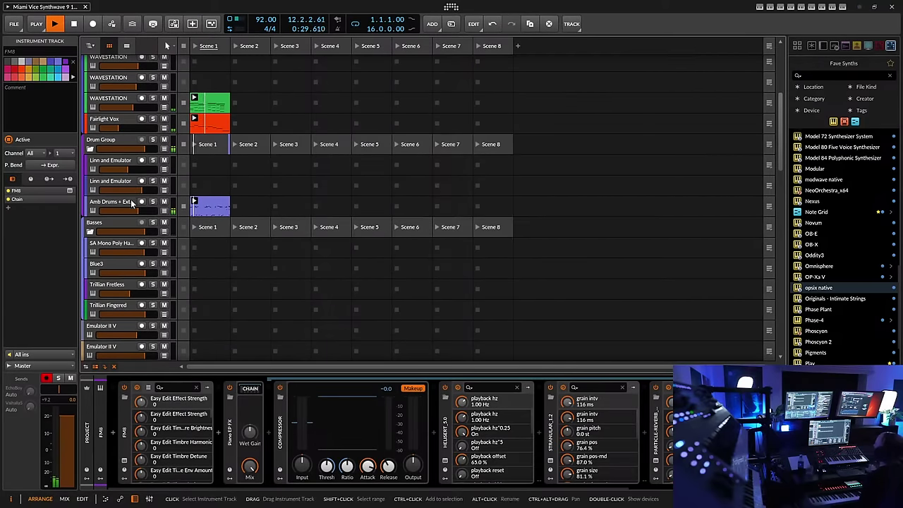
scroll(129, 203, "down", 3)
scroll(129, 204, "down", 2)
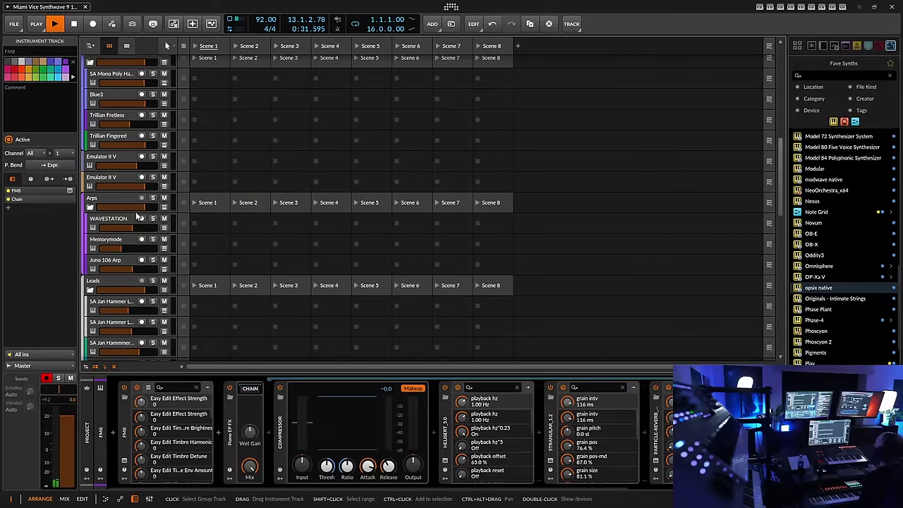
scroll(148, 285, "down", 2)
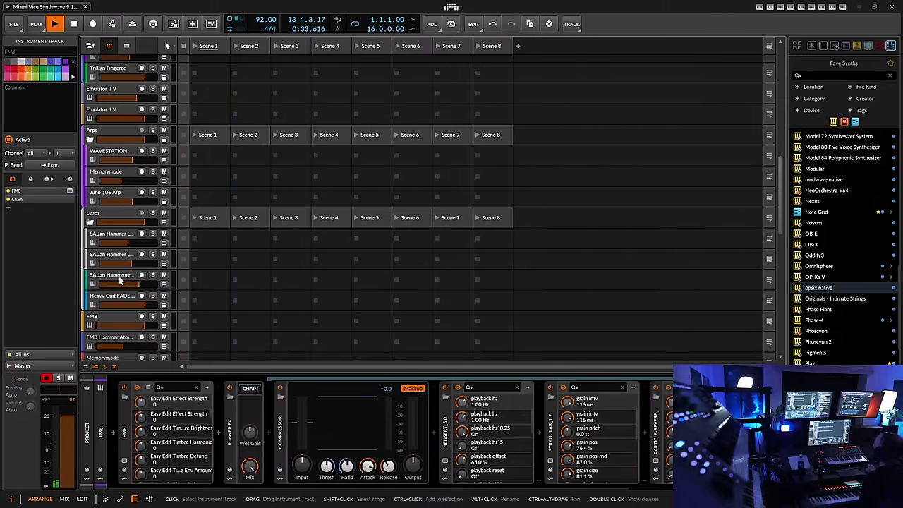
left_click(117, 276)
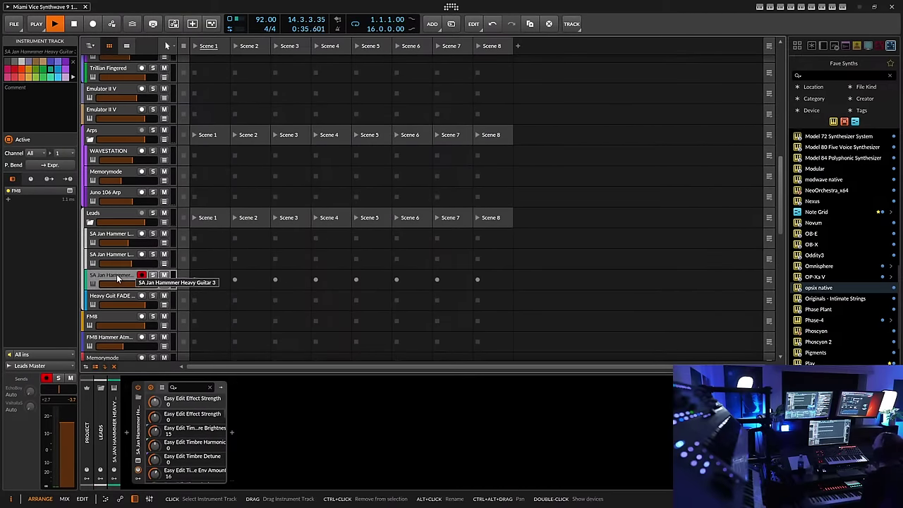
Audition the Heavy Guit FADE MW, SA Jan Hammmer Heavy Guitar 3 and Minimonsta Flute tracks in turn
left_click(113, 296)
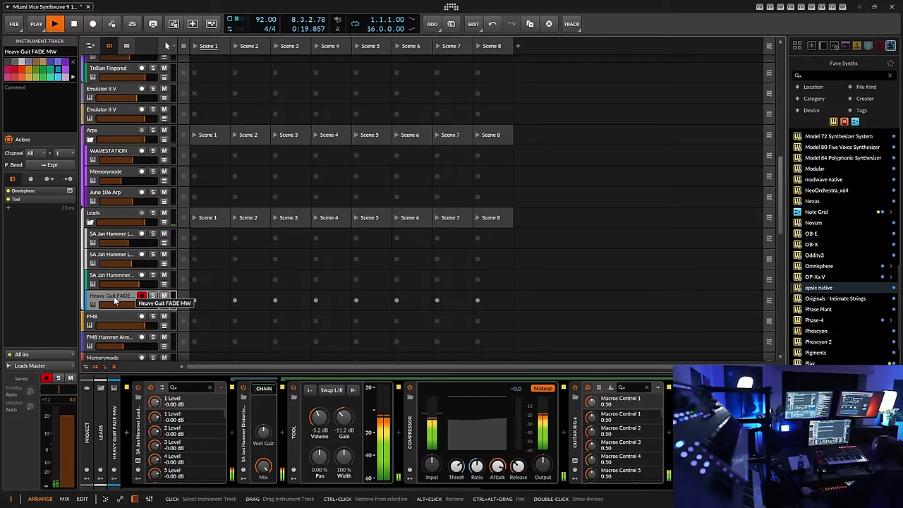
left_click(123, 278)
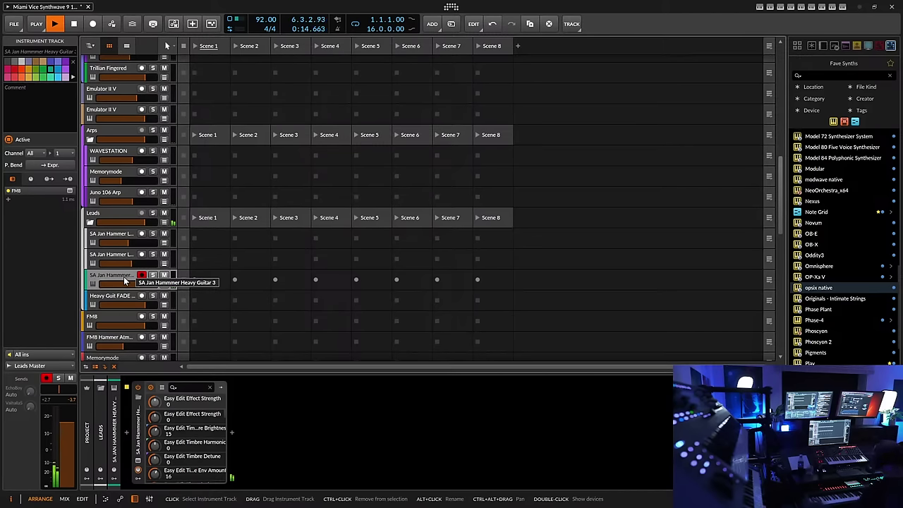
scroll(134, 282, "down", 8)
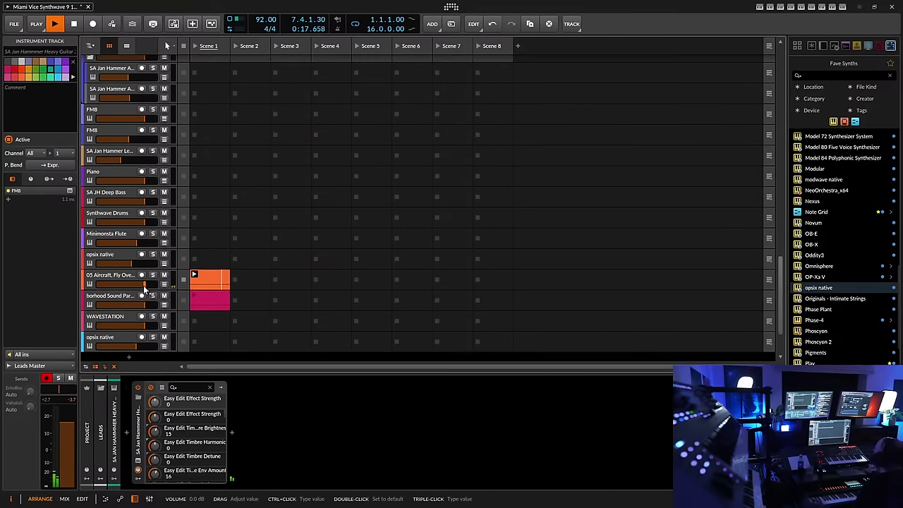
left_click(117, 236)
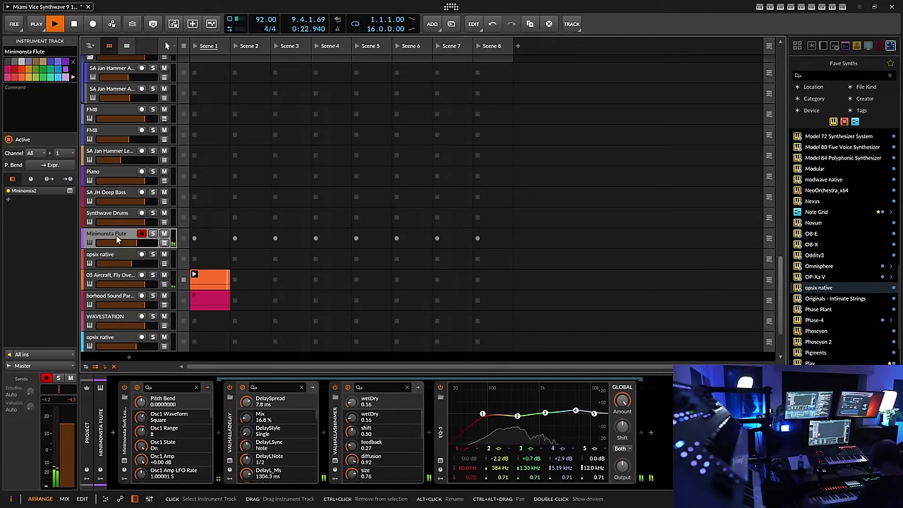
scroll(209, 138, "down", 3)
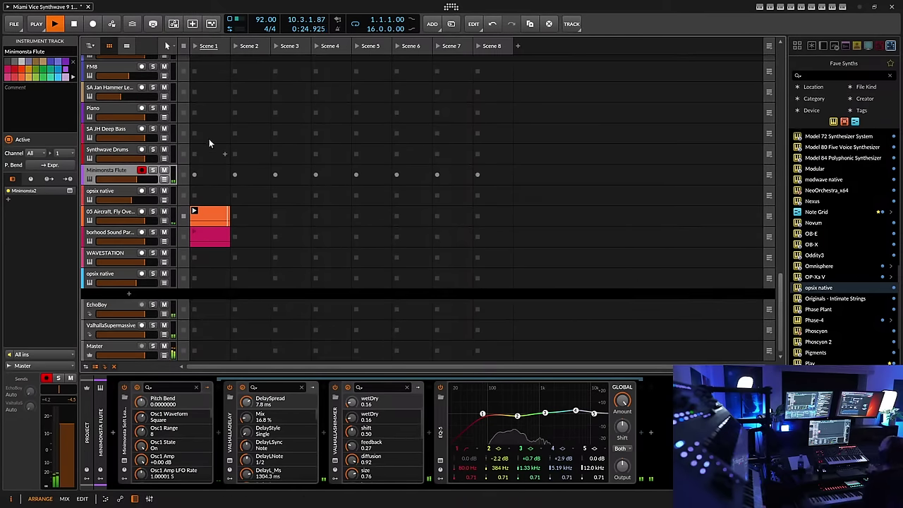
Stop the playing clips on the Amb Drums track and the lowest WAVESTATION track in the Pads and Strings group
scroll(192, 143, "up", 10)
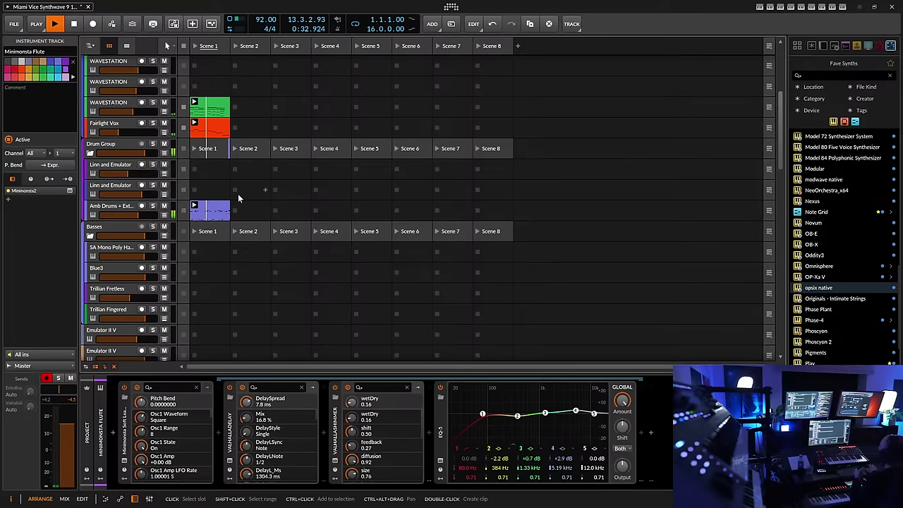
left_click(182, 211)
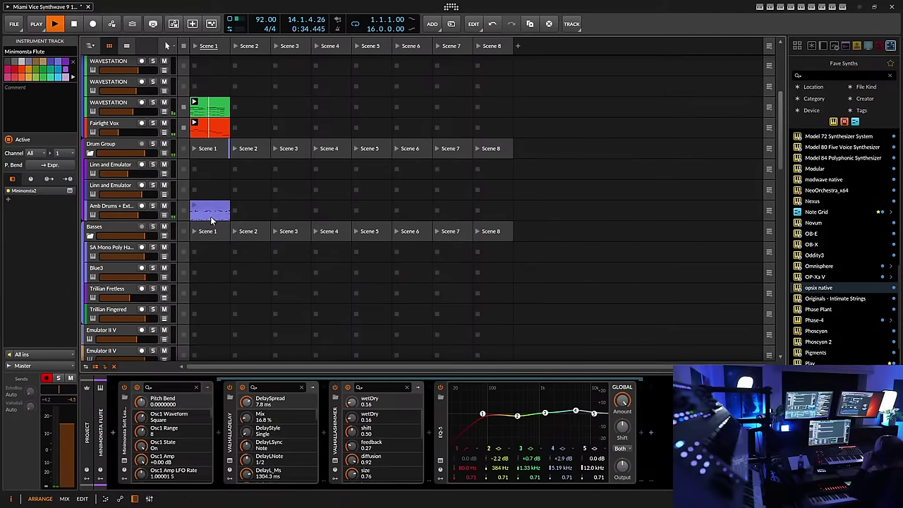
left_click(184, 110)
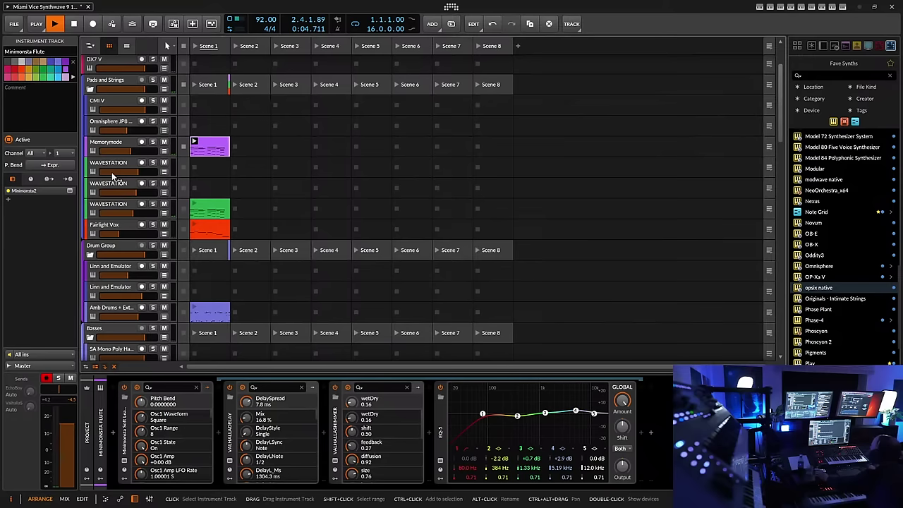
Audition the Omnisphere JP8 Pad track and look through the tracks below it
left_click(117, 122)
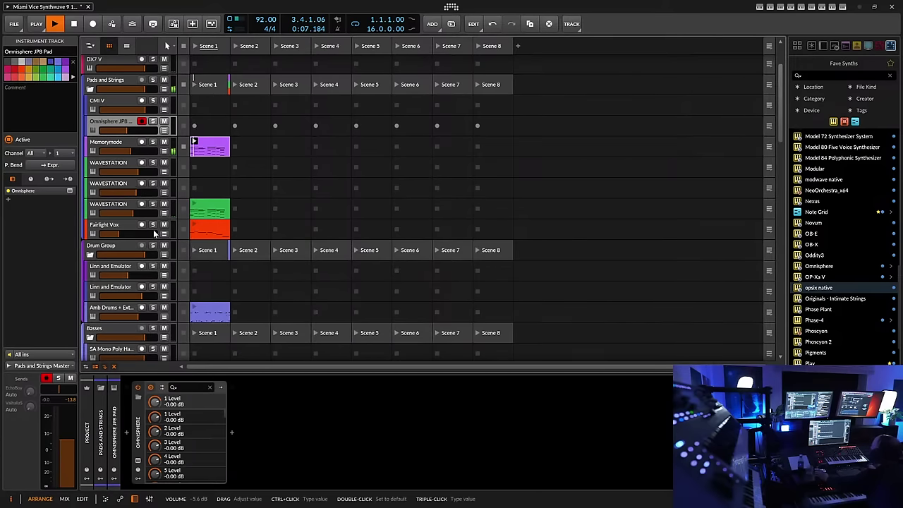
scroll(141, 254, "down", 4)
scroll(141, 254, "down", 4)
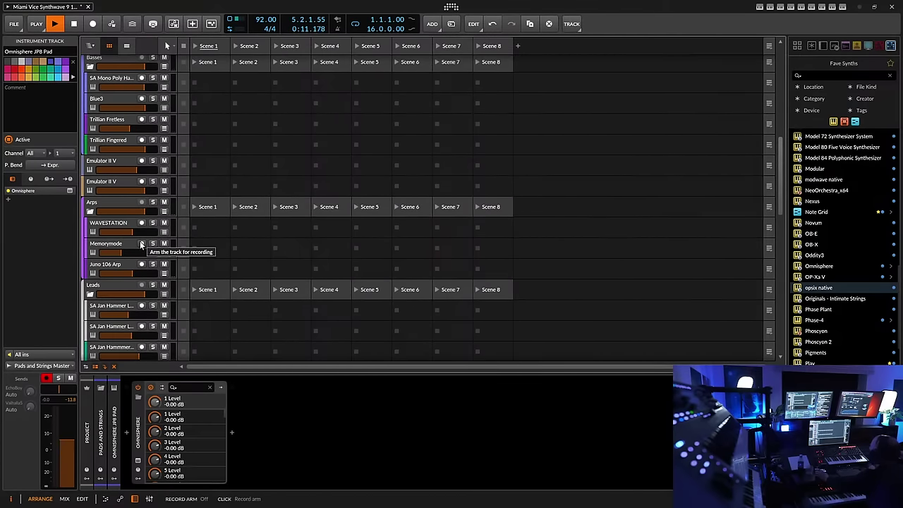
Select the CMI V track and record a clip into its Scene 1 slot, ending the recording in looped playback
scroll(141, 244, "up", 8)
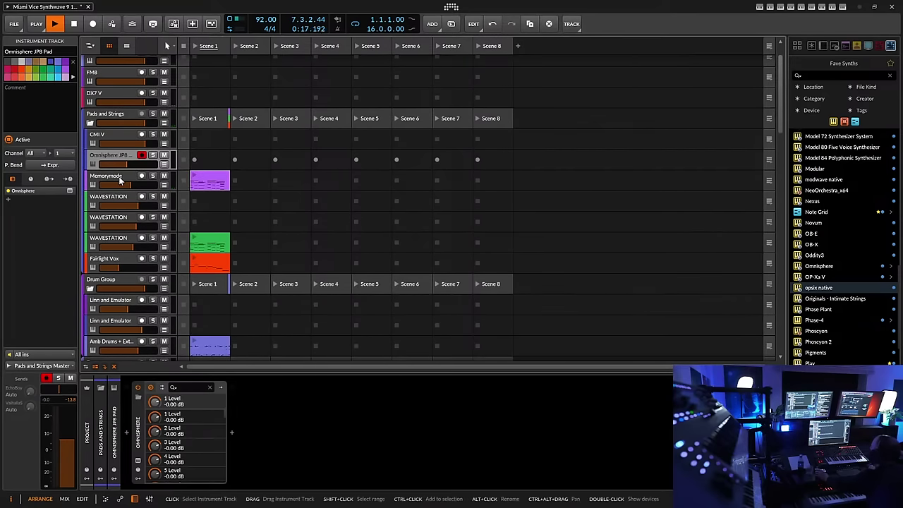
left_click(110, 141)
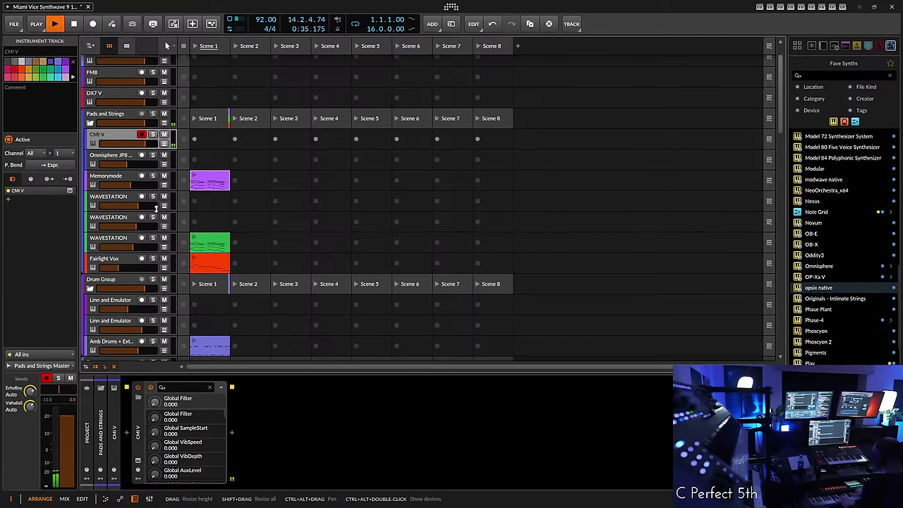
left_click(195, 140)
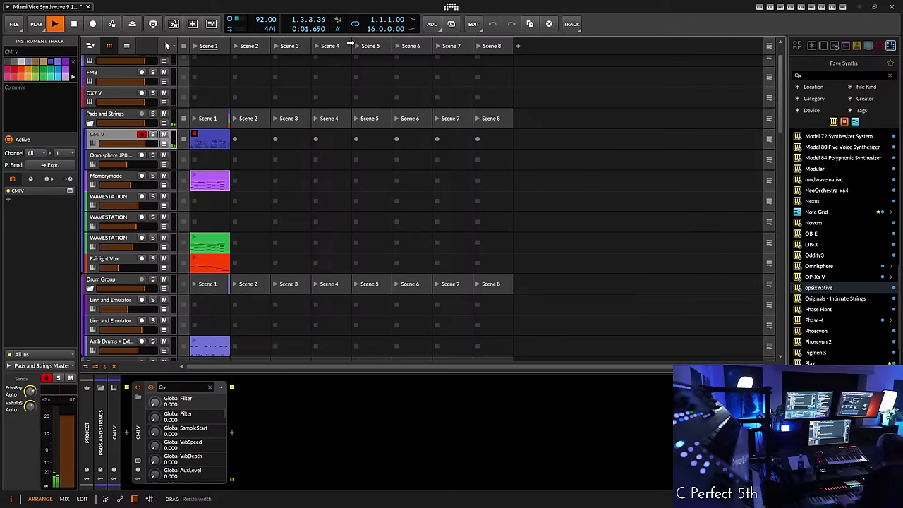
left_click(197, 144)
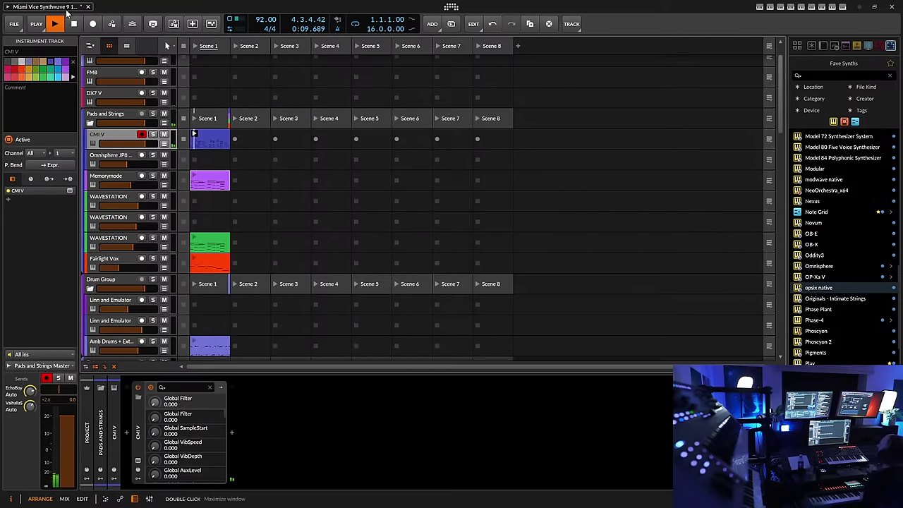
Save the project under the new name Miami Vice Synthwave 9 12 23 v6.bwproject
left_click(13, 24)
left_click(25, 99)
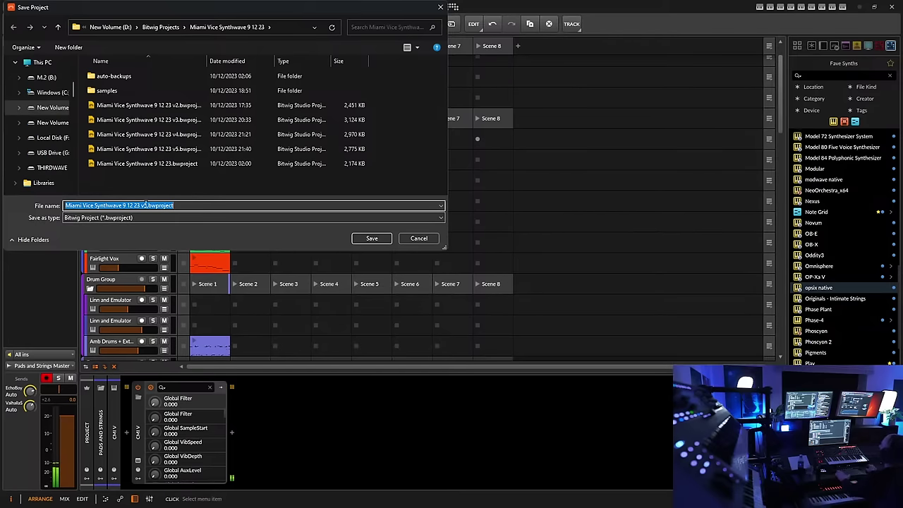
left_click(145, 205)
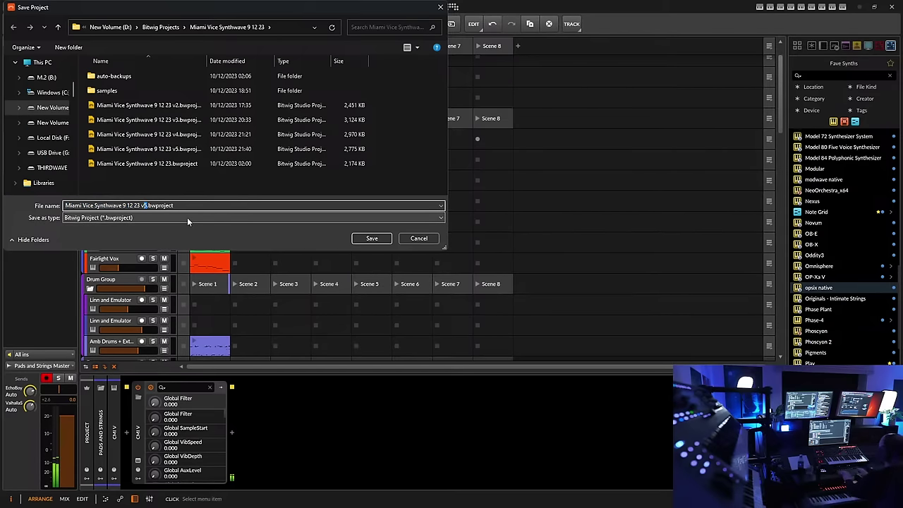
type("6")
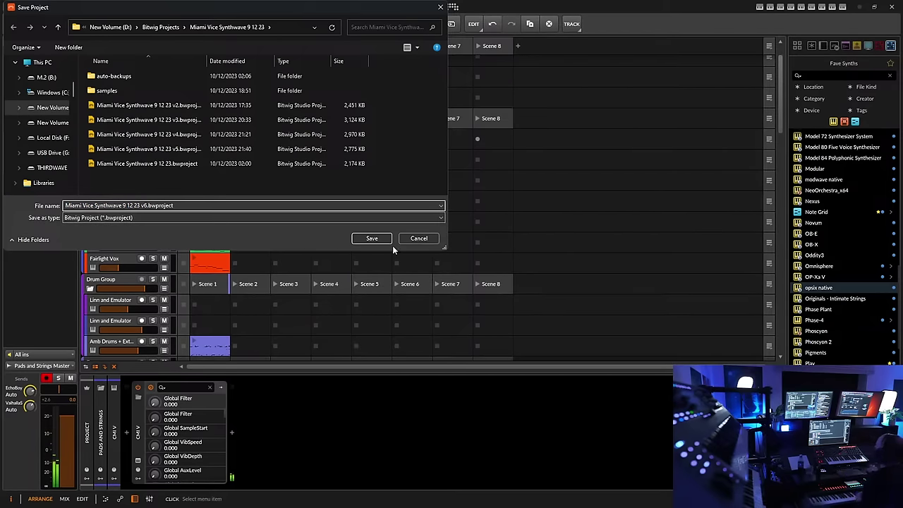
left_click(371, 239)
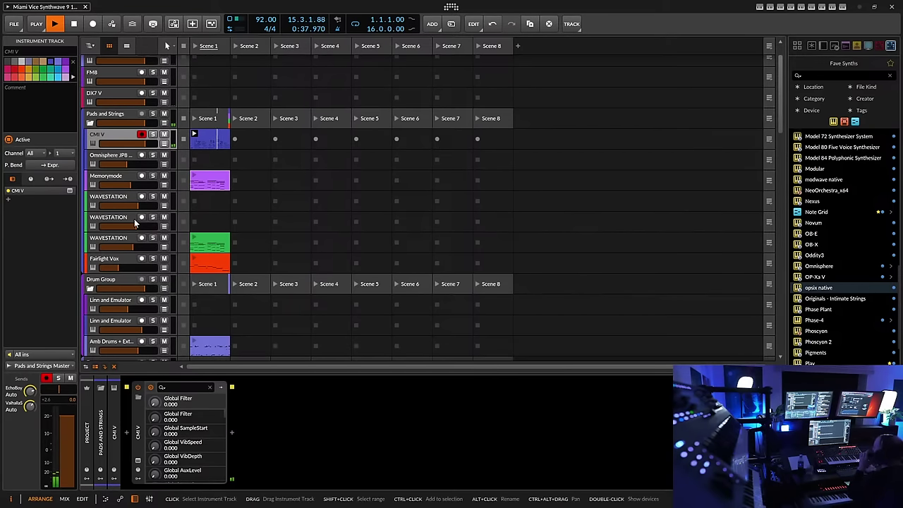
Select the SA Mono Poly Hammer Crockets bass track and lower its Tool device volume to -12.0 dB
scroll(136, 220, "down", 2)
scroll(135, 219, "up", 3)
scroll(134, 219, "down", 4)
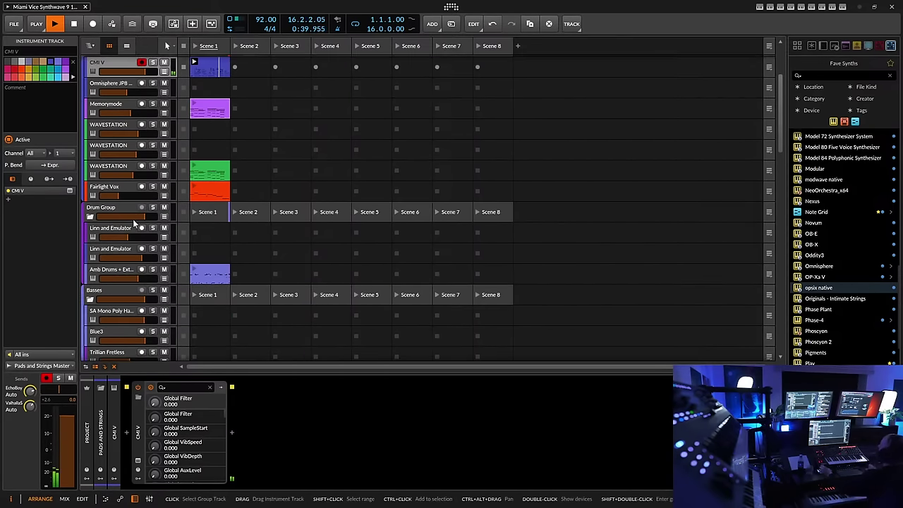
scroll(132, 231, "down", 3)
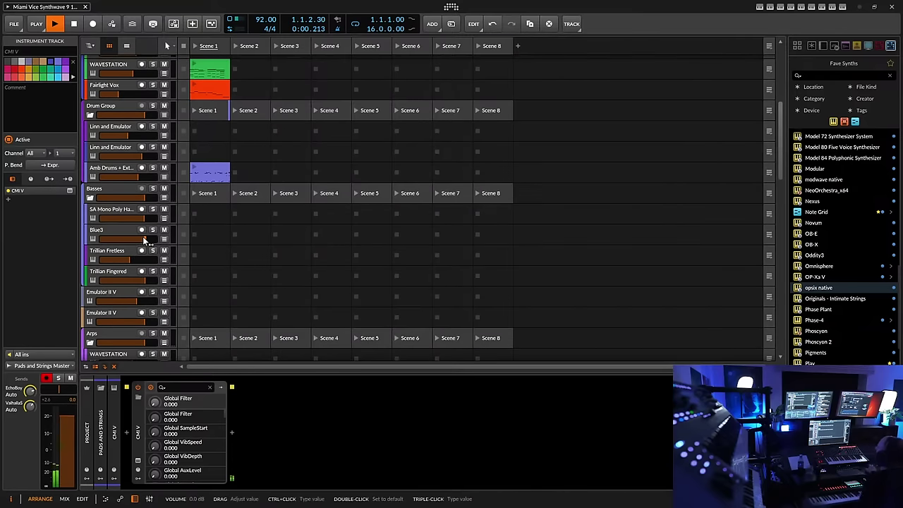
left_click(115, 216)
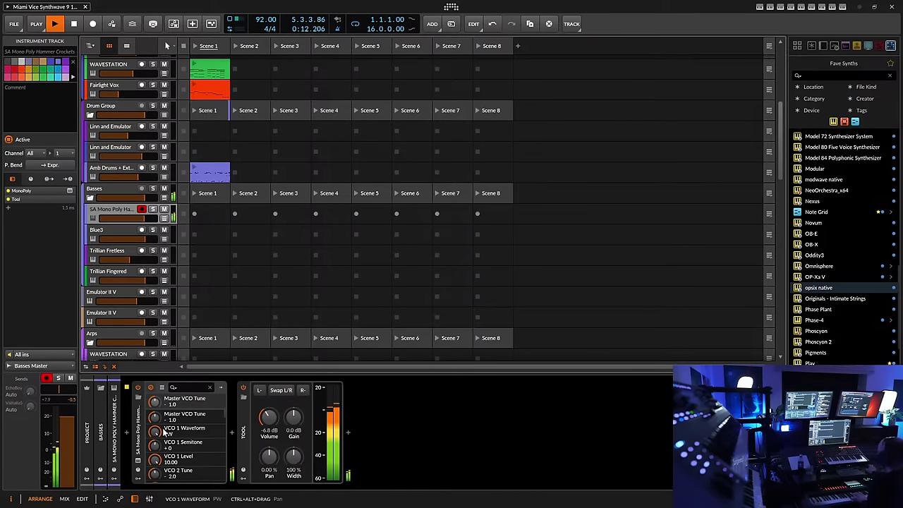
left_click_drag(268, 417, 268, 426)
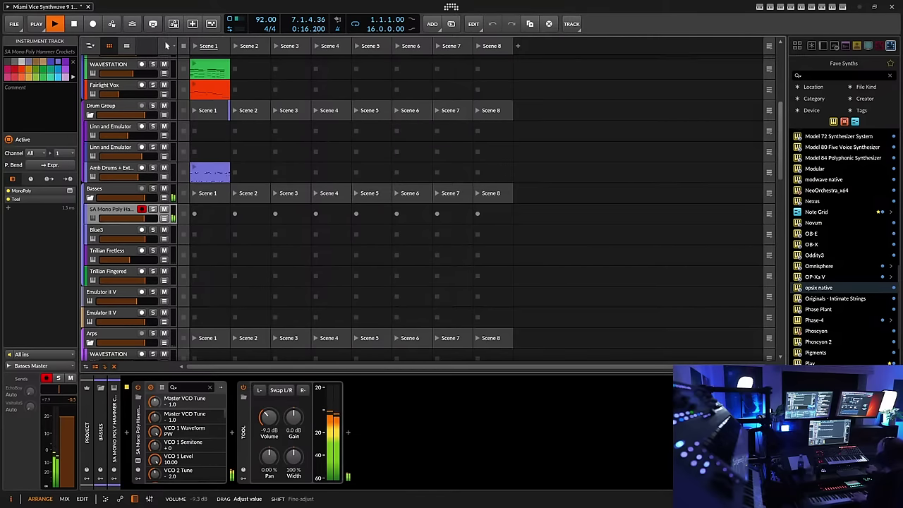
left_click_drag(268, 426, 268, 430)
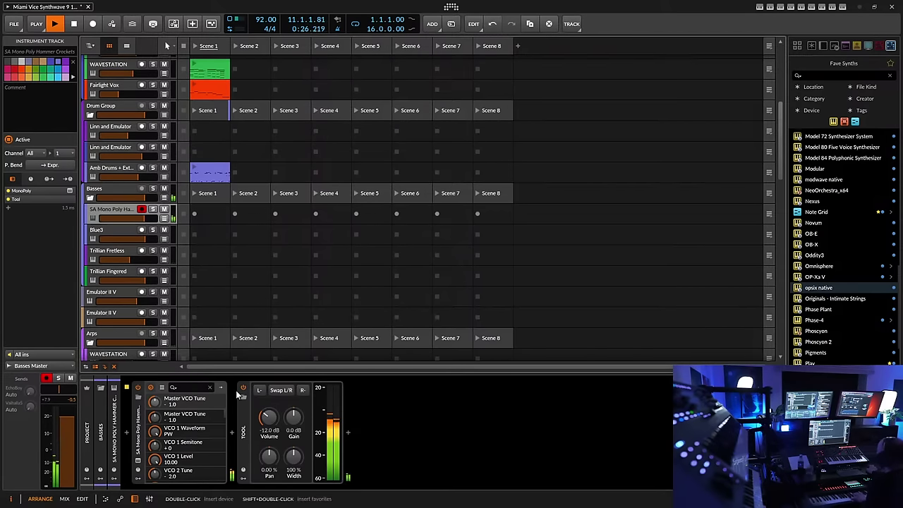
Record a clip into the Scene 1 slot of the SA Mono Poly Hammer Crockets track and save the project
left_click(195, 217)
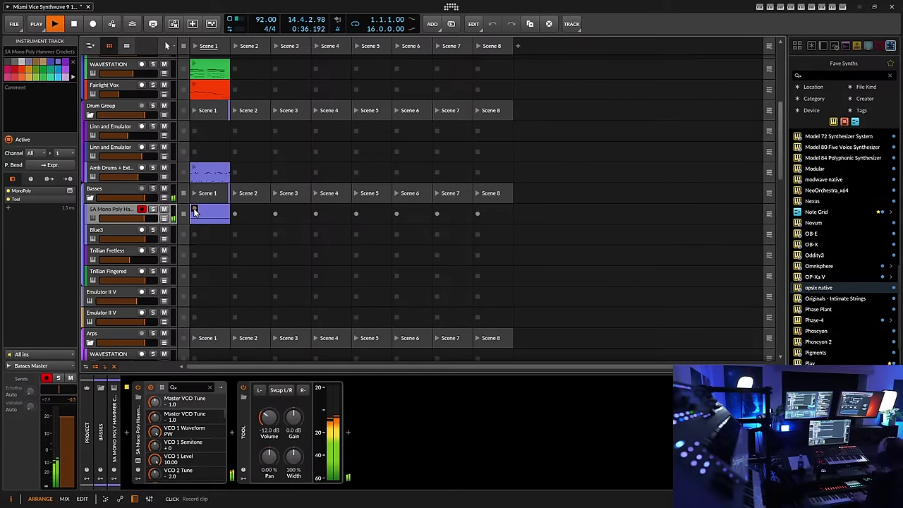
left_click(195, 212)
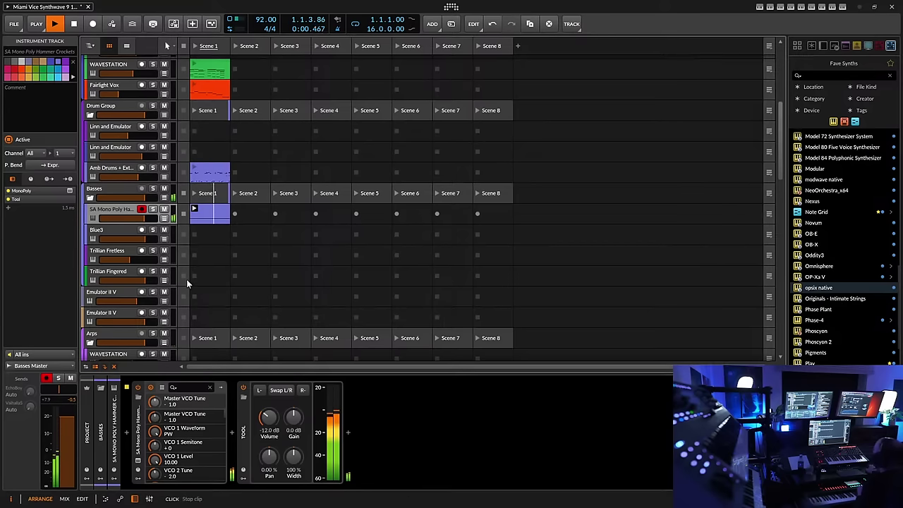
left_click(14, 26)
left_click(29, 73)
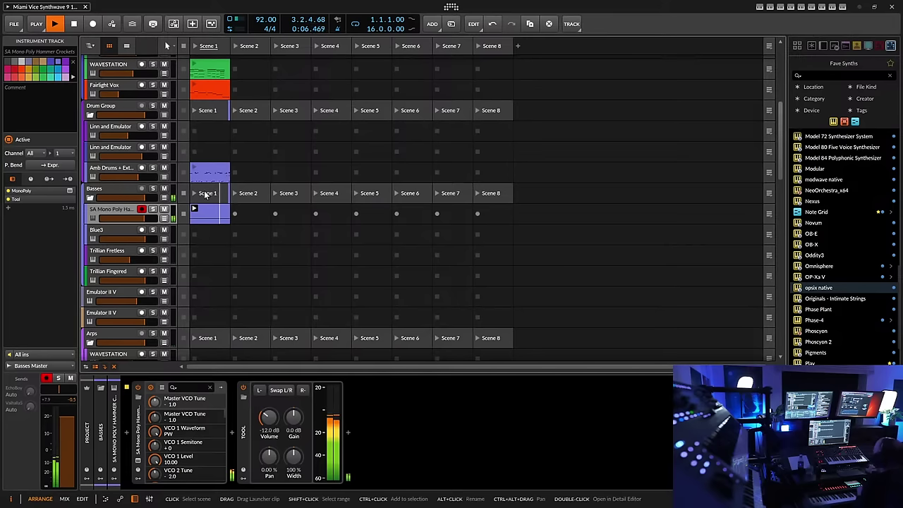
Collapse the Basses group and select the SA JH Deep Bass track for playing
left_click(89, 197)
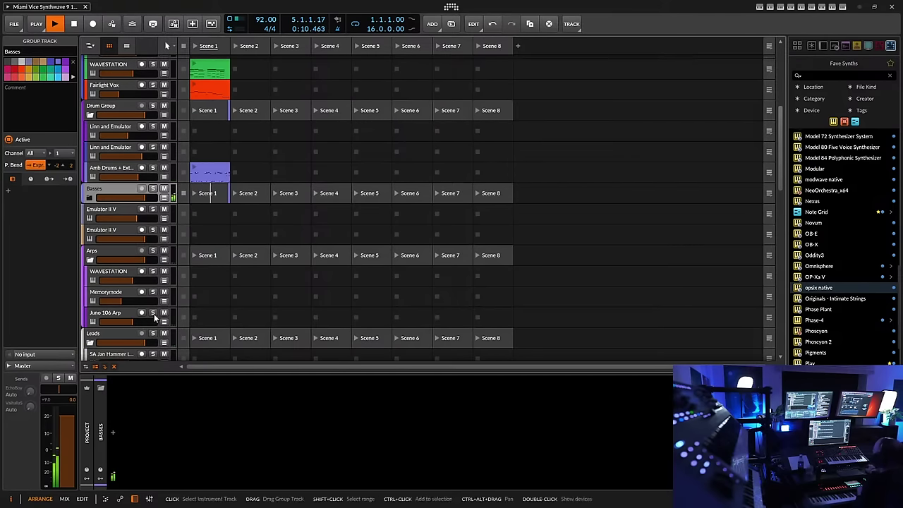
scroll(156, 318, "down", 6)
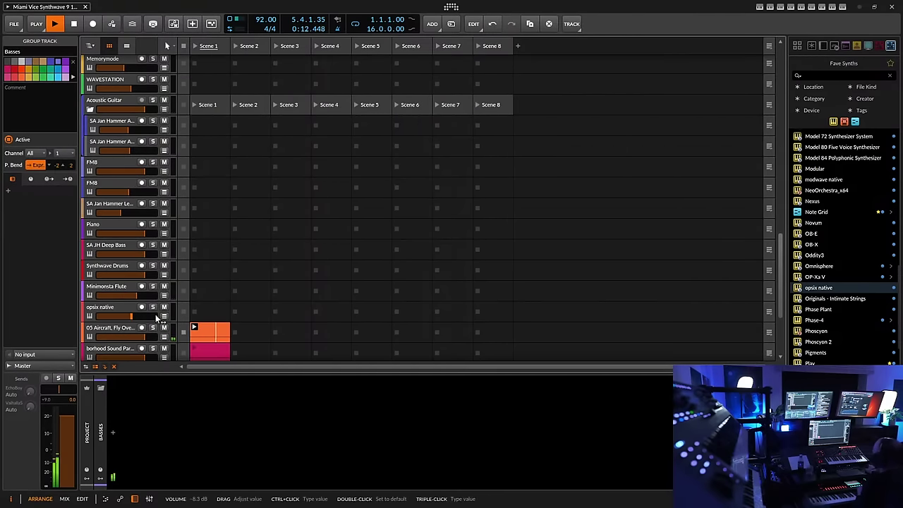
scroll(157, 319, "down", 4)
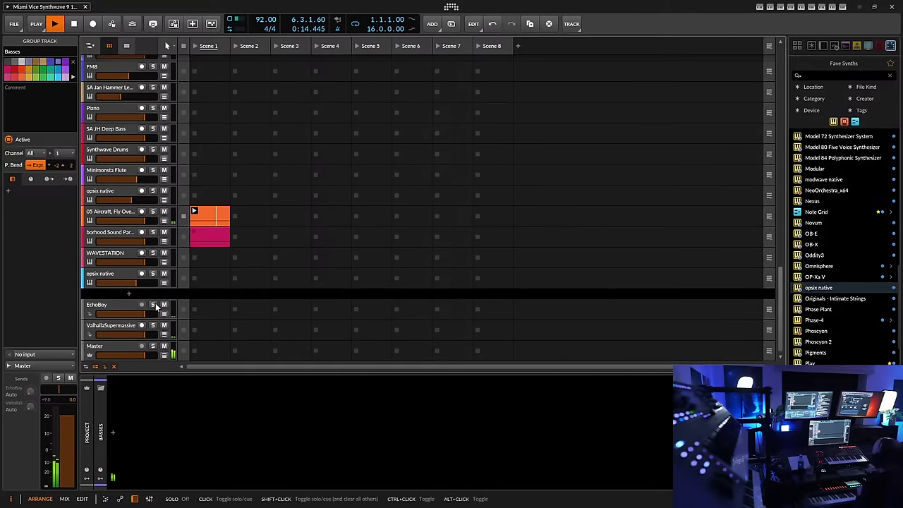
scroll(156, 310, "up", 3)
left_click(111, 233)
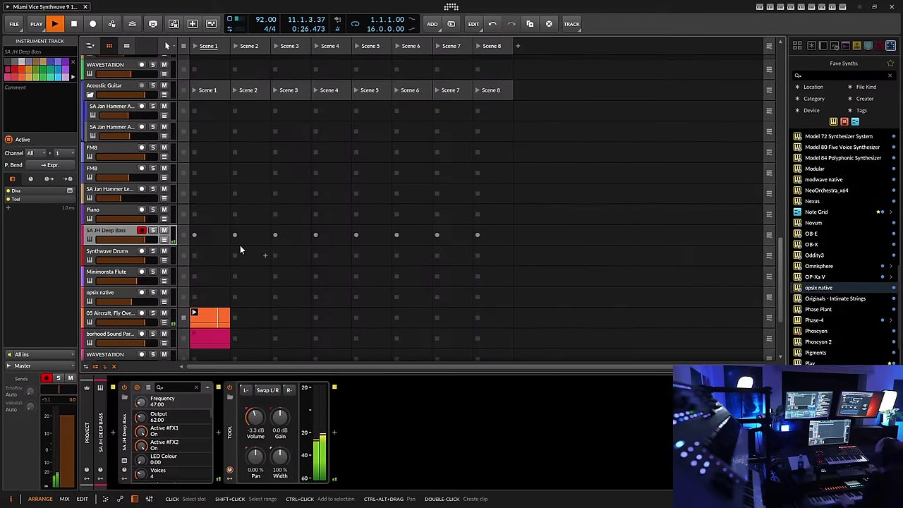
Record a clip into the Scene 1 slot of the SA JH Deep Bass track and save the project
left_click(194, 236)
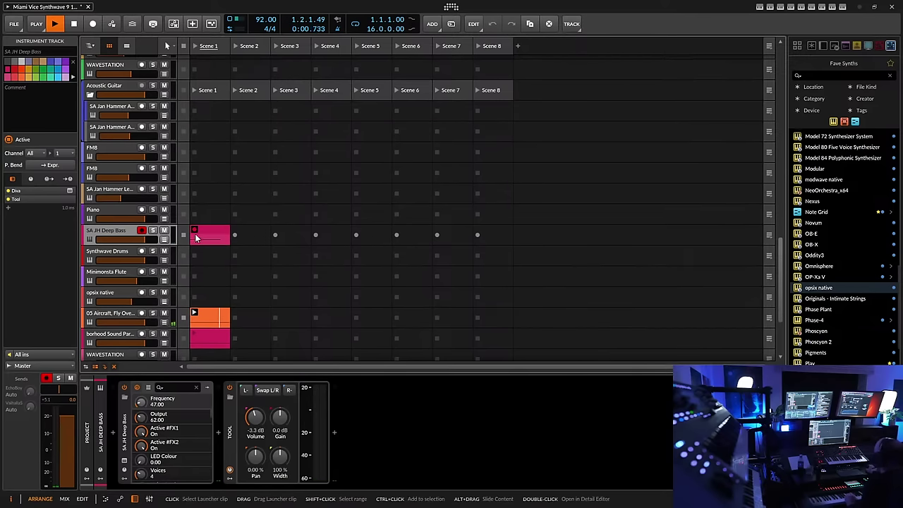
left_click(195, 232)
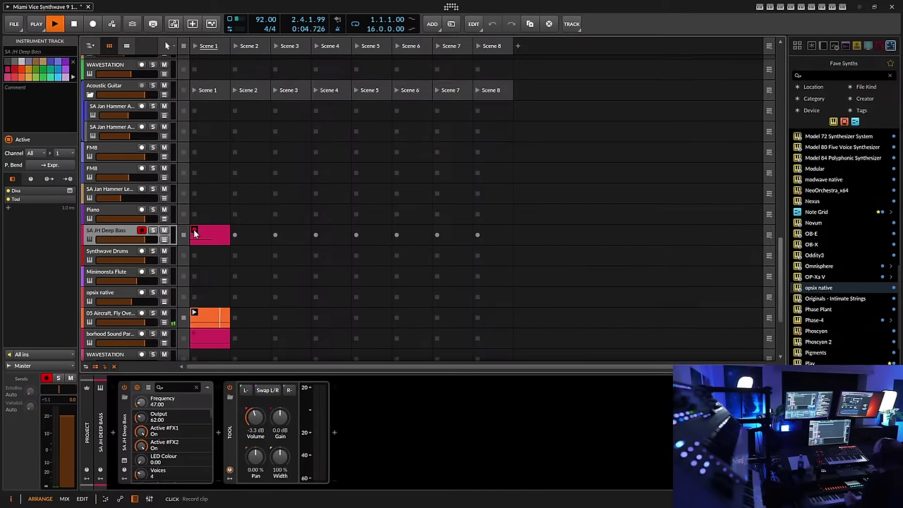
left_click(195, 234)
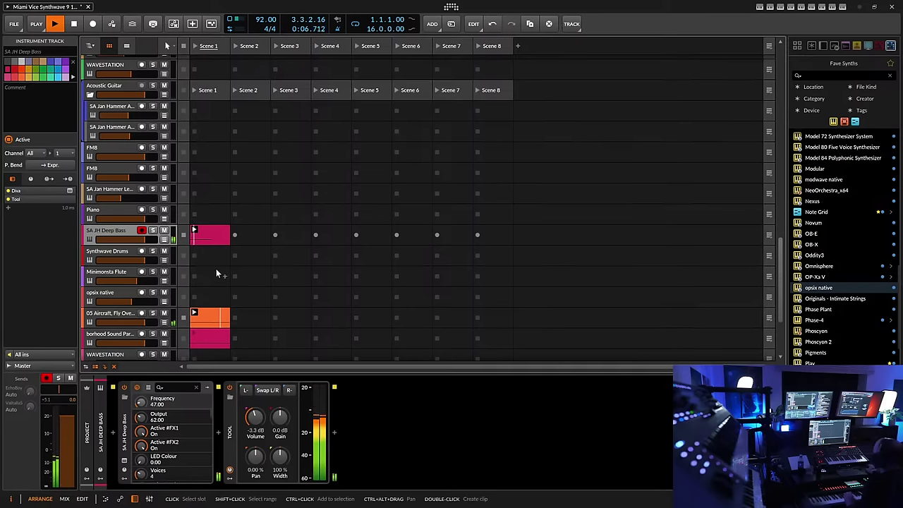
left_click(14, 24)
left_click(22, 66)
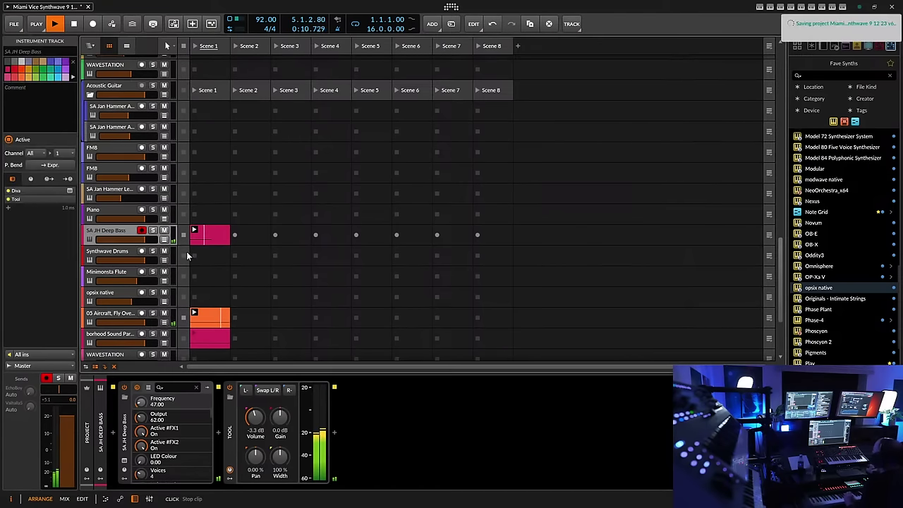
scroll(169, 282, "down", 3)
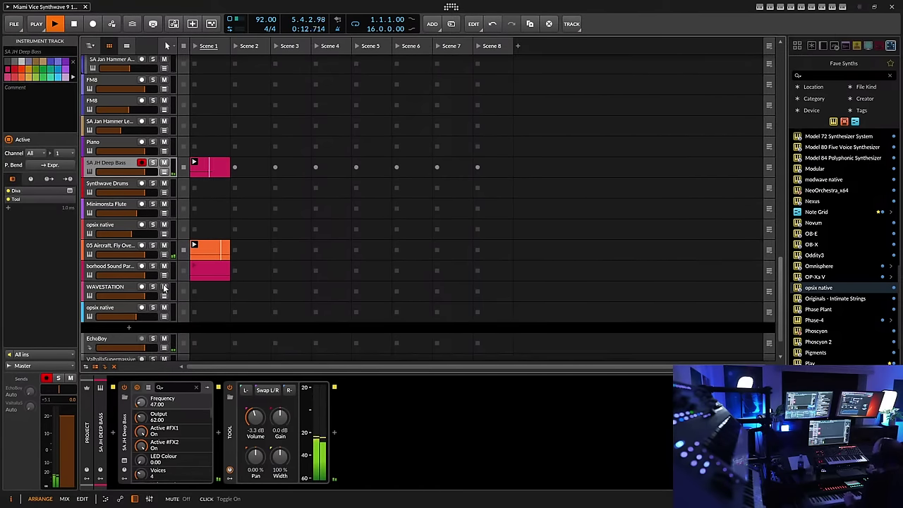
Audition the two FM8 tracks directly below the Acoustic Guitar group
scroll(129, 282, "up", 5)
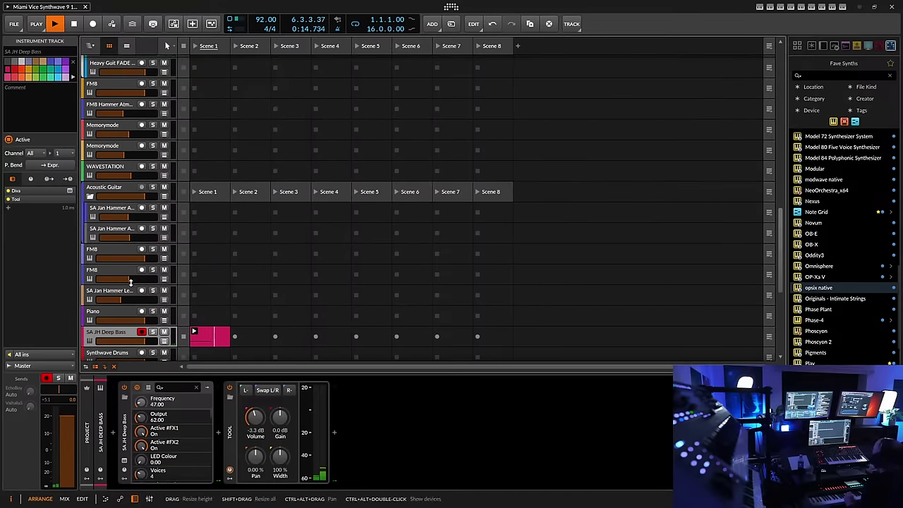
left_click(125, 258)
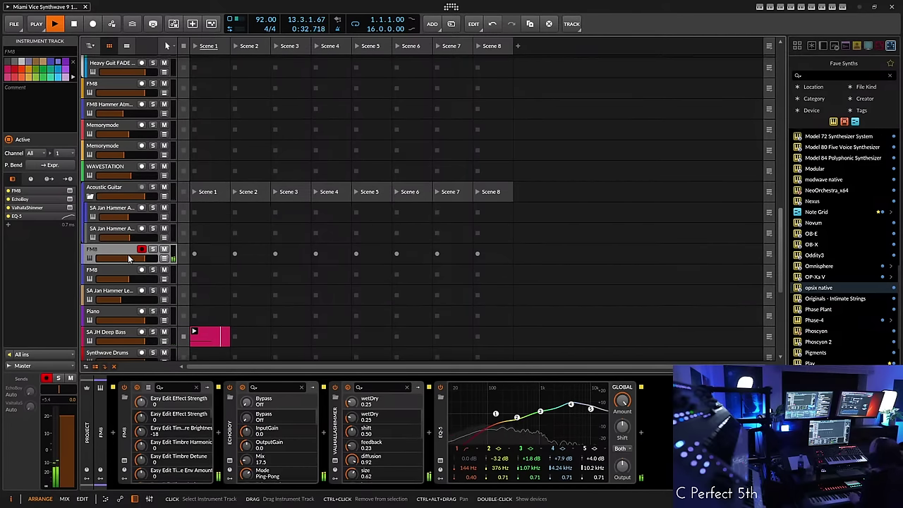
left_click(114, 277)
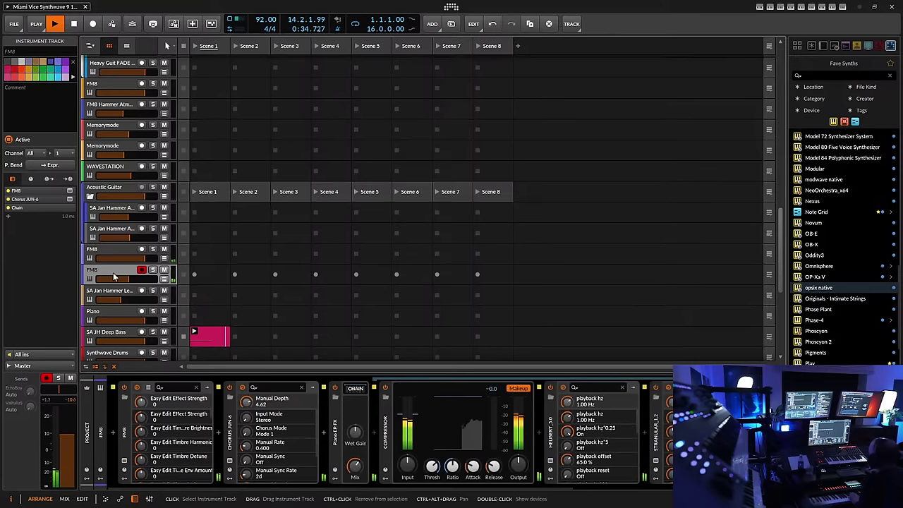
scroll(127, 301, "down", 1)
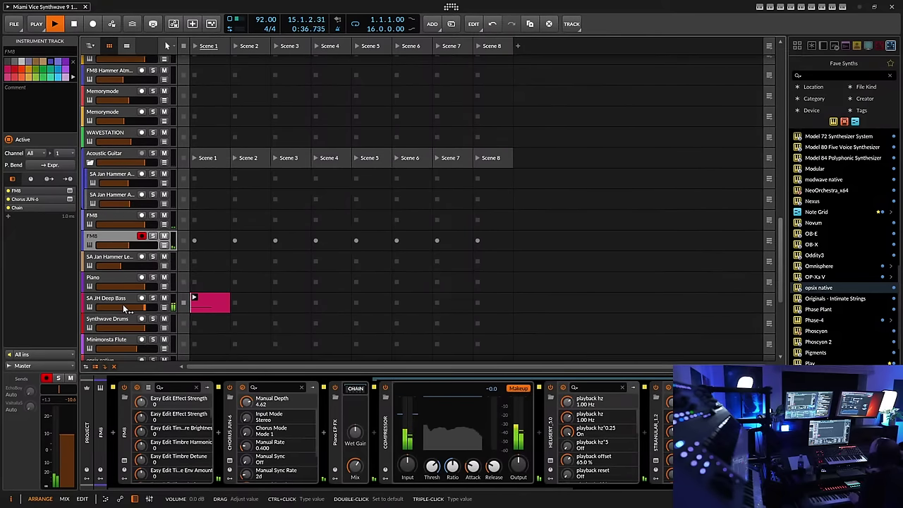
scroll(122, 304, "down", 1)
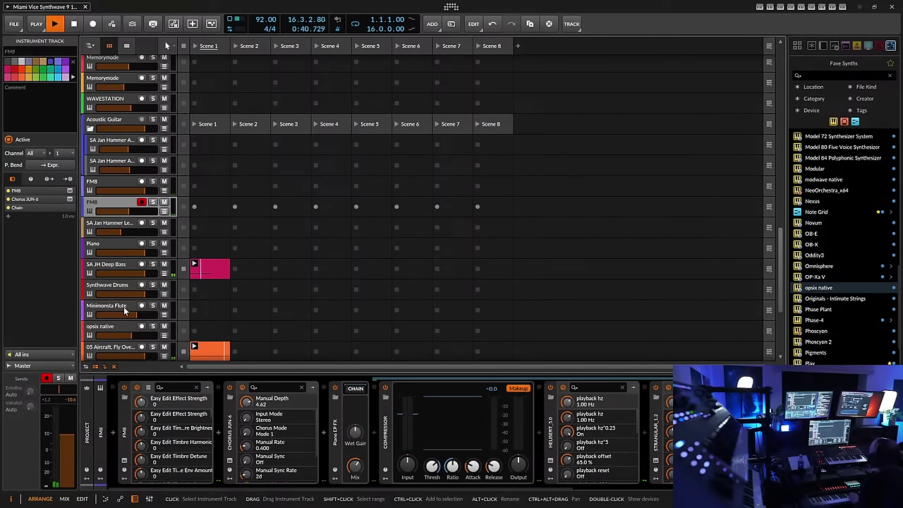
scroll(123, 306, "up", 3)
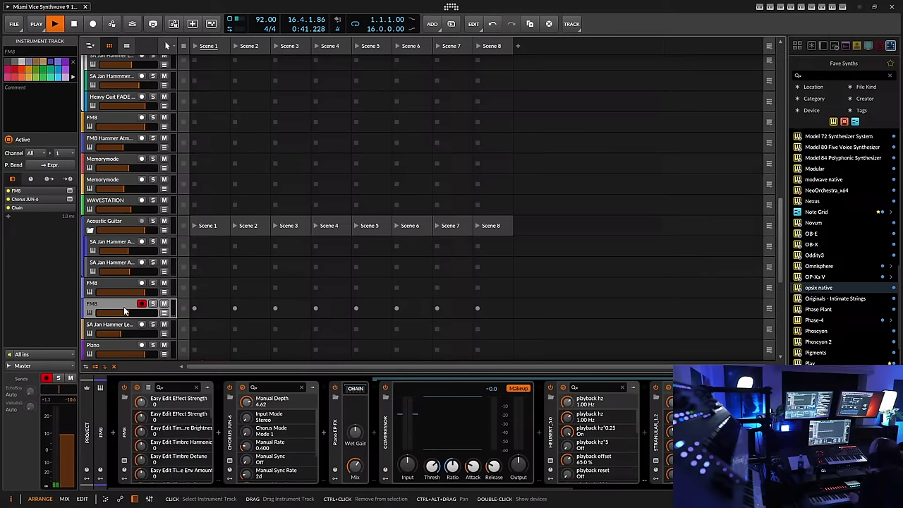
Check the recording quantization settings and record a clip into the Scene 1 slot of the Acoustic Guitar group's first track
left_click(109, 242)
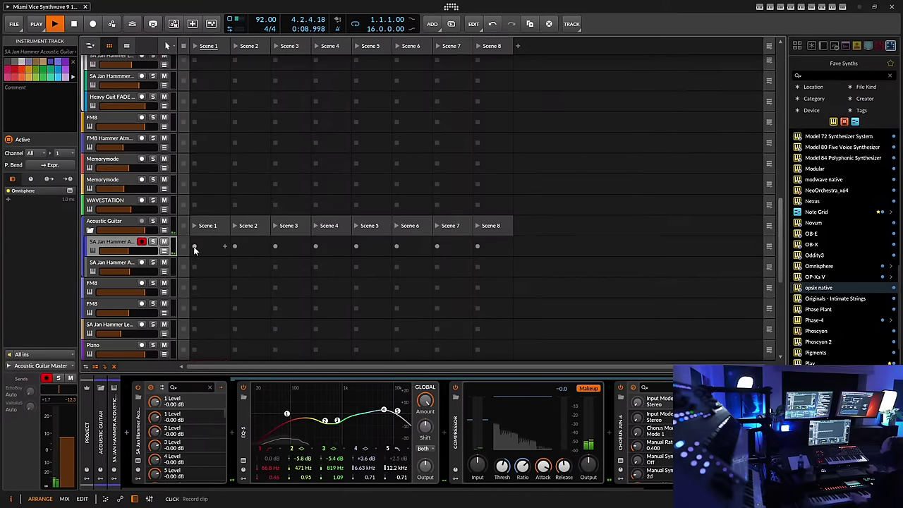
left_click(33, 26)
left_click(41, 25)
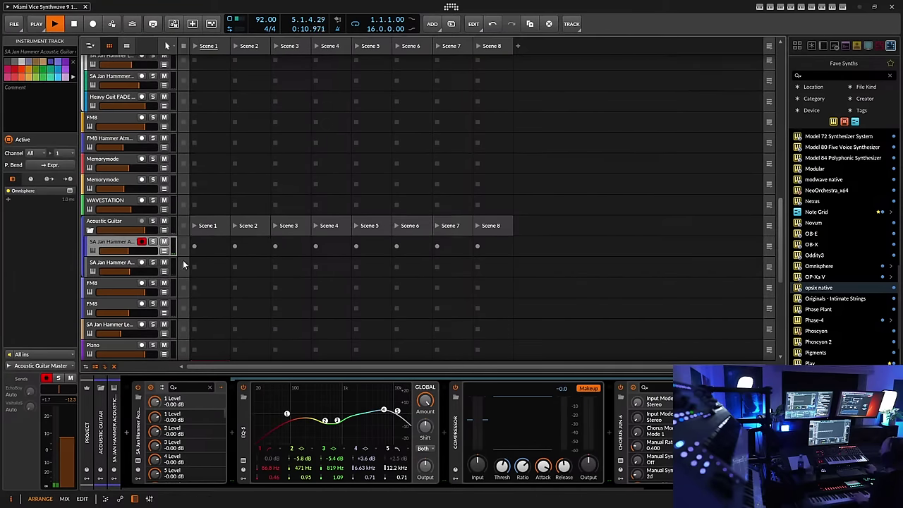
left_click(37, 24)
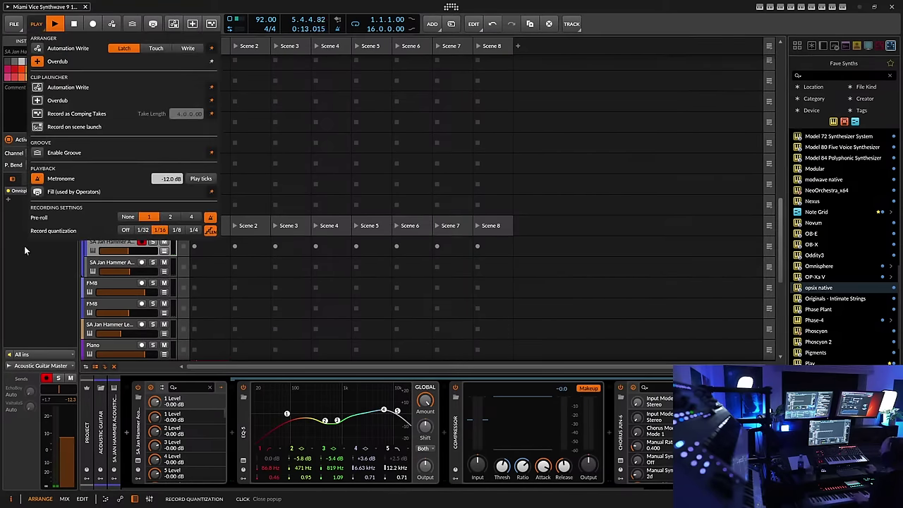
left_click(195, 248)
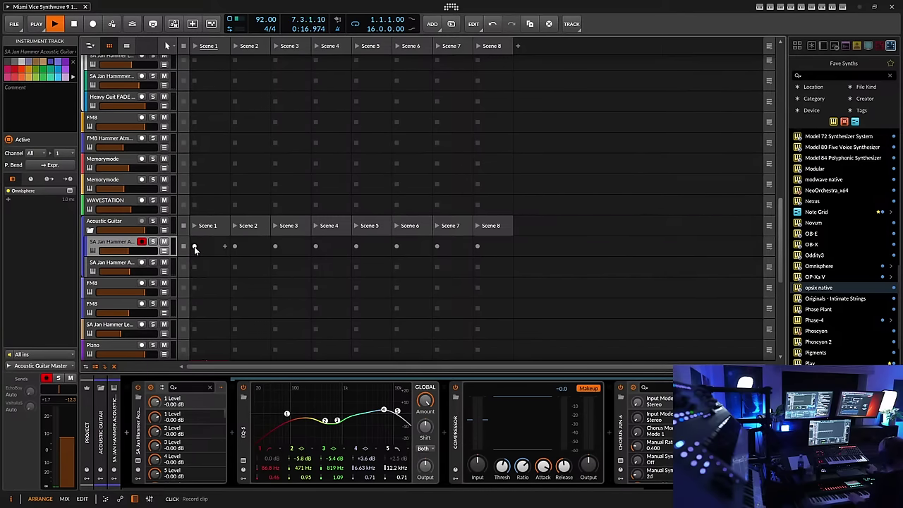
left_click(194, 246)
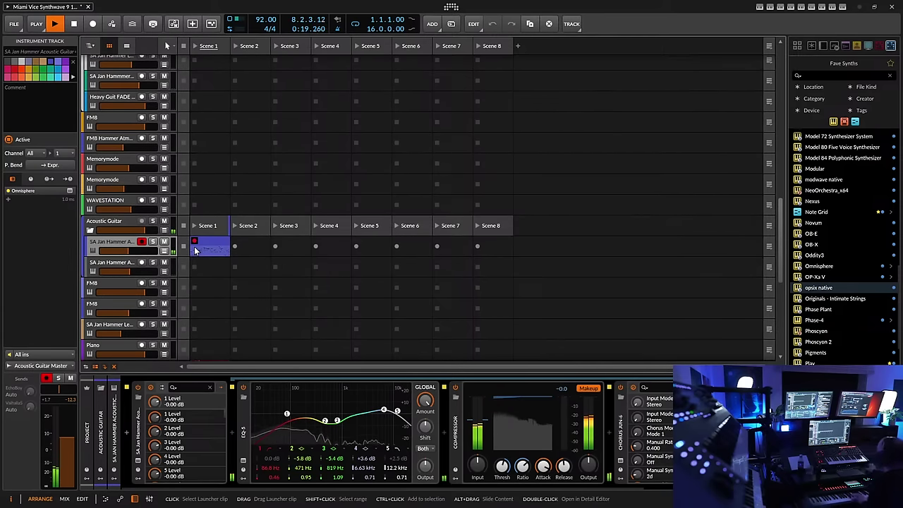
left_click(197, 243)
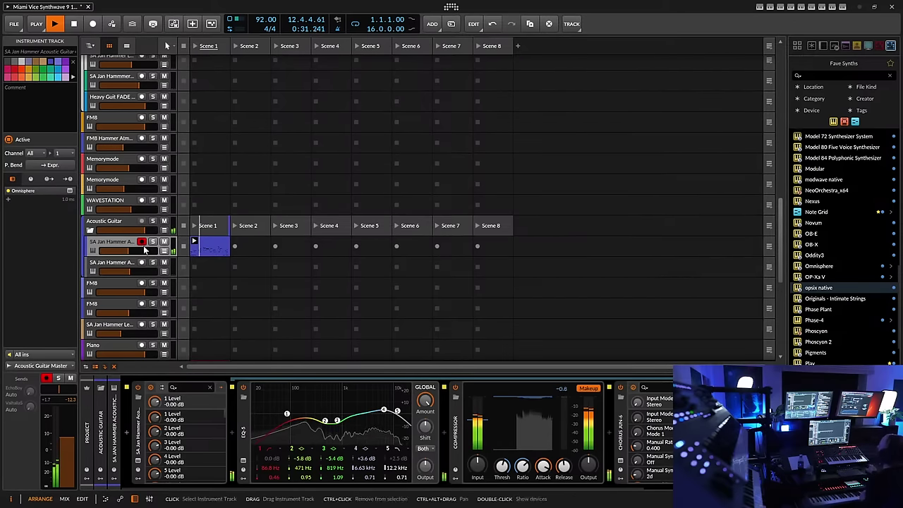
Record a clip into the Scene 1 slot of the Acoustic Guitar group's second track and save the project
left_click(112, 264)
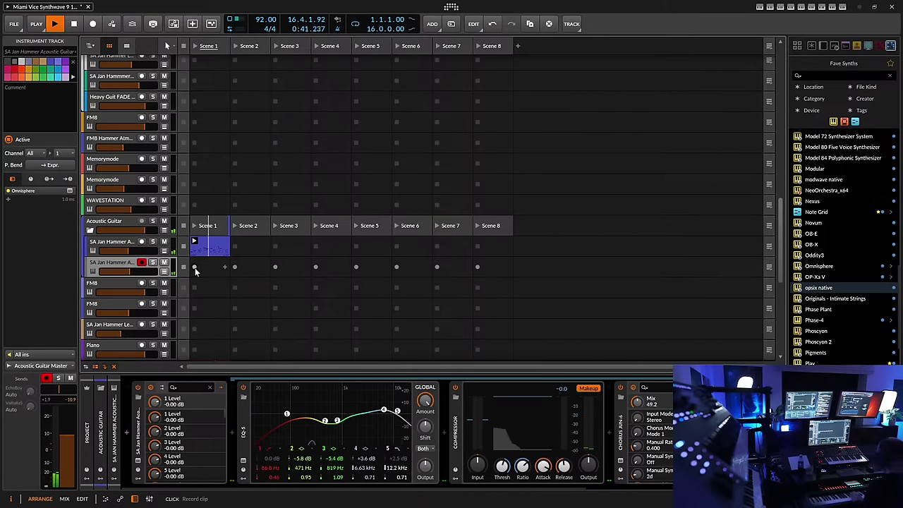
left_click(194, 267)
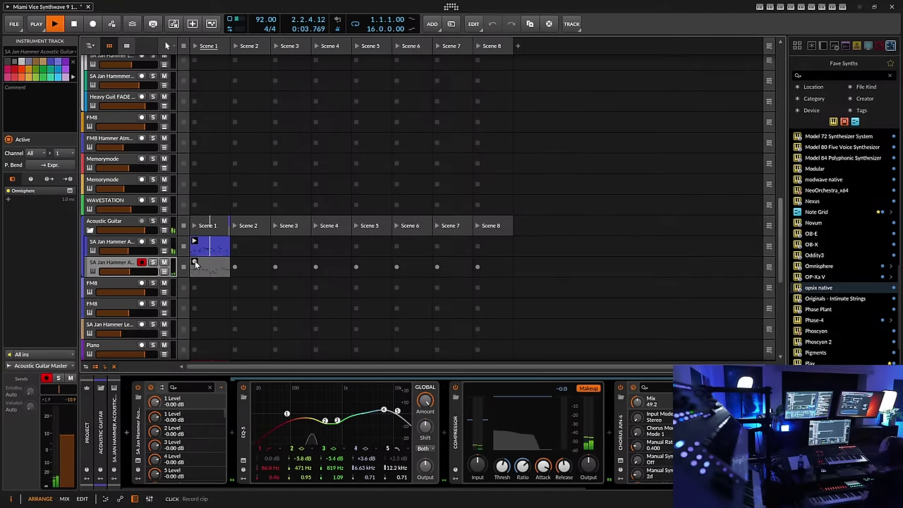
left_click(196, 264)
left_click_drag(278, 490, 457, 493)
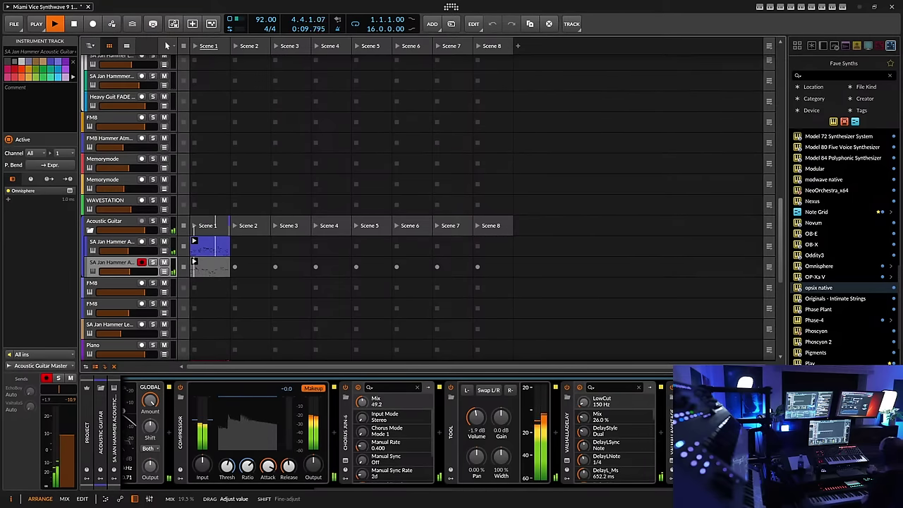
left_click_drag(421, 483, 138, 489)
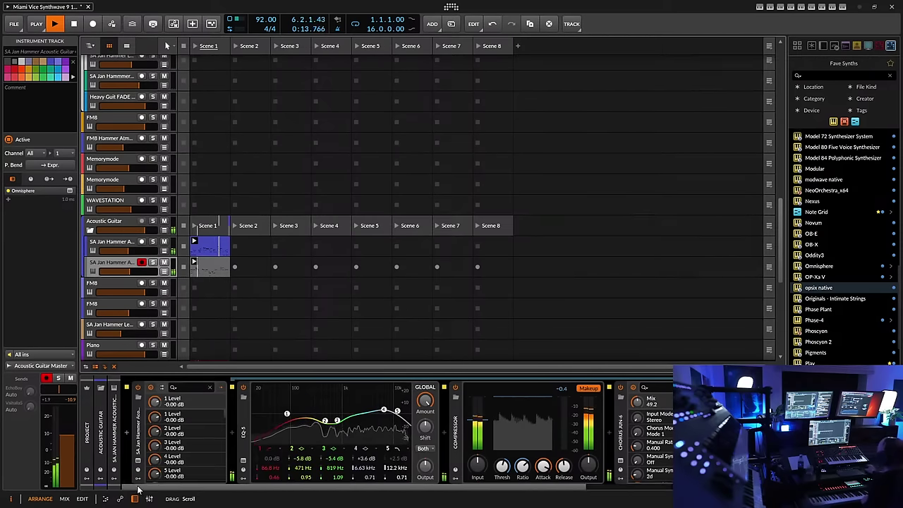
left_click(14, 23)
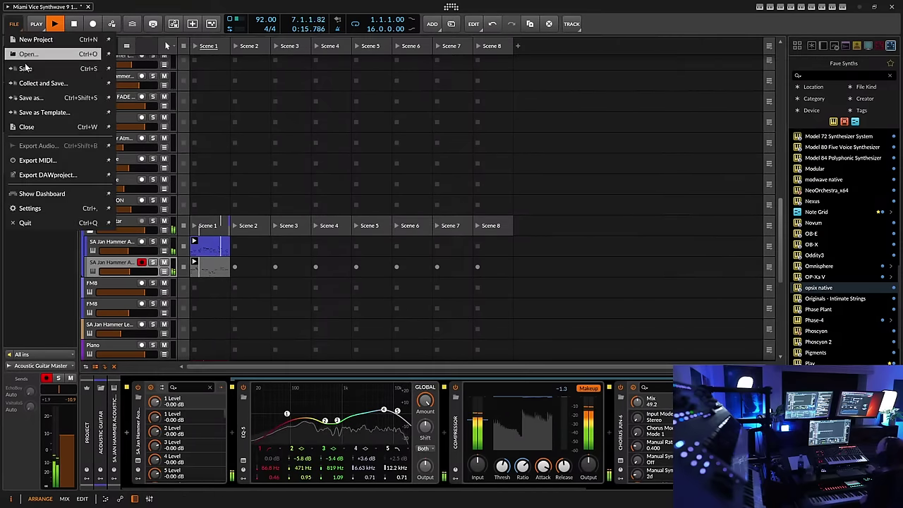
left_click(24, 67)
Record a clip into the Scene 1 slot of the FM8 track below Heavy Guit FADE MW and save the project
scroll(149, 321, "down", 3)
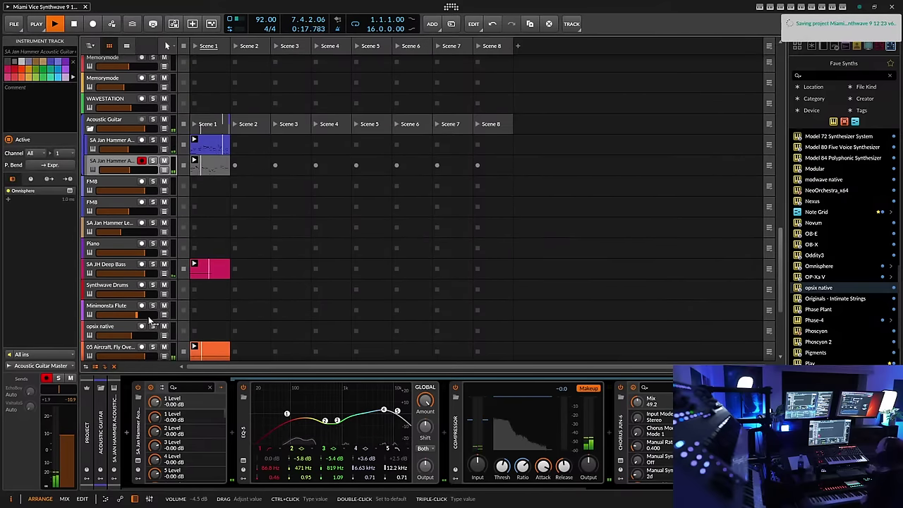
scroll(150, 317, "up", 3)
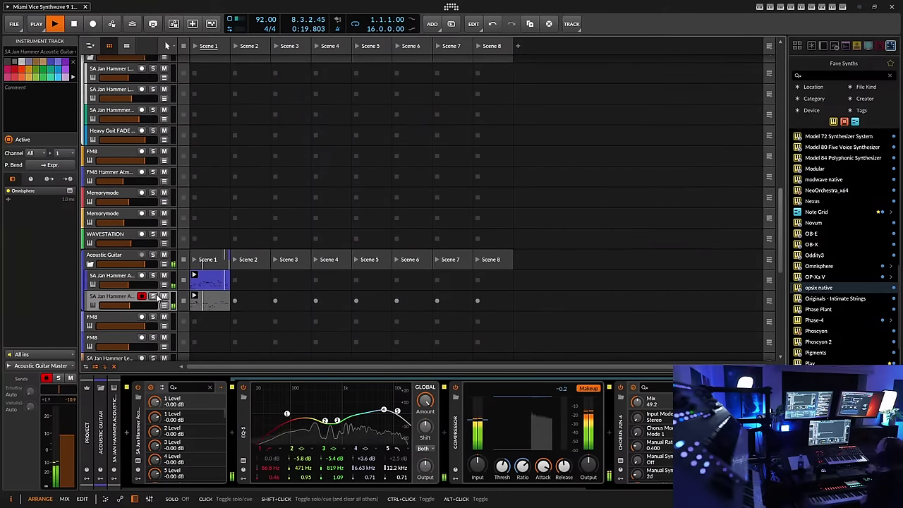
left_click(103, 158)
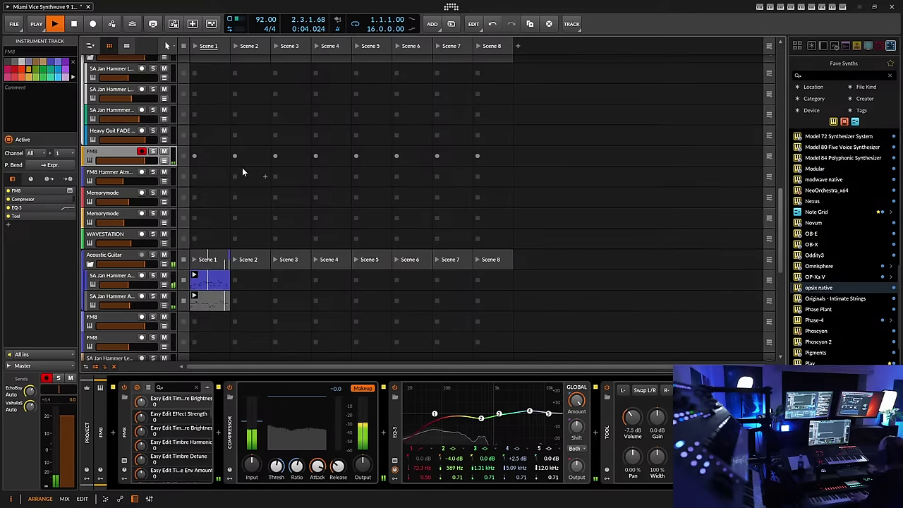
left_click(195, 155)
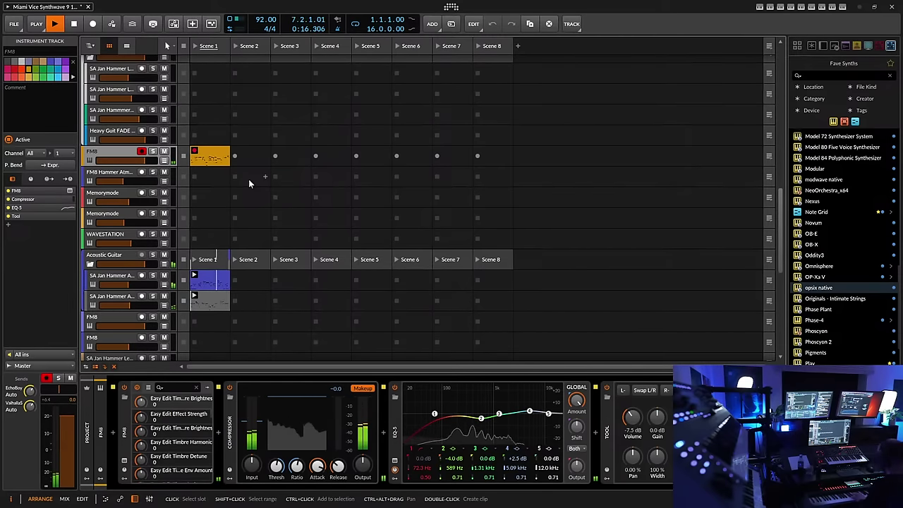
left_click(208, 155)
left_click(14, 23)
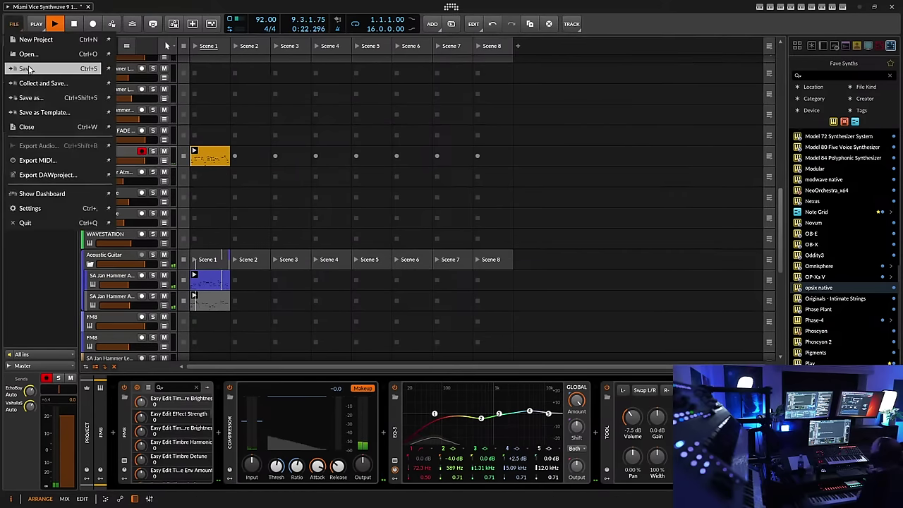
left_click(53, 109)
Record a clip into the Scene 1 slot of the Heavy Guit FADE MW track
left_click(198, 137)
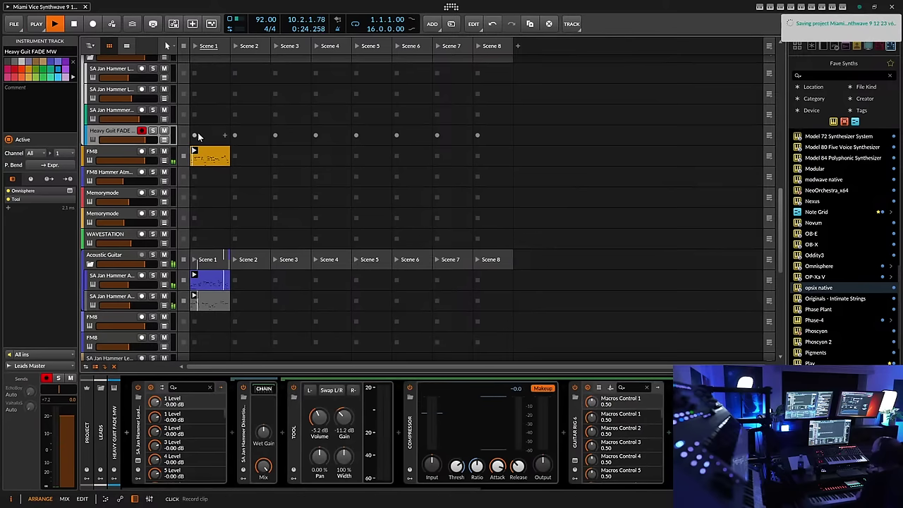
left_click(195, 136)
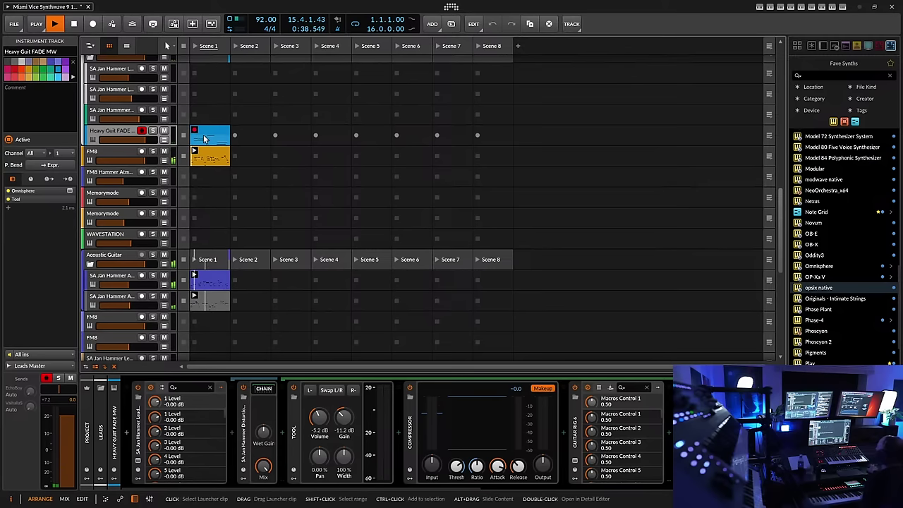
left_click(196, 133)
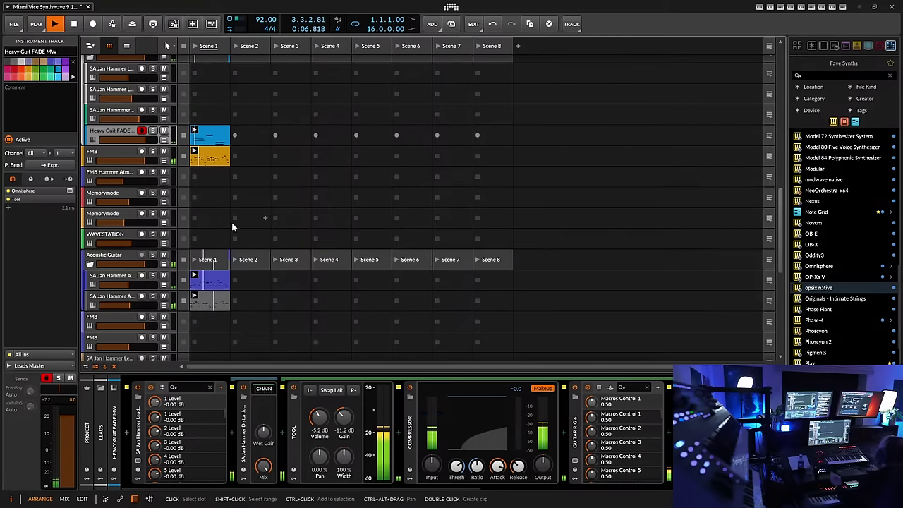
Move the Heavy Guit FADE MW clip to its Scene 2 slot and select the SA Jan Hammmer Heavy Guitar track for playing
left_click(117, 117)
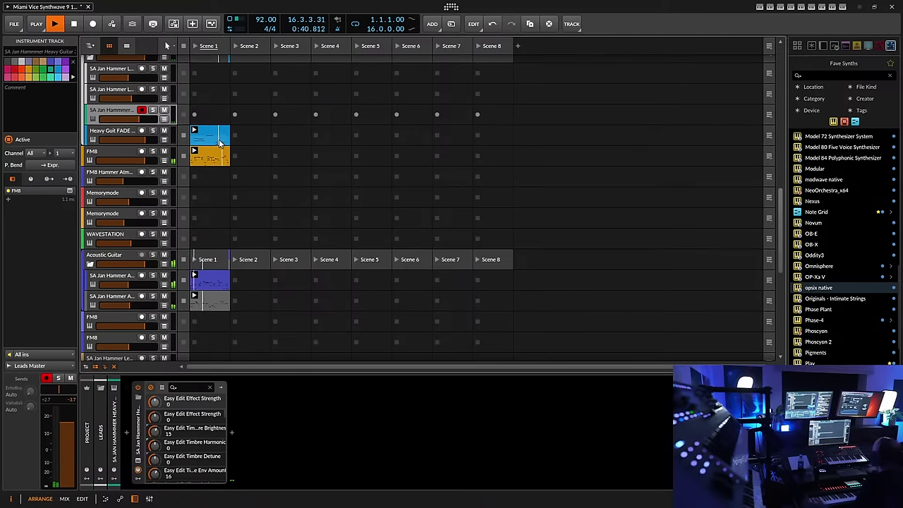
left_click_drag(211, 135, 250, 137)
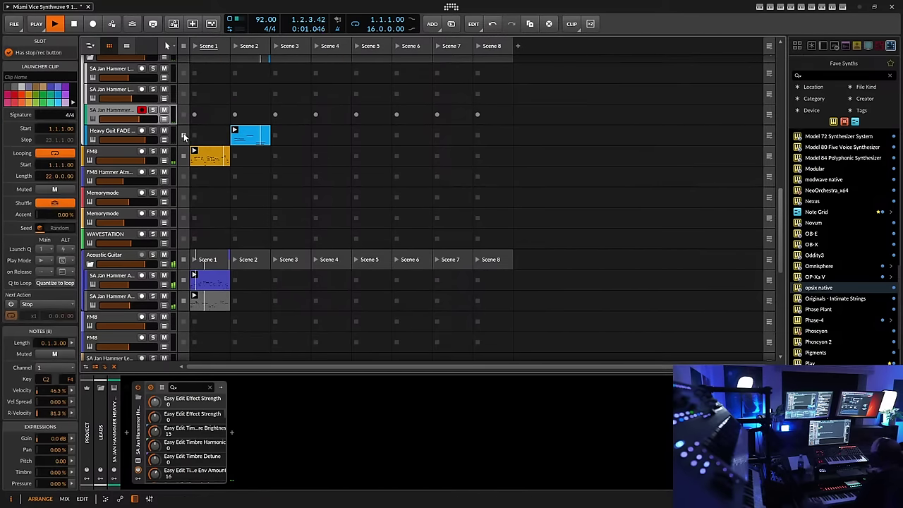
left_click(118, 110)
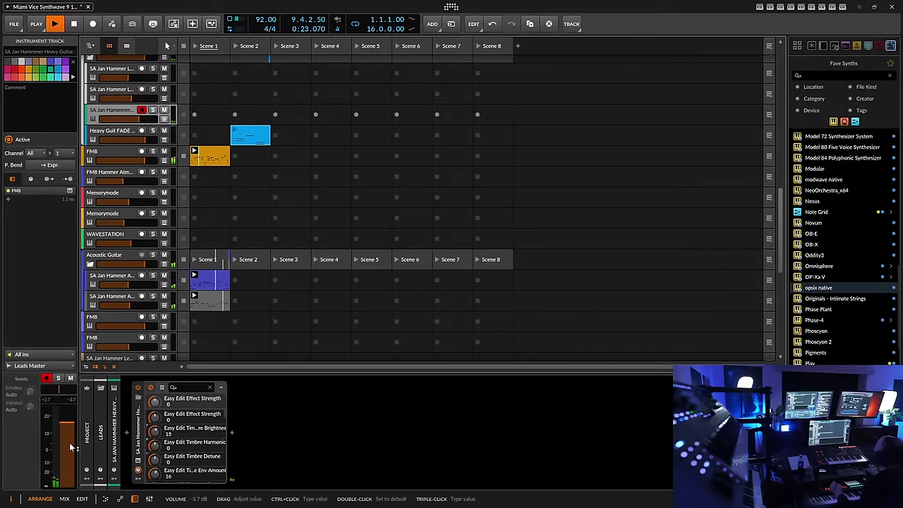
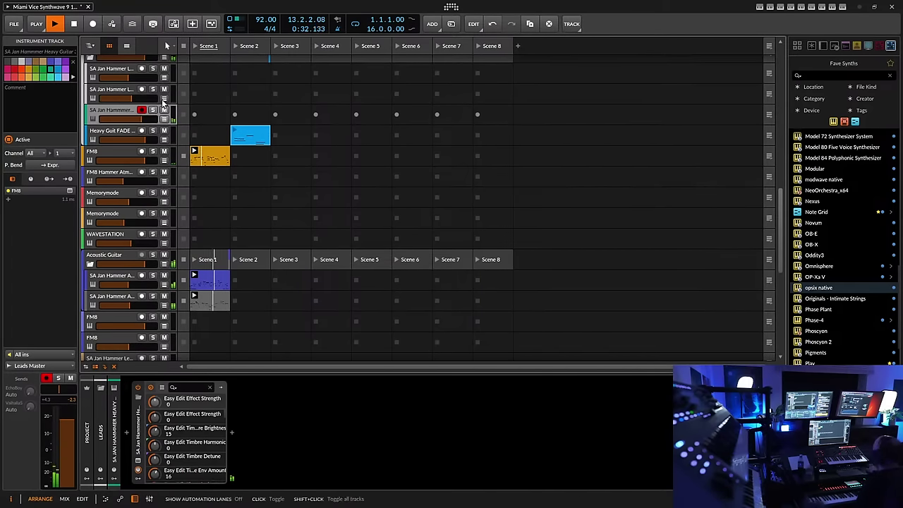
Audition the SA Jan Hammer Lead Guitar 4 track and the first of the three FM8 tracks above DX7 V
scroll(125, 118, "up", 2)
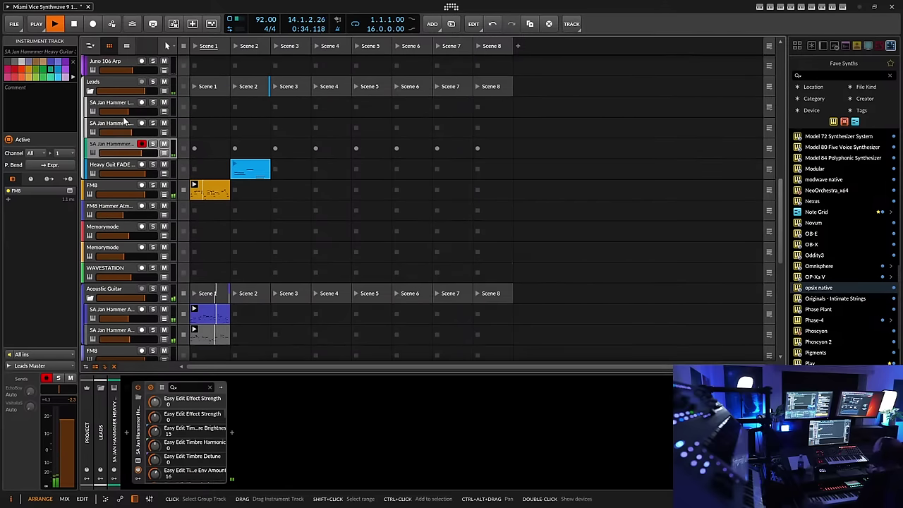
left_click(119, 124)
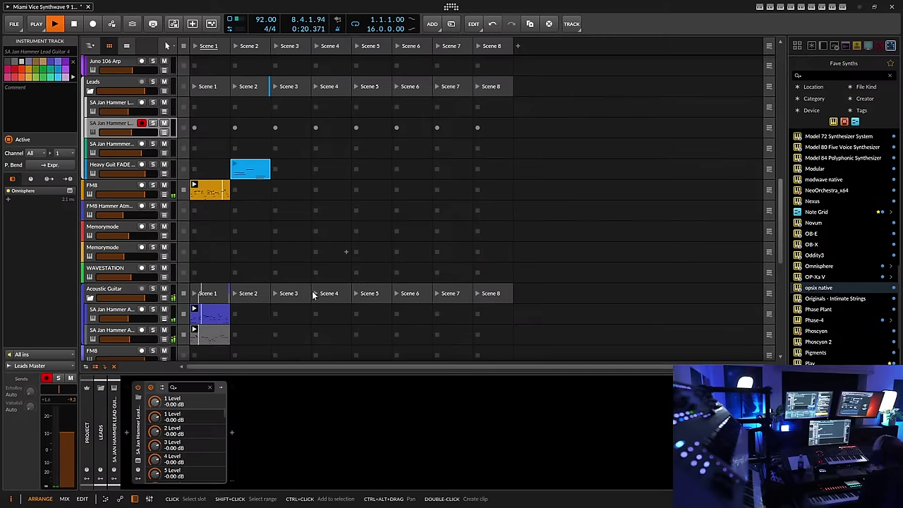
scroll(172, 285, "down", 5)
scroll(172, 286, "down", 5)
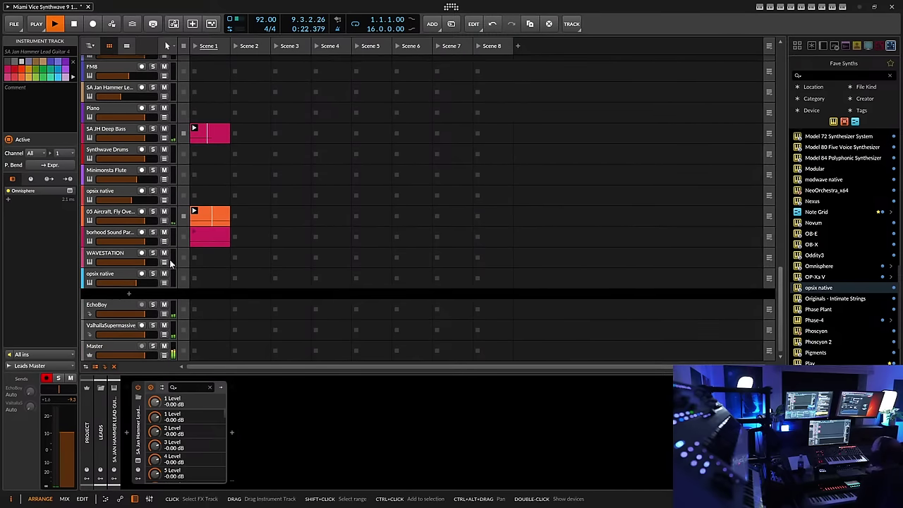
scroll(167, 261, "up", 1)
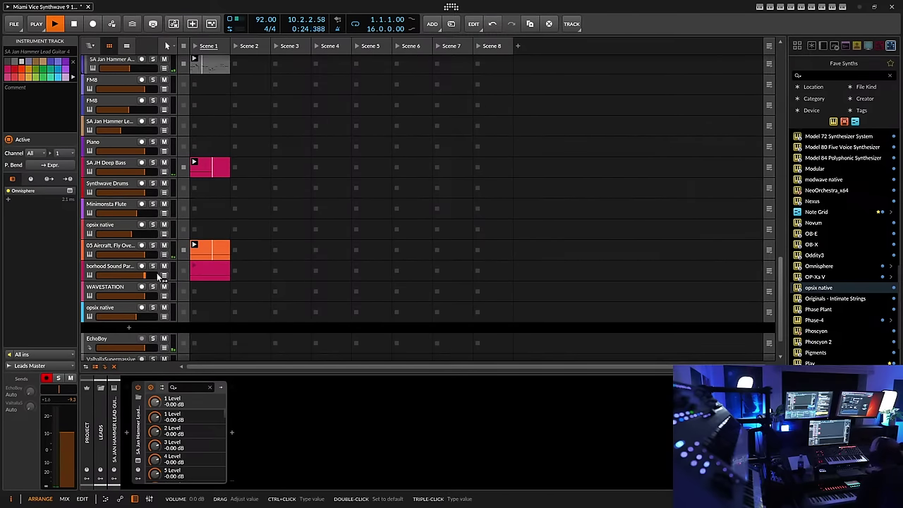
scroll(160, 276, "up", 10)
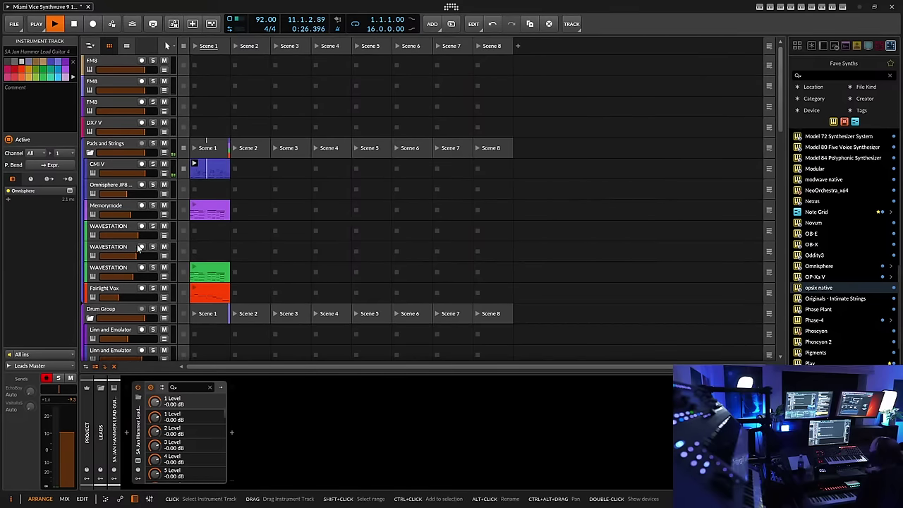
left_click(111, 63)
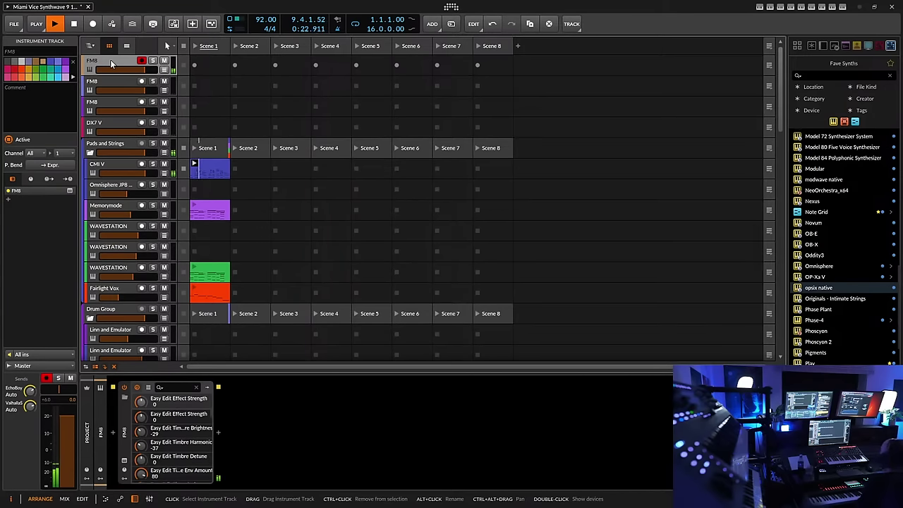
Audition the second and third FM8 tracks and the DX7 V track above the Pads and Strings group
left_click(121, 82)
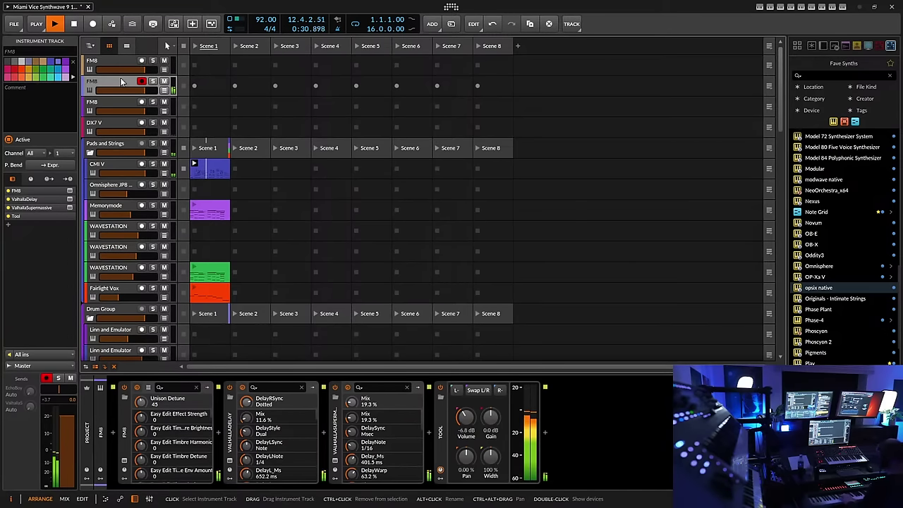
left_click(127, 105)
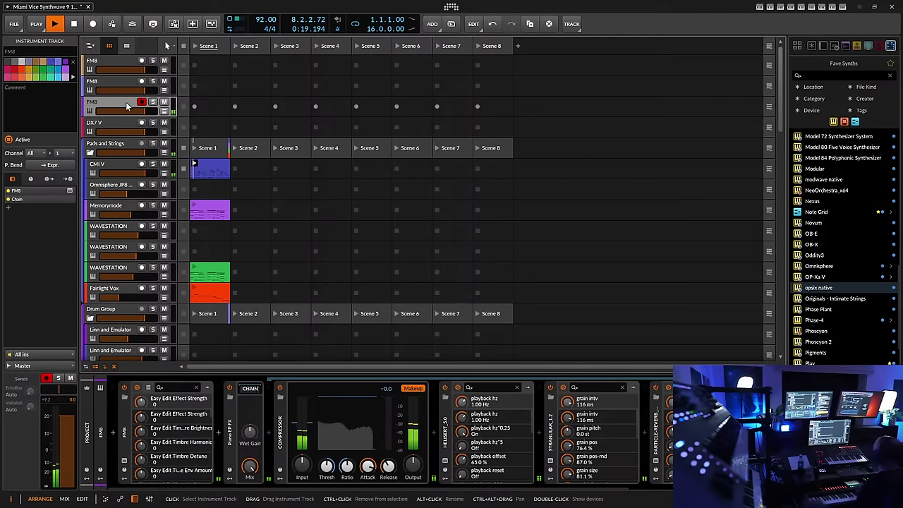
left_click(110, 122)
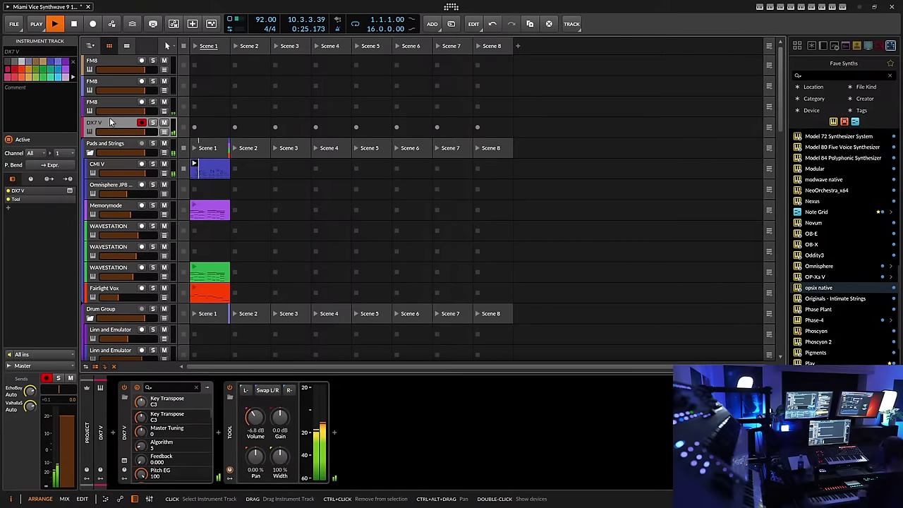
Delete the Scene 1 clip of the Fairlight Vox track
scroll(121, 258, "down", 4)
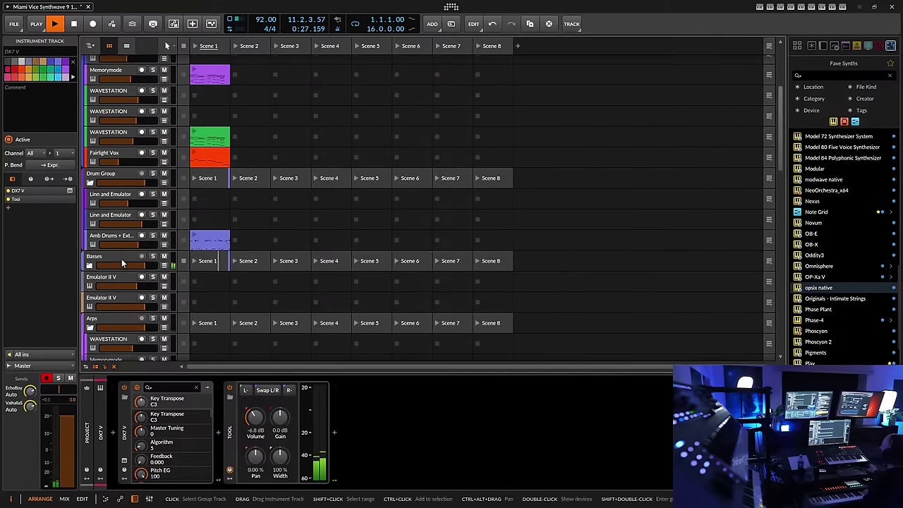
scroll(122, 261, "down", 3)
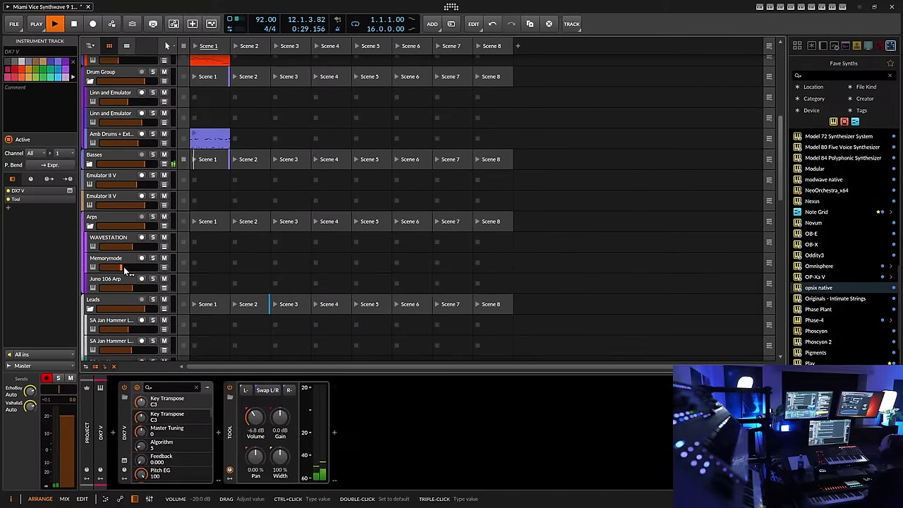
scroll(123, 267, "up", 5)
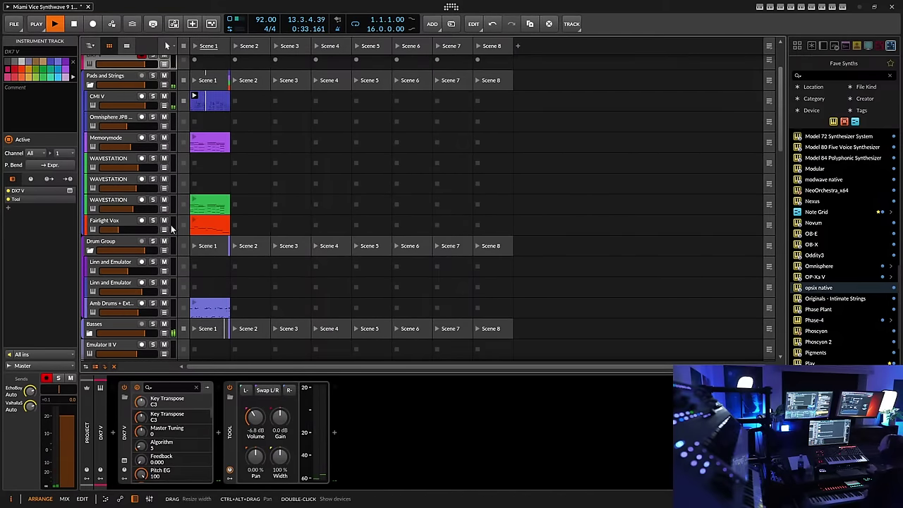
left_click(209, 226)
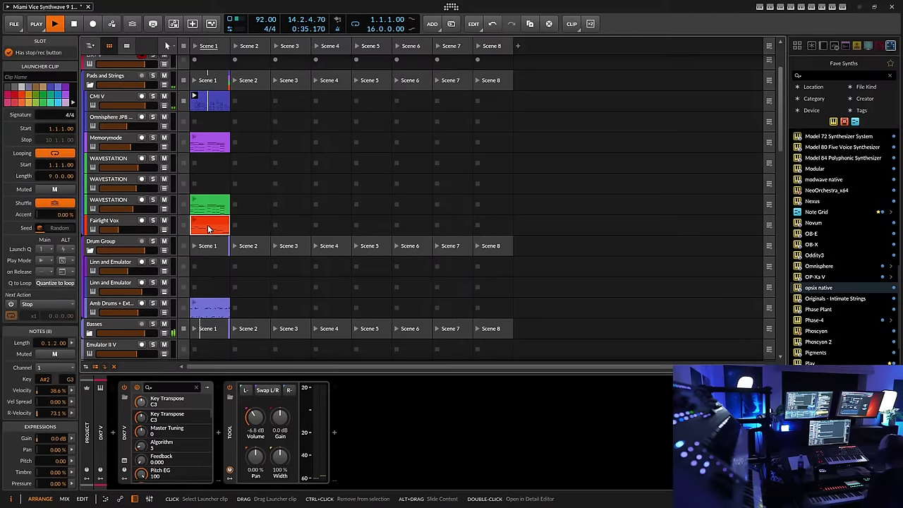
key("Delete")
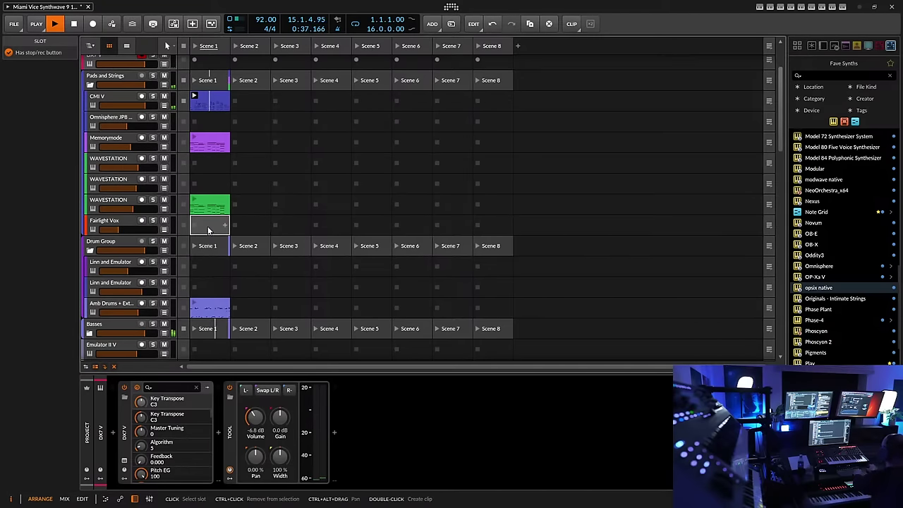
Move the Scene 1 clips of the WAVESTATION and Memorymode tracks in Pads and Strings to their Scene 2 slots
left_click_drag(211, 204, 252, 205)
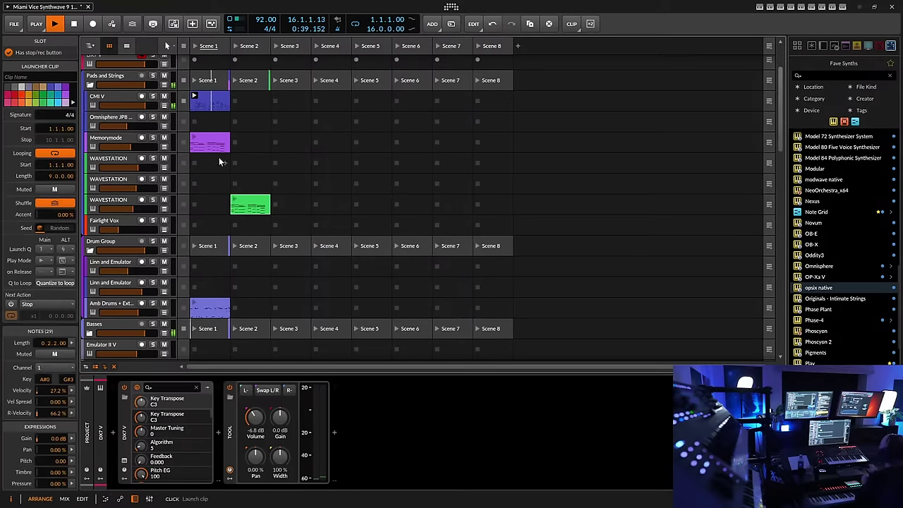
left_click(213, 143)
left_click_drag(213, 143, 254, 143)
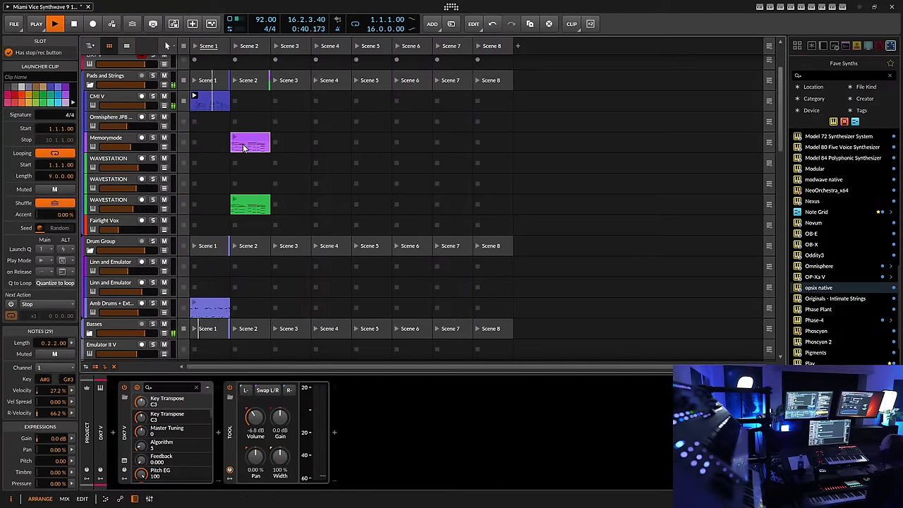
Record a new clip into the Scene 1 slot of the Fairlight Vox track and save the project
left_click(139, 229)
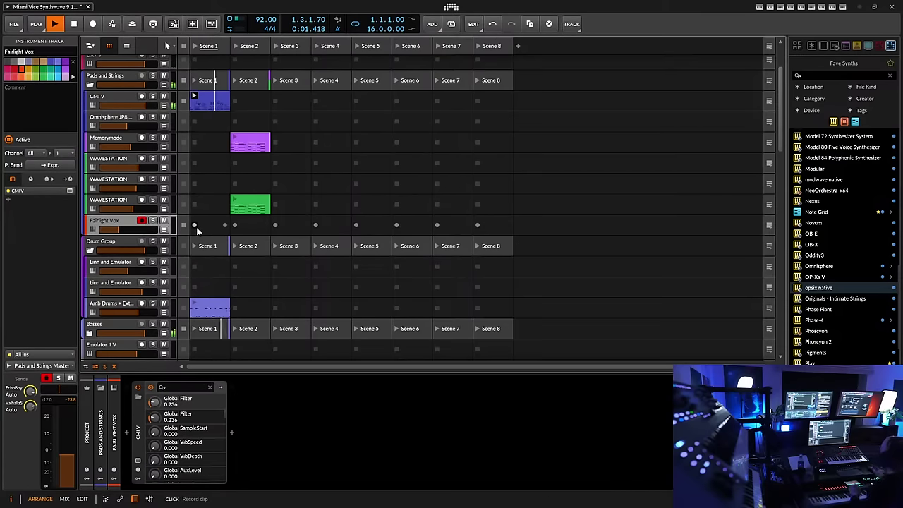
left_click(195, 225)
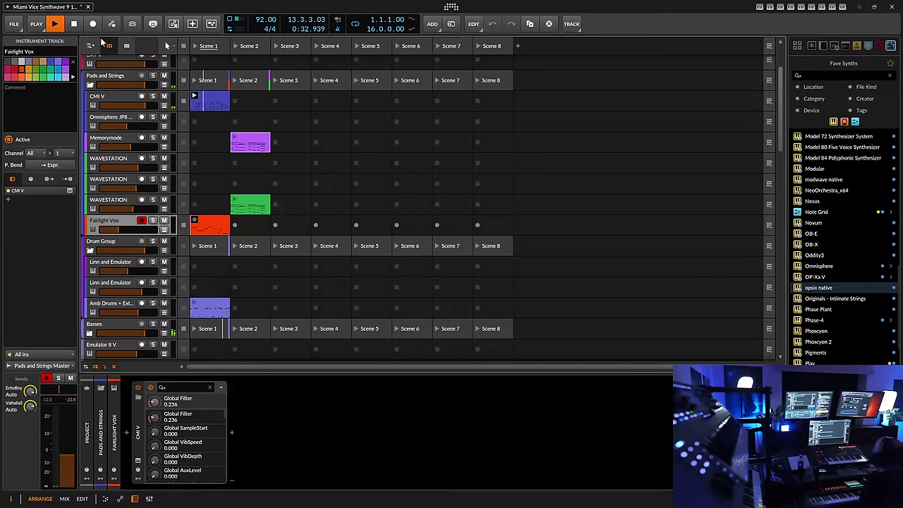
left_click(14, 24)
left_click(31, 74)
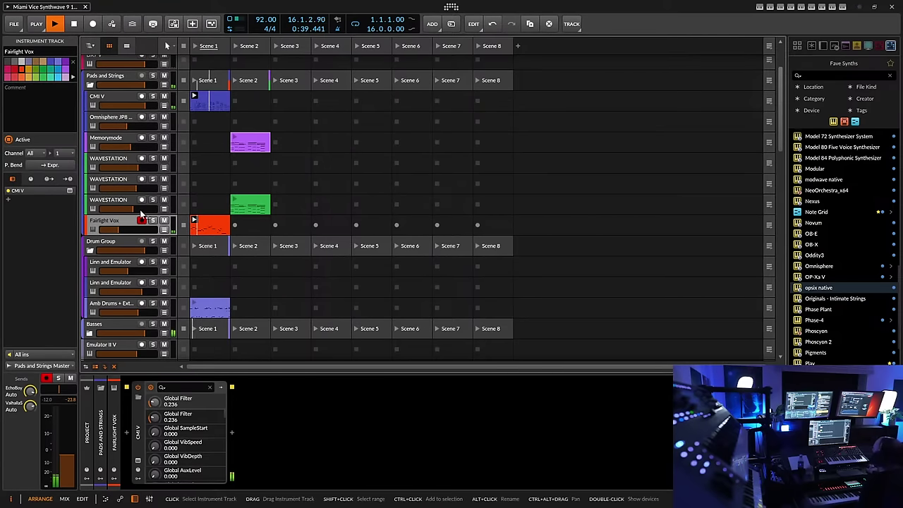
Record a drum clip into the Scene 1 slot of the Synthwave Drums track
scroll(153, 318, "down", 10)
scroll(153, 318, "down", 8)
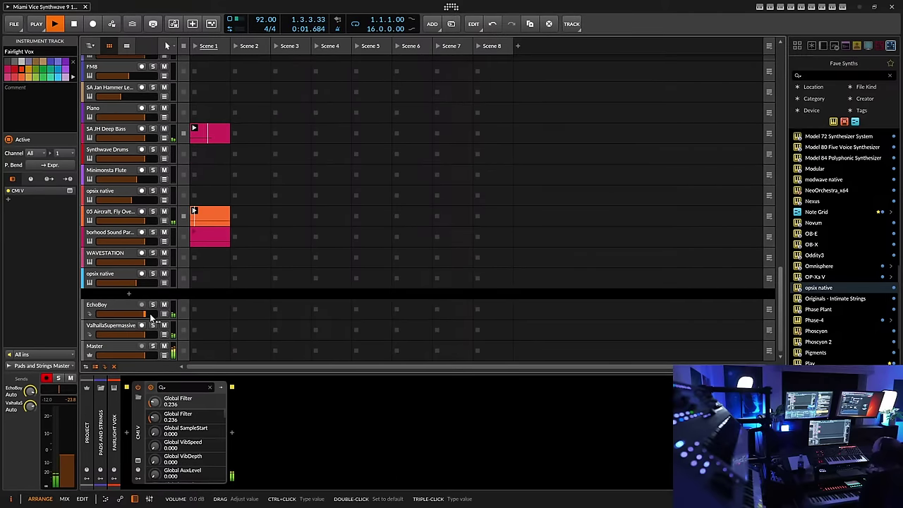
left_click(116, 150)
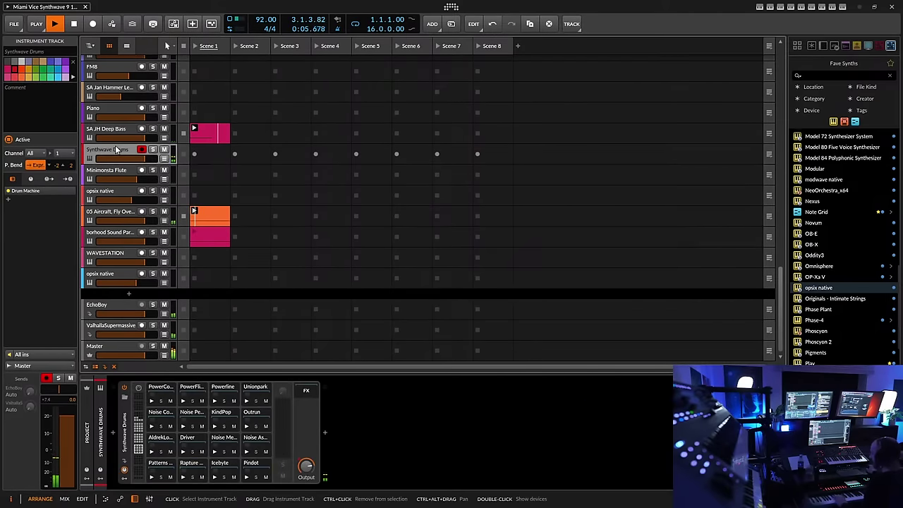
left_click(195, 155)
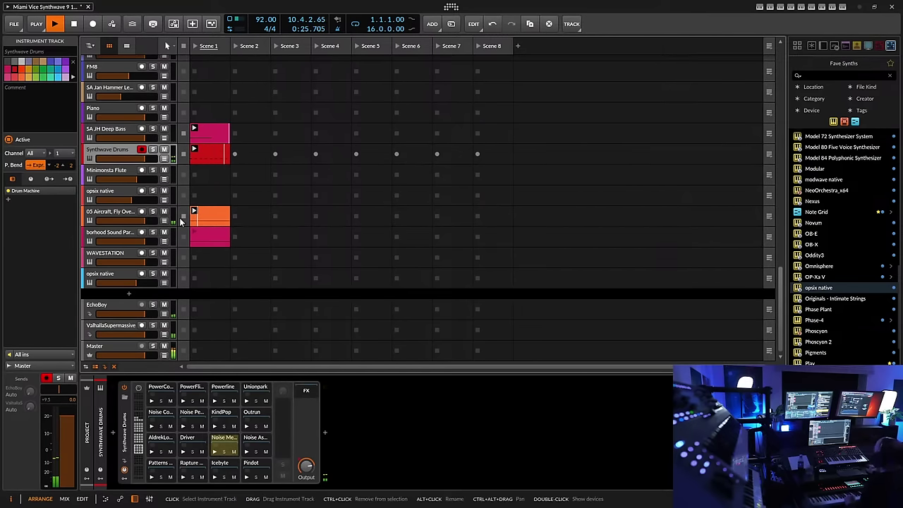
Add an EchoBoy effect from the Fave FX collection to the Noise Me... pad of the Synthwave Drums kit
left_click(237, 448)
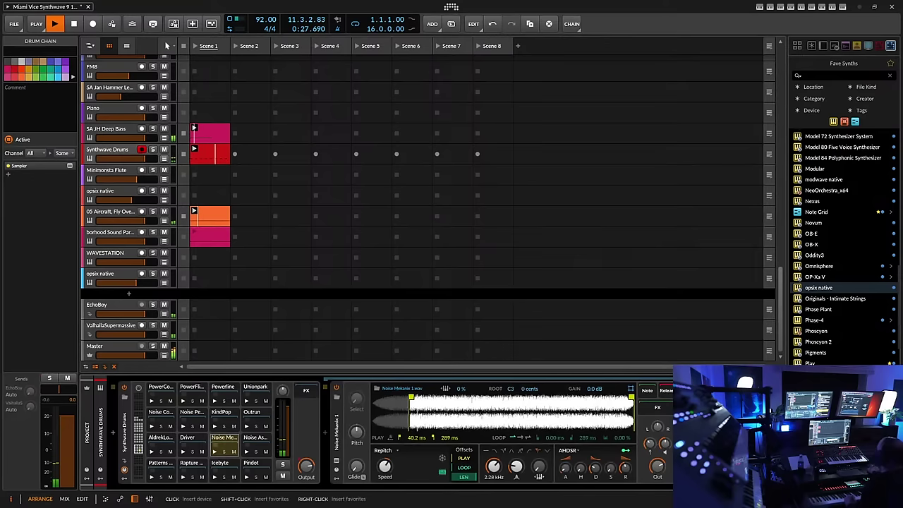
left_click(657, 408)
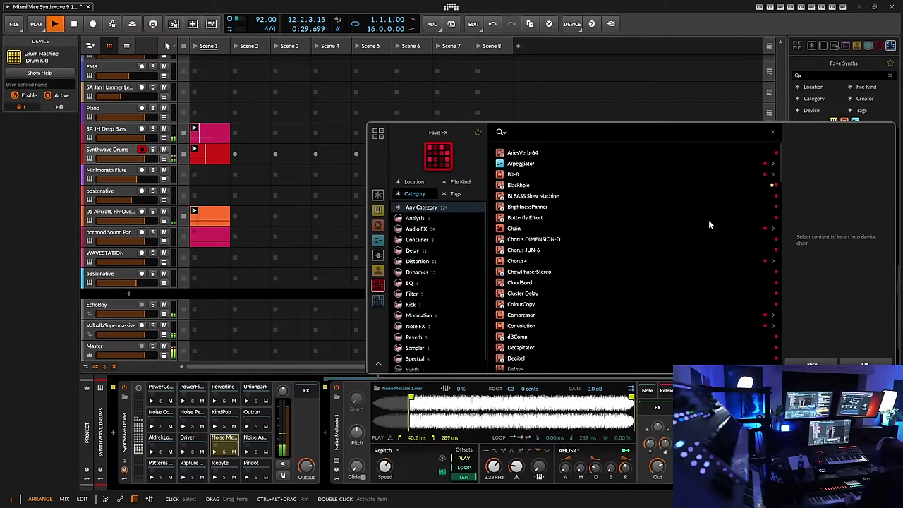
scroll(634, 292, "down", 10)
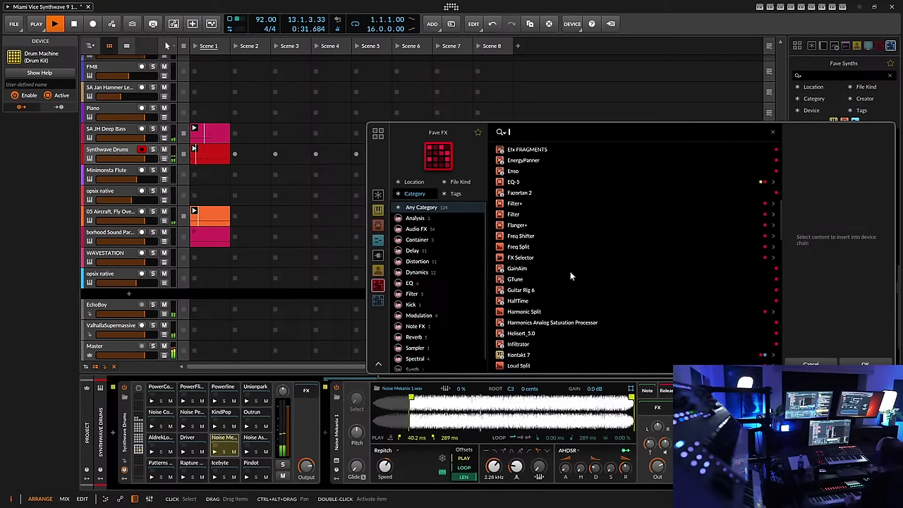
scroll(570, 275, "down", 4)
scroll(567, 275, "up", 5)
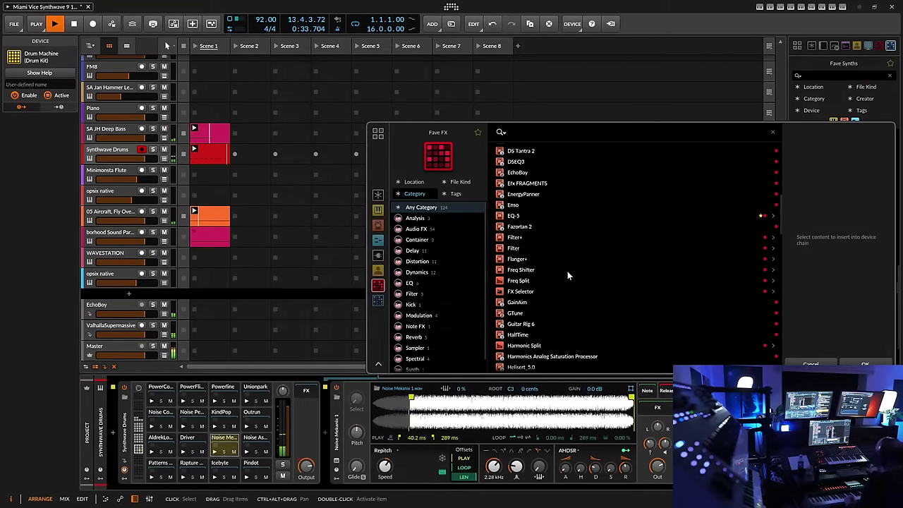
left_click(558, 174)
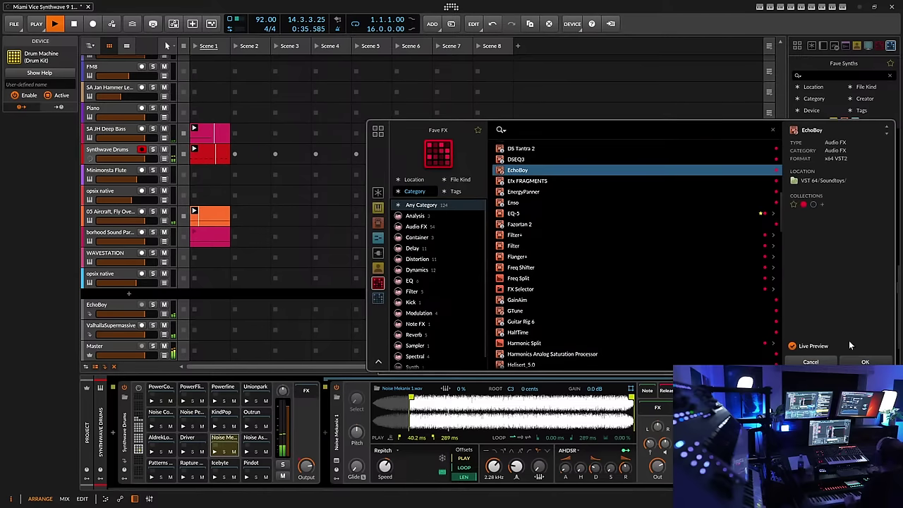
left_click(864, 364)
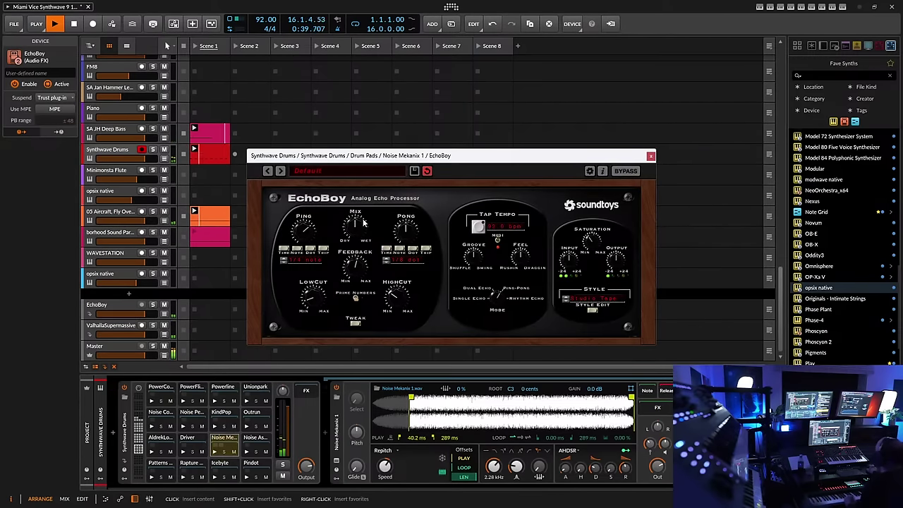
left_click(650, 156)
Overdub a kick part into the playing Synthwave Drums clip, ending with launcher overdub off
left_click(116, 153)
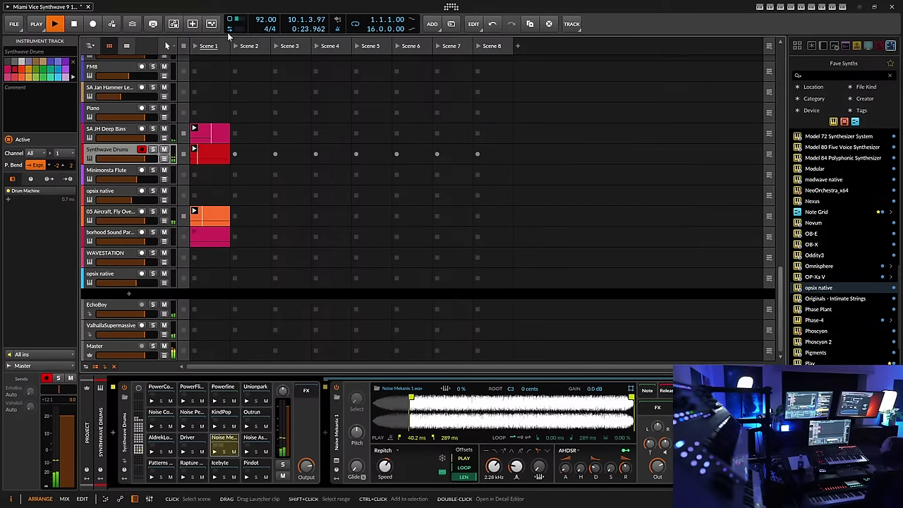
left_click(192, 24)
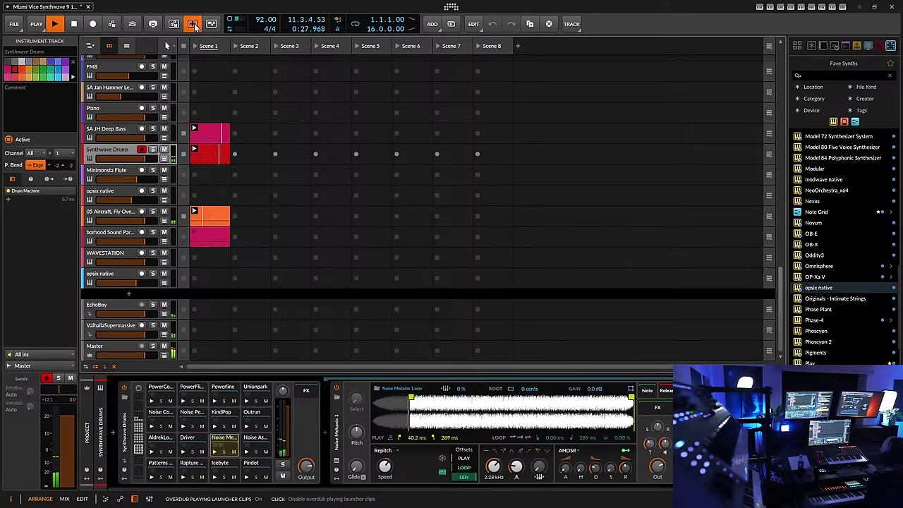
left_click(193, 24)
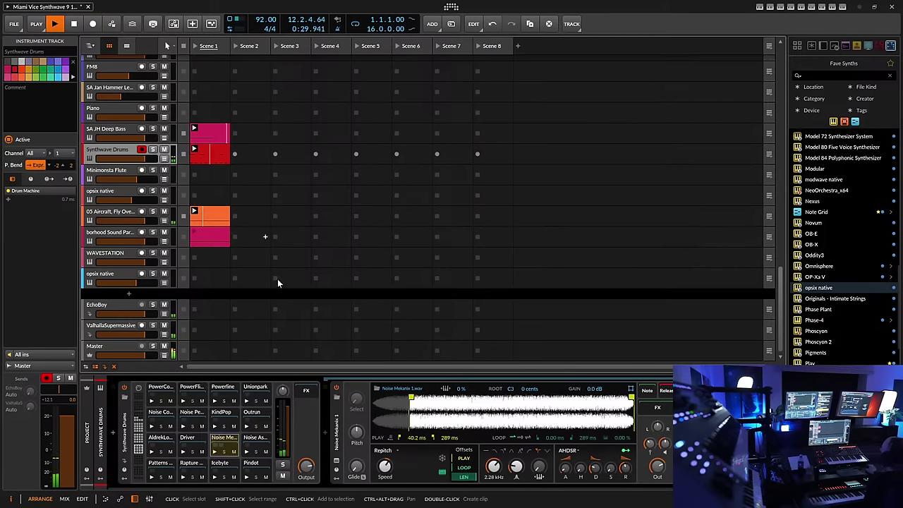
Adjust the amp envelope and output settings in the sampler of the rw2_kick_letter pad
scroll(186, 452, "down", 4)
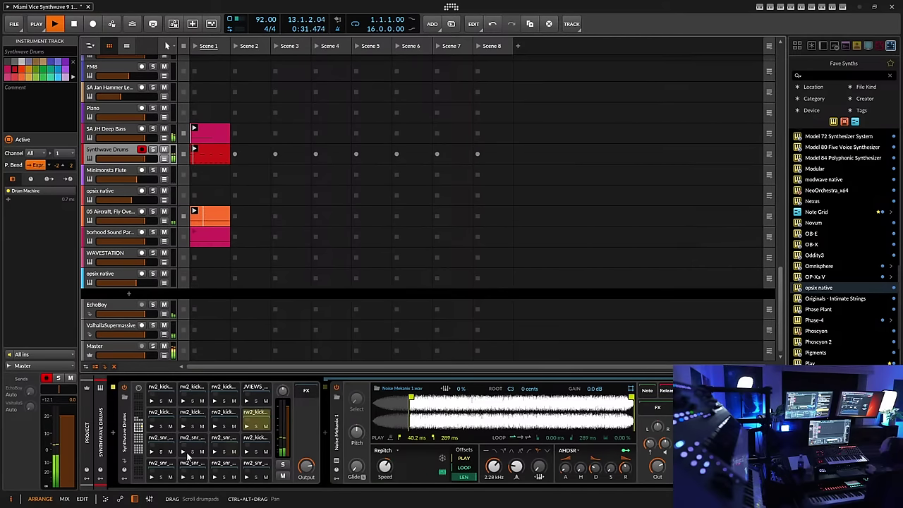
left_click(255, 413)
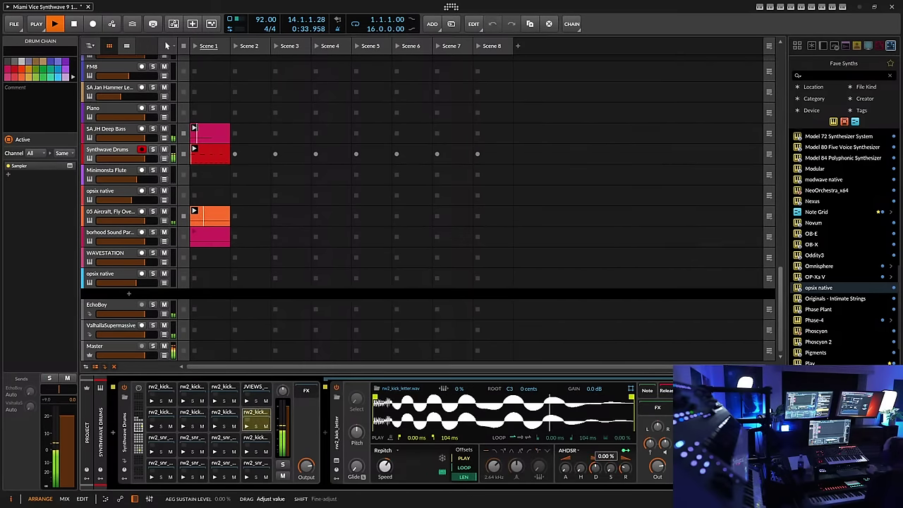
mouse_move(594, 467)
left_mouse_down()
mouse_move(594, 479)
mouse_move(595, 471)
left_mouse_up()
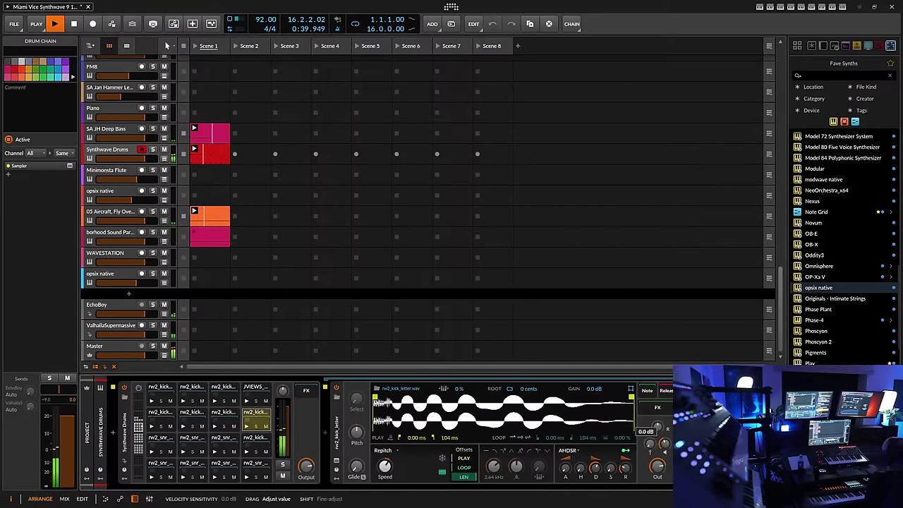
left_click_drag(663, 444, 664, 458)
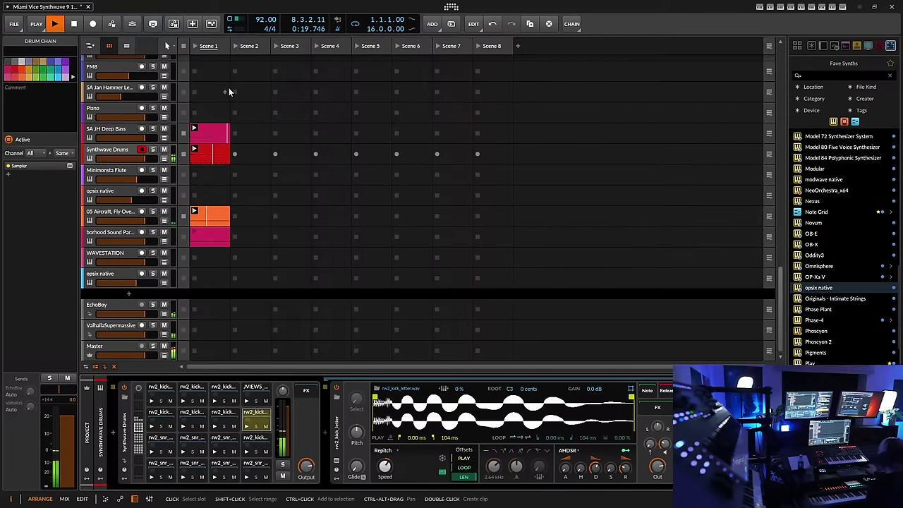
Overdub a snare part into the playing Synthwave Drums clip, ending with launcher overdub off
left_click(193, 25)
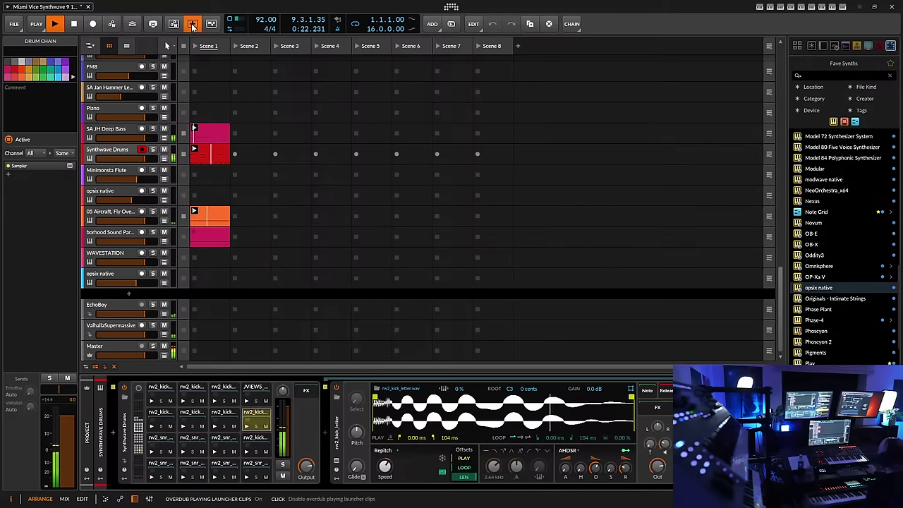
left_click(192, 25)
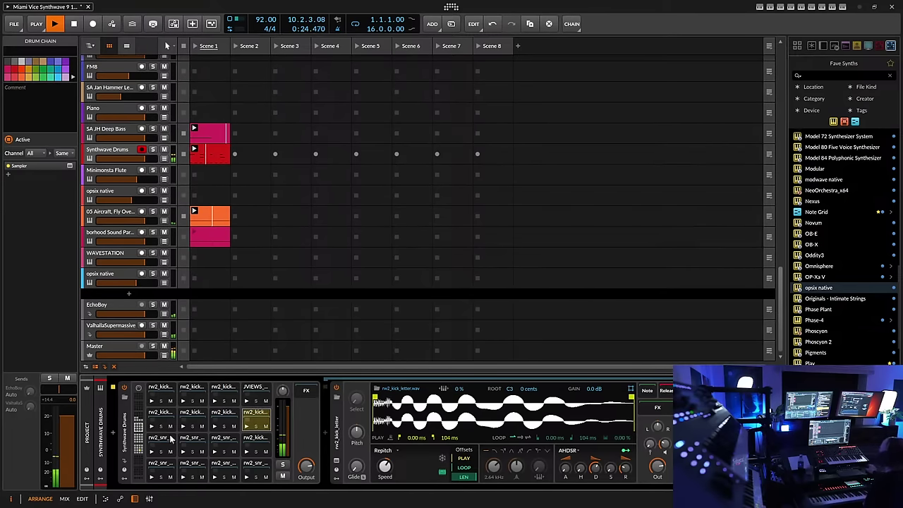
Adjust the amp envelope of the rw2_snr_render snare pad's sampler and set its voice gain to -12.5 dB
scroll(139, 440, "down", 3)
left_click(257, 386)
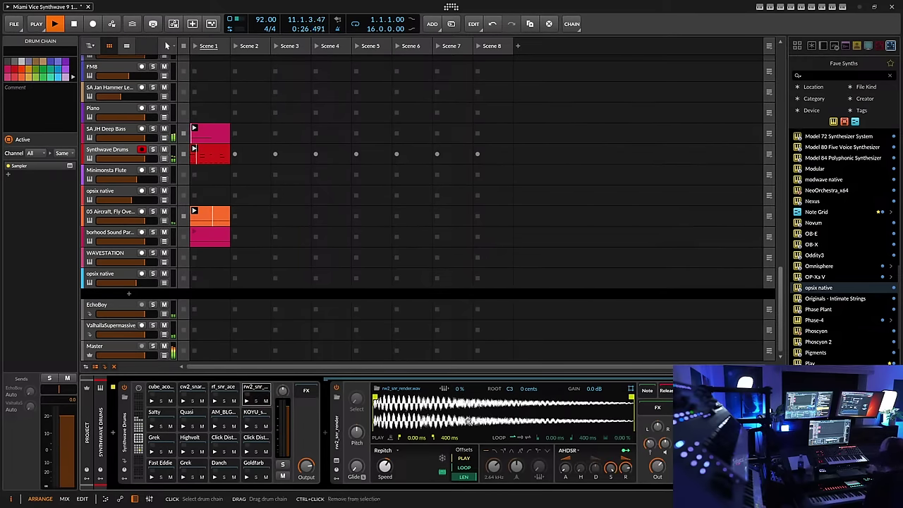
left_click_drag(594, 467, 565, 467)
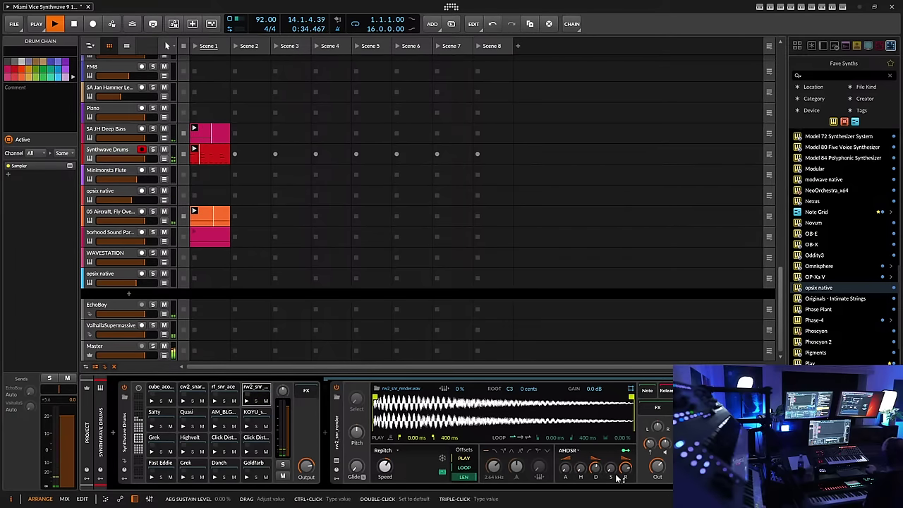
mouse_move(652, 444)
left_click_drag(653, 444, 652, 466)
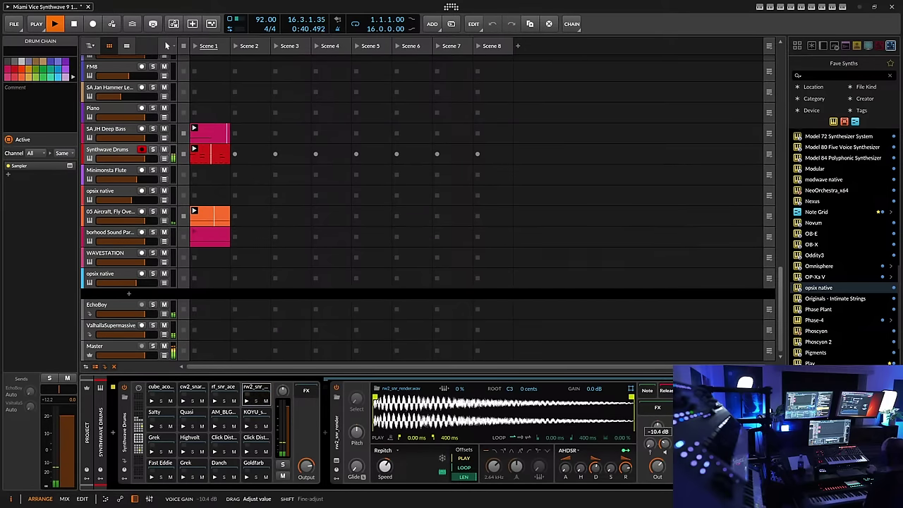
left_click_drag(652, 466, 652, 468)
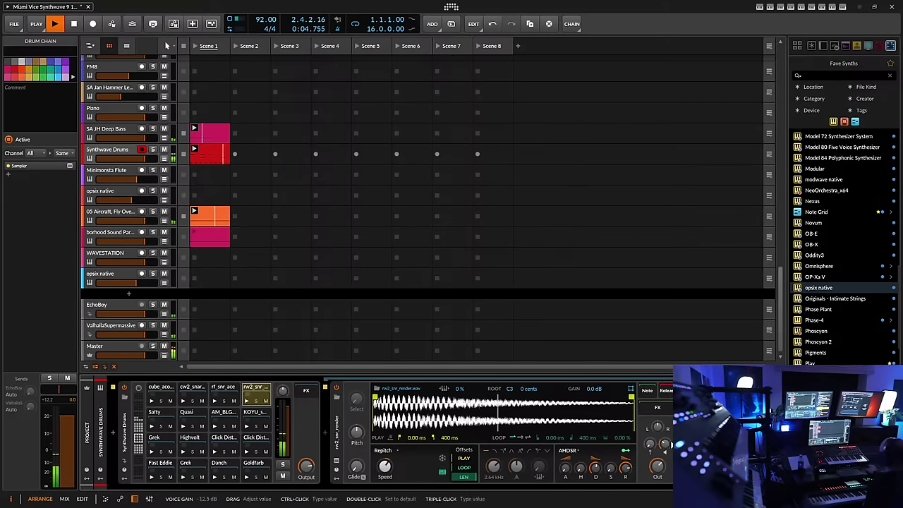
Insert the ValhallaRoom reverb as an effect on the rw2_snr_render snare pad
left_click(782, 207)
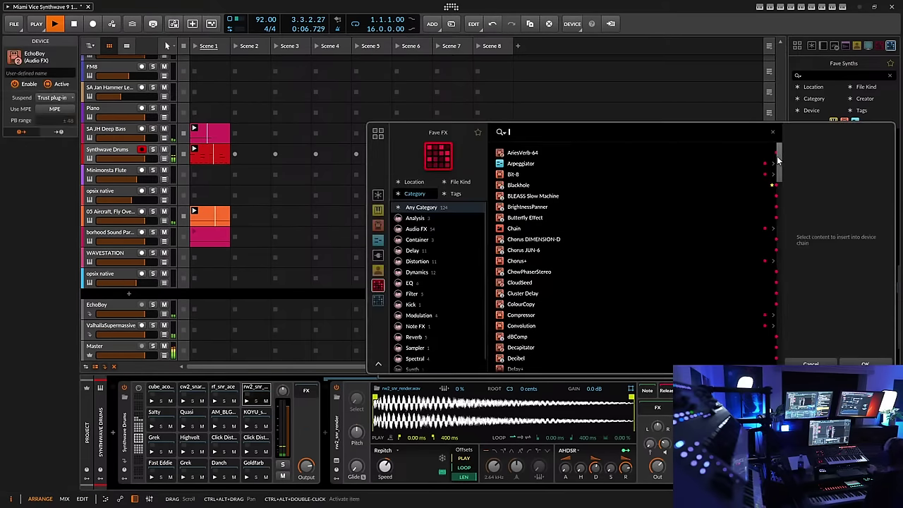
left_click_drag(776, 155, 777, 345)
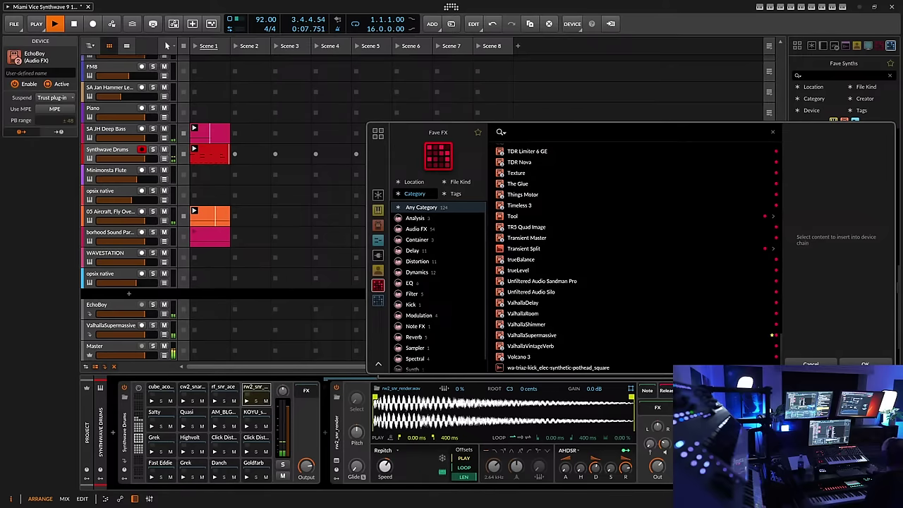
left_click(543, 314)
left_click(866, 362)
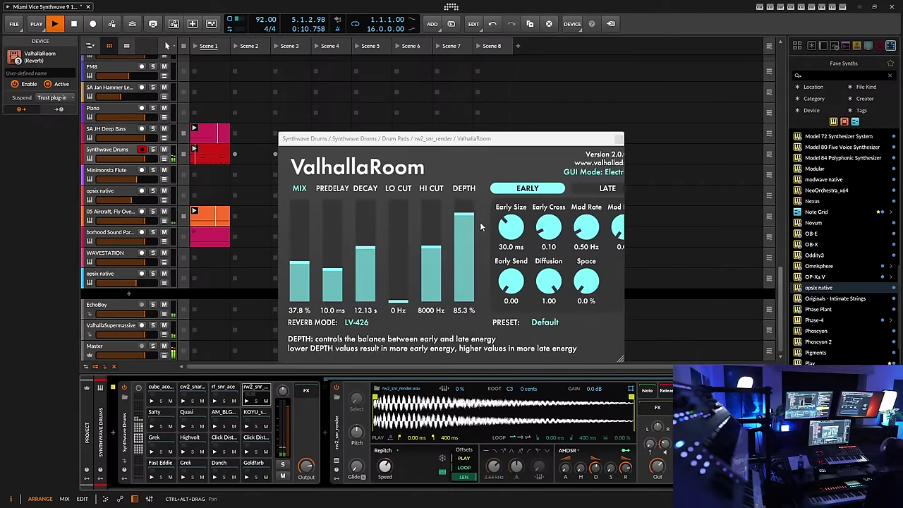
Set the snare's ValhallaRoom to Large Chamber with decay 4.32 s, mix 16.6 %, low cut 40 Hz, high cut 7310 Hz and depth 72.8 %
left_click(377, 321)
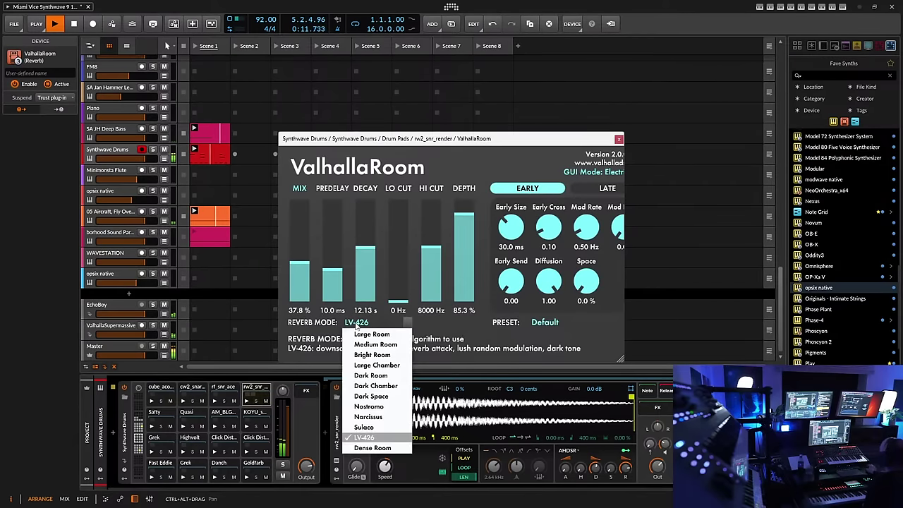
left_click(377, 365)
left_click_drag(367, 248, 369, 266)
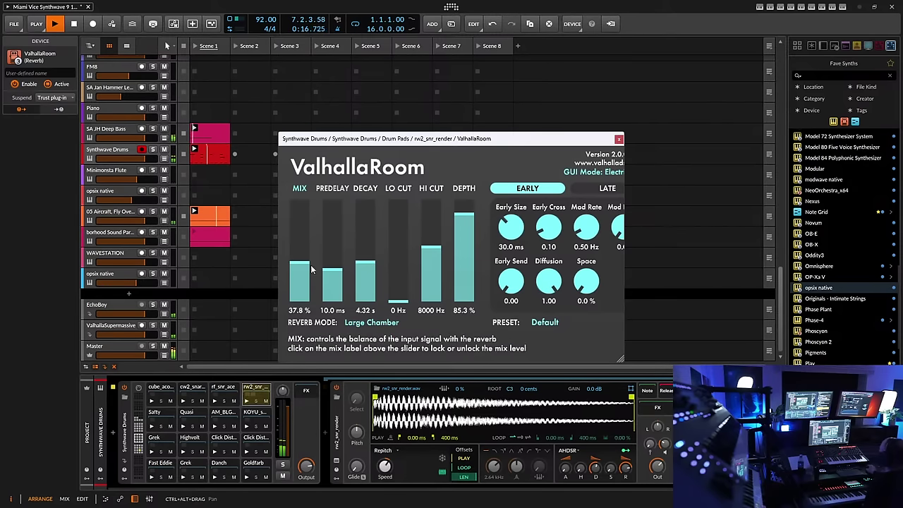
left_click_drag(302, 264, 304, 280)
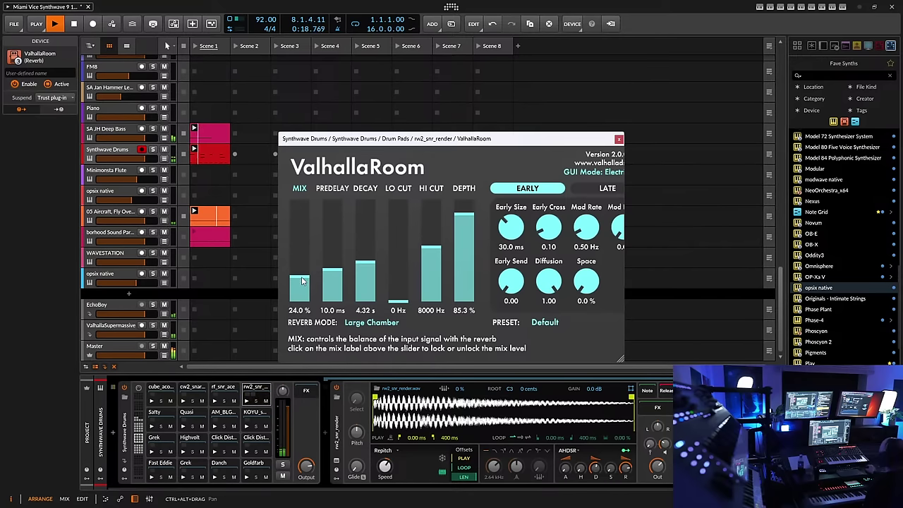
left_click_drag(463, 214, 464, 227)
left_click_drag(407, 280, 407, 281)
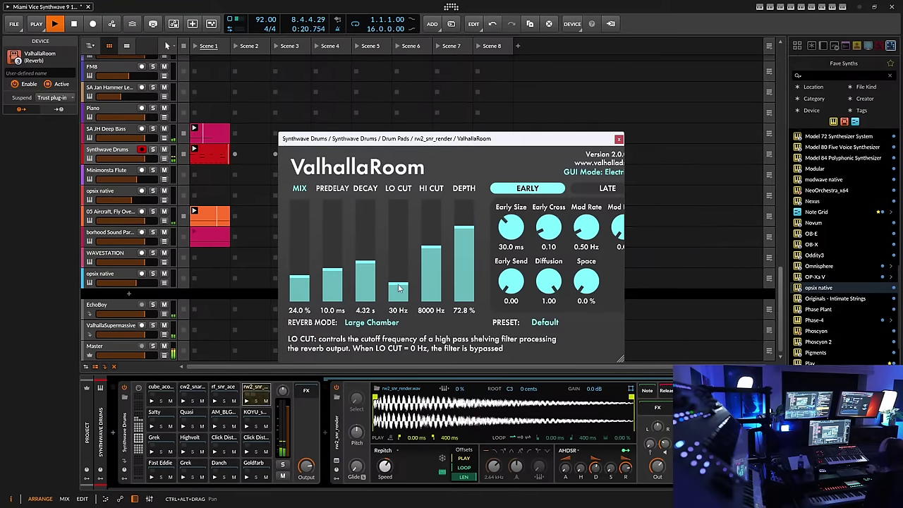
left_click_drag(430, 248, 431, 252)
left_click_drag(304, 277, 306, 287)
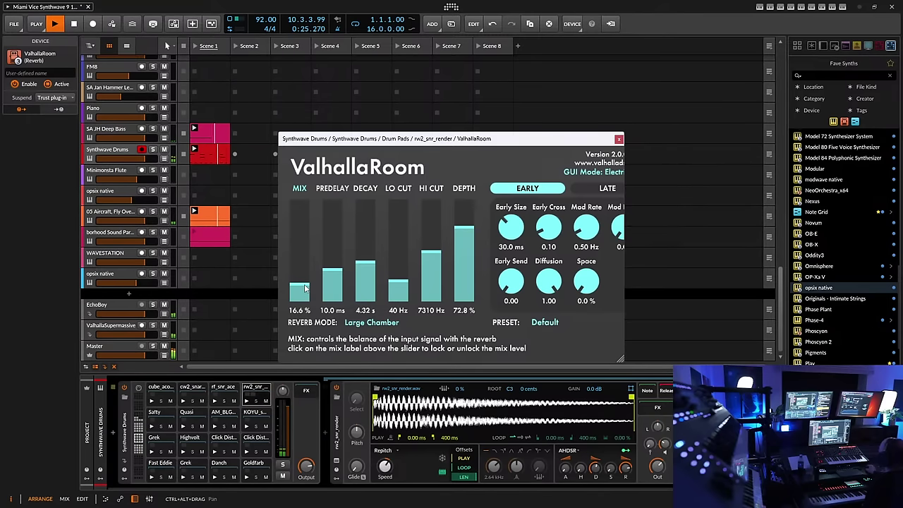
left_click(618, 138)
Select the Piano track to audition its sound over the playing clips
scroll(135, 201, "up", 5)
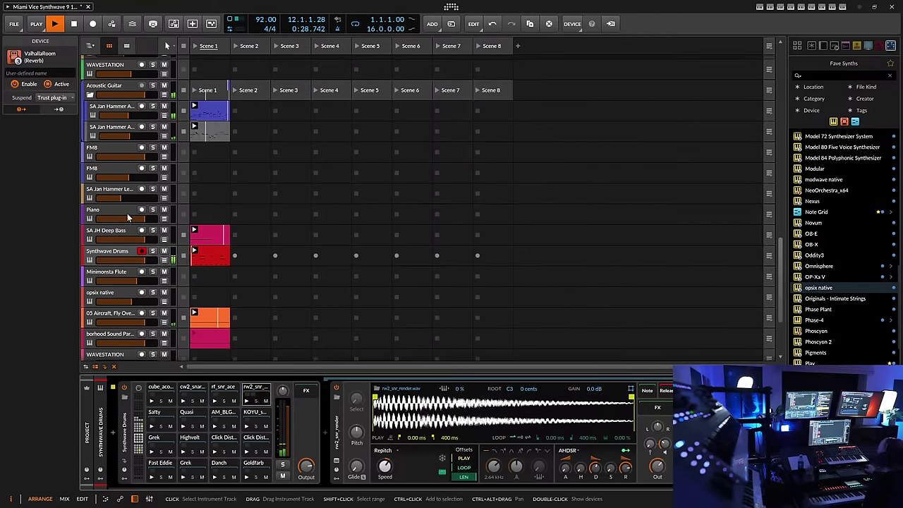
left_click(134, 210)
scroll(194, 289, "down", 5)
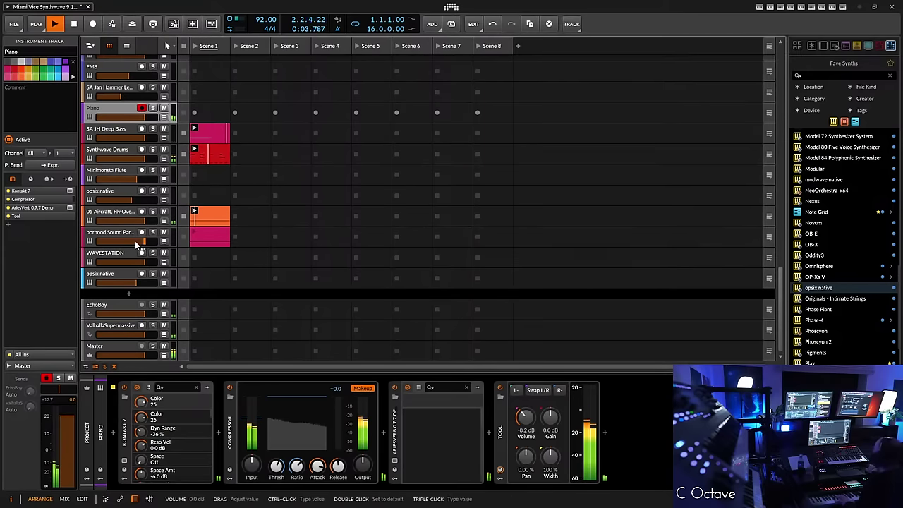
Select the SA Jan Hammmer Heavy Guitar track in the Leads group, set its volume to -0.5 dB and save the project
scroll(135, 240, "up", 4)
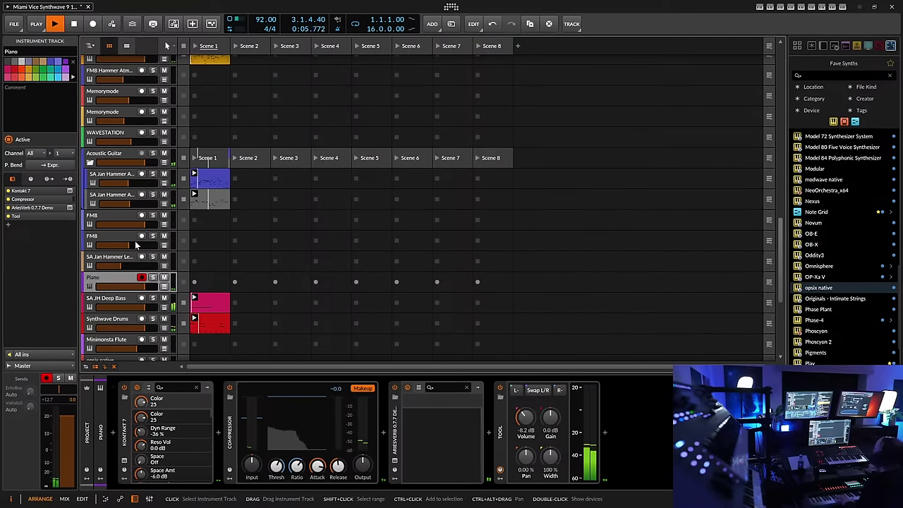
scroll(130, 201, "up", 3)
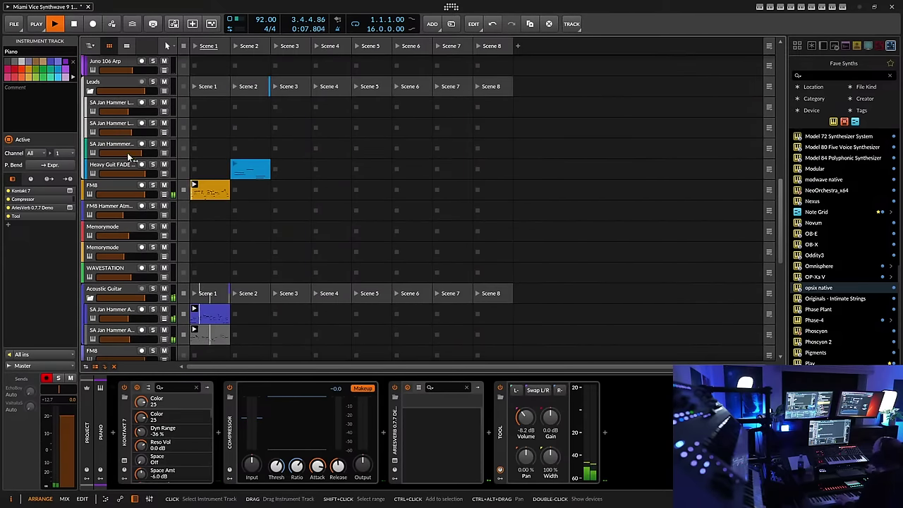
left_click(121, 146)
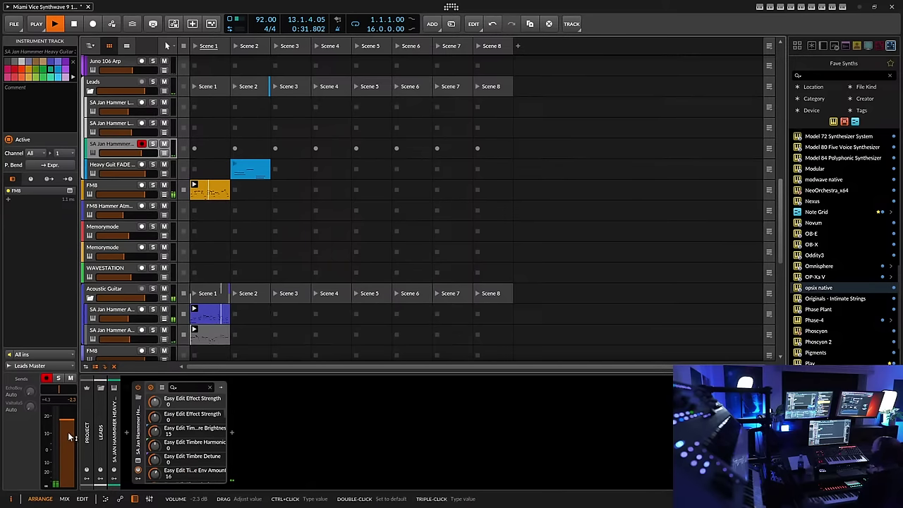
left_click_drag(67, 429, 67, 422)
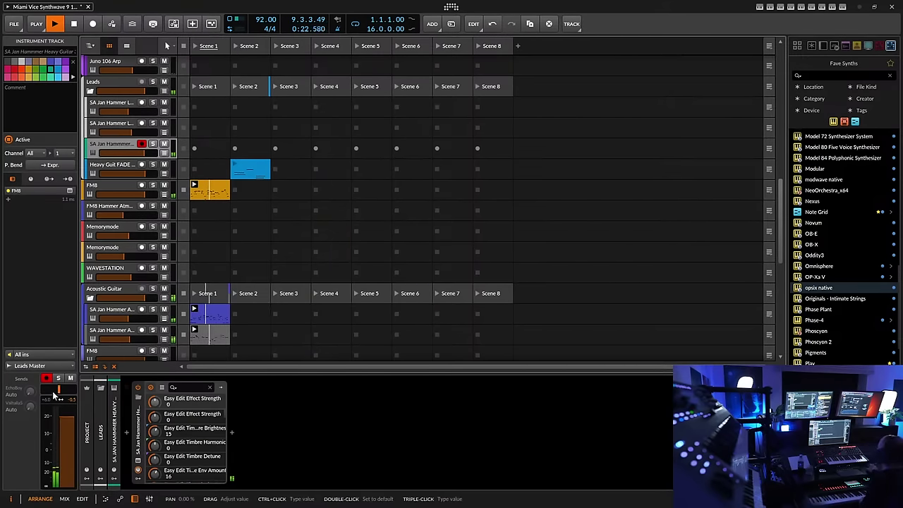
left_click(16, 24)
left_click(31, 69)
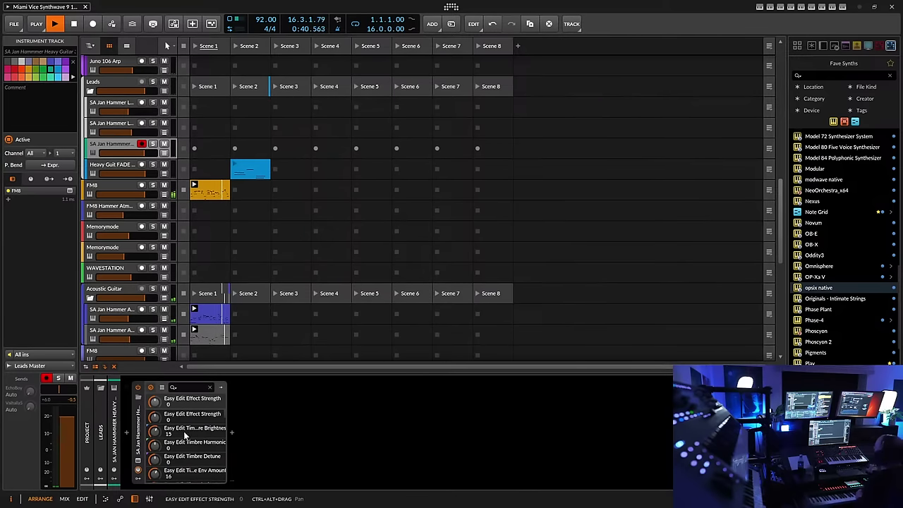
Examine the FM8 patch of the Heavy Guitar track in its plug-in editor
left_click(151, 387)
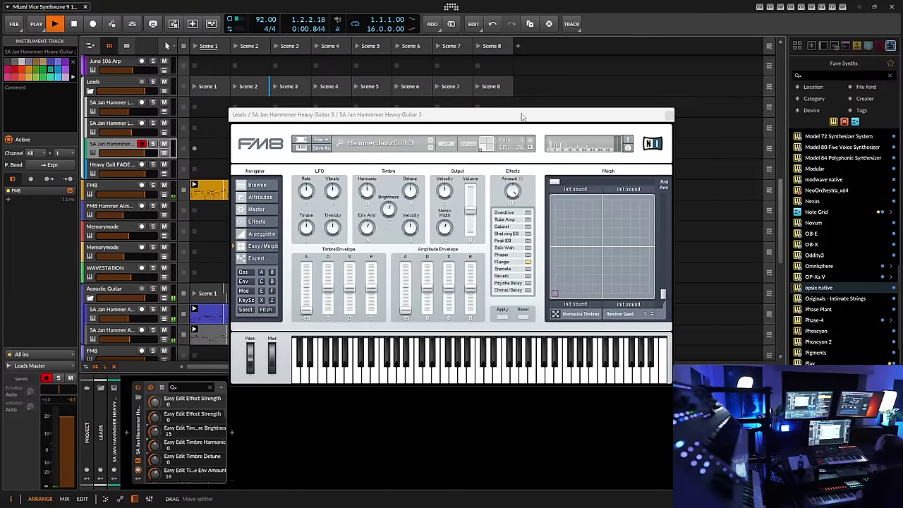
left_click_drag(522, 116, 516, 58)
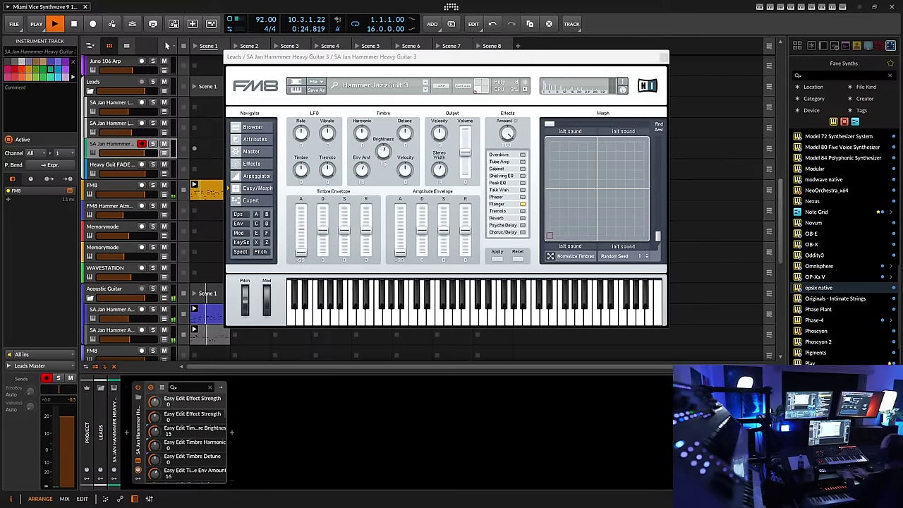
left_click(663, 58)
Select the first SA Jan Hammer Lead Guitar track in the Leads group and examine layer A of its Omnisphere patch
left_click(110, 104)
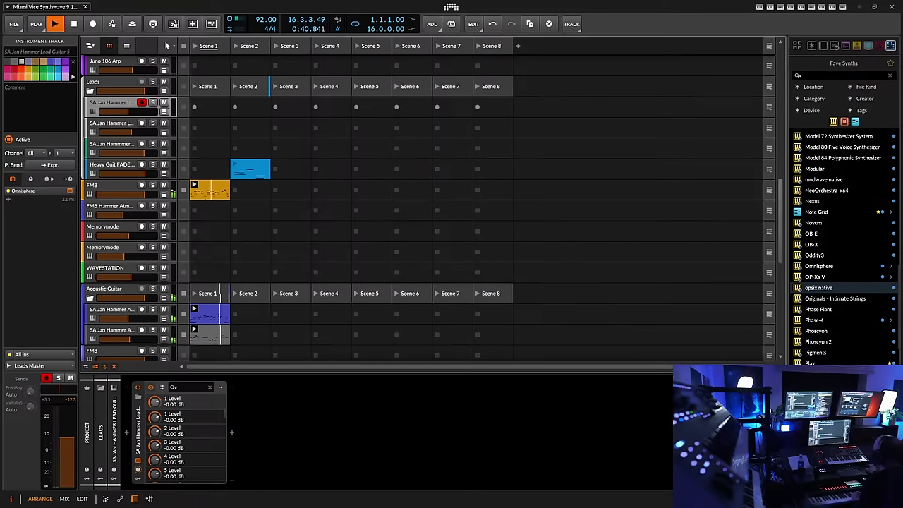
left_click(150, 387)
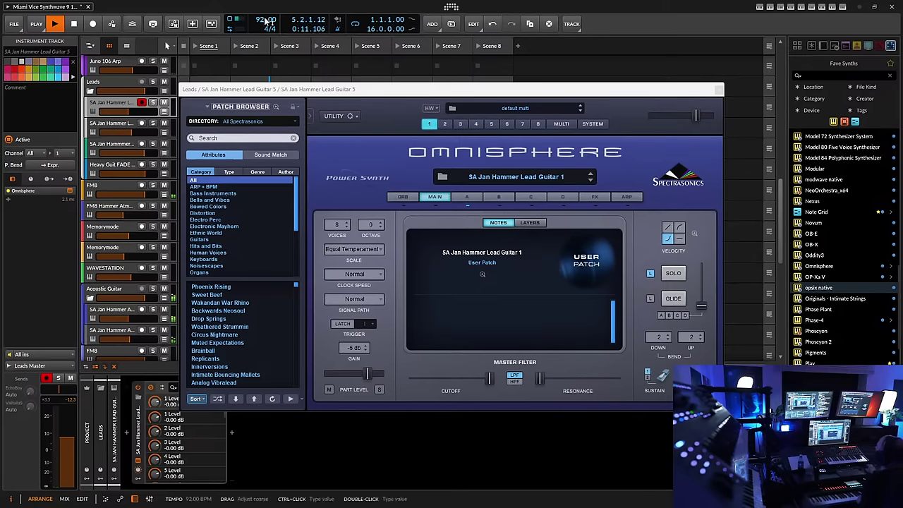
left_click_drag(268, 89, 290, 63)
scroll(141, 212, "up", 3)
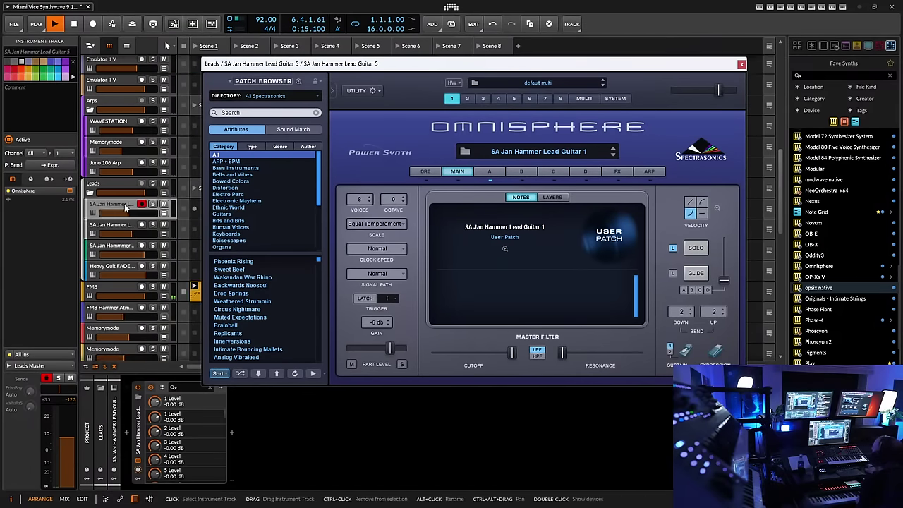
scroll(125, 206, "up", 2)
scroll(129, 202, "down", 2)
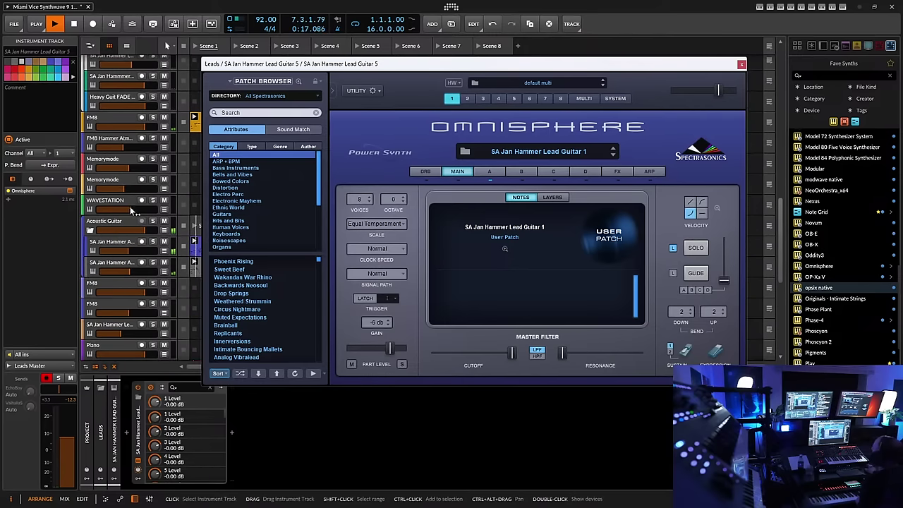
scroll(136, 262, "down", 6)
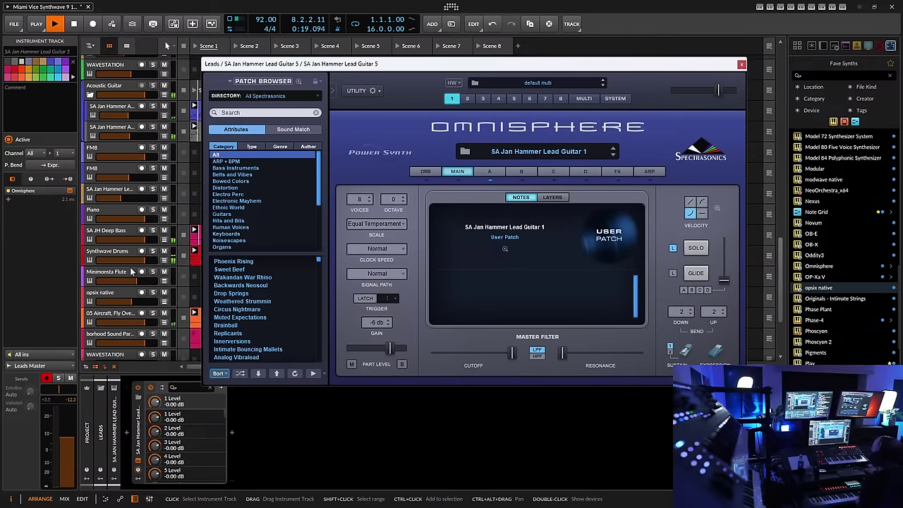
scroll(144, 259, "down", 6)
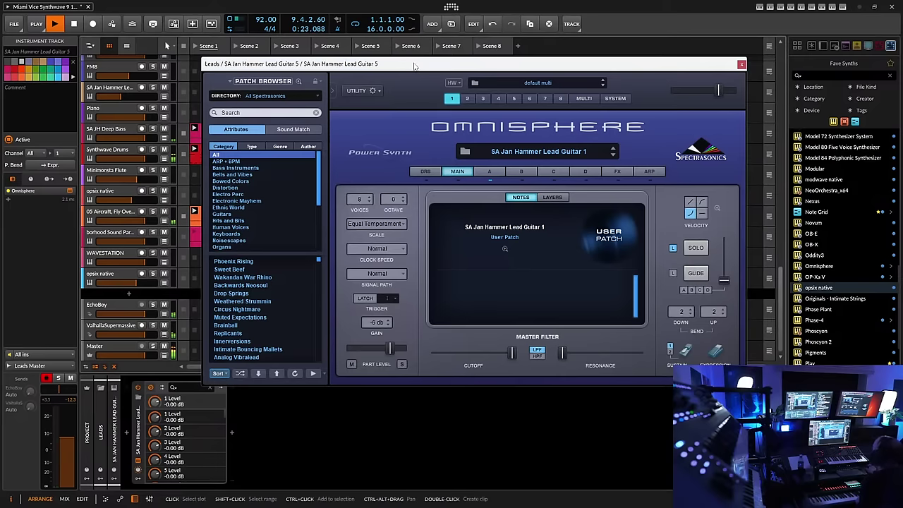
left_click_drag(392, 64, 333, 52)
left_click(432, 160)
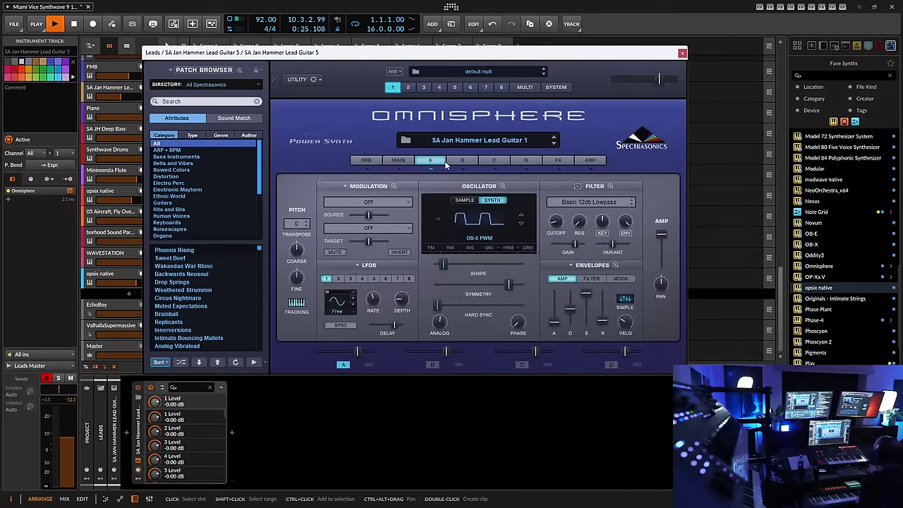
left_click_drag(536, 53, 525, 51)
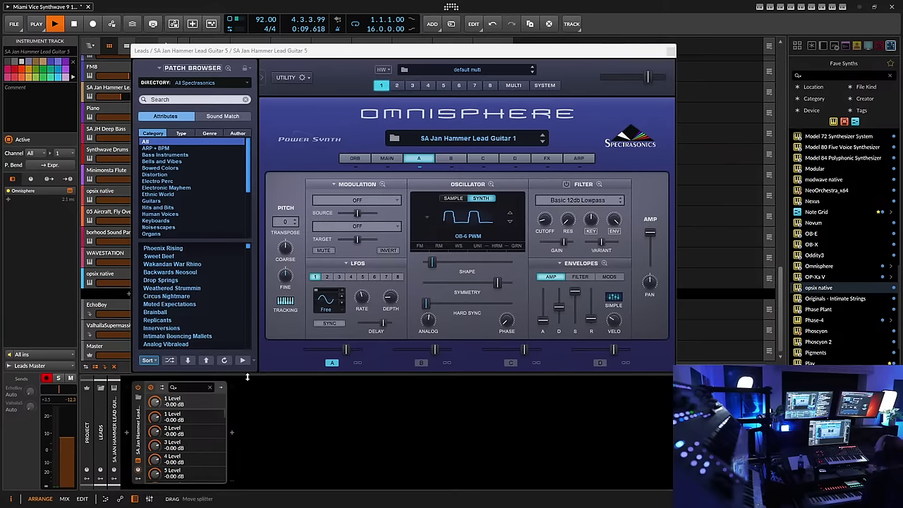
Examine the lead guitar's distortion effects chain and its Guitar Rig 6 settings, then close the plug-in editors
left_click(221, 388)
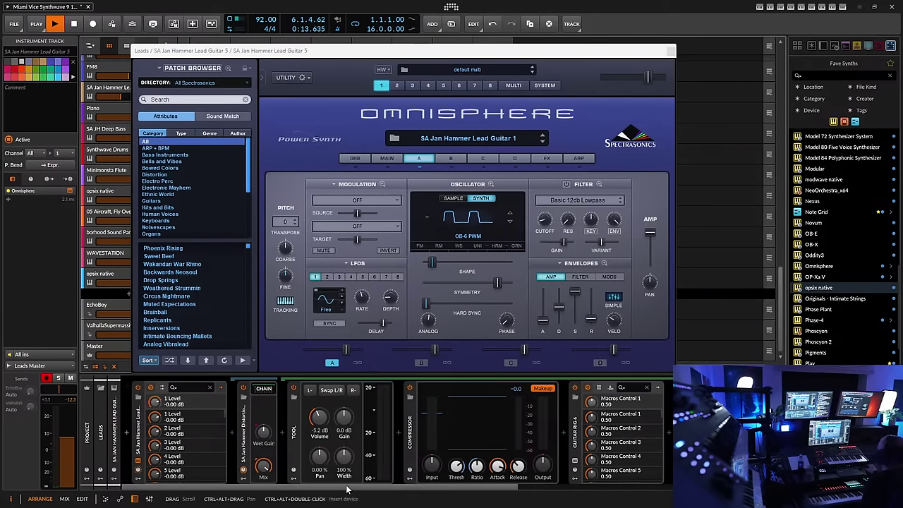
left_click_drag(347, 488, 522, 488)
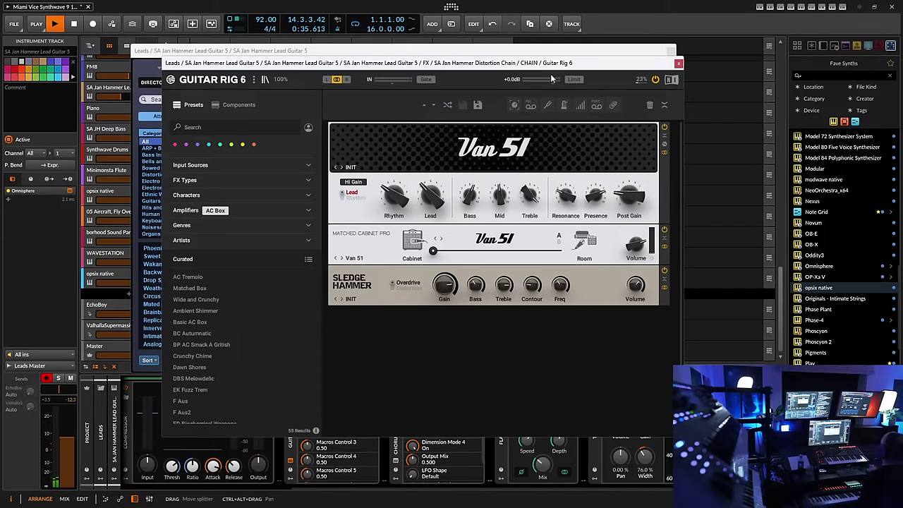
left_click(678, 63)
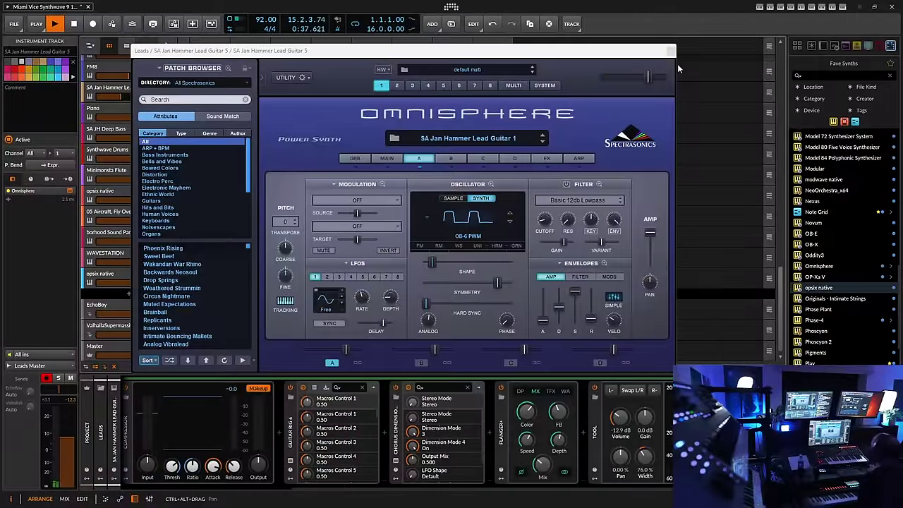
left_click(671, 49)
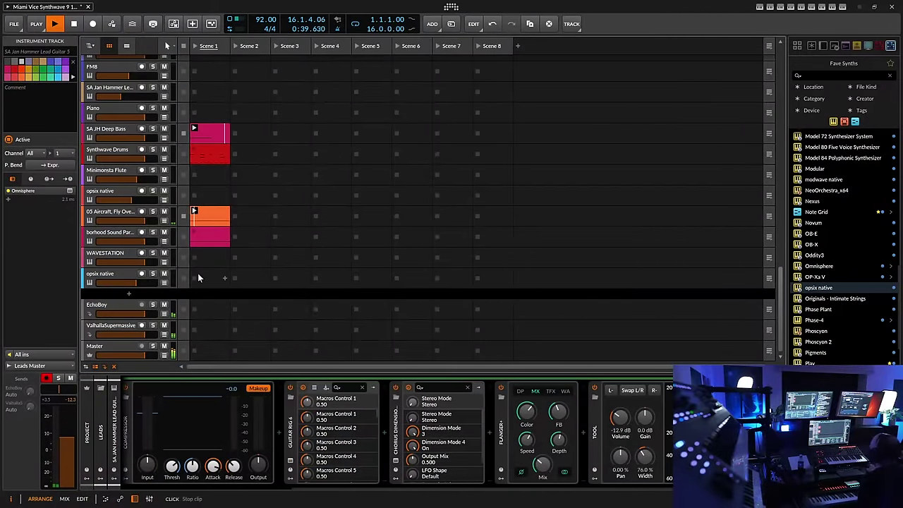
Stop the two clips playing in the Acoustic Guitar group and the FM8 clip below the Leads group
scroll(201, 272, "up", 5)
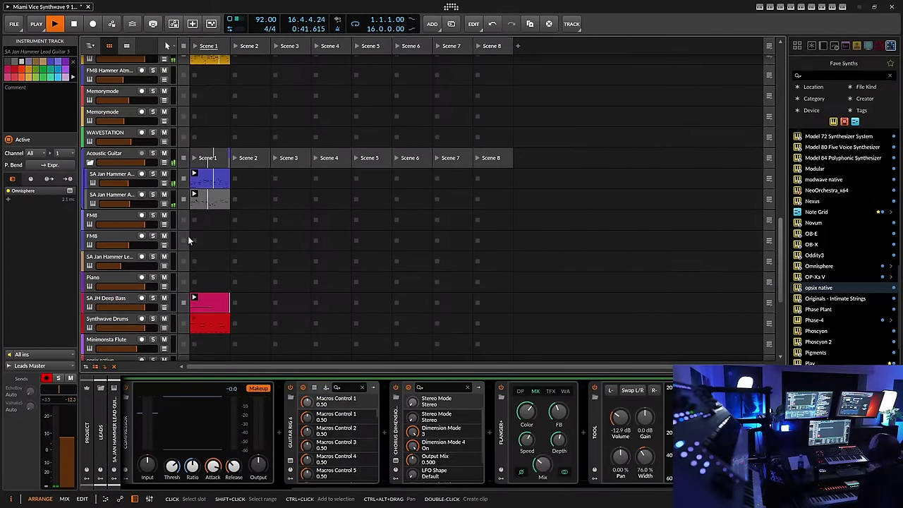
scroll(171, 225, "up", 1)
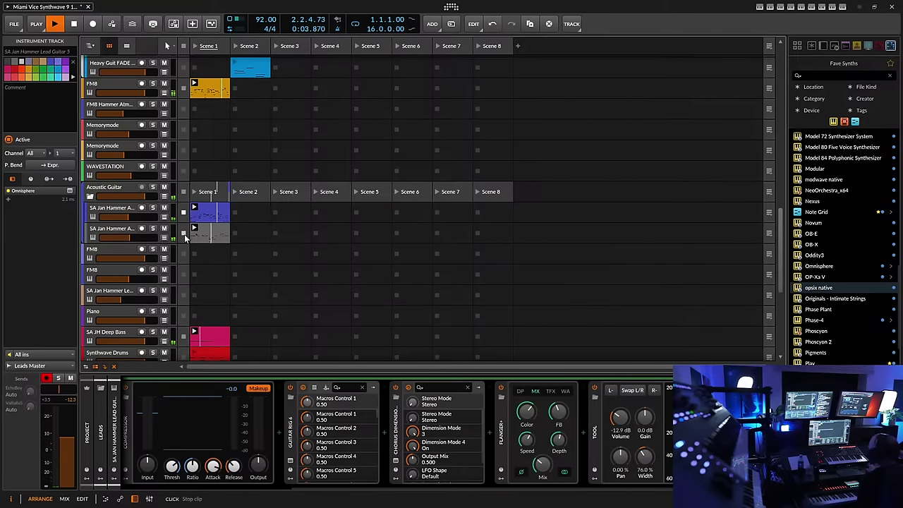
left_click(185, 235)
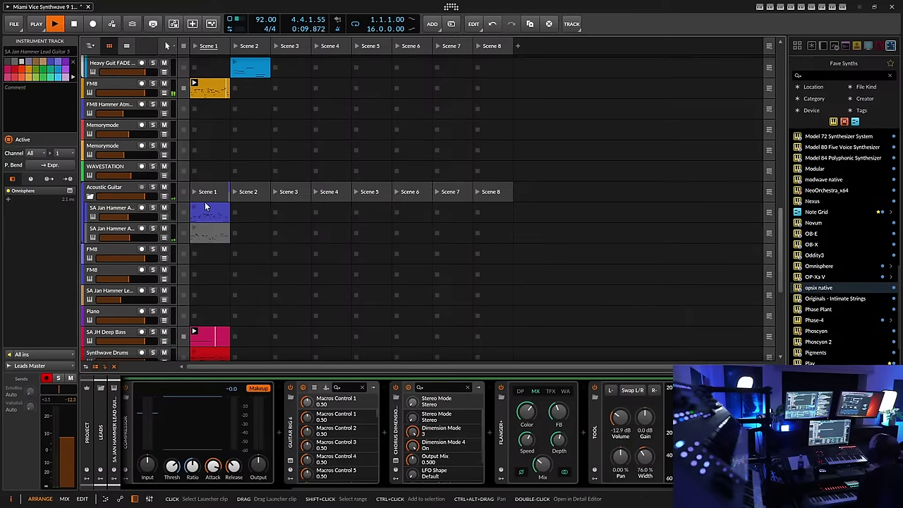
scroll(212, 204, "up", 3)
scroll(222, 194, "up", 1)
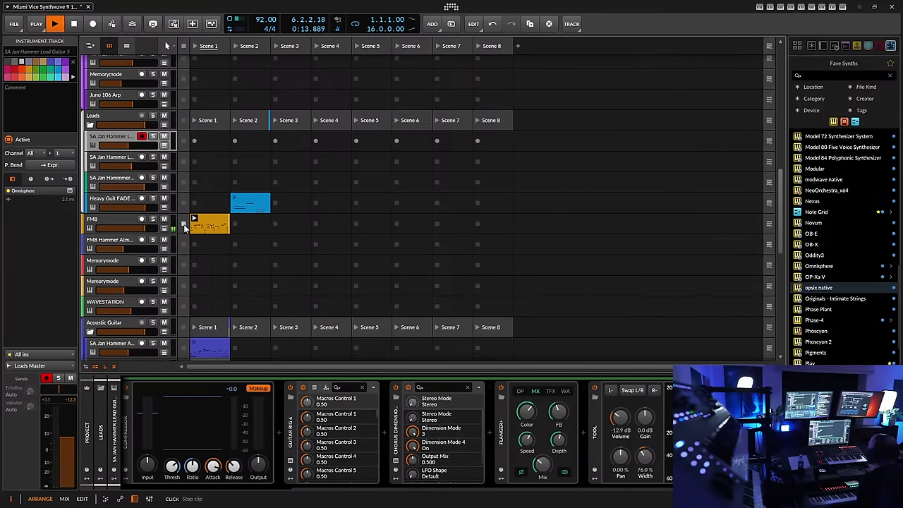
Expand the Basses group and stop the Fairlight Vox and CMI V clips in the Pads and Strings group
scroll(172, 227, "up", 6)
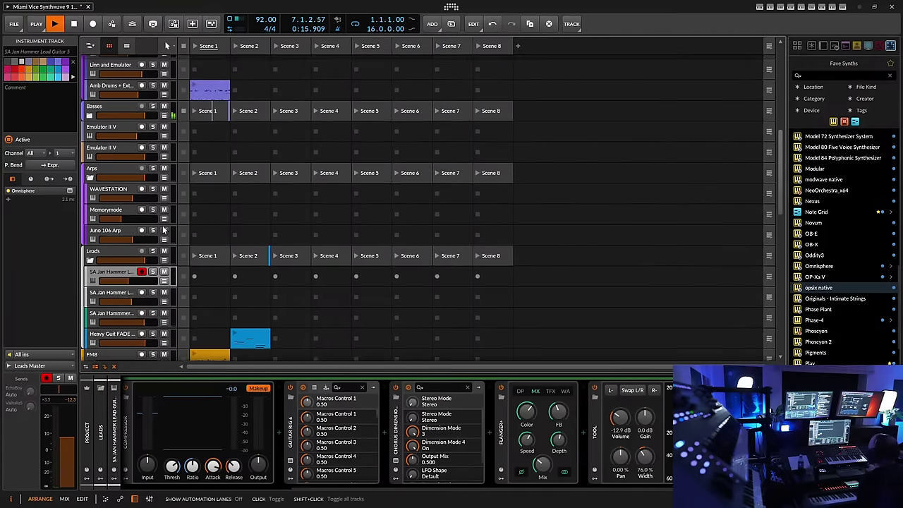
scroll(161, 229, "up", 3)
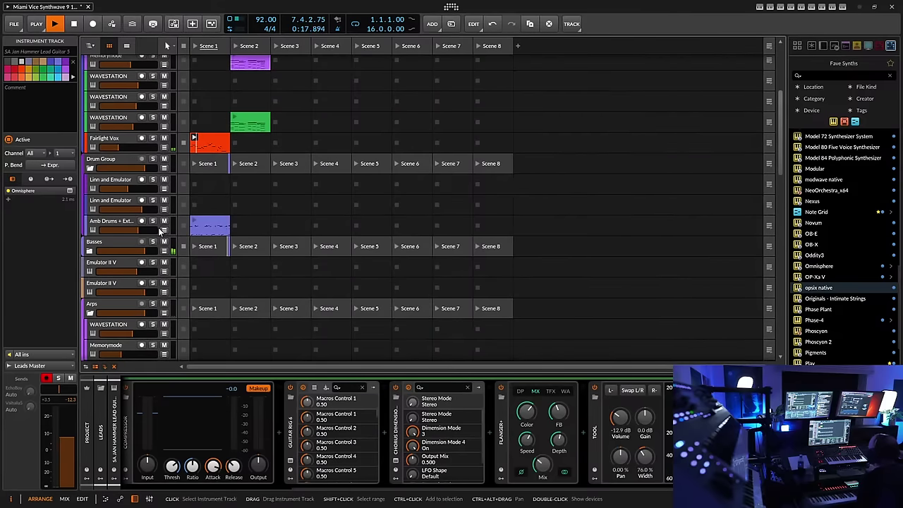
scroll(160, 232, "up", 1)
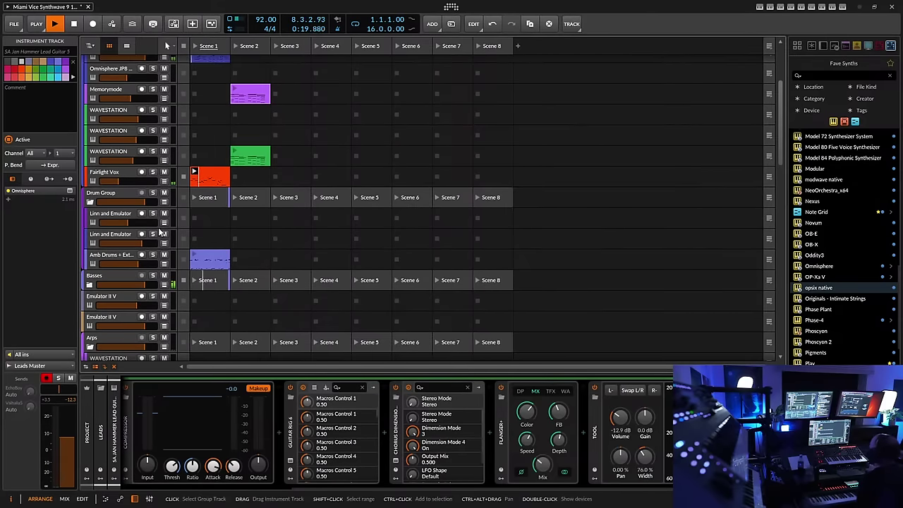
left_click(89, 284)
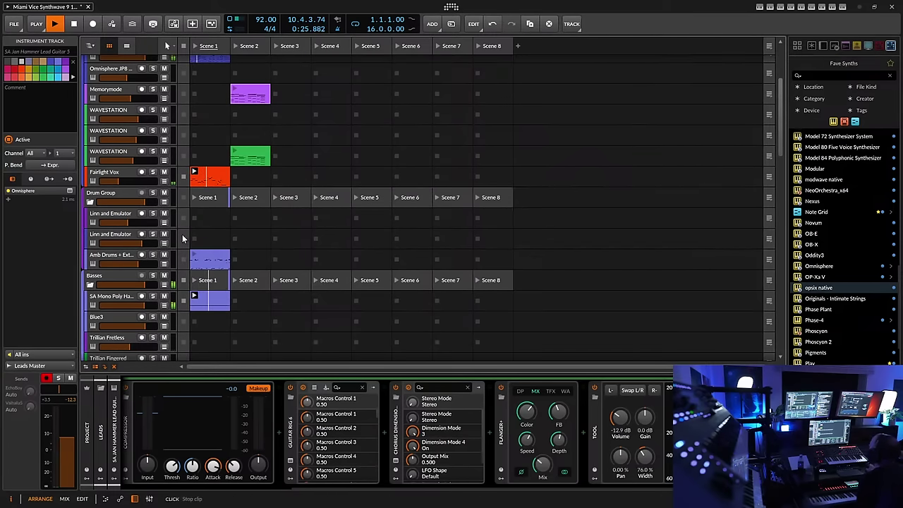
scroll(176, 233, "up", 3)
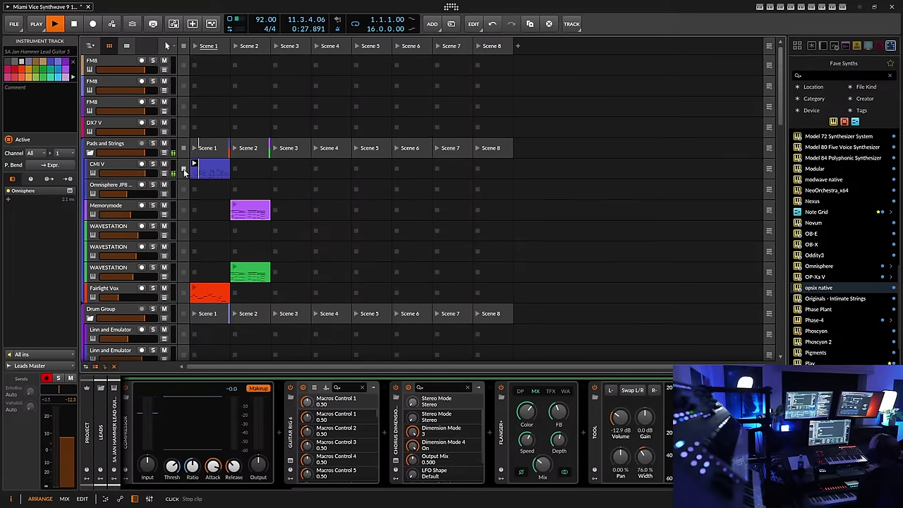
Stop the remaining Scene 1 clips on the SA JH Deep Bass, aircraft fly-over and SA Mono Poly bass tracks
scroll(141, 211, "down", 8)
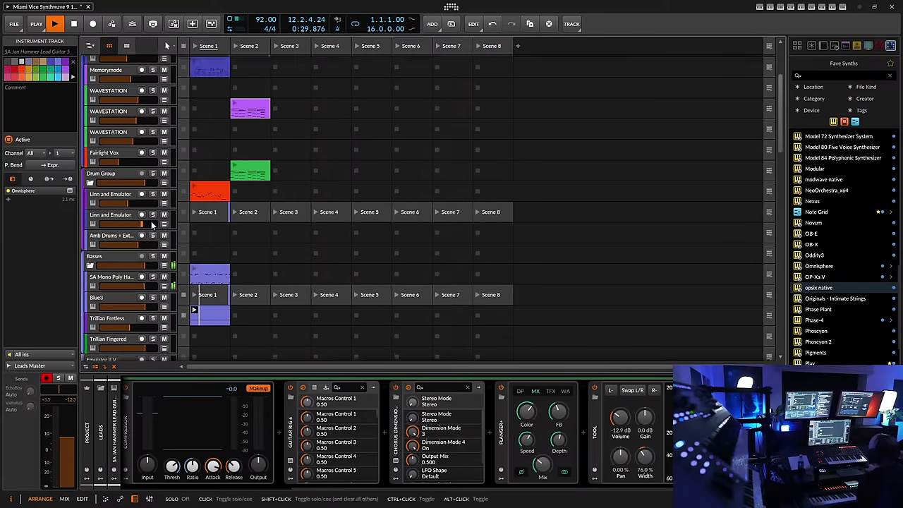
scroll(147, 223, "down", 4)
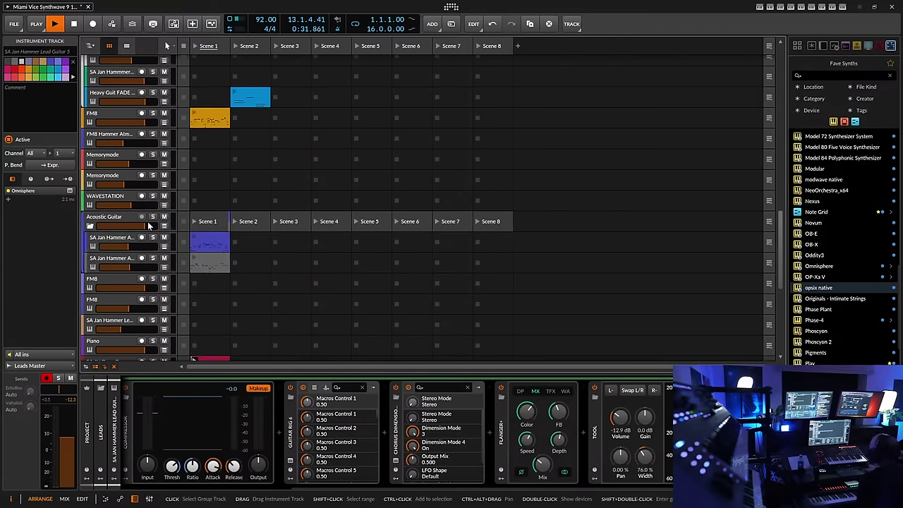
scroll(155, 211, "down", 5)
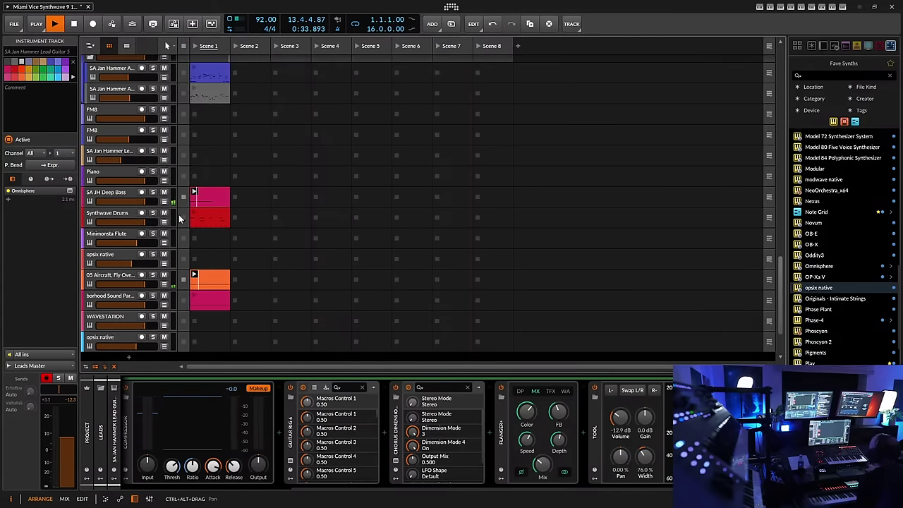
scroll(135, 206, "up", 8)
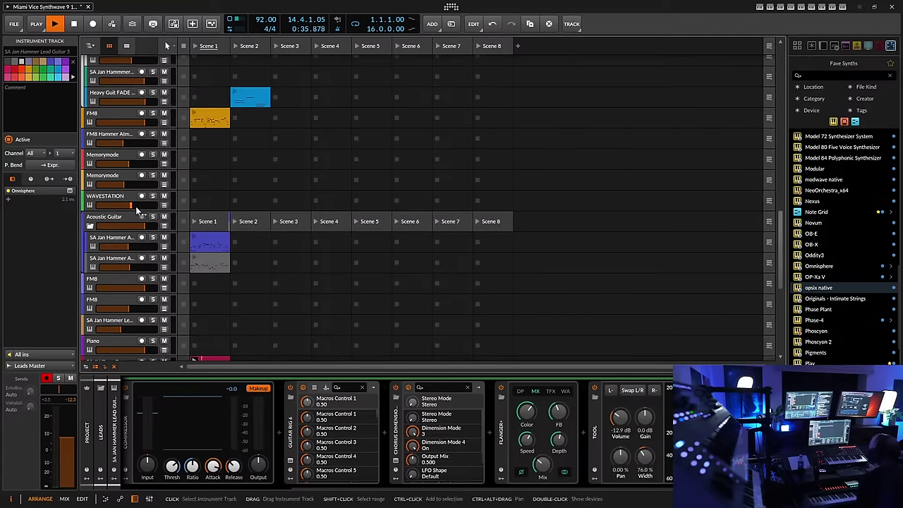
scroll(135, 206, "up", 3)
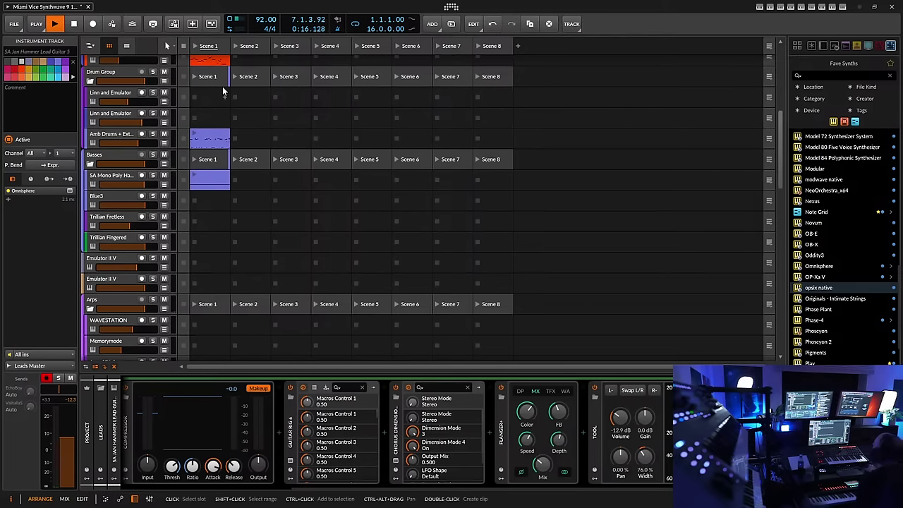
Save the project, and save a new version of it as "Miami Vice Synthwave 9 12 23 v7.bwproject"
left_click(15, 25)
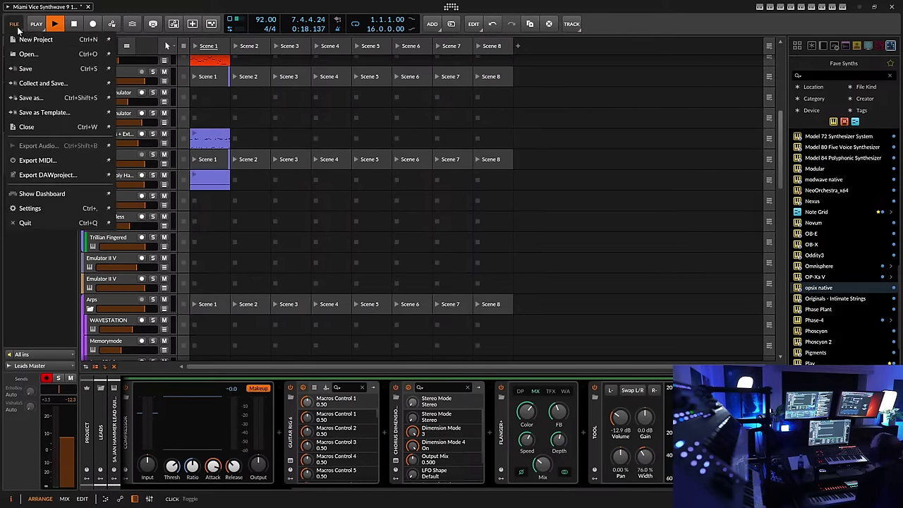
left_click(28, 69)
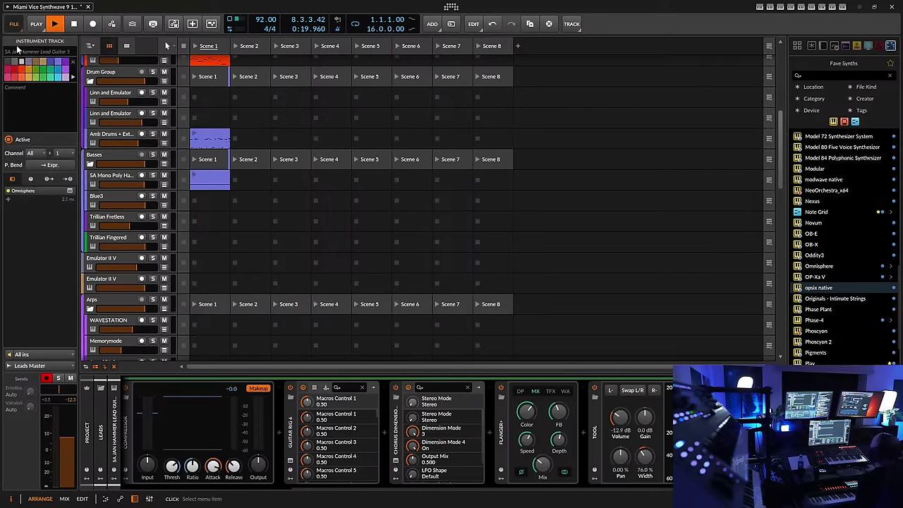
left_click(14, 24)
left_click(31, 98)
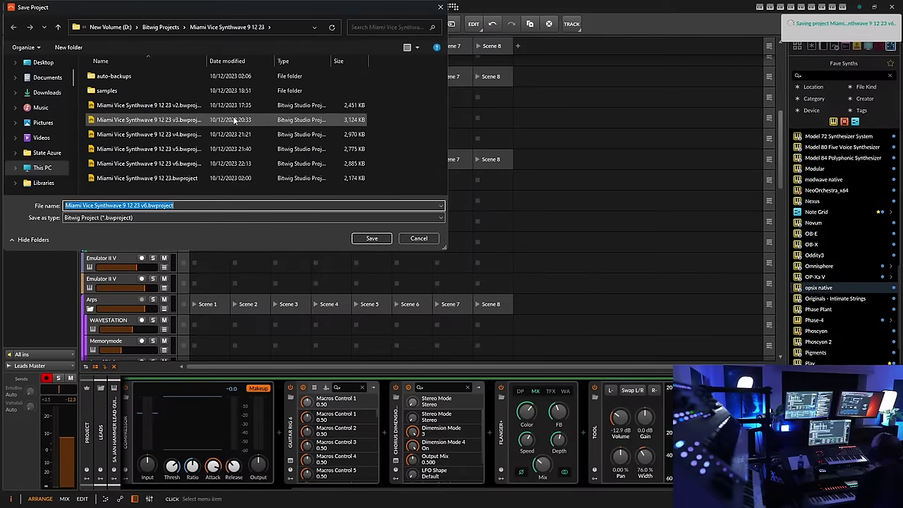
left_click(146, 205)
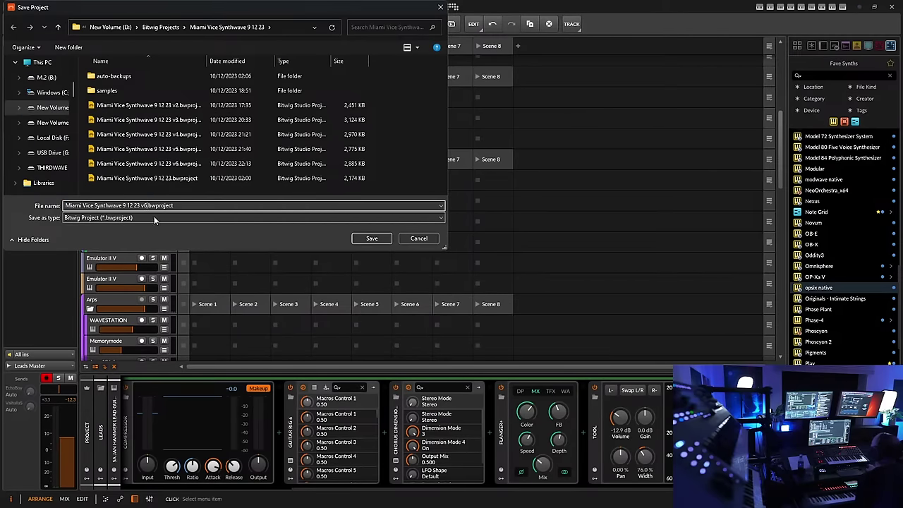
key("BackSpace")
type("7")
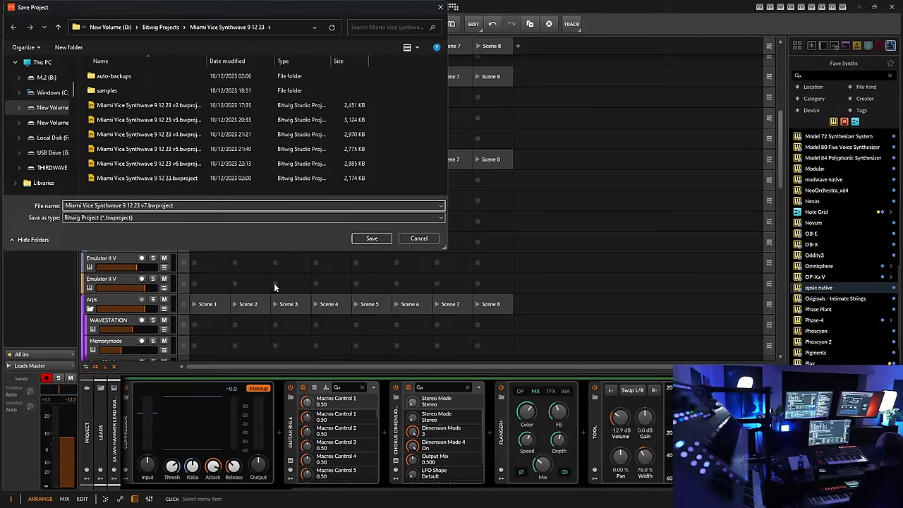
left_click(372, 239)
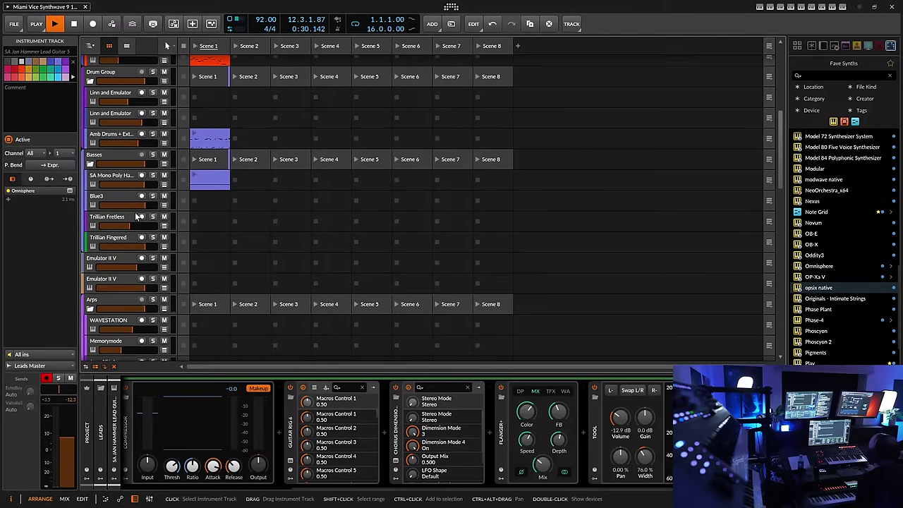
Select the FM8 Hammer Atmo Guitar track below the Leads group to play its sound
scroll(136, 216, "down", 3)
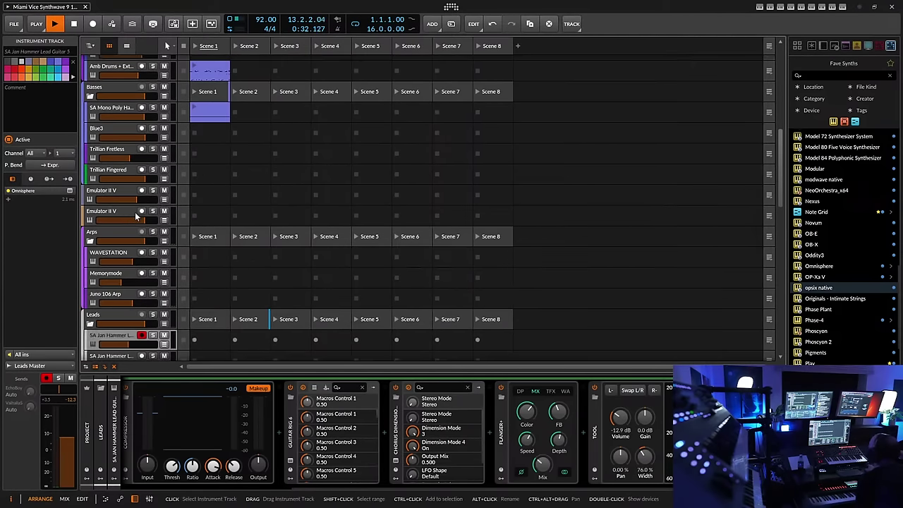
scroll(136, 218, "down", 5)
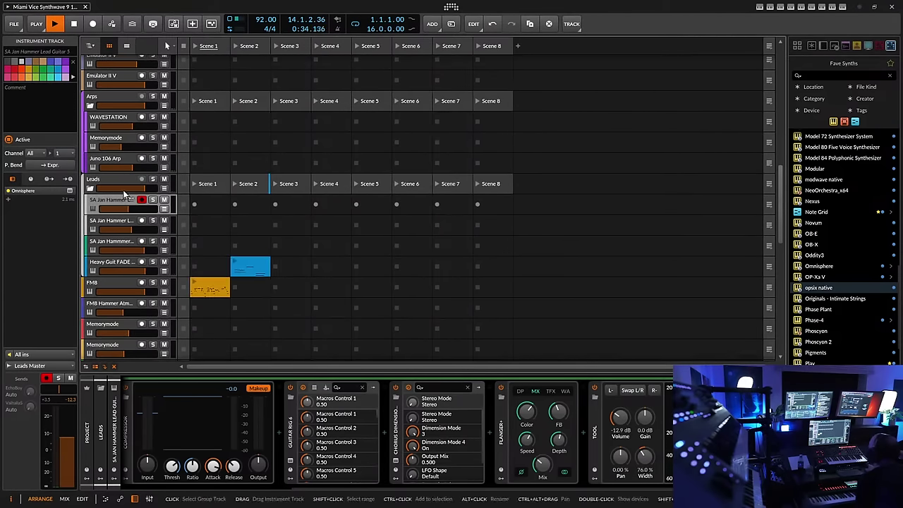
scroll(104, 246, "down", 3)
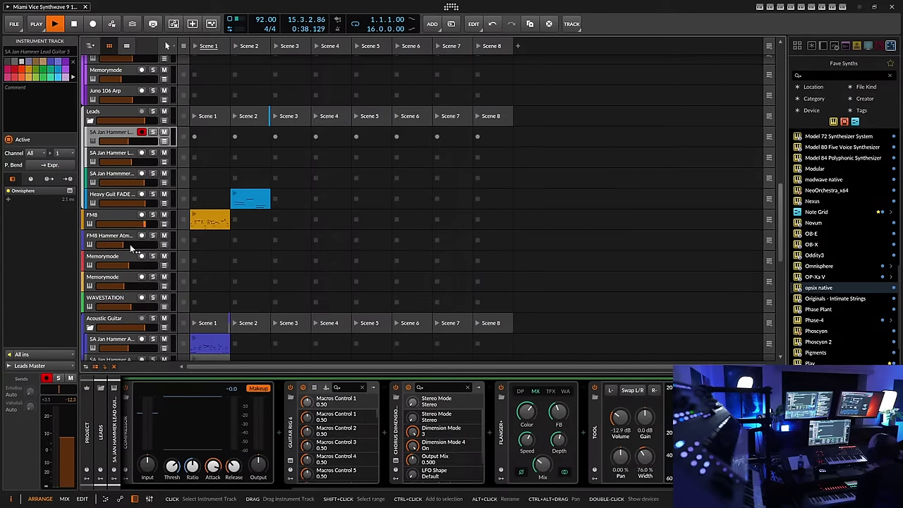
left_click(112, 237)
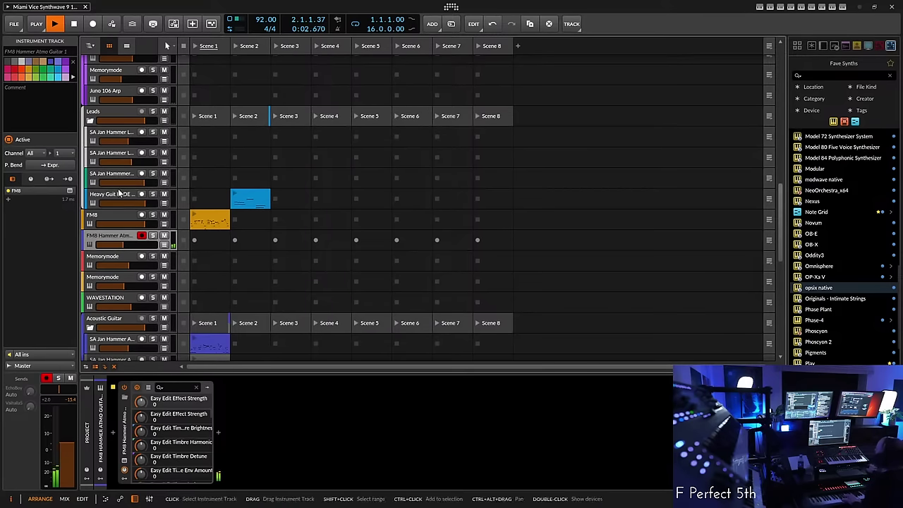
Record-arm the third WAVESTATION track in the Pads and Strings group and return to the FM8 Hammer Atmo Guitar track
scroll(111, 192, "up", 4)
scroll(110, 192, "up", 4)
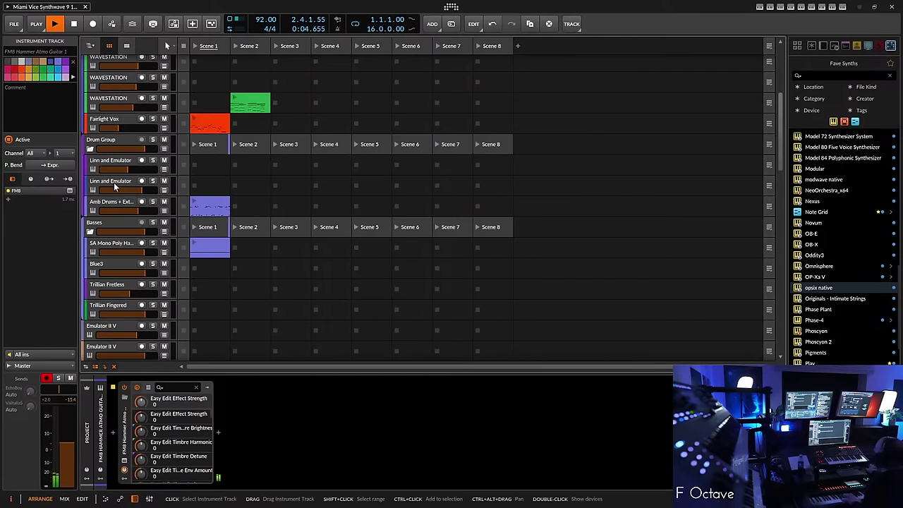
scroll(114, 234, "up", 4)
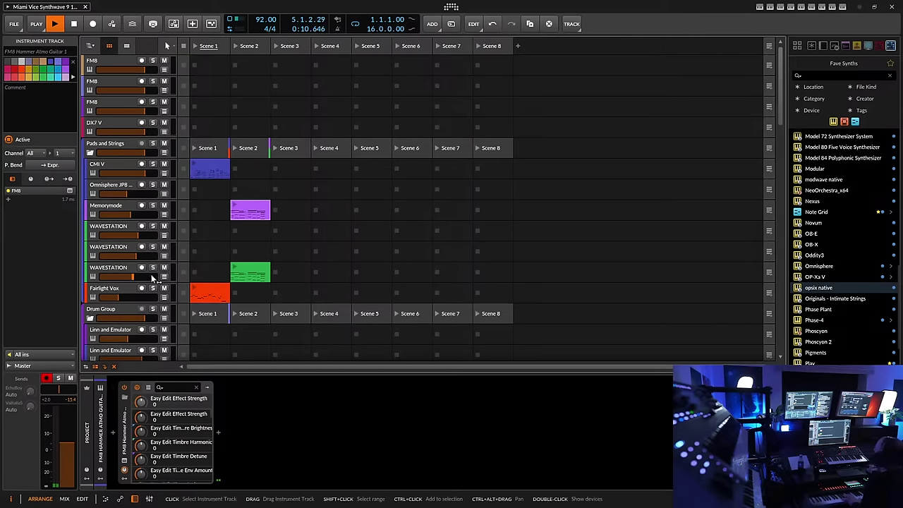
left_click(141, 267)
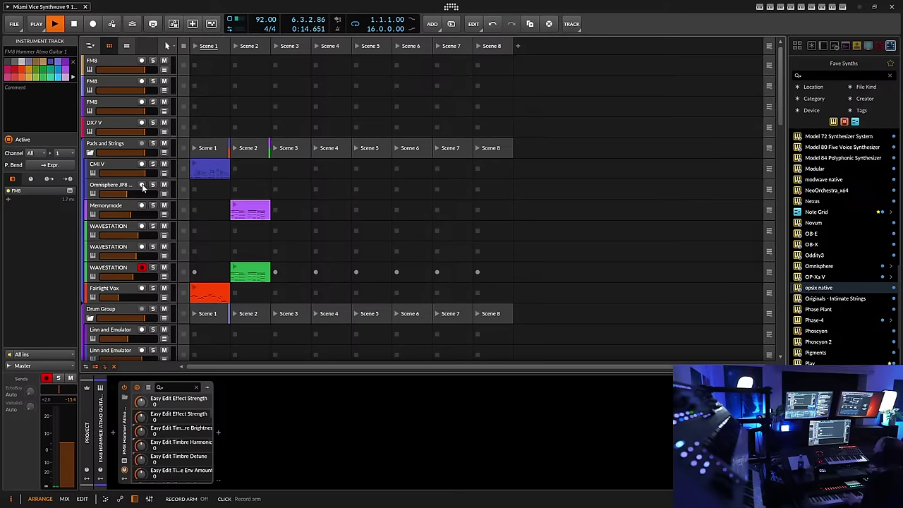
scroll(142, 185, "down", 15)
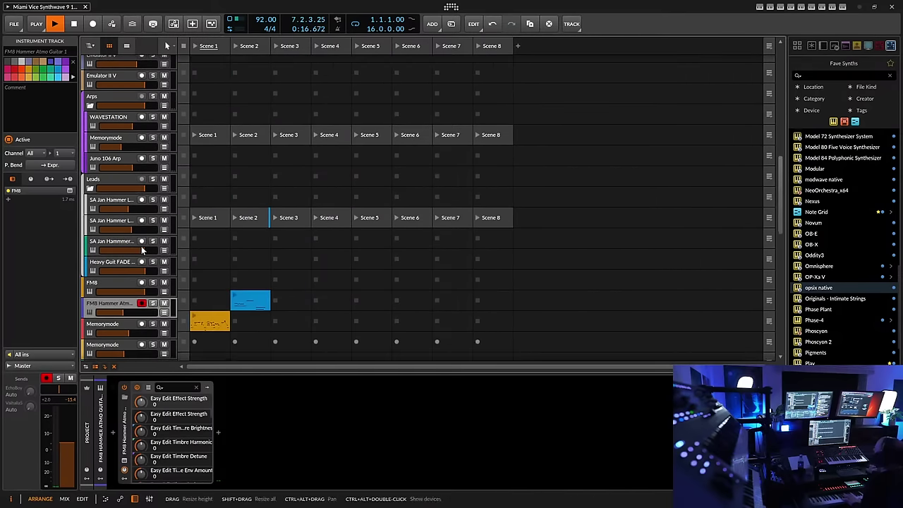
scroll(141, 250, "down", 5)
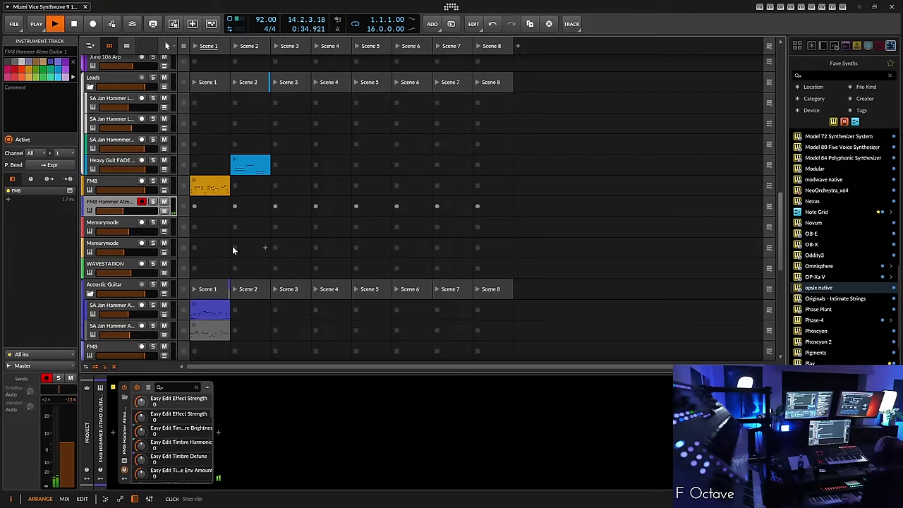
scroll(148, 273, "down", 3)
scroll(148, 273, "down", 5)
scroll(148, 273, "up", 3)
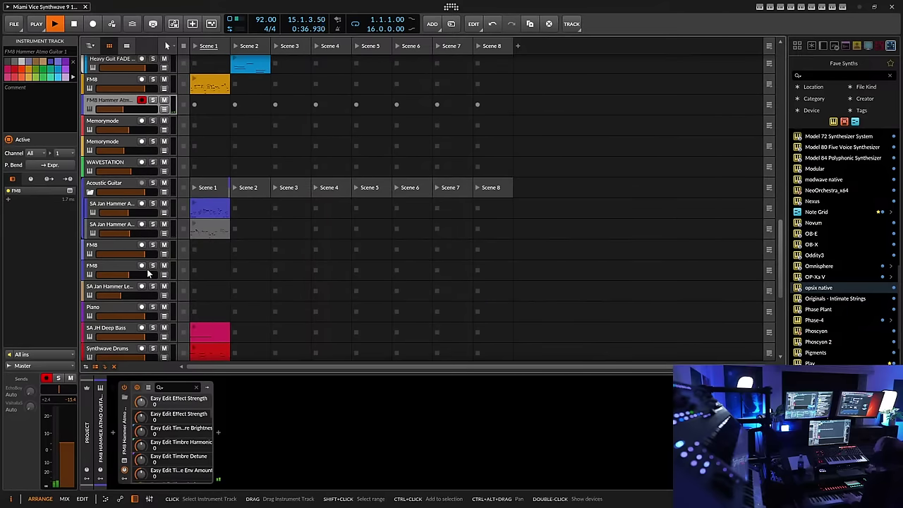
scroll(149, 273, "down", 9)
scroll(148, 273, "up", 12)
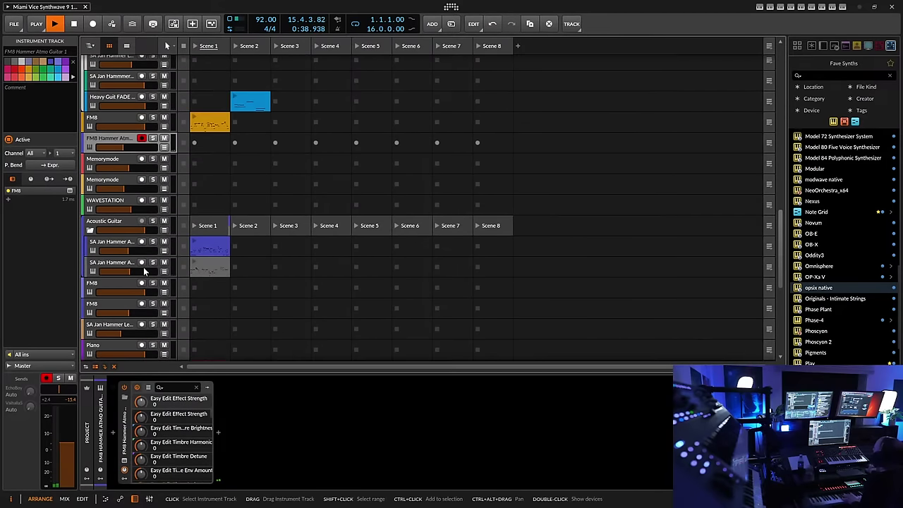
scroll(141, 273, "up", 2)
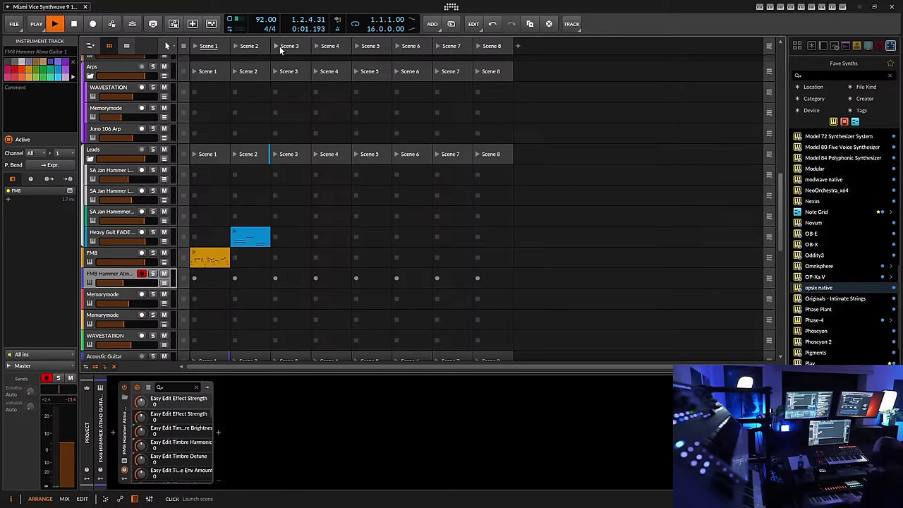
Set the tempo to 82 BPM and record a clip in the Scene 1 slot of the FM8 Hammer Atmo Guitar track
left_click_drag(260, 24, 259, 35)
left_click(37, 24)
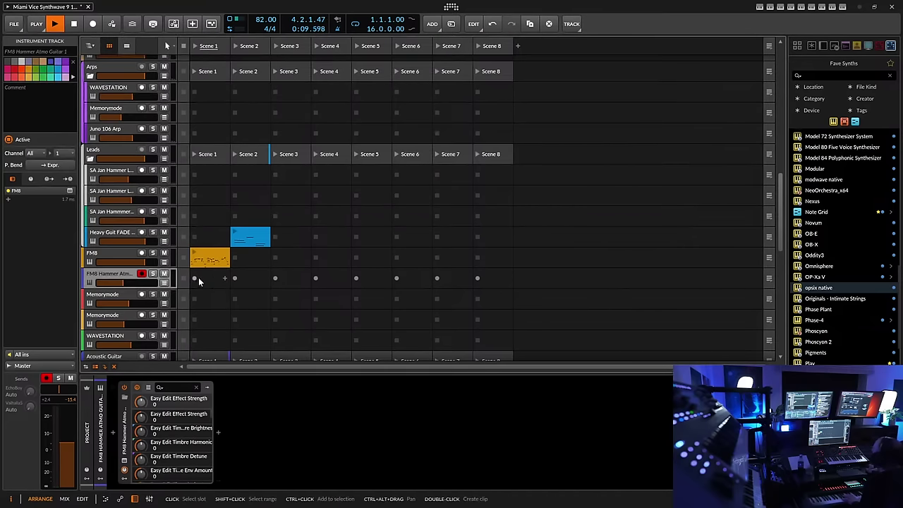
left_click(196, 280)
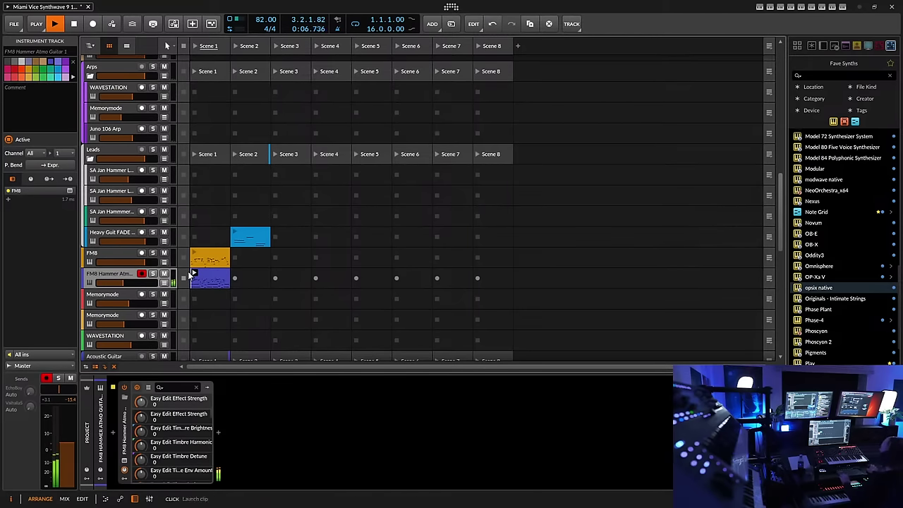
left_click(189, 273)
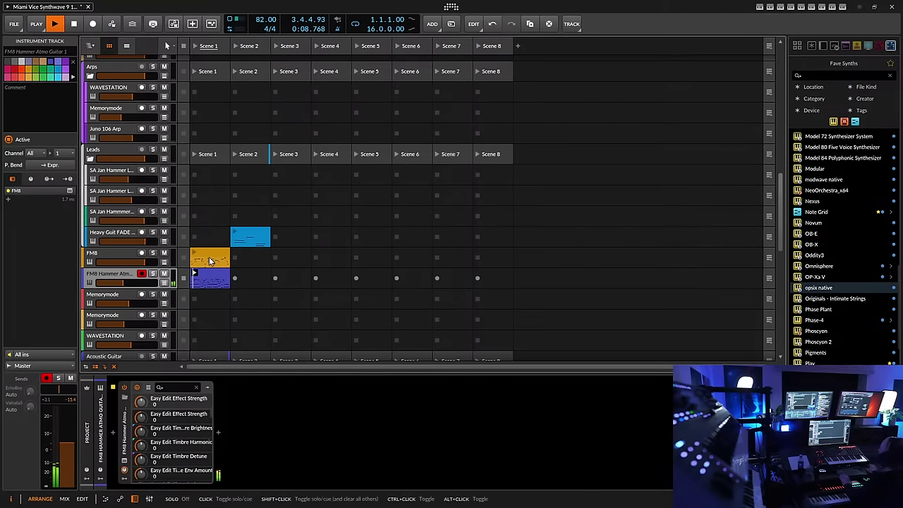
Move the FM8 clip and the CMI V and Fairlight Vox clips in Pads and Strings from Scene 1 to Scene 2
left_click_drag(208, 258, 252, 274)
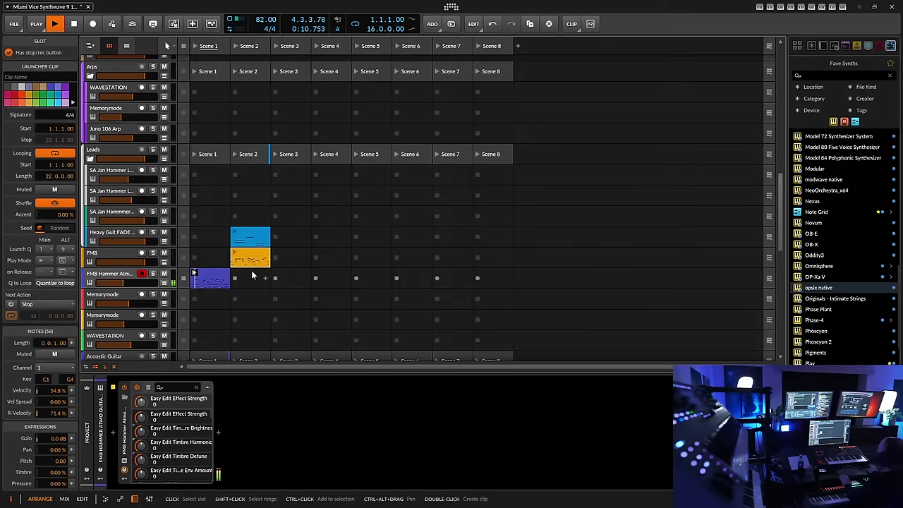
left_click(209, 277)
left_click_drag(209, 277, 249, 163)
left_click(207, 163)
left_click_drag(206, 289, 248, 288)
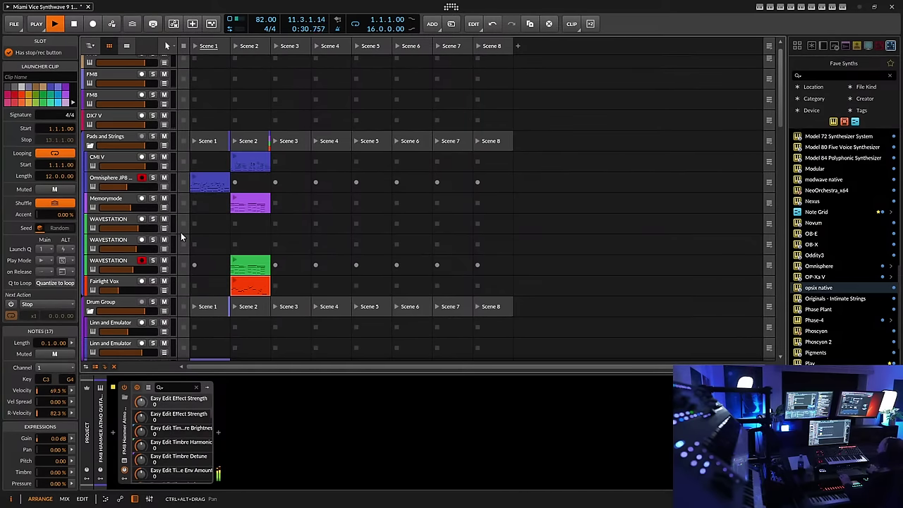
Copy the third WAVESTATION track's Scene 2 clip into its Scene 1 slot and launch Scene 1
left_click_drag(248, 266, 198, 263)
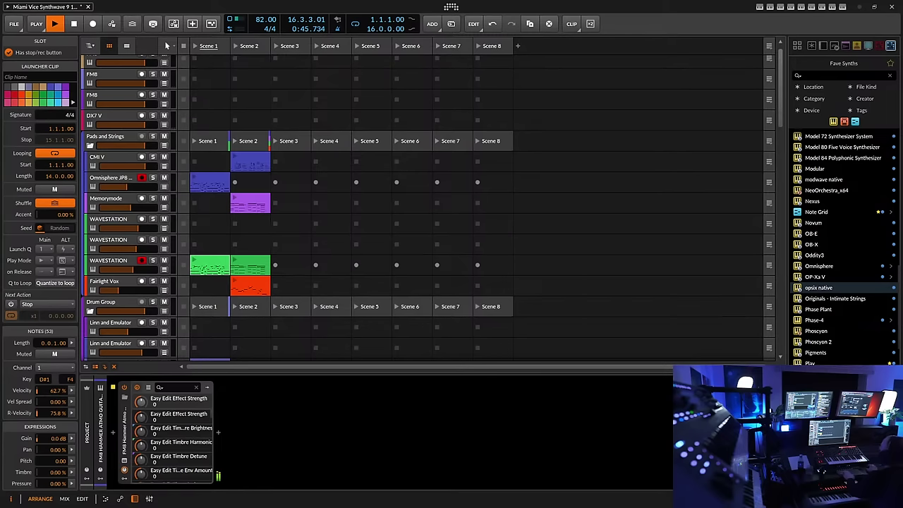
left_click(197, 48)
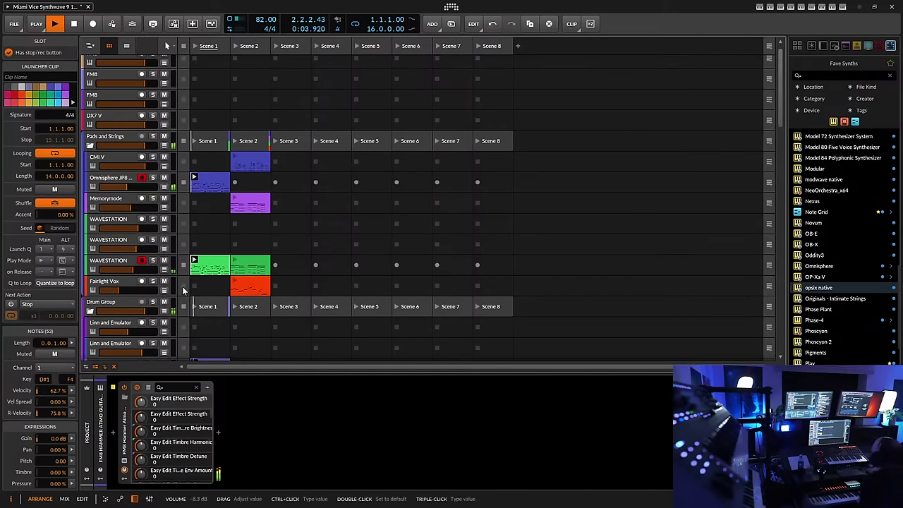
Move the SA Mono Poly clip in the Basses group from Scene 1 to Scene 2 and stop playback
scroll(181, 284, "up", 6)
scroll(181, 281, "up", 4)
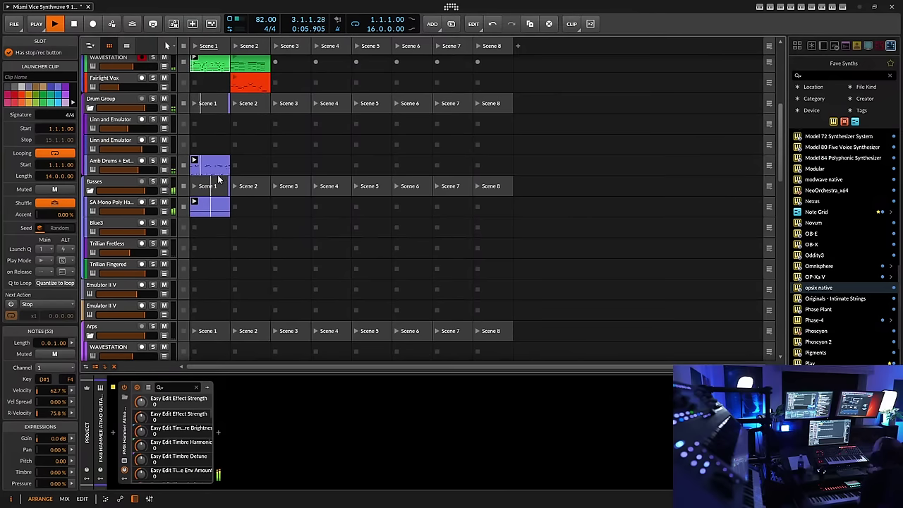
left_click(207, 205)
left_click_drag(207, 205, 248, 205)
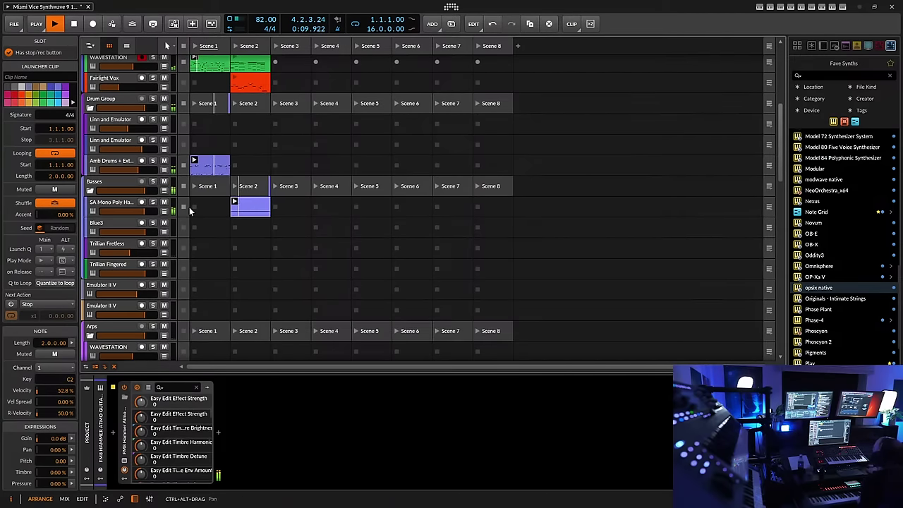
scroll(209, 261, "down", 10)
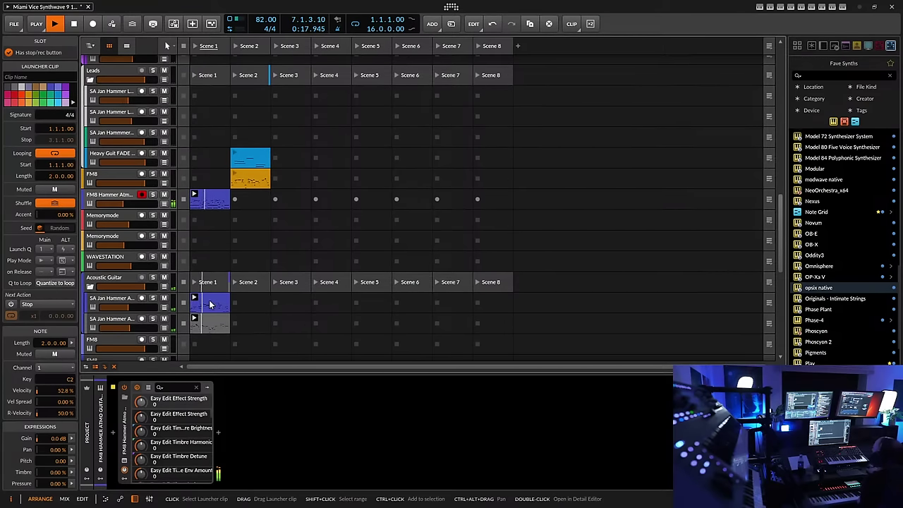
scroll(204, 255, "down", 8)
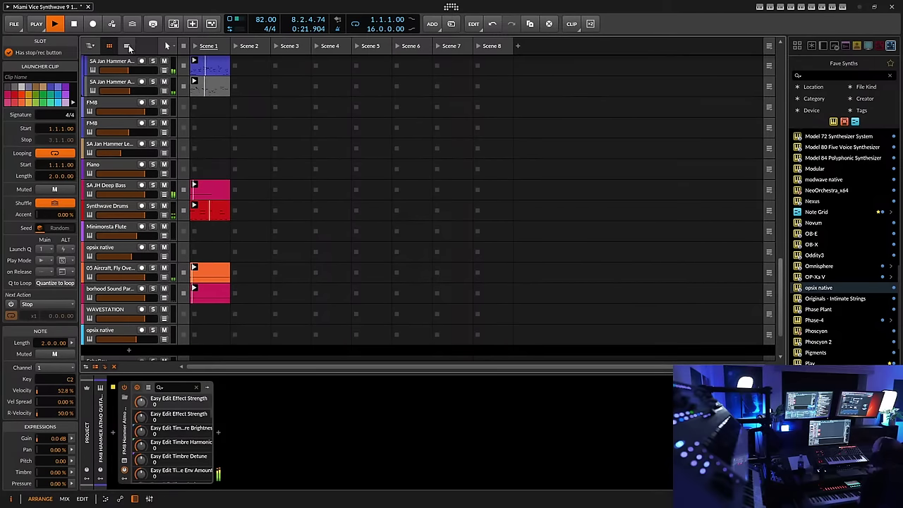
left_click(82, 28)
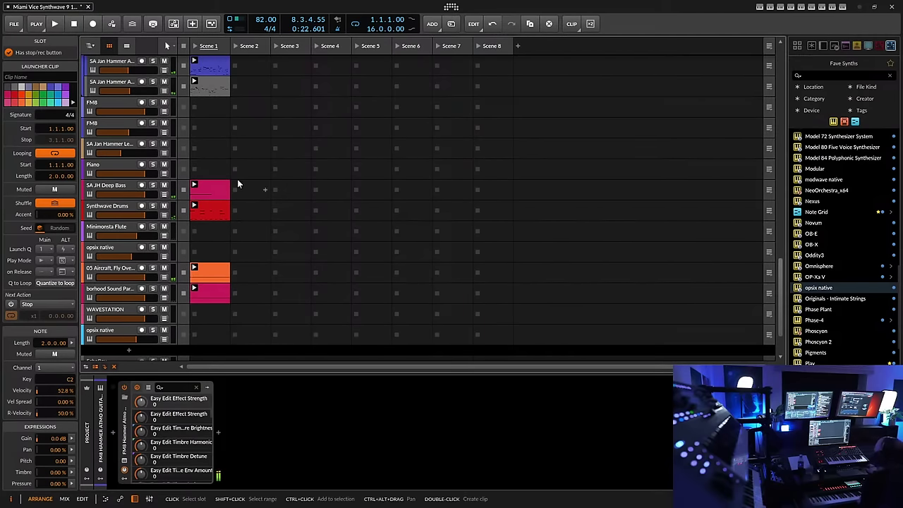
Select the first SA Jan Hammer track in the Acoustic Guitar group, and return to the FM8 Hammer Atmo Guitar track
scroll(229, 176, "up", 2)
left_click(145, 130)
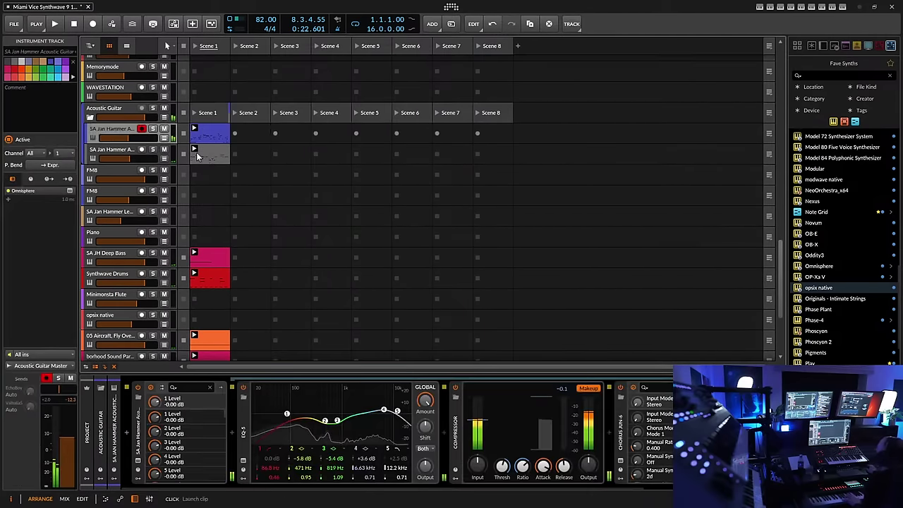
scroll(220, 176, "up", 3)
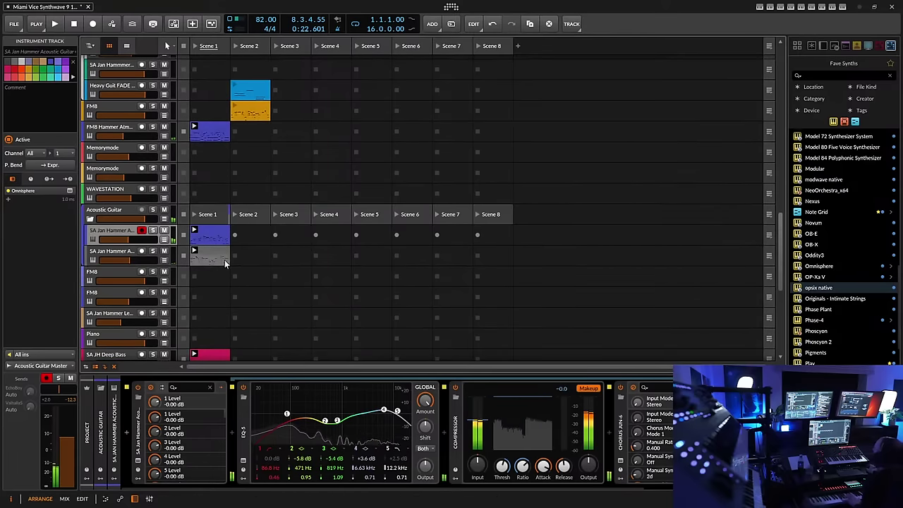
left_click(209, 132)
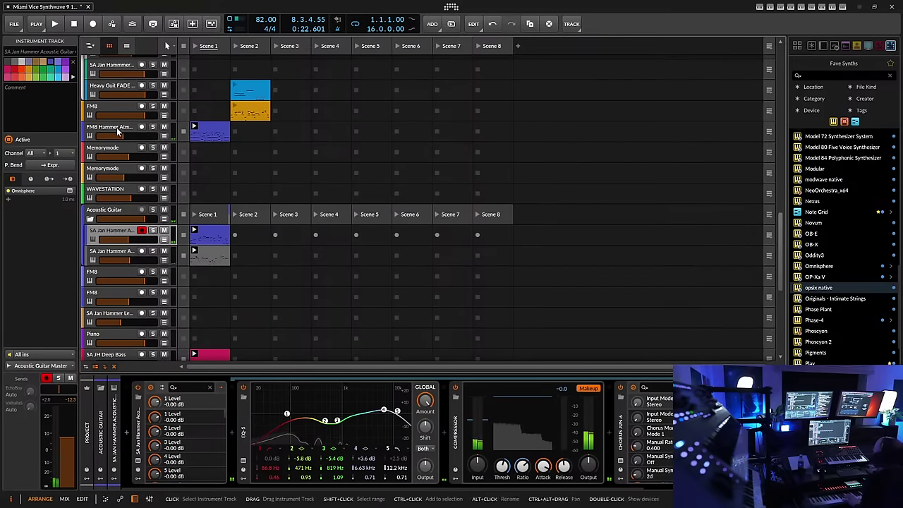
Move both SA Jan Hammer clips in the Acoustic Guitar group from Scene 1 to Scene 2
left_click(211, 235)
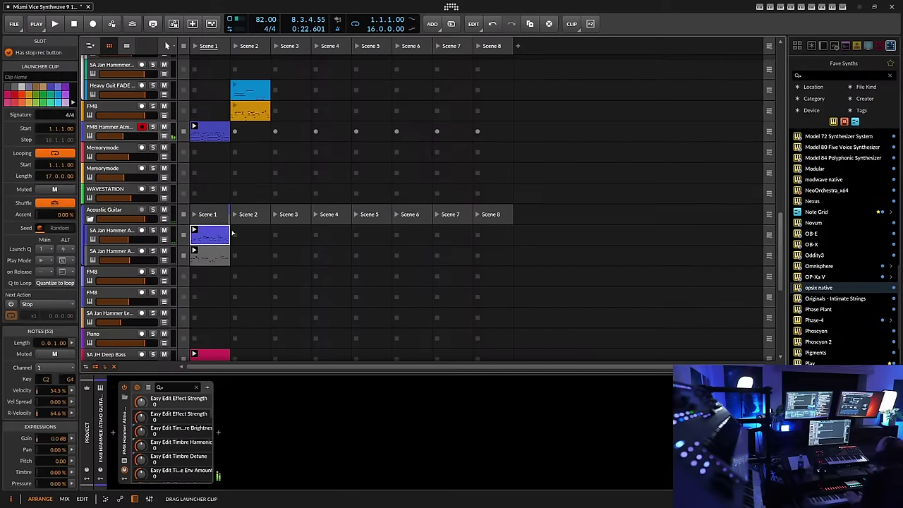
left_click_drag(211, 235, 250, 256)
left_click(228, 255)
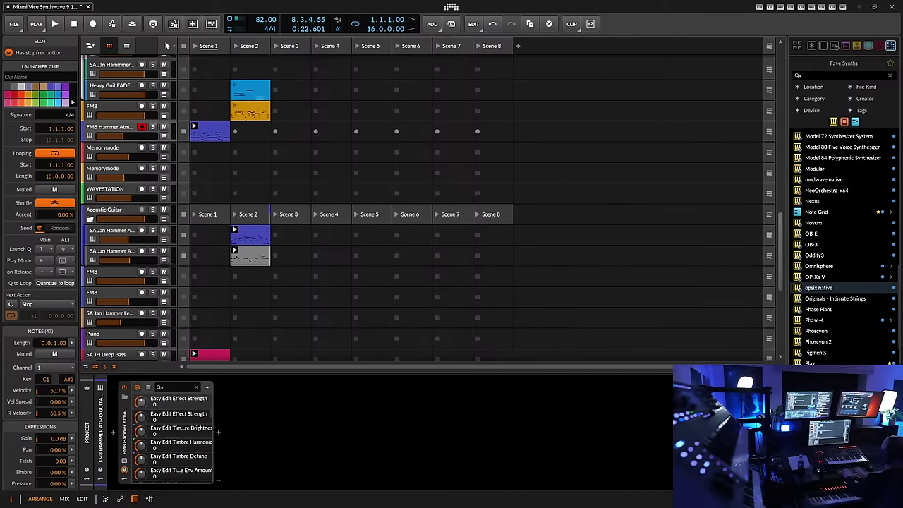
Move the SA JH Deep Bass, Synthwave Drums, 05 Aircraft and neighborhood sound clips from Scene 1 to Scene 2
scroll(215, 296, "down", 4)
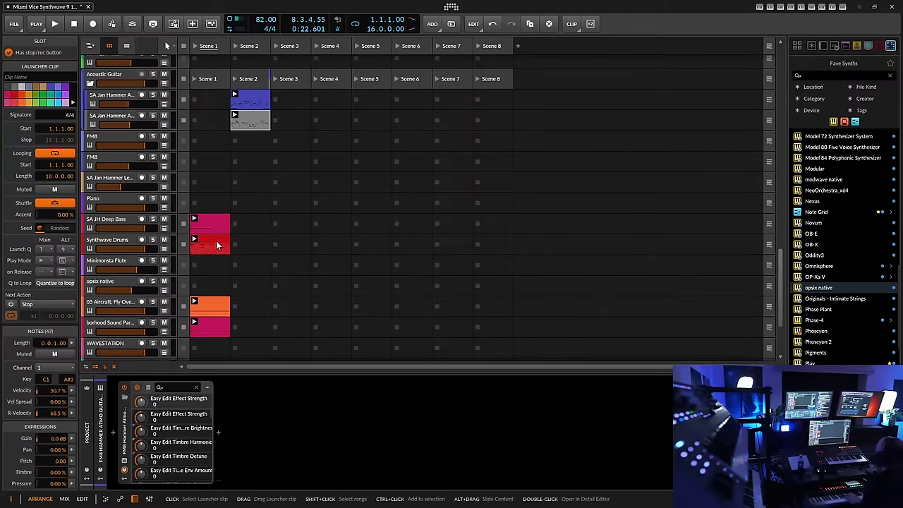
left_click_drag(211, 224, 246, 248)
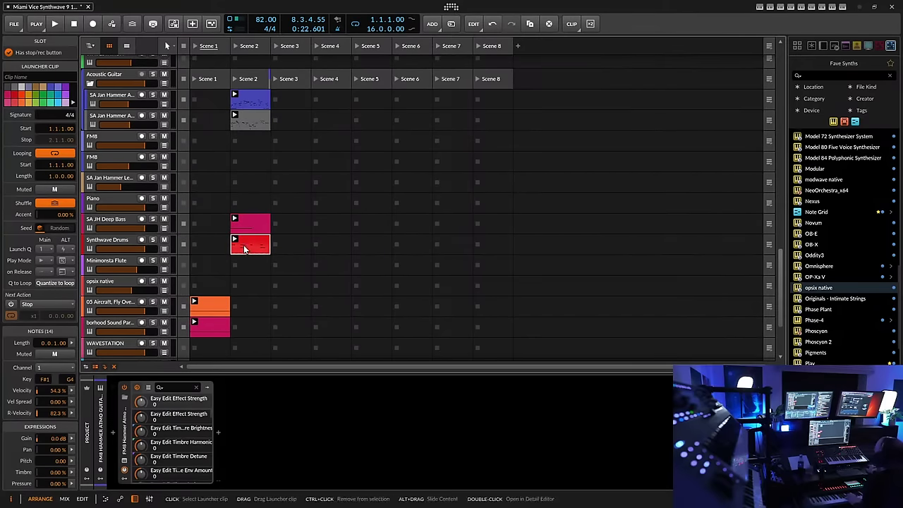
left_click_drag(215, 307, 250, 322)
scroll(209, 276, "down", 3)
Move the Amb Drums clip in the Drum Group from Scene 1 to Scene 2
scroll(211, 252, "up", 6)
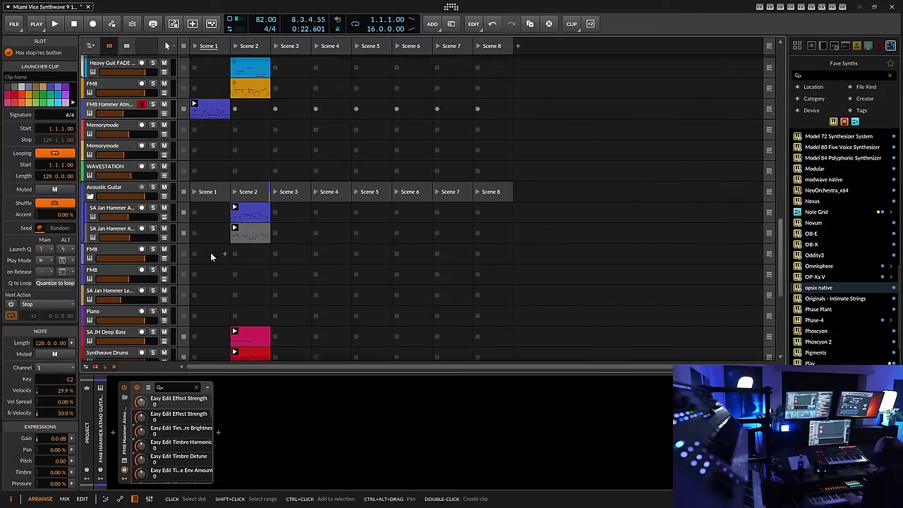
scroll(211, 255, "up", 5)
scroll(214, 247, "up", 3)
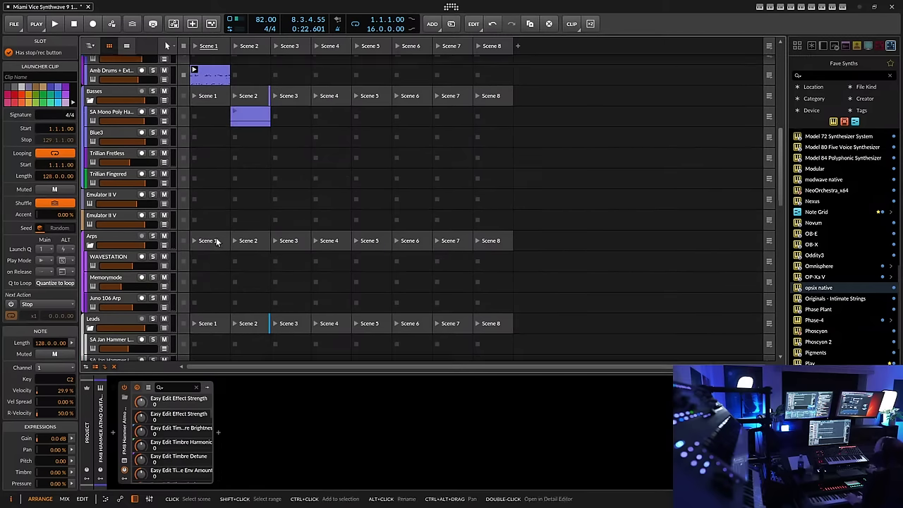
scroll(214, 268, "up", 6)
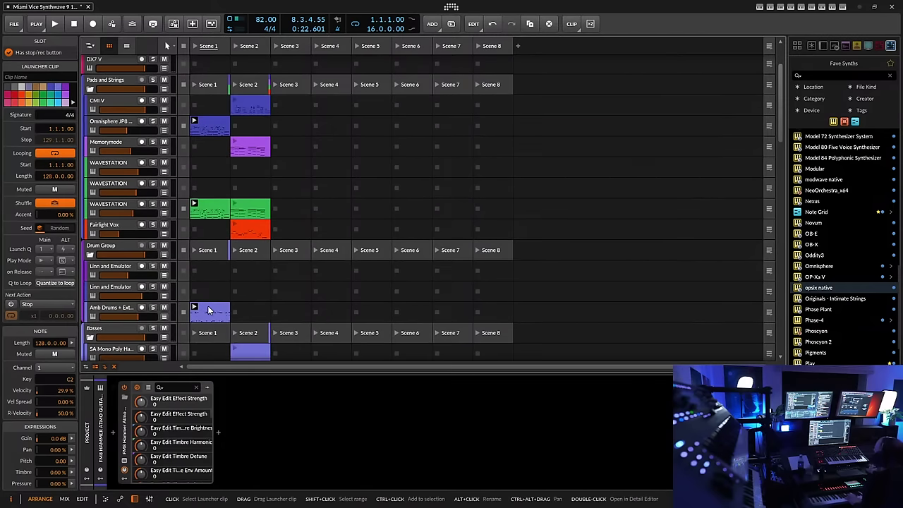
left_click_drag(208, 310, 243, 311)
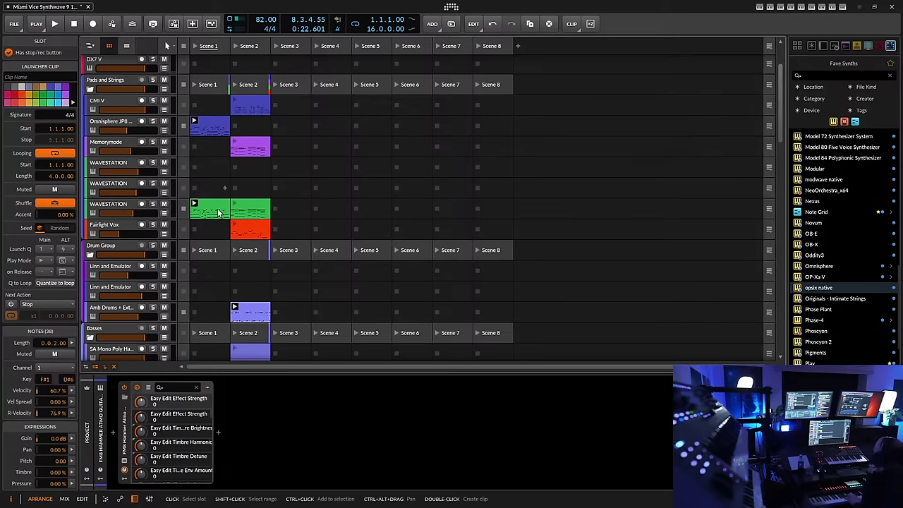
Start playback of the remaining Scene 1 clips and raise the tempo to 87 BPM
scroll(217, 255, "up", 2)
key("space")
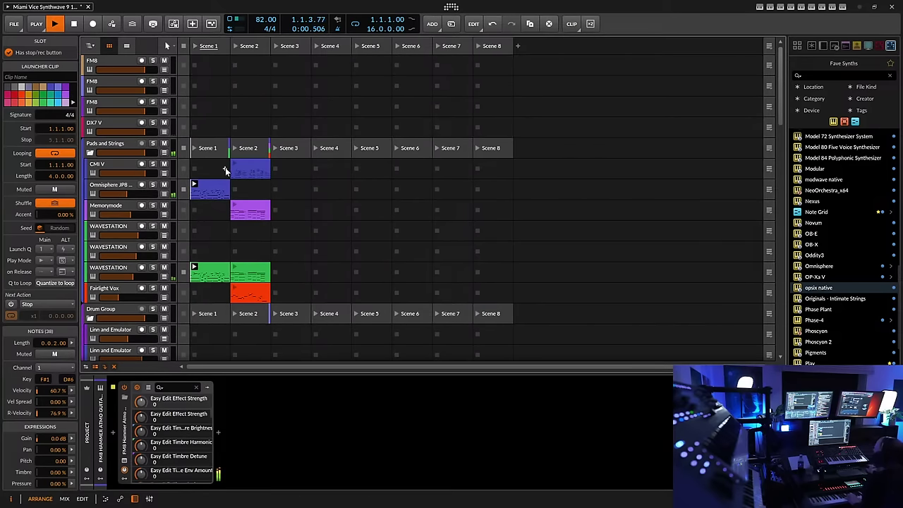
scroll(219, 201, "down", 10)
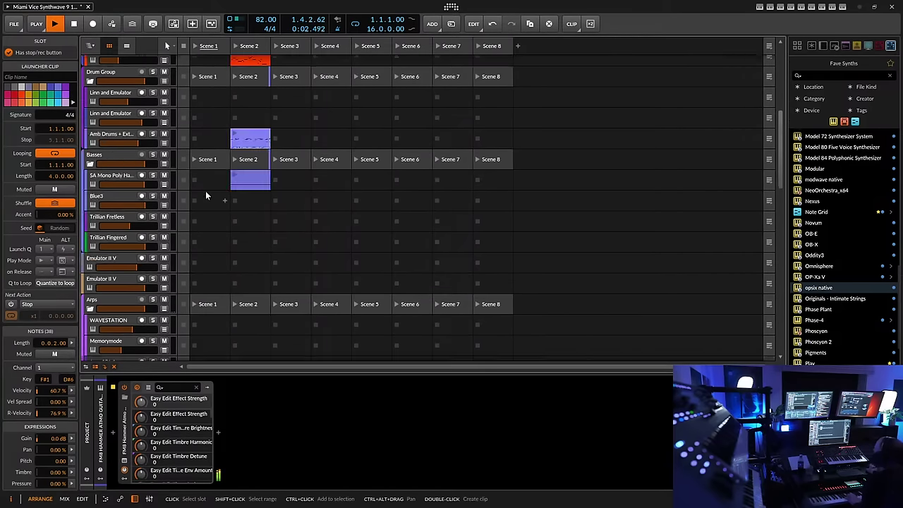
scroll(261, 237, "down", 5)
scroll(253, 237, "up", 10)
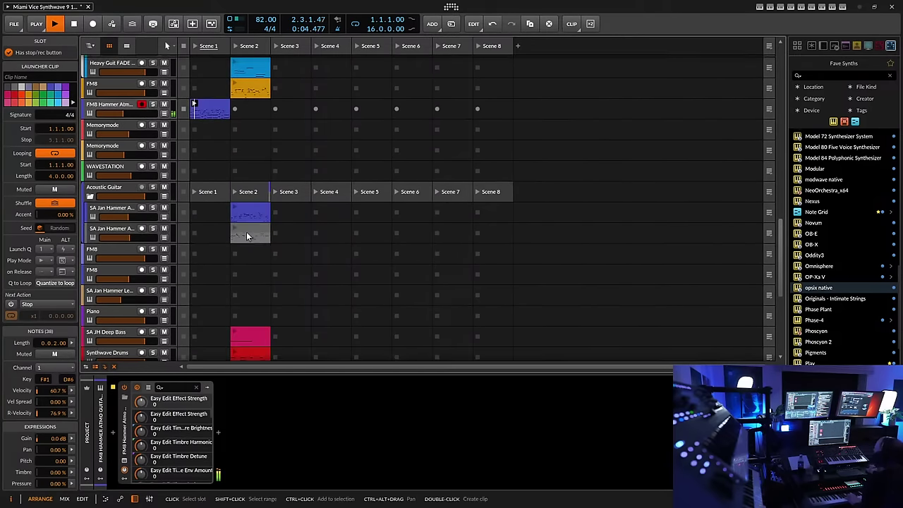
left_click_drag(264, 32, 264, 22)
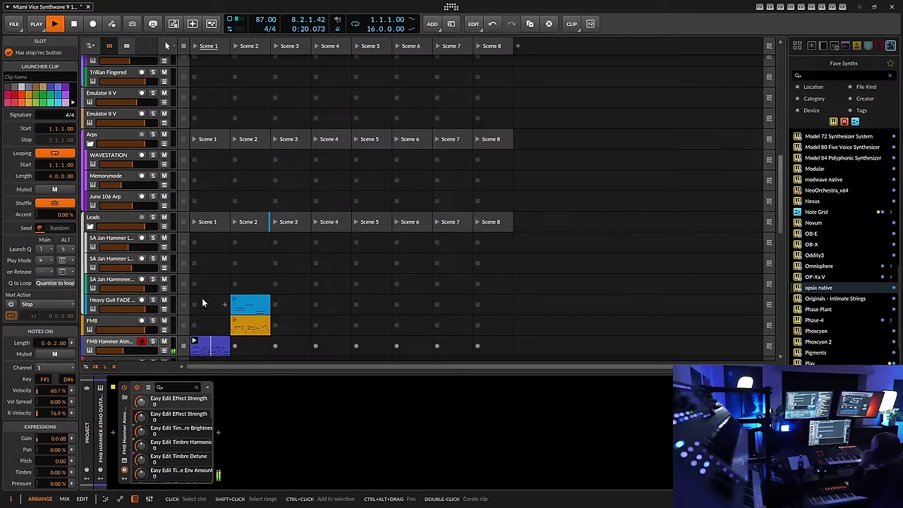
Select the Trillian Fretless track in the Basses group and raise its volume slightly
scroll(155, 275, "up", 5)
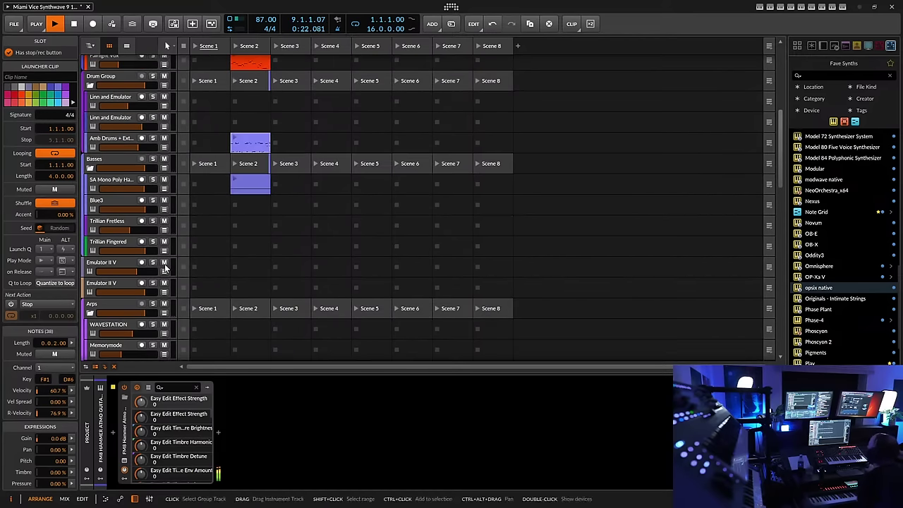
left_click(114, 224)
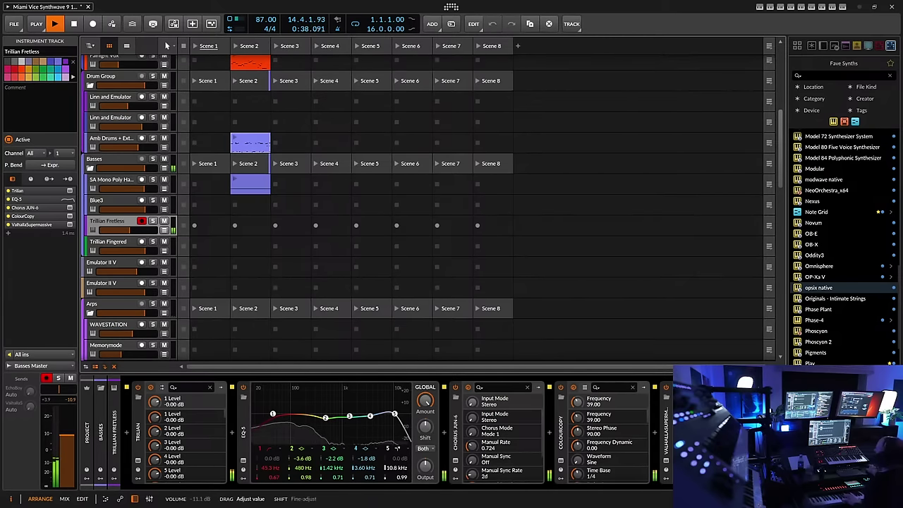
left_click_drag(65, 445, 65, 443)
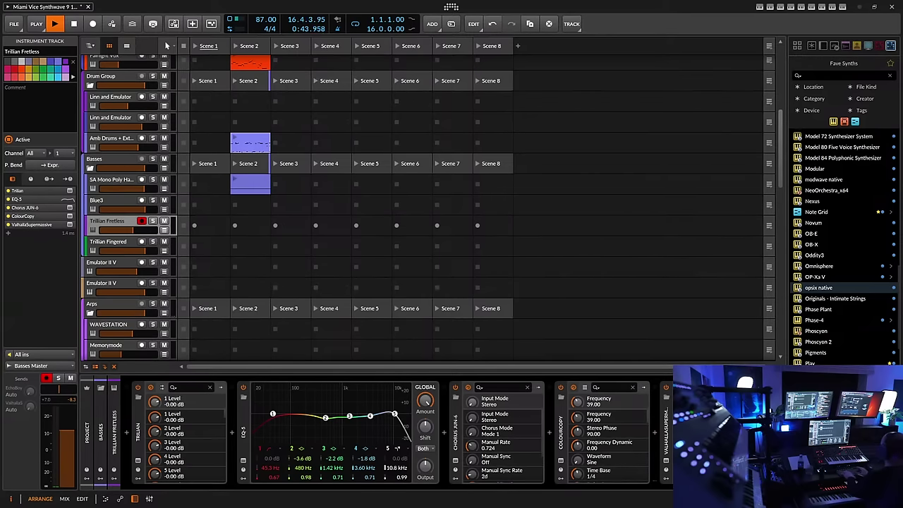
Select the Piano track and open its Kontakt 7 instrument to play The Maverick, and close the plug-in window
scroll(122, 277, "down", 10)
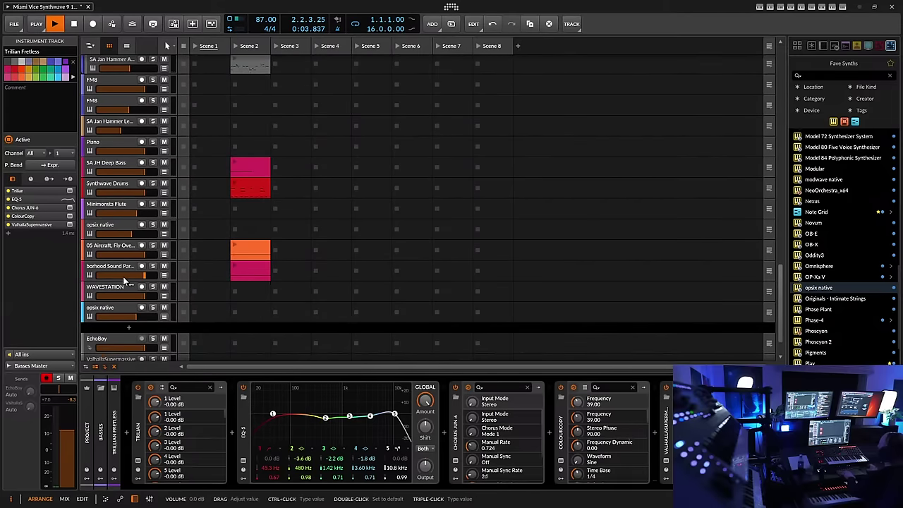
left_click(112, 149)
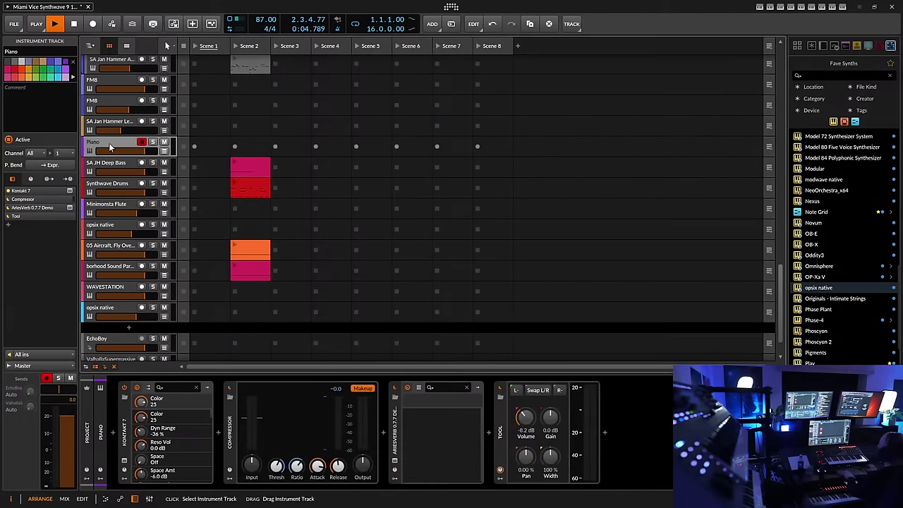
left_click(126, 462)
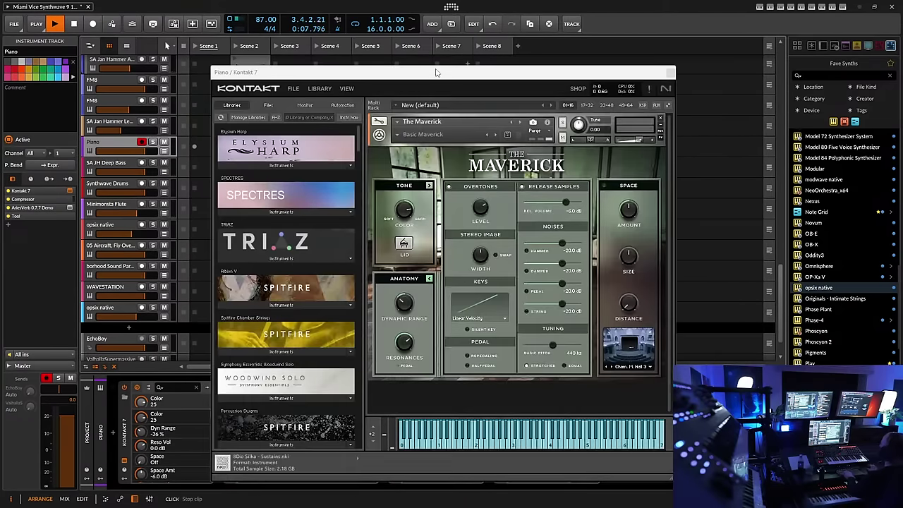
left_click_drag(243, 72, 178, 45)
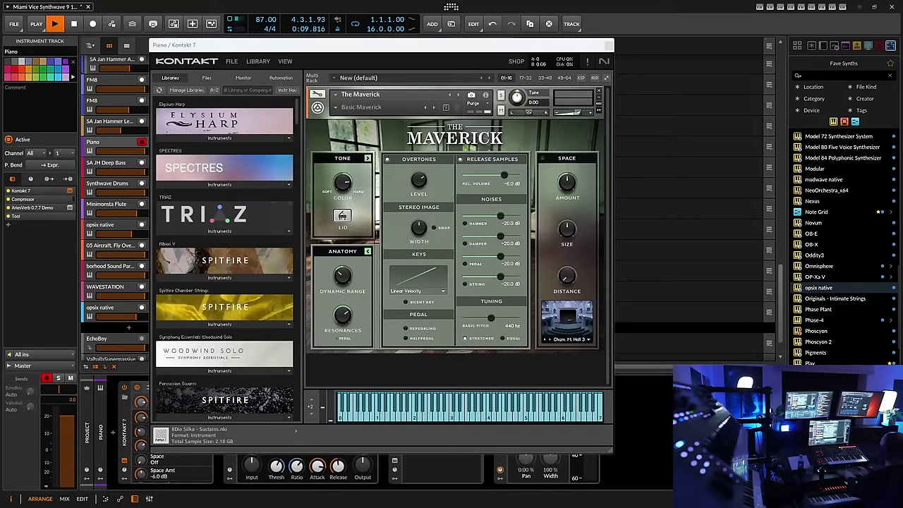
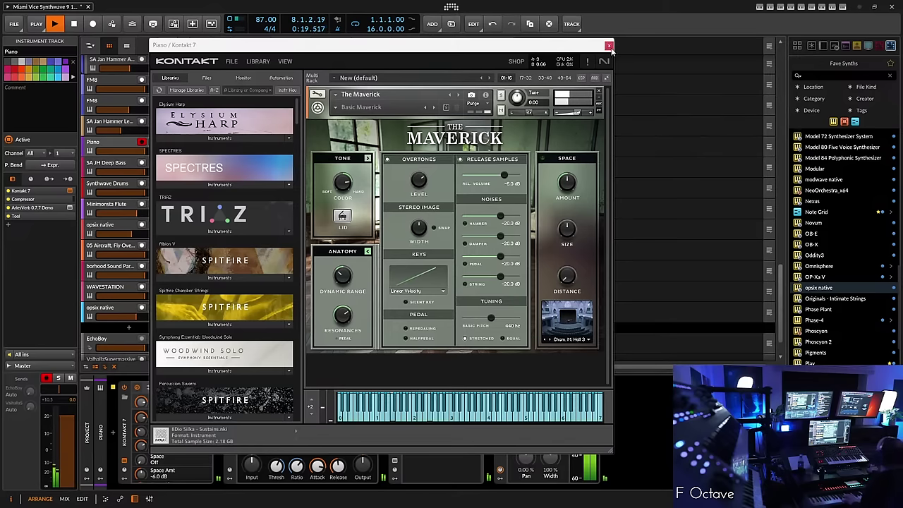
left_click(609, 45)
scroll(162, 222, "up", 10)
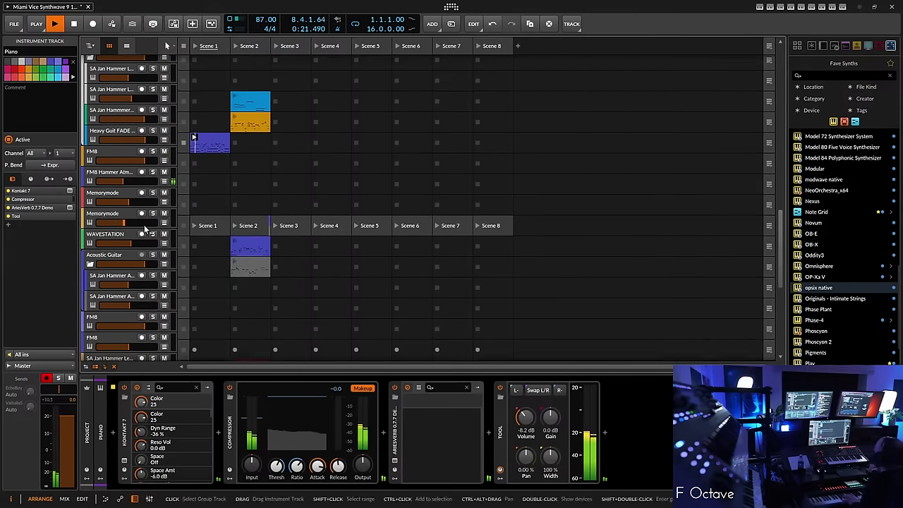
scroll(144, 230, "up", 2)
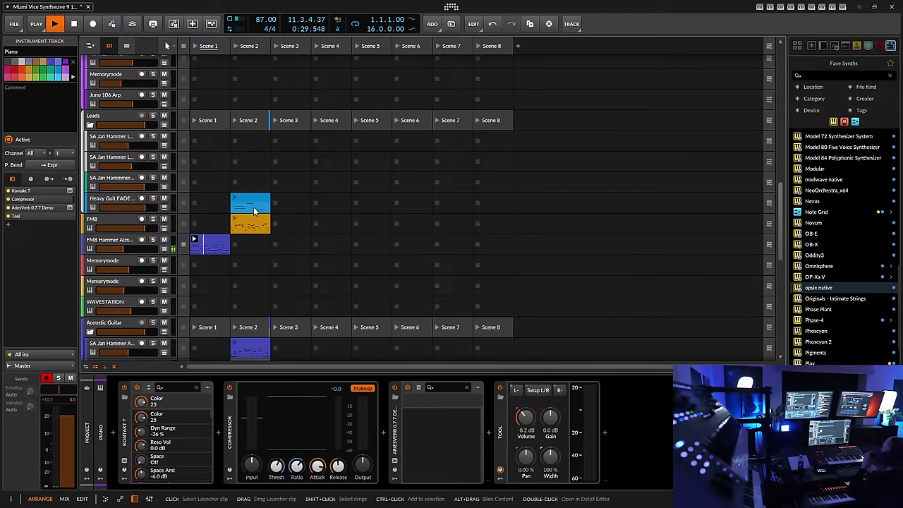
left_click(215, 244)
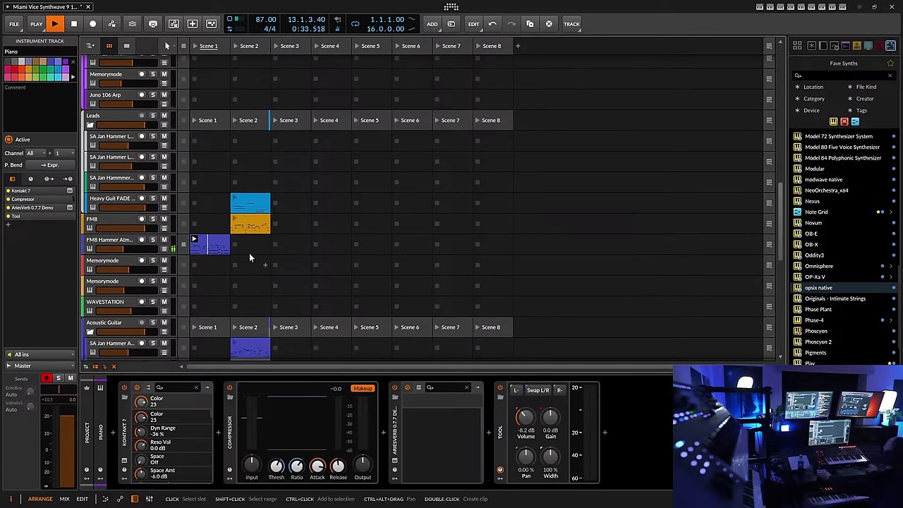
Stop the FM8 Hammer, Omnisphere and Wavestation clips playing in Scene 1
left_click(184, 249)
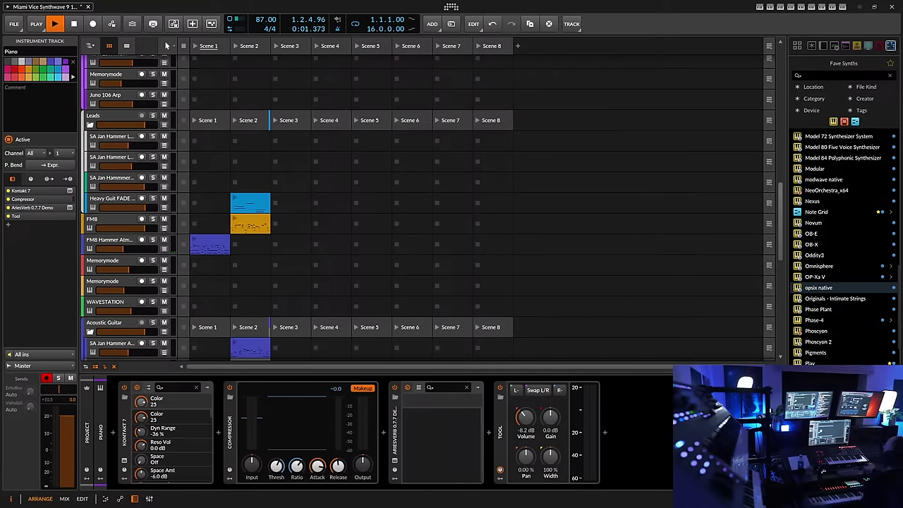
scroll(205, 297, "down", 5)
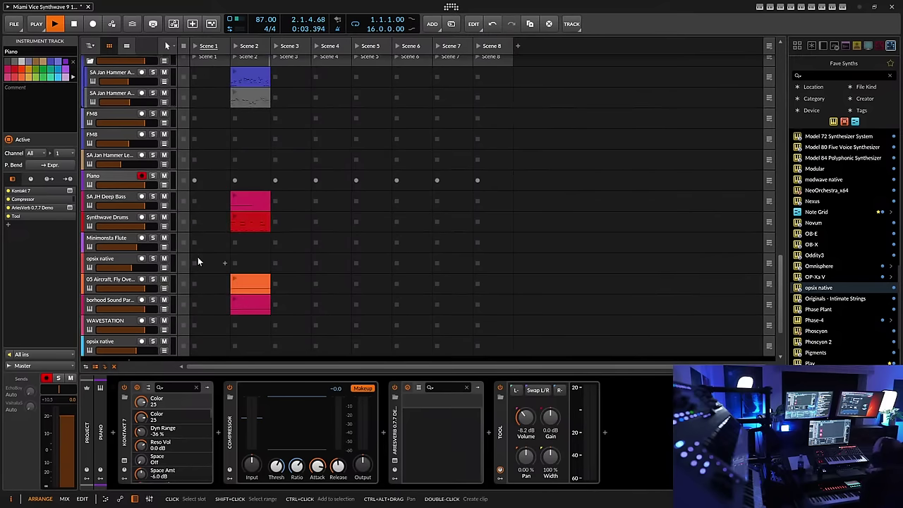
scroll(195, 219, "up", 10)
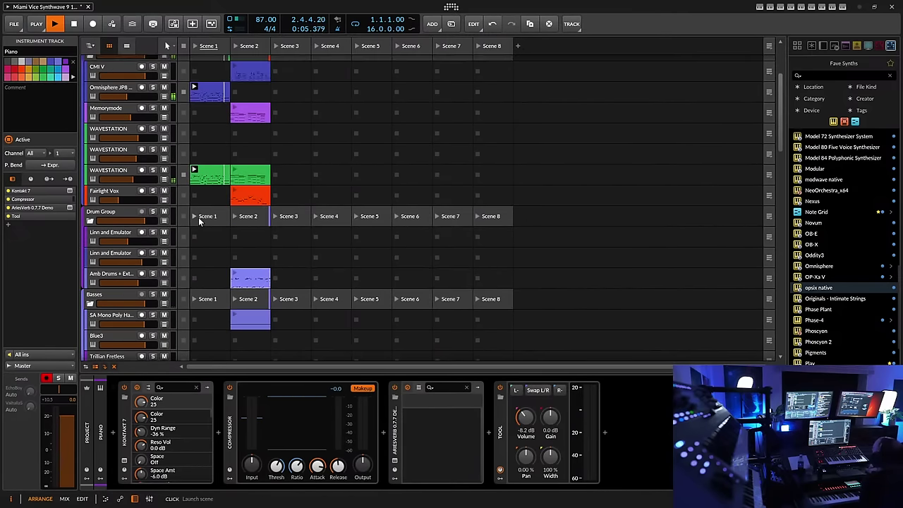
scroll(198, 218, "up", 3)
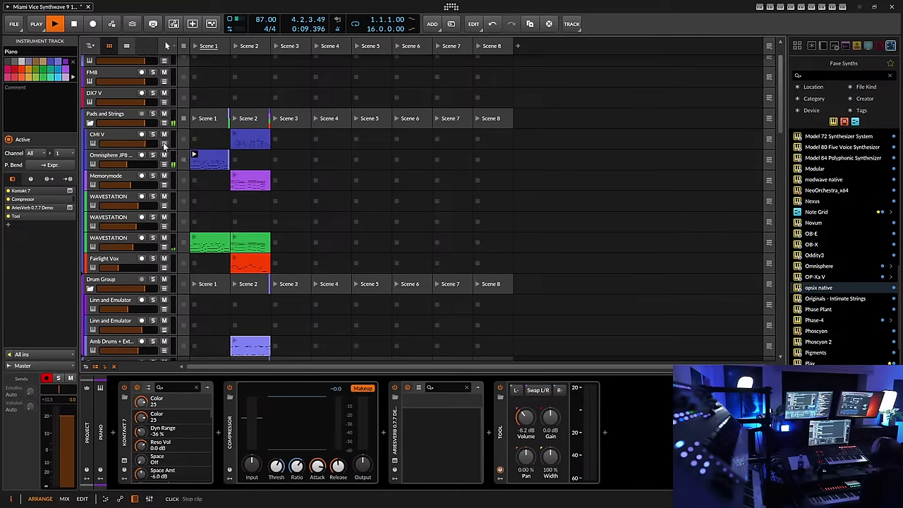
Record a new pad part into Scene 1 on the first WAVESTATION track in Pads and Strings and loop it
left_click(111, 198)
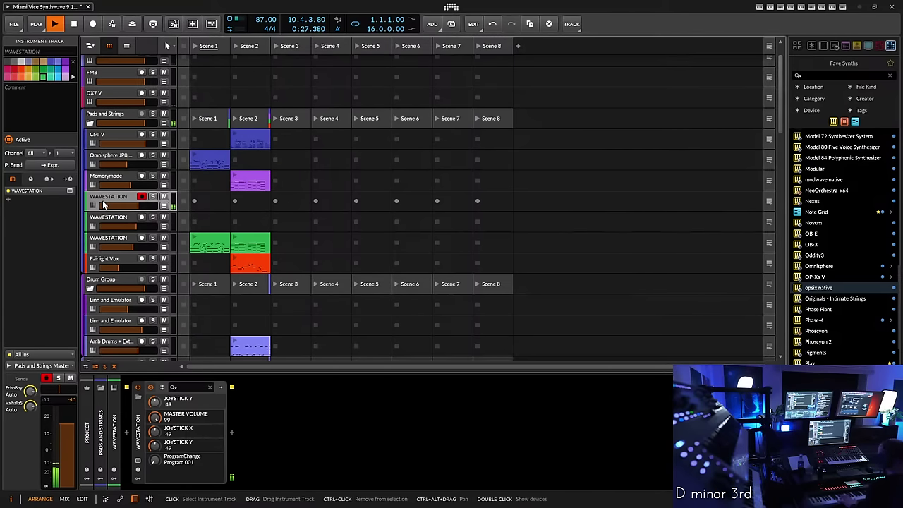
left_click(195, 201)
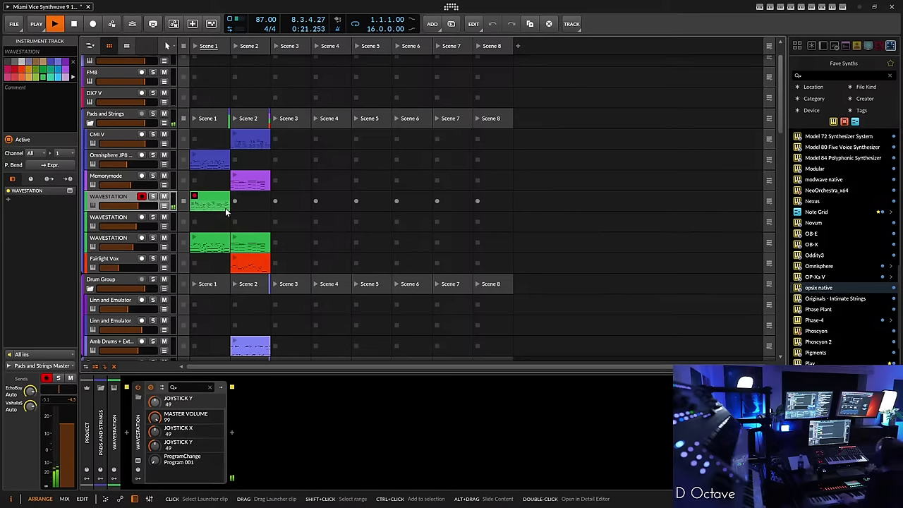
left_click(195, 199)
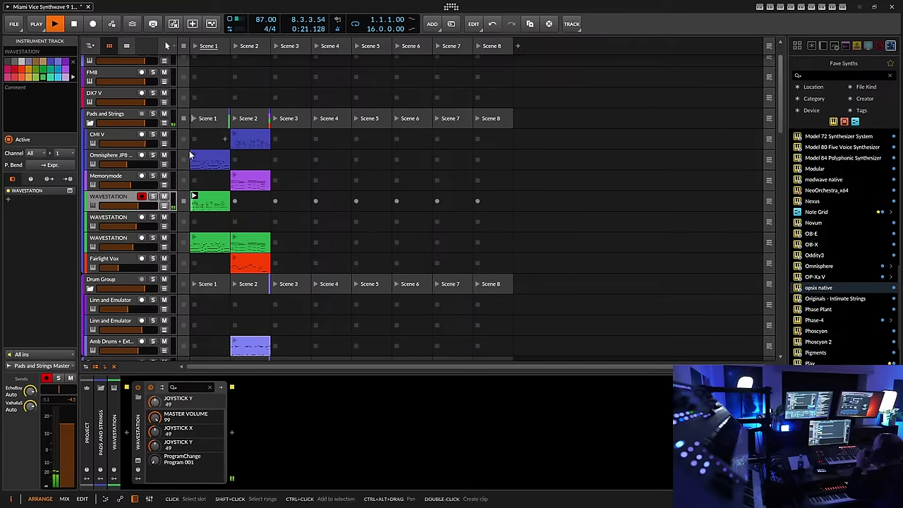
Audition the first two FM8 tracks above the Pads and Strings group over the looping Wavestation clip
scroll(161, 162, "up", 1)
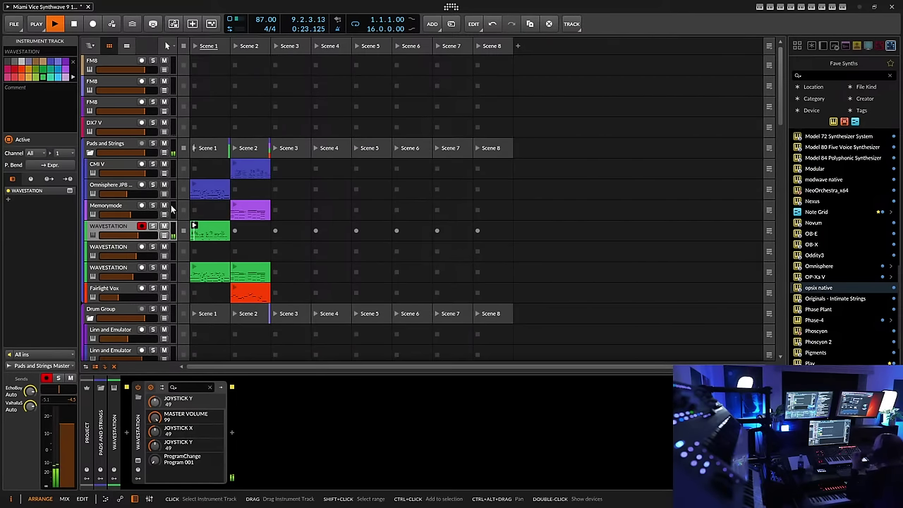
left_click(117, 63)
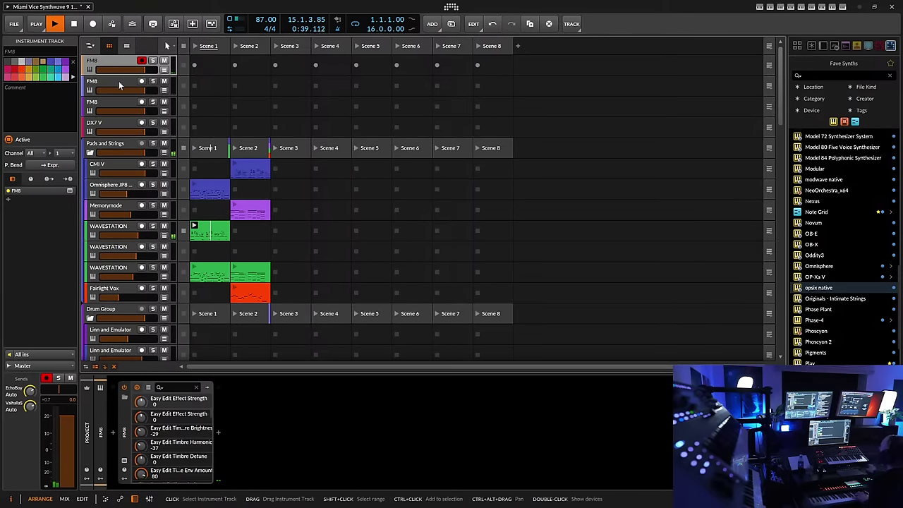
left_click(126, 86)
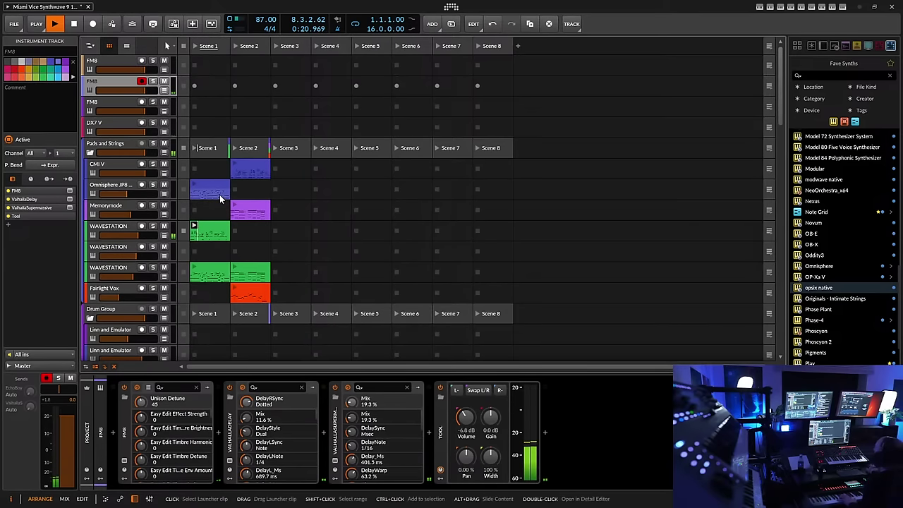
Move the Omnisphere JP8 clip from Scene 1 to Scene 2 and save the project as Miami Vice Synthwave 9 12 23 v8
left_click_drag(206, 191, 245, 193)
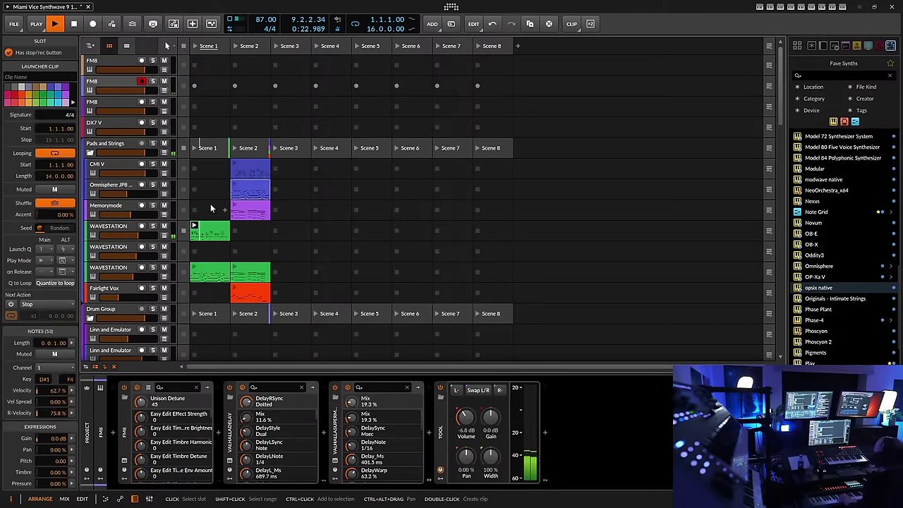
left_click(14, 26)
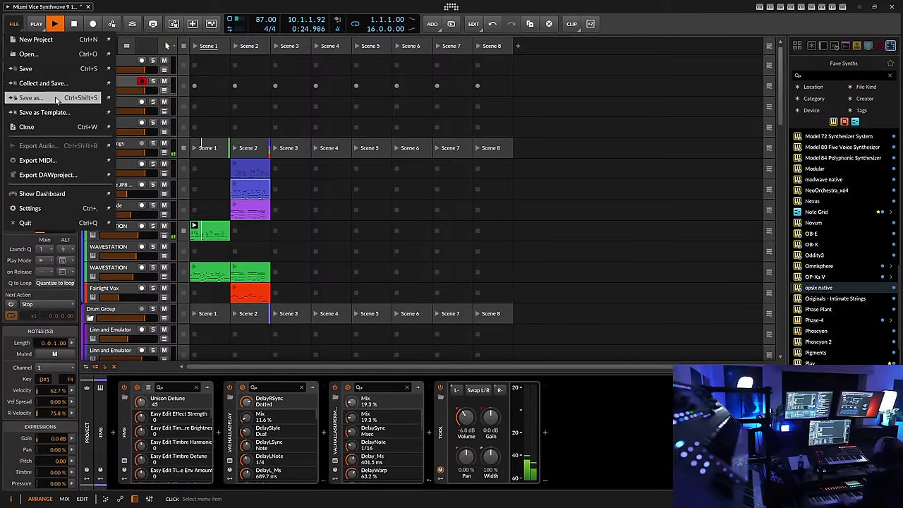
left_click(29, 98)
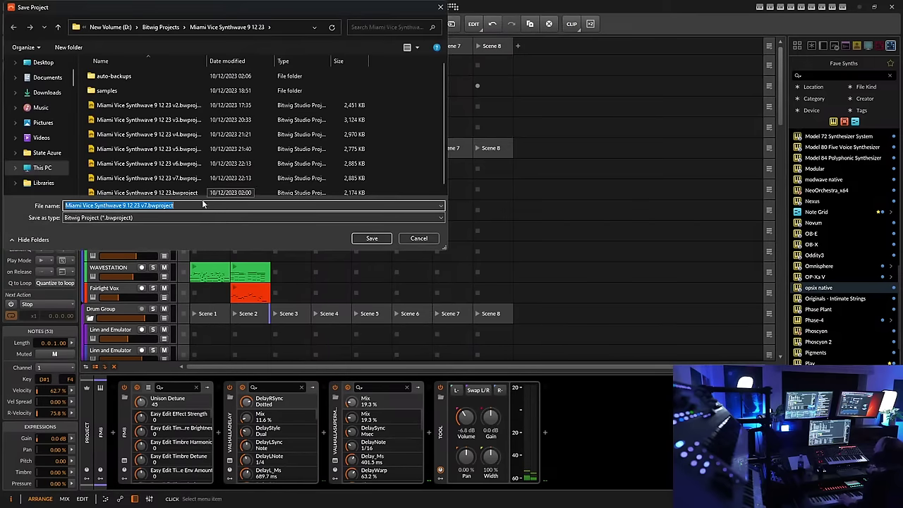
left_click(146, 205)
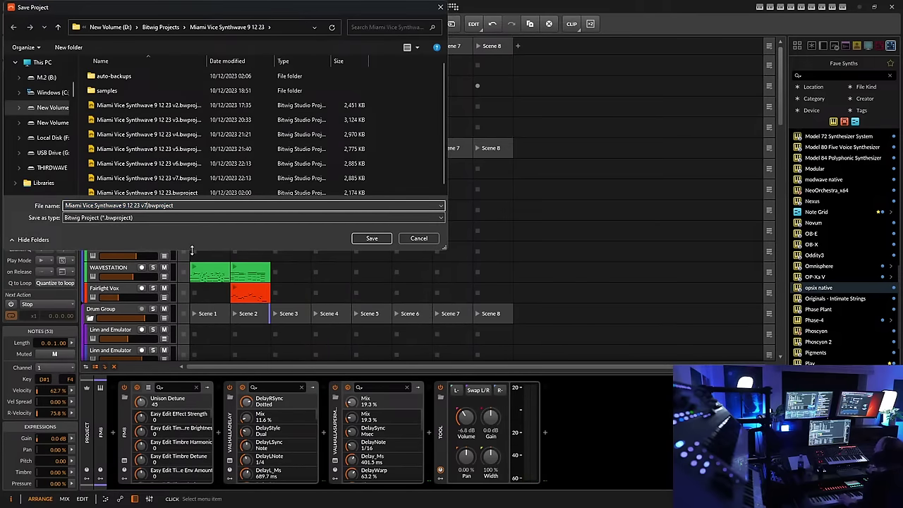
key("BackSpace")
type("8")
left_click(376, 240)
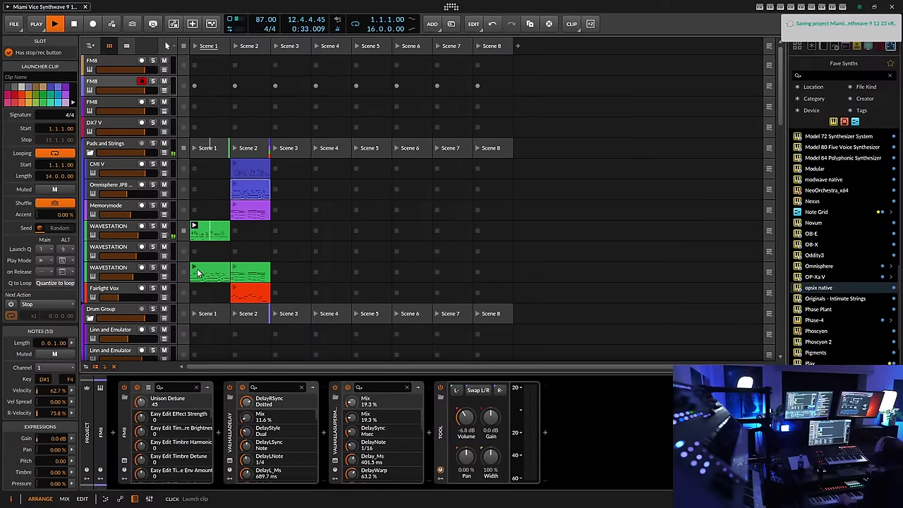
Move the third WAVESTATION track's Scene 1 clip to Scene 3 and record a Fairlight Vox part into Scene 1
left_click_drag(197, 273, 247, 282)
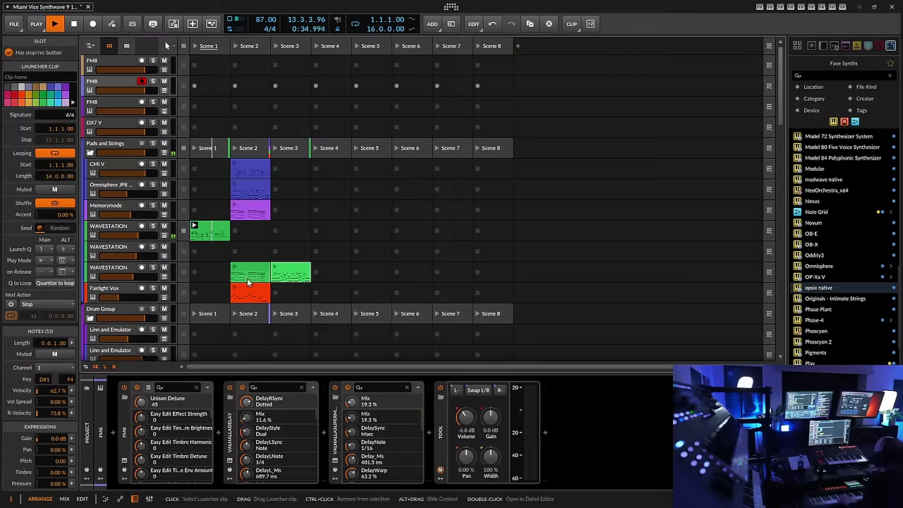
left_click(117, 287)
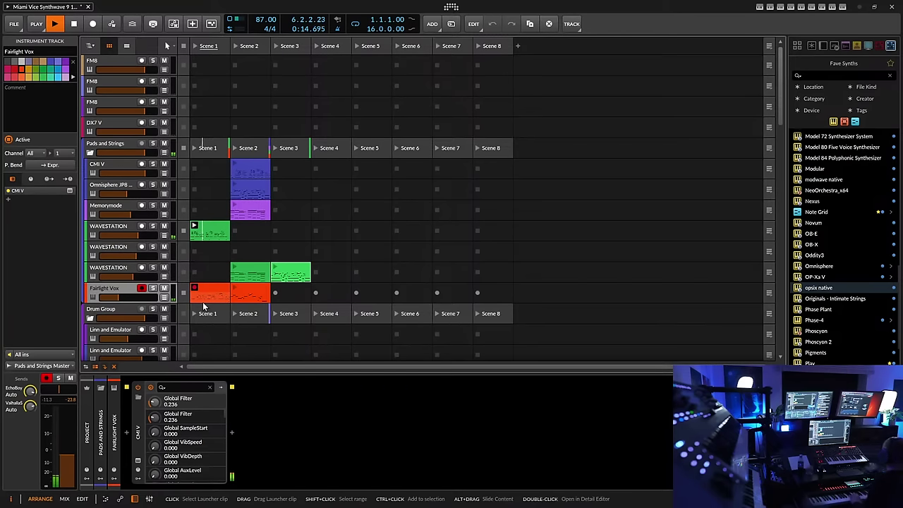
Record a new Omnisphere JP8 Pad part into Scene 1 and let it loop
left_click(120, 188)
left_click(194, 189)
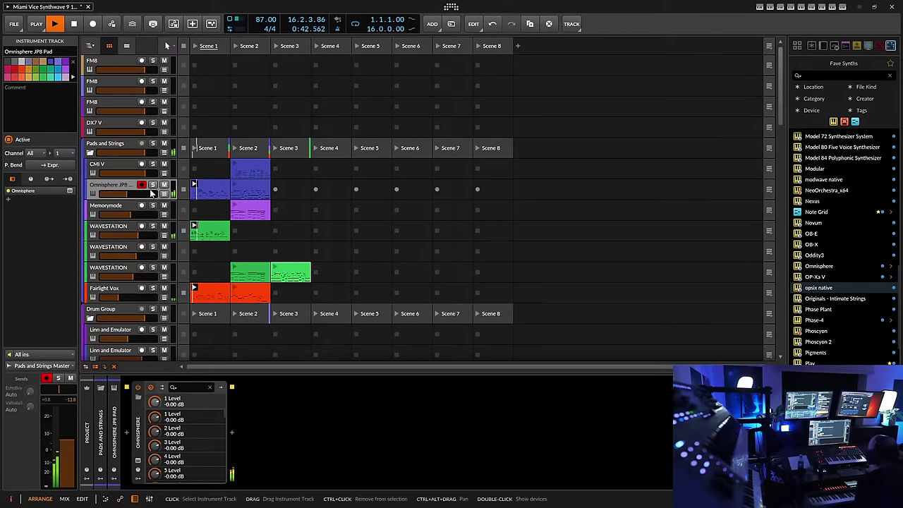
Try the Memorymode track, then record a part into Scene 1 on the second WAVESTATION track and loop it
left_click(124, 209)
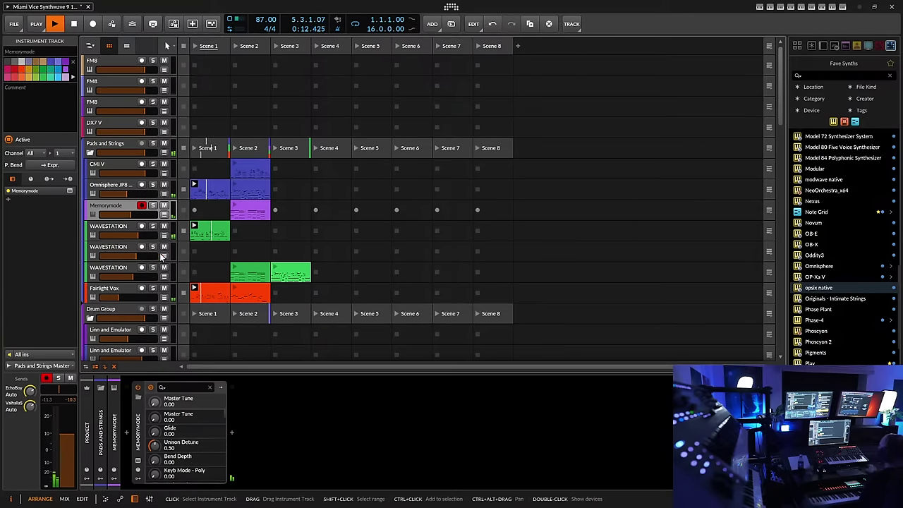
left_click(123, 250)
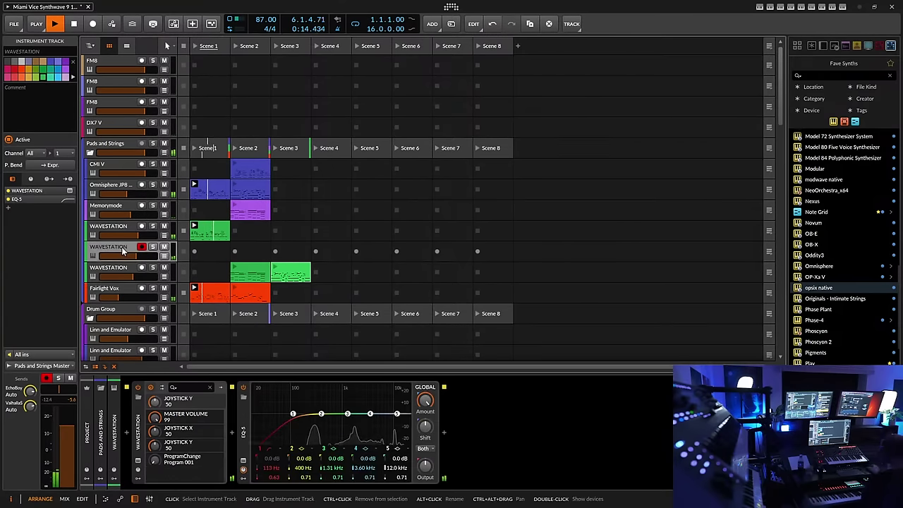
left_click(195, 251)
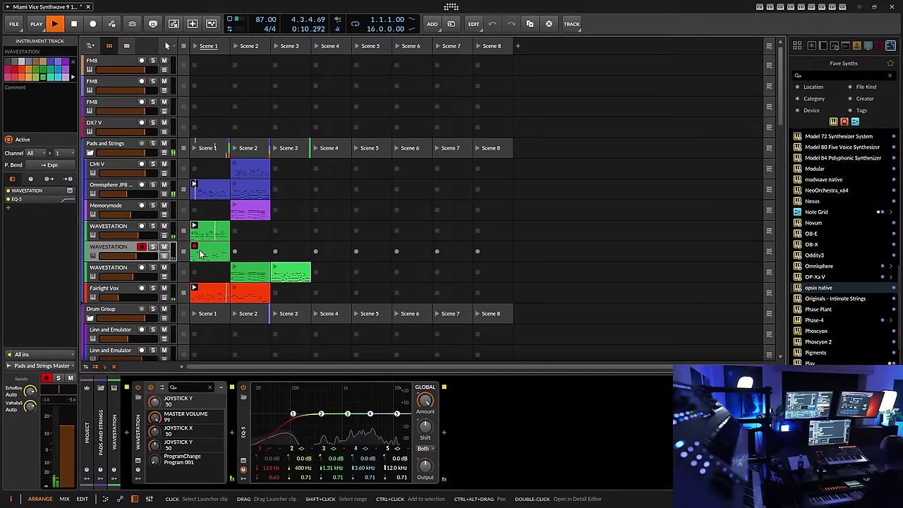
left_click(200, 254)
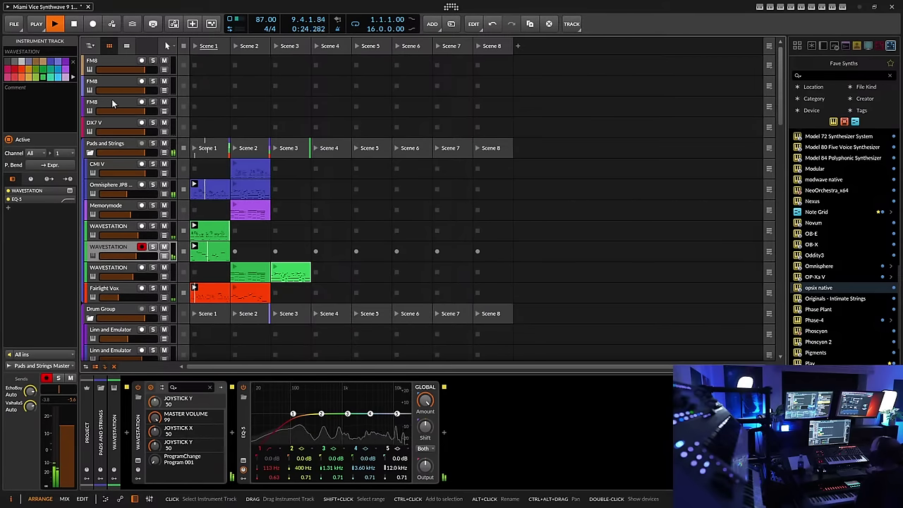
Record a Trillian Fretless bass part into Scene 1 in the Basses group, loop it and save the project
scroll(113, 106, "down", 10)
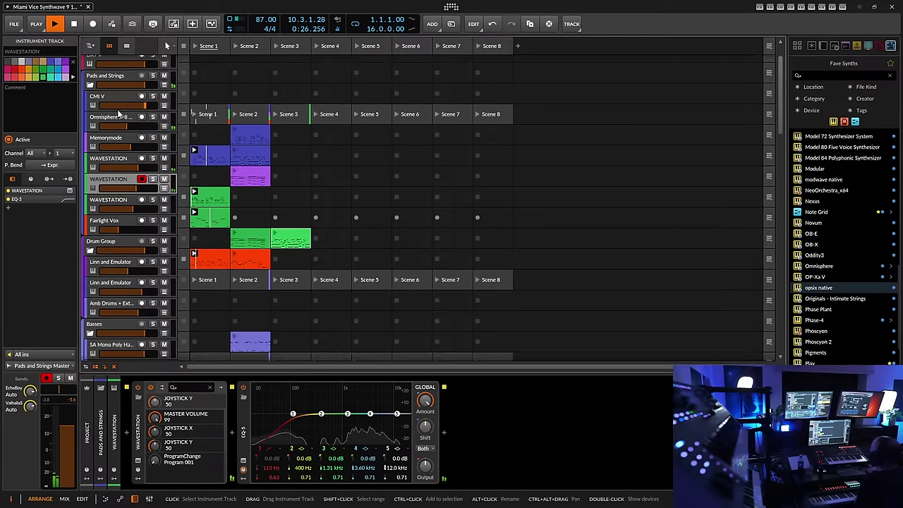
scroll(120, 143, "down", 5)
scroll(120, 141, "up", 9)
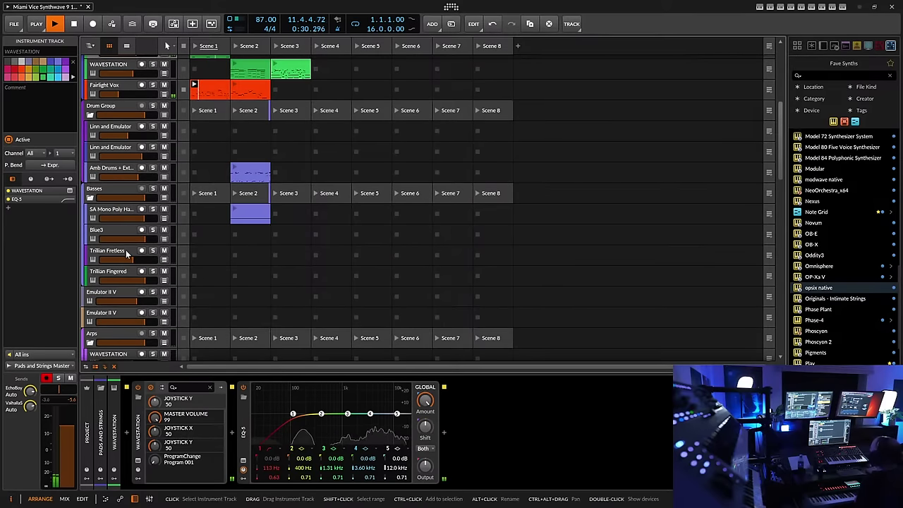
left_click(115, 253)
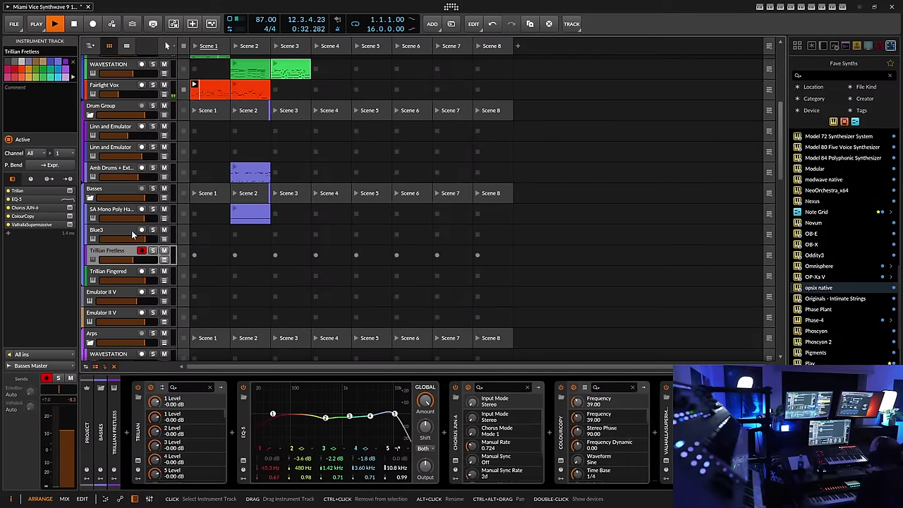
left_click(36, 25)
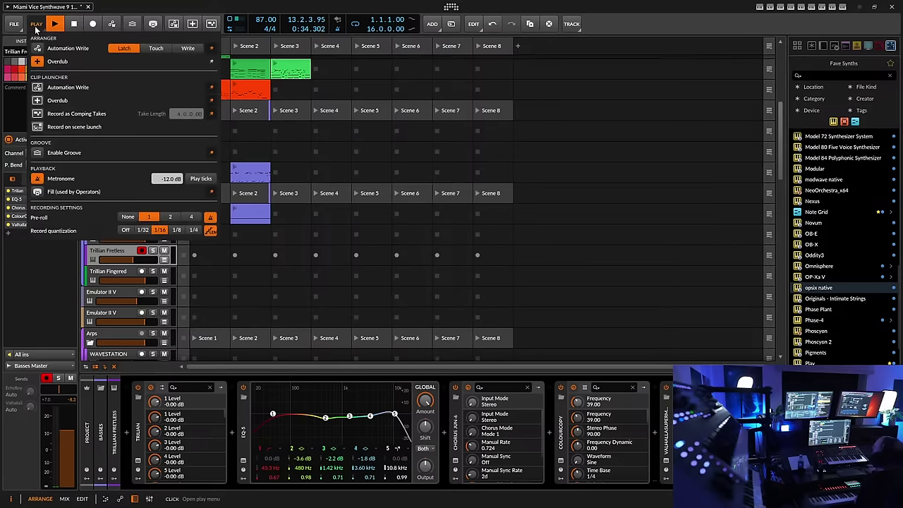
left_click(110, 259)
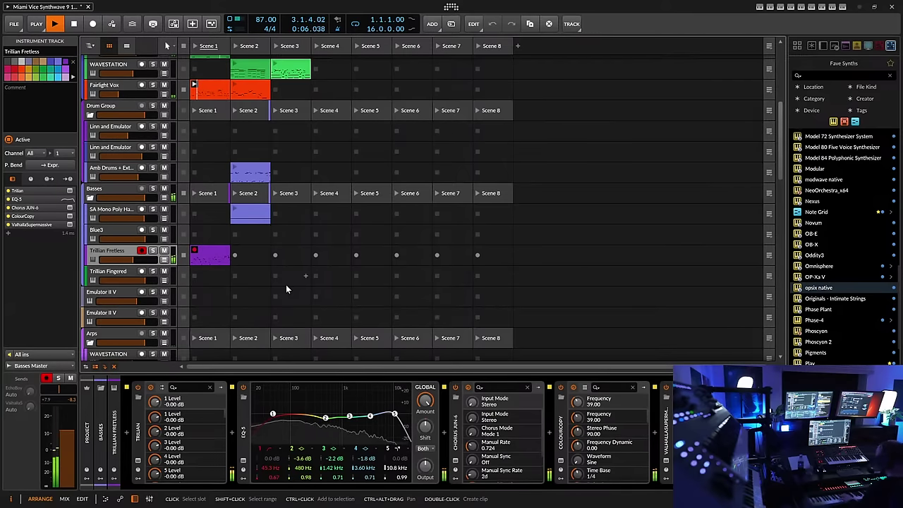
left_click(196, 251)
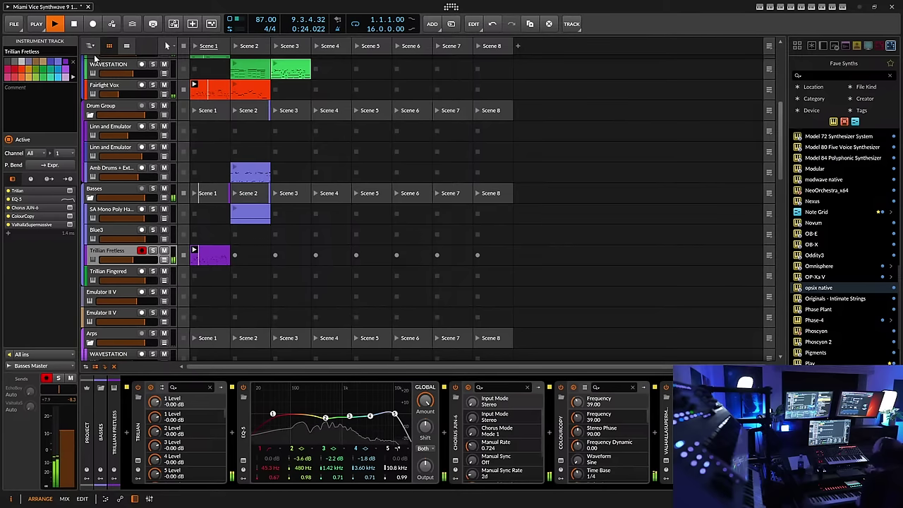
left_click(14, 24)
left_click(30, 68)
Record a part into Scene 1 on the first SA Jan Hammer track in the Acoustic Guitar group and loop it
scroll(148, 254, "down", 5)
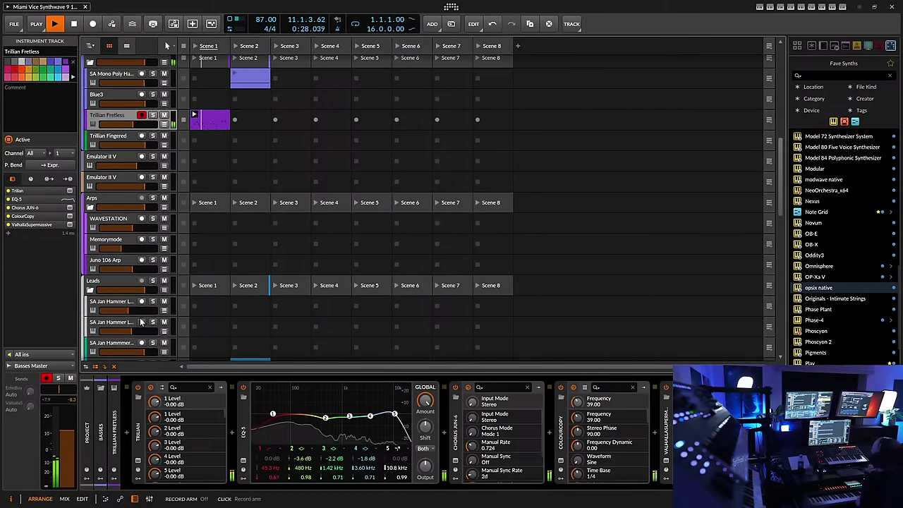
scroll(121, 304, "down", 4)
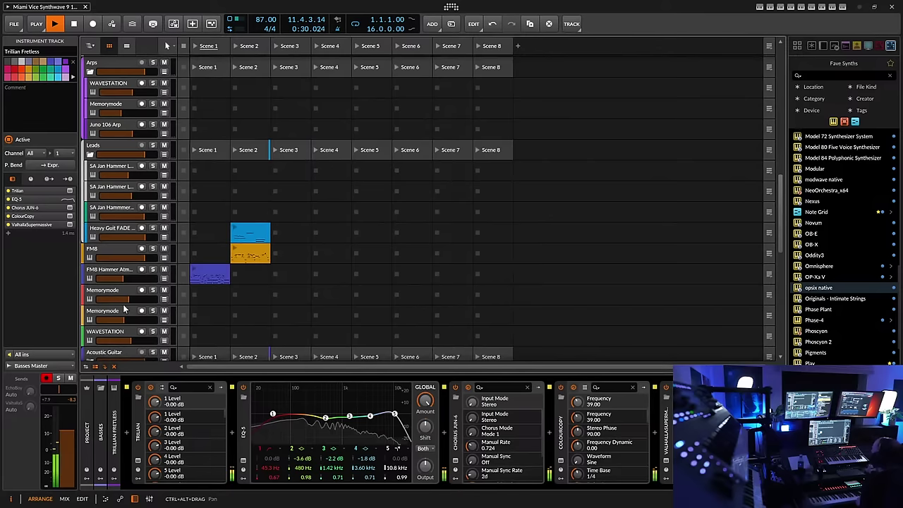
scroll(122, 304, "down", 3)
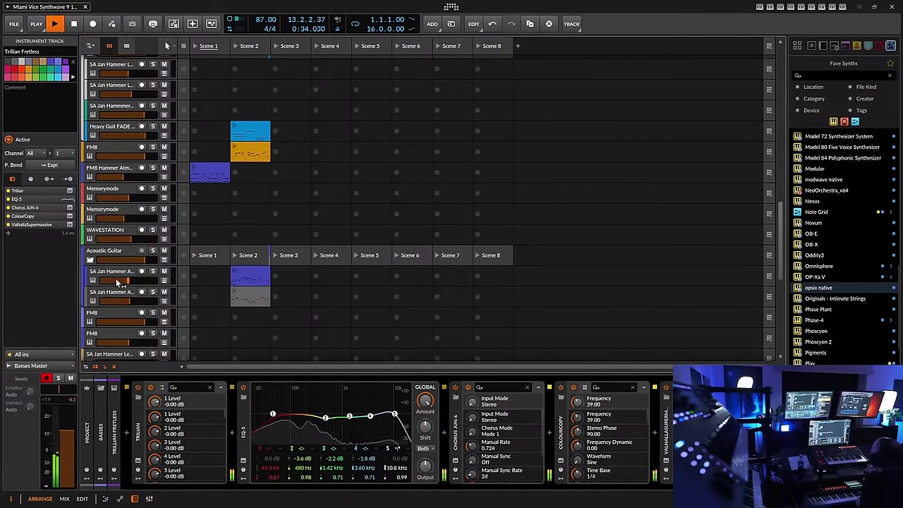
left_click(117, 272)
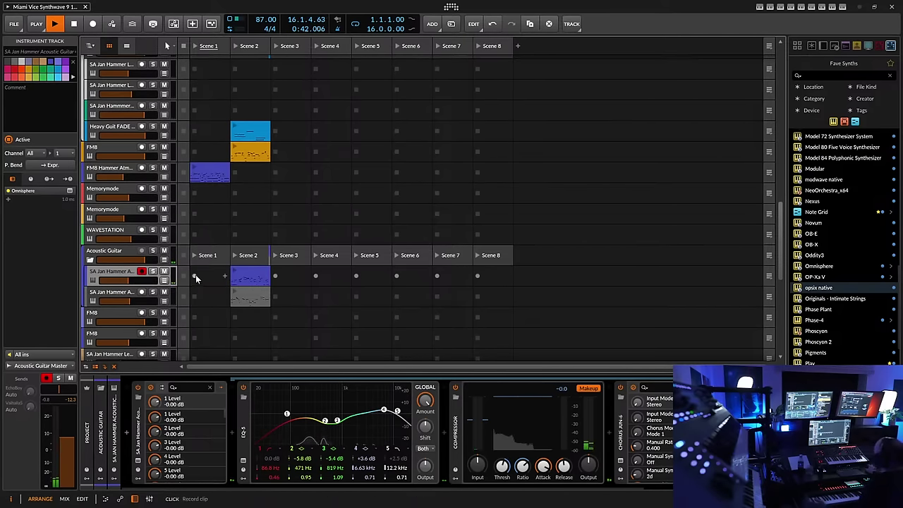
left_click(194, 275)
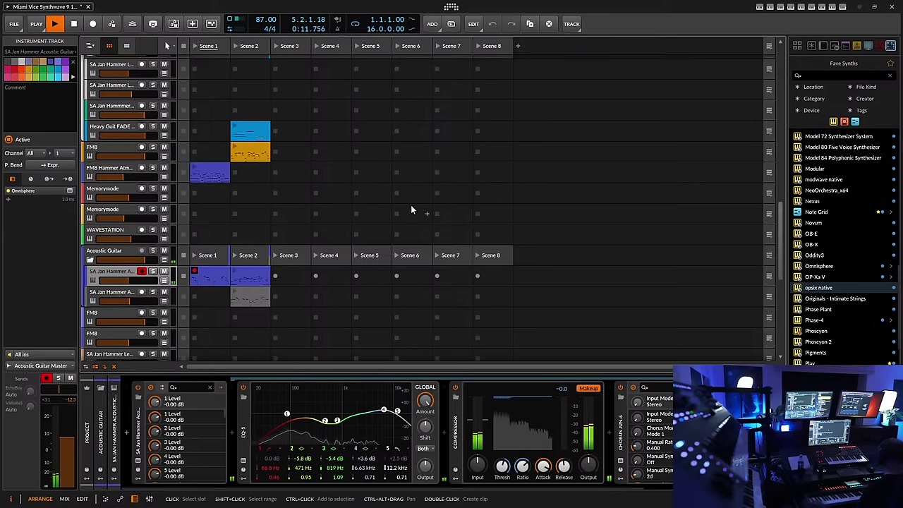
left_click(197, 277)
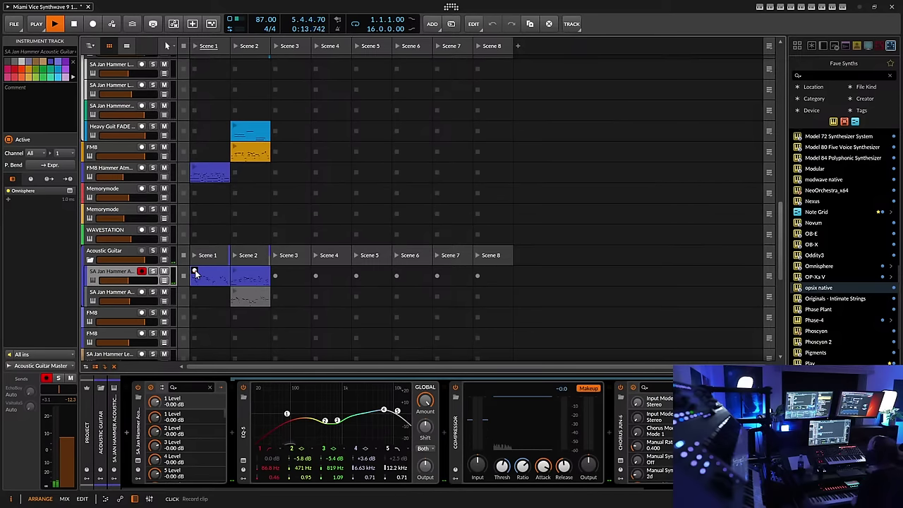
scroll(139, 220, "down", 3)
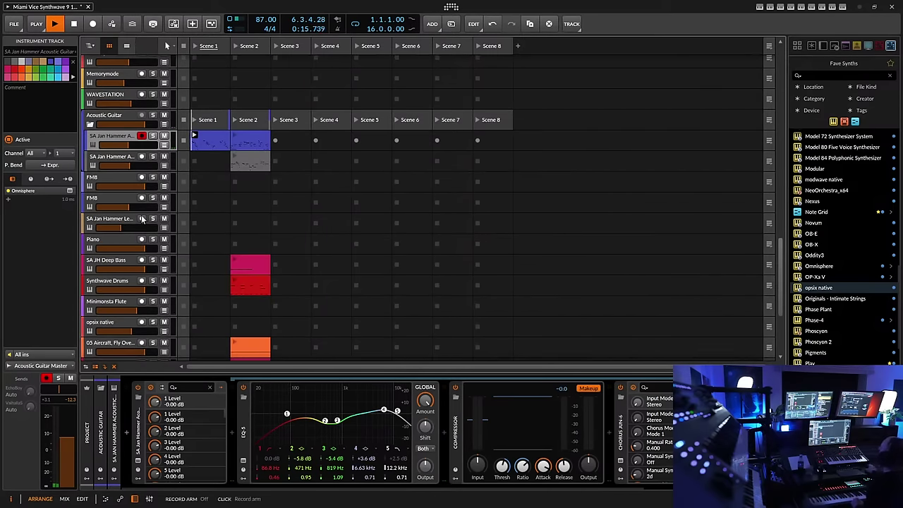
Record a Piano part into Scene 1, loop it and save the project
scroll(145, 224, "down", 1)
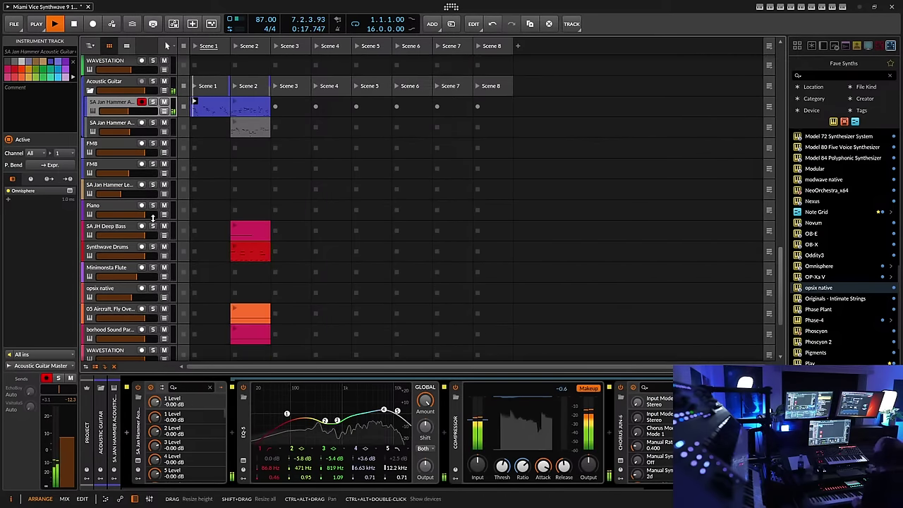
left_click(114, 206)
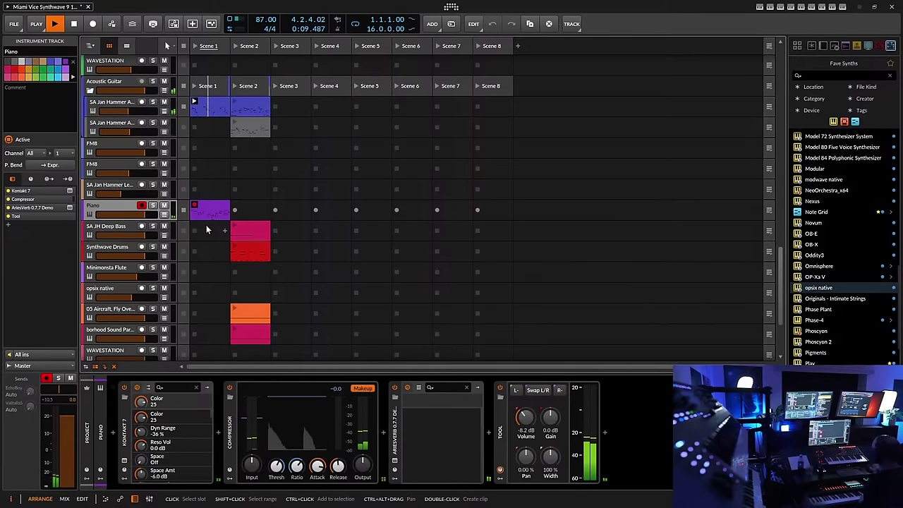
left_click(201, 210)
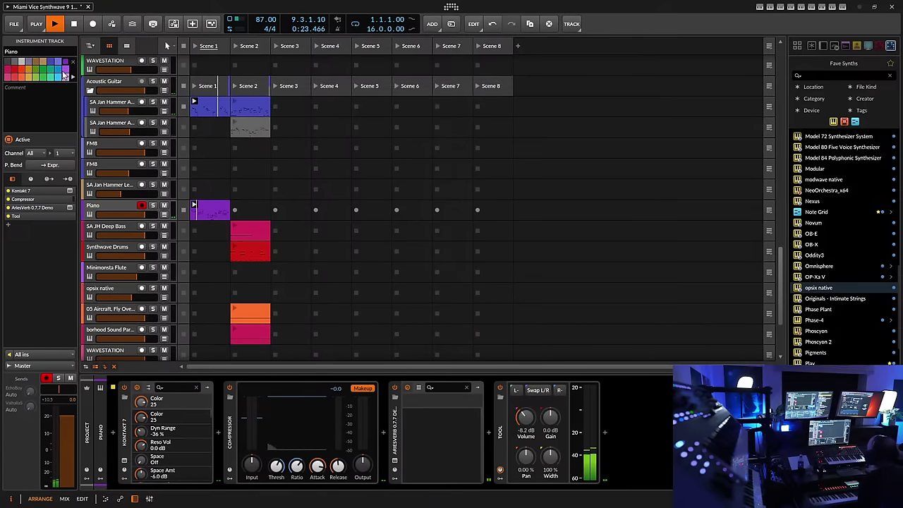
left_click(13, 23)
left_click(28, 68)
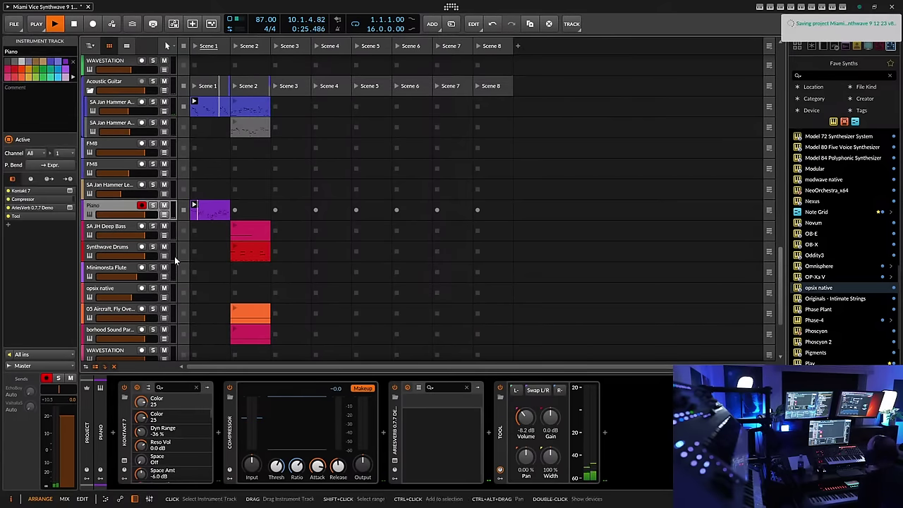
Record a part into Scene 1 on the second FM8 track below the Acoustic Guitar group and loop it
scroll(146, 291, "down", 3)
scroll(146, 291, "up", 3)
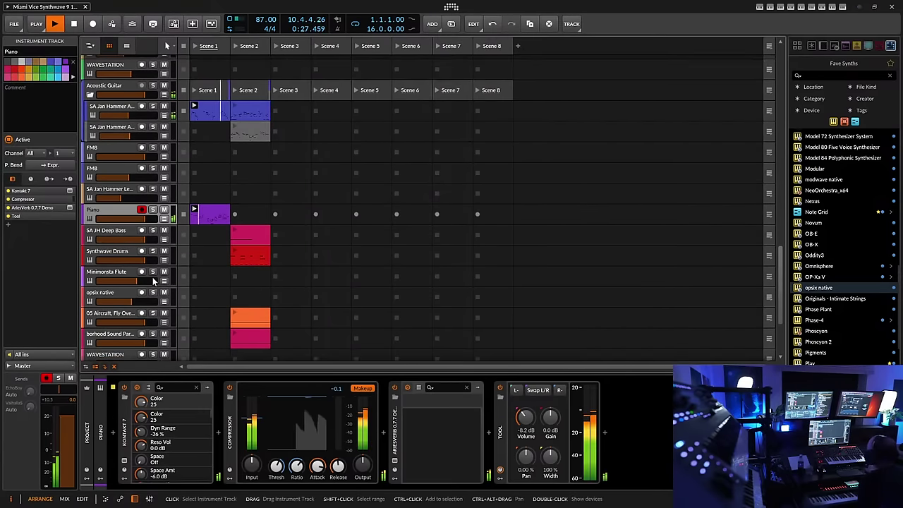
scroll(150, 277, "up", 1)
left_click(107, 202)
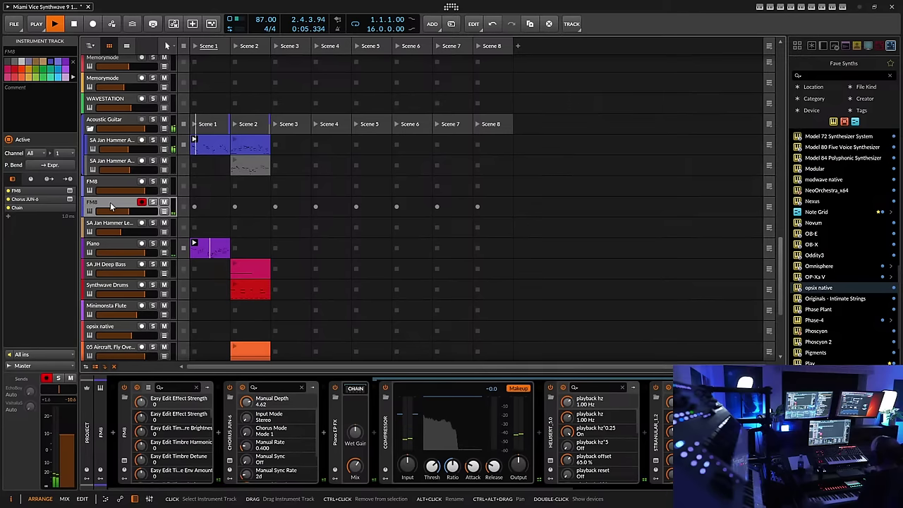
left_click(194, 207)
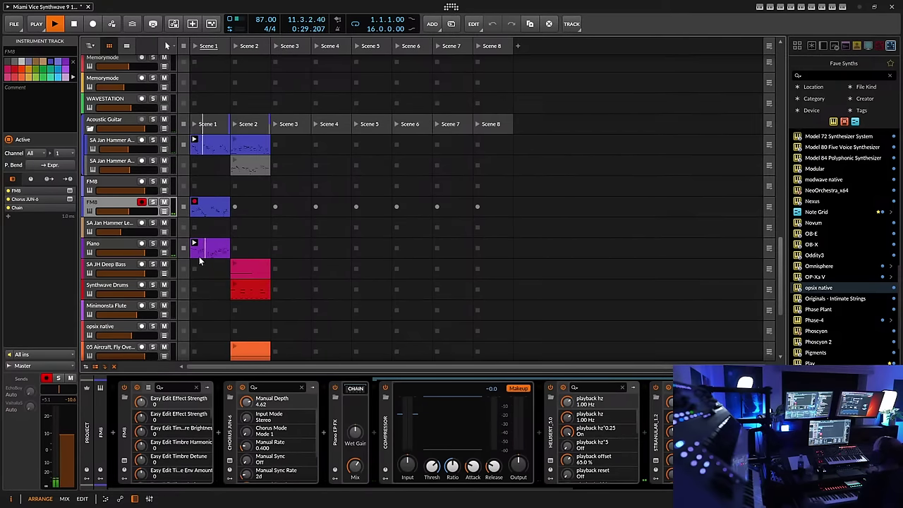
left_click(194, 211)
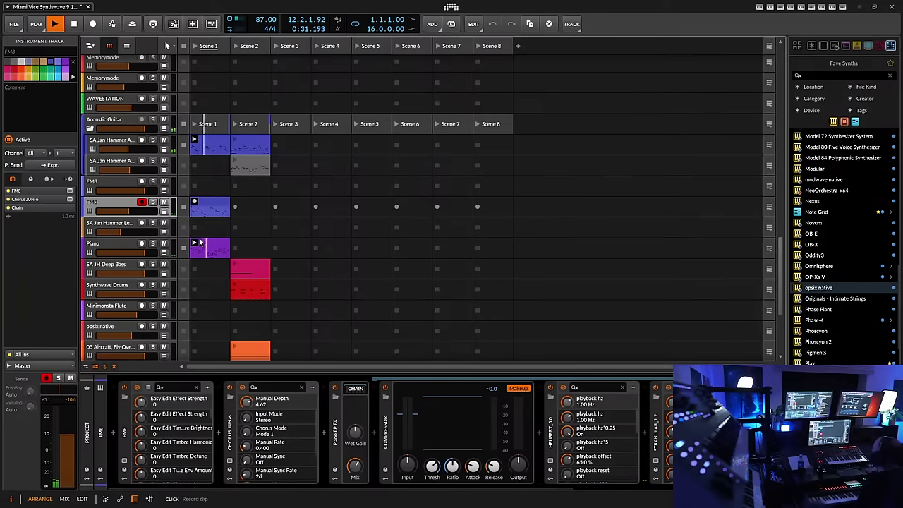
Try out the Minimonsta Flute track over the playing loops
scroll(204, 280, "down", 4)
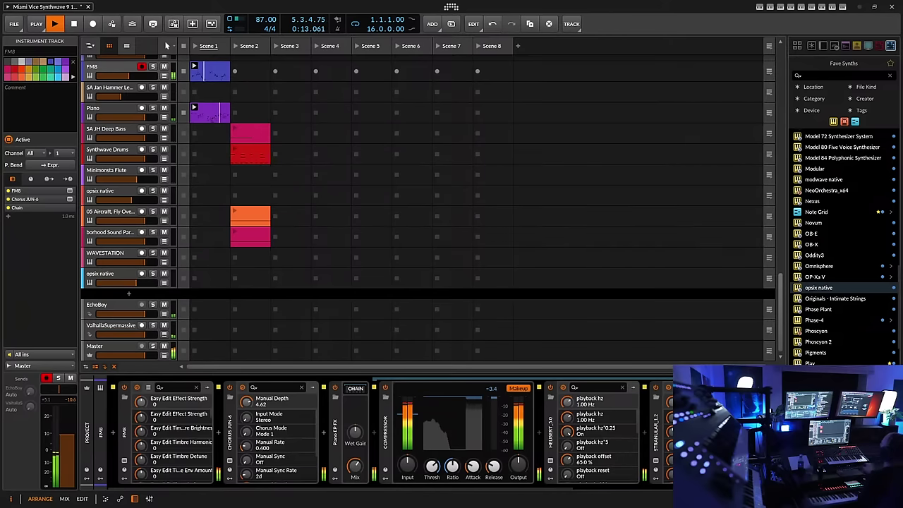
scroll(122, 216, "up", 2)
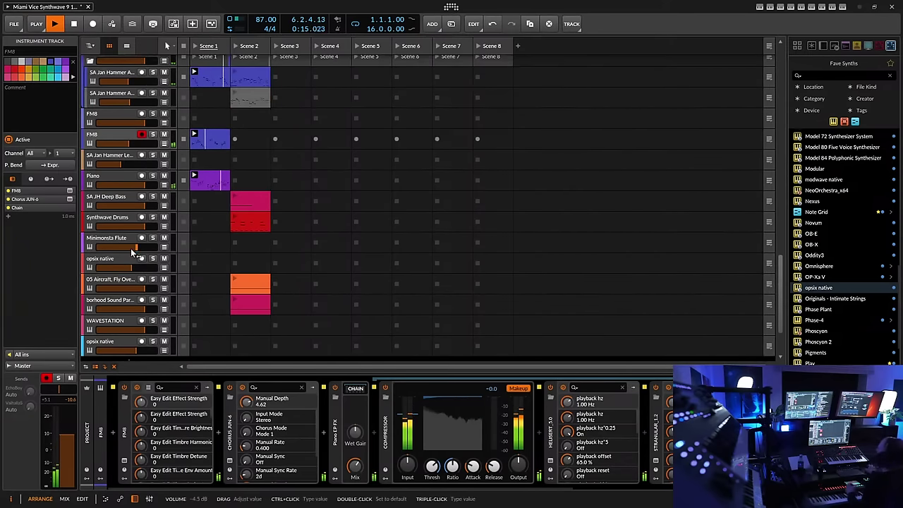
left_click(118, 237)
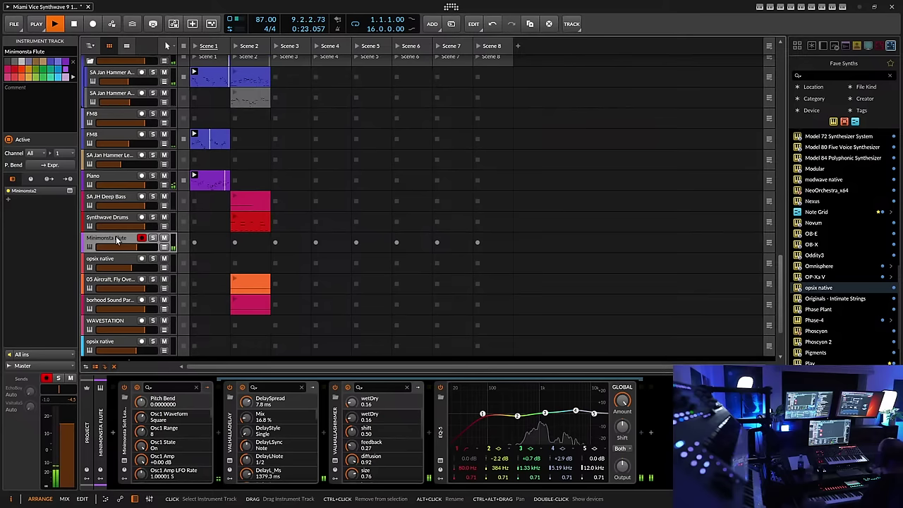
Record a Heavy Guit FADE MW part into Scene 1 in the Leads group and loop it
scroll(142, 141, "up", 3)
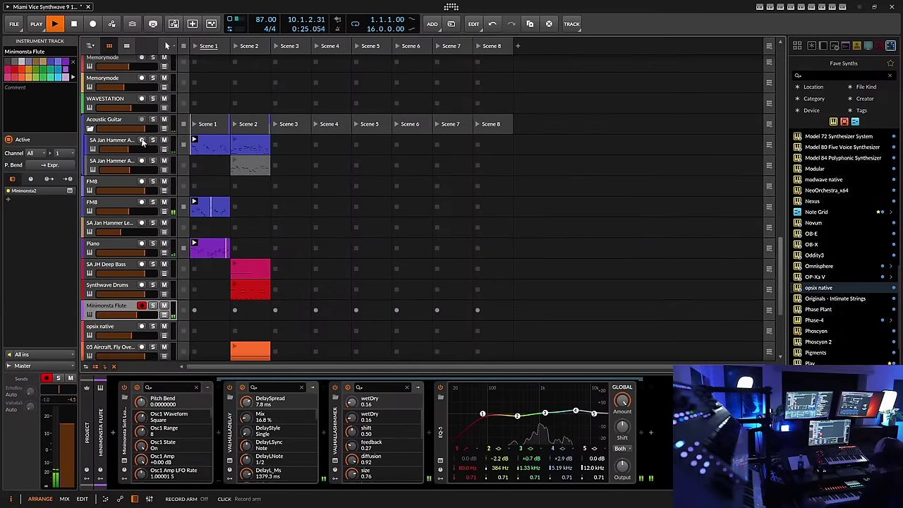
scroll(120, 204, "up", 6)
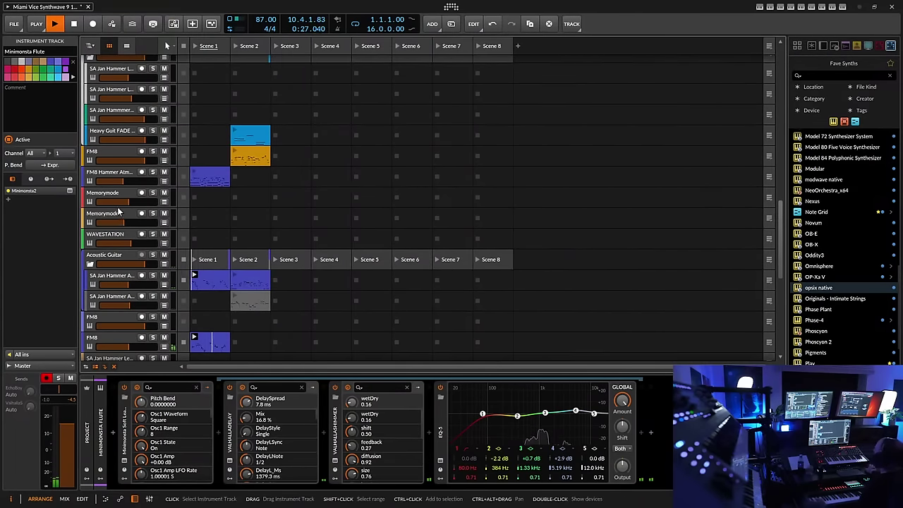
scroll(120, 211, "up", 5)
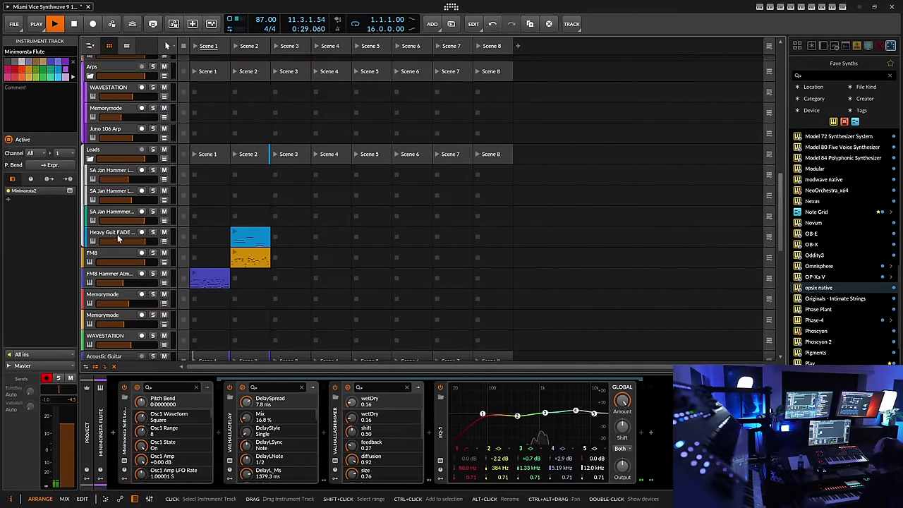
left_click(112, 236)
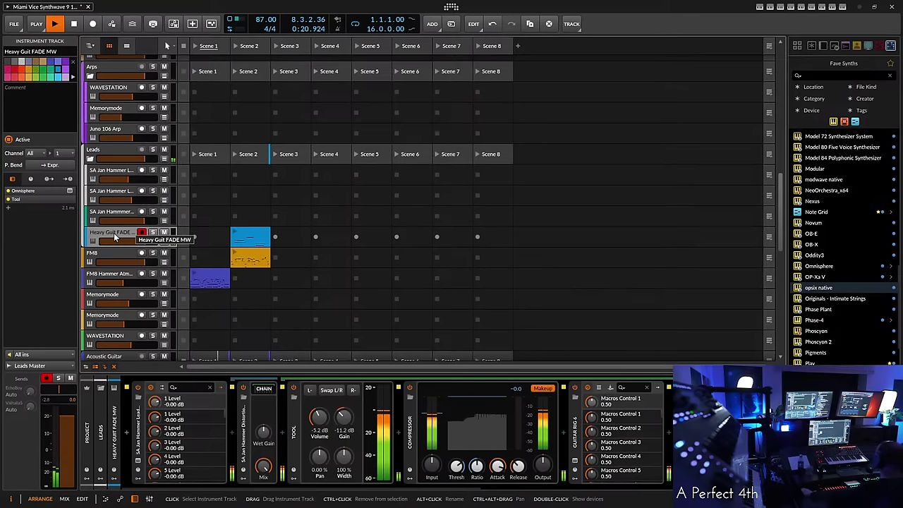
left_click(195, 237)
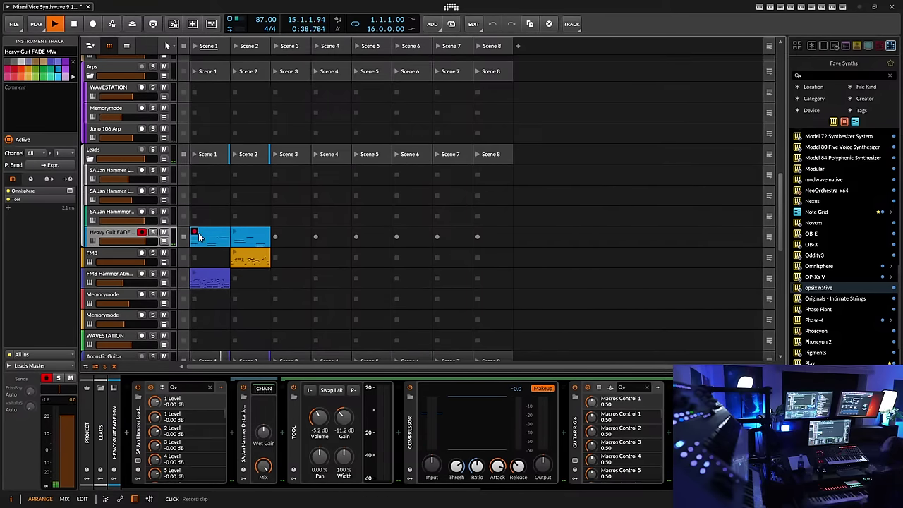
left_click(195, 235)
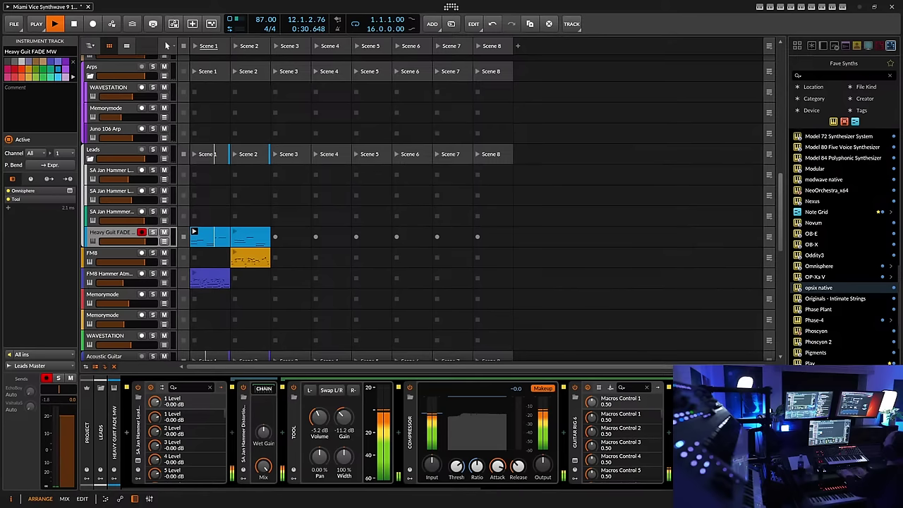
Stop the Omnisphere JP8, Fairlight Vox and first WAVESTATION clips playing in the Pads and Strings group
scroll(214, 224, "up", 4)
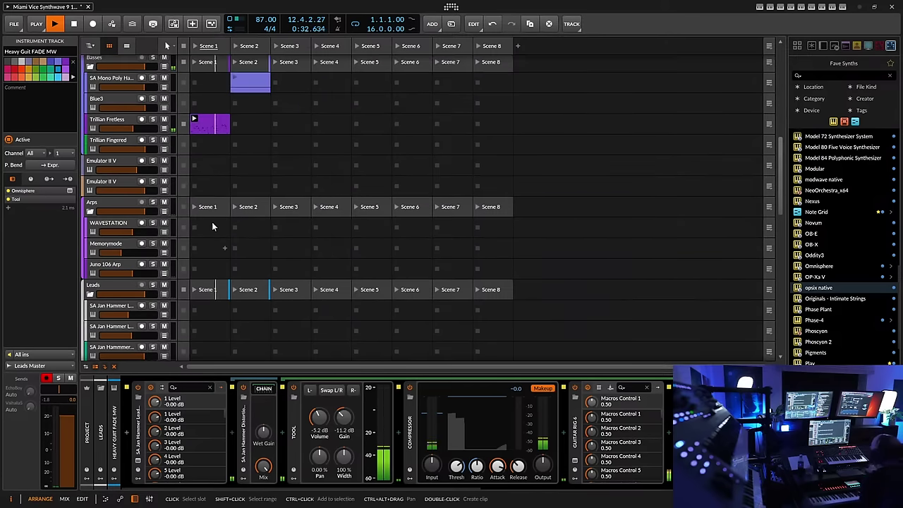
scroll(212, 226, "up", 10)
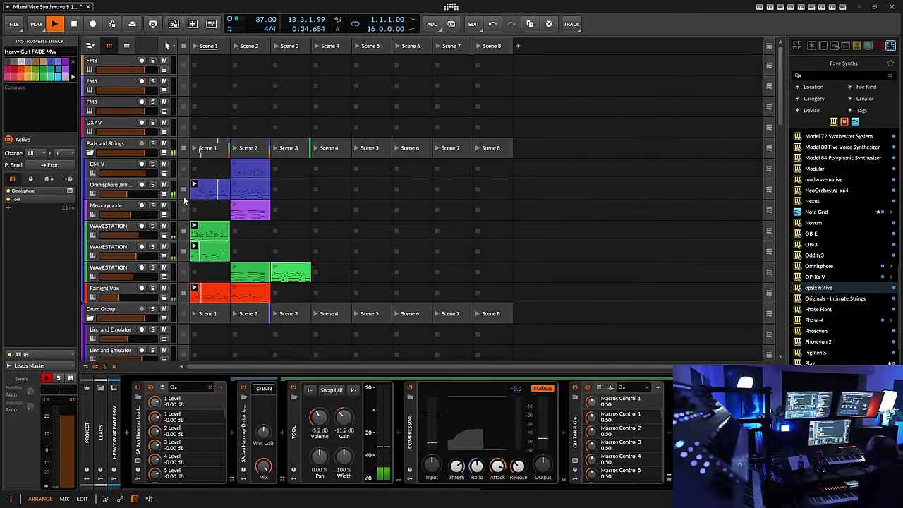
left_click(184, 198)
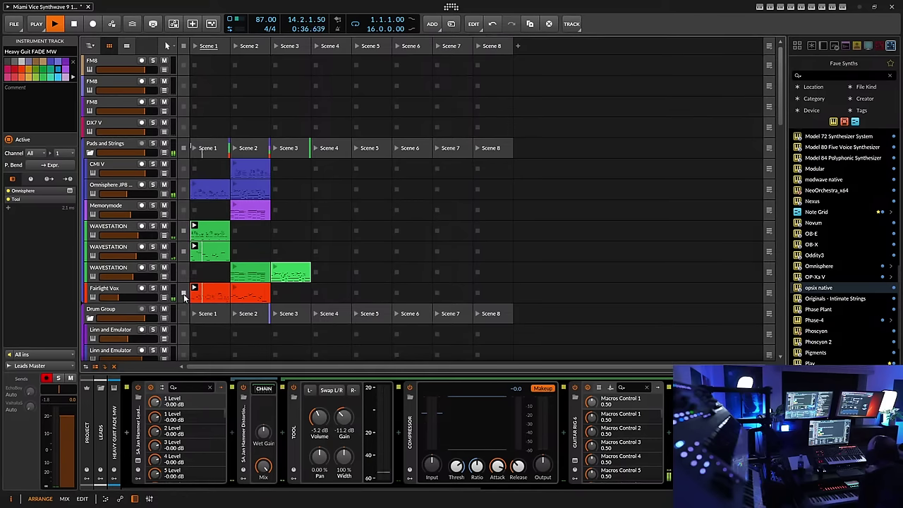
left_click(184, 296)
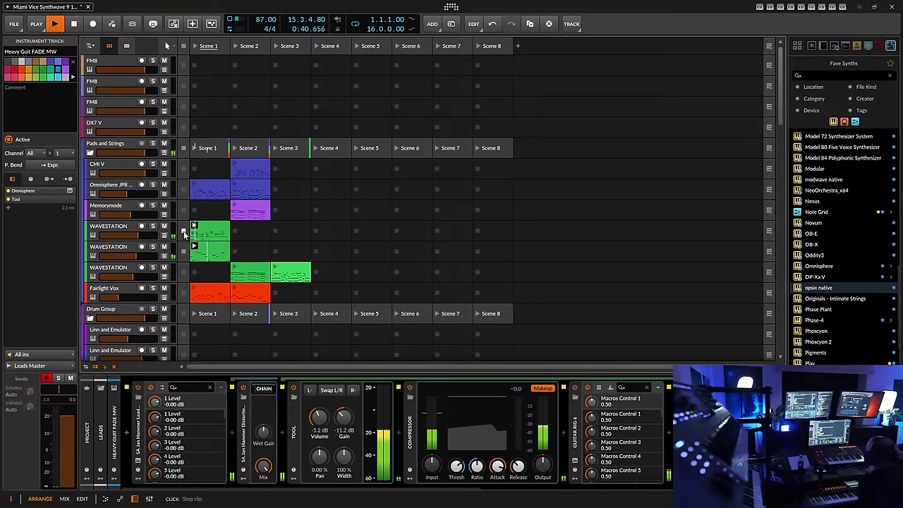
left_click(184, 233)
Stop the playing Trillian Fretless, SA Jan Hammer Acoustic Guitar and Piano clips in Scene 1
scroll(156, 237, "down", 3)
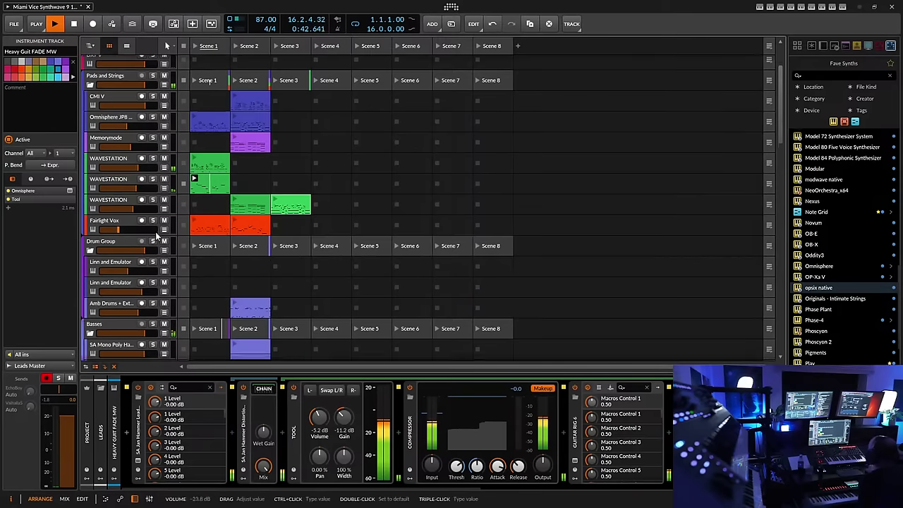
scroll(157, 236, "down", 6)
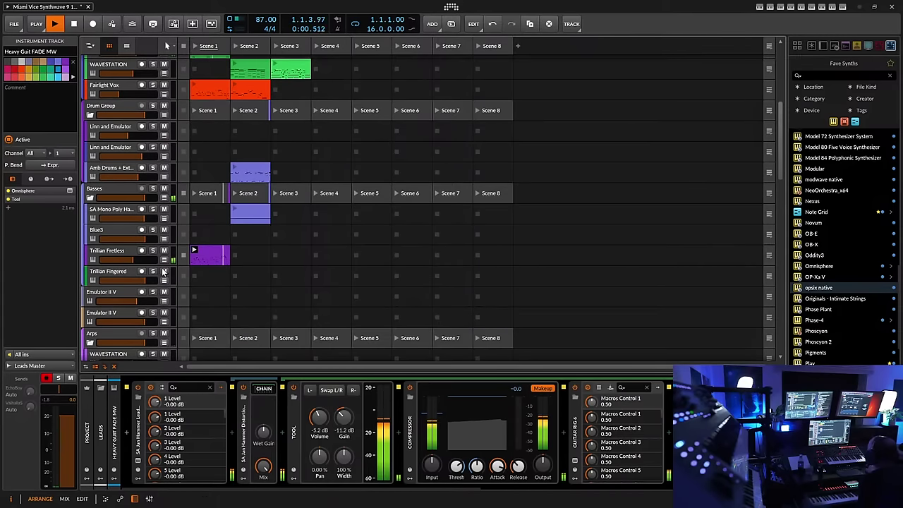
left_click(183, 255)
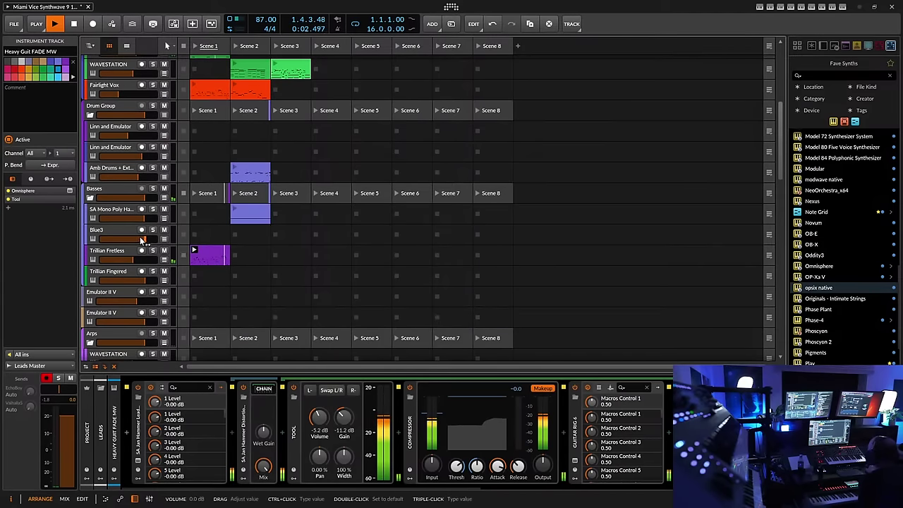
scroll(149, 237, "down", 15)
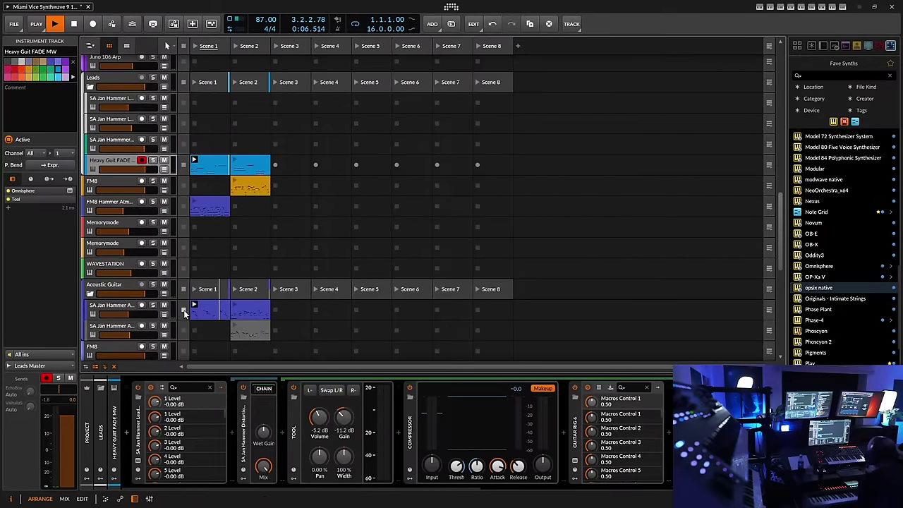
left_click(183, 311)
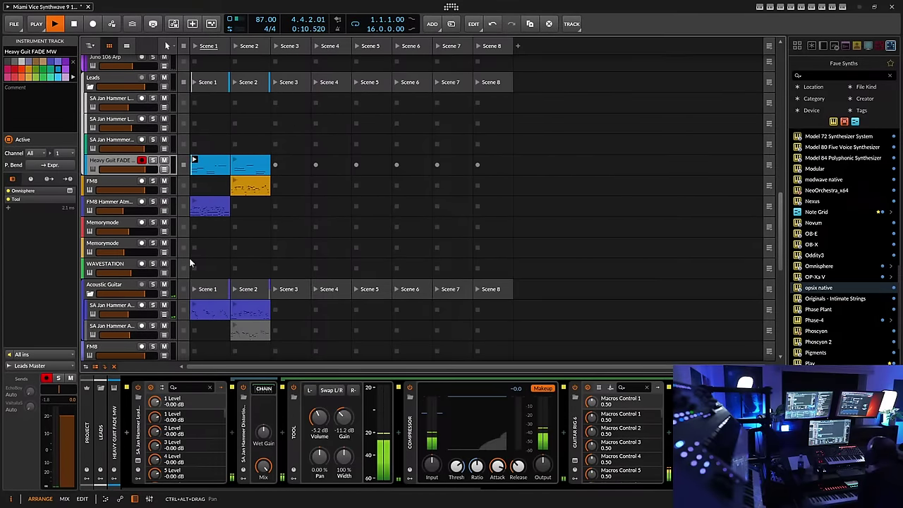
scroll(187, 261, "down", 4)
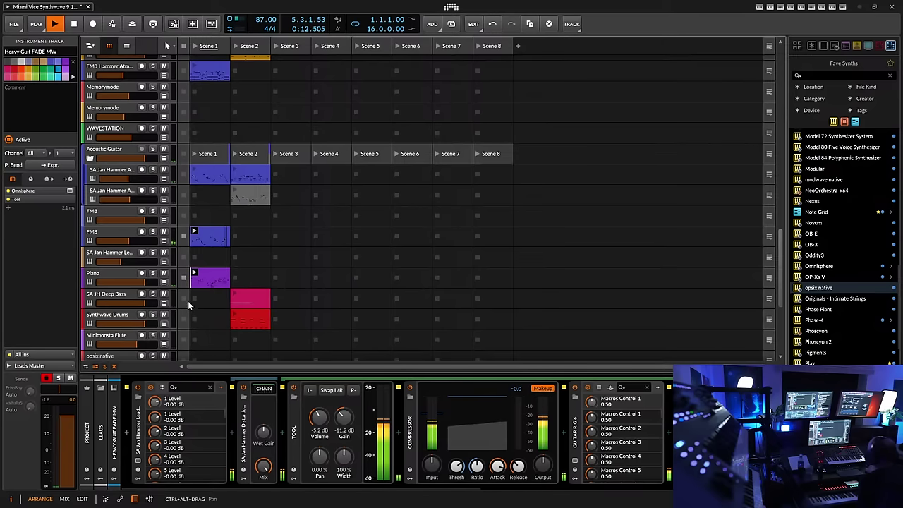
scroll(187, 300, "down", 4)
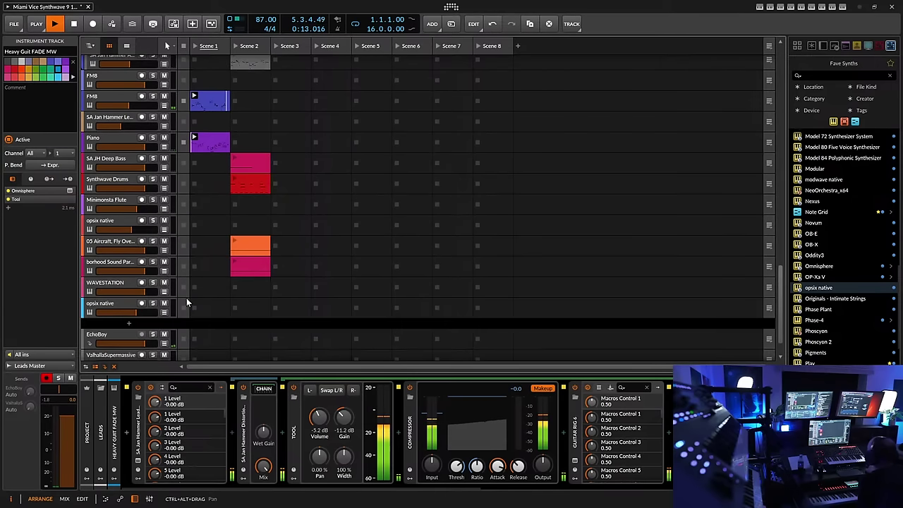
left_click(183, 142)
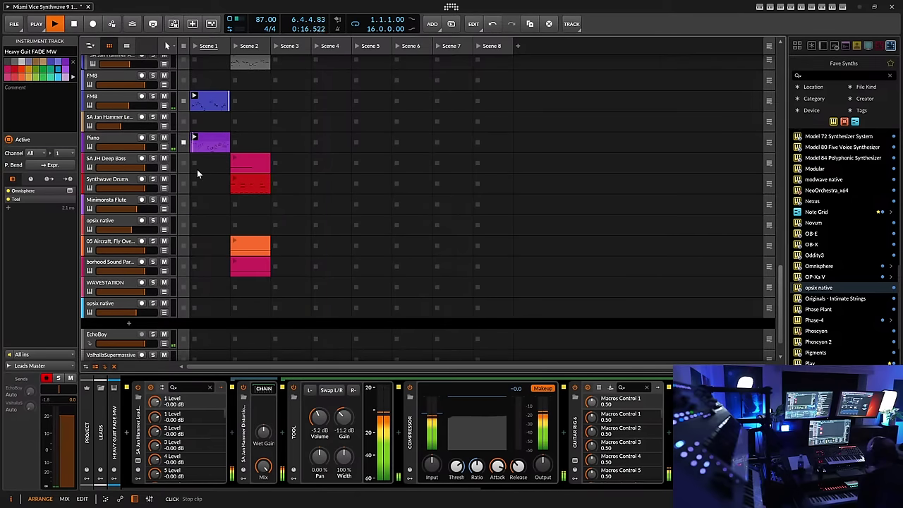
Stop the playing FM8 clip and select the last opsix native track to try its sound
scroll(197, 169, "up", 10)
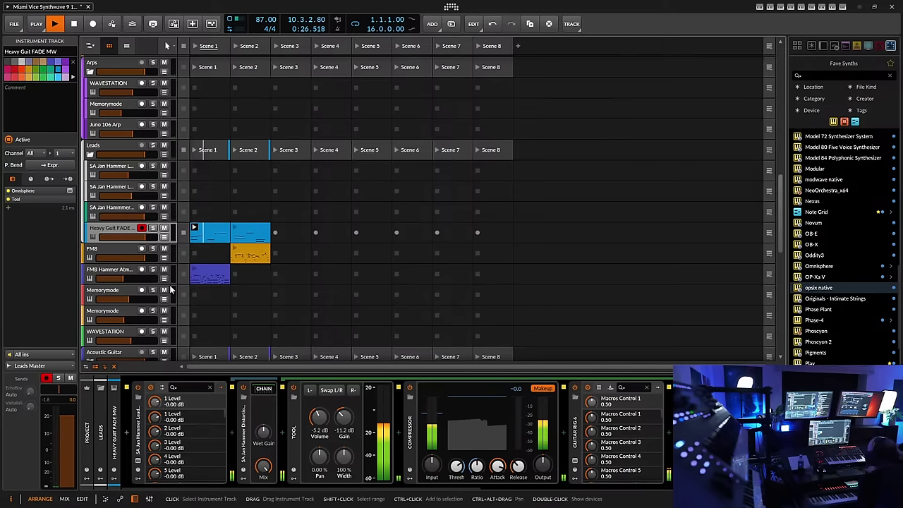
scroll(171, 289, "up", 5)
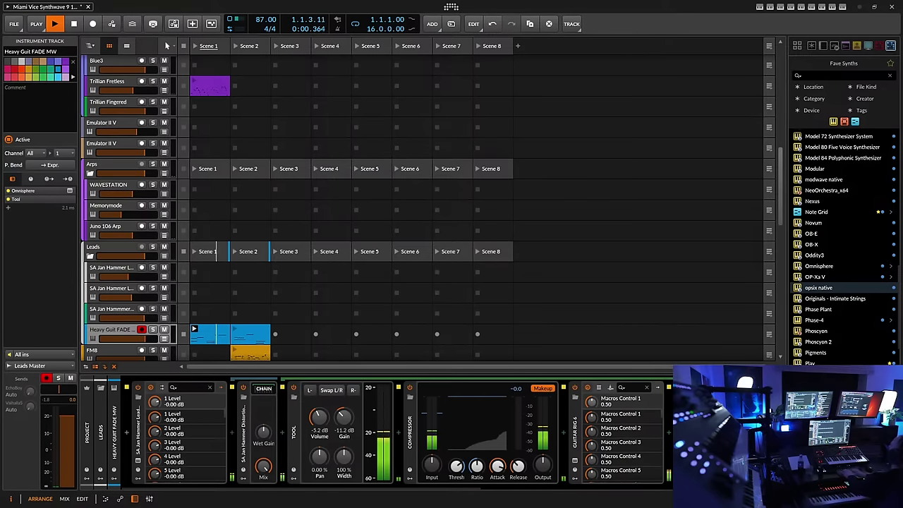
scroll(262, 265, "down", 2)
scroll(262, 266, "down", 7)
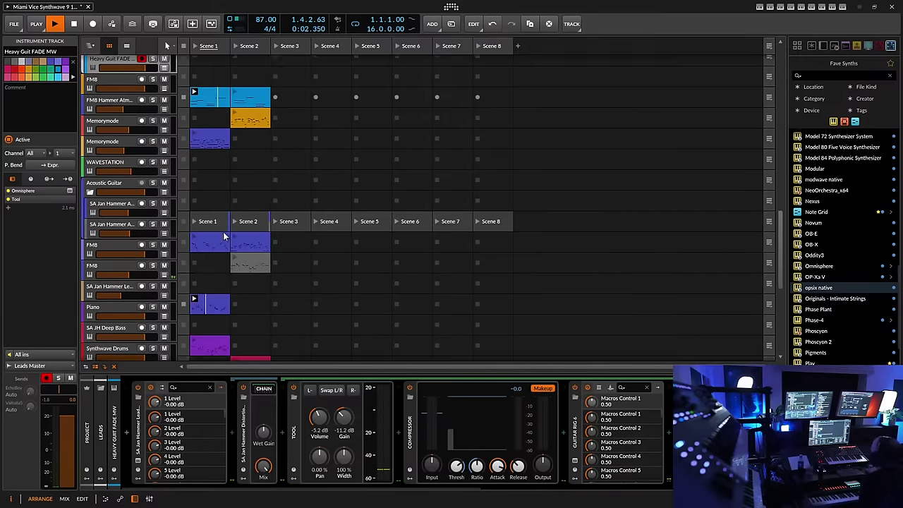
left_click(188, 240)
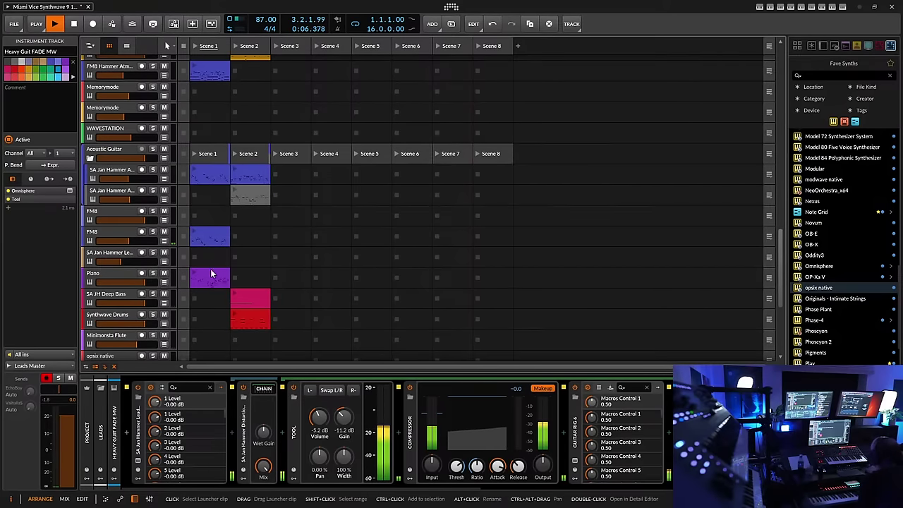
scroll(206, 269, "down", 4)
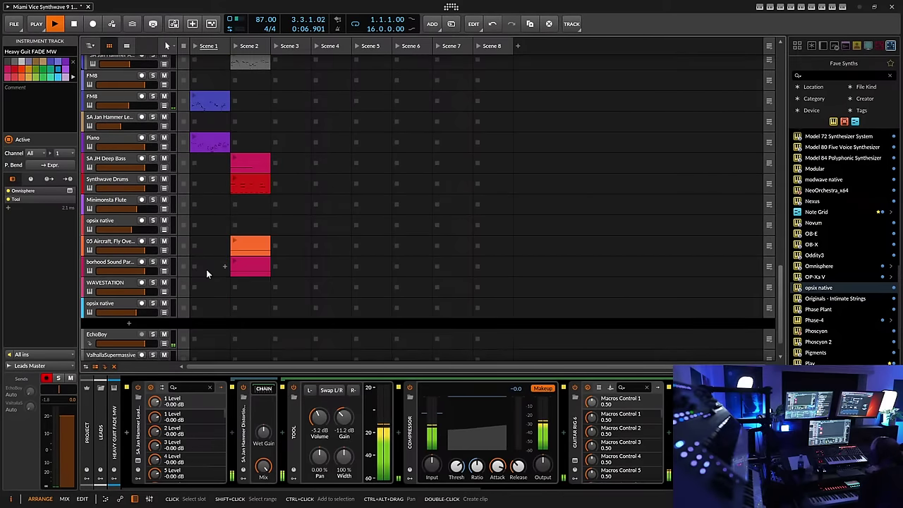
left_click(120, 307)
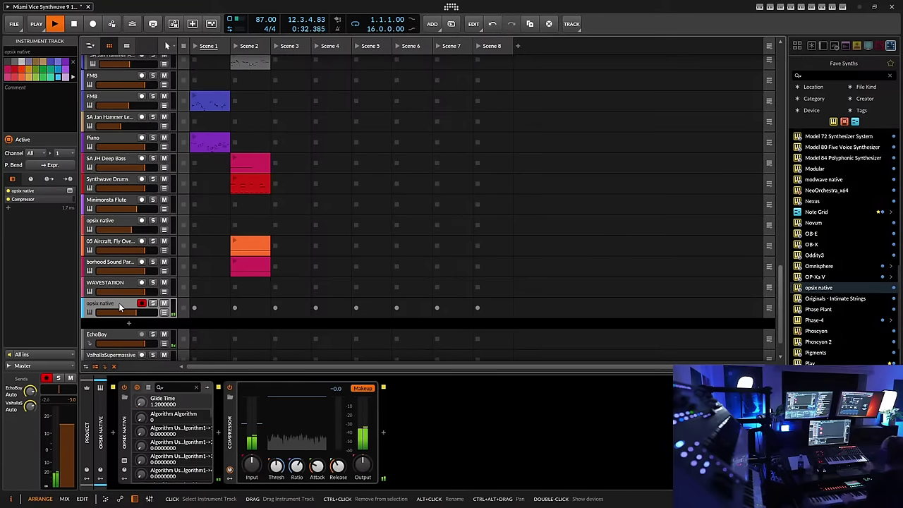
Stop the remaining Heavy Guit FADE MW and second WAVESTATION clips in Scene 1
scroll(190, 170, "up", 3)
scroll(188, 161, "up", 8)
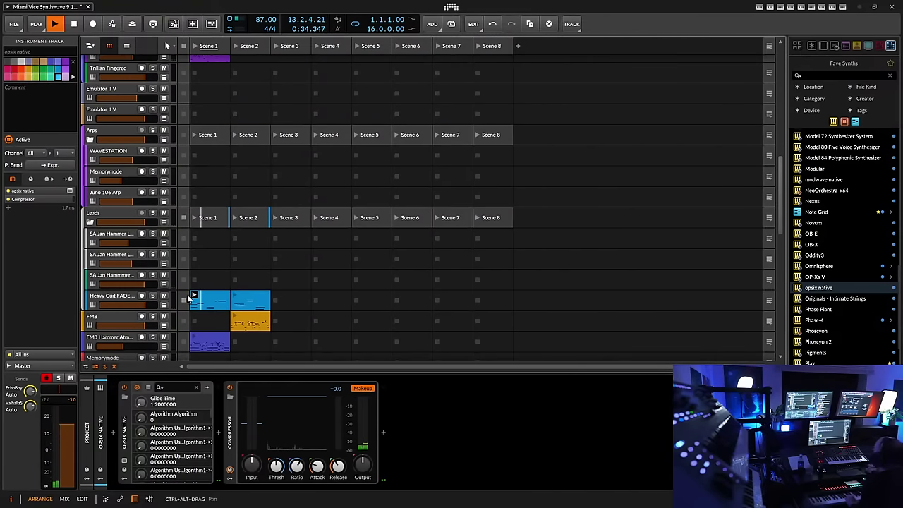
scroll(200, 152, "up", 3)
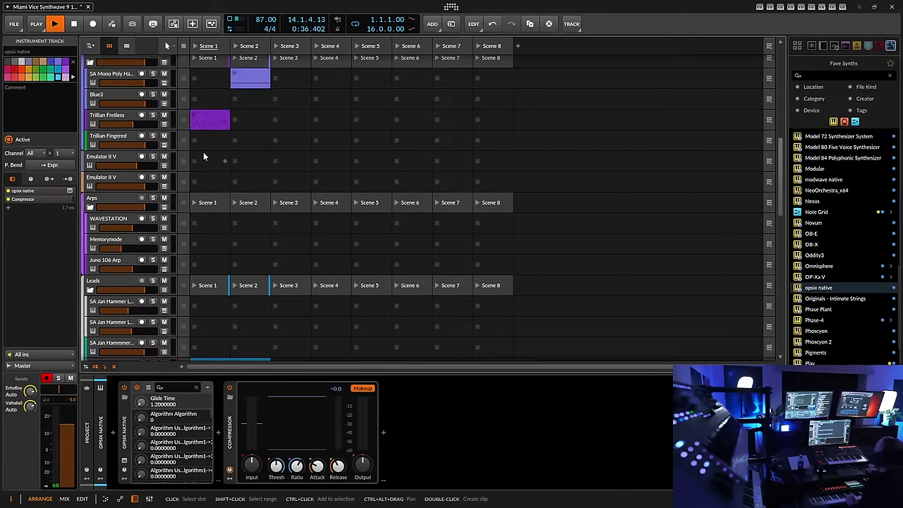
scroll(203, 152, "up", 9)
left_click(193, 112)
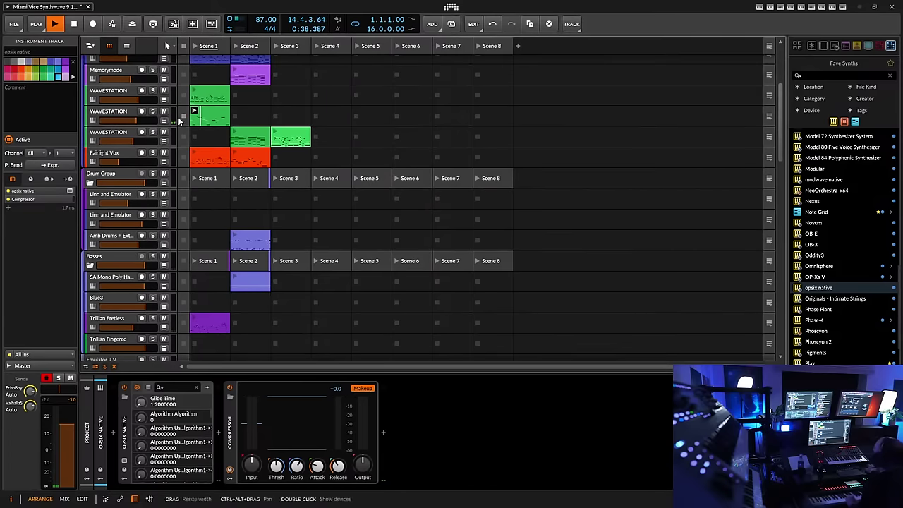
scroll(192, 192, "up", 6)
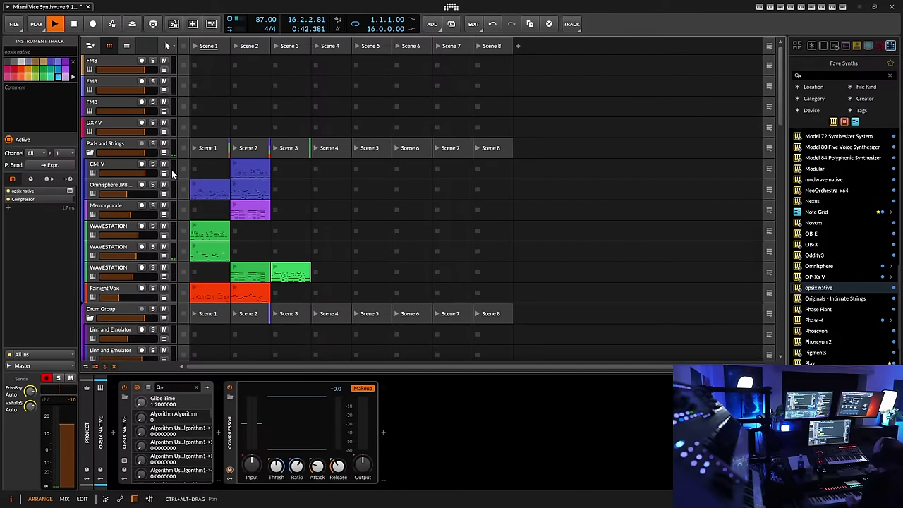
scroll(197, 238, "down", 15)
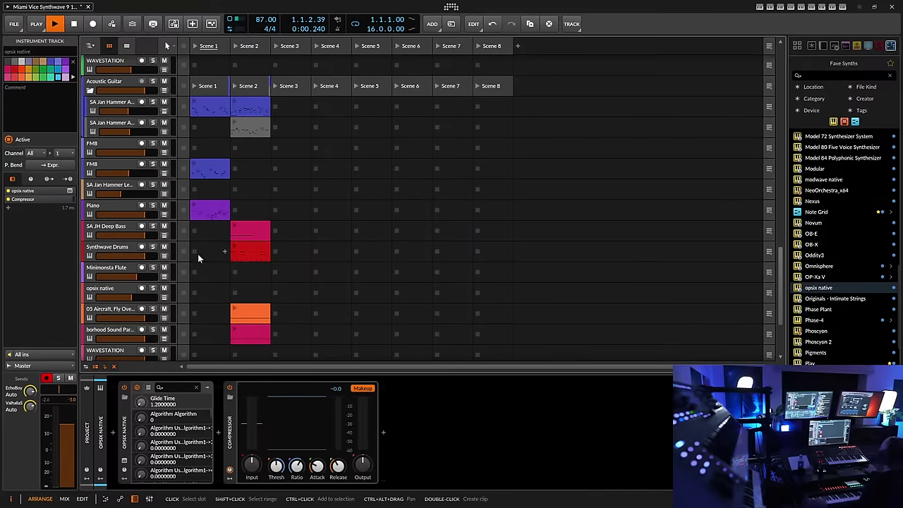